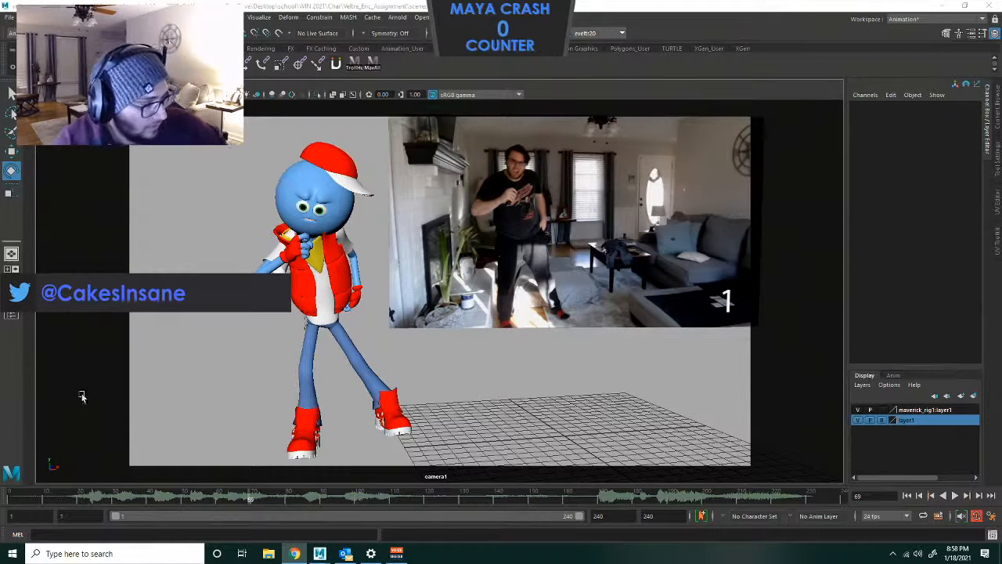
key("super")
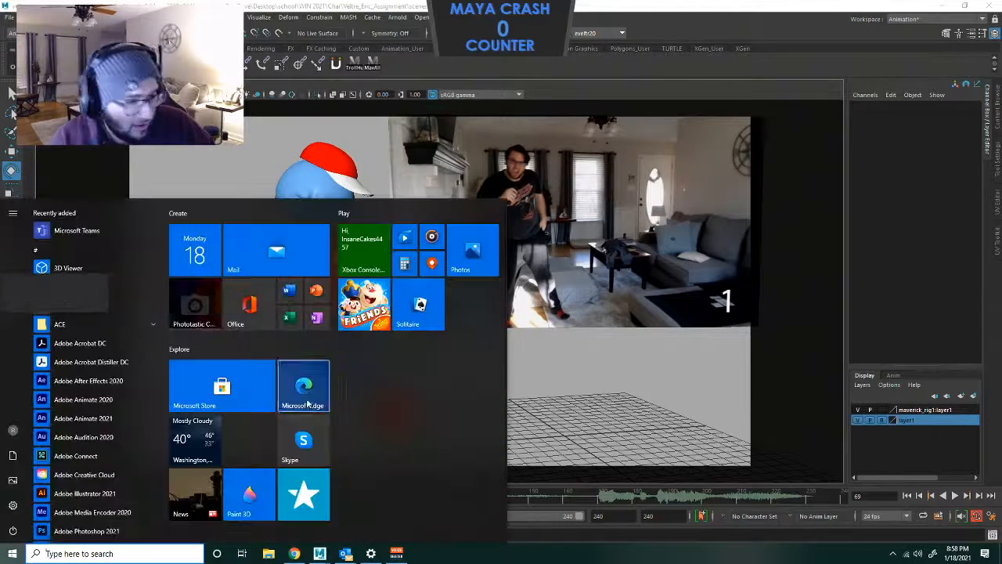
left_click(627, 540)
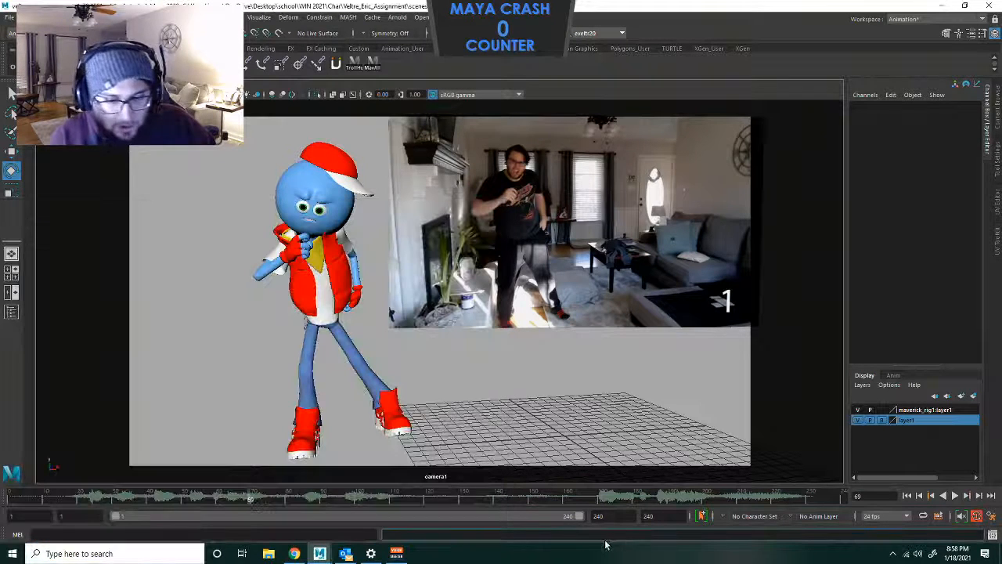
key("alt+Tab")
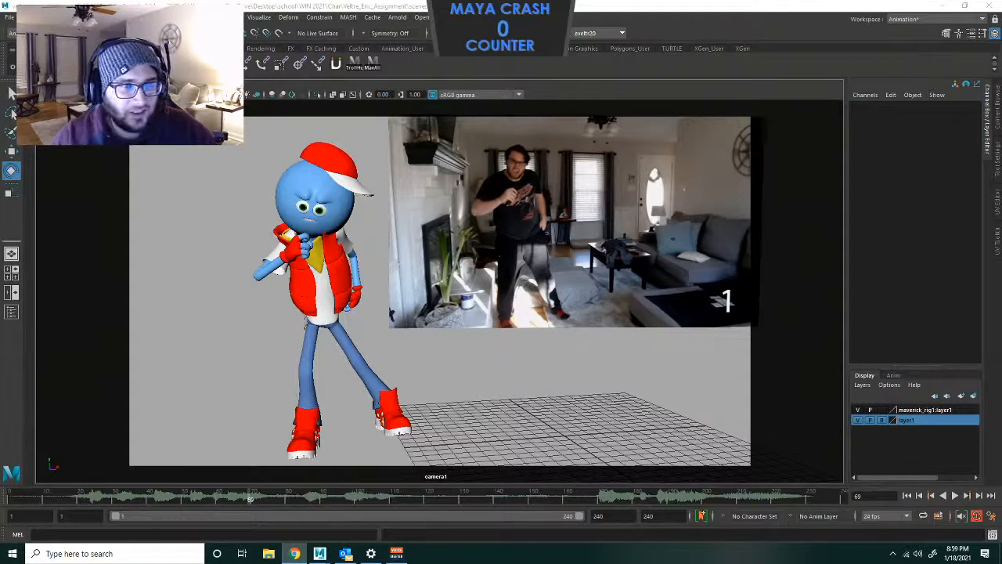
Switch to the layout with the camera and perspective views side by side and select the character's COG control.
left_click(121, 84)
left_click(121, 84)
key("space")
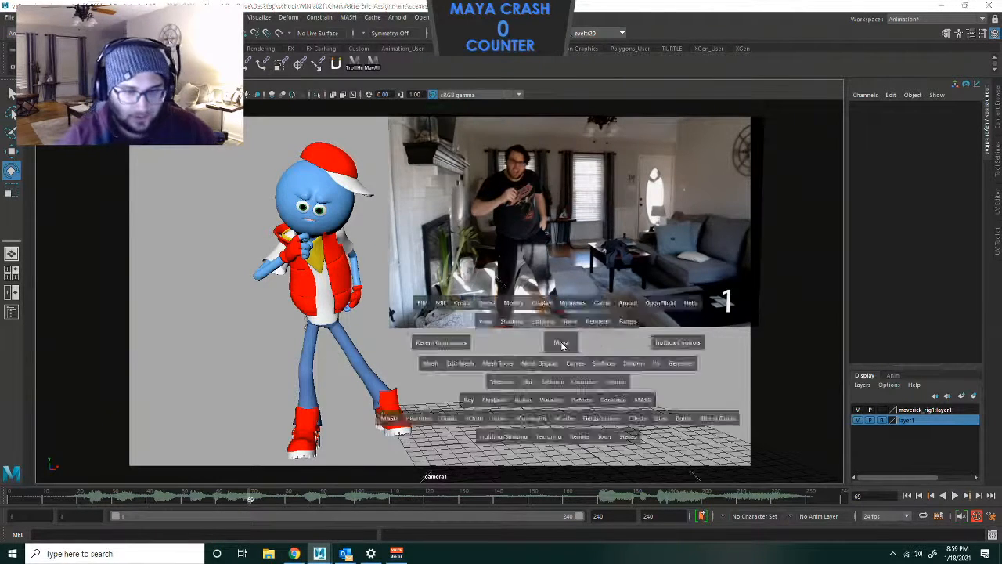
scroll(714, 292, "down", 8)
scroll(703, 310, "up", 4)
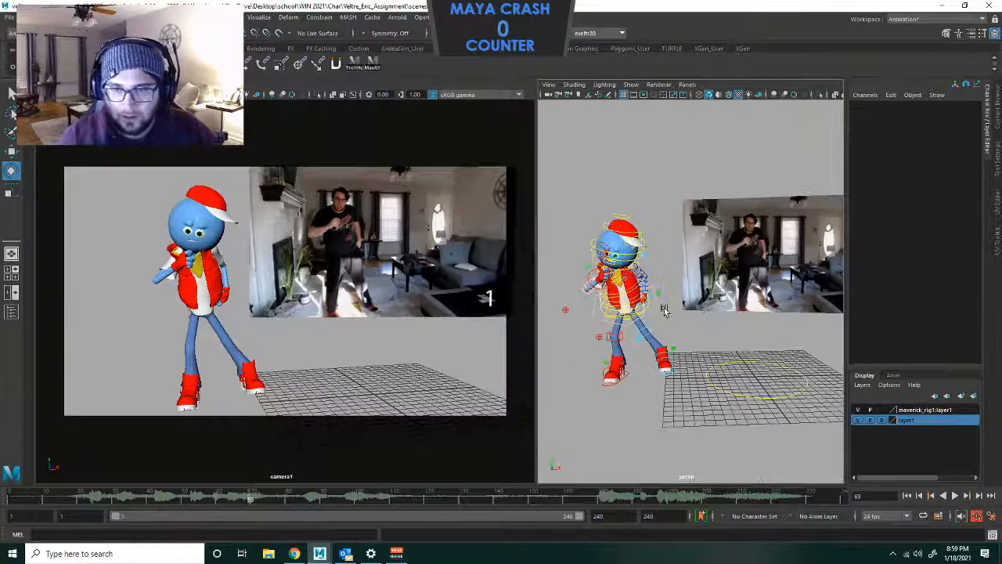
left_click(658, 307)
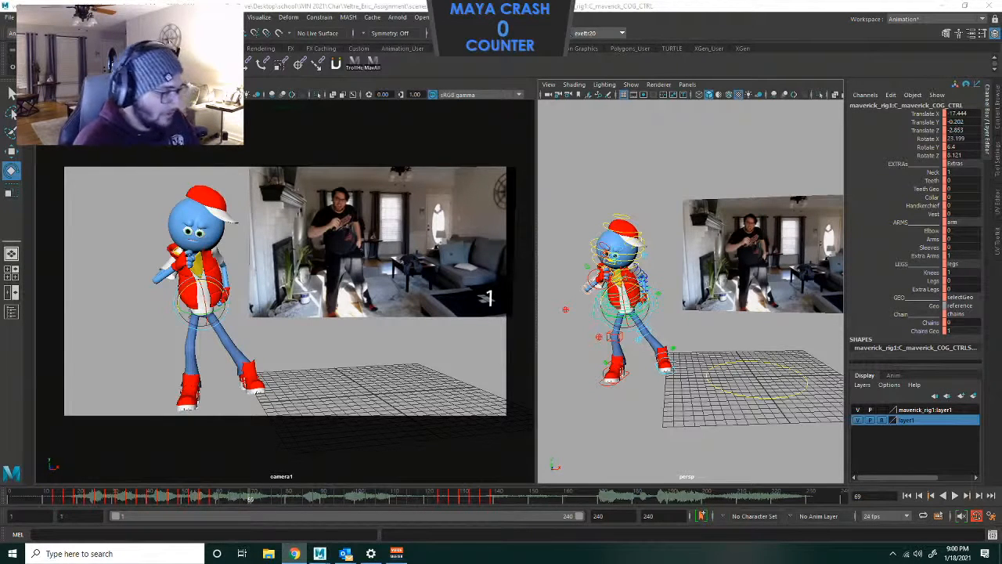
Search Windows for "rest", launch the matching app and move its window to the other monitor.
left_click(134, 554)
type("rest")
key("Return")
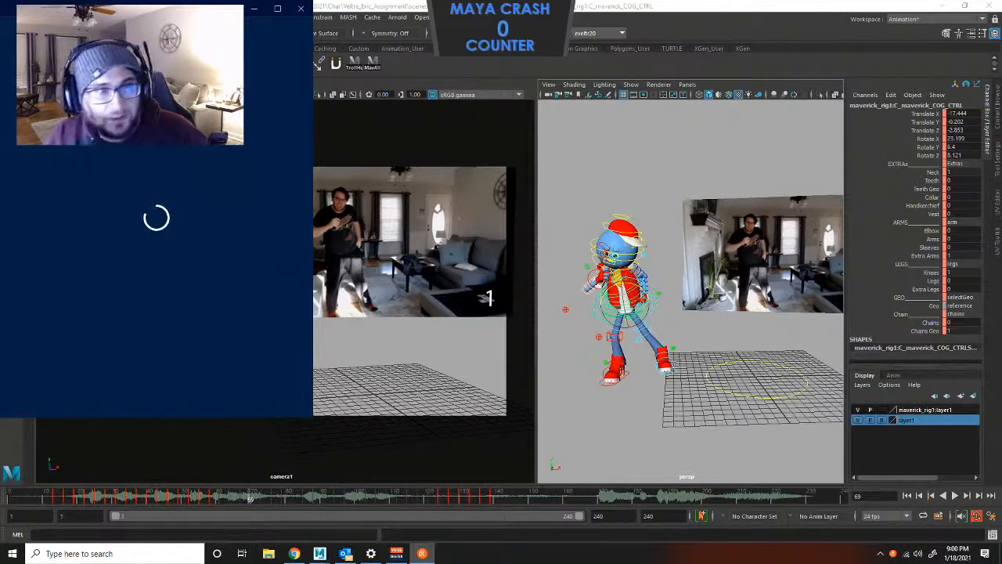
key("super+shift+Left")
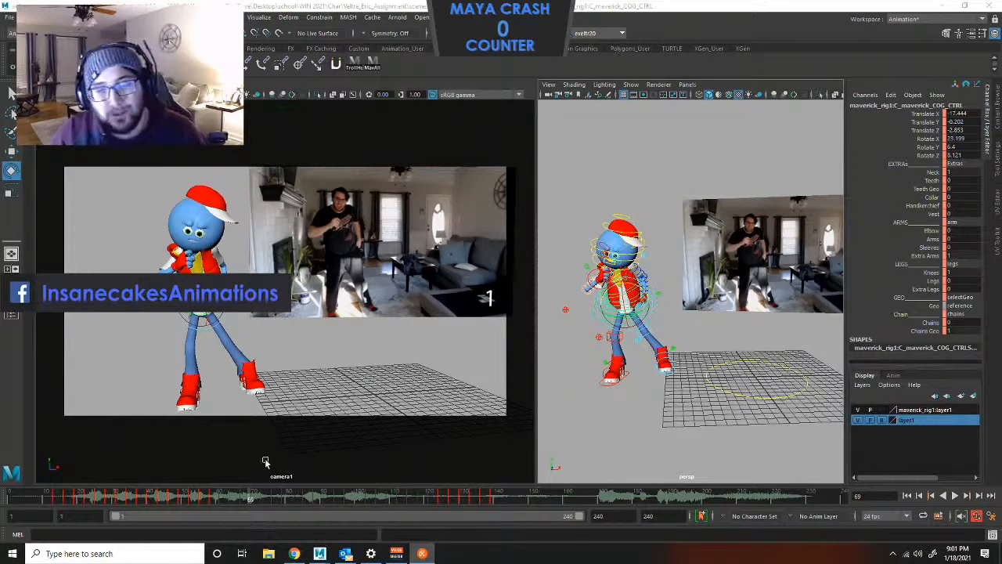
left_click(616, 409)
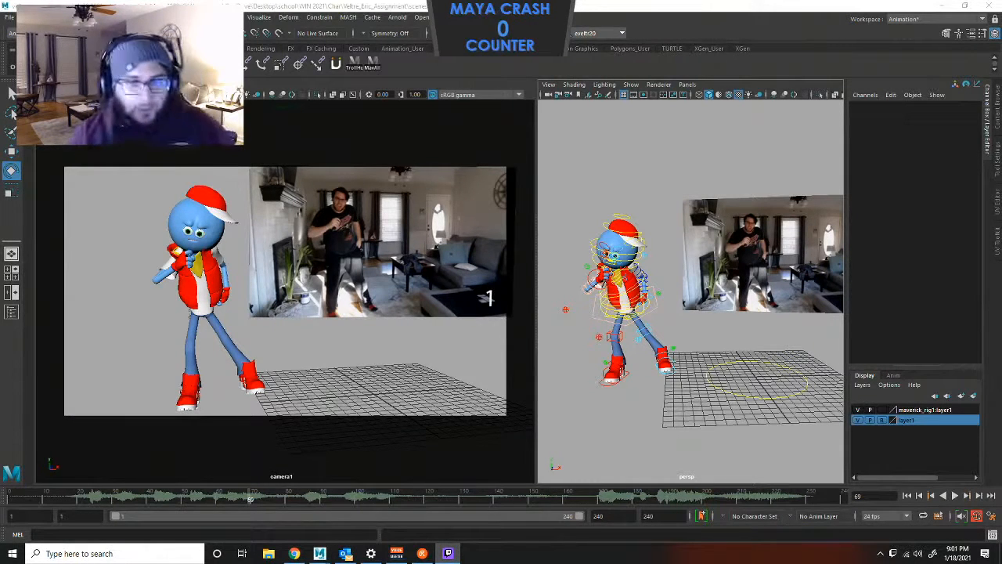
scroll(670, 325, "down", 5)
scroll(669, 333, "up", 3)
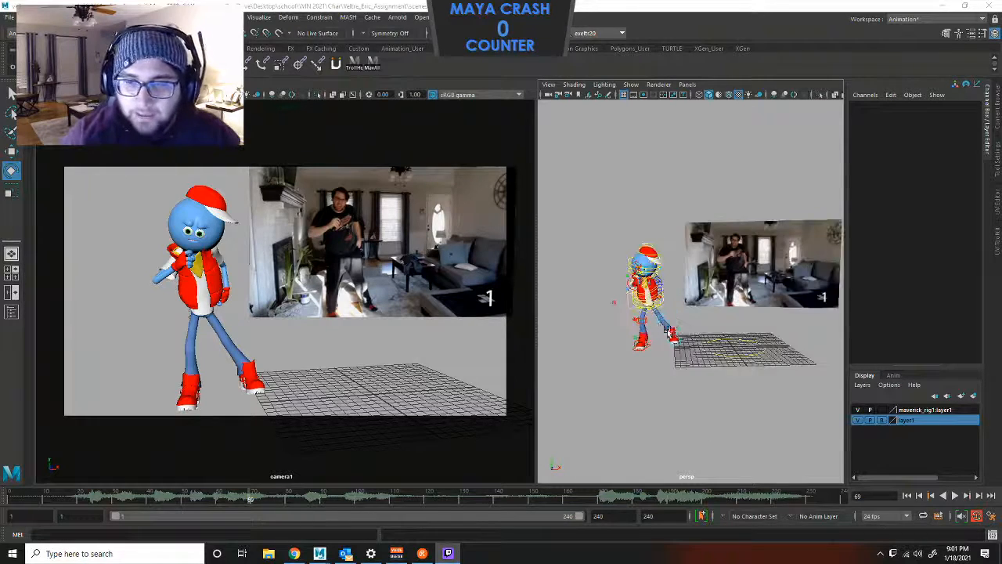
left_click_drag(670, 333, 620, 407, "alt")
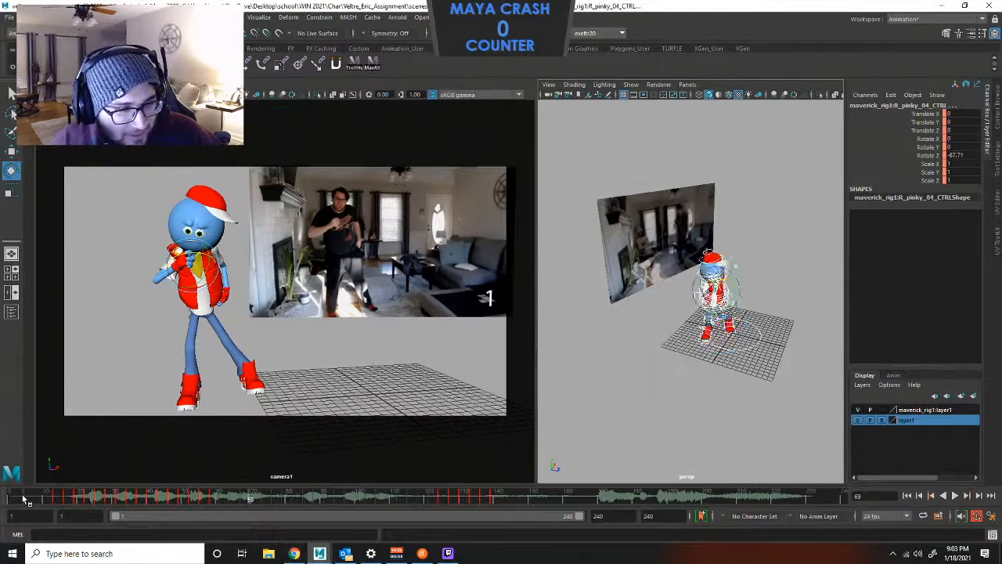
Unmute the timeline's audio track.
right_click(310, 498)
mouse_move(350, 478)
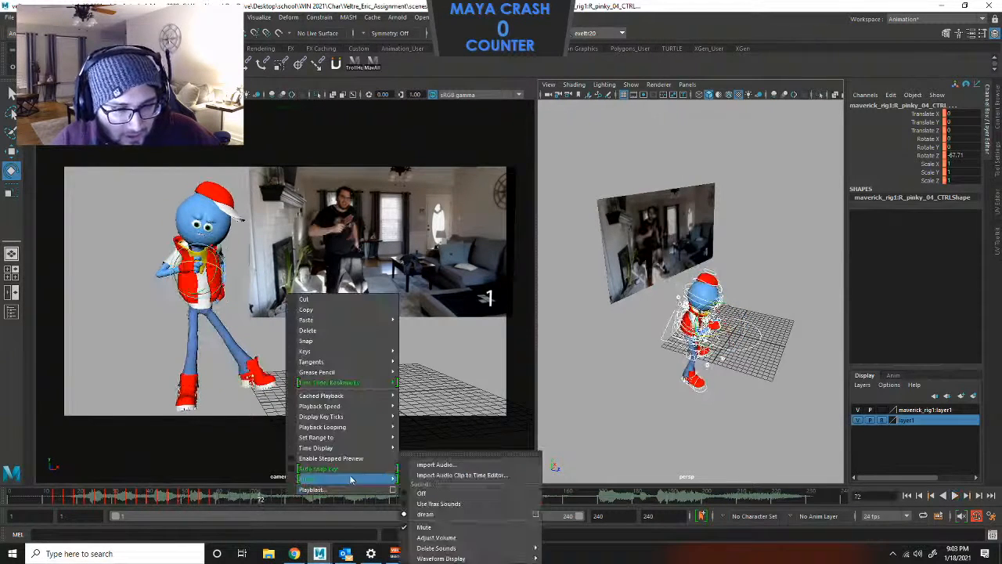
left_click(451, 526)
Play the animation from the start in the enlarged camera view, scrub to frame 239, and play it again.
left_click(12, 498)
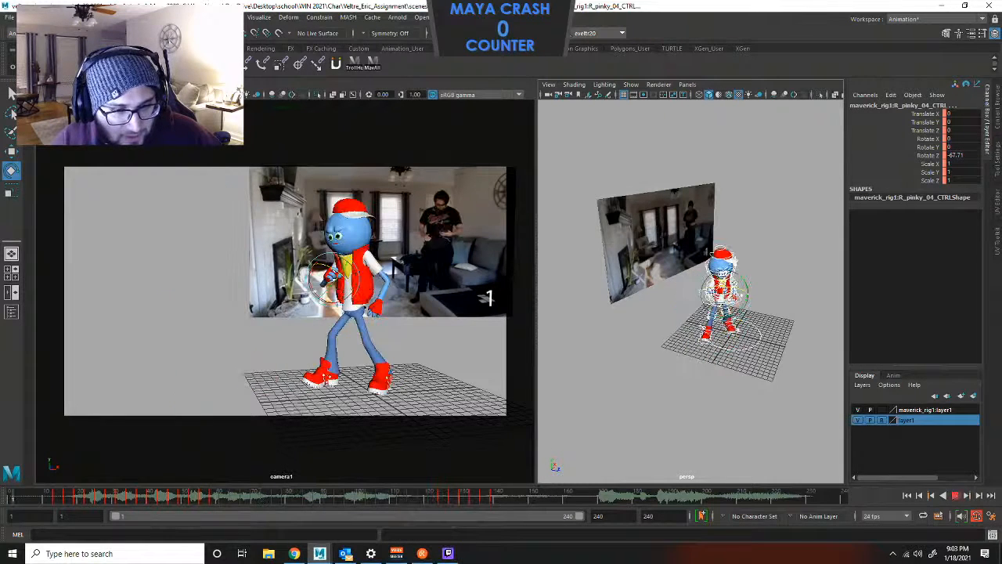
left_click(435, 365)
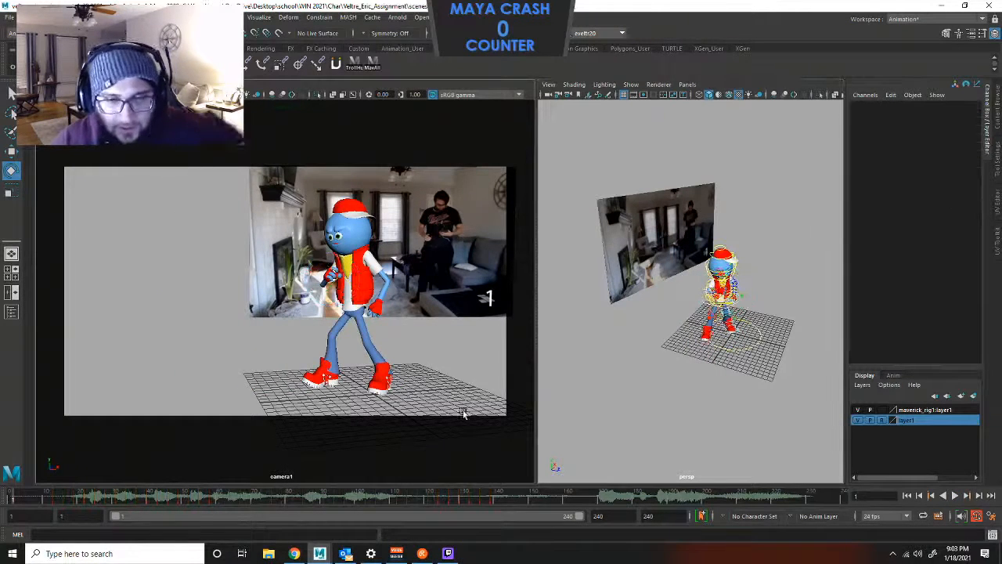
key("space")
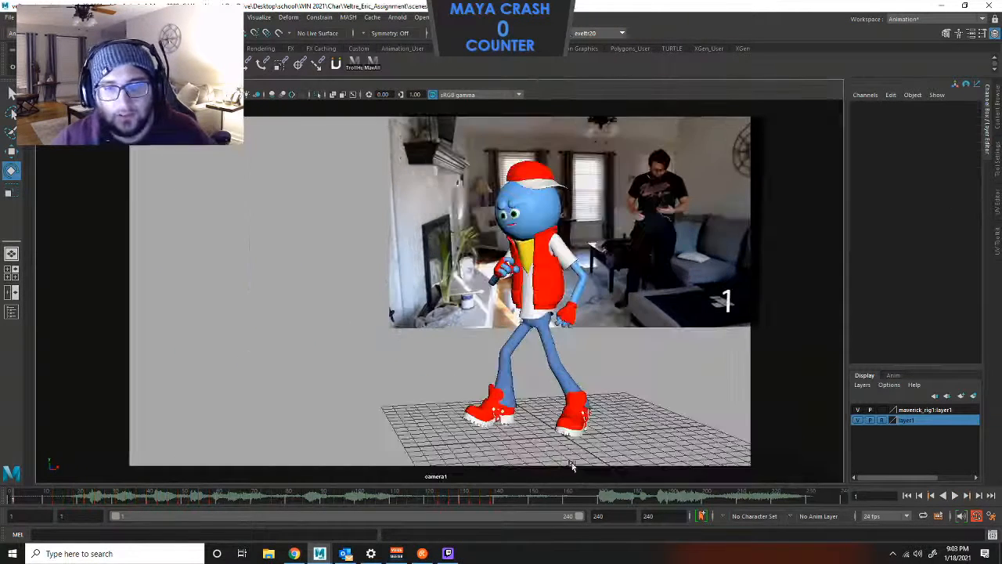
left_click(956, 496)
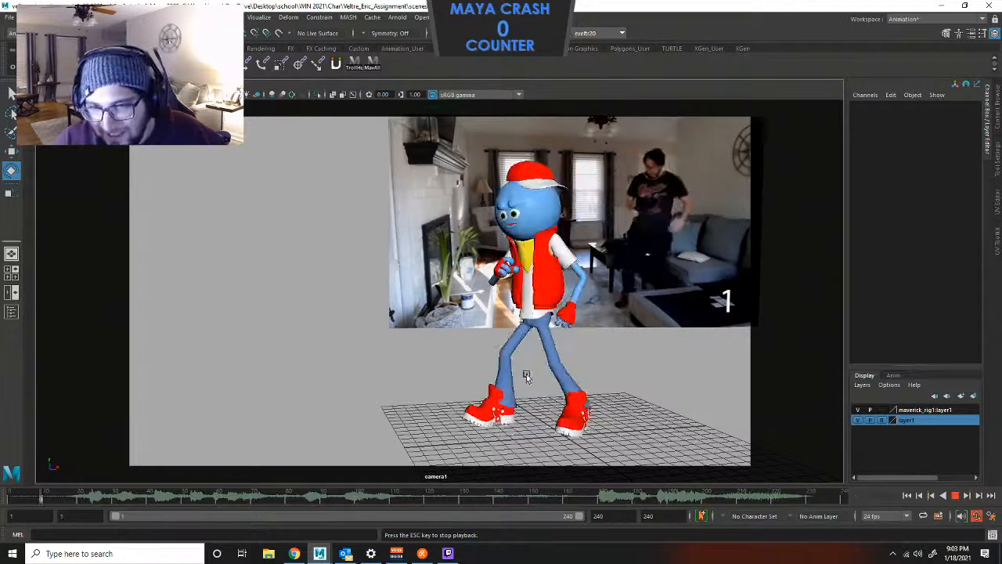
mouse_move(417, 499)
left_mouse_down()
mouse_move(671, 498)
mouse_move(604, 498)
mouse_move(837, 474)
left_mouse_up()
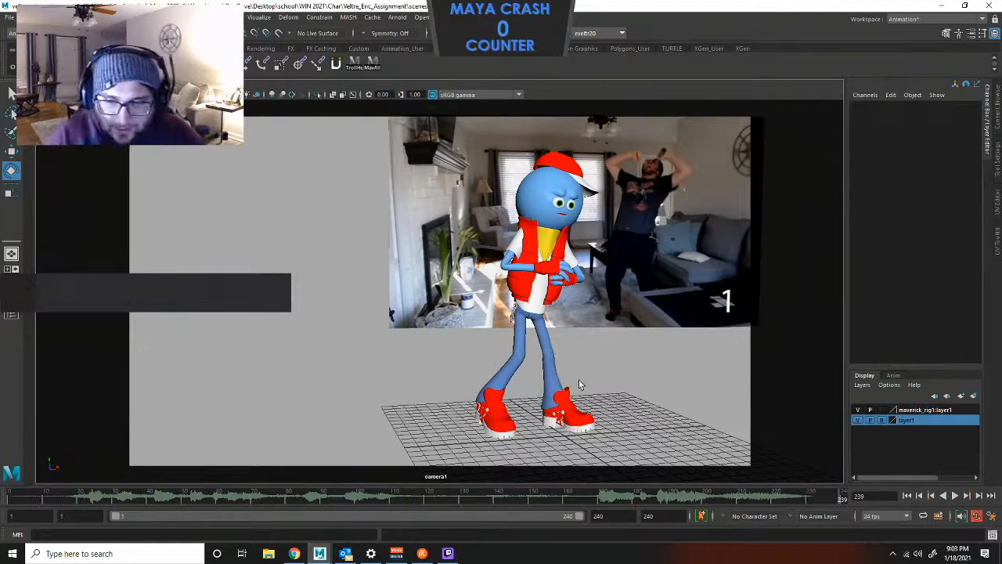
left_click(954, 496)
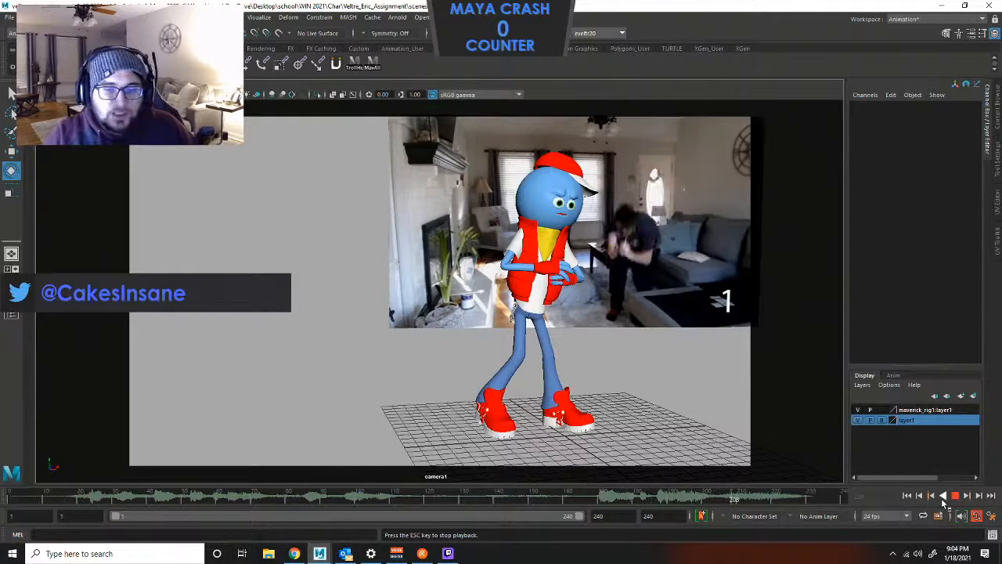
left_click(956, 496)
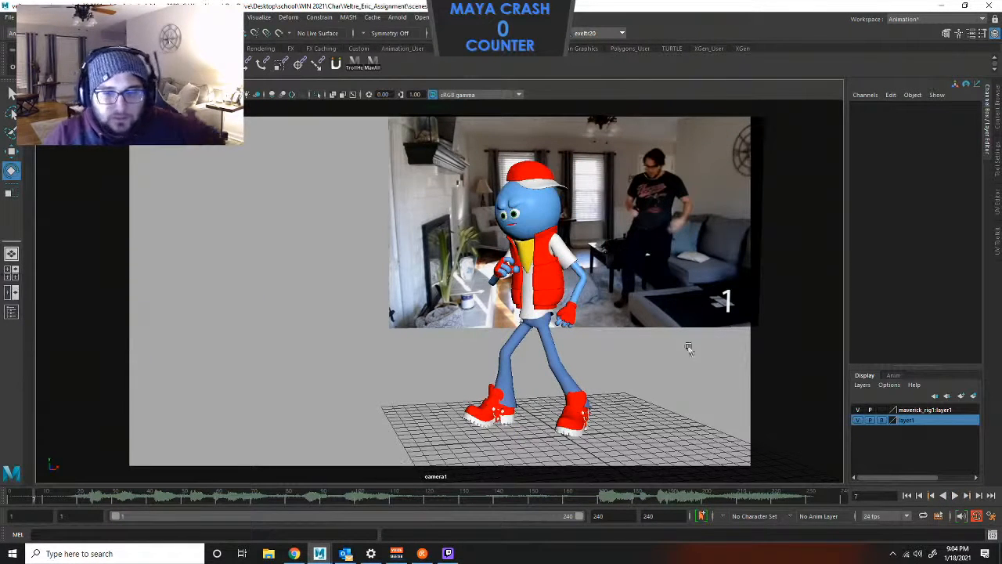
Return to the side-by-side views, select all of the character's controls and go to frame 139.
key("space")
left_click_drag(766, 236, 671, 398)
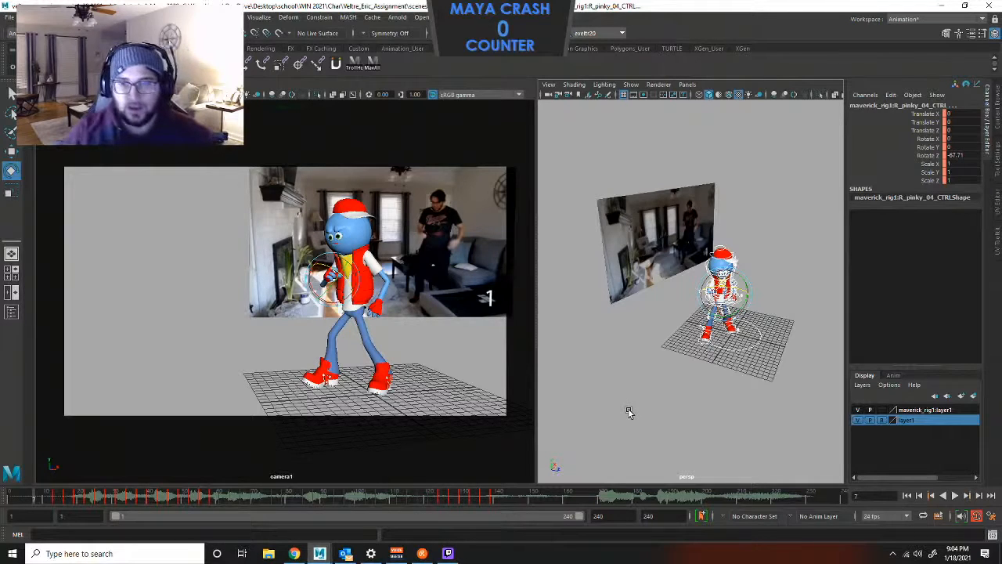
left_click(496, 502)
left_click(493, 502)
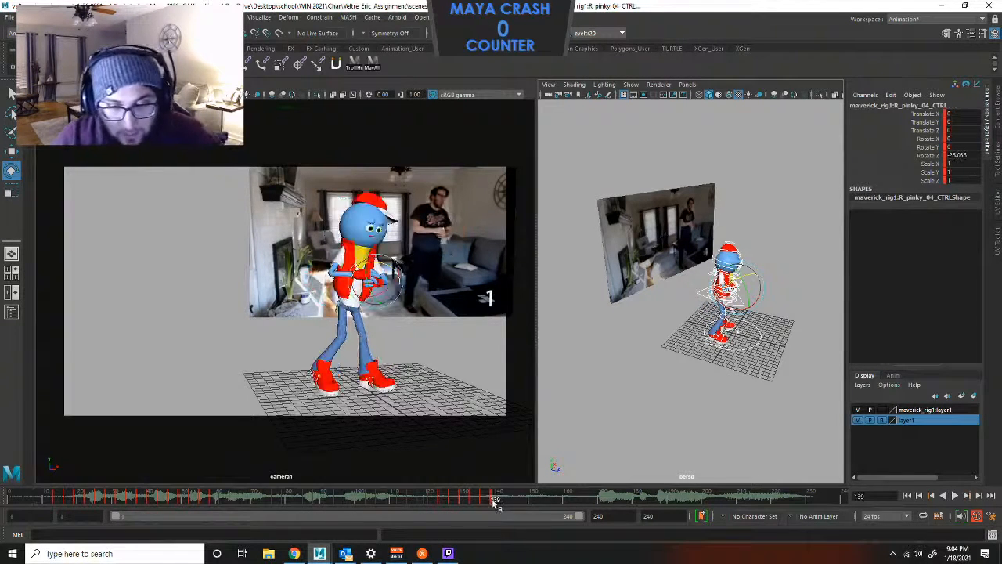
Examine the character's folded arms up close in the perspective view and select the right wrist IK control.
scroll(732, 312, "up", 6)
scroll(751, 303, "down", 2)
middle_click_drag(728, 303, 646, 296, "alt")
left_click(766, 316)
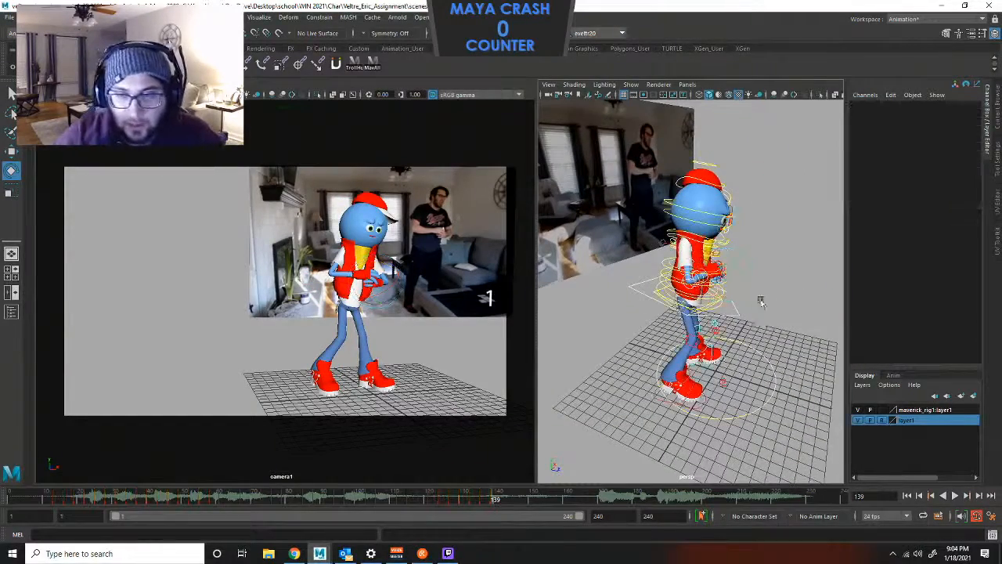
left_click_drag(761, 301, 705, 298, "alt")
scroll(724, 301, "up", 8)
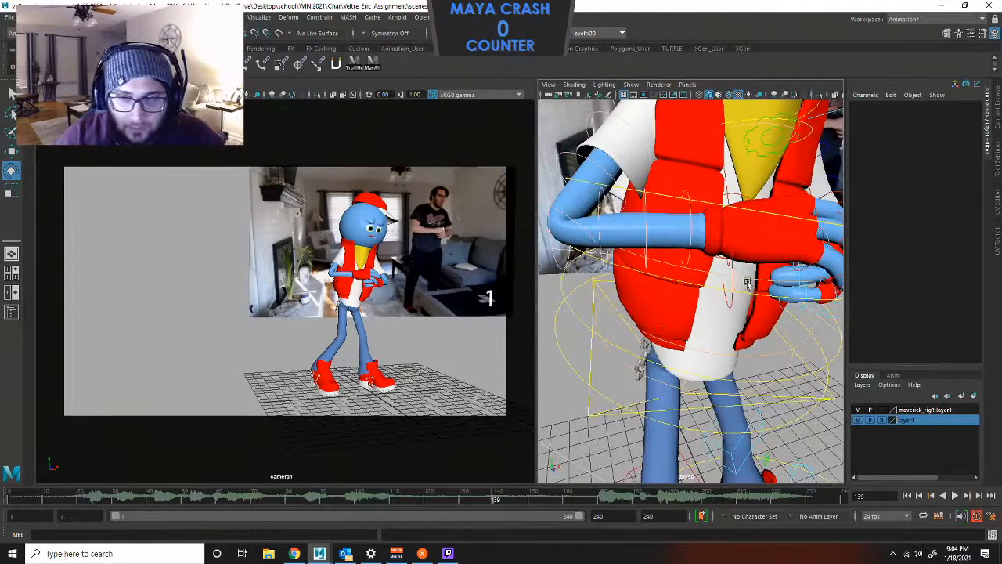
left_click(734, 290)
key("super")
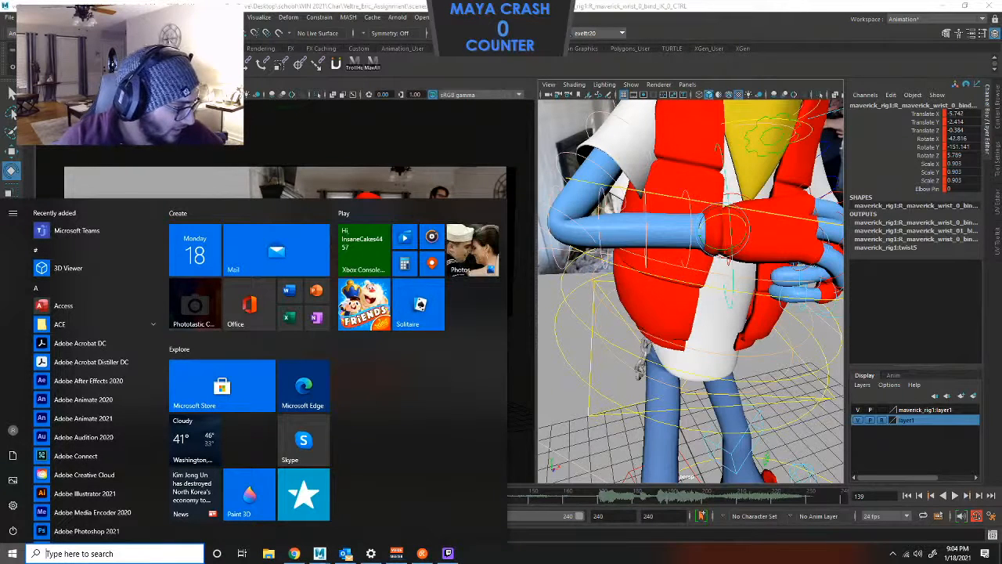
left_click(556, 462)
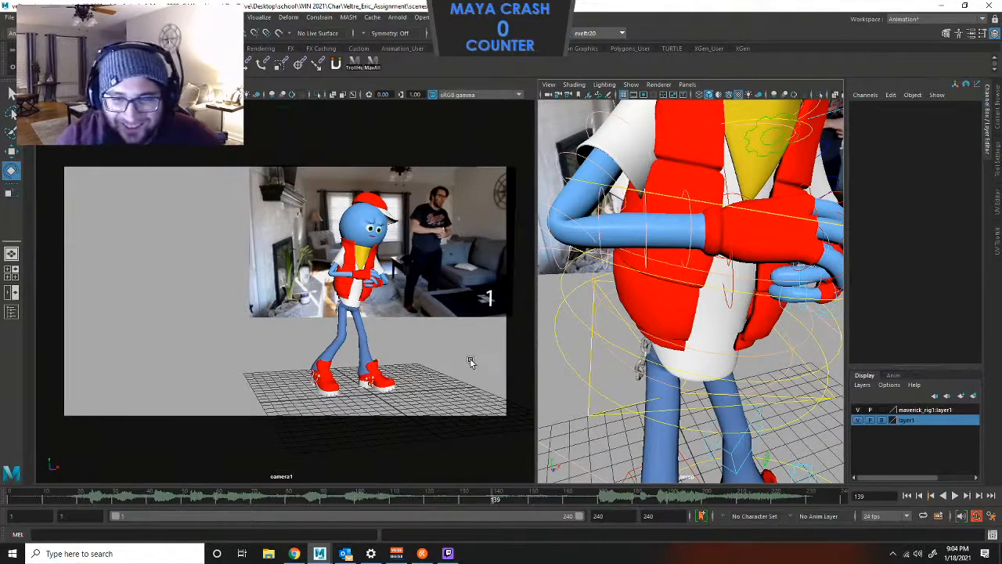
scroll(623, 346, "down", 10)
scroll(665, 337, "up", 6)
scroll(666, 332, "down", 5)
left_click_drag(666, 329, 737, 328, "alt")
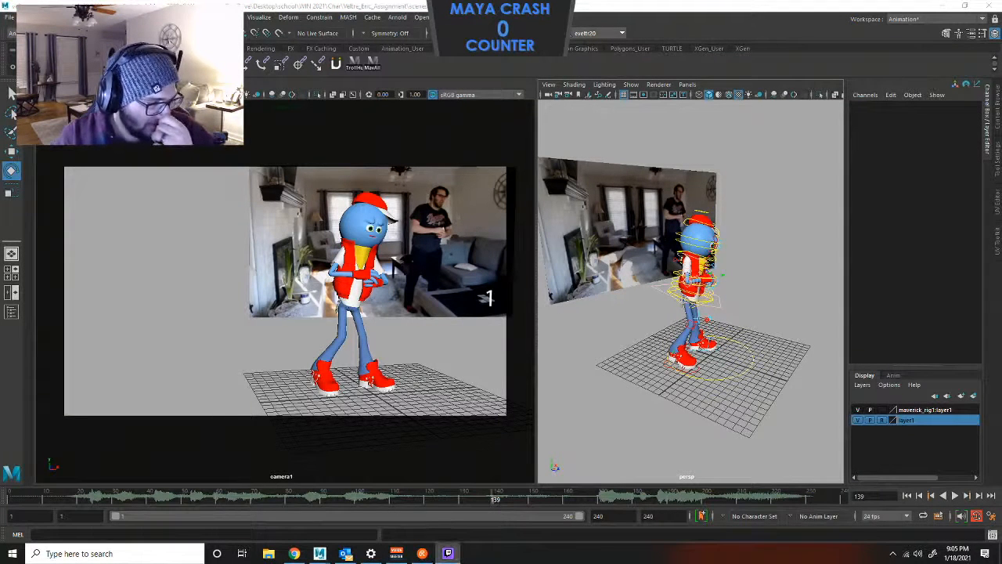
Select the root control and the COG control in turn, examine the frame 139 pose against the reference, and clear the selection.
left_click(729, 380)
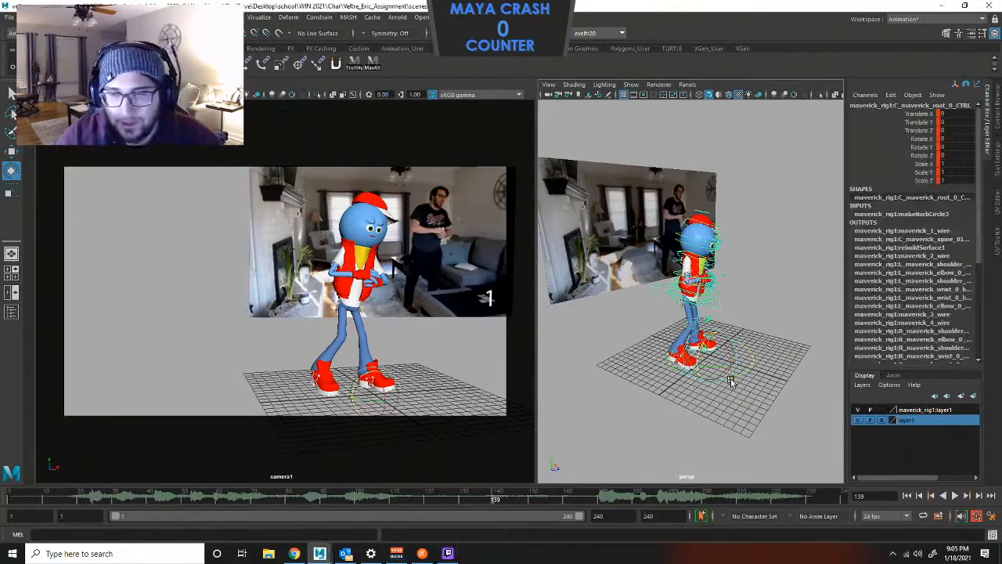
left_click(771, 306)
left_click(713, 303)
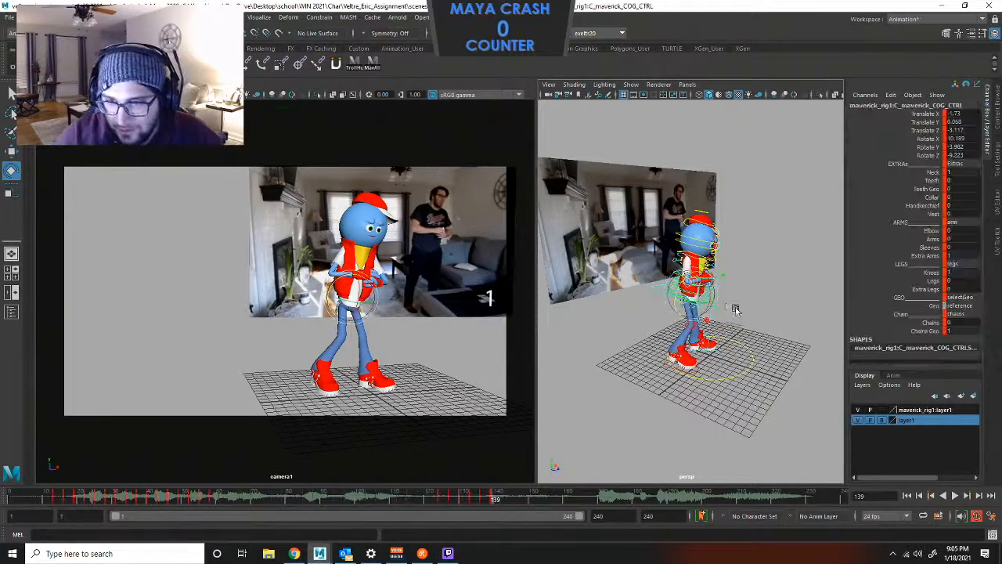
scroll(736, 313, "up", 5)
scroll(751, 293, "down", 5)
left_click_drag(732, 298, 705, 296, "alt")
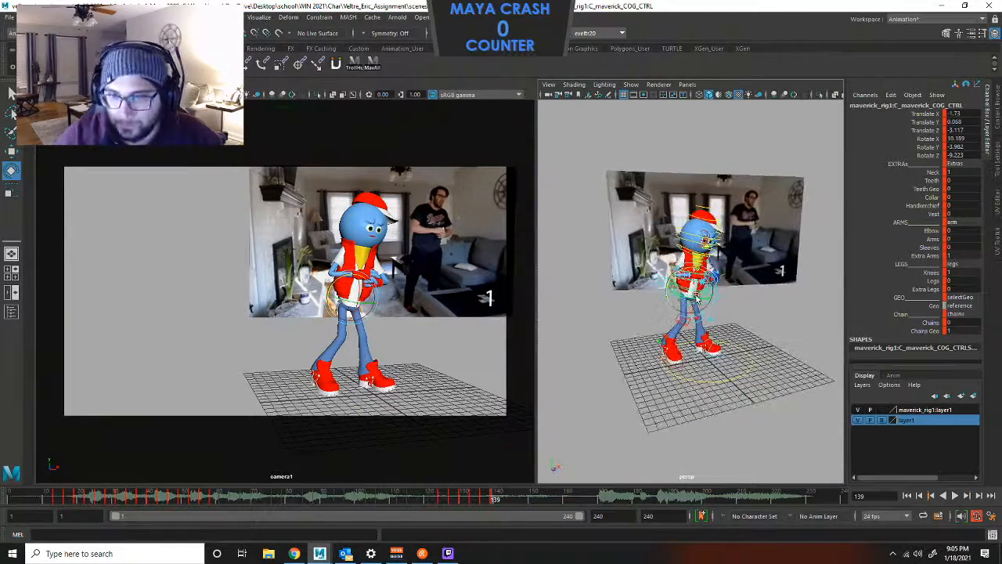
scroll(705, 298, "up", 5)
left_click(775, 278)
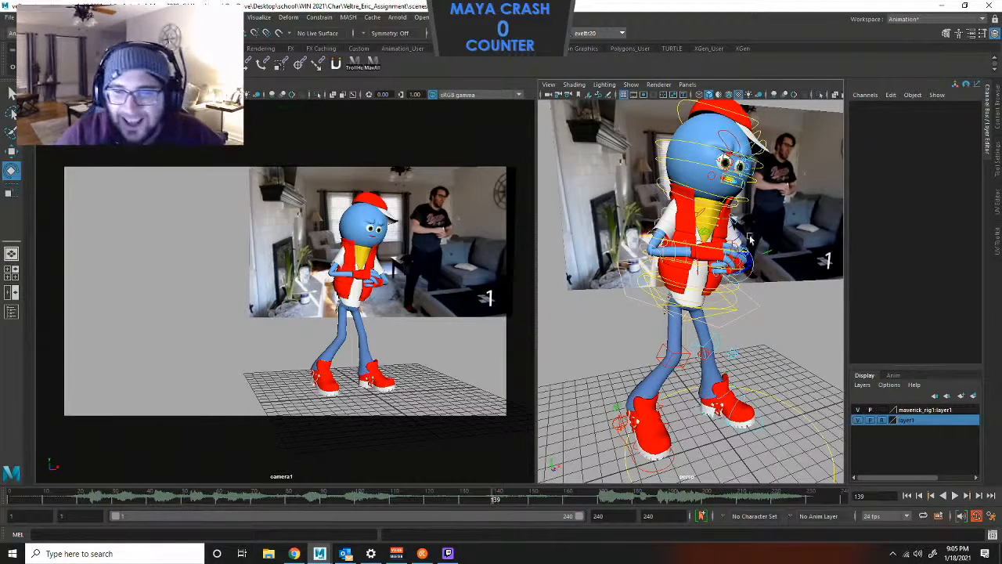
Lower the right wrist IK control slightly at frame 73, to Translate Y -1.218, and key its translation.
left_click(703, 274)
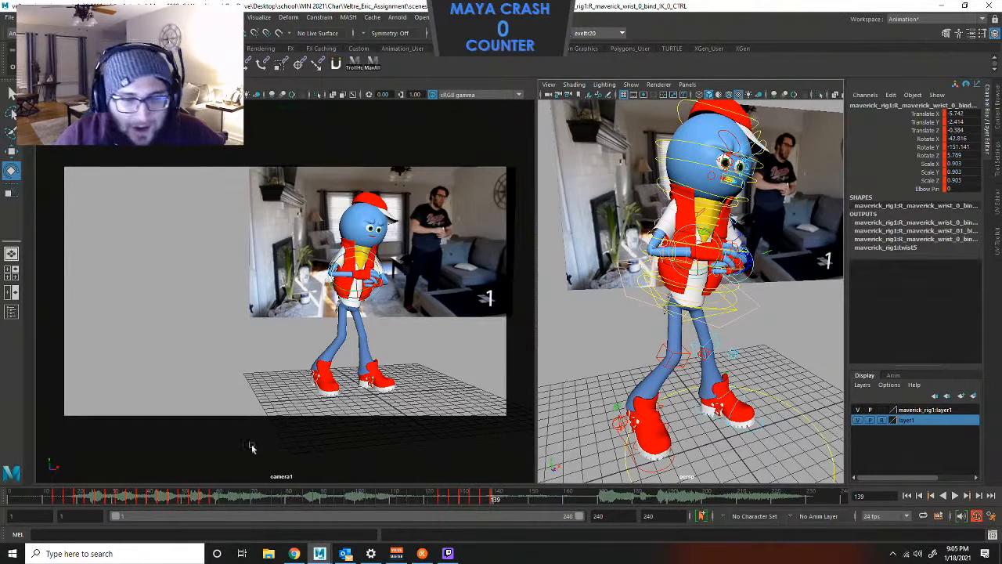
left_click_drag(242, 504, 233, 503)
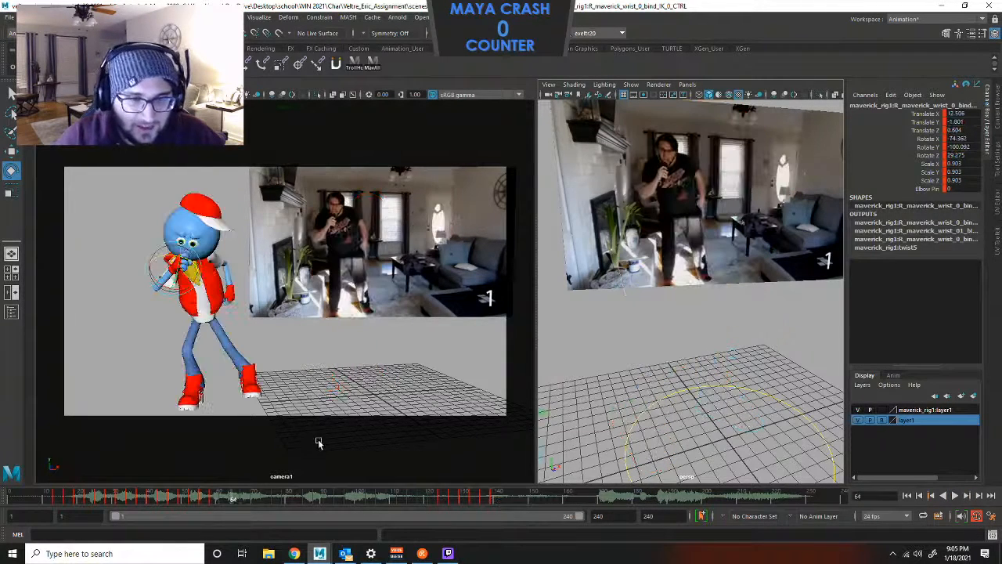
key("alt+v")
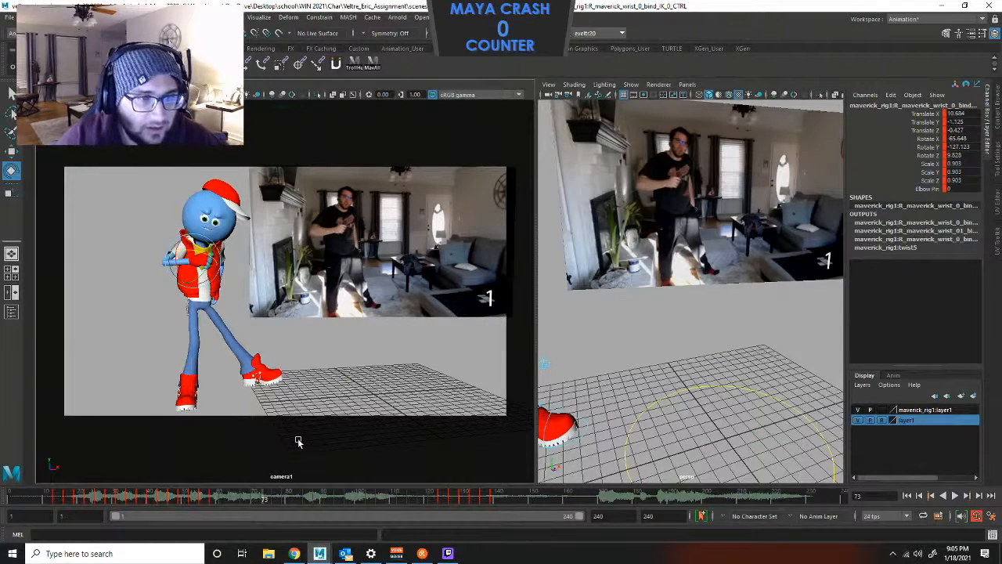
key("w")
left_click_drag(192, 235, 192, 236)
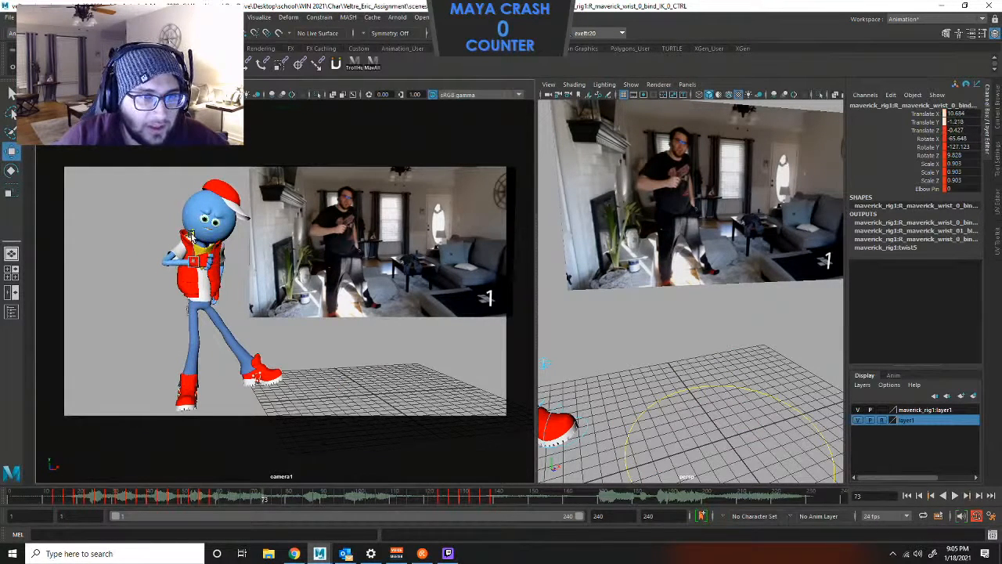
key("shift+w")
Step back and forth through the keyed poses between frames 64 and 73 to examine the right wrist's motion.
key("alt+comma")
key("alt+comma")
key("alt+comma")
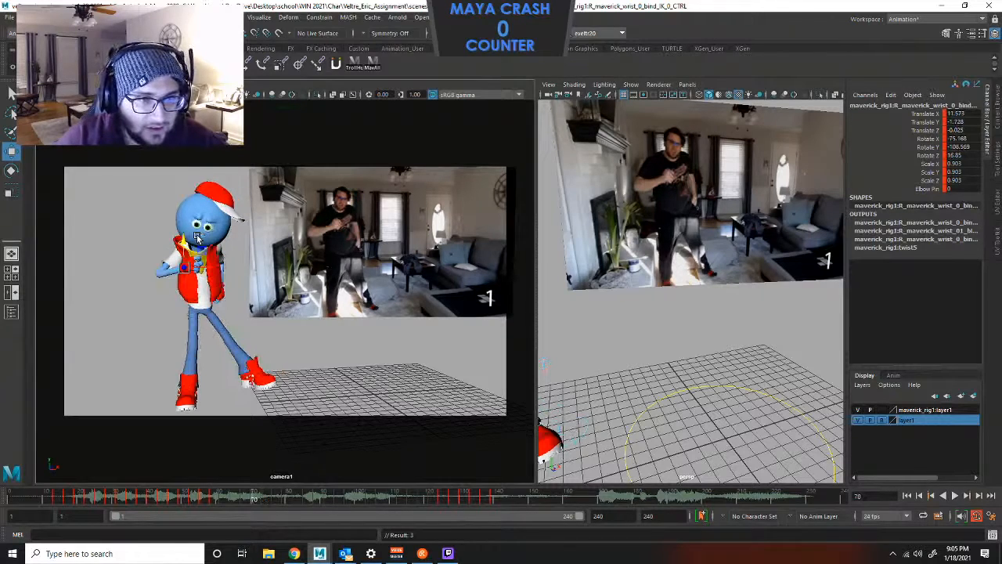
key("alt+period")
key("alt+period")
key("alt+period")
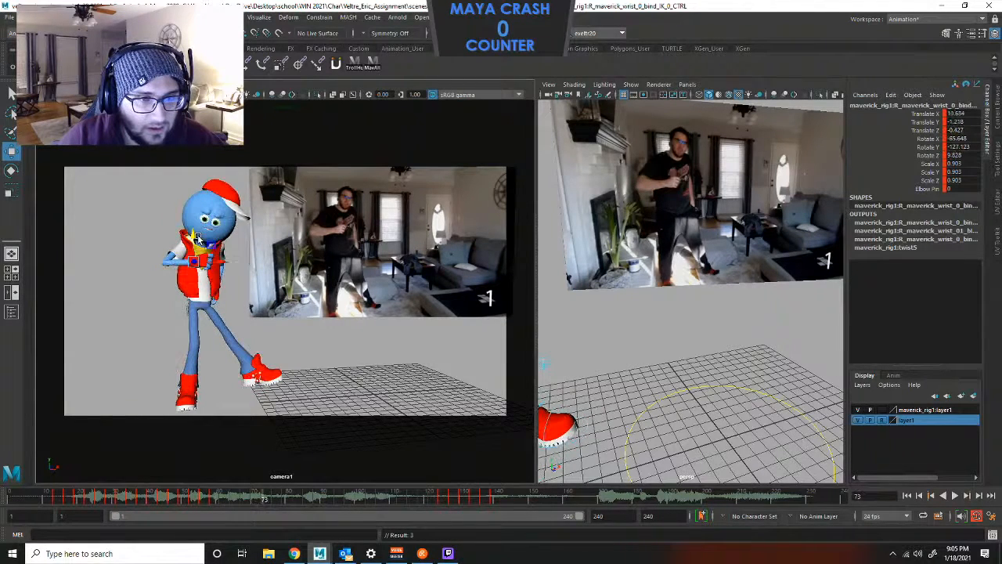
key("alt+comma")
key("alt+comma")
key("alt+comma")
key("comma")
key("comma")
key("period")
key("period")
key("period")
key("period")
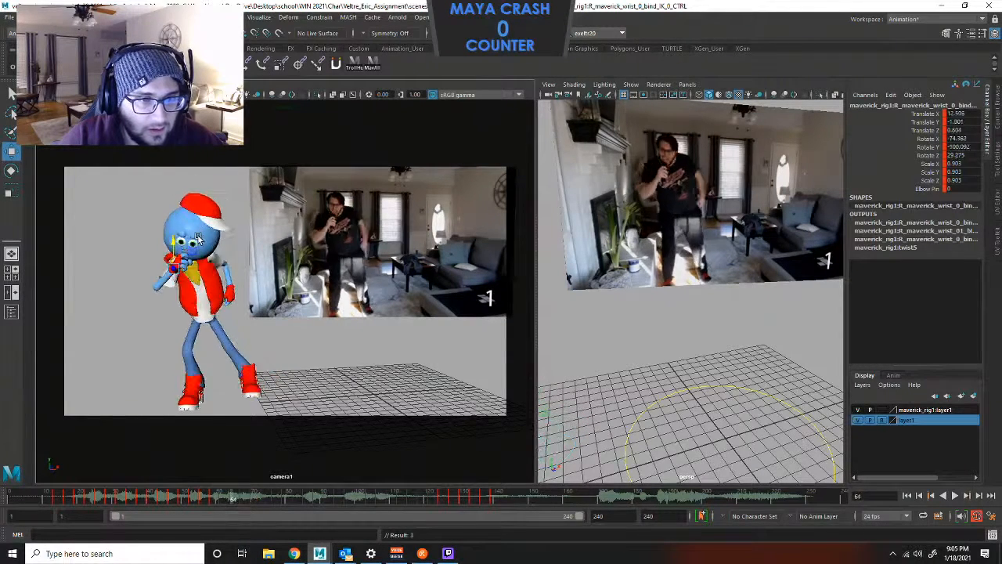
key("comma")
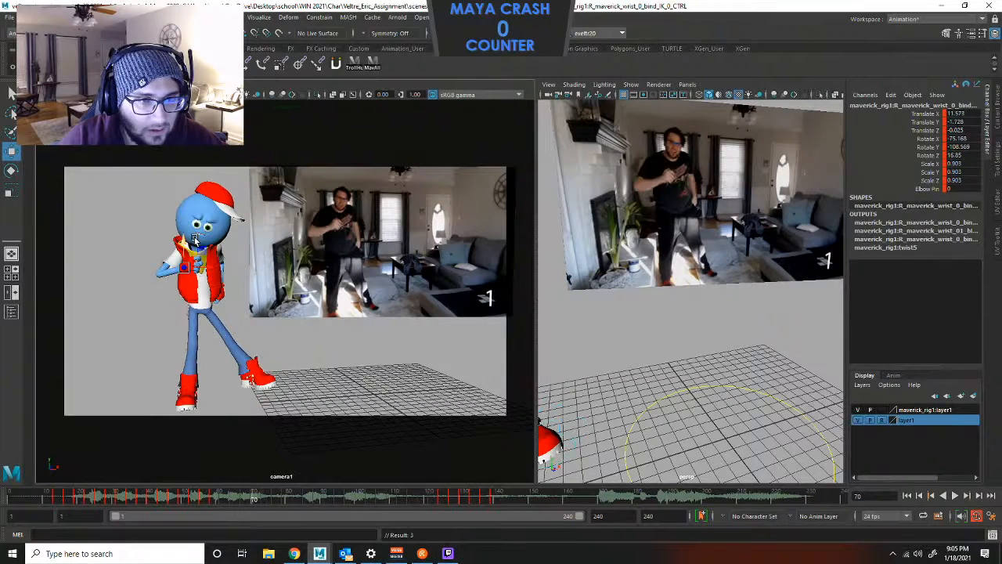
Lower the right wrist IK control at frame 73 to Translate Y -1.312, key it, and check the adjacent keyed poses.
key("period")
key("comma")
key("period")
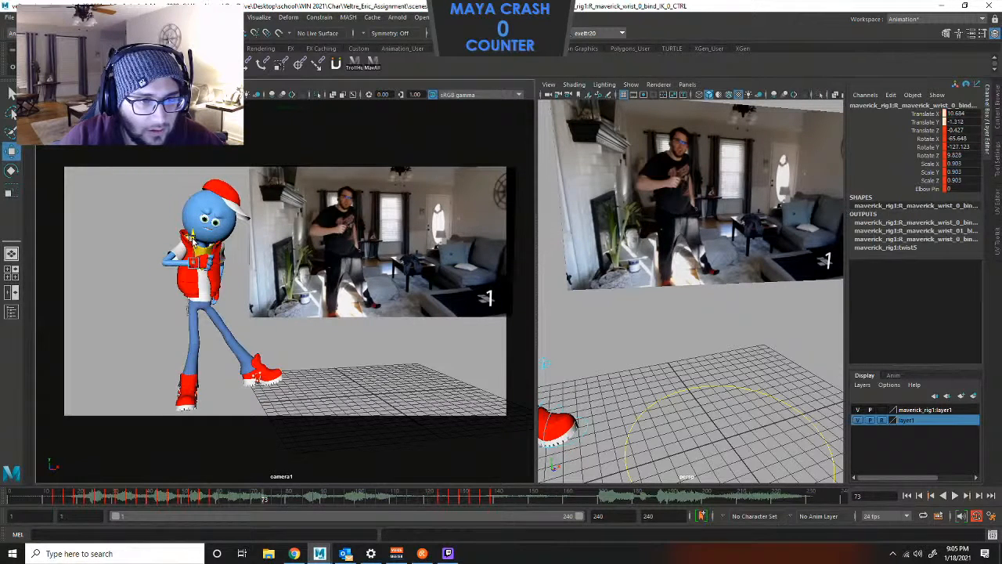
key("comma")
key("period")
key("period")
key("period")
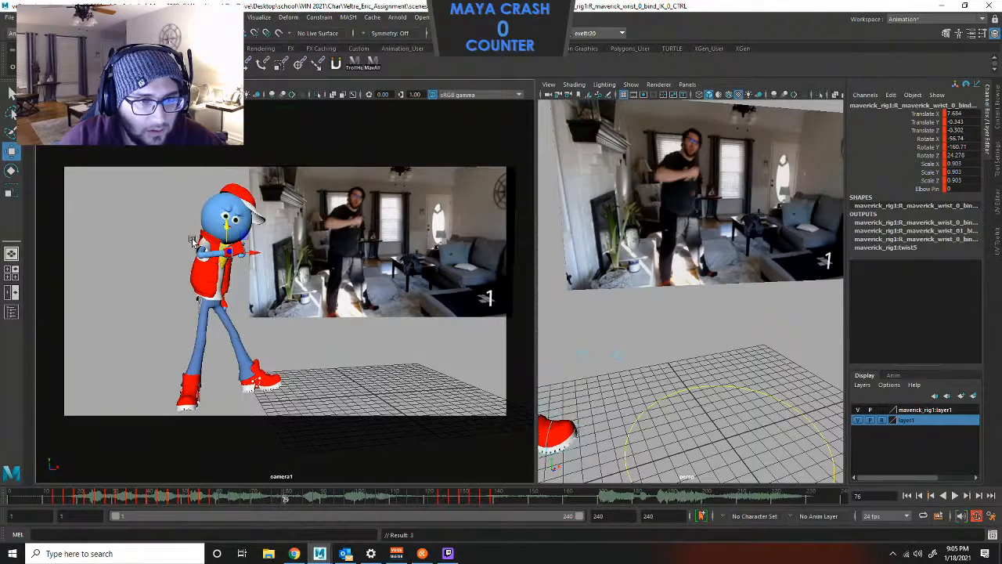
Play back the animation from the early frames to compare the character's motion with the video reference.
key("period")
left_click(186, 494)
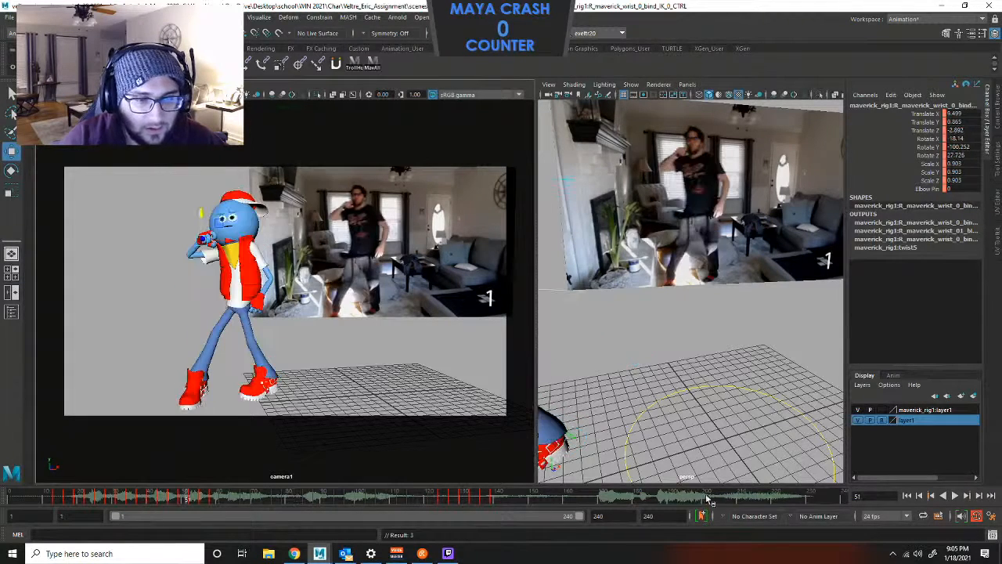
left_click(39, 494)
left_click(956, 496)
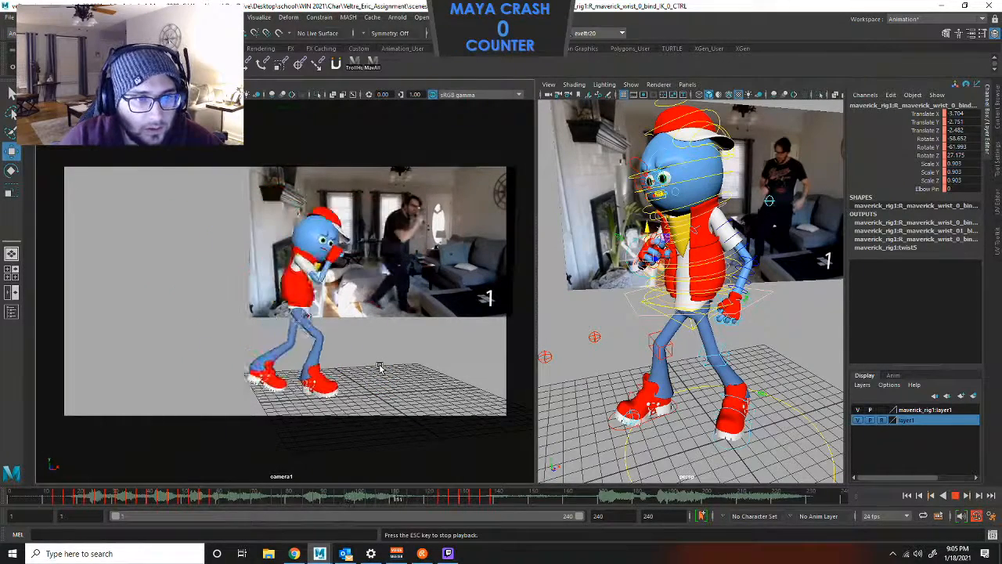
left_click(954, 496)
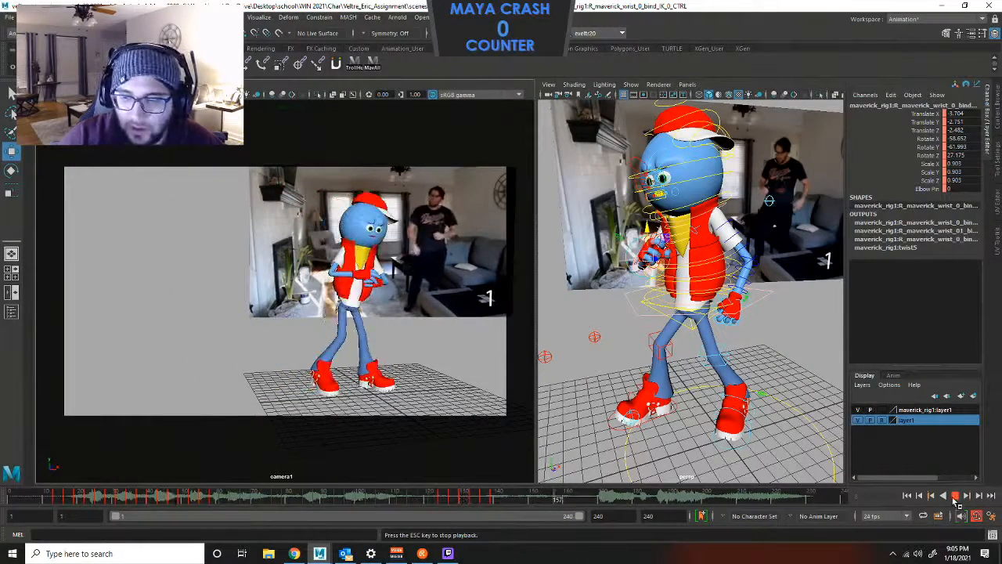
left_click(75, 503)
key("alt+v")
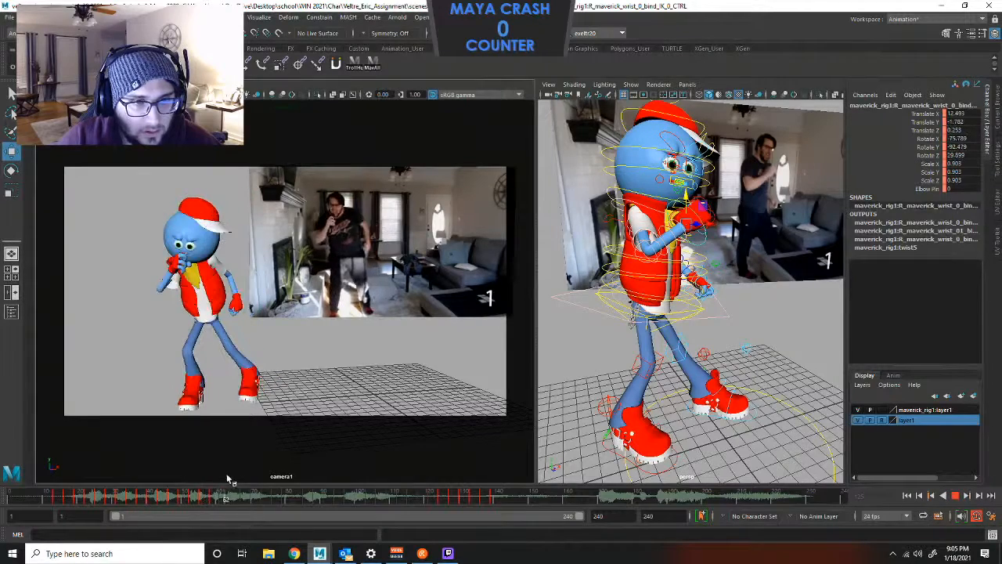
left_click(193, 495)
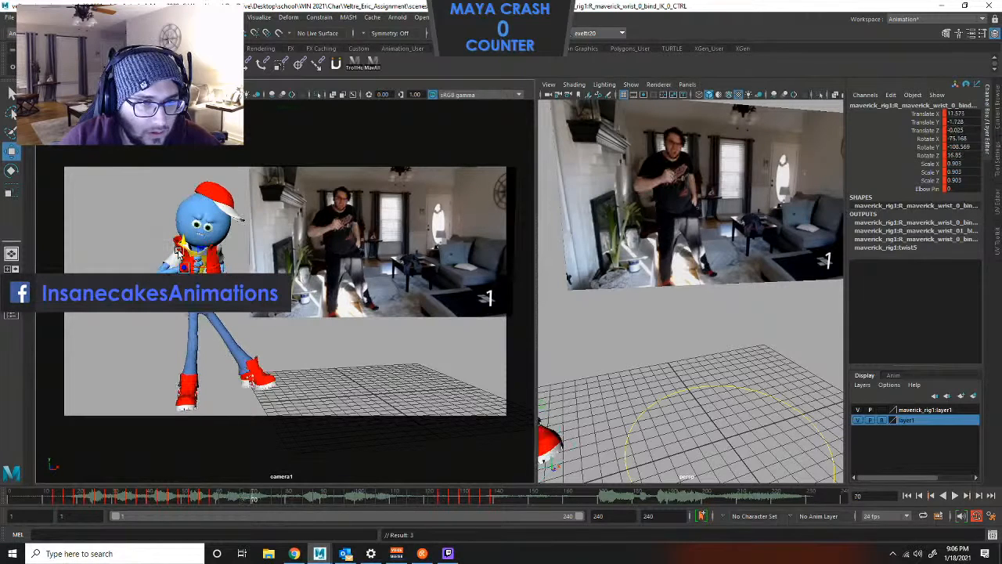
Lower the right wrist IK control at frame 70 to Translate Y -2.226, key it, and adjust the wrist's height on the next keyed pose.
key("comma")
key("comma")
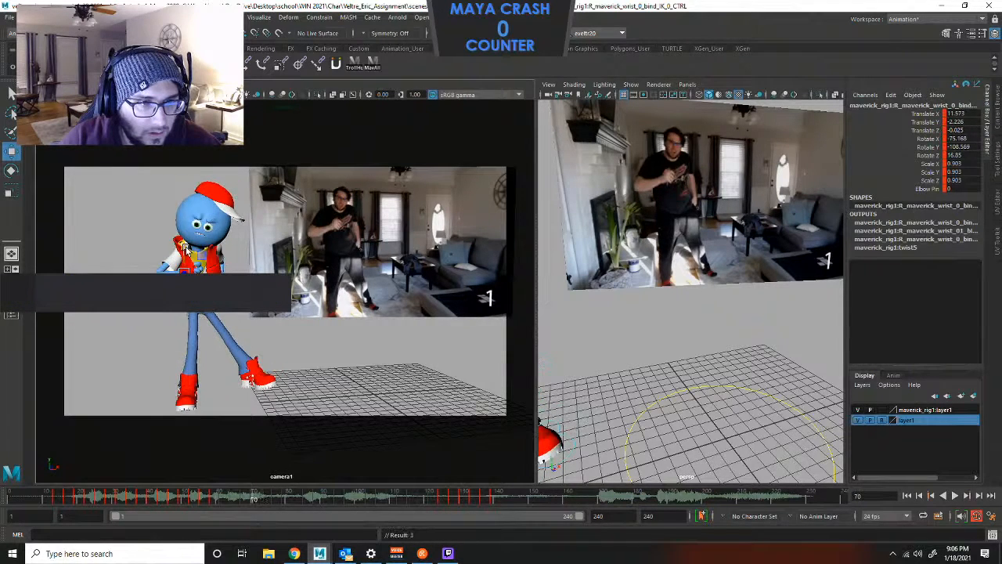
key("period")
key("period")
left_click_drag(193, 251, 191, 246)
key("period")
key("period")
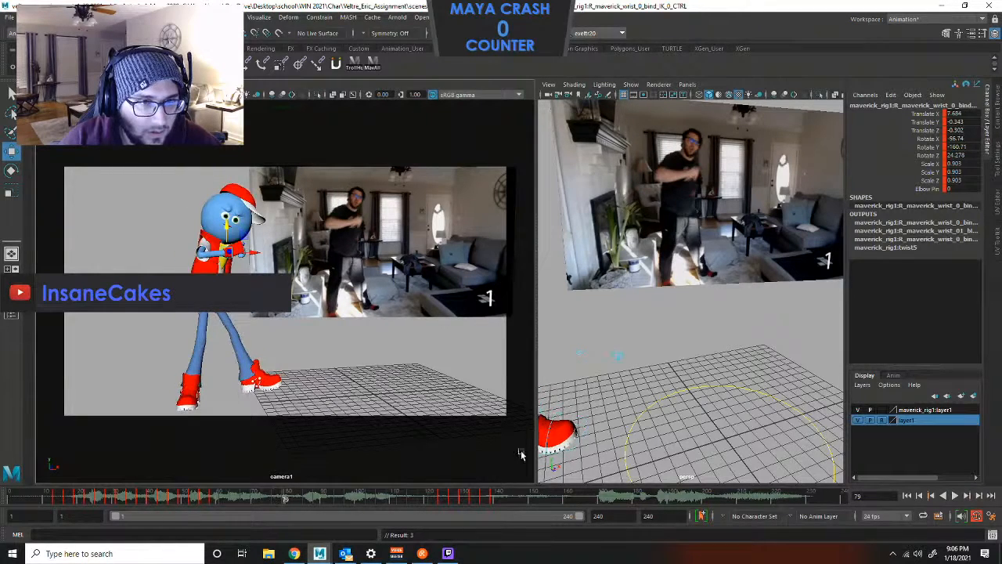
Play the animation from near the start and scrub from frame 146 back to frame 64 to examine the arm poses.
left_click_drag(156, 498, 45, 498)
left_click(954, 495)
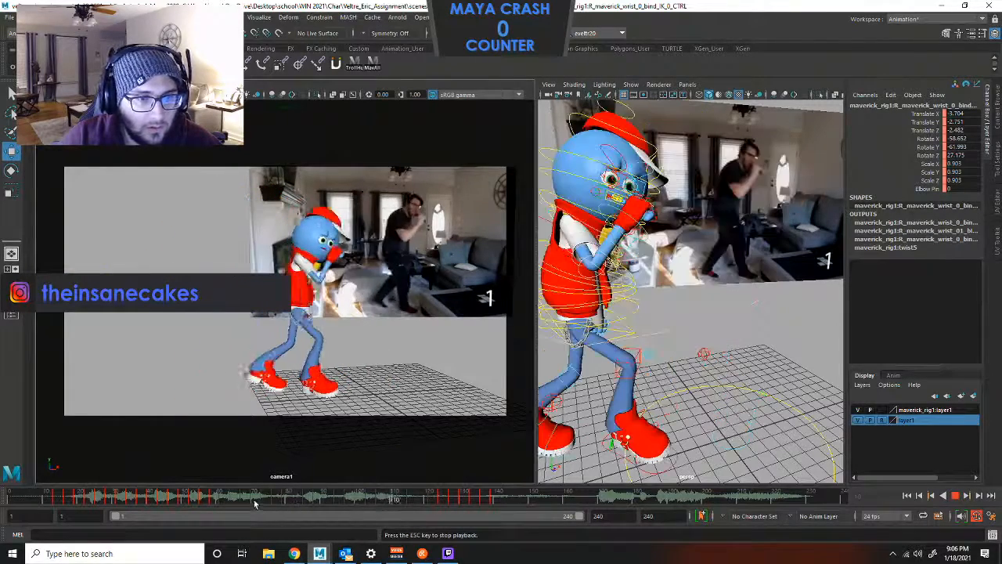
key("Escape")
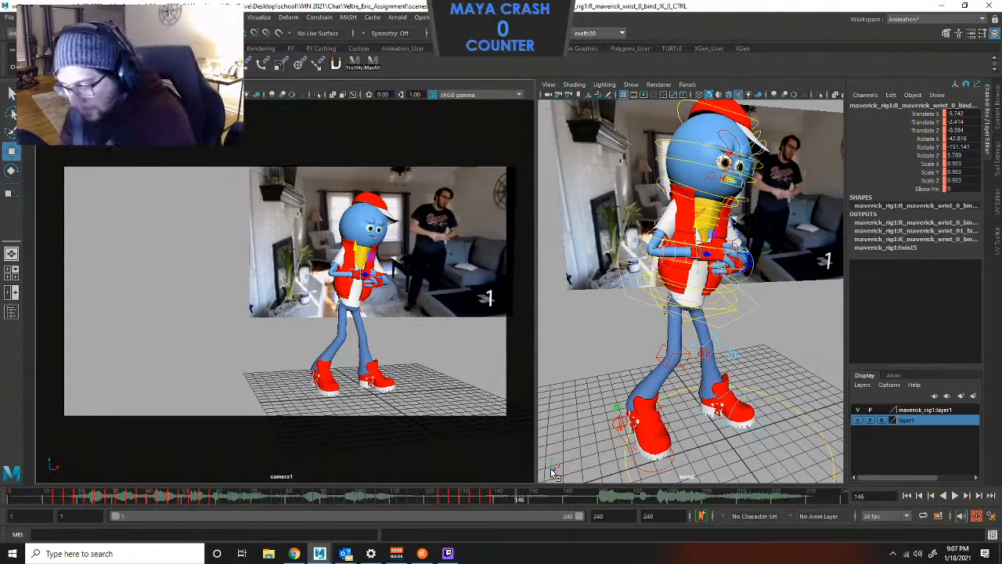
left_click_drag(512, 501, 493, 502)
left_click(488, 494)
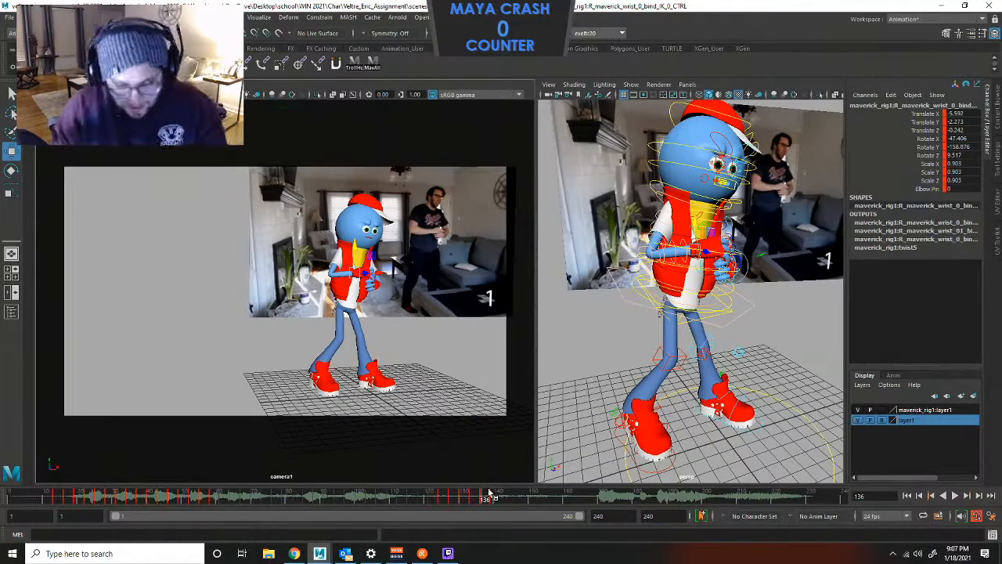
left_click_drag(484, 493, 391, 496)
mouse_move(210, 498)
left_mouse_down()
mouse_move(264, 498)
mouse_move(222, 495)
left_mouse_up()
left_click(219, 494)
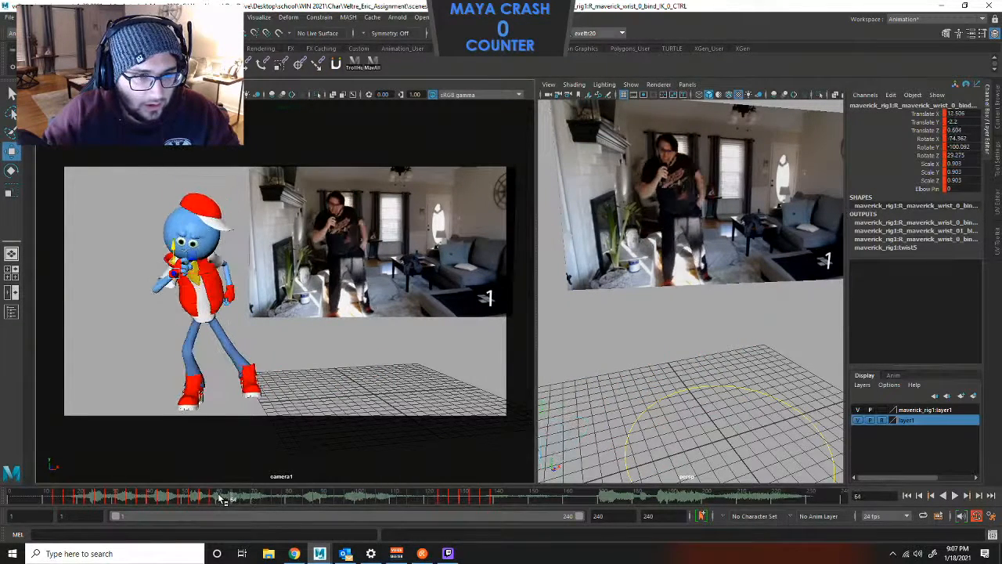
Raise the right wrist IK control to Translate Y -1.644 at frame 67 and -1.592 at frame 70, keying both poses.
key("alt+v")
key("Escape")
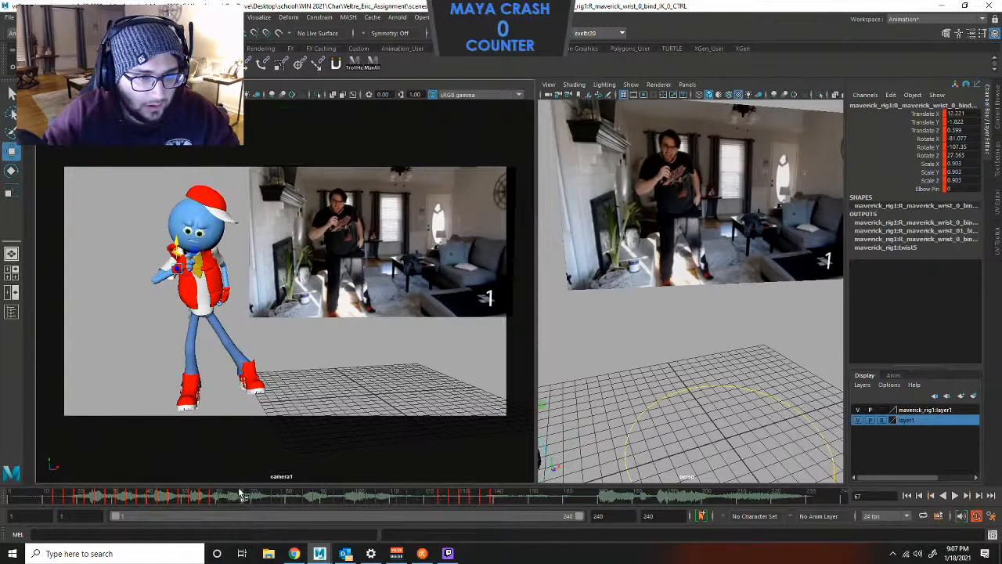
left_click_drag(176, 244, 247, 222)
key("period")
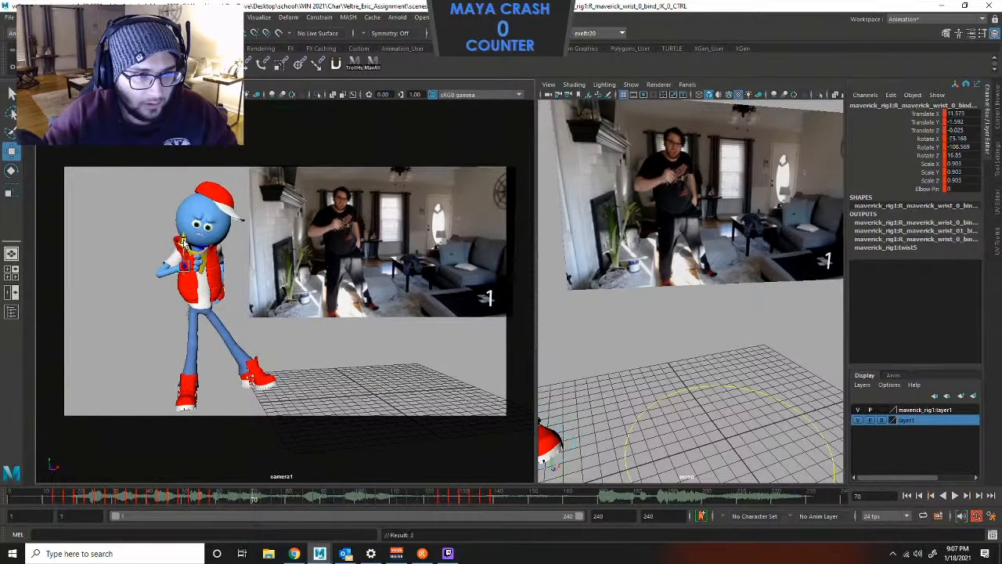
Step through the following keyed poses to frame 97 and play the remaining animation against the reference.
key("period")
key("period")
key("period")
key("period")
key("period")
key("period")
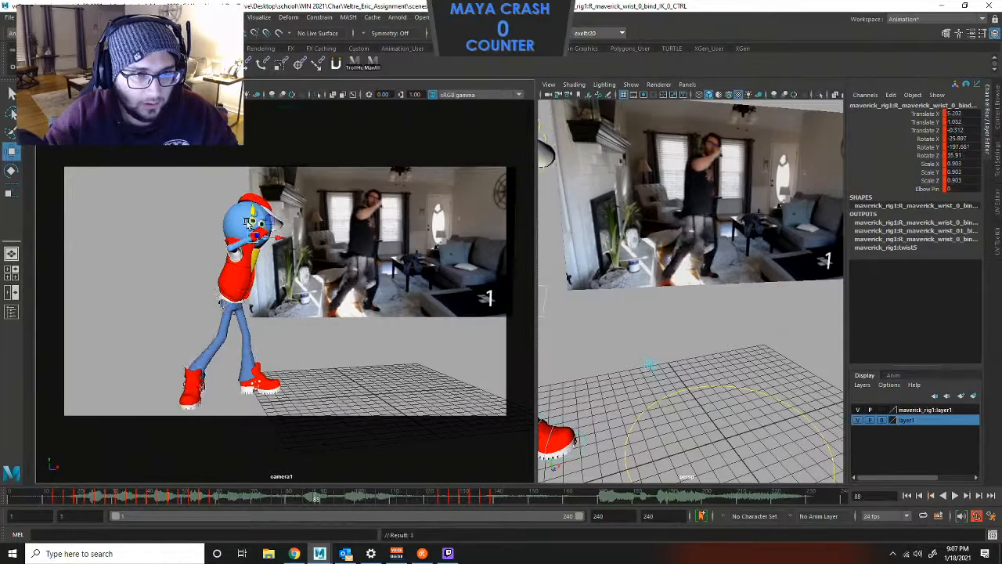
key("period")
key("period")
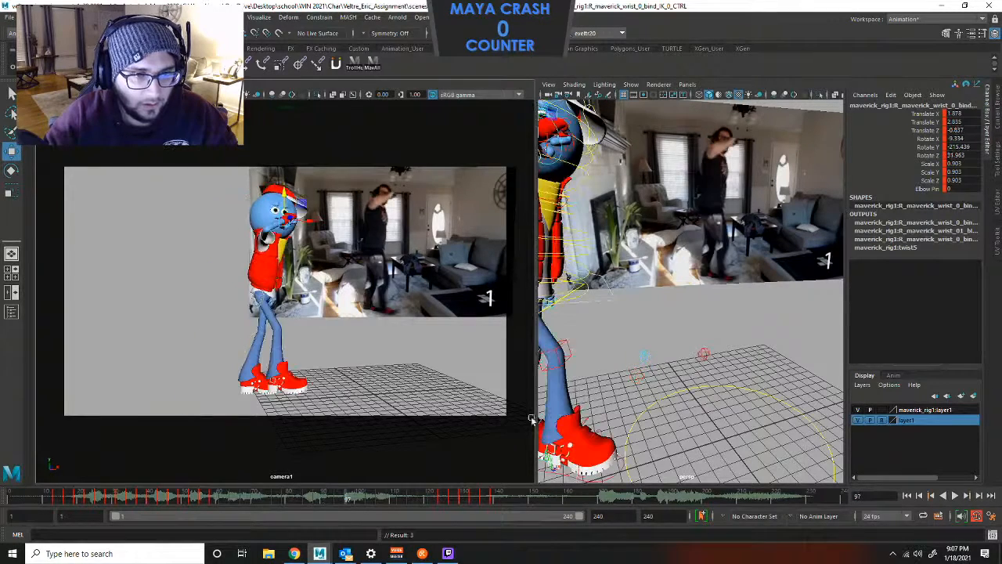
left_click(954, 494)
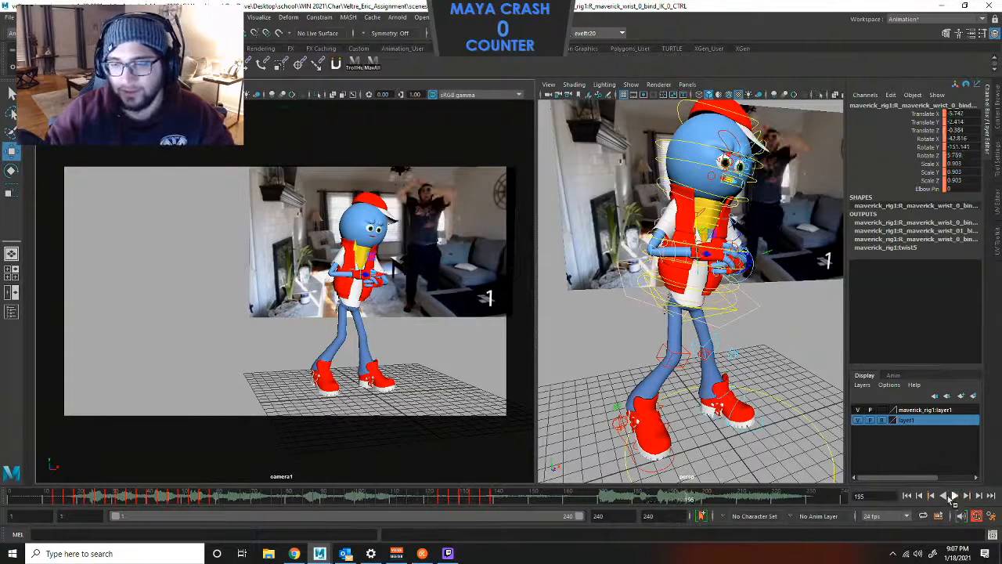
left_click(955, 495)
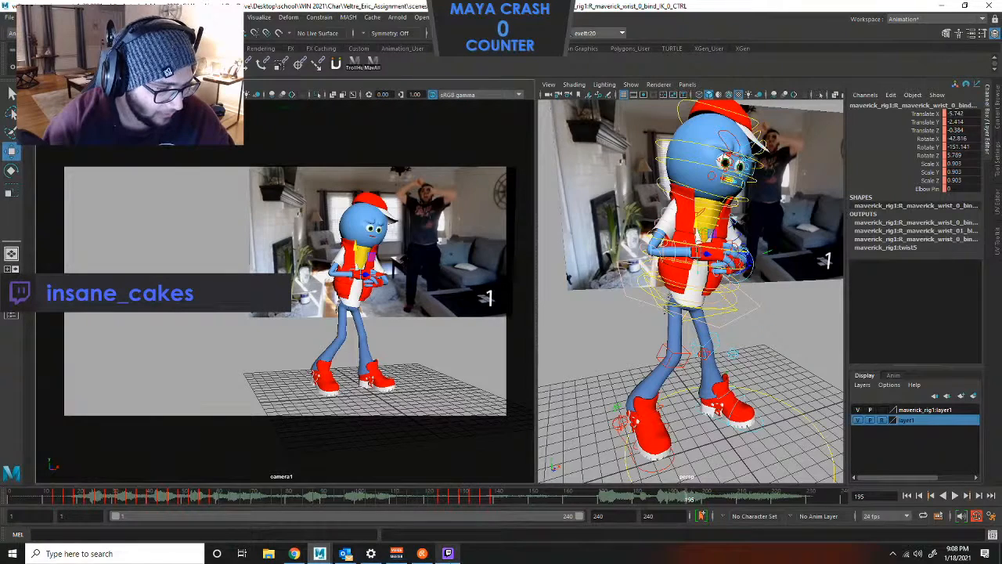
mouse_move(448, 553)
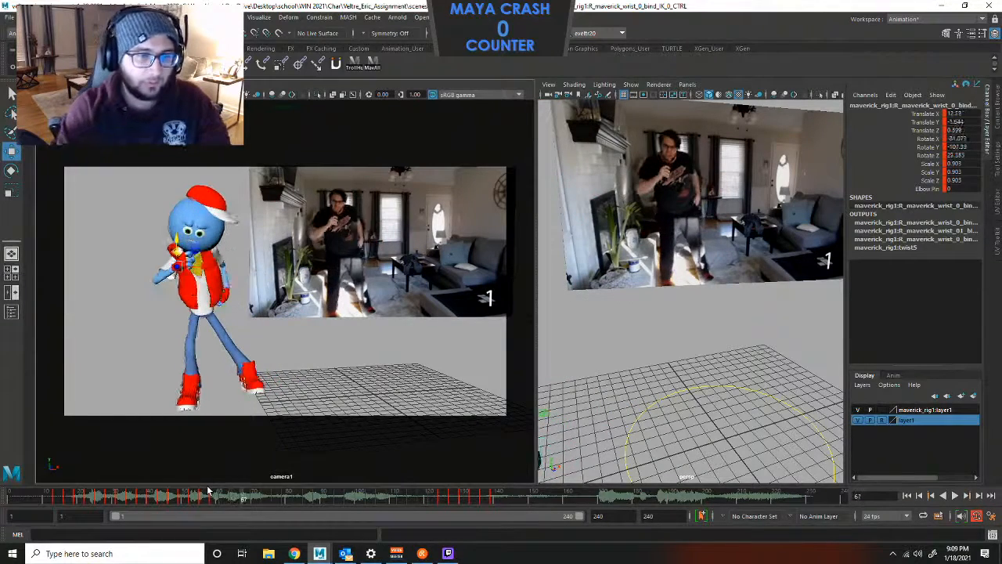
Go repeatedly through frames 55 to 79 to compare the body and wrist movement with the reference, ending at frame 61.
key("alt+period")
key("alt+period")
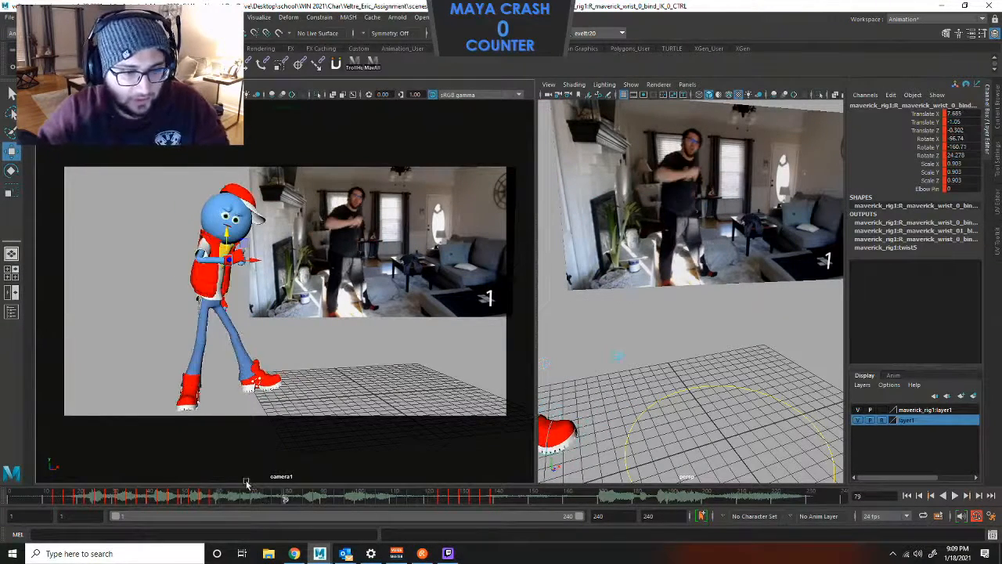
key("alt+comma")
key("alt+comma")
key("alt+comma")
key("alt+comma")
key("alt+comma")
key("alt+comma")
key("alt+comma")
key("alt+period")
key("alt+period")
key("alt+period")
key("alt+period")
key("alt+period")
key("alt+period")
key("alt+period")
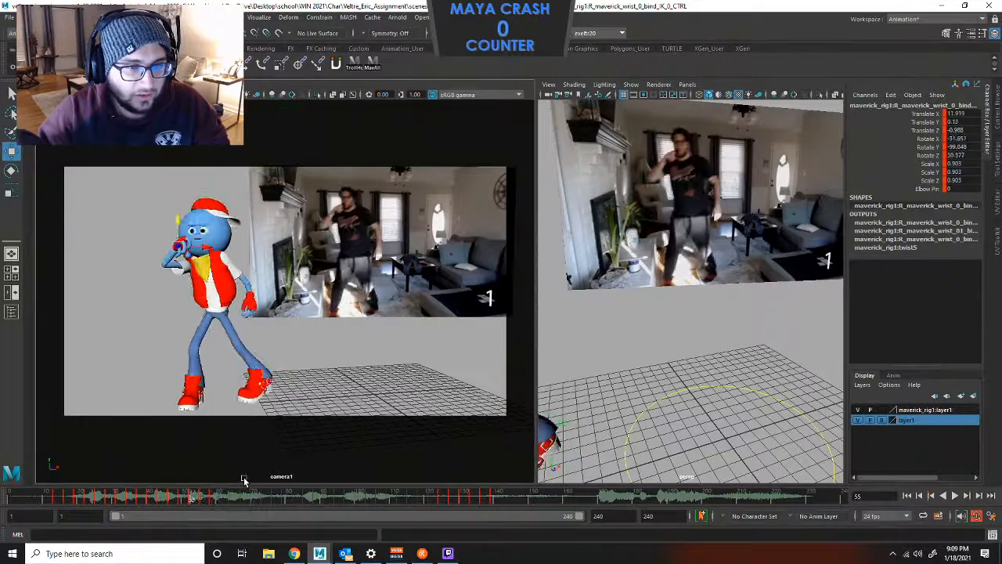
key("alt+comma")
key("alt+comma")
key("alt+comma")
key("alt+comma")
key("alt+comma")
key("alt+comma")
key("alt+comma")
key("alt+period")
key("alt+period")
key("alt+period")
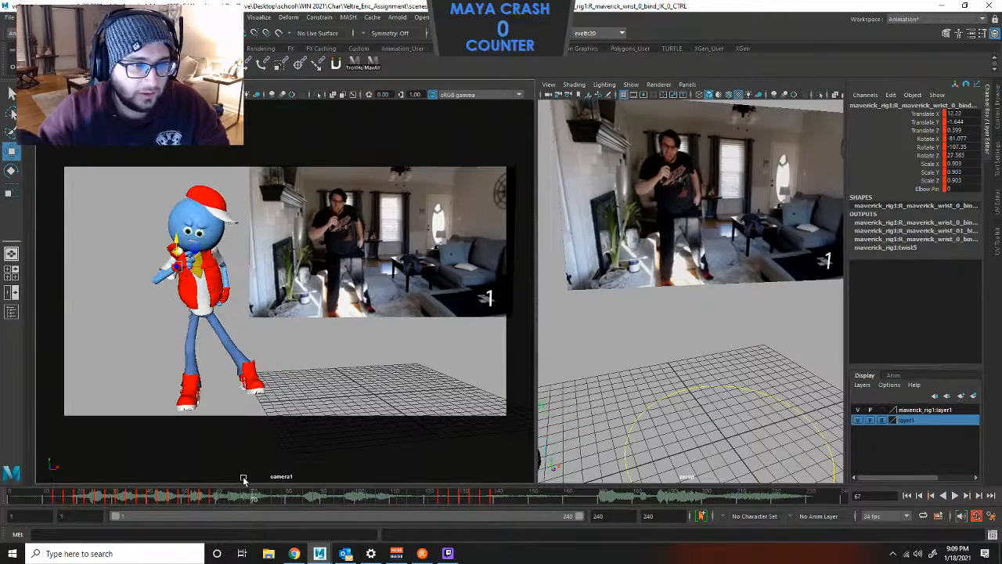
key("alt+period")
key("alt+period")
key("alt+period")
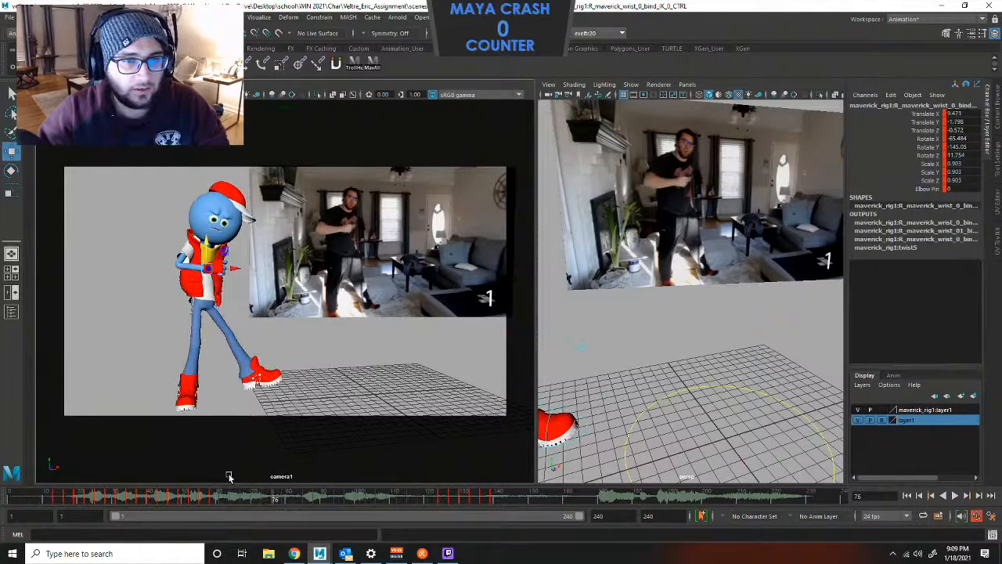
key("alt+period")
key("alt+period")
key("alt+period")
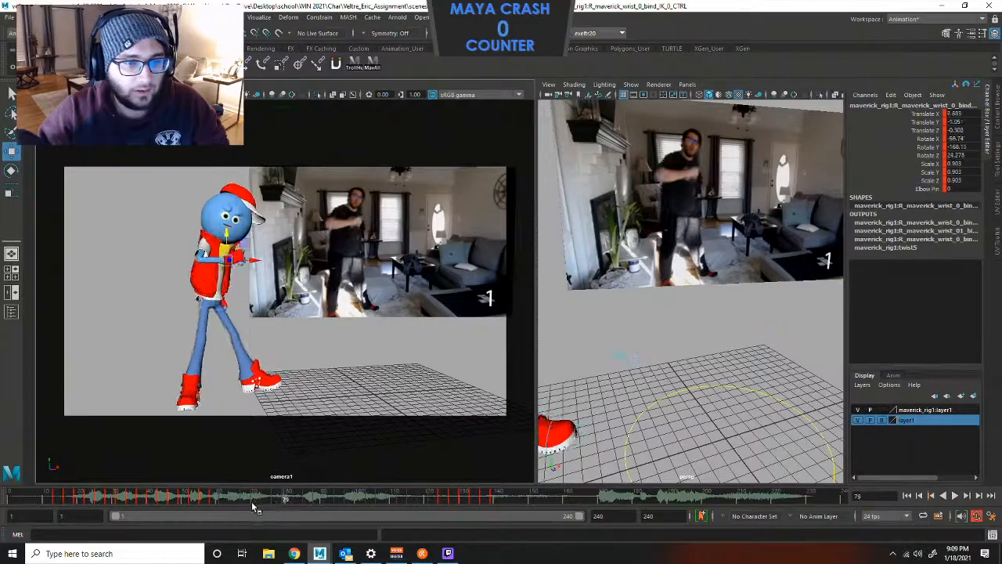
left_click(253, 496)
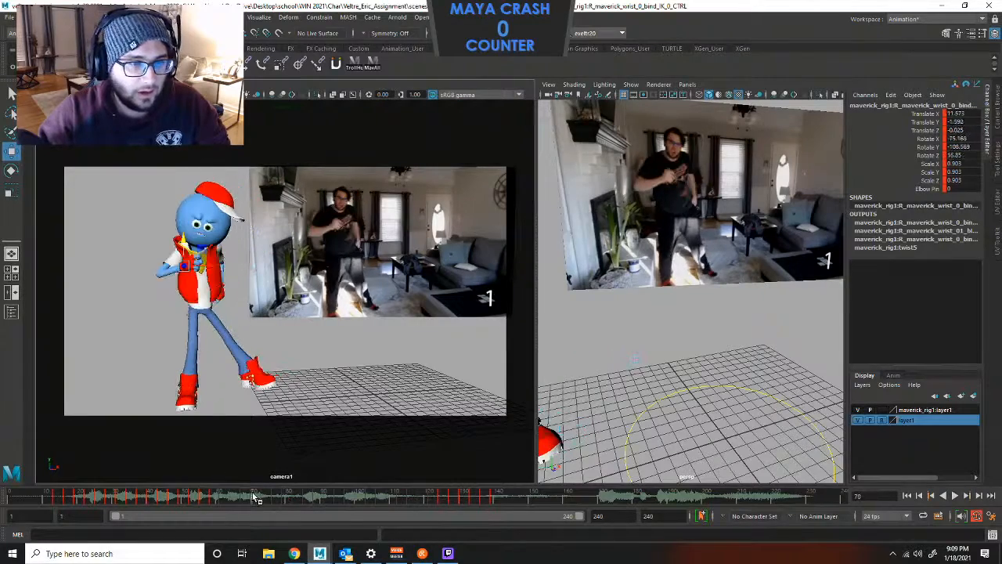
key("alt+comma")
key("alt+comma")
key("alt+comma")
key("alt+comma")
key("alt+comma")
key("alt+comma")
key("alt+comma")
key("alt+comma")
key("alt+comma")
key("alt+comma")
key("alt+comma")
key("alt+comma")
key("alt+period")
key("alt+period")
key("alt+period")
key("alt+period")
key("alt+period")
key("alt+period")
key("alt+comma")
key("alt+comma")
key("alt+comma")
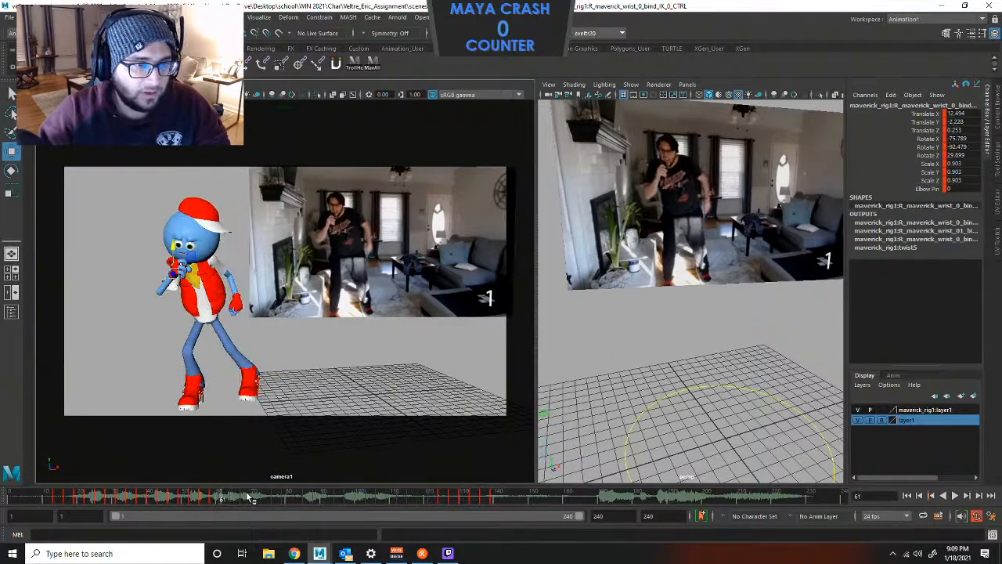
Viewing the character from the side, lower the COG and right wrist IK controls at frame 61, with the wrist at Translate Y -3.755, and key them.
key("a")
key("f")
scroll(653, 326, "down", 5)
middle_click_drag(642, 337, 546, 325, "alt")
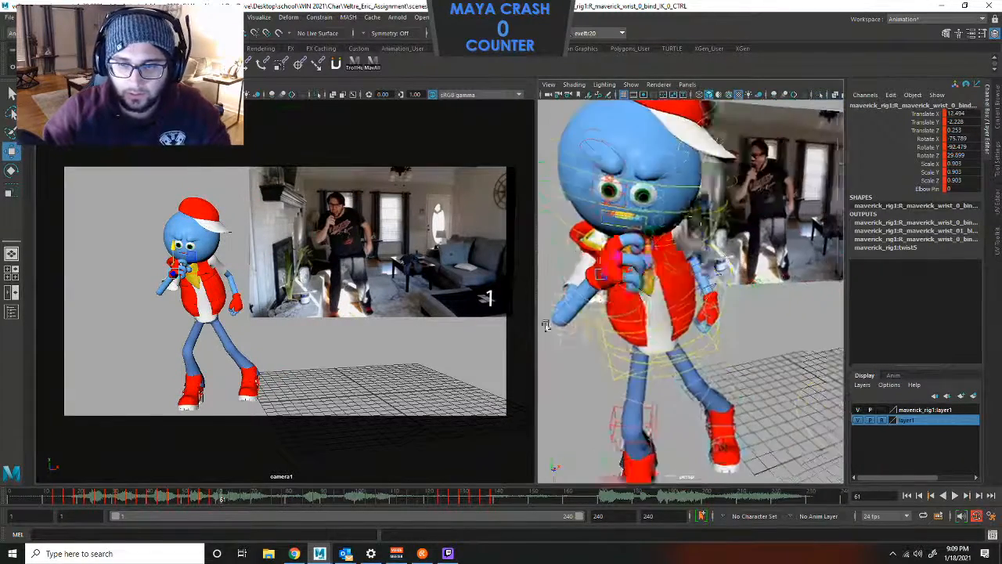
left_click_drag(546, 324, 656, 300, "alt")
middle_click_drag(655, 300, 767, 286, "alt")
right_click_drag(767, 287, 701, 327, "alt")
left_click_drag(701, 327, 691, 319, "alt")
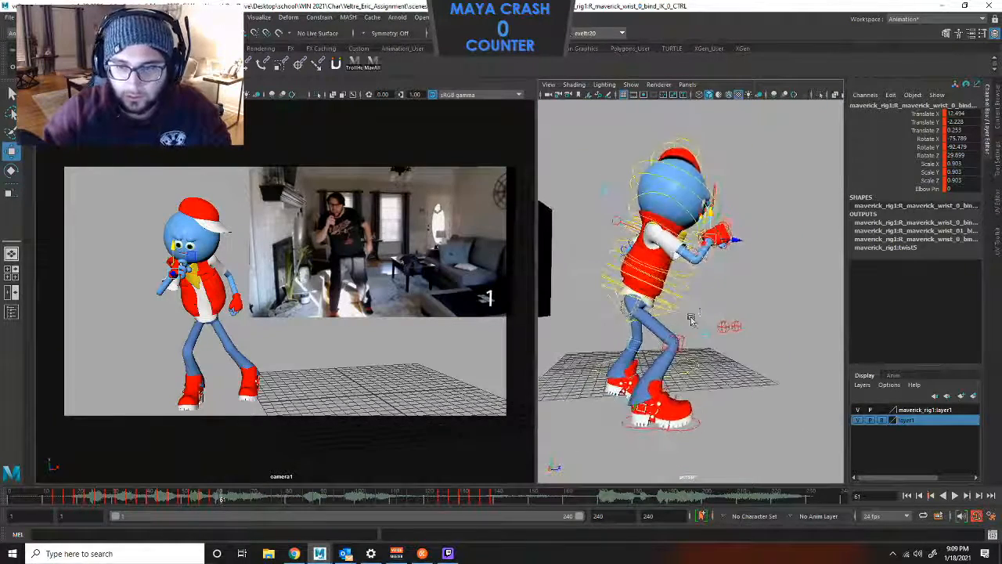
left_click(702, 313)
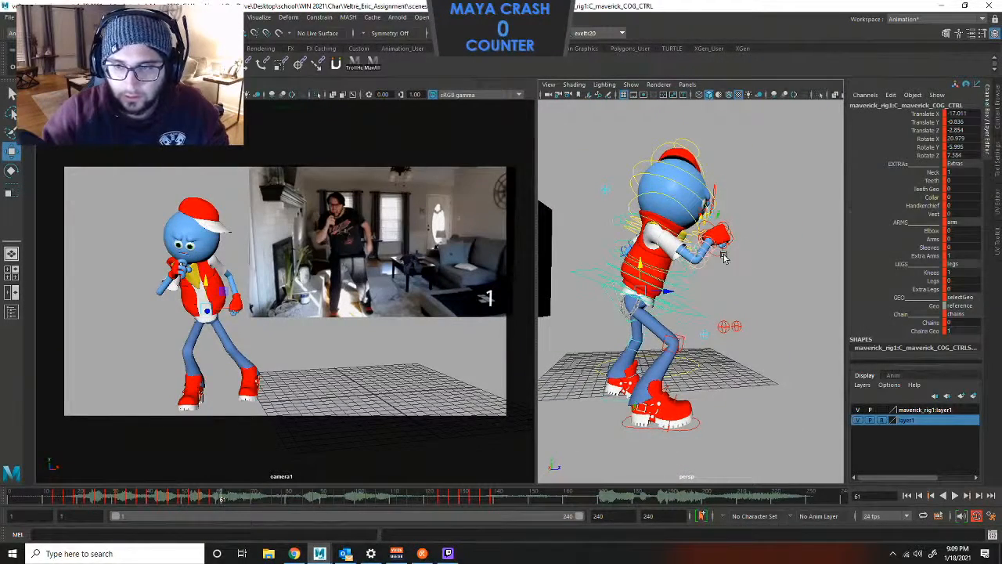
left_click(723, 257)
left_click_drag(707, 210, 699, 241)
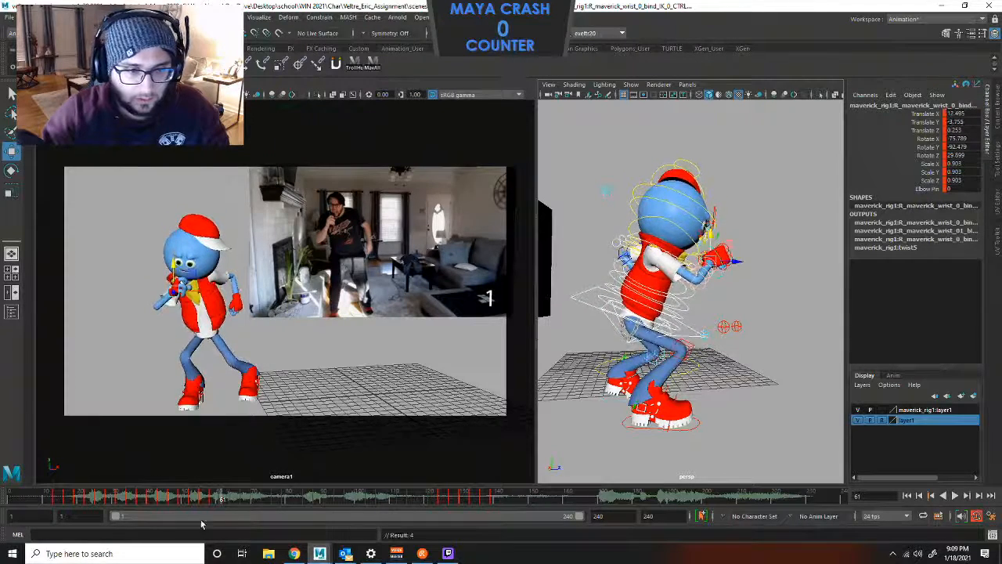
Reposition the right wrist IK control at frame 58, then compare the keyed poses from frame 55 to 67 with the reference.
left_click(212, 499)
left_click_drag(170, 242, 190, 224)
key("comma")
key("comma")
key("period")
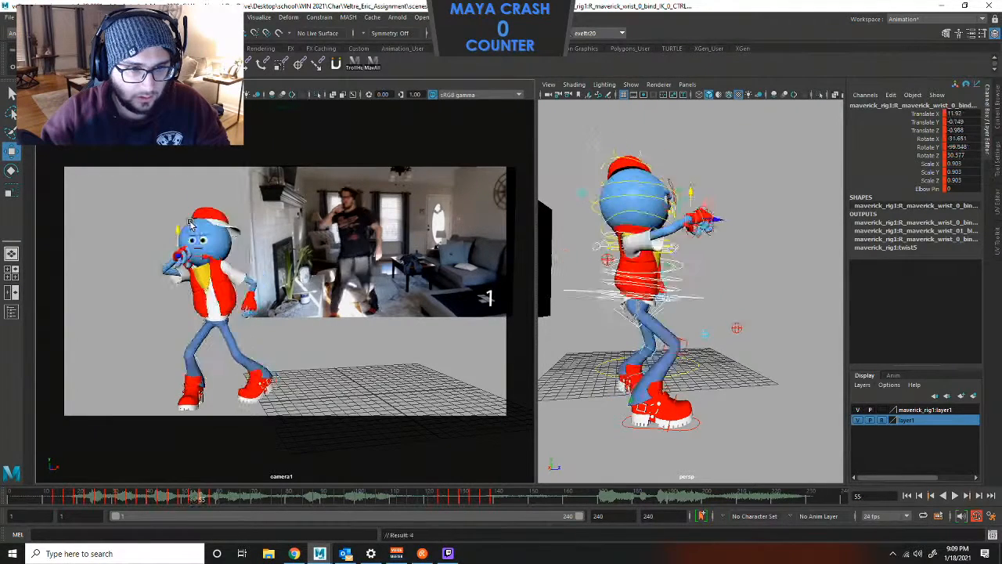
key("period")
key("period")
key("period")
key("period")
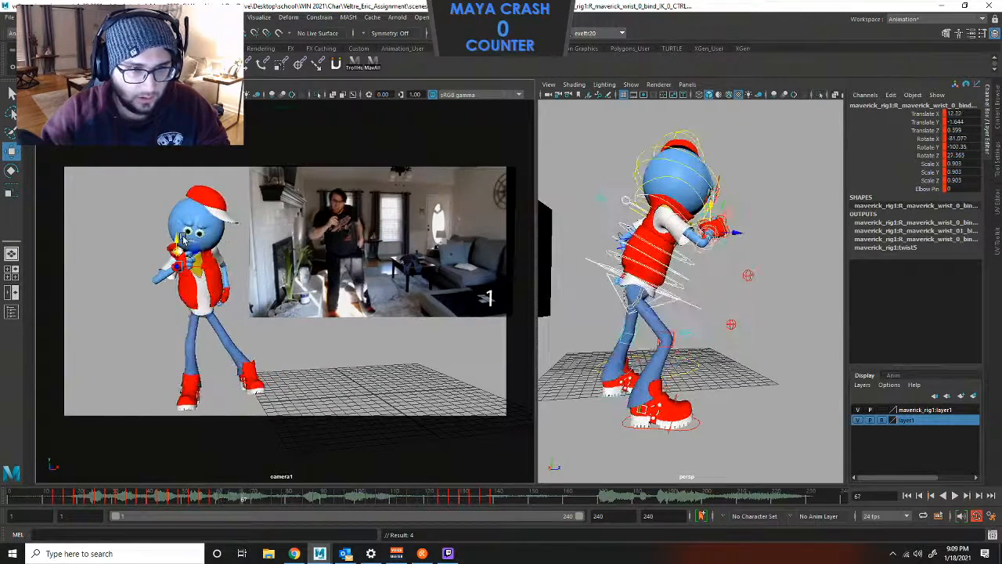
Key the right wrist IK control at frame 64 with Translate Y -2.2 and step on through the following keyed poses.
key("comma")
key("comma")
key("comma")
key("period")
key("period")
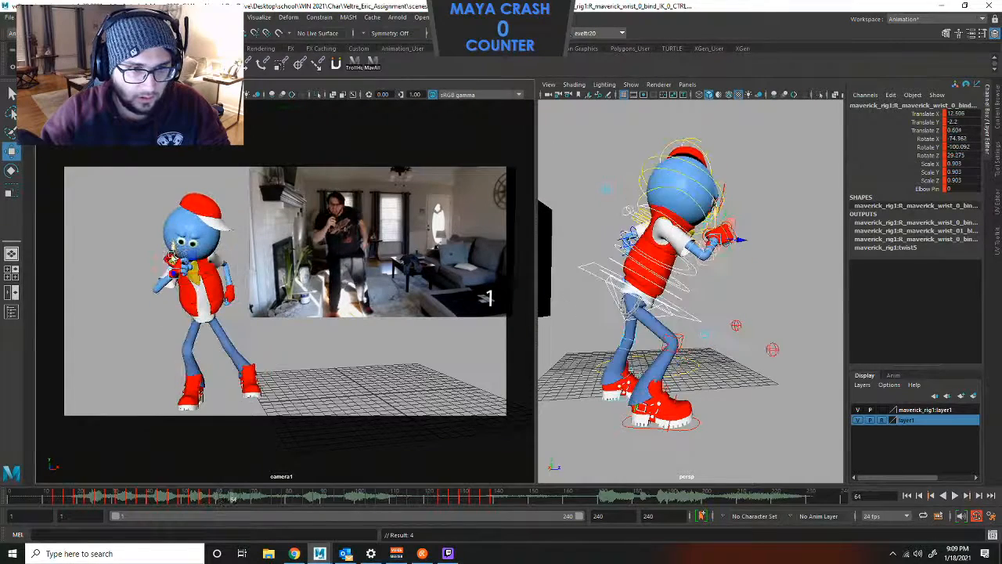
key("s")
key("period")
key("period")
key("period")
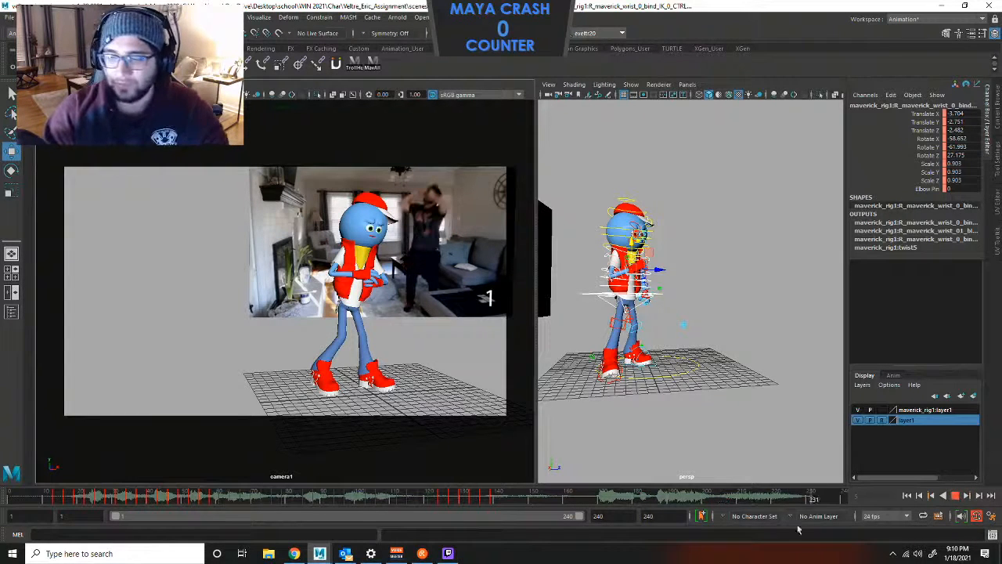
Stop playback, select all of the character's controls, and step back through the keyed poses from about frame 134 to 121.
key("alt+v")
left_click_drag(688, 222, 570, 409)
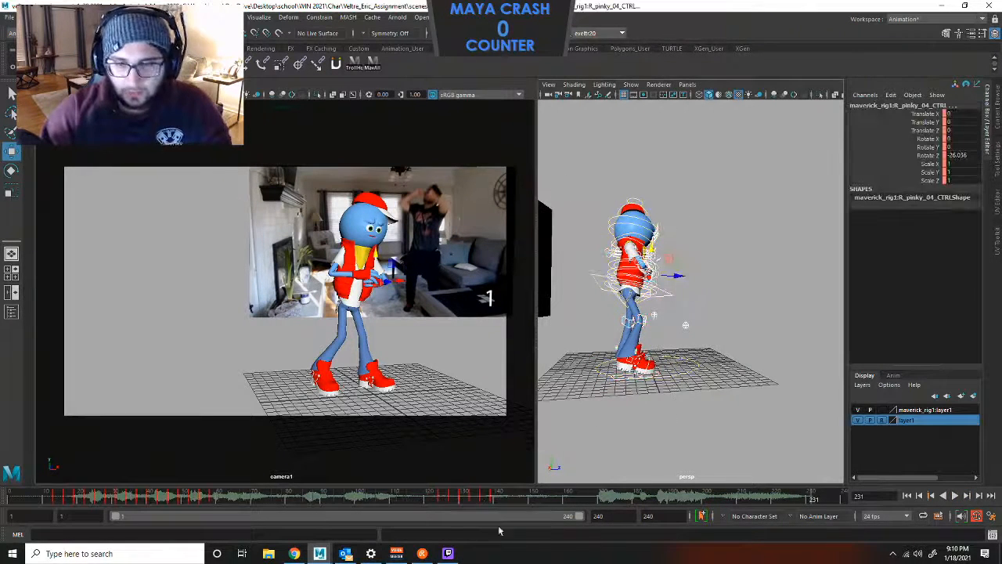
left_click(478, 500)
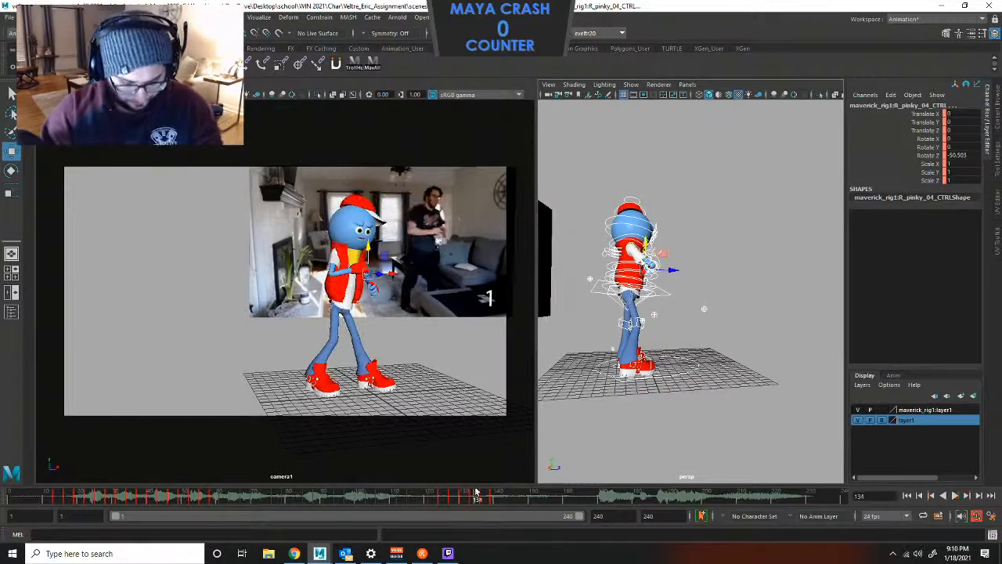
key("comma")
key("comma")
key("comma")
key("comma")
key("comma")
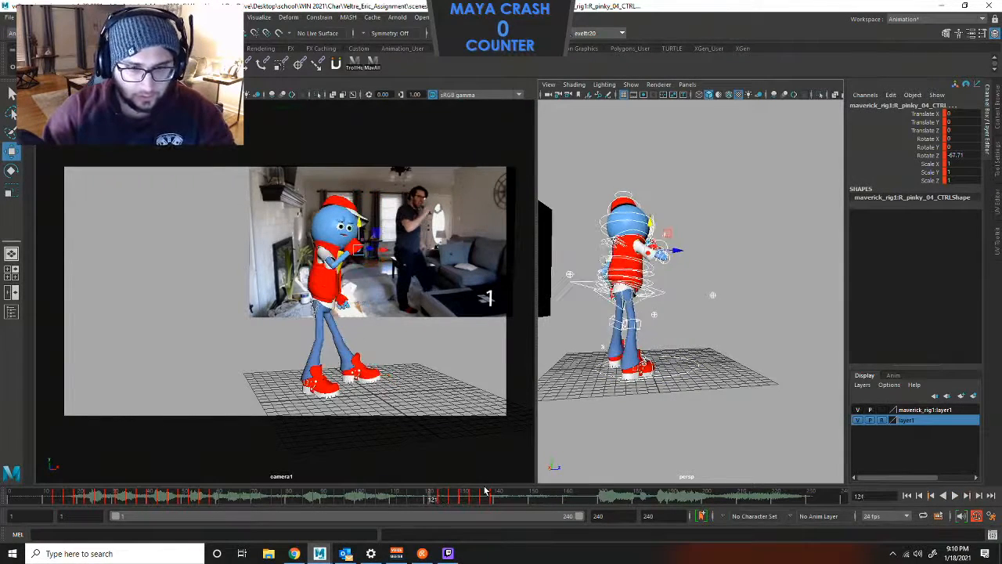
Go back frame by frame to frame 100 and play the animation from there to compare it with the reference.
key("alt+comma")
key("alt+comma")
key("alt+comma")
key("alt+comma")
key("alt+comma")
key("alt+comma")
key("alt+comma")
key("alt+comma")
key("alt+comma")
key("alt+comma")
key("alt+comma")
key("alt+comma")
key("alt+comma")
key("alt+comma")
key("alt+comma")
key("alt+comma")
key("alt+comma")
key("alt+comma")
key("alt+comma")
key("alt+comma")
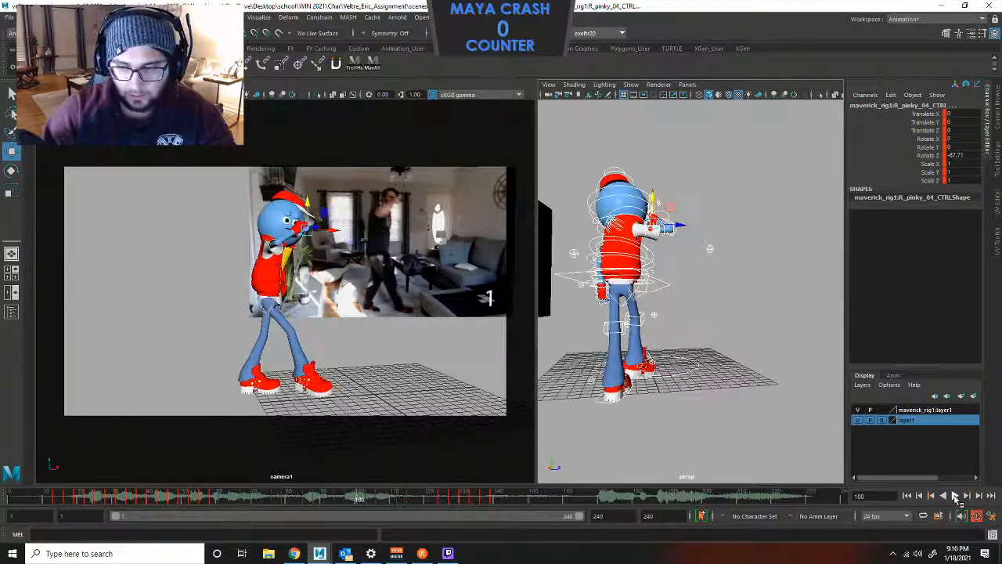
left_click(955, 495)
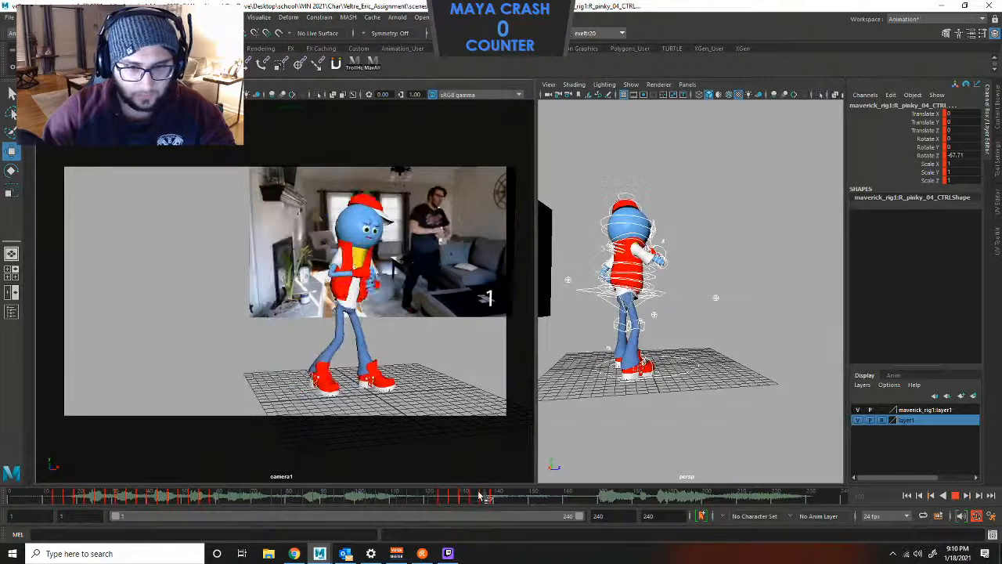
left_click(955, 495)
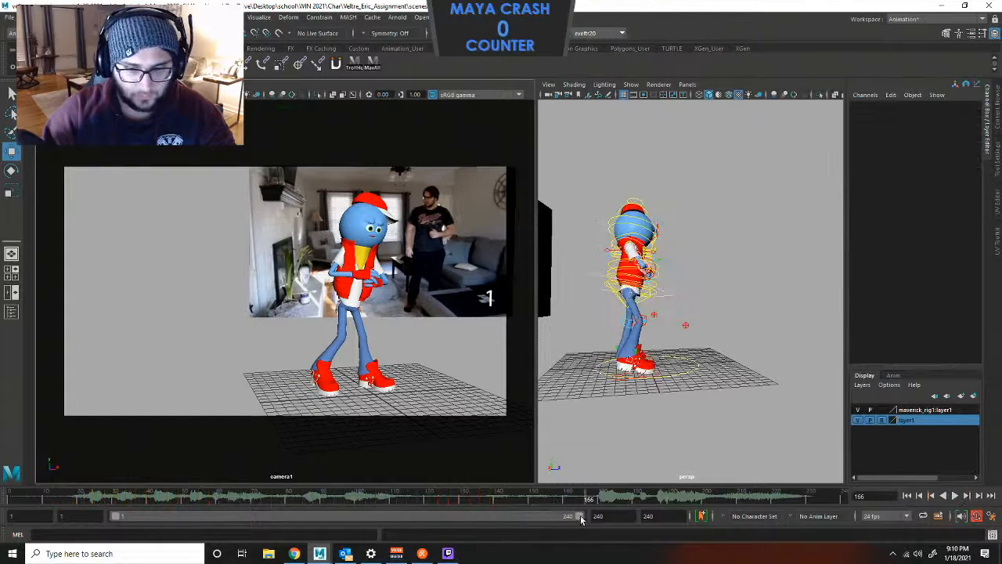
Limit the playback range to frames 77 to 156 and play it against the video reference.
left_click_drag(581, 517, 418, 517)
left_click_drag(757, 161, 565, 438)
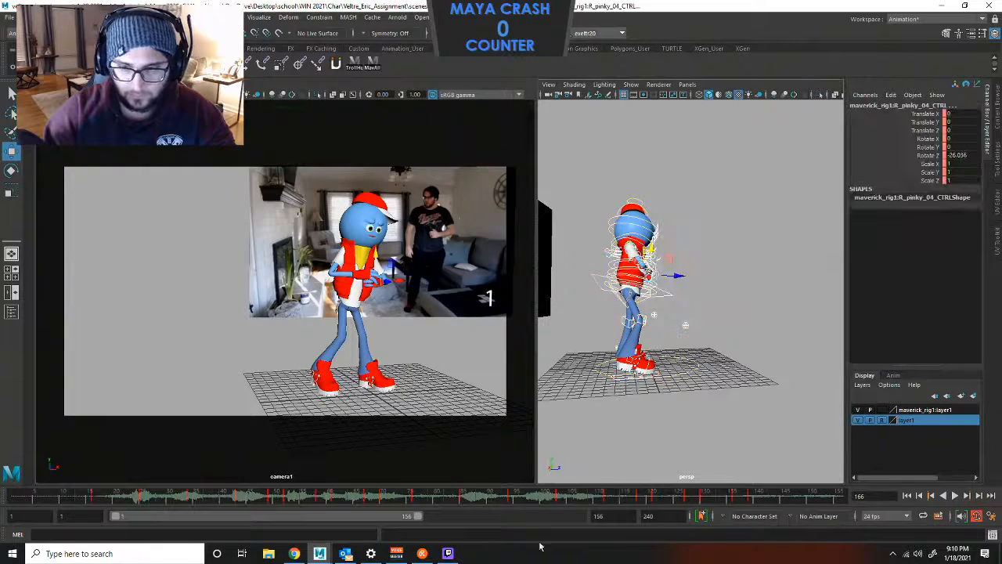
left_click_drag(116, 516, 293, 519)
left_click_drag(57, 498, 14, 498)
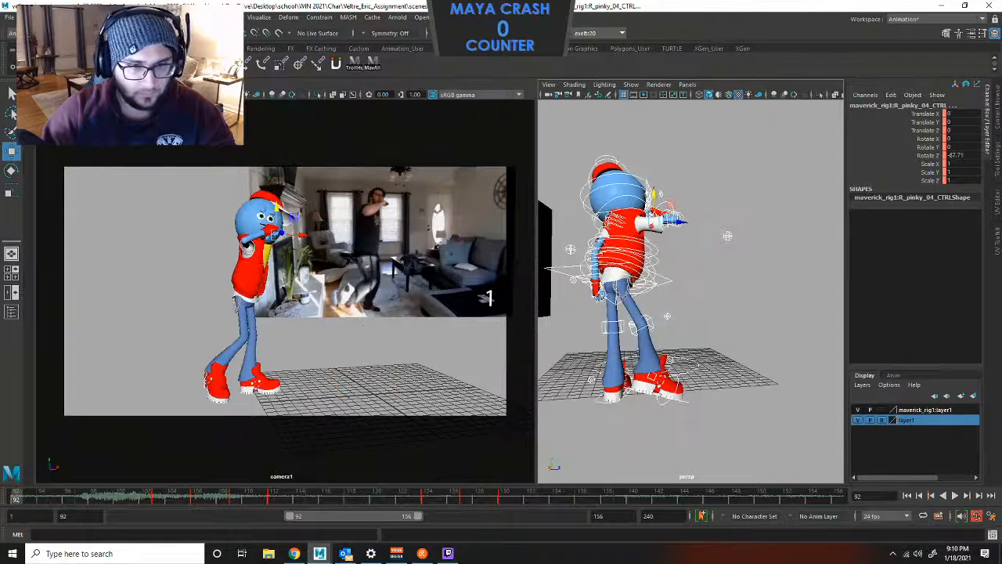
left_click_drag(290, 518, 267, 517)
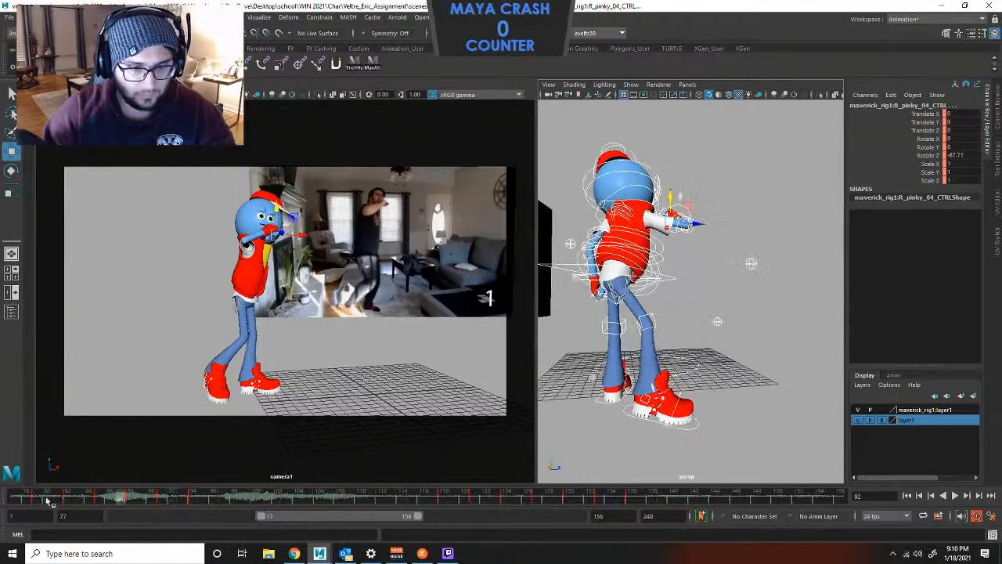
left_click(954, 495)
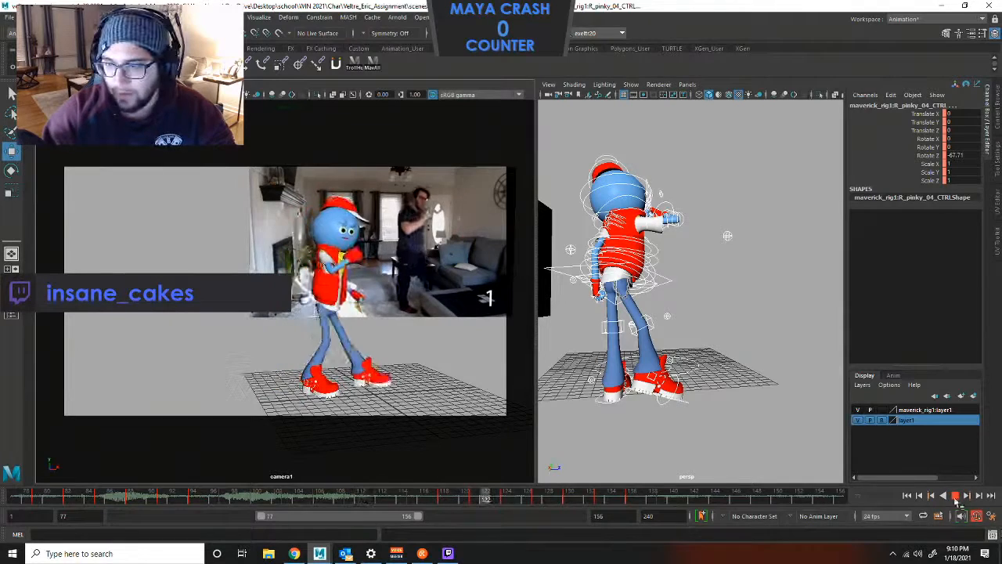
left_click(161, 463)
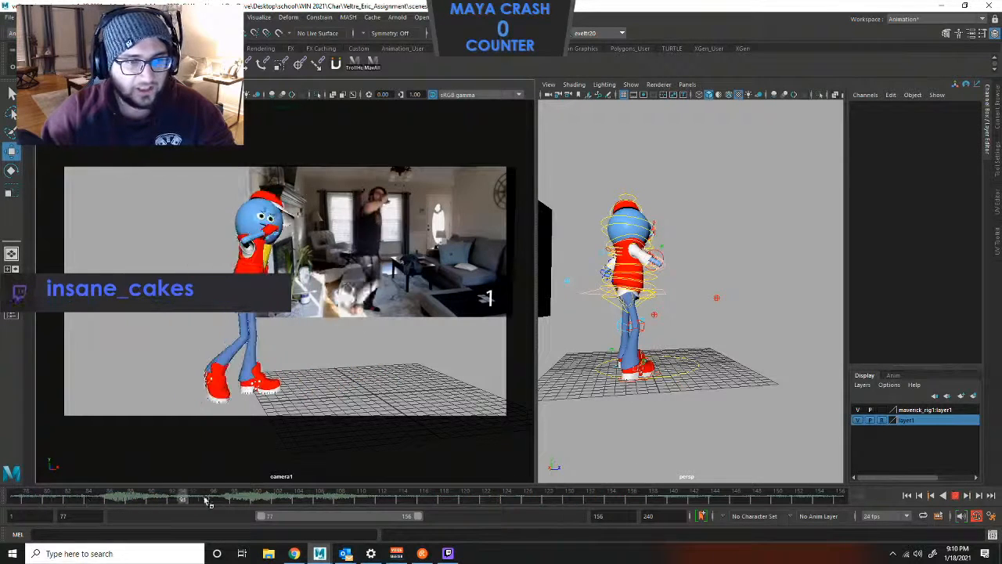
Raise the right elbow pole vector control to Translate Y 4.277 at frame 94 and -0.026 at frame 91, keying both poses.
left_click(716, 187)
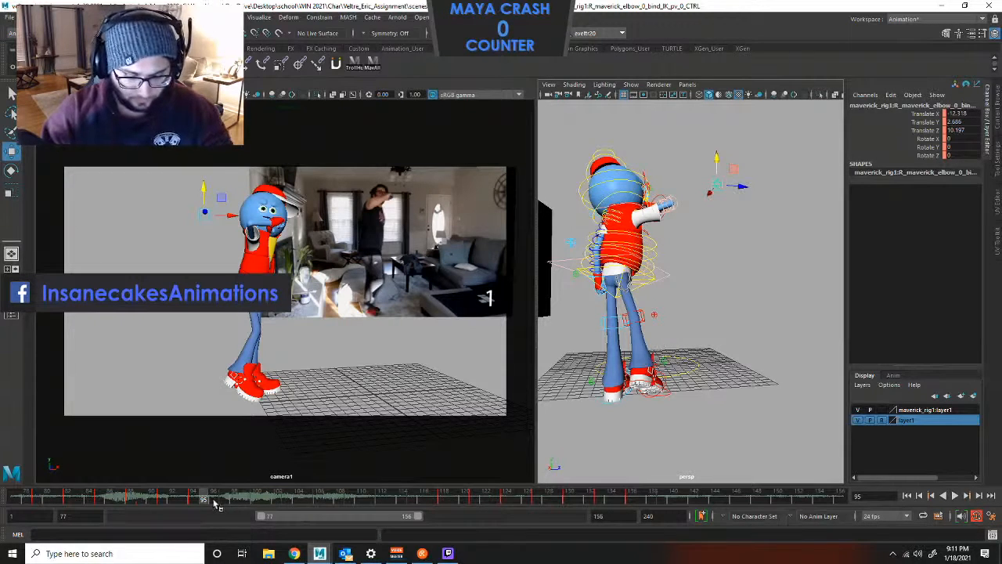
key("comma")
left_click_drag(204, 195, 204, 184)
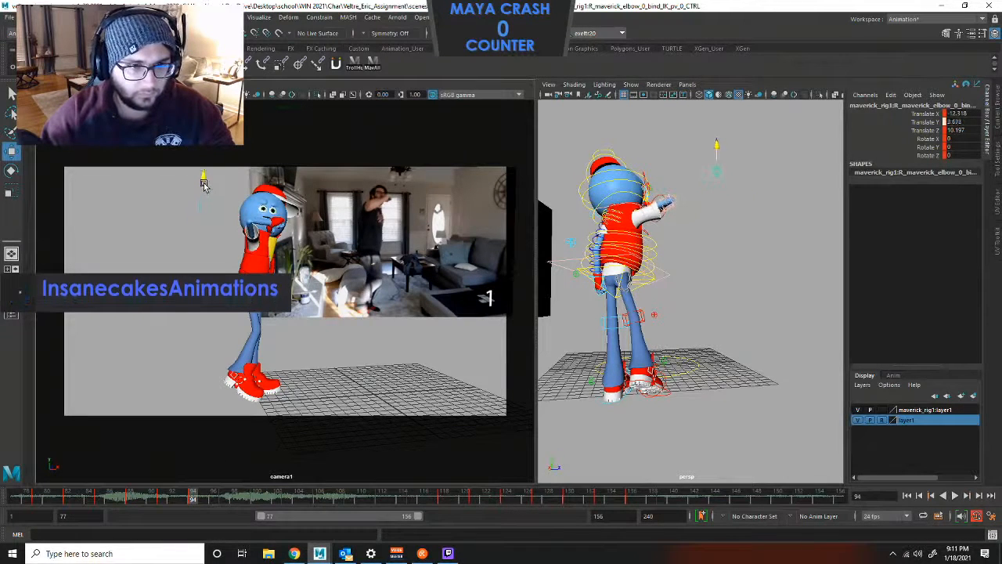
key("s")
key("comma")
left_click_drag(173, 245, 171, 222)
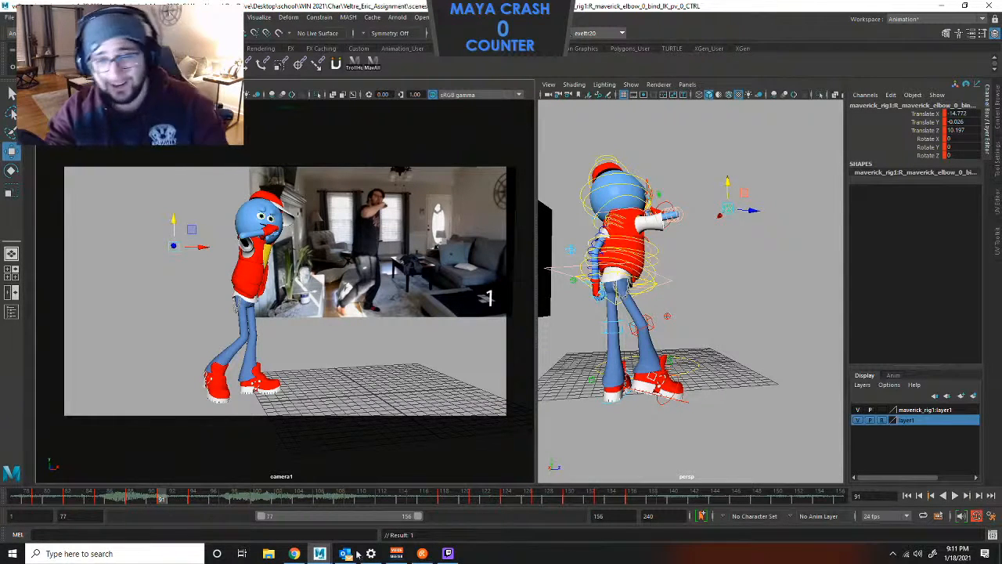
With the right elbow pole vector control selected, review the arm movement across the keyed poses between frames 79 and 94.
left_click_drag(771, 164, 506, 499)
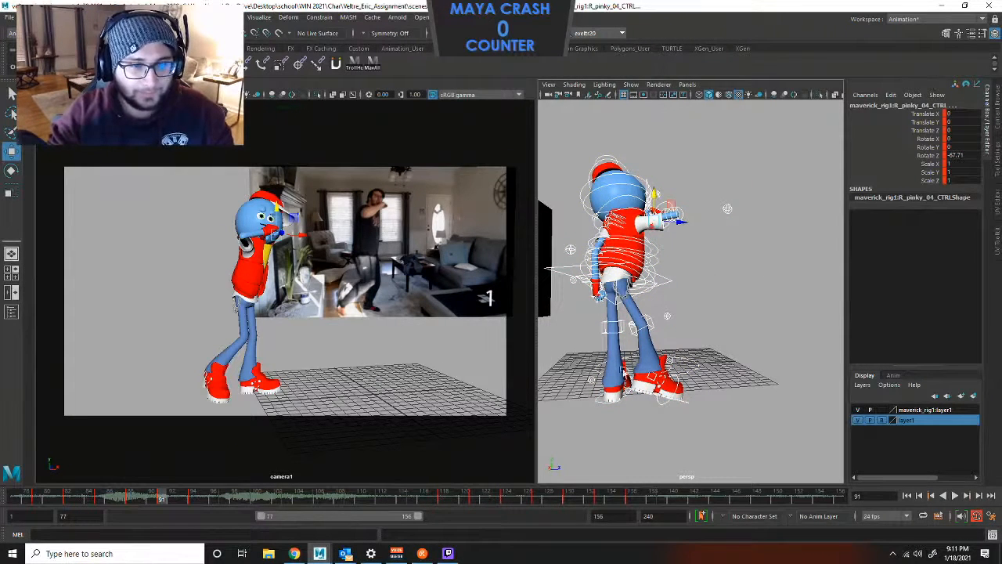
key("ctrl+z")
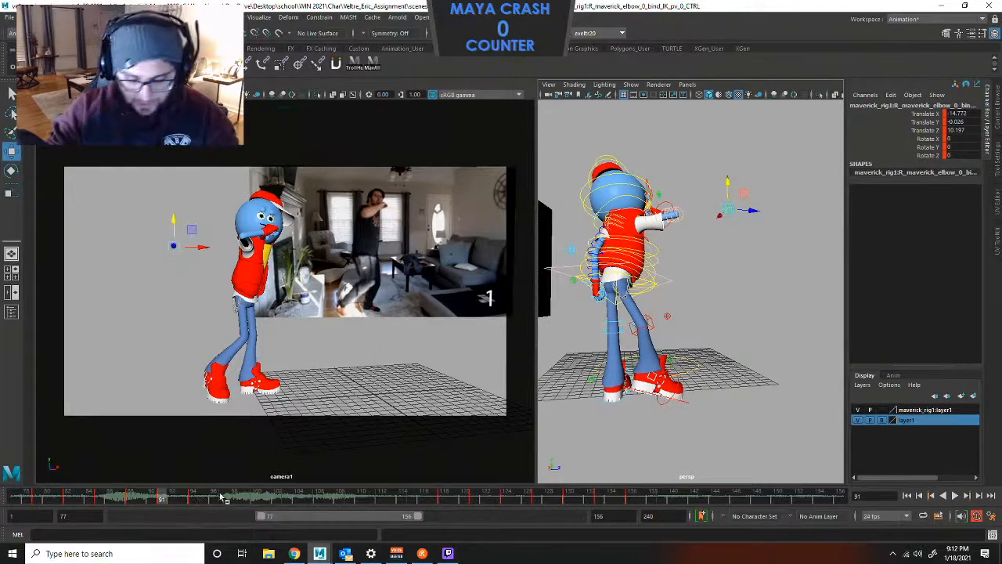
key("comma")
key("comma")
key("comma")
key("comma")
key("period")
key("period")
key("period")
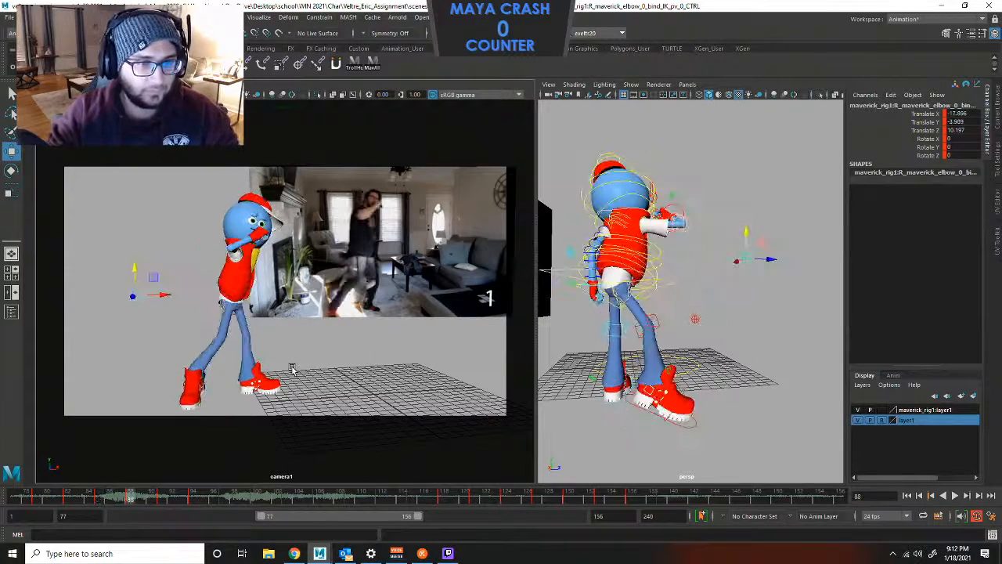
key("period")
key("period")
key("period")
key("period")
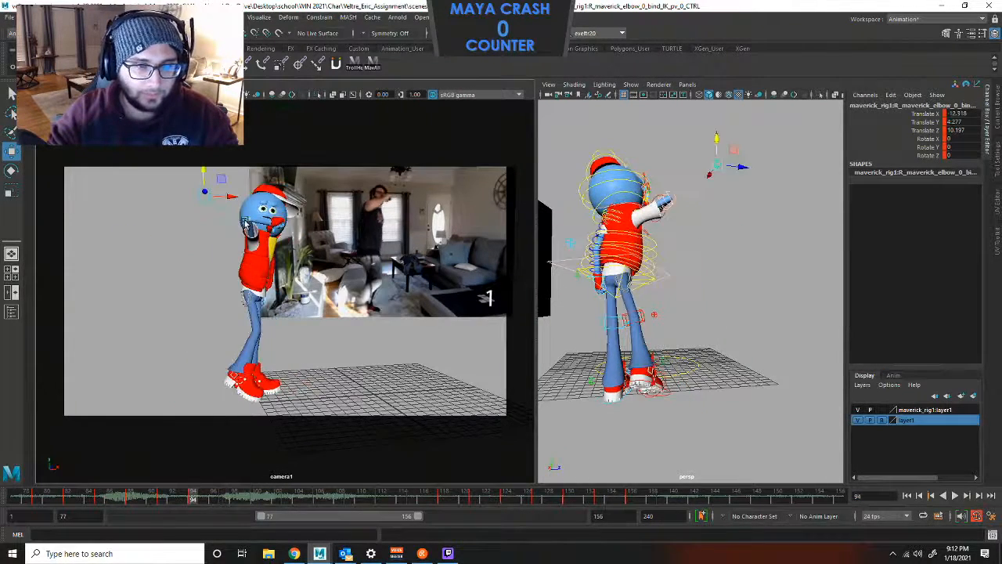
Raise the right elbow pole vector control at frame 97 and lower it to Translate Y -9.773 at frame 106, keying the poses.
key("period")
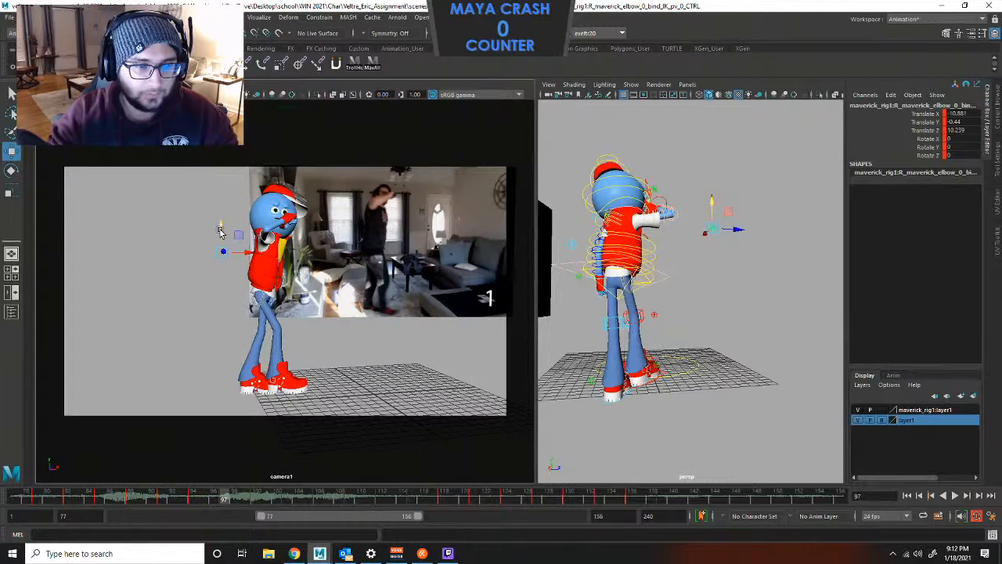
left_click_drag(220, 231, 220, 191)
key("period")
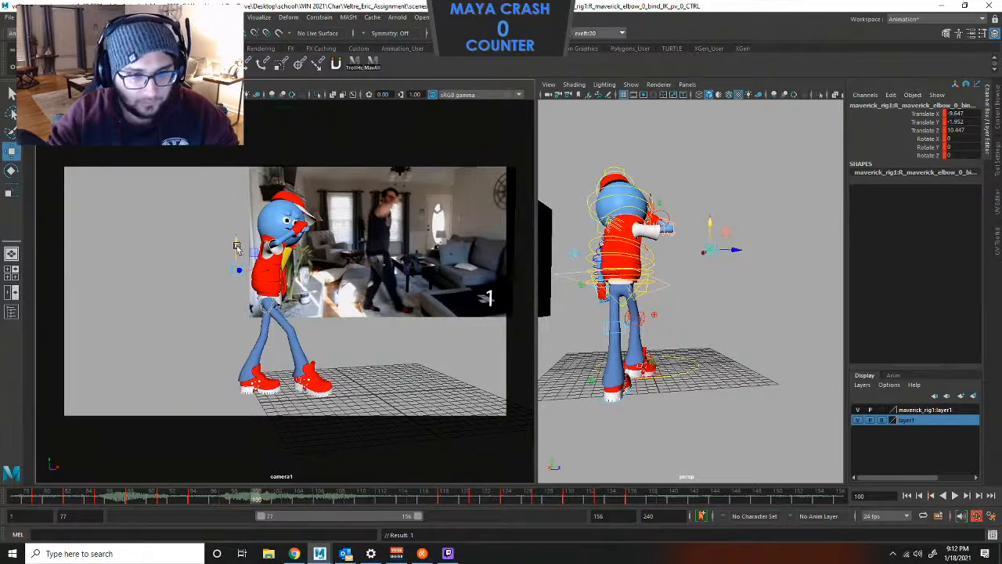
key("period")
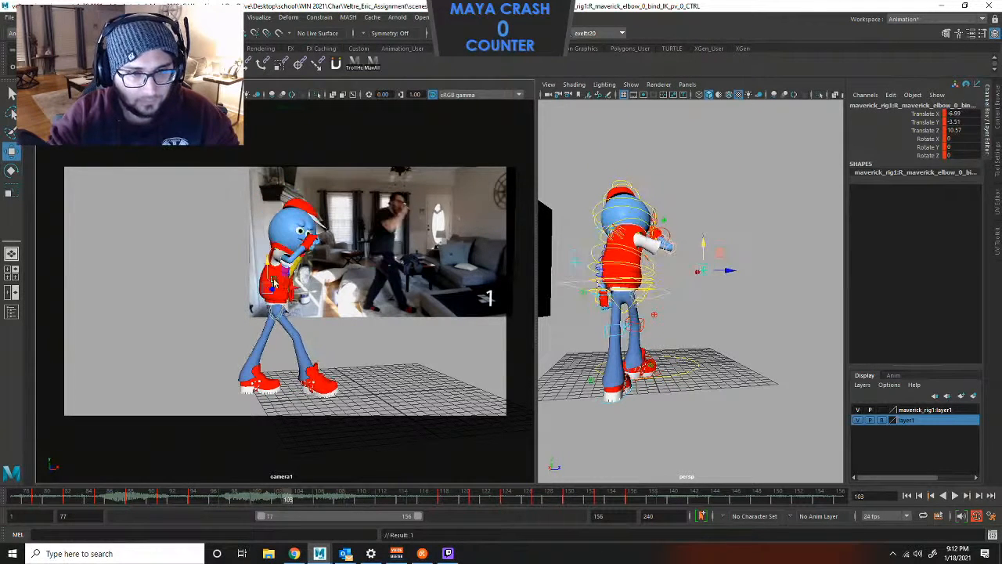
key("period")
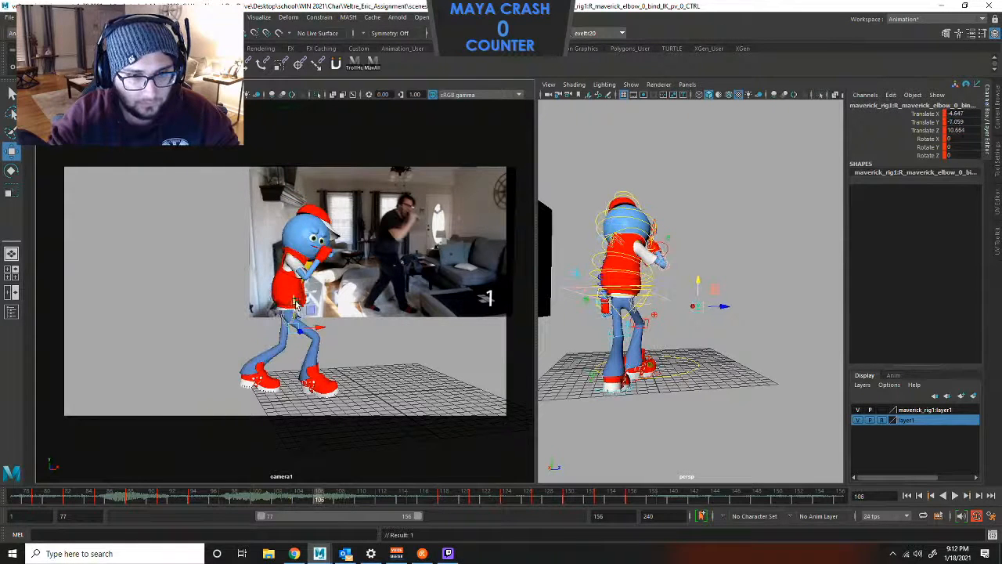
left_click_drag(296, 301, 308, 330)
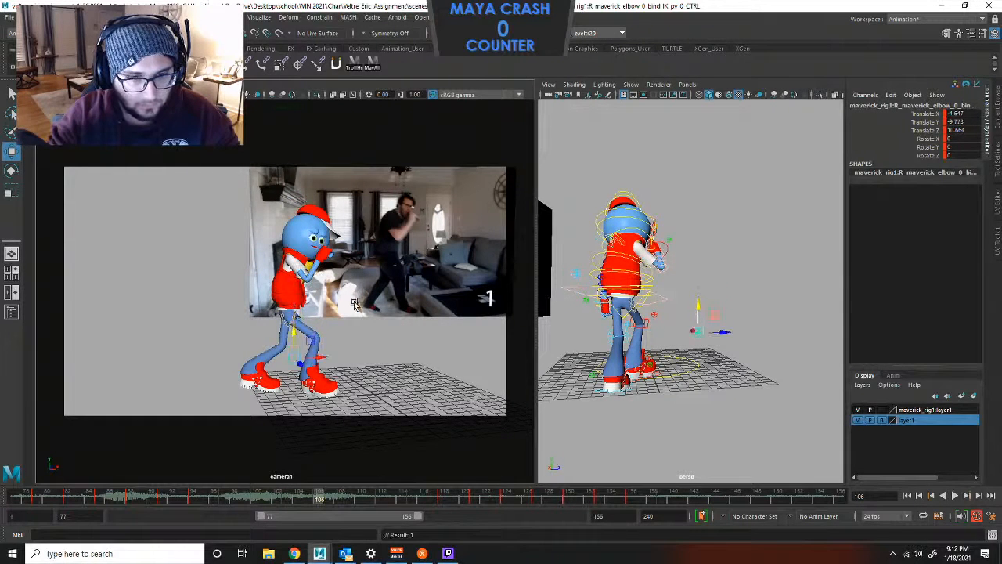
Step through the keyed poses to frame 118 and play the range to check the elbow movement.
key("period")
key("period")
key("period")
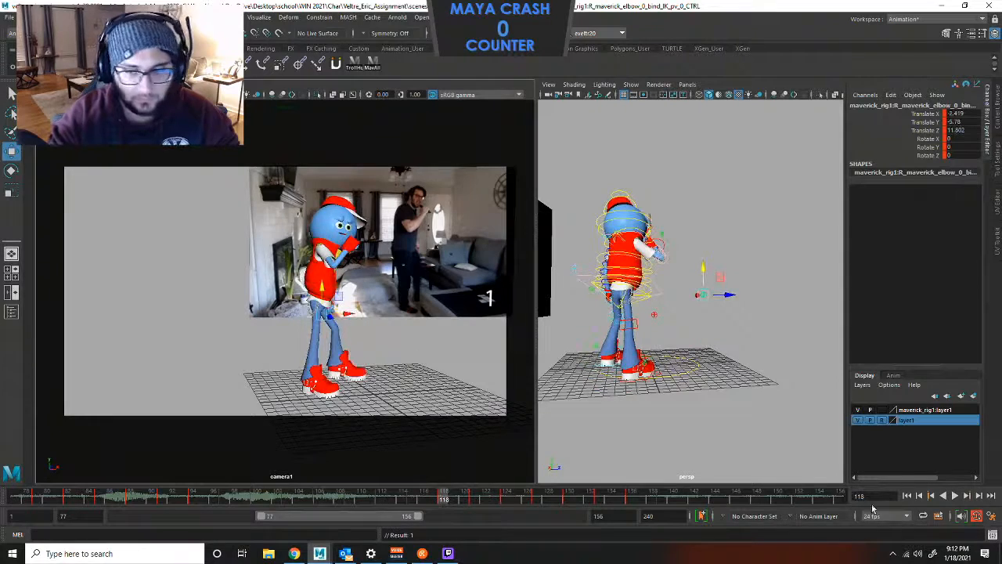
left_click(955, 497)
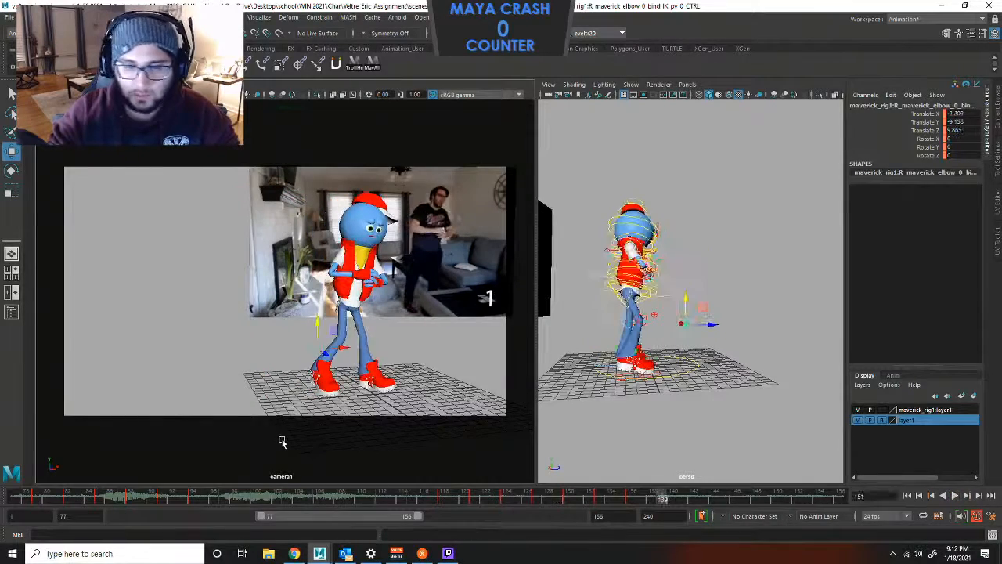
key("Escape")
Return through the keyed poses to frame 100 and lower the right elbow pole vector control to Translate Y -6.324.
key("comma")
key("comma")
key("comma")
key("comma")
key("comma")
key("comma")
key("comma")
key("comma")
key("comma")
key("comma")
key("comma")
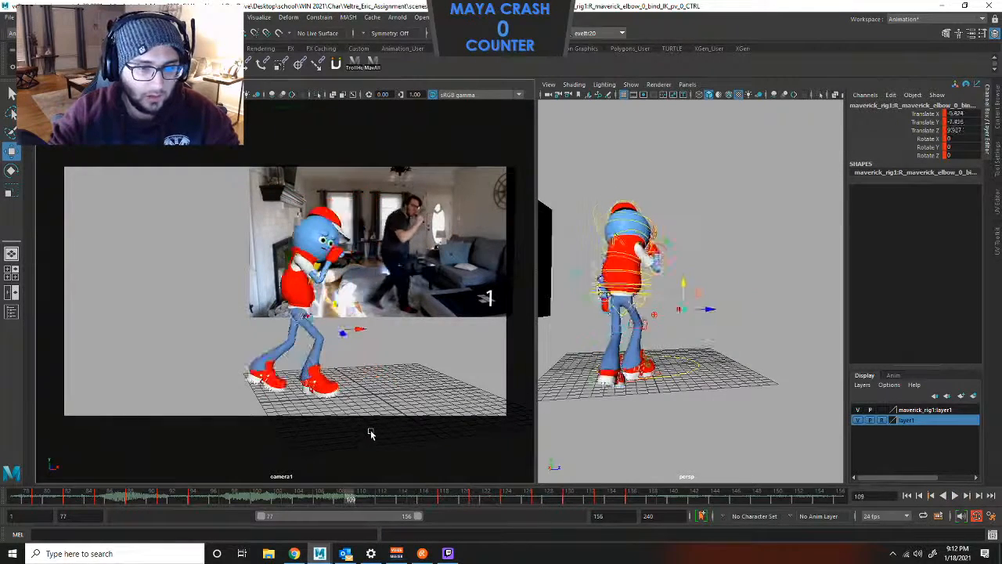
key("period")
key("period")
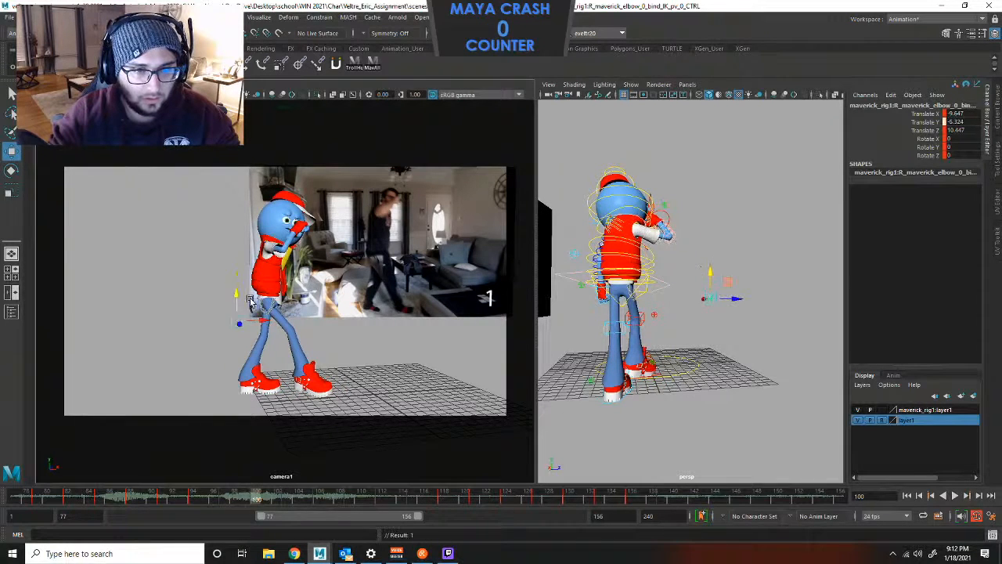
Play the remaining poses from frame 115 against the reference and select the COG control.
key("period")
key("period")
key("period")
key("period")
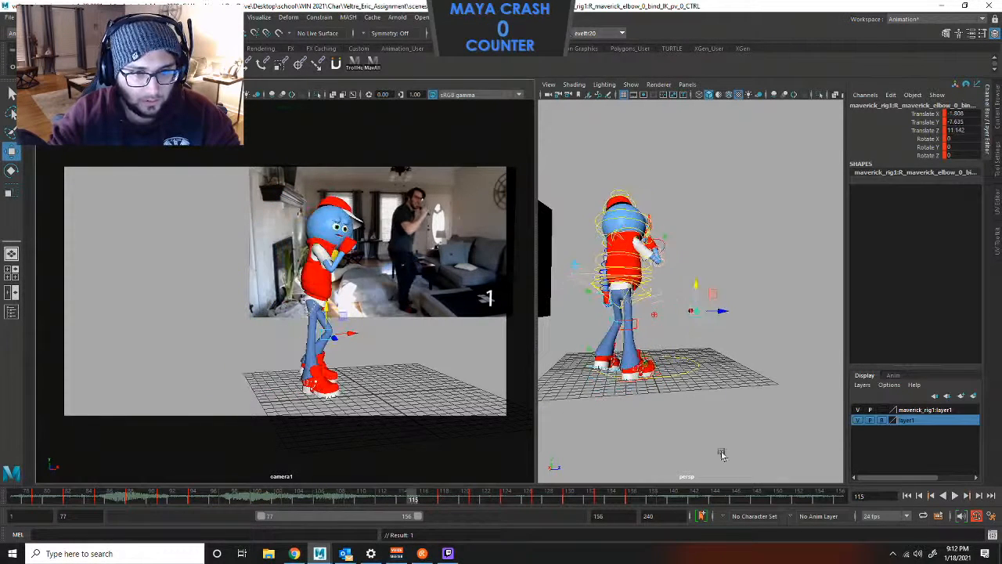
left_click(956, 497)
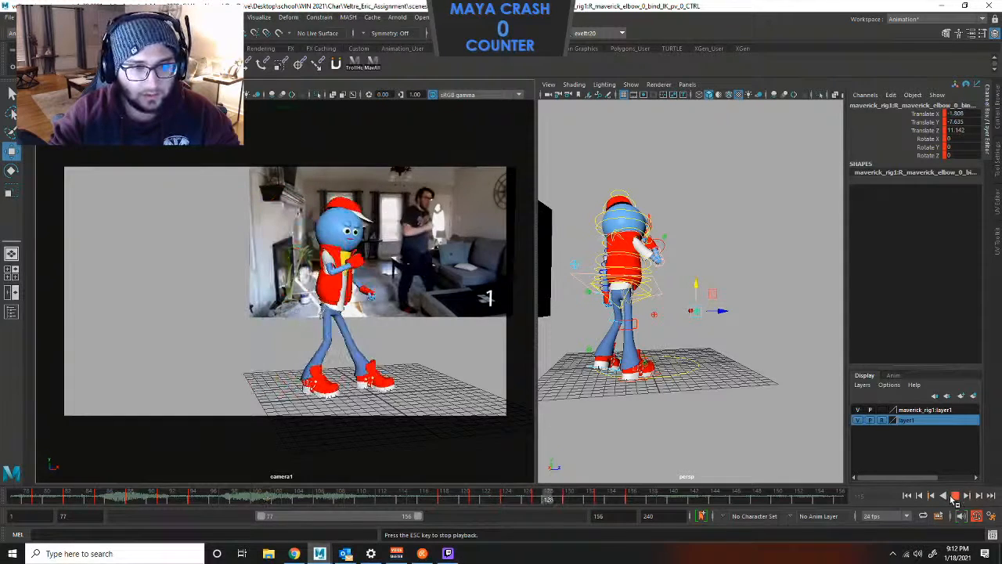
left_click(667, 302)
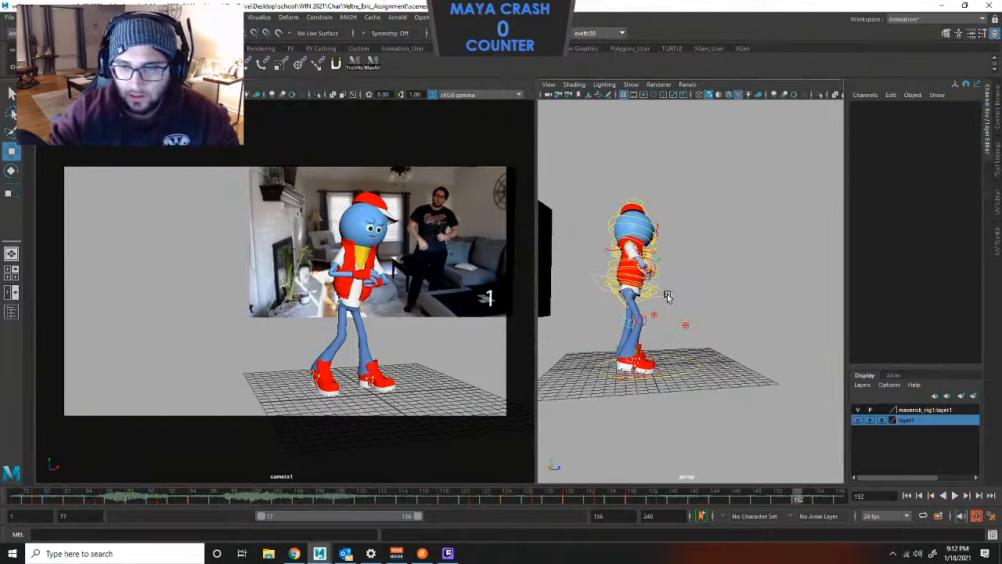
left_click(665, 292)
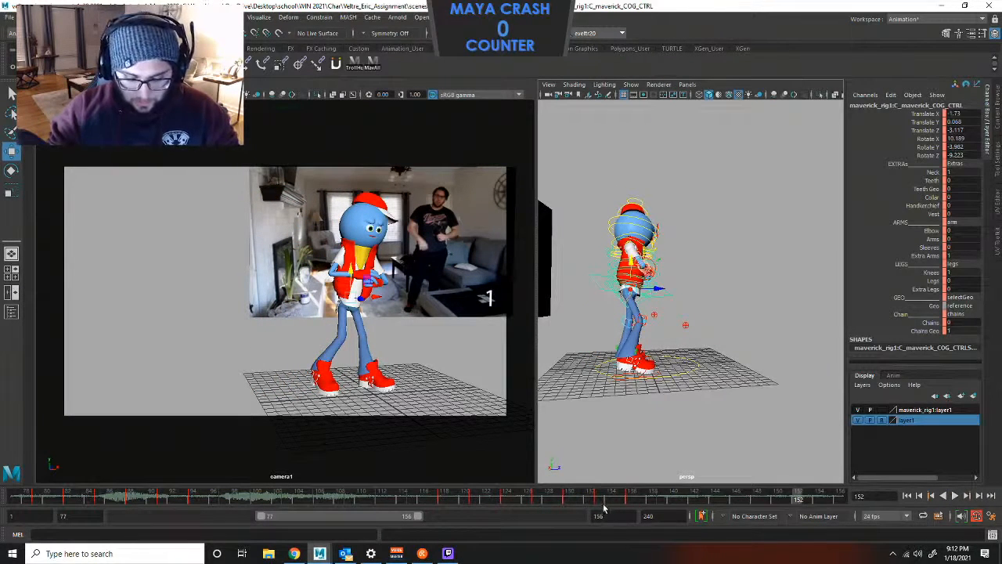
Play the range from frame 77 against the reference and reselect the COG control.
left_click(954, 495)
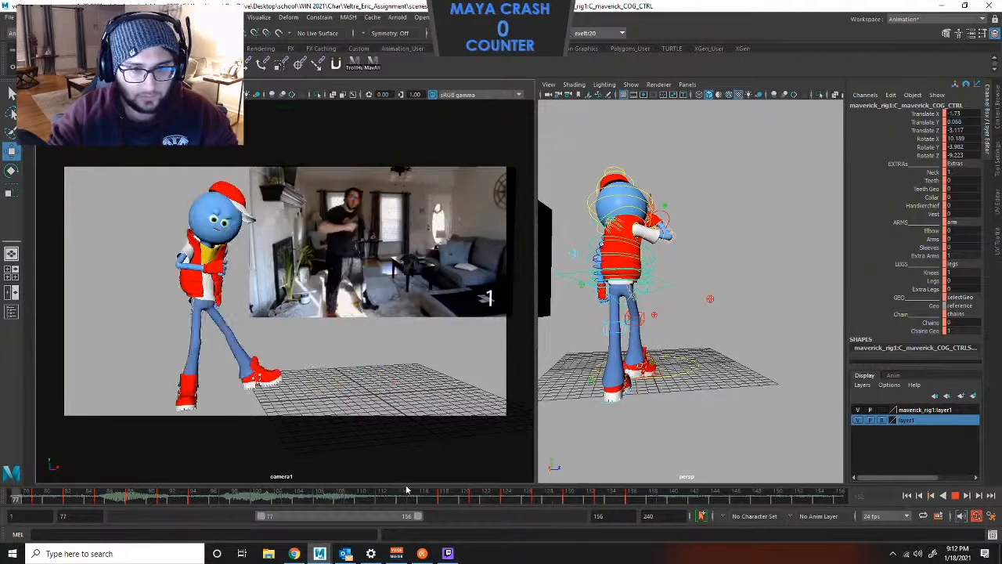
left_click(955, 495)
left_click(626, 471)
left_click(668, 292)
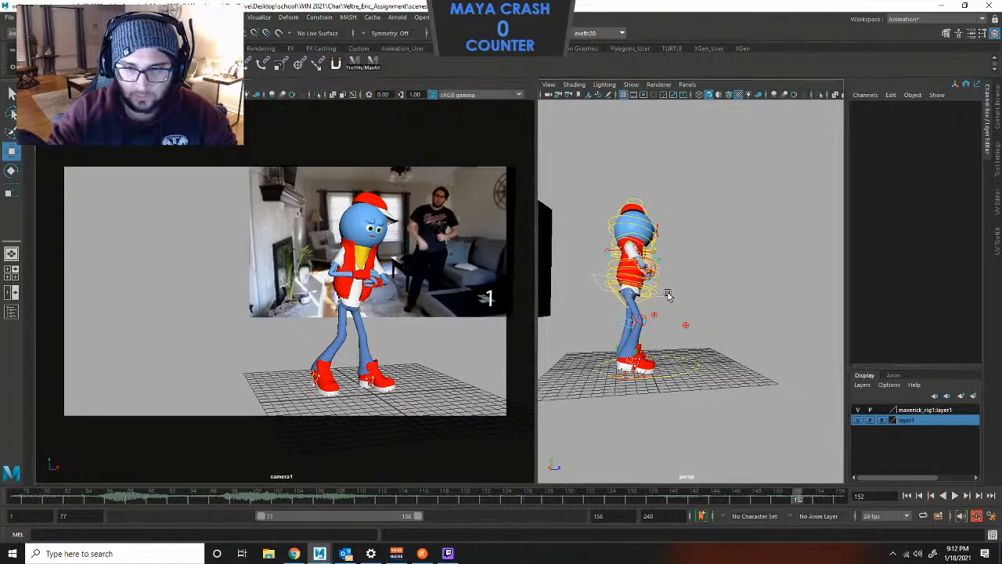
left_click(666, 298)
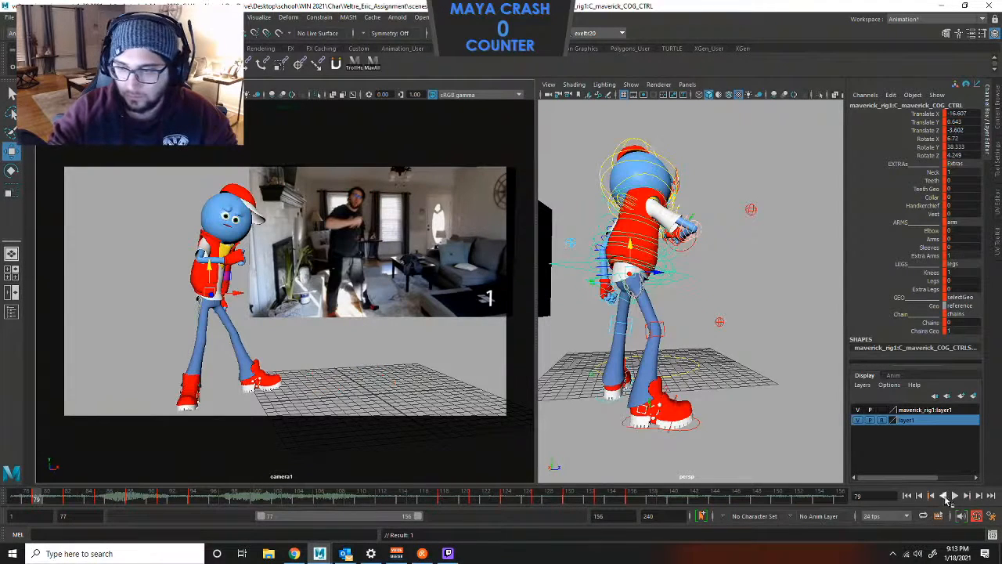
Replay and scrub the range to compare the body movement with the reference, pausing at frame 123.
left_click(953, 495)
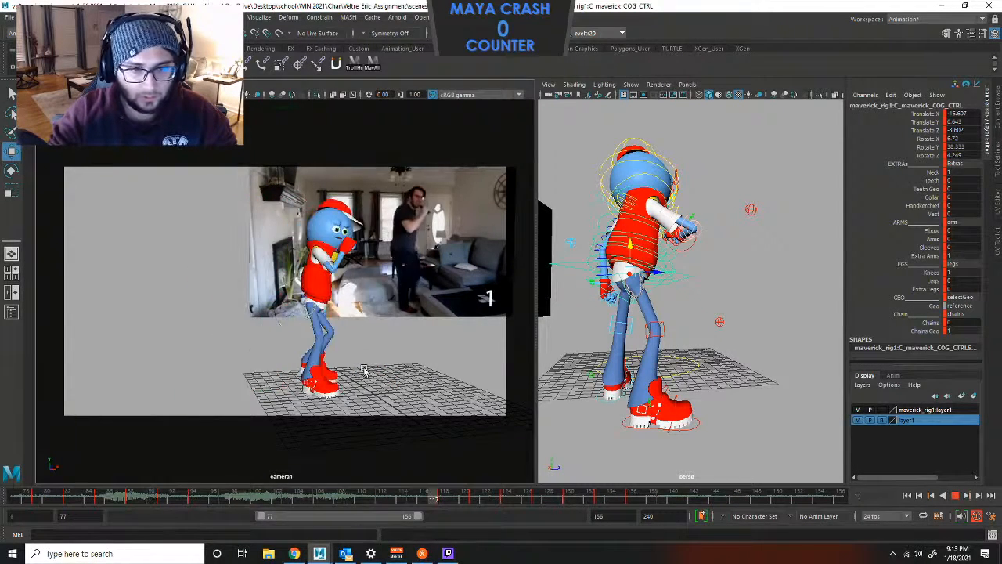
left_click(957, 498)
mouse_move(361, 496)
left_mouse_down()
mouse_move(297, 496)
mouse_move(398, 498)
mouse_move(278, 491)
mouse_move(352, 495)
mouse_move(440, 474)
mouse_move(577, 472)
left_mouse_up()
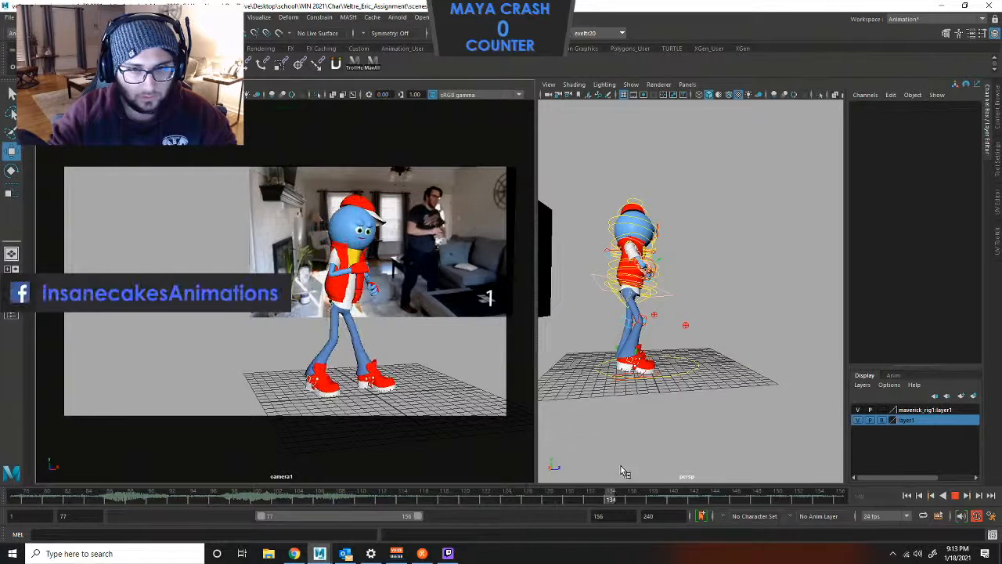
mouse_move(719, 456)
left_mouse_down()
mouse_move(168, 454)
mouse_move(327, 462)
left_mouse_up()
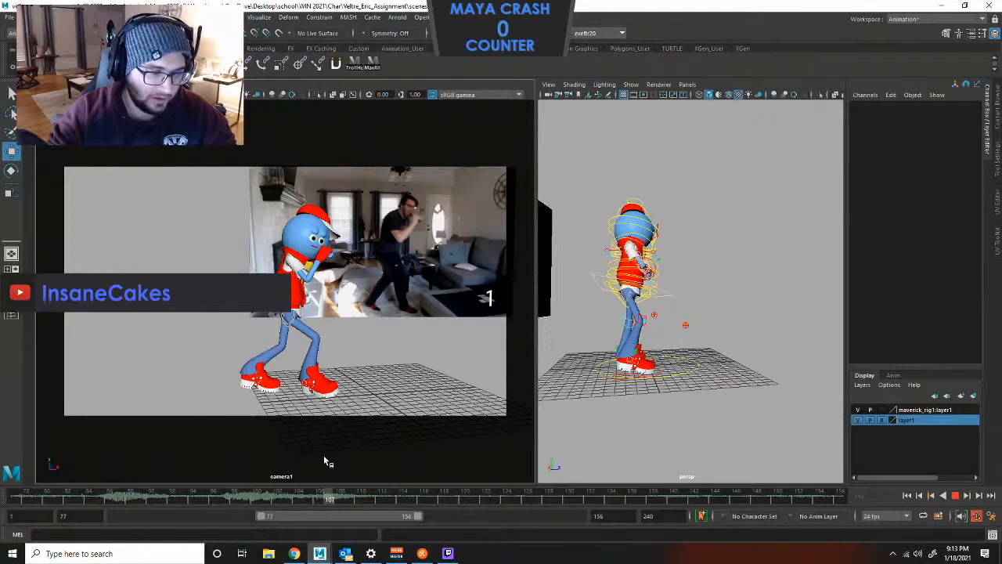
key("alt+period")
key("alt+v")
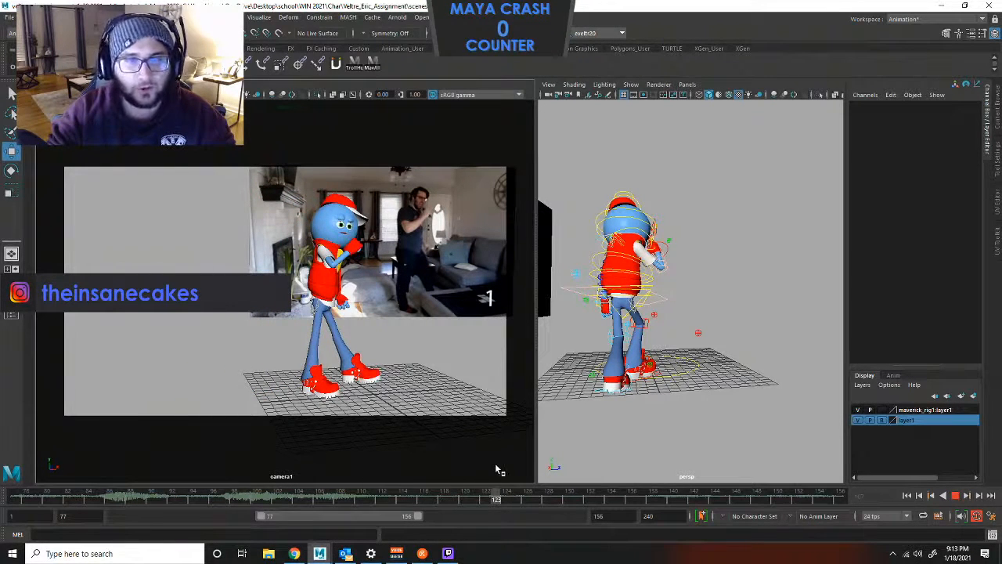
key("alt+v")
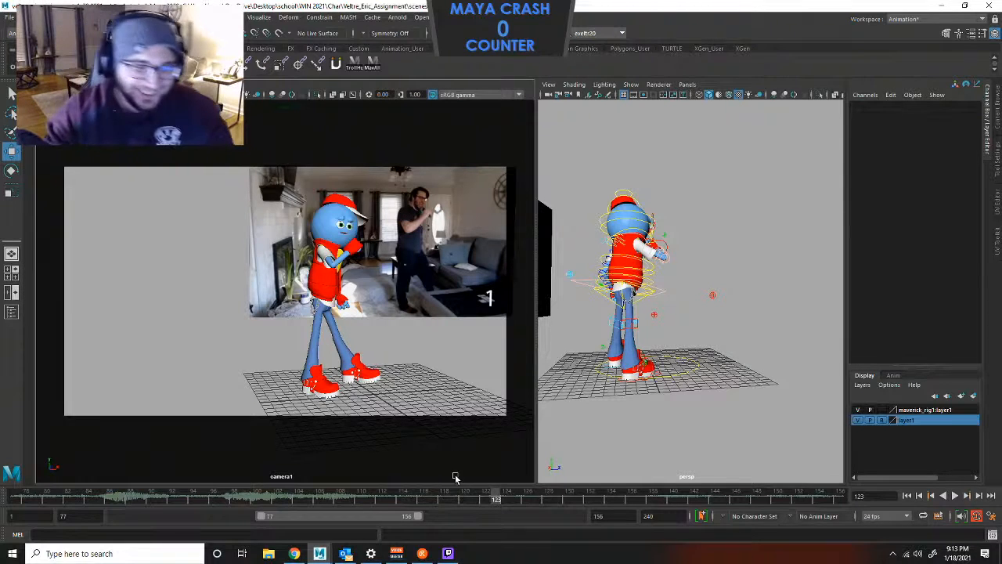
Select the COG control and go back through its poses to frame 112.
left_click(665, 288)
key("comma")
key("comma")
key("comma")
key("comma")
key("comma")
key("comma")
key("comma")
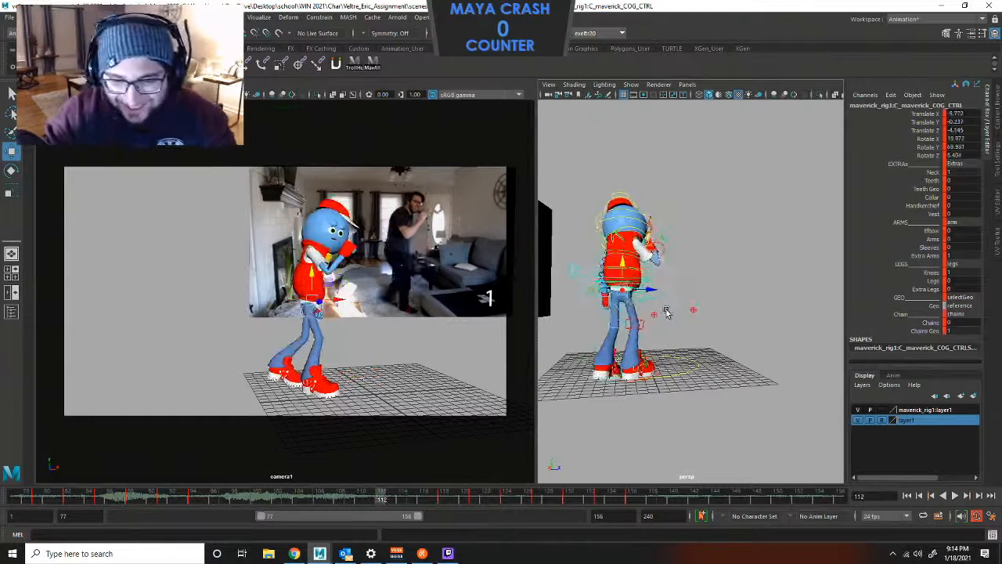
Step forward through the COG poses from frame 112 past frame 133, and replay the range to check the body's height.
key("period")
key("period")
key("period")
key("period")
key("period")
key("period")
key("period")
key("period")
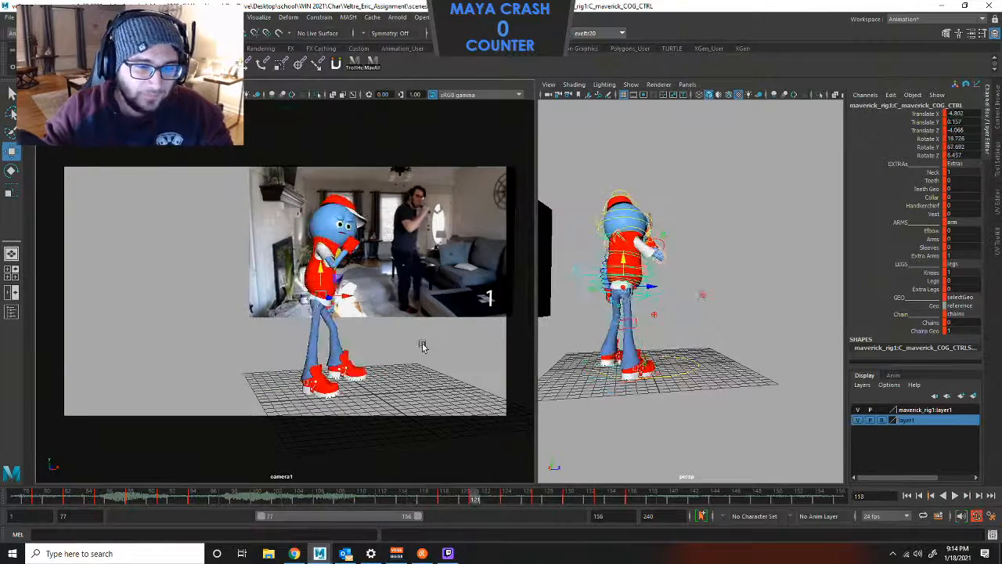
key("period")
key("period")
key("period")
key("period")
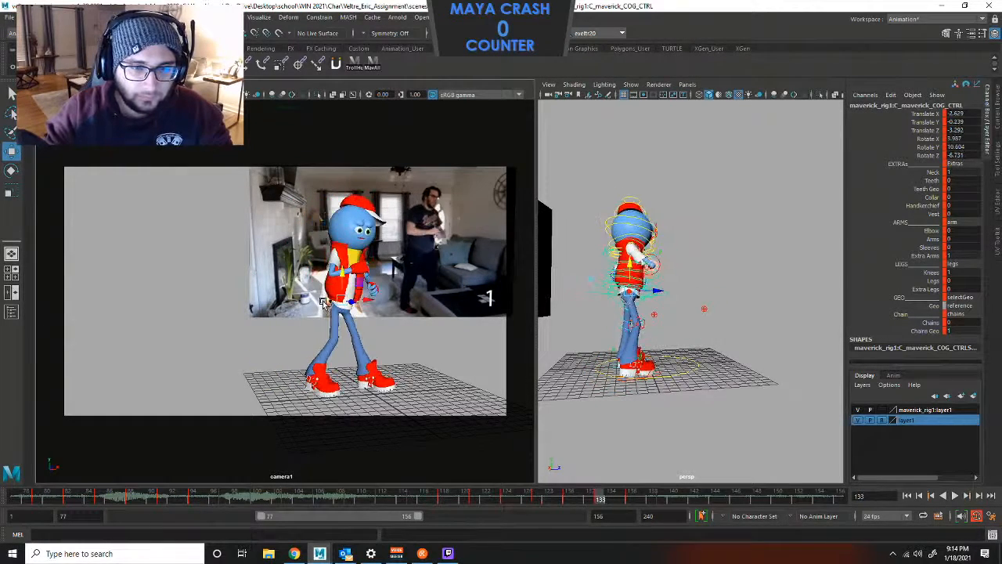
key("period")
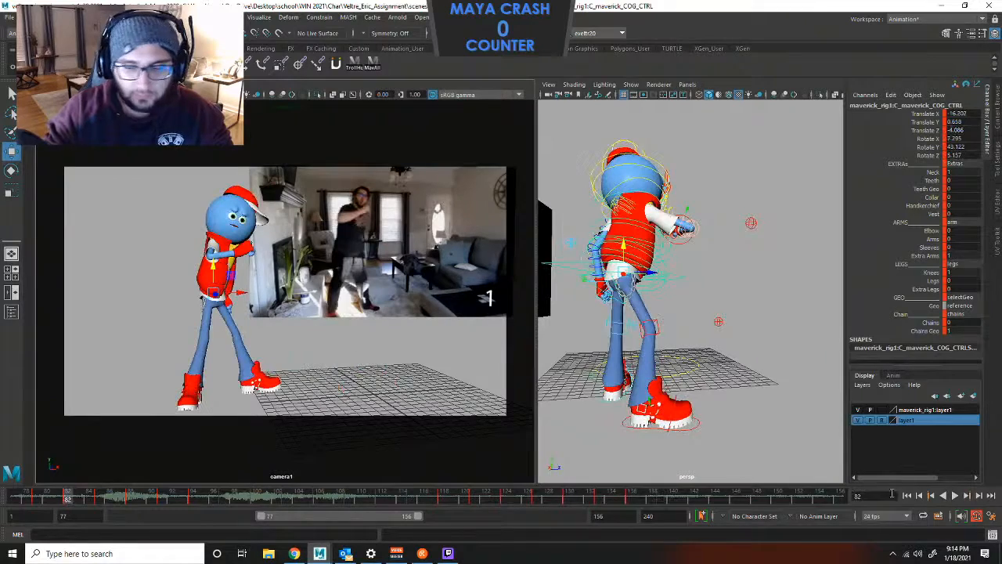
left_click(955, 496)
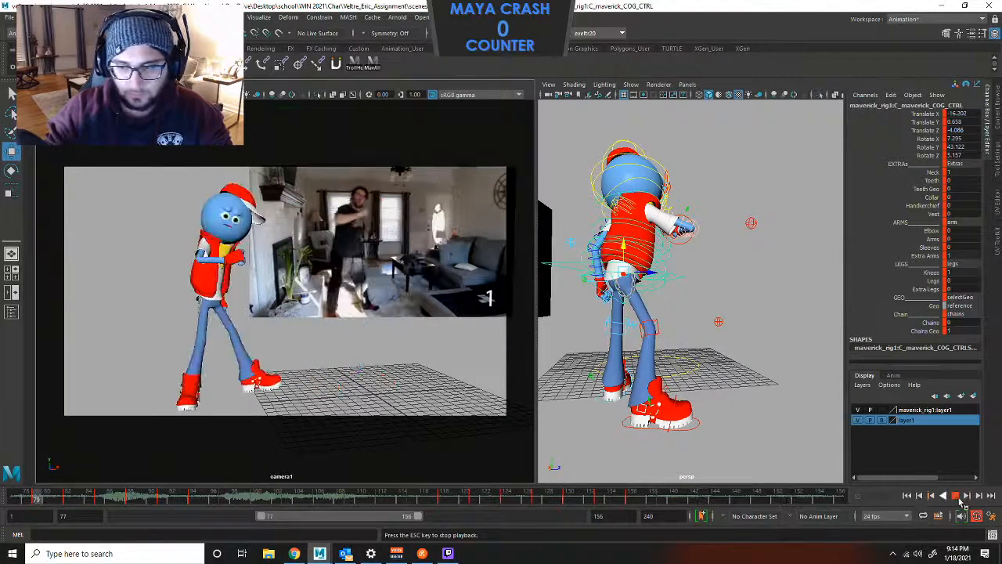
key("Escape")
Advance to the pose at frame 115 and set the COG control's height to Translate Y -0.091.
key("alt+period")
key("alt+period")
key("alt+period")
key("alt+period")
key("alt+period")
key("alt+period")
key("alt+period")
key("alt+period")
key("alt+period")
key("alt+period")
key("alt+period")
key("alt+period")
key("alt+period")
key("alt+period")
key("alt+period")
key("alt+period")
key("alt+period")
key("alt+period")
key("alt+period")
key("alt+period")
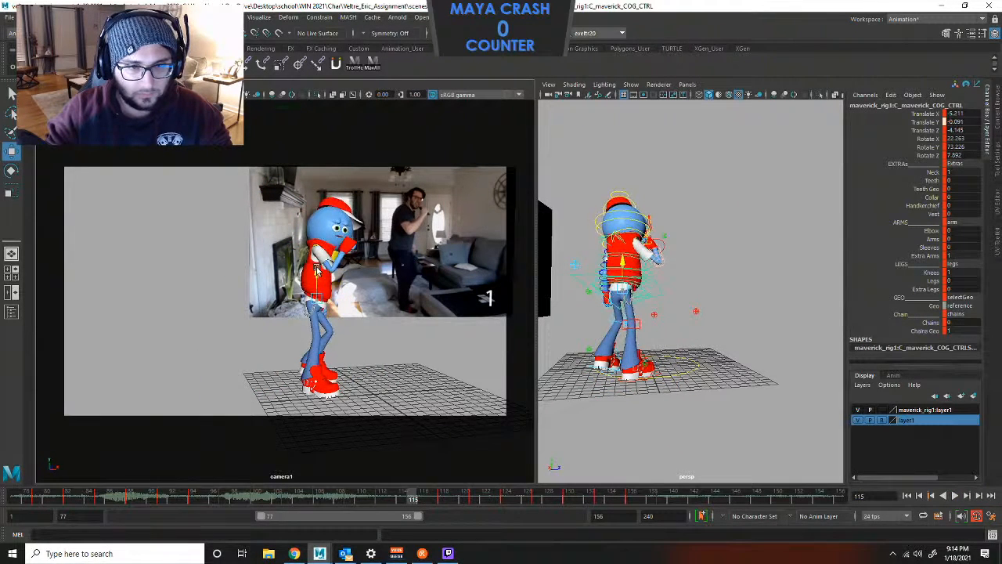
Compare the COG height from frame 112 through the following poses up to frame 121, keying the adjusted pose.
key("alt+period")
key("alt+period")
key("alt+period")
key("alt+period")
key("alt+period")
key("alt+period")
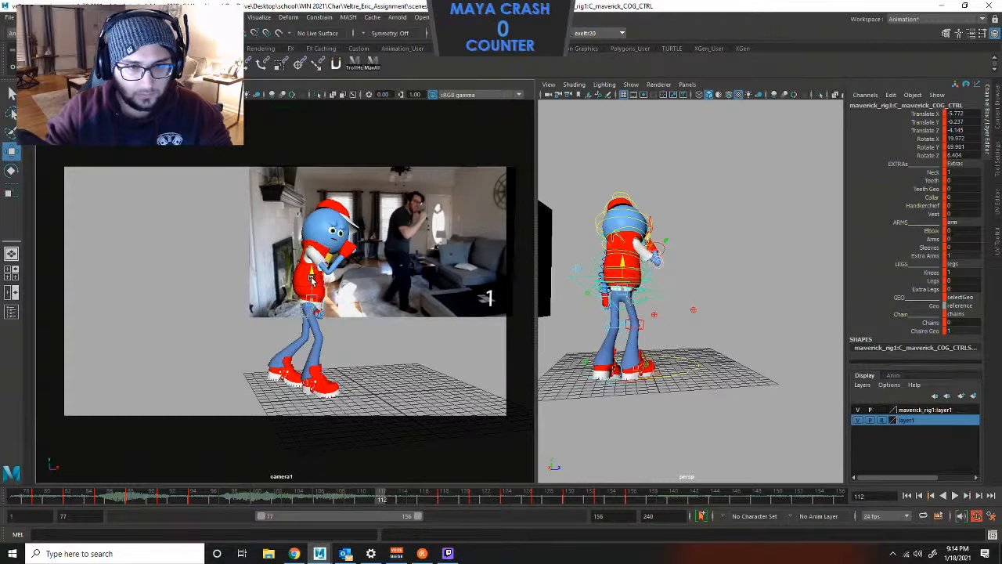
key("alt+period")
key("alt+period")
key("alt+period")
key("alt+period")
key("alt+period")
key("alt+period")
key("alt+period")
key("alt+period")
key("alt+period")
key("alt+period")
key("alt+period")
key("alt+period")
key("alt+period")
key("alt+period")
key("alt+period")
key("alt+period")
key("alt+period")
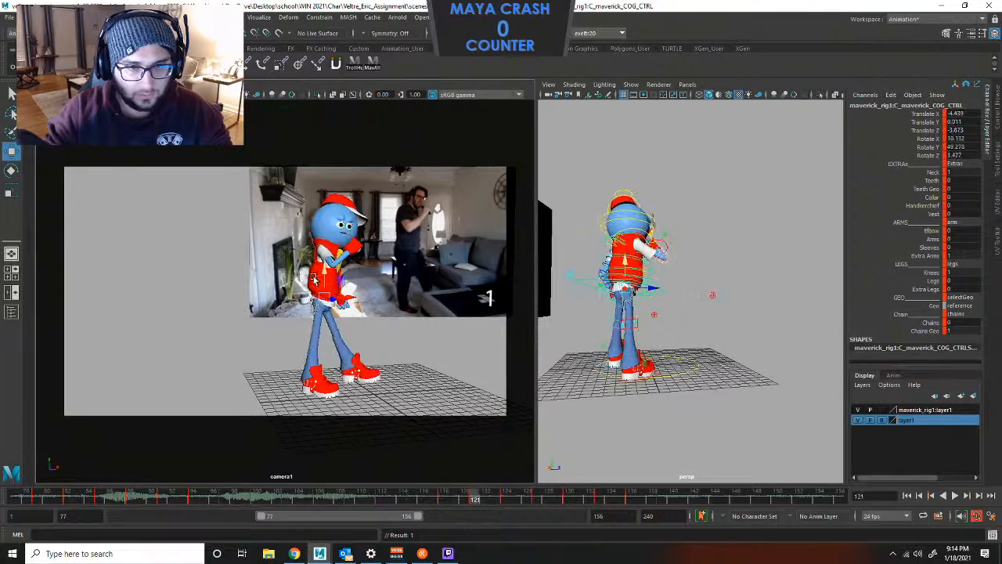
Check the pose at frame 133, return to frame 124 and set the COG control's height to Translate Y -0.081.
key("alt+comma")
key("alt+comma")
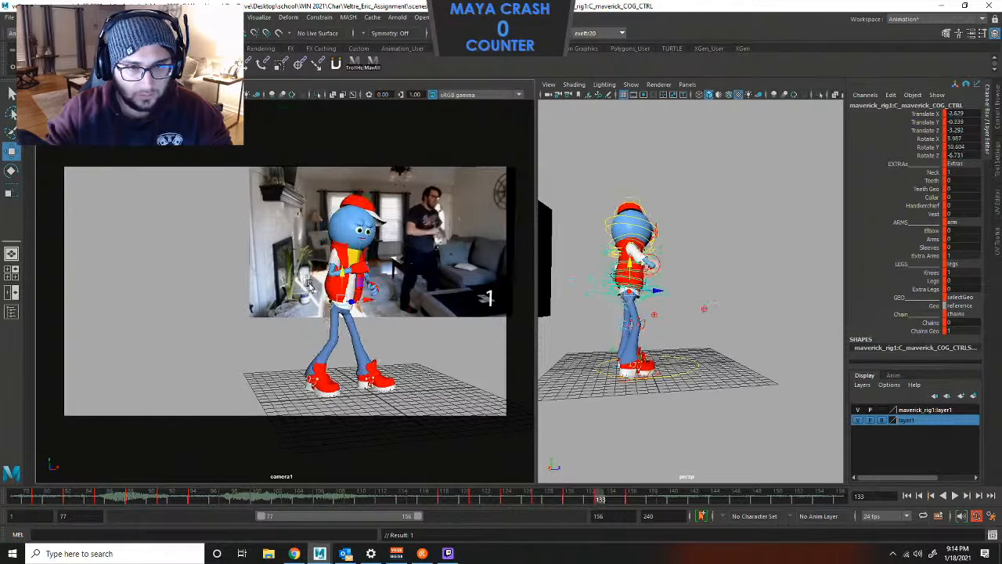
key("alt+comma")
key("alt+comma")
key("alt+comma")
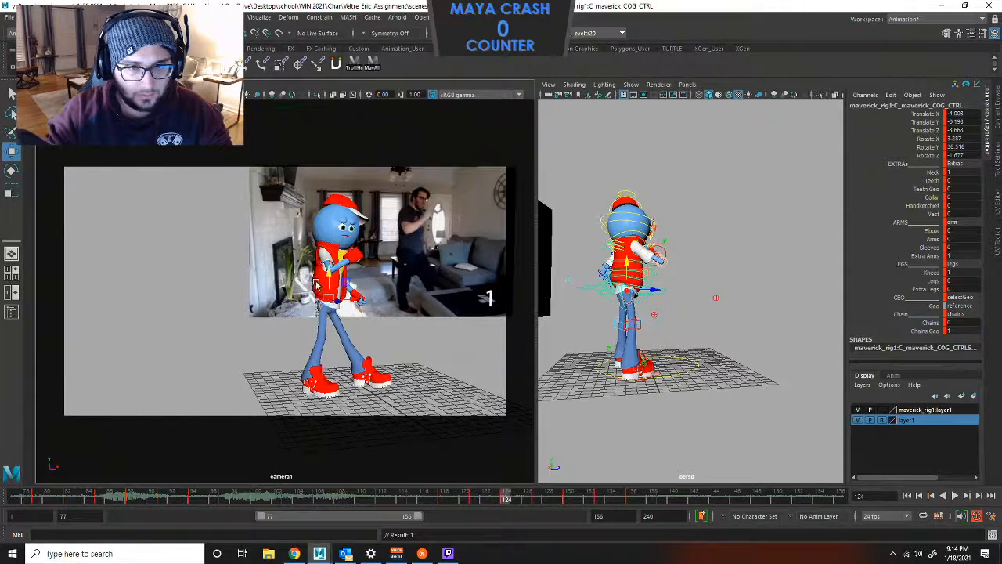
key("alt+period")
key("alt+period")
key("alt+period")
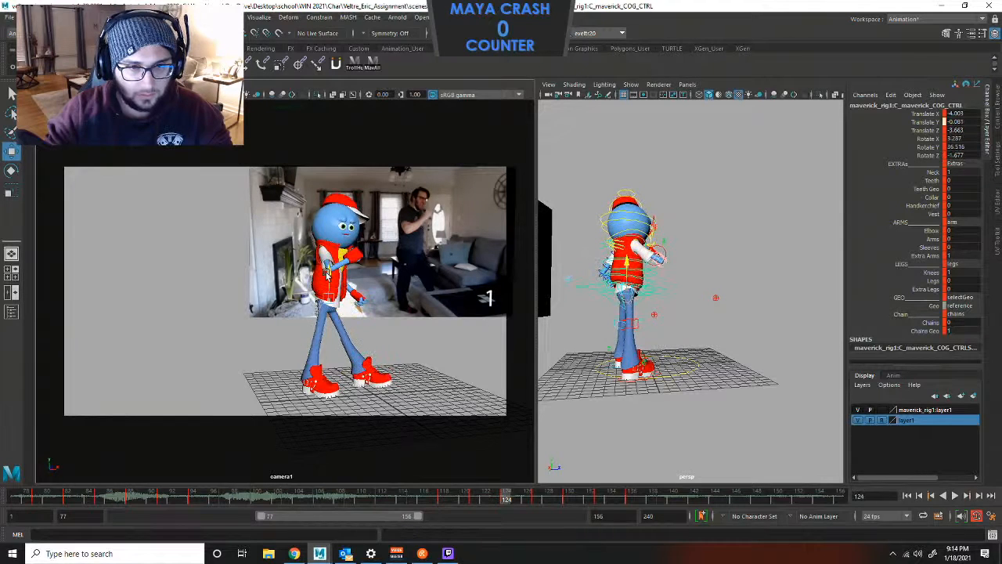
Lower the COG control slightly around frame 130, key it and continue to the pose at frame 136.
key("alt+period")
key("alt+period")
key("alt+period")
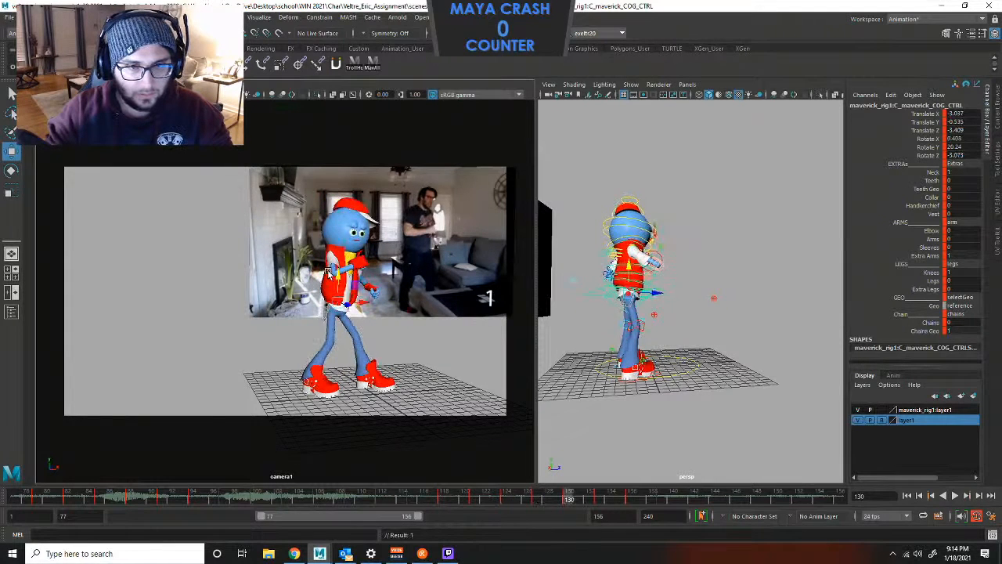
left_click_drag(338, 276, 337, 278)
key("alt+period")
key("alt+period")
key("alt+period")
key("period")
key("period")
key("period")
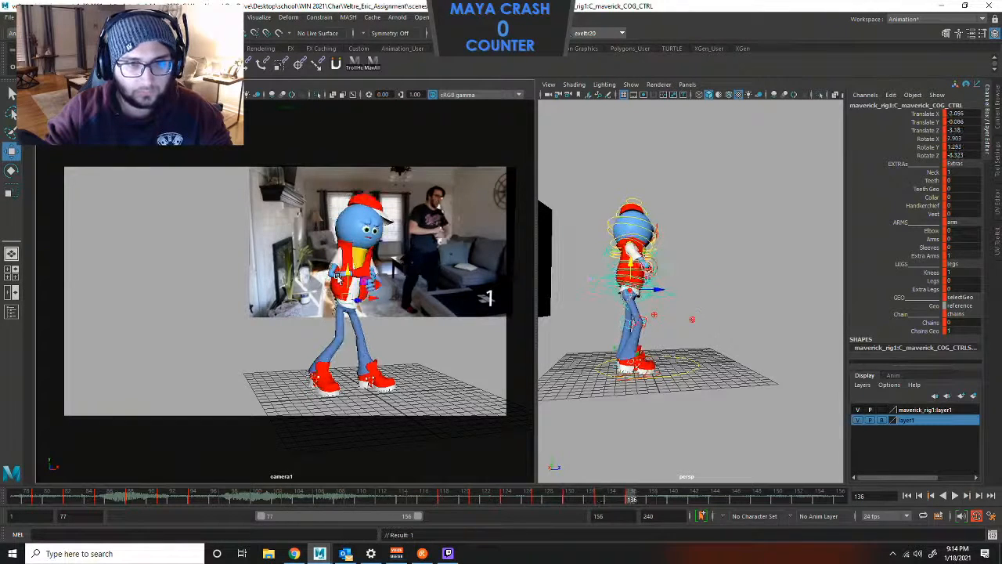
Play the range to review the COG changes, and at frame 87 select the head control for rotating.
left_click(955, 495)
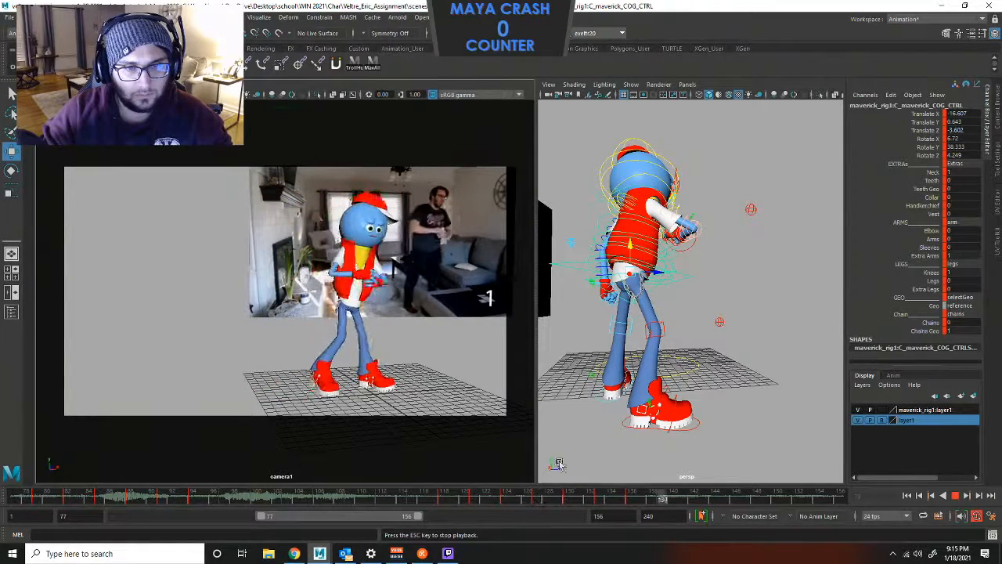
key("Escape")
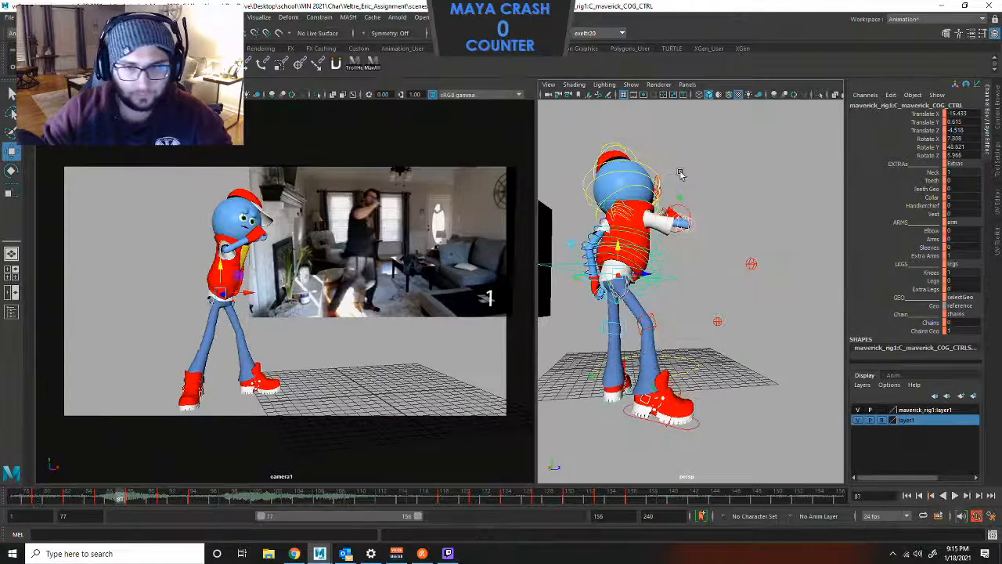
left_click(680, 172)
left_click(658, 189)
key("r")
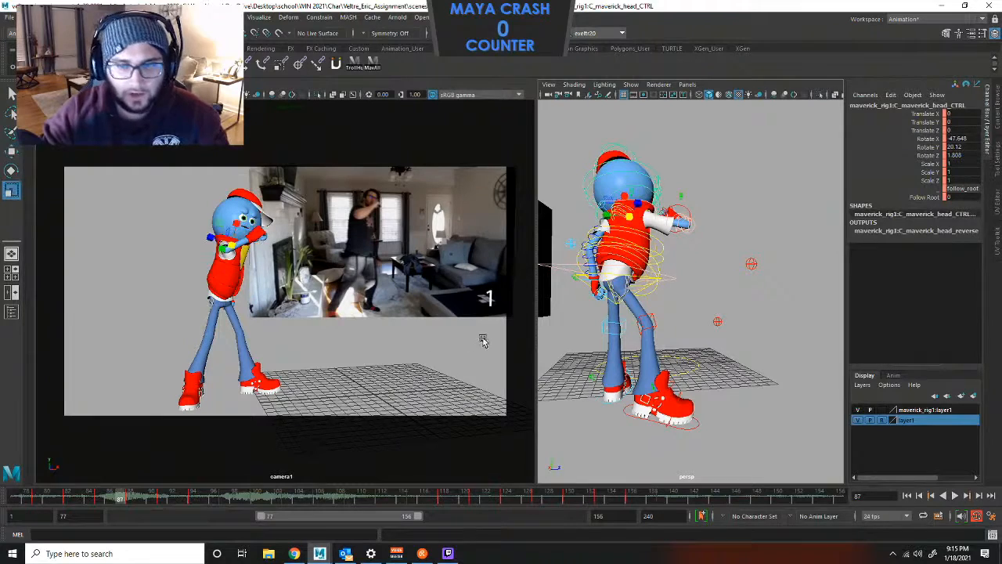
key("e")
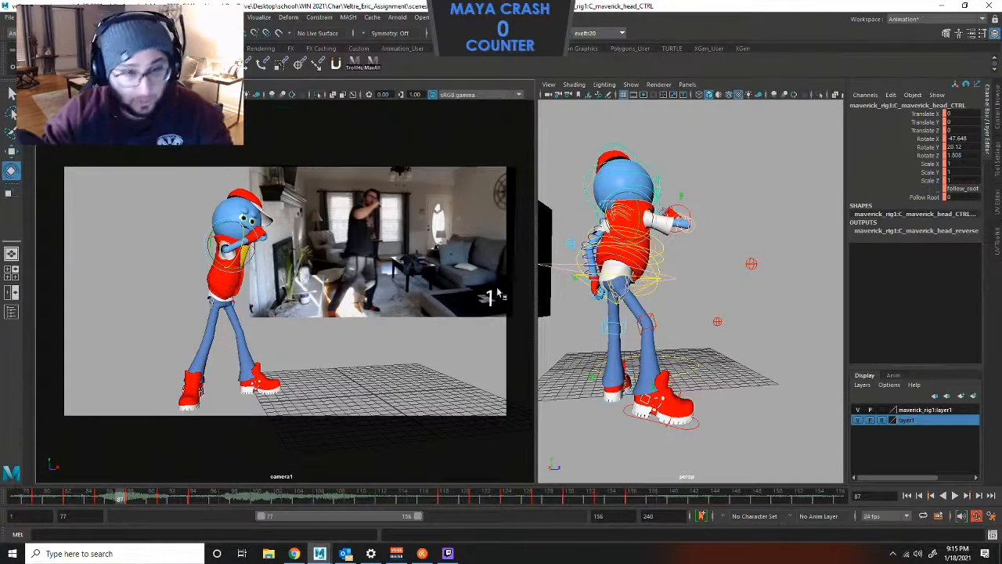
Compare the head poses between frames 79 and 88 with the reference.
key("comma")
key("comma")
key("comma")
key("period")
key("period")
key("period")
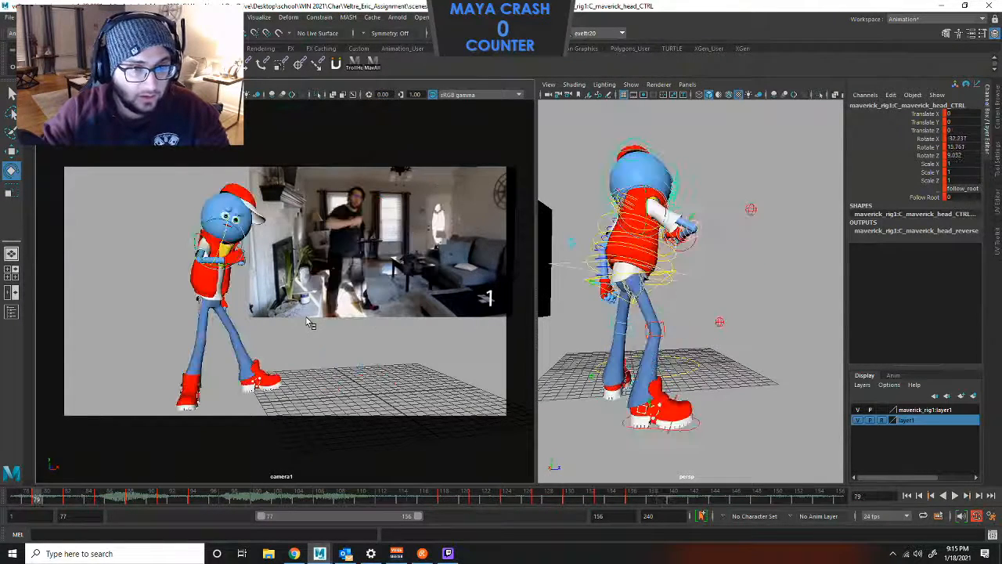
key("comma")
key("comma")
key("period")
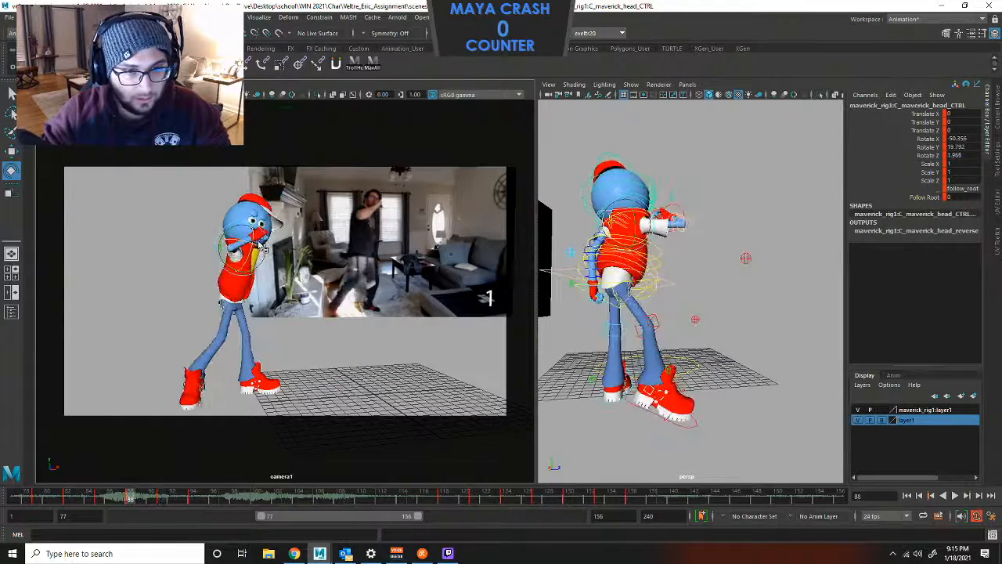
Advance to frame 94 and rotate the head control to Rotate X -61.246.
key("period")
key("comma")
key("period")
key("period")
key("period")
key("period")
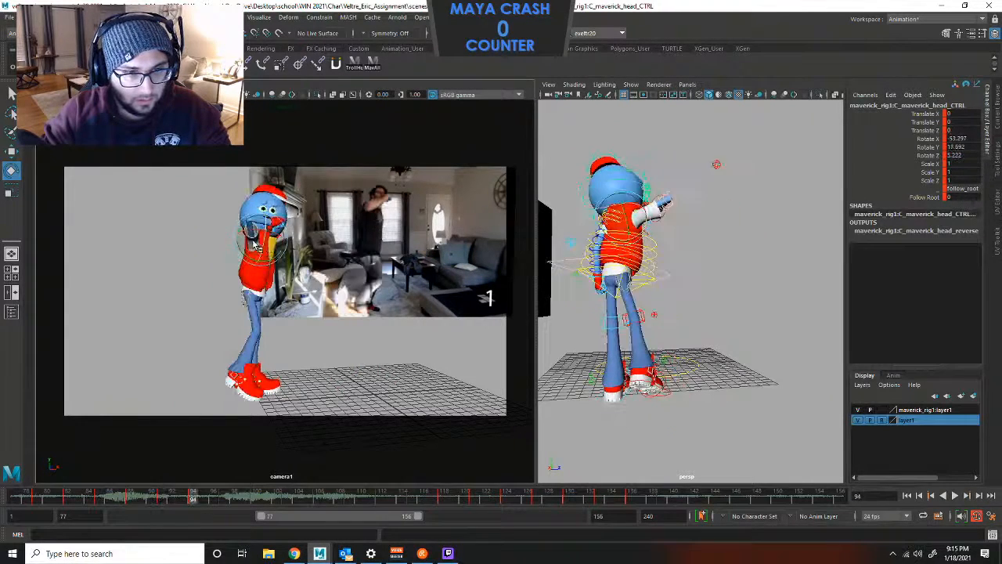
key("comma")
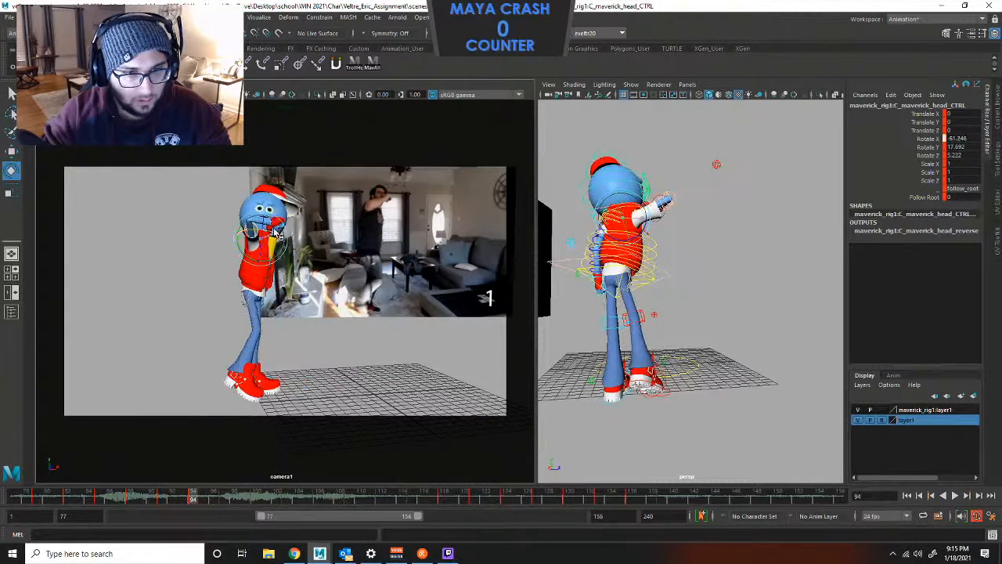
Return through frame 88, key the head control's pose and go back to frame 82.
key("comma")
key("comma")
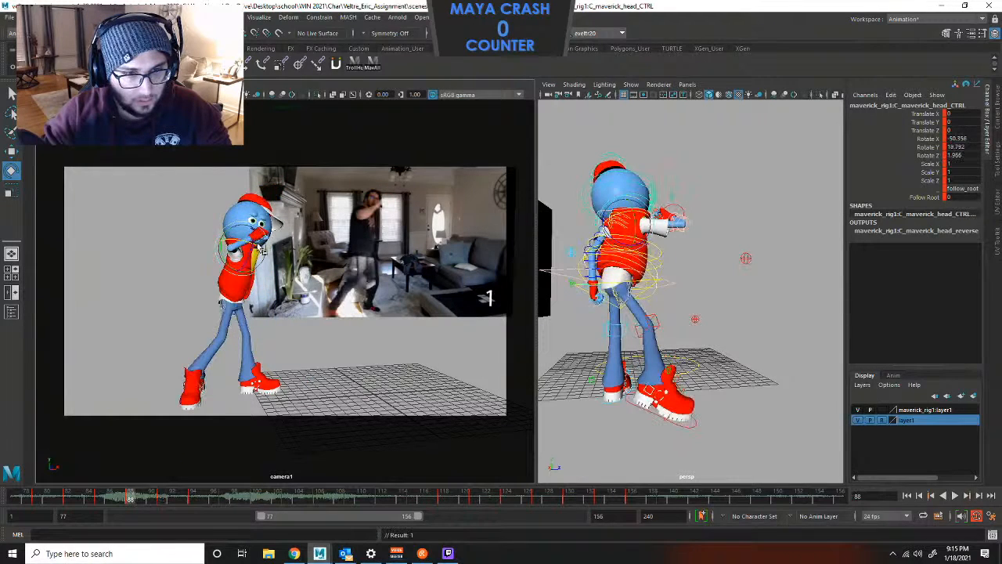
key("comma")
key("s")
key("comma")
key("comma")
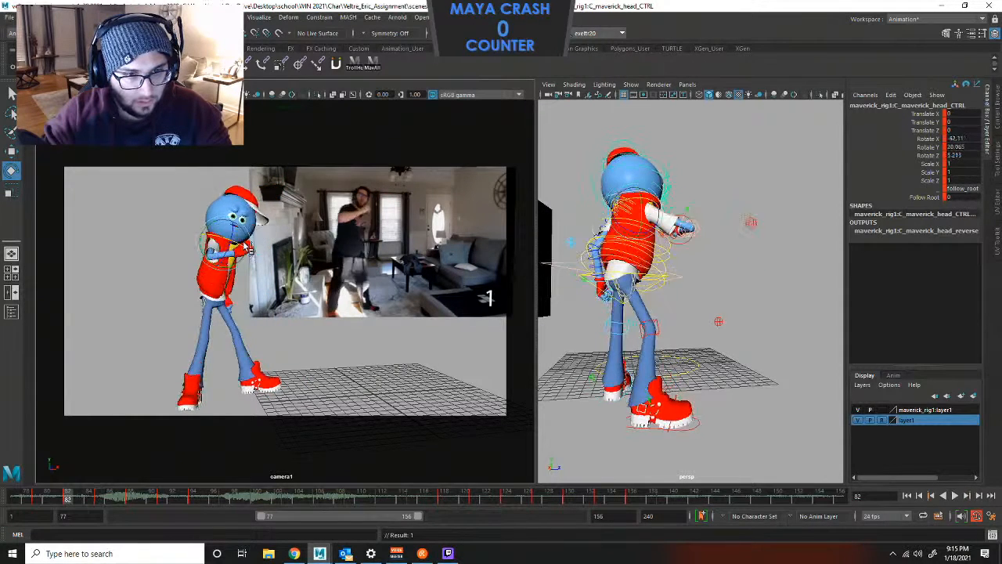
Step through the head poses from frame 82 to frame 97 to check the head turn.
key("period")
key("comma")
key("period")
key("period")
key("period")
key("period")
key("period")
key("period")
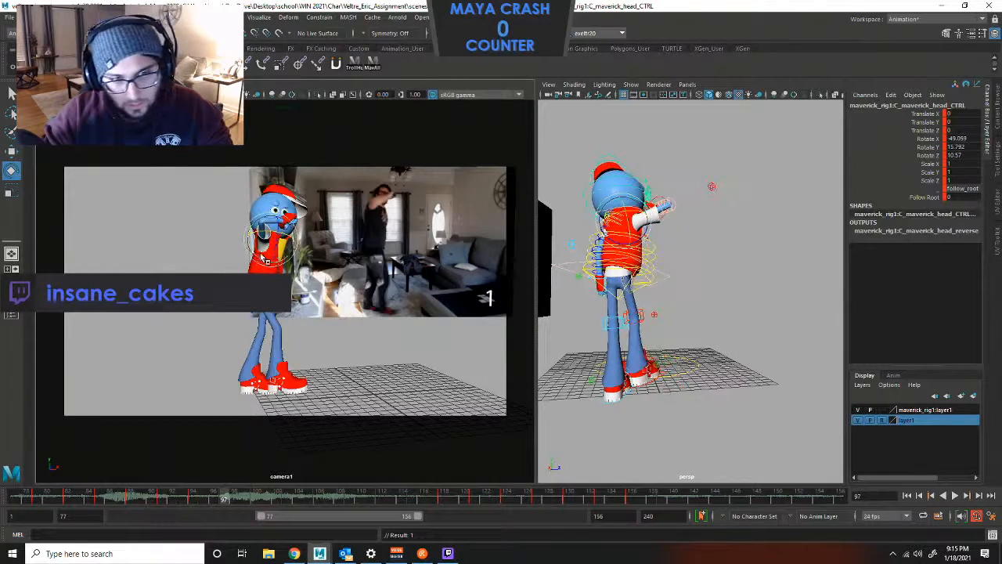
Review the head movement in playback and return to the head pose at frame 97.
key("comma")
key("comma")
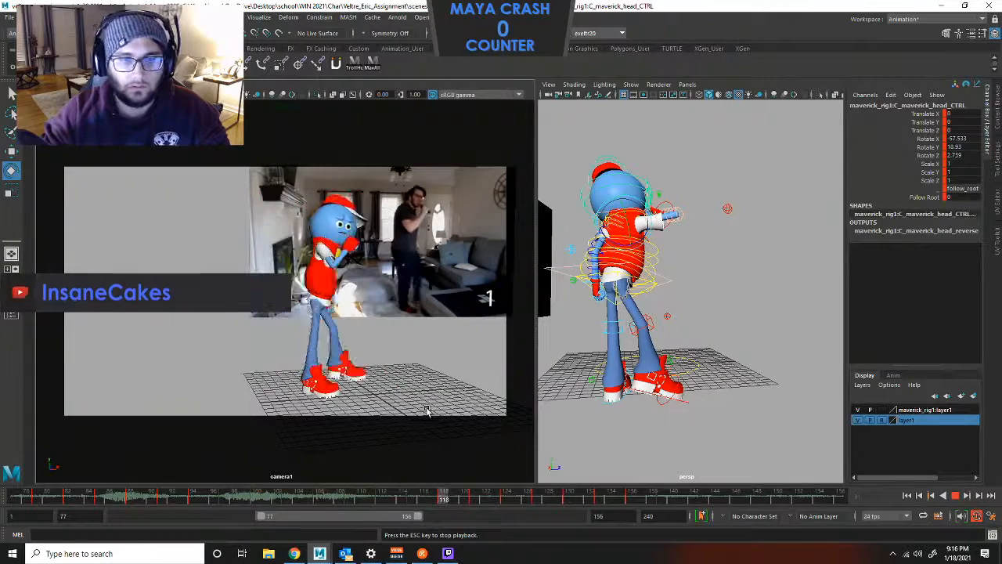
left_click(954, 495)
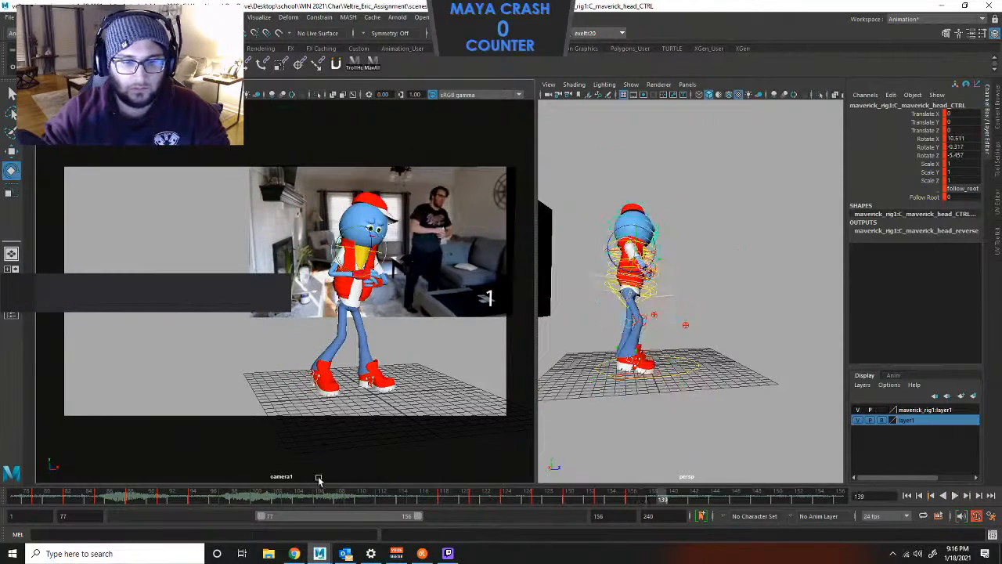
left_click_drag(318, 497, 289, 501)
key("period")
key("comma")
key("comma")
key("comma")
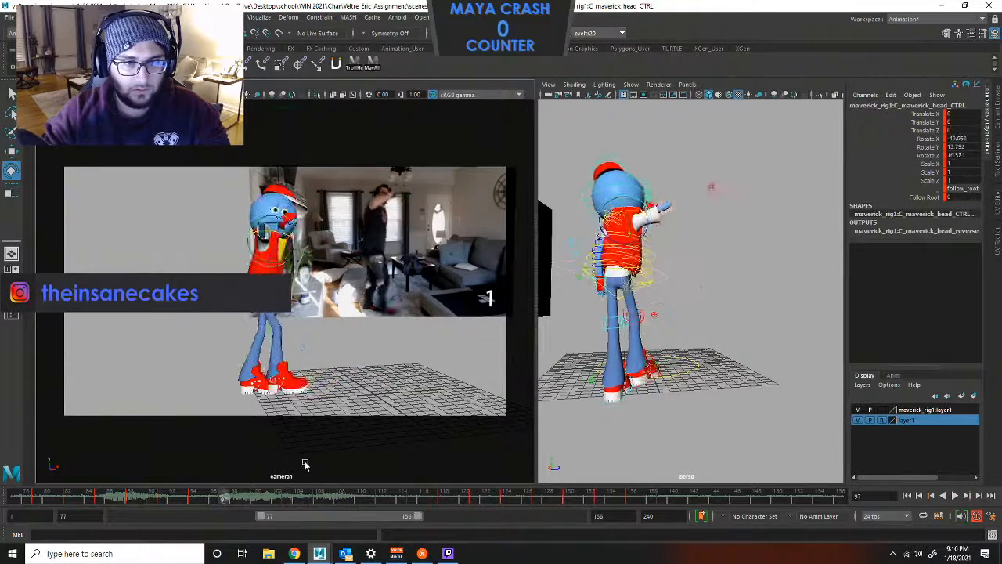
Rotate the head control to Rotate X -32.25 at frame 100, key it, and set Rotate X to -44.051 at frame 97.
key("period")
key("period")
key("period")
key("period")
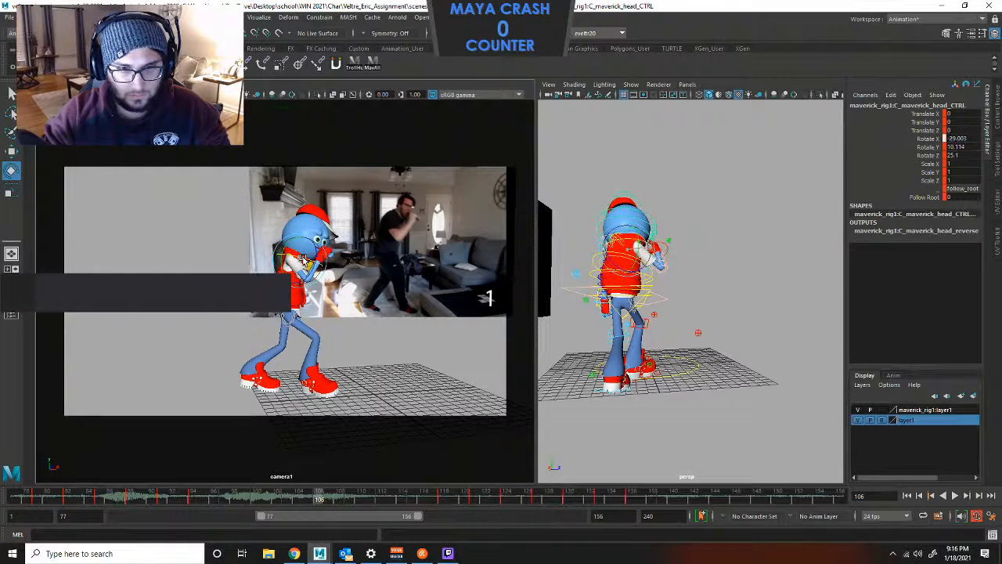
key("comma")
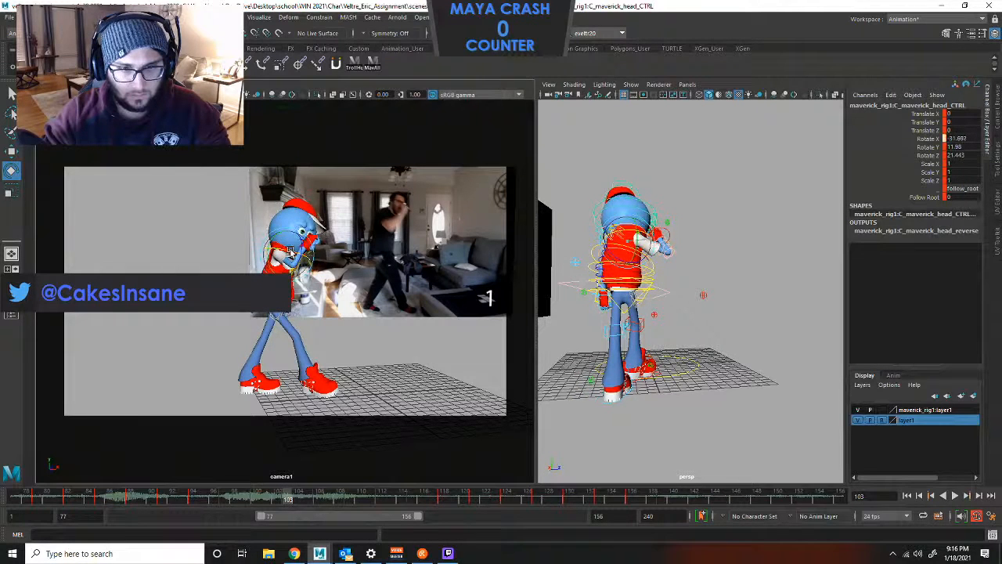
key("comma")
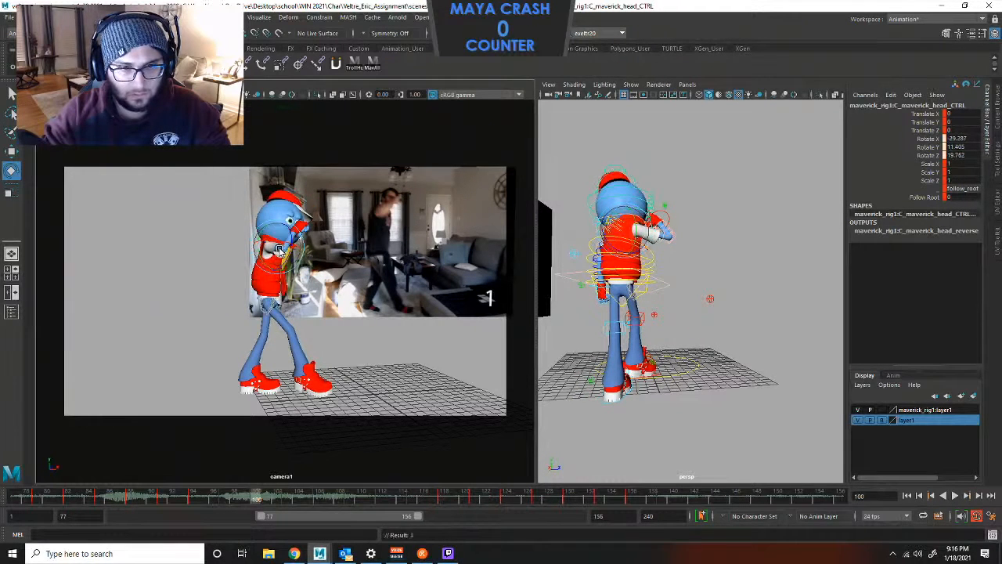
key("s")
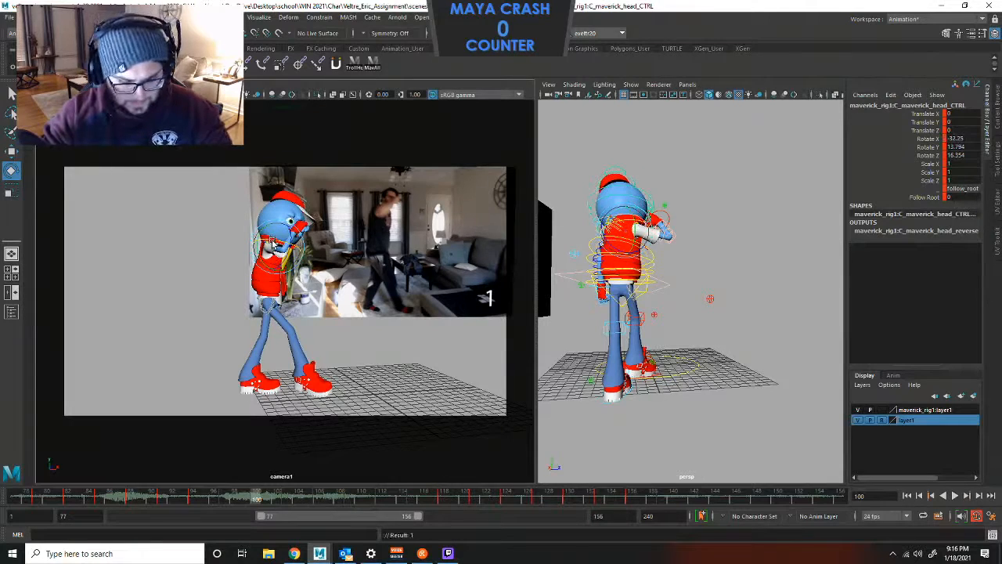
key("comma")
left_click_drag(271, 240, 267, 236)
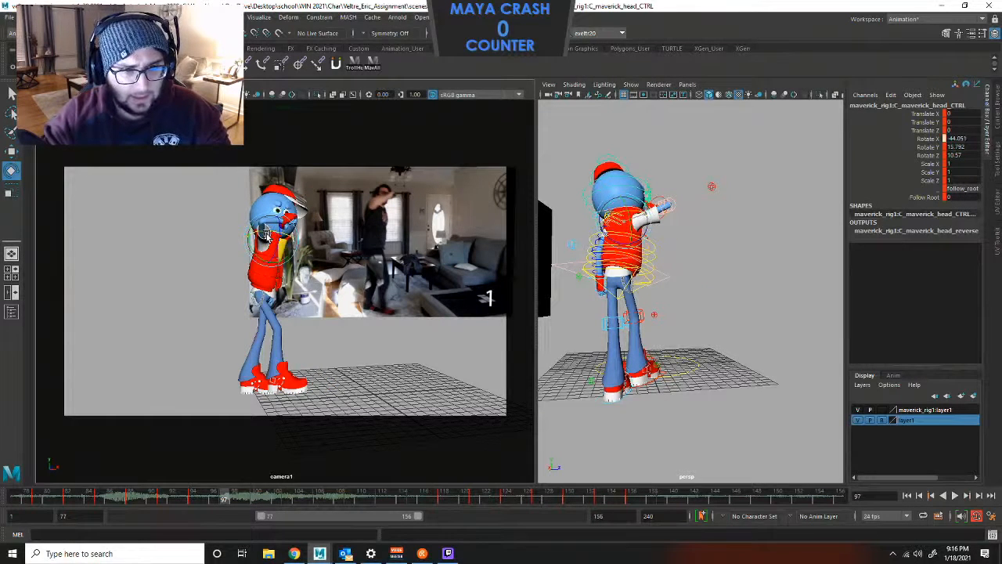
Play the animation back from the start of the range and scrub through the frames after 103 to review the head turn.
left_click(954, 495)
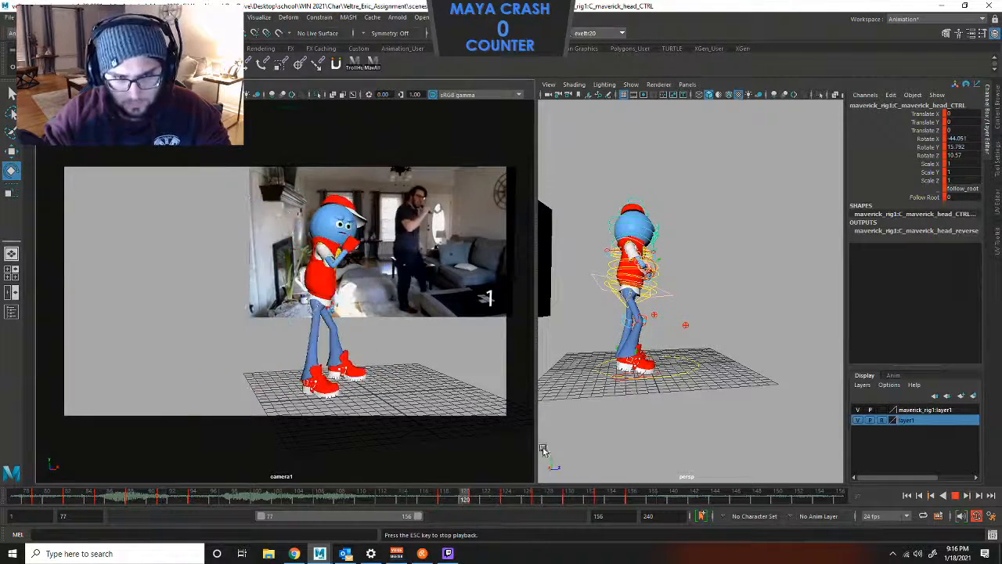
left_click(908, 495)
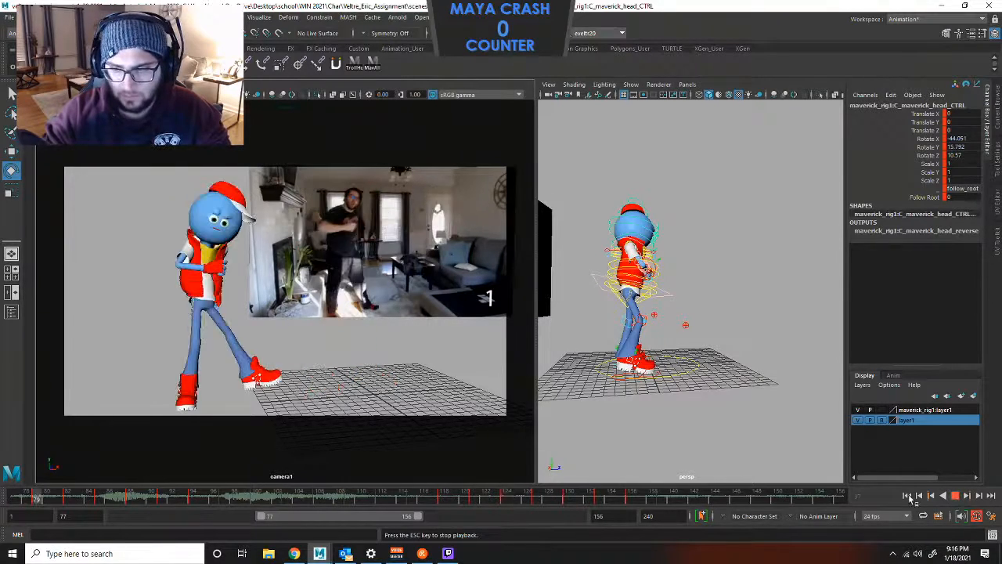
left_click(289, 498)
left_click_drag(318, 505, 340, 502)
Step through frames 109 to 112 and rotate the head control to Rotate X -38.786 at frame 112.
key("period")
key("period")
key("period")
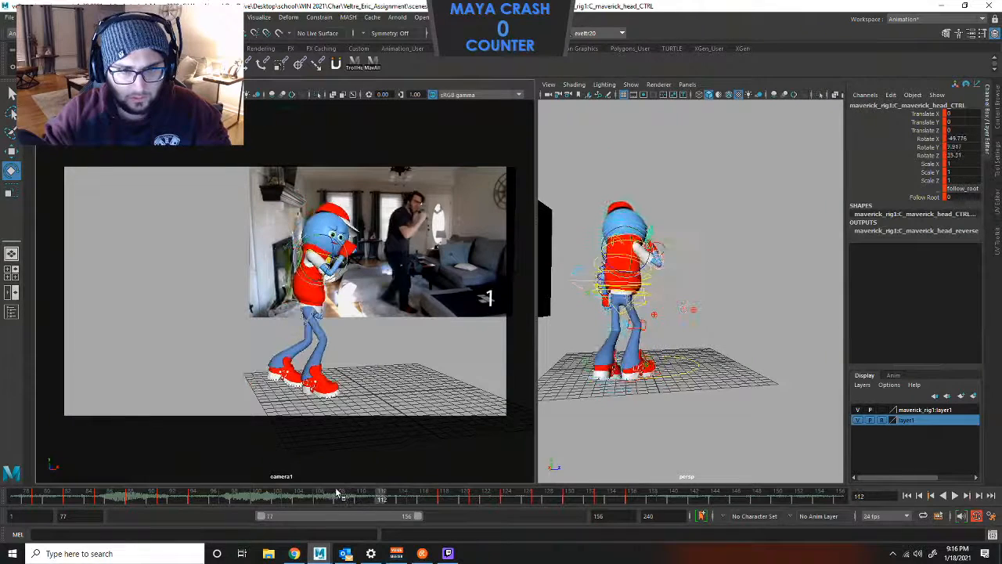
key("comma")
key("comma")
key("period")
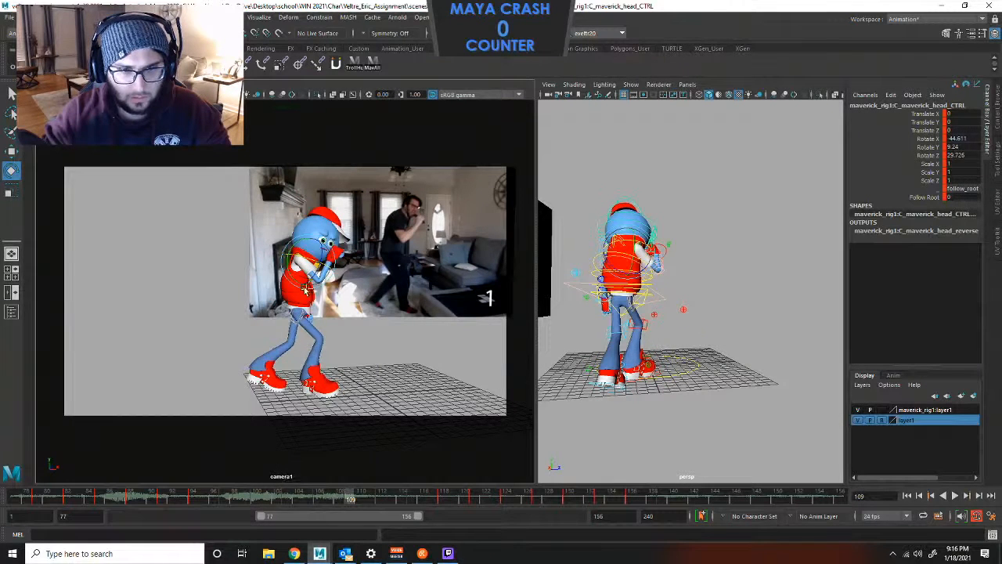
key("period")
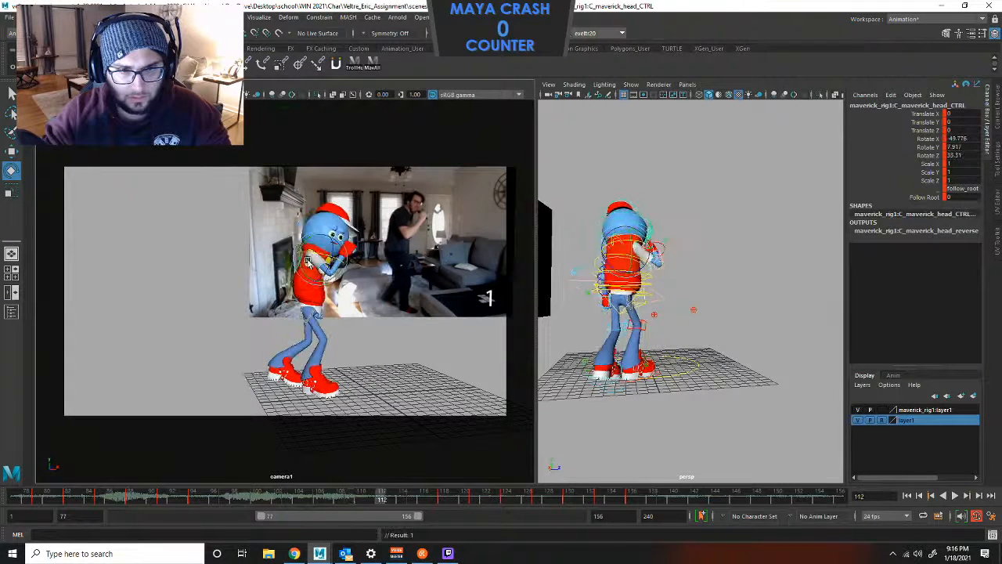
left_click_drag(317, 259, 319, 258)
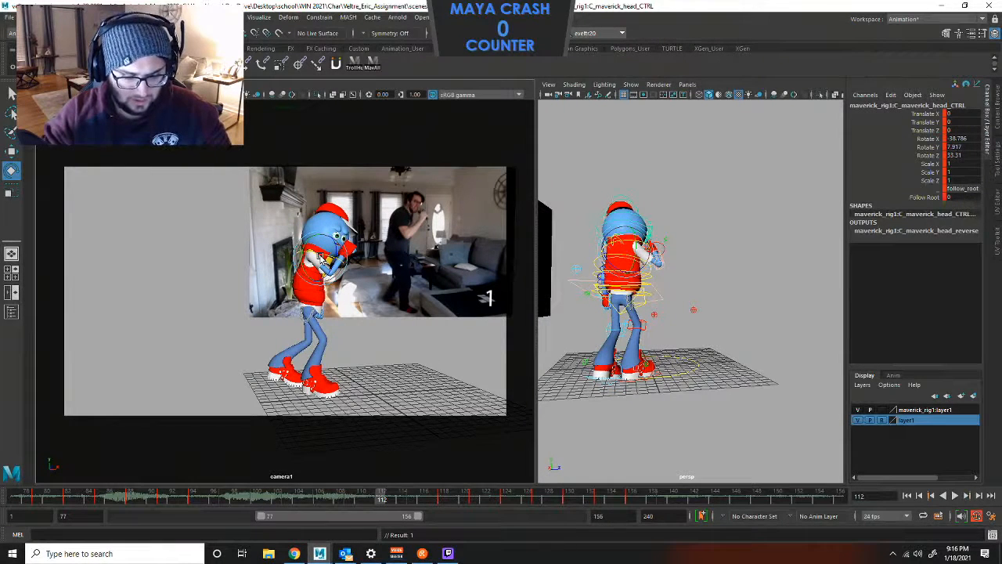
Rotate and key the head control at frame 115 with Rotate X -44.62, and ease the head rotation at frame 118.
key("period")
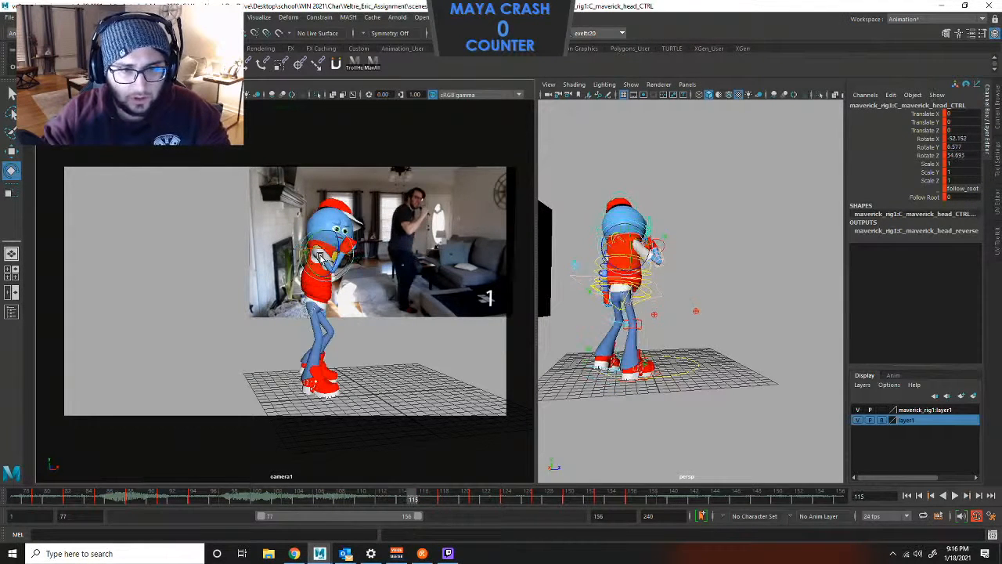
left_click_drag(320, 255, 321, 251)
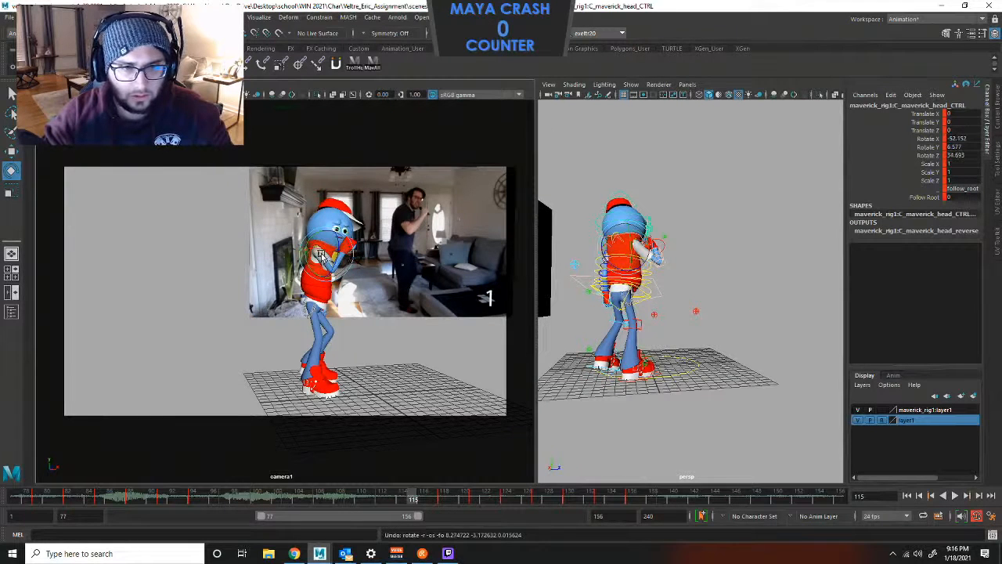
key("s")
key("period")
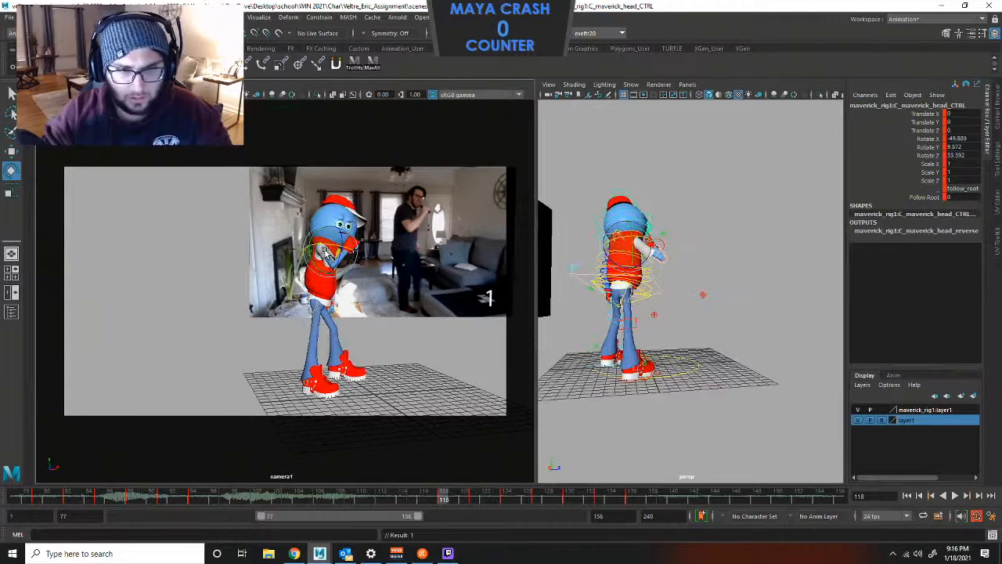
left_click_drag(328, 255, 321, 248)
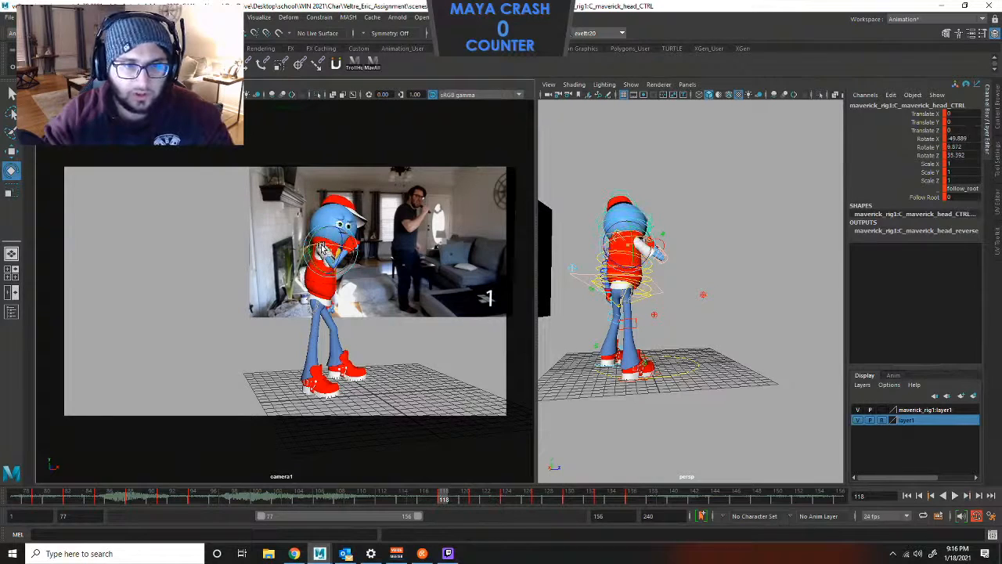
key("s")
Advance to frame 121, turn the head control further toward the camera and key the pose.
key("period")
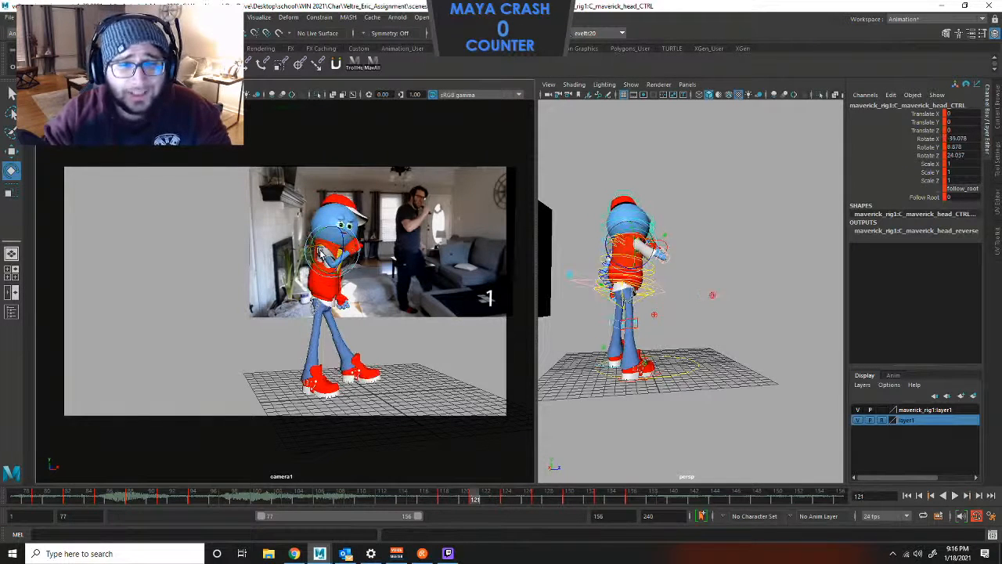
left_click_drag(323, 252, 331, 251)
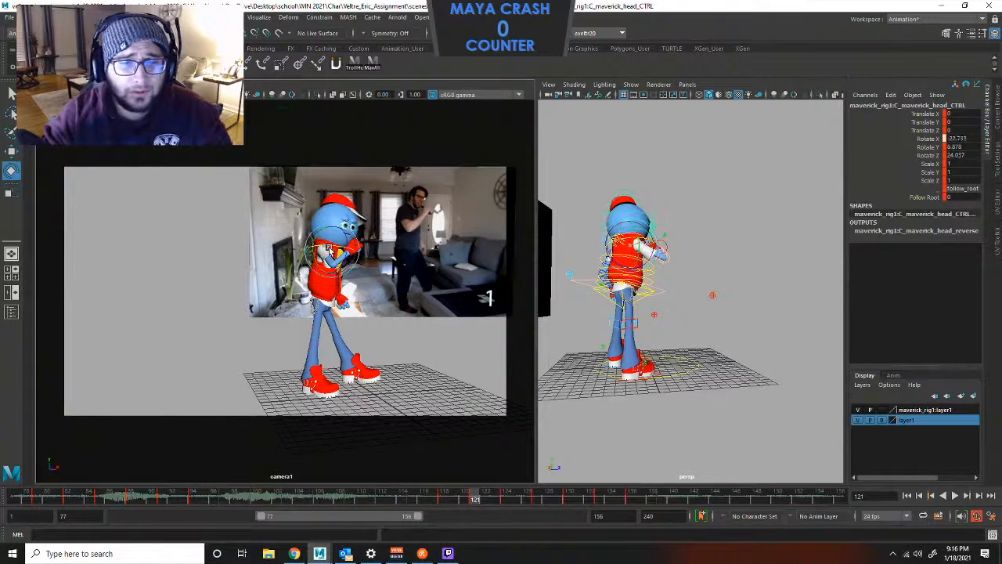
key("s")
Step back to frame 112 and forward again to frame 121 to check the head poses.
key("comma")
key("comma")
key("comma")
key("comma")
key("comma")
key("comma")
key("comma")
key("comma")
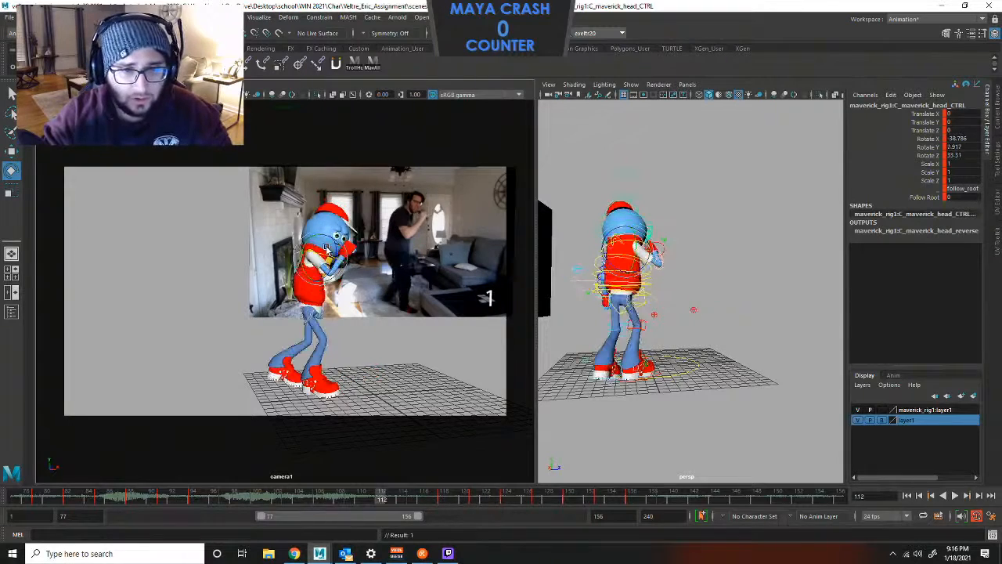
key("period")
key("period")
key("period")
key("period")
key("period")
key("period")
key("period")
key("period")
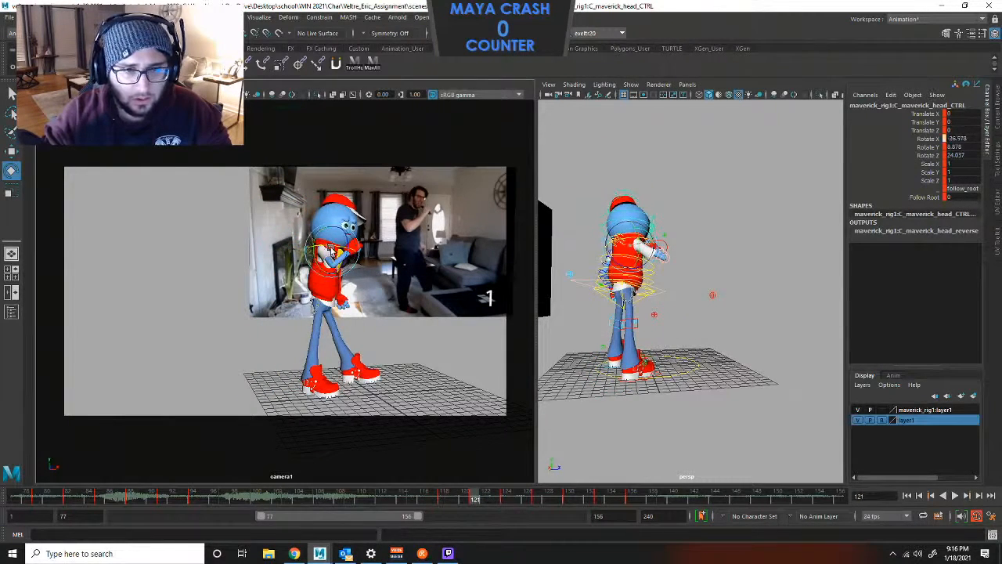
Key the refined head rotation at frame 121, comparing it with the pose at frame 124.
key("s")
key("period")
key("period")
key("comma")
key("comma")
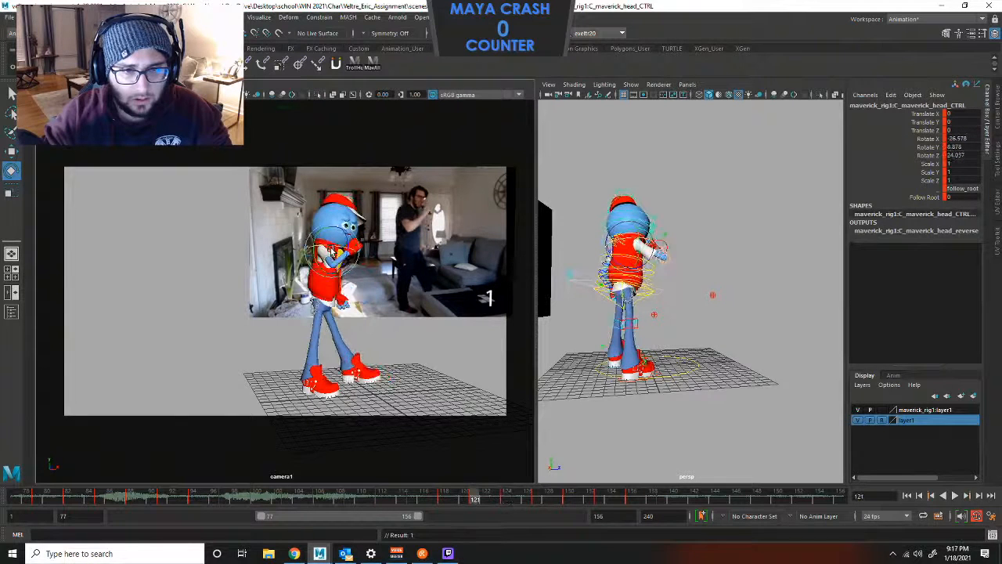
key("s")
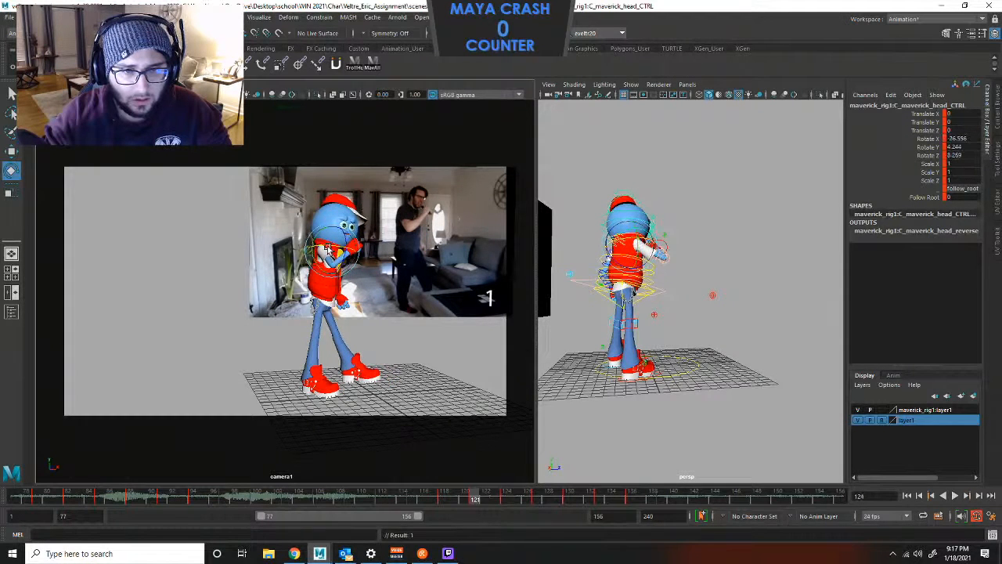
Play the animation back to review the head turn and stop at frame 85.
key("comma")
key("comma")
key("comma")
key("alt+v")
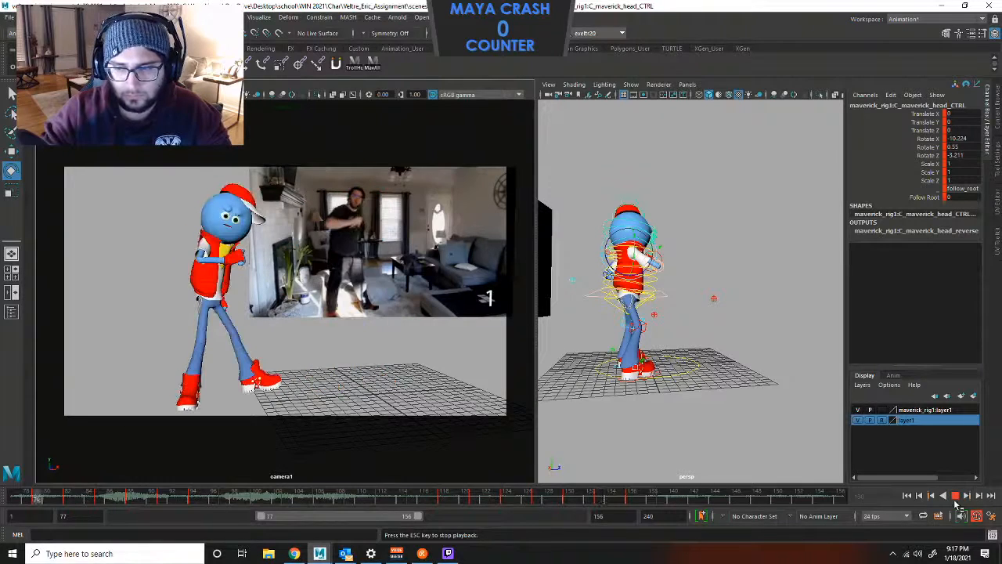
key("Escape")
Open the head control's curves in the Graph Editor and isolate the Rotate X curve.
left_click(155, 18)
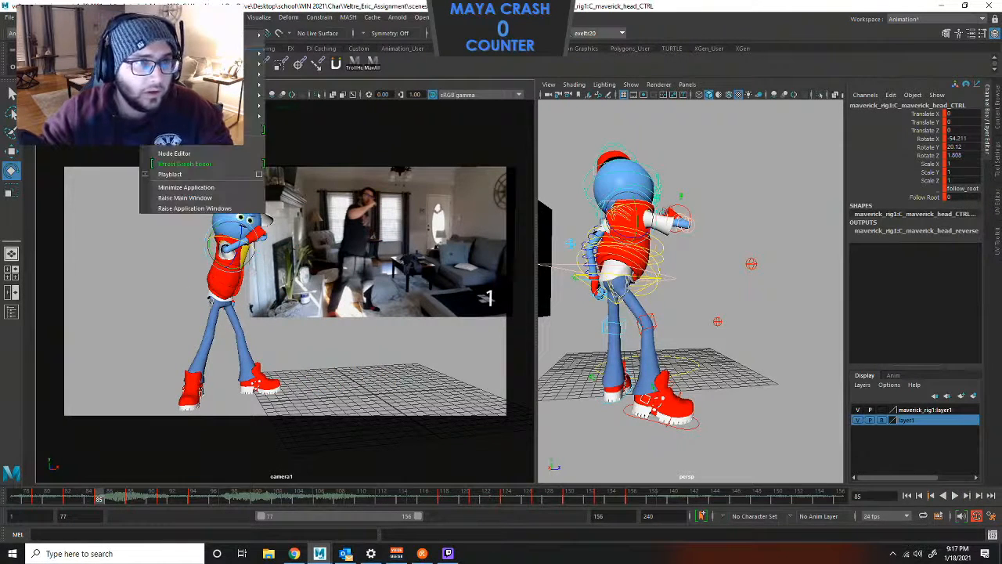
mouse_move(188, 71)
left_click(305, 76)
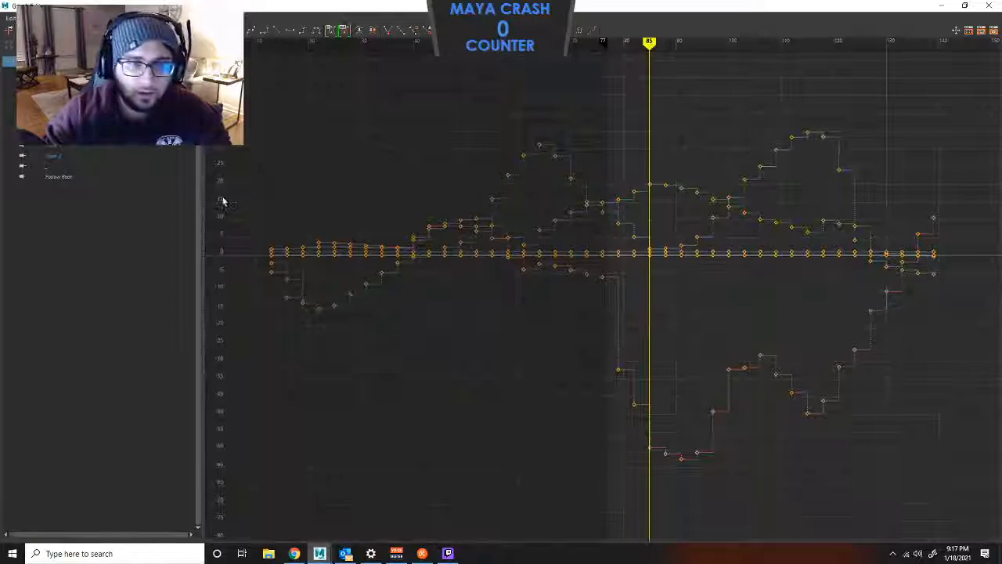
left_click(58, 103)
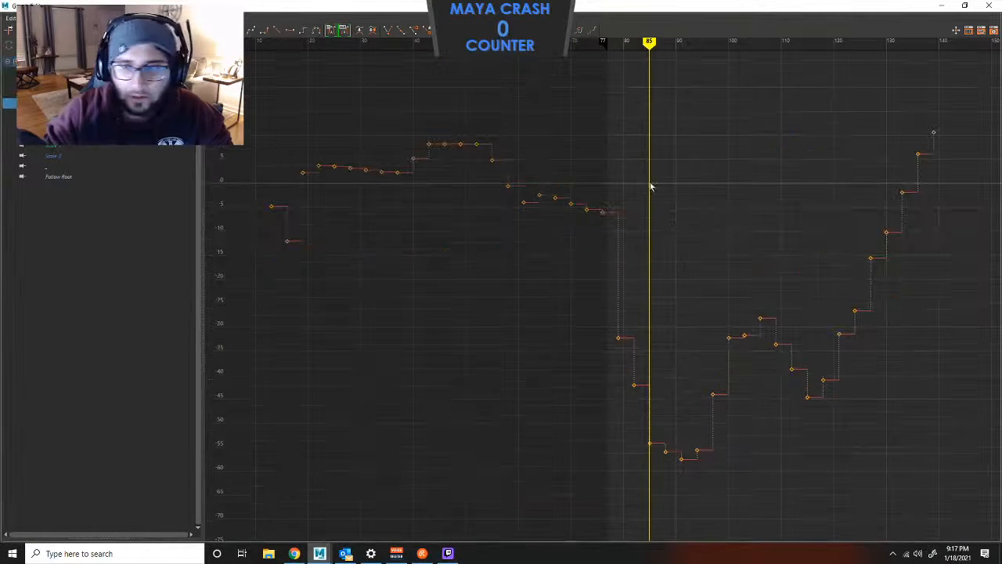
Reposition the Graph Editor to uncover the viewports and move the current time to frame 115.
left_click_drag(881, 6, 635, 112)
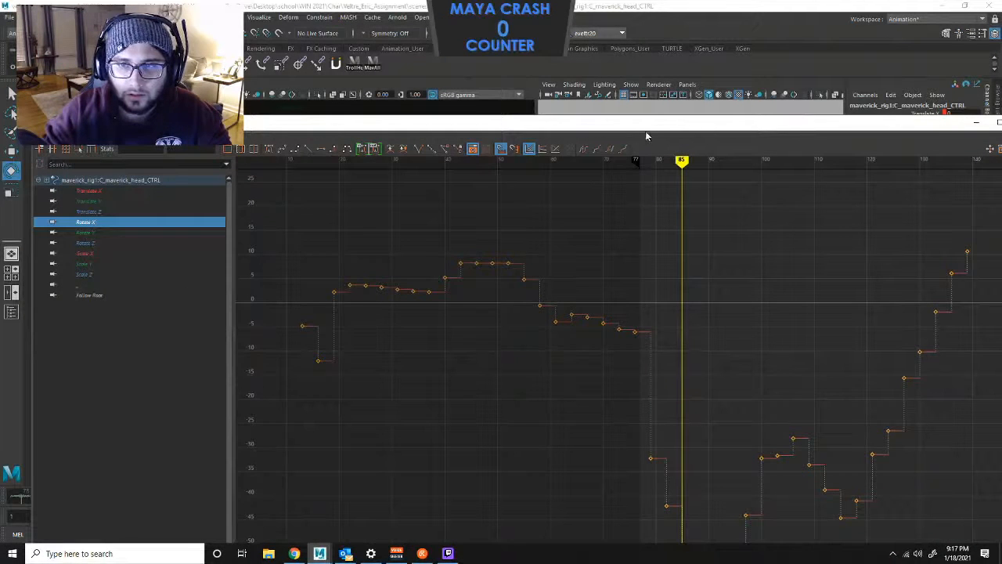
left_click_drag(215, 123, 215, 344)
mouse_move(681, 382)
left_mouse_down()
mouse_move(865, 384)
mouse_move(844, 383)
mouse_move(837, 420)
left_mouse_up()
Smooth the head's Rotate X curve by raising the frame 115 key to -39.452 and adjusting the frame 118 key.
left_click_drag(851, 491, 838, 508)
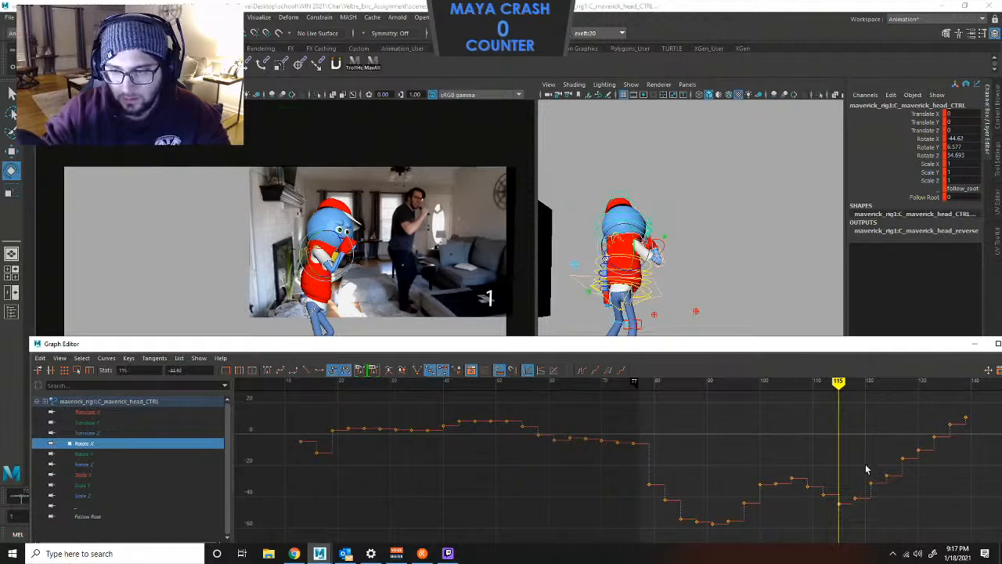
middle_click_drag(853, 461, 855, 511, "shift")
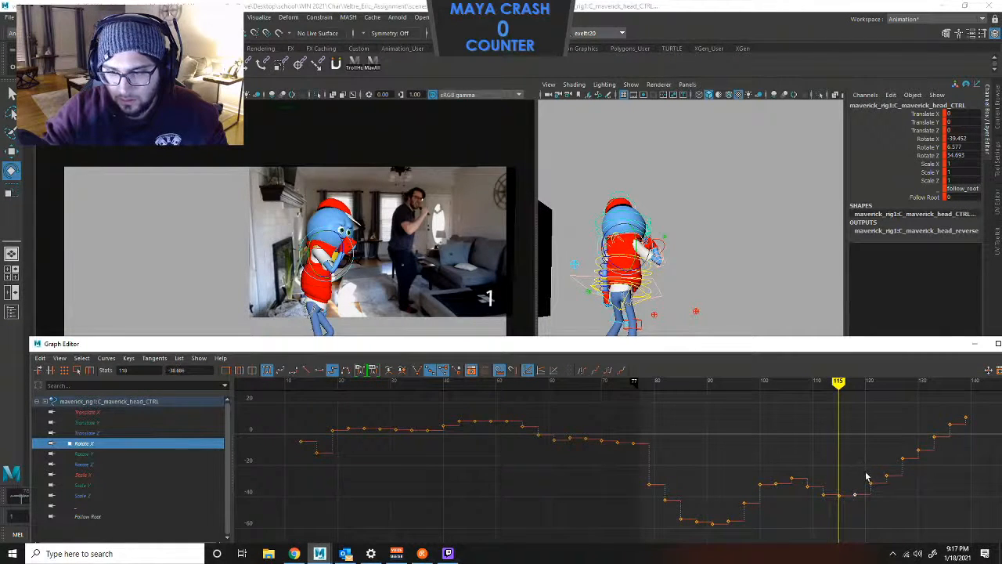
left_click_drag(836, 501, 820, 507)
middle_click_drag(856, 458, 858, 455, "shift")
Raise the group of Rotate X keys around frame 115, bringing that frame to -35.124, and move the Graph Editor clear of the playback controls.
left_click_drag(871, 467, 808, 499)
scroll(812, 498, "up", 3)
middle_click_drag(837, 460, 837, 456, "shift")
left_click_drag(846, 348, 679, 294)
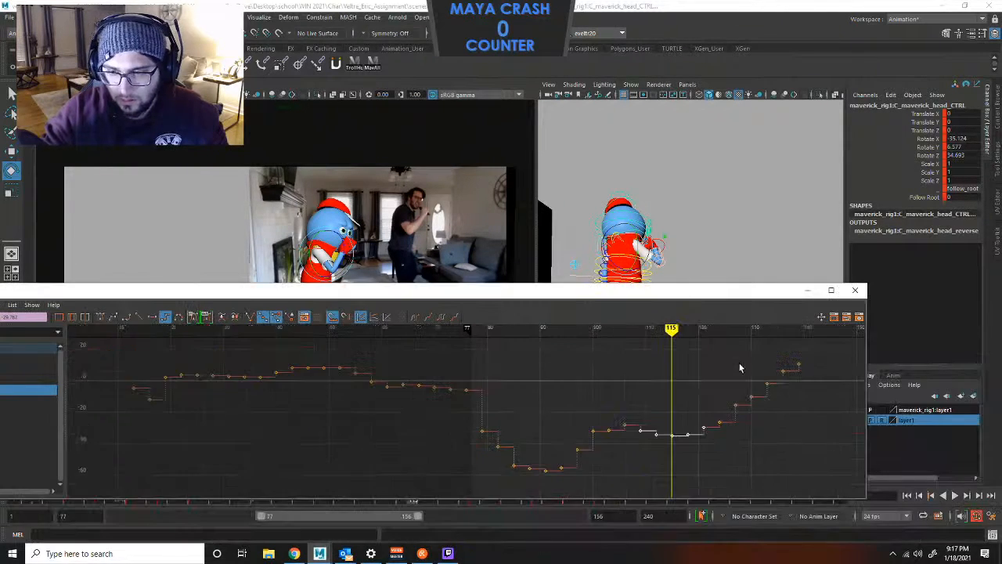
Raise the head's Rotate X key at frame 118 to about -33.3 so the curve rises gradually out of frame 115.
left_click(741, 422)
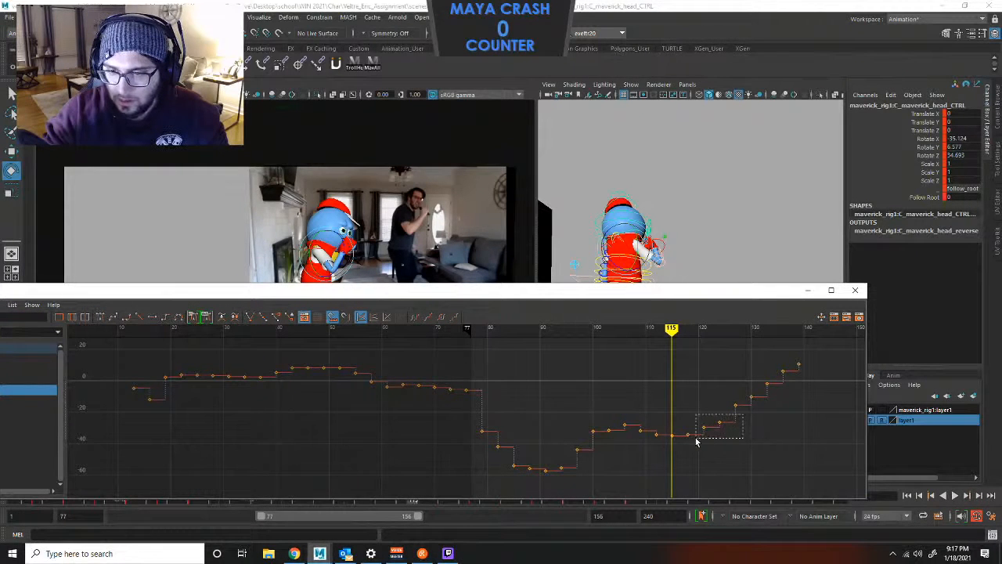
left_click_drag(696, 441, 697, 439)
scroll(698, 419, "up", 3)
middle_click_drag(700, 414, 643, 402, "shift")
scroll(725, 405, "down", 3)
scroll(645, 402, "up", 3)
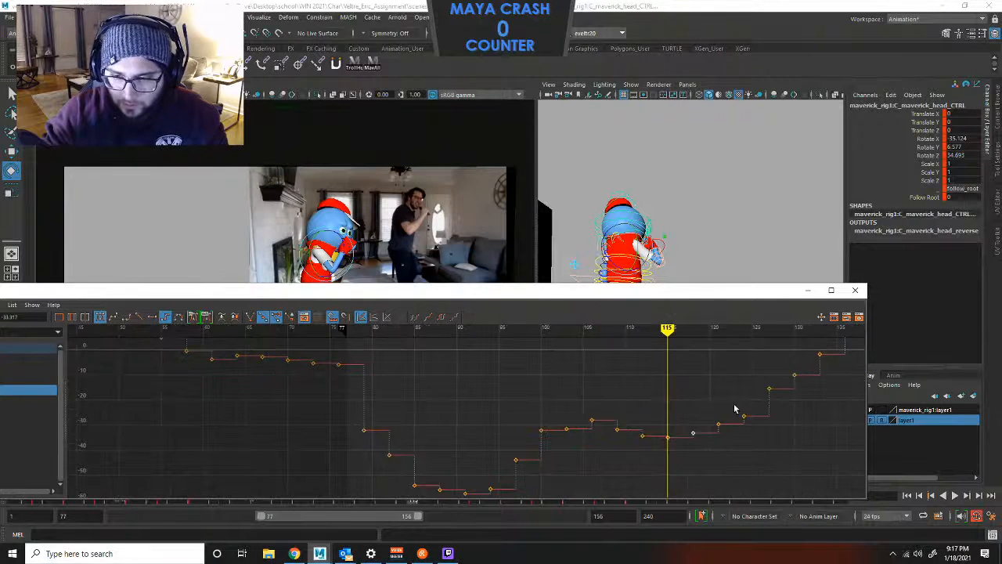
Raise the head's Rotate X keys at frame 124 to about -22.6 and at frame 121 to about -28.6.
middle_click_drag(736, 409, 601, 425, "alt")
left_click_drag(621, 425, 603, 440)
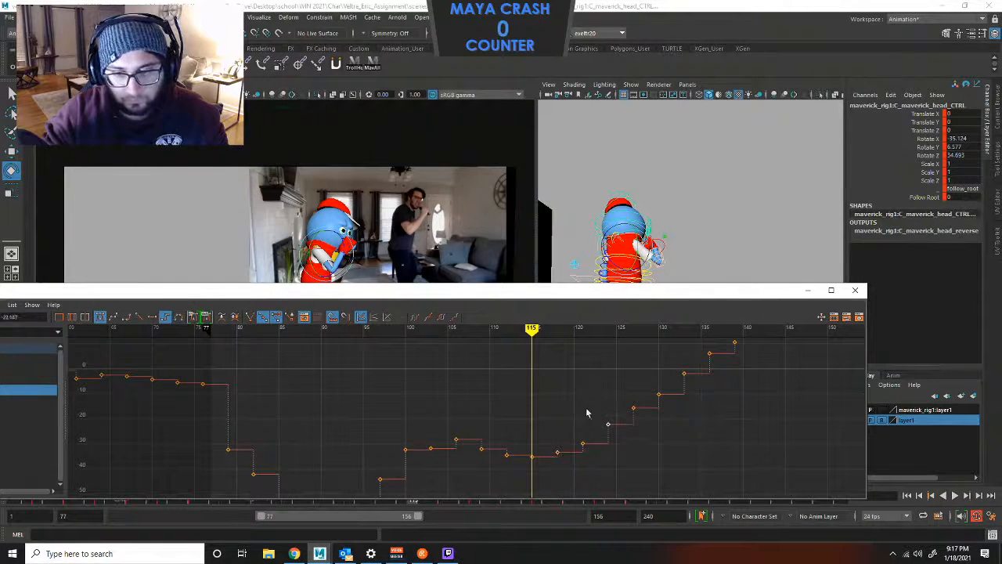
scroll(582, 416, "up", 3)
middle_click_drag(582, 413, 583, 411, "shift")
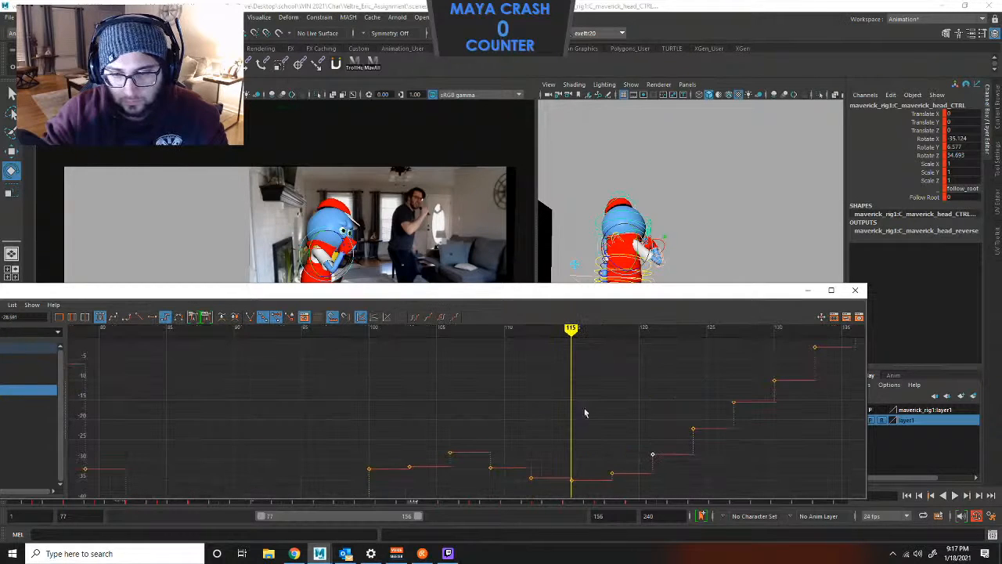
Minimize the Graph Editor and play back the animation to review the smoothed head rotation.
scroll(624, 438, "down", 5)
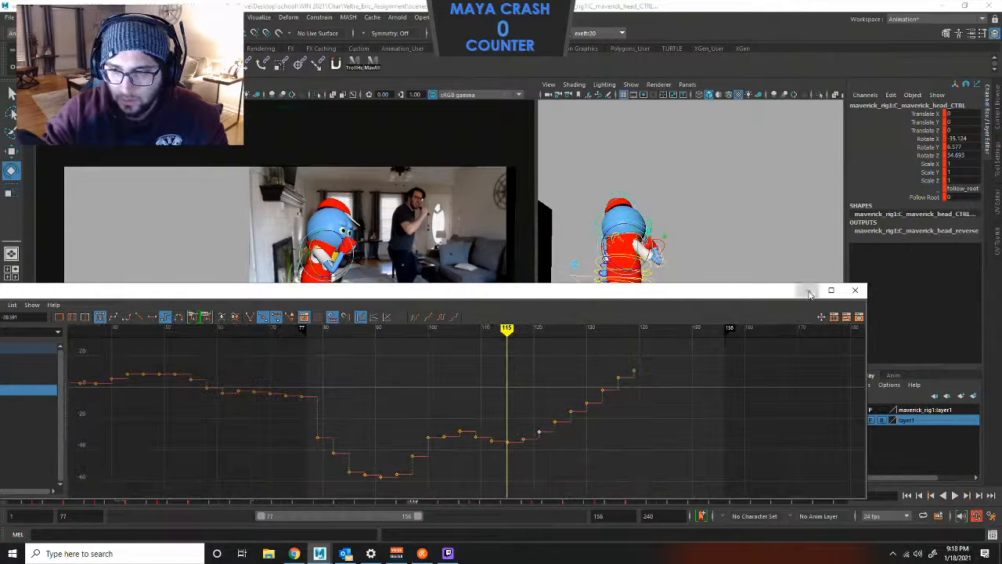
left_click(808, 291)
left_click(955, 496)
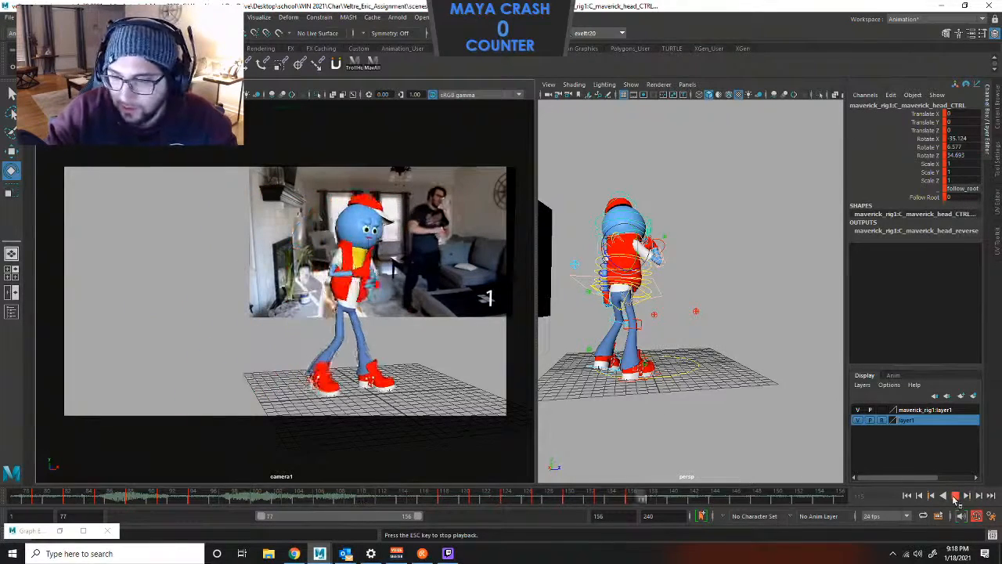
Replay the animation to review the smoothed head rotation and move to frame 111.
key("Escape")
key("alt+v")
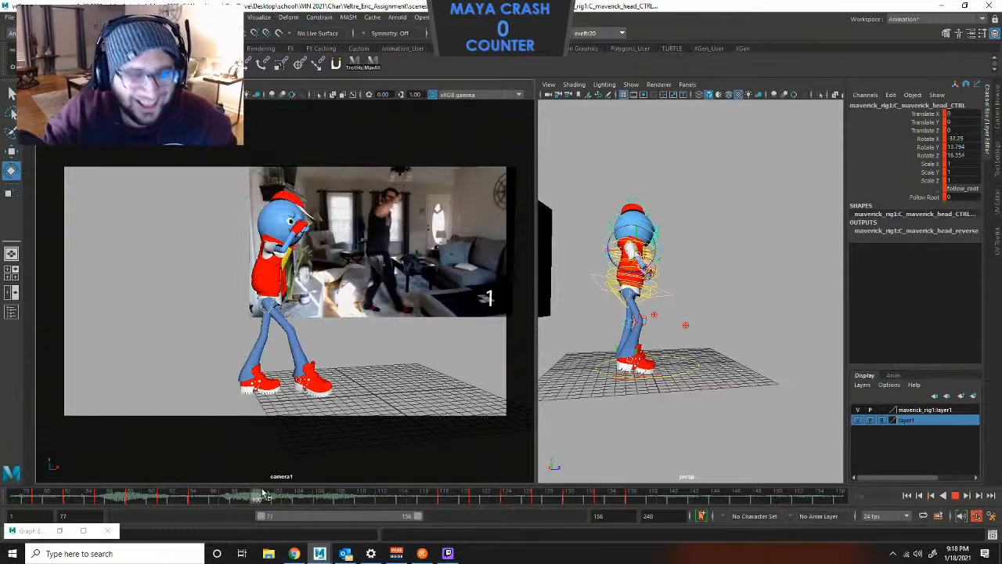
left_click(375, 498)
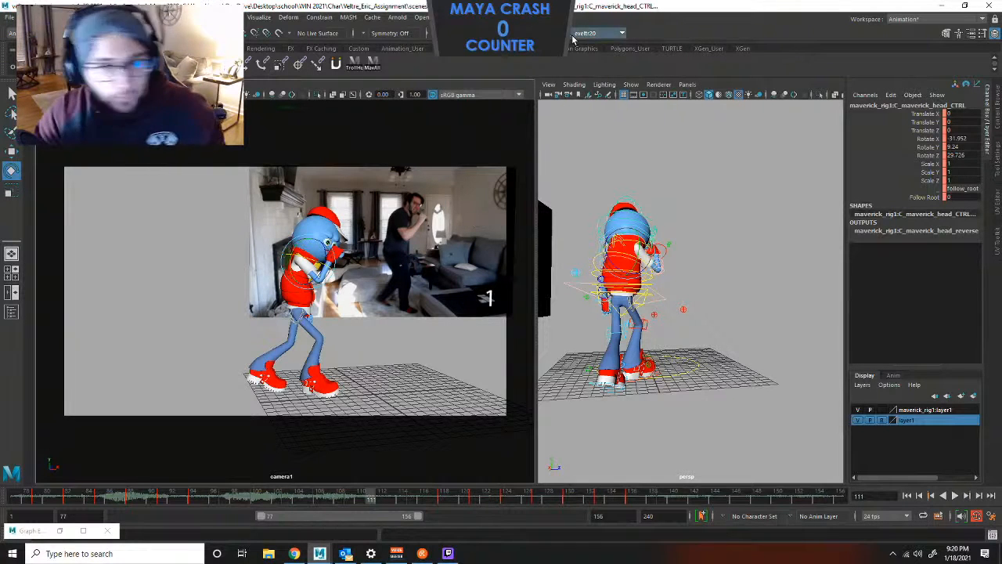
Close the Graph Editor and select the right wrist IK control in the perspective view.
left_click(59, 531)
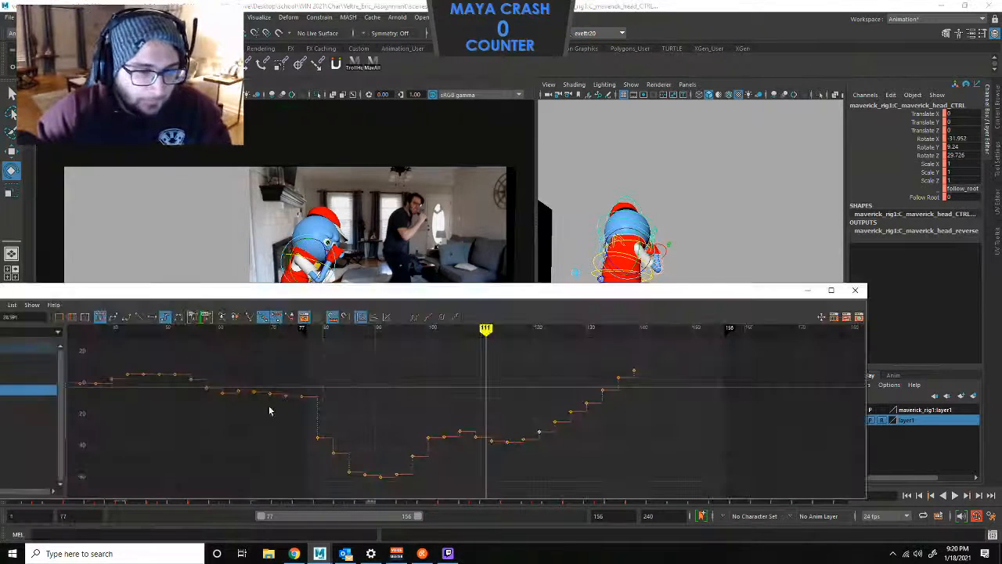
left_click(861, 291)
left_click(683, 253)
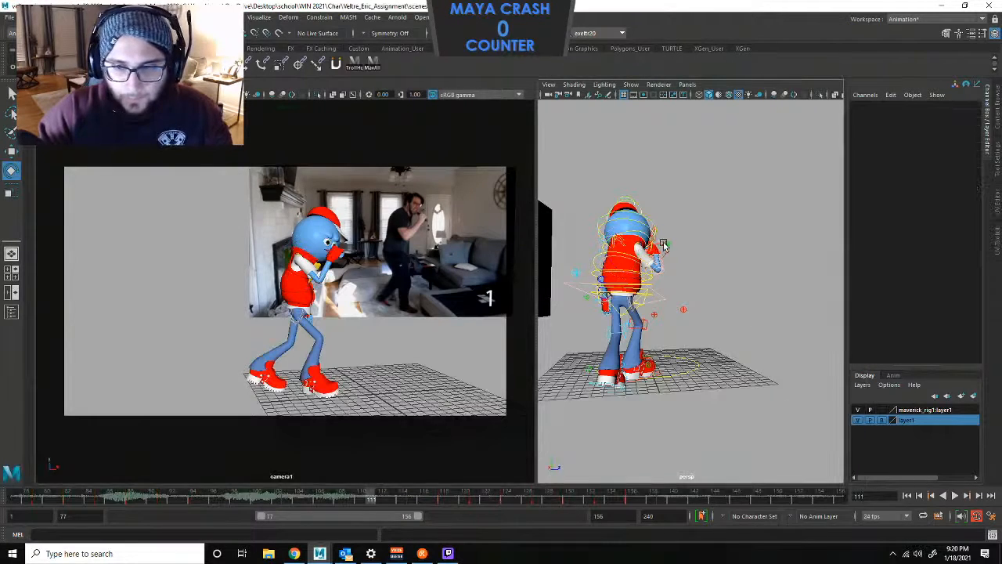
left_click(664, 245)
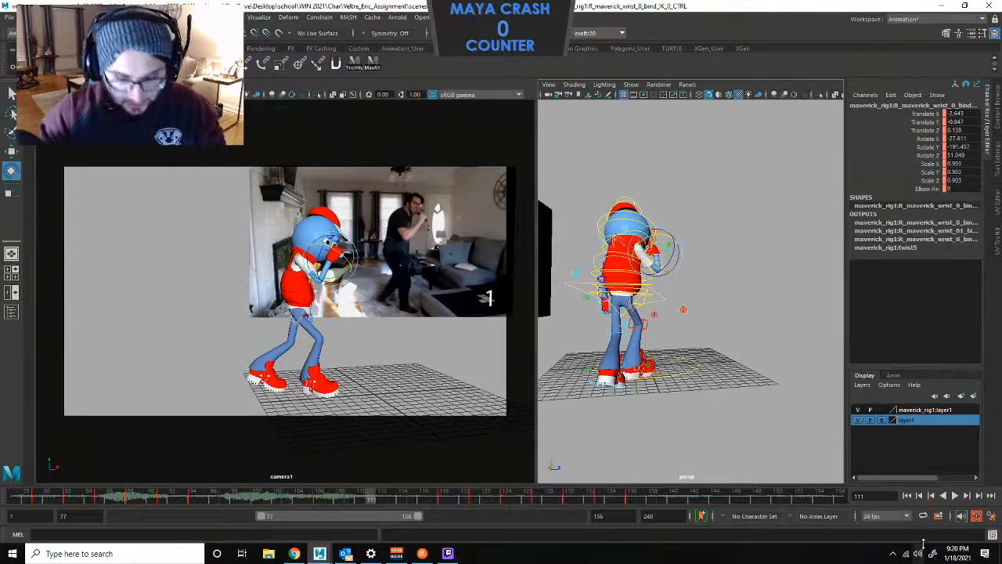
Play back the animation, then reselect the right wrist IK control at frame 97 and frame it in the perspective view.
left_click(954, 495)
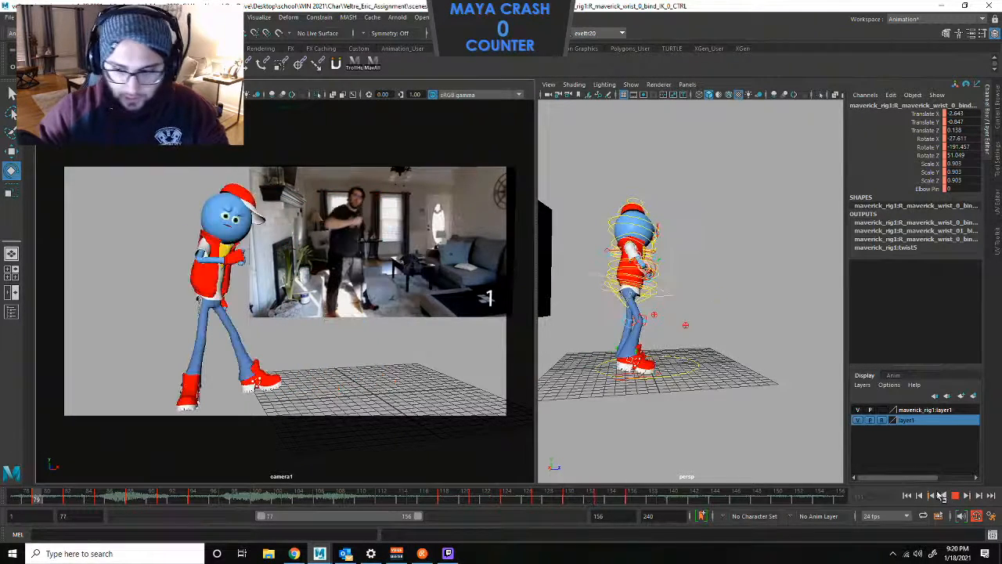
left_click(356, 440)
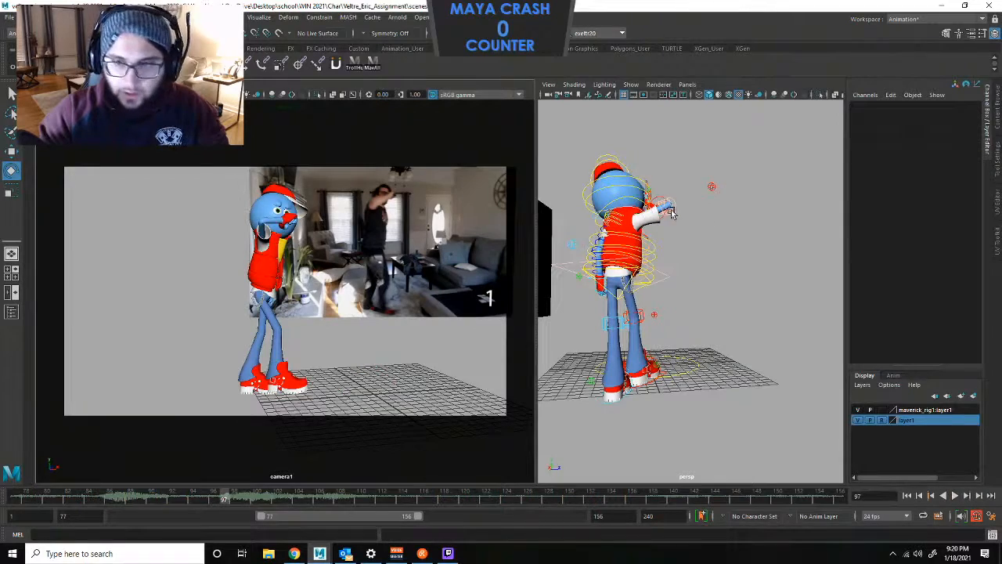
left_click(671, 220)
key("f")
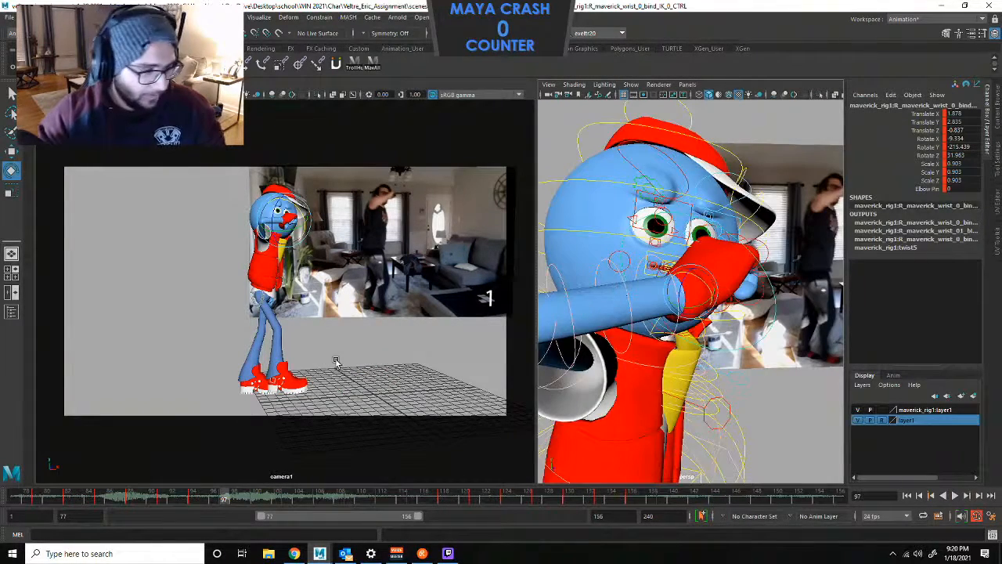
left_click(311, 312)
key("ctrl+z")
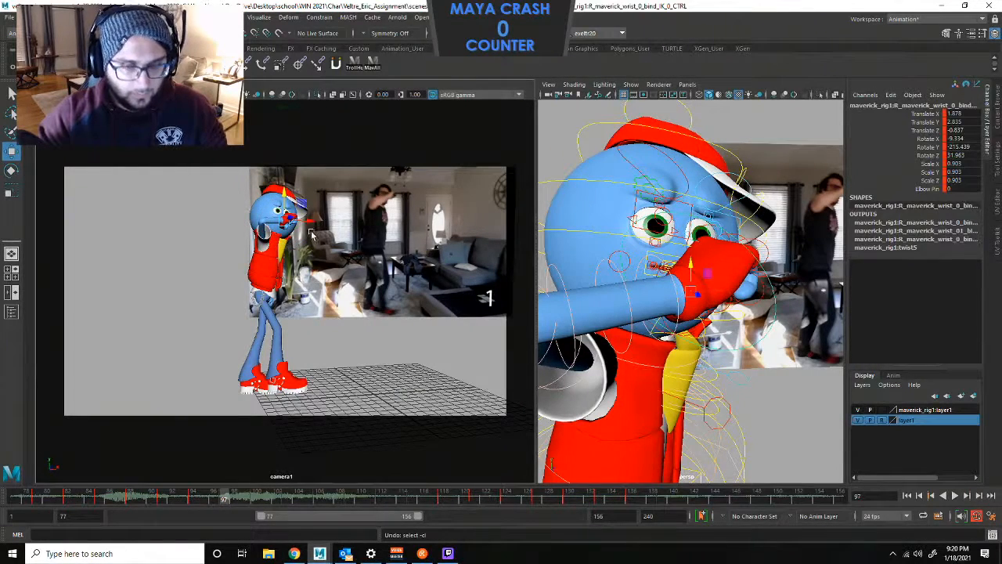
Move to frame 109 and open the Graph Editor on the right wrist control's Translate X curve.
key("alt+v")
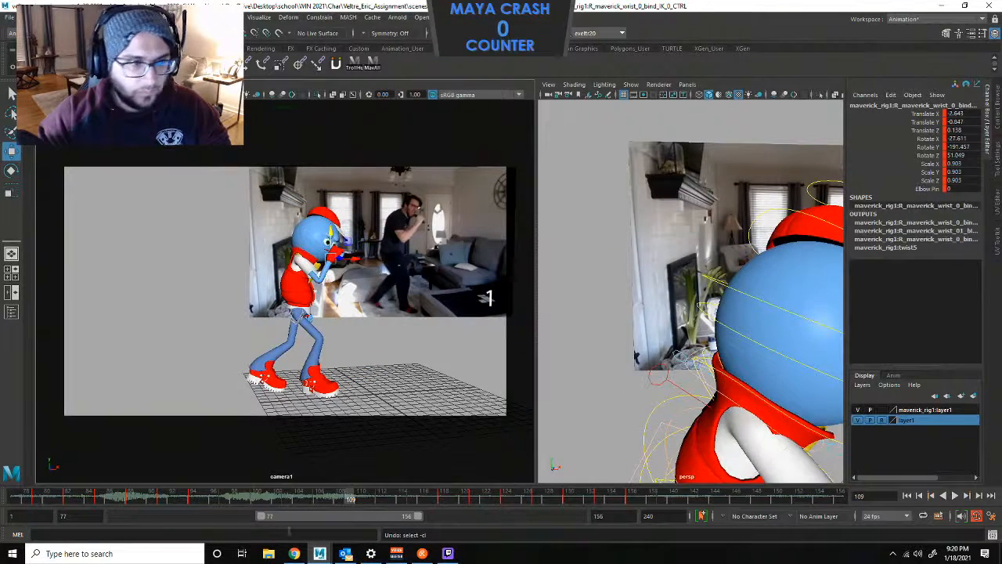
left_click(153, 17)
mouse_move(196, 72)
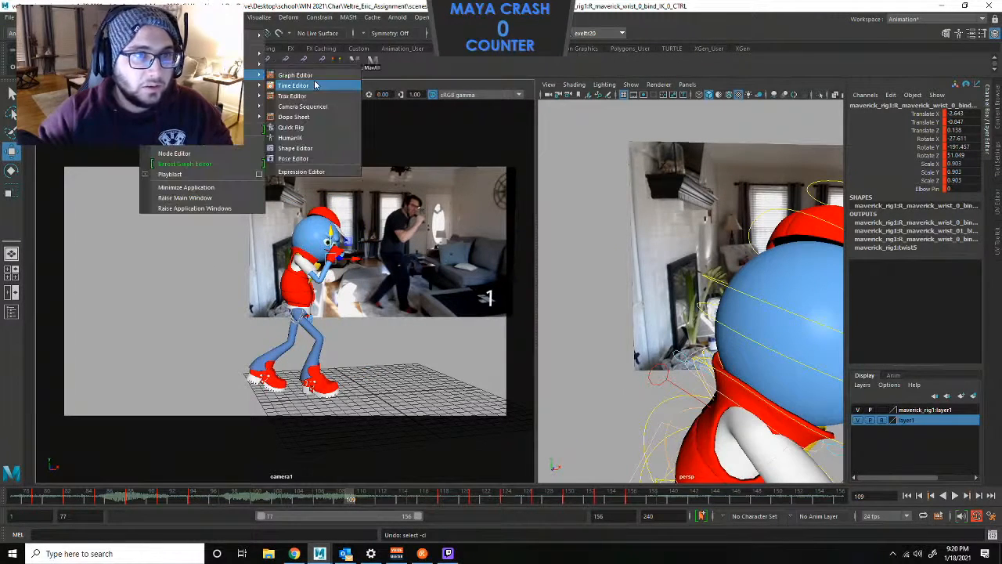
left_click(313, 74)
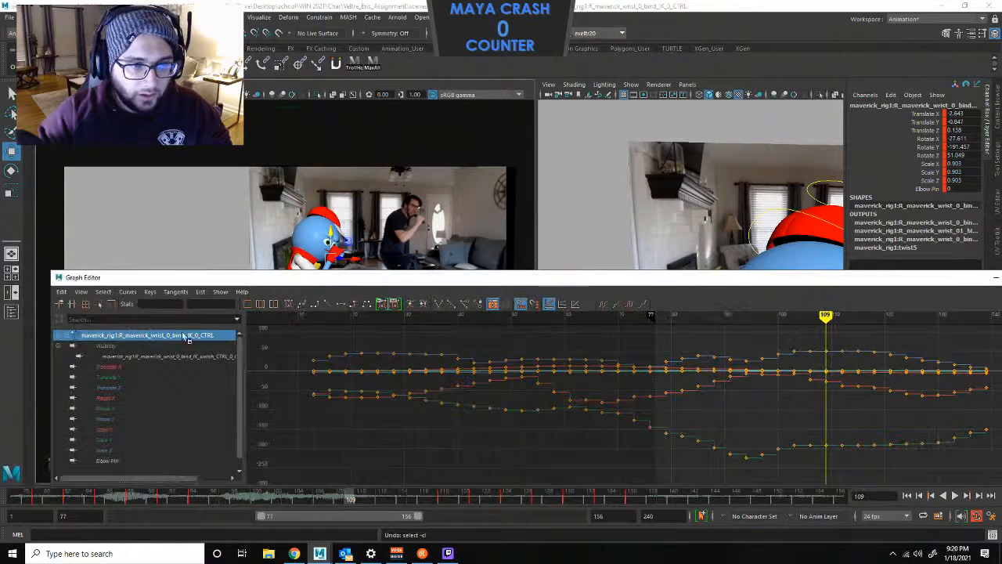
left_click_drag(362, 257, 372, 269)
key("ctrl+z")
left_click(111, 369)
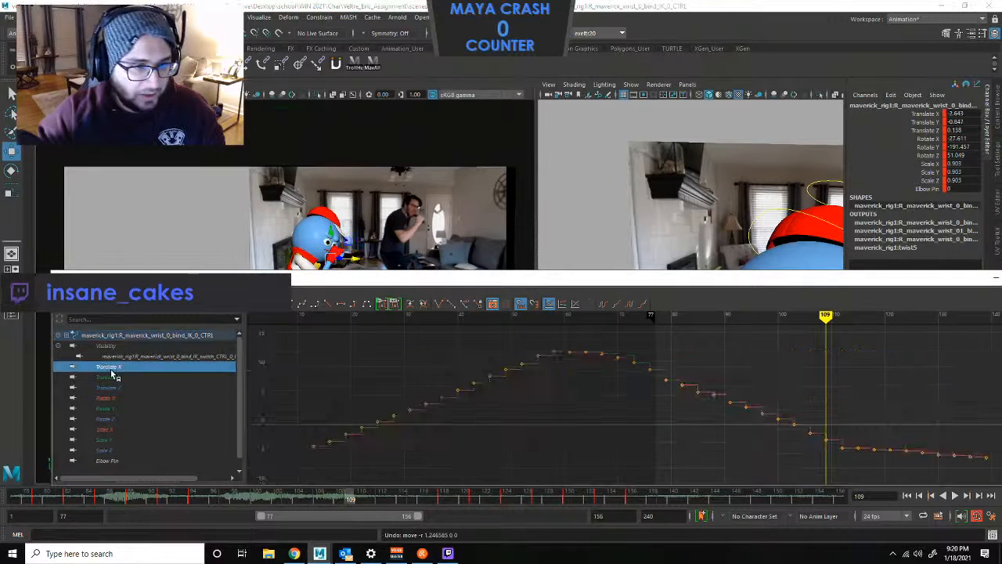
Undo the trial of auto tangents on the wrist's translate curves and examine Translate X, Y and Z together around frame 109.
left_click(108, 387, "shift")
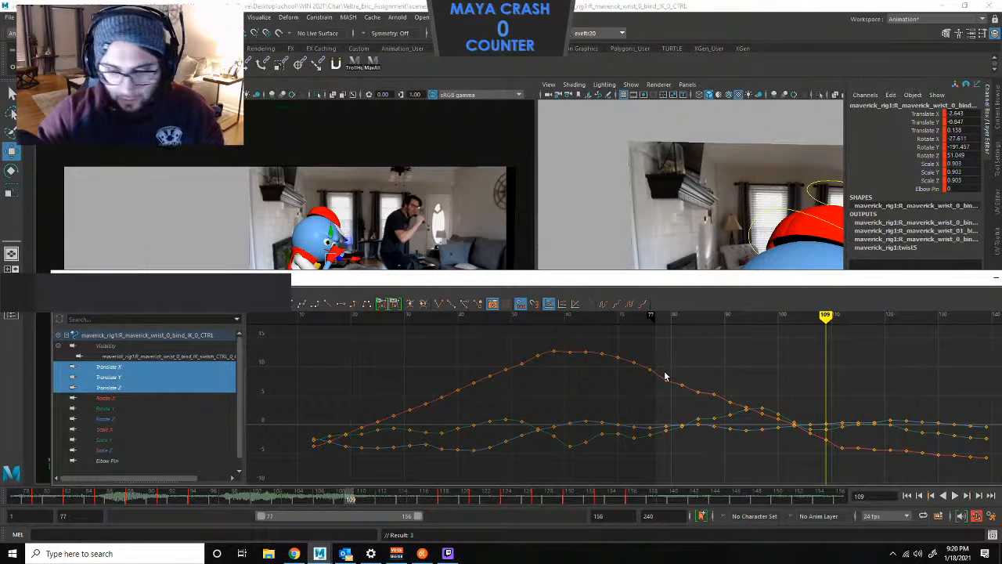
key("ctrl+z")
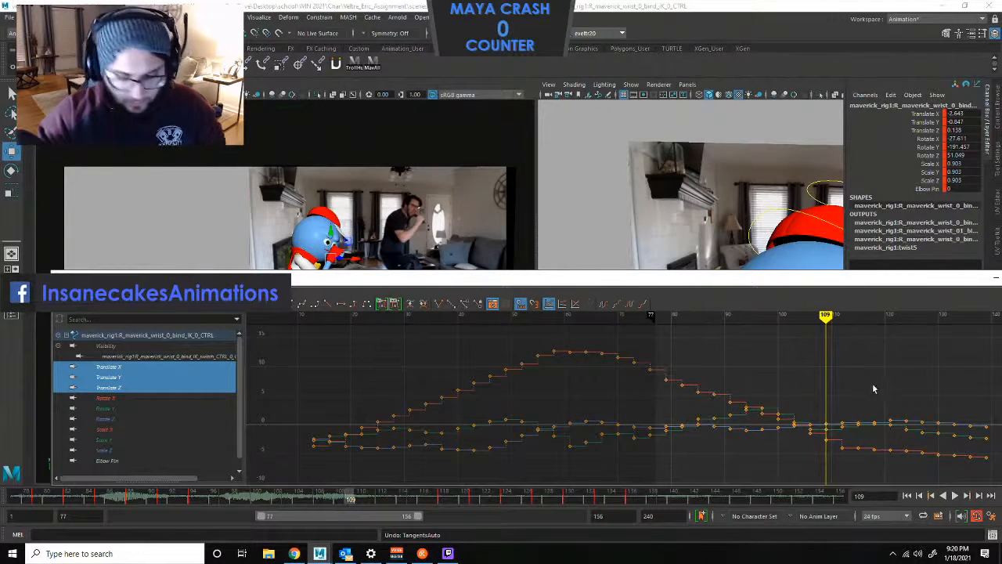
left_click_drag(793, 278, 575, 254)
right_click_drag(606, 321, 634, 376, "alt")
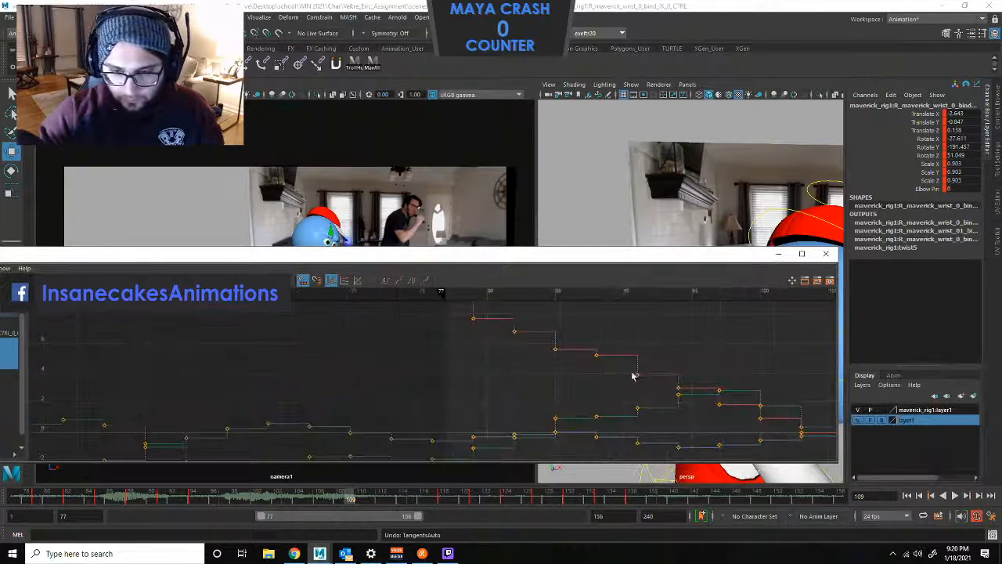
middle_click_drag(693, 364, 452, 350, "alt")
scroll(508, 330, "down", 4)
scroll(507, 335, "up", 4)
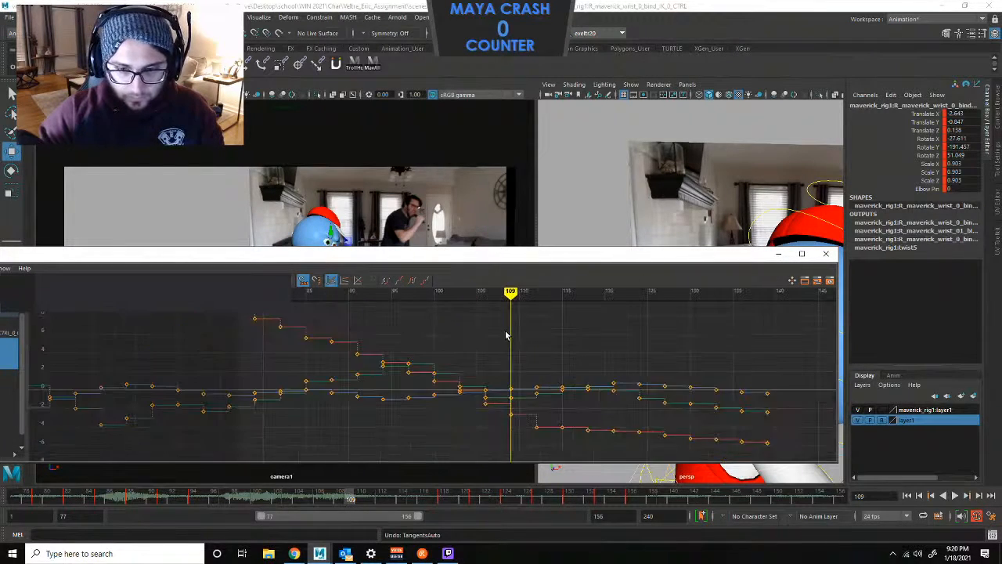
middle_click_drag(575, 362, 698, 342, "alt")
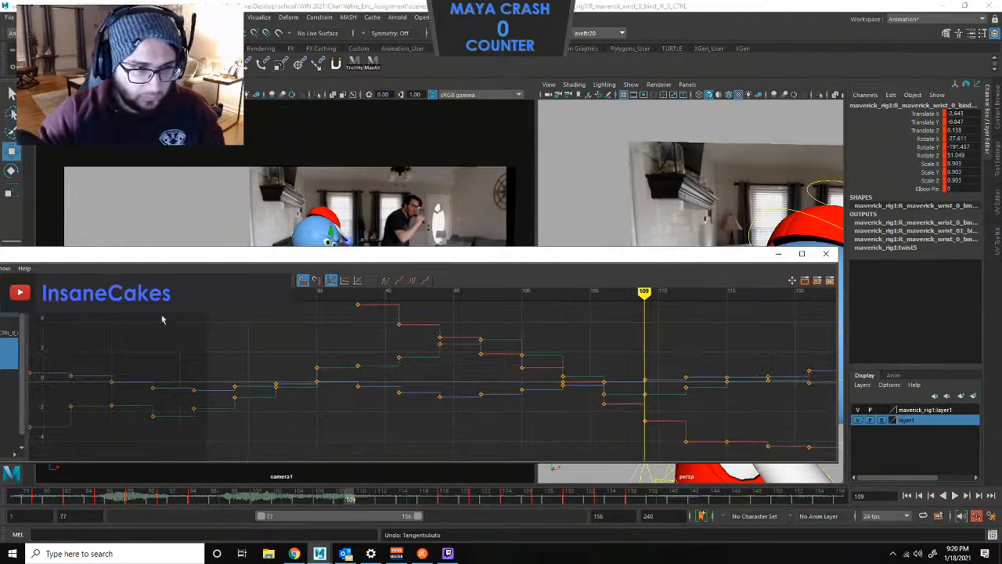
Isolate the right wrist's Translate X curve and examine its keys around frame 109.
left_click_drag(171, 257, 372, 280)
left_click(101, 369)
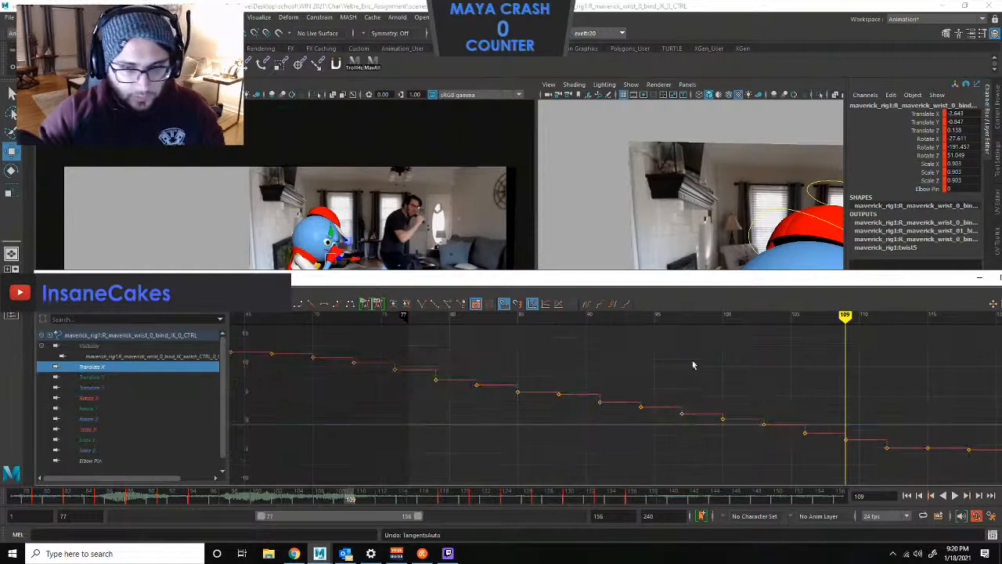
scroll(744, 380, "down", 4)
middle_click_drag(822, 380, 664, 353, "alt")
Lower the right wrist's Translate Y key at frame 109 to -1.06.
left_click(118, 378)
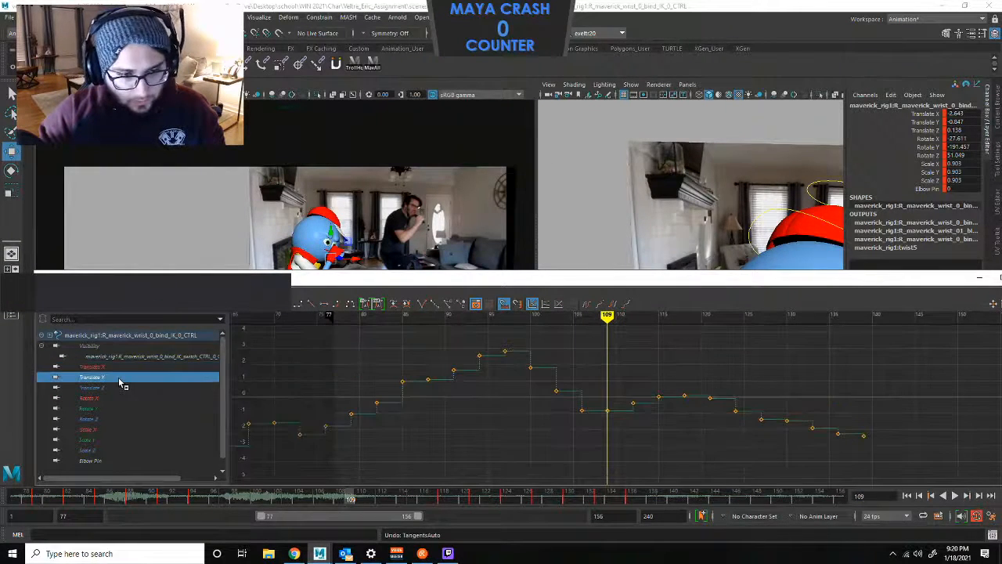
left_click(608, 409)
middle_click_drag(625, 374, 627, 374, "shift")
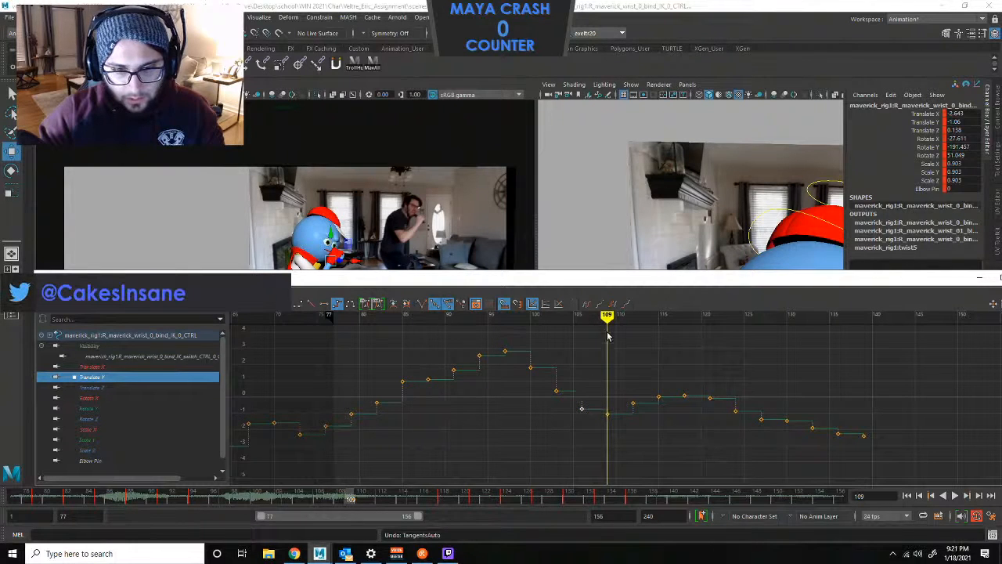
Check the right wrist's Translate Z and X curves at frame 111 and minimize the Graph Editor.
mouse_move(608, 337)
left_mouse_down()
mouse_move(512, 343)
mouse_move(796, 349)
mouse_move(580, 340)
mouse_move(632, 343)
mouse_move(530, 315)
mouse_move(588, 315)
mouse_move(490, 329)
mouse_move(720, 329)
mouse_move(508, 329)
mouse_move(627, 337)
left_mouse_up()
left_click(111, 388)
left_click(125, 368, "ctrl")
left_click(979, 277)
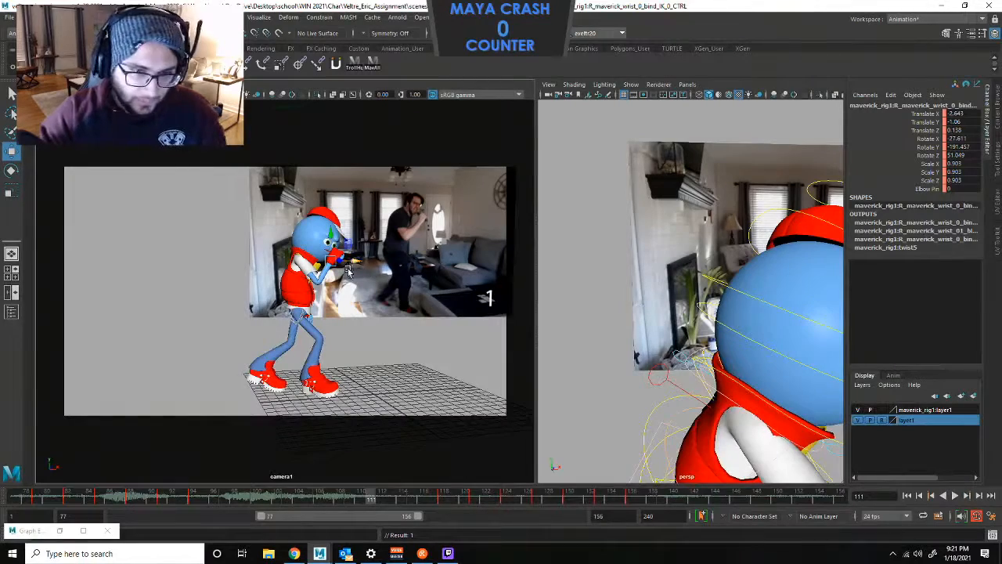
Step back and forth through the right wrist's keys between frames 103 and 118, comparing the hand's path with the video reference.
key("comma")
key("comma")
key("comma")
key("comma")
key("comma")
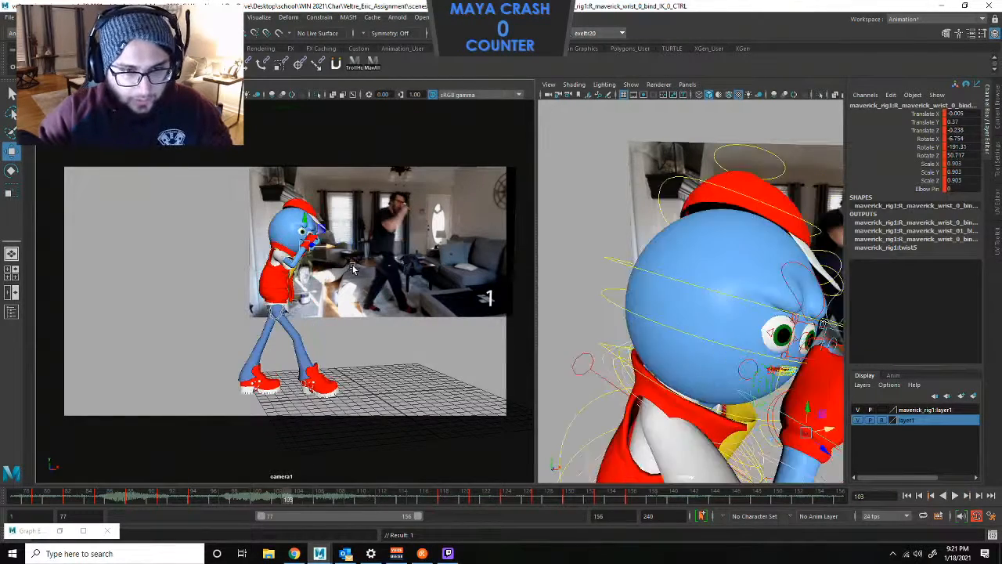
key("period")
key("period")
key("period")
key("period")
key("period")
key("period")
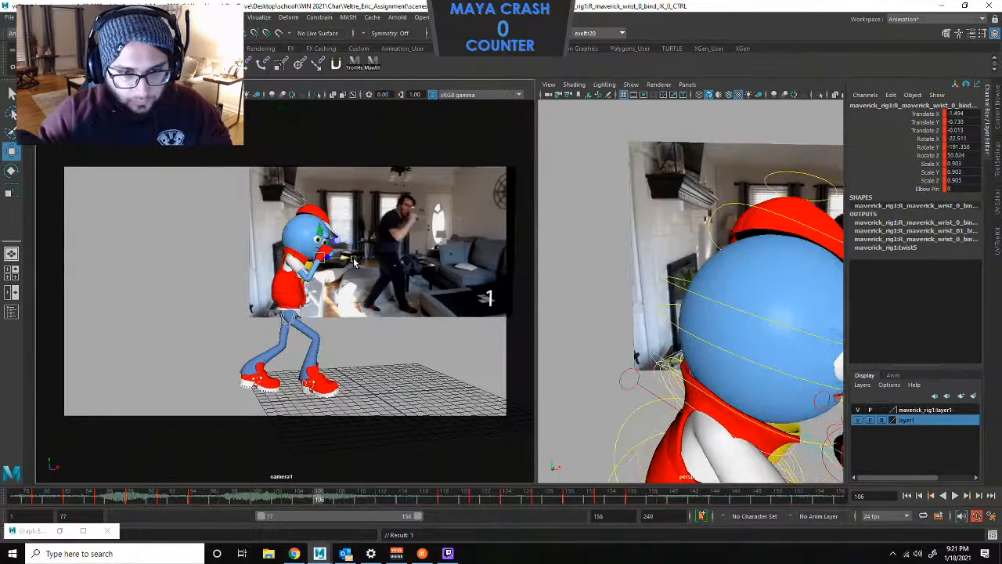
key("comma")
key("period")
key("period")
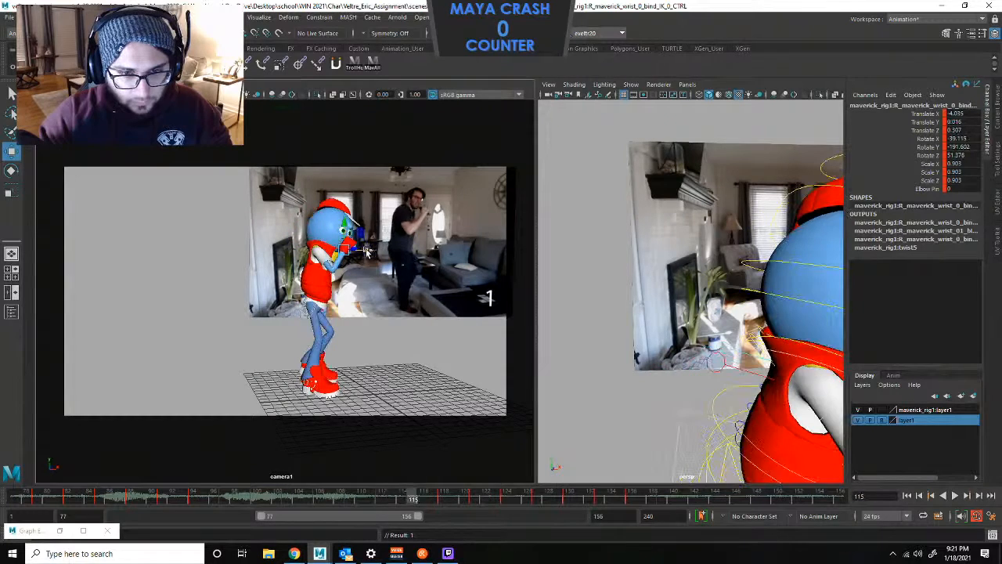
key("comma")
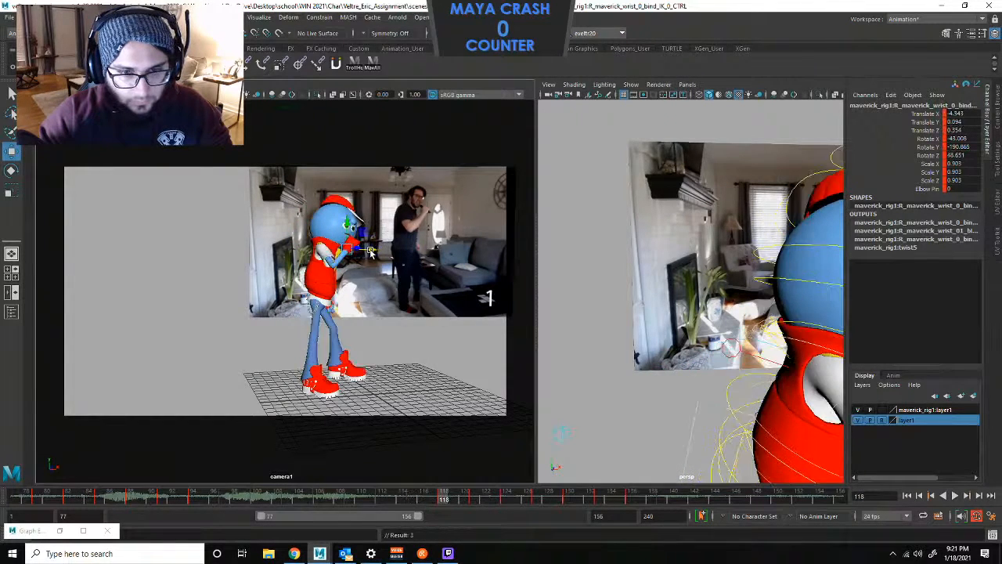
key("period")
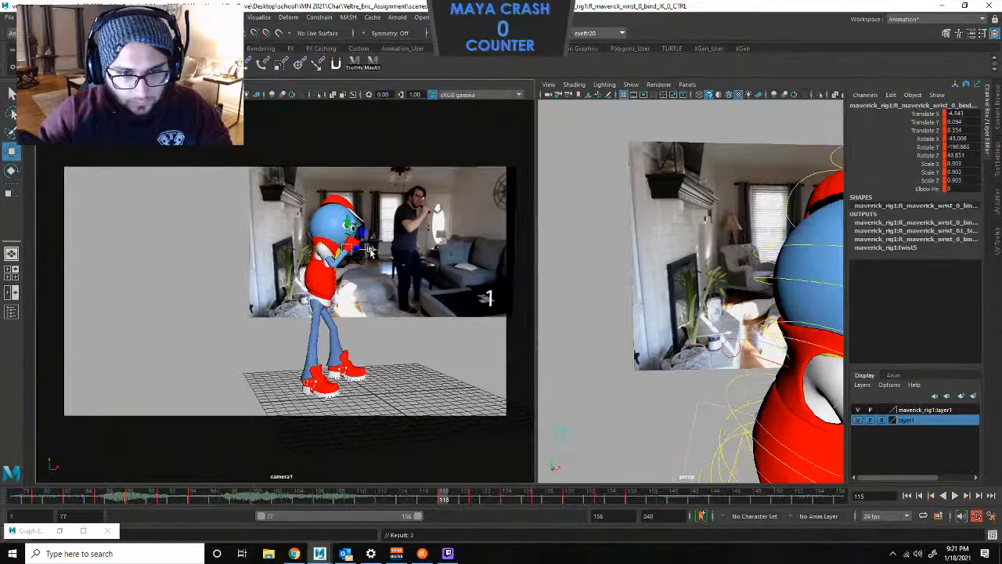
At frame 121, nudge the right wrist control along its X axis to a Translate X of about -4.472.
key("period")
key("period")
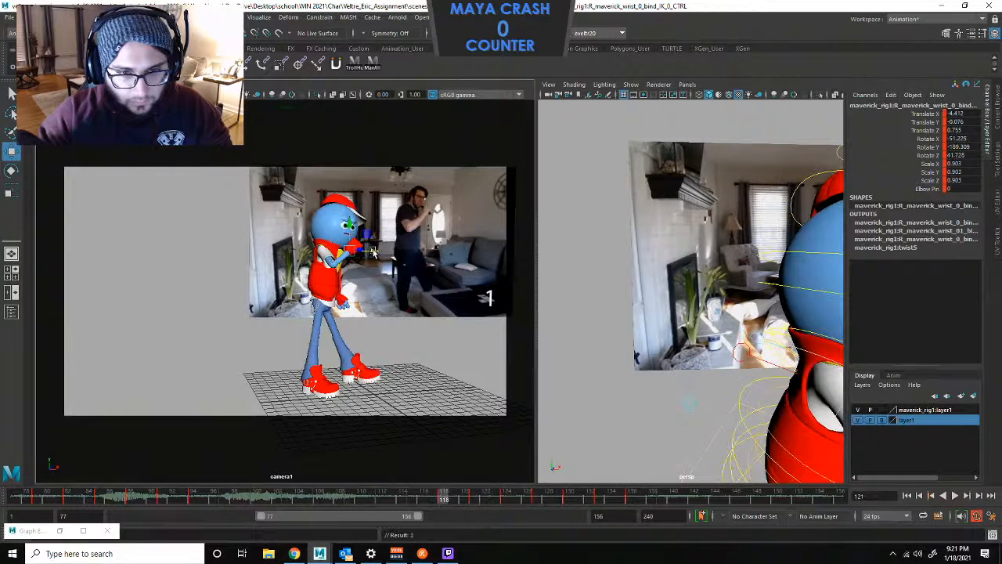
left_click_drag(372, 249, 374, 249)
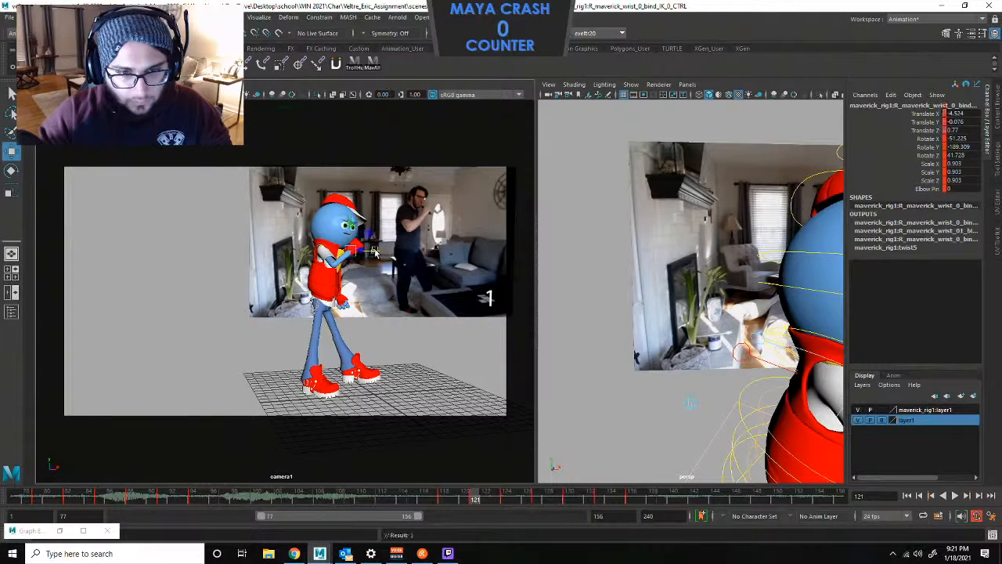
Step through the right wrist's keys from frame 124 to frame 136 to check the hand's spacing against the video reference.
key("period")
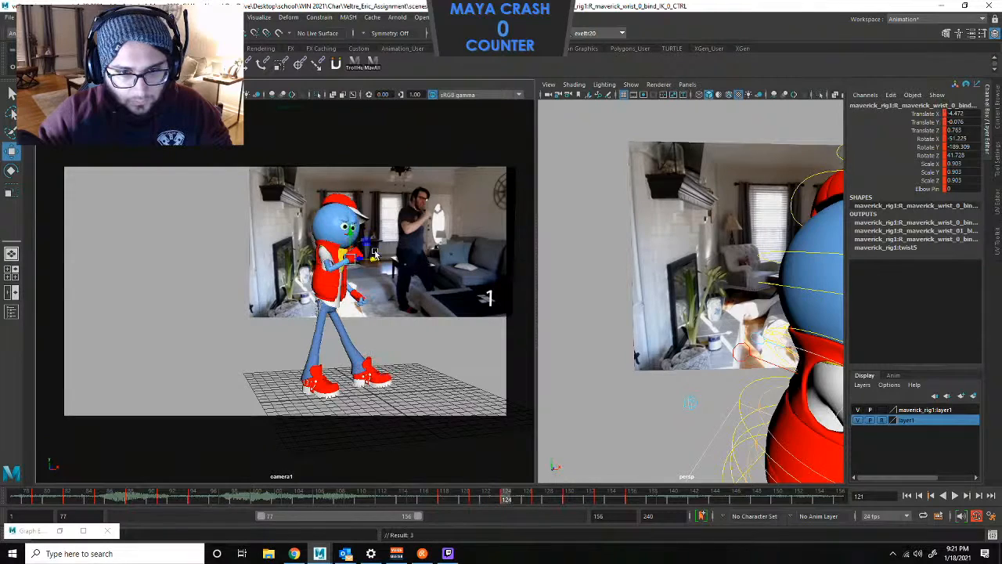
key("comma")
key("comma")
key("comma")
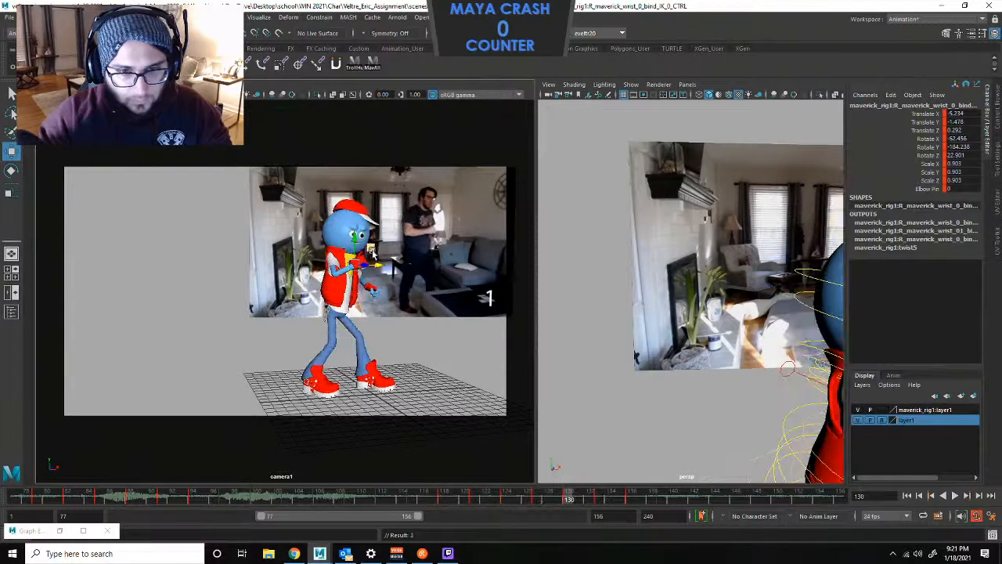
key("period")
key("period")
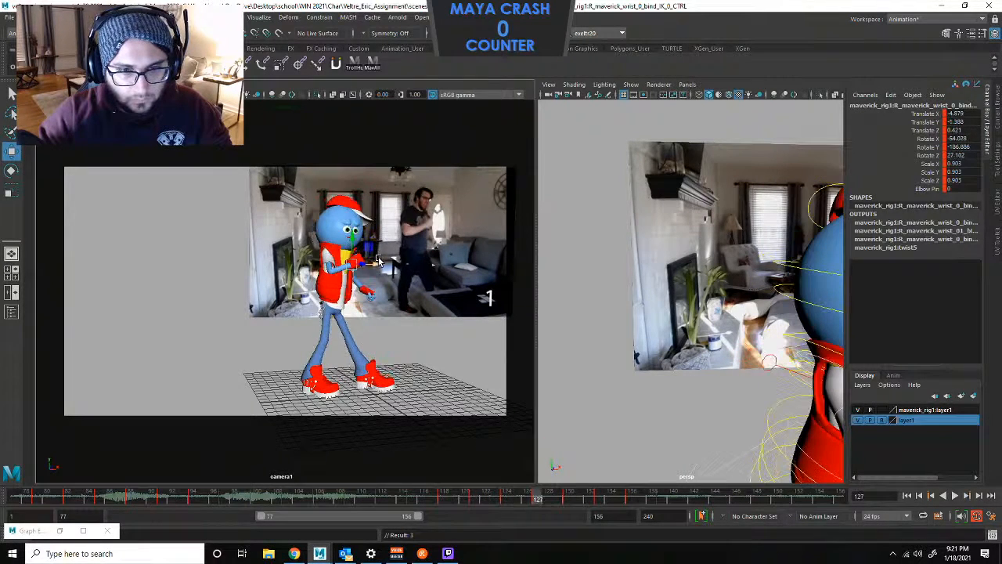
key("period")
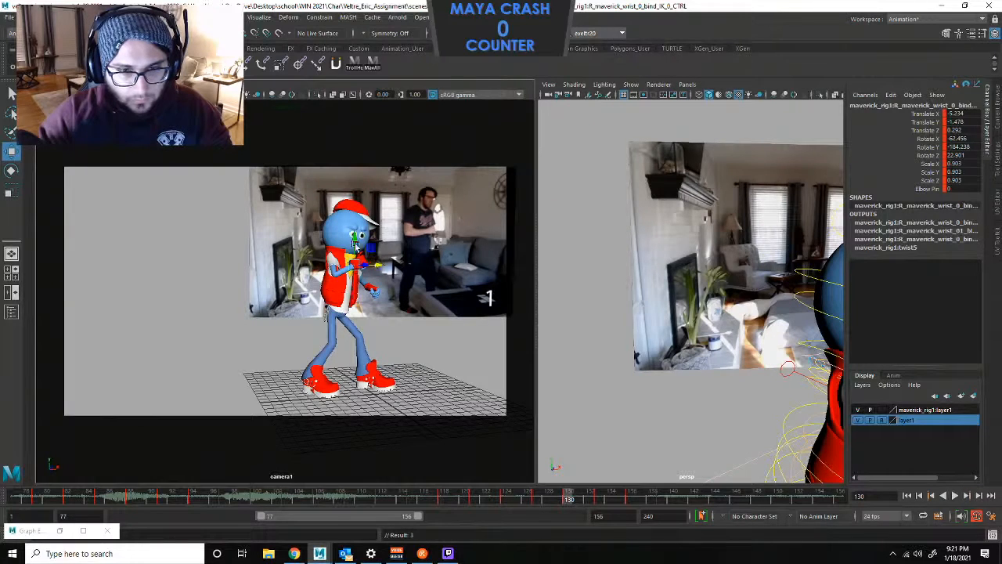
key("period")
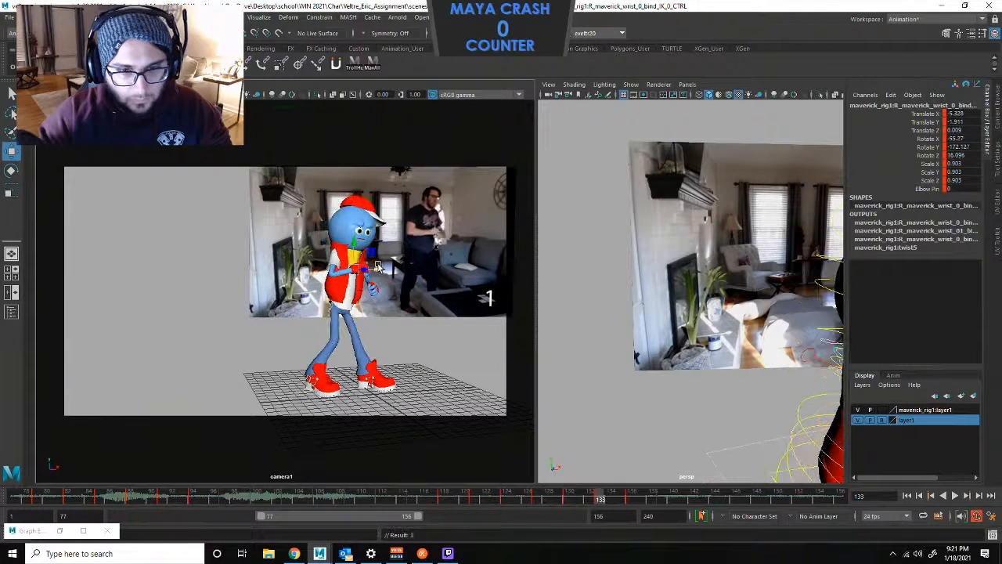
key("period")
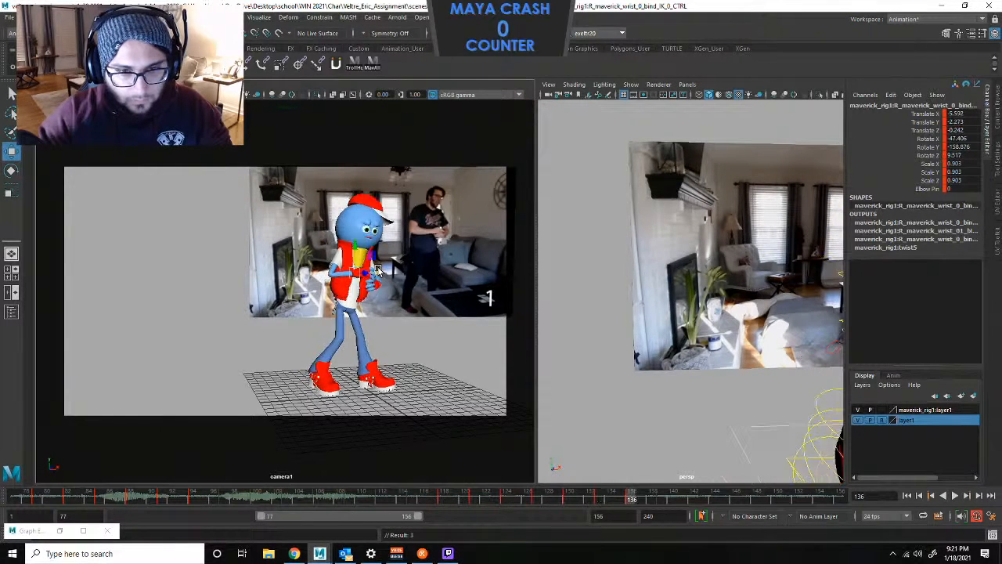
At frame 133, nudge the right wrist control to a Translate X of about -5.677, key it, and continue to frame 139.
key("comma")
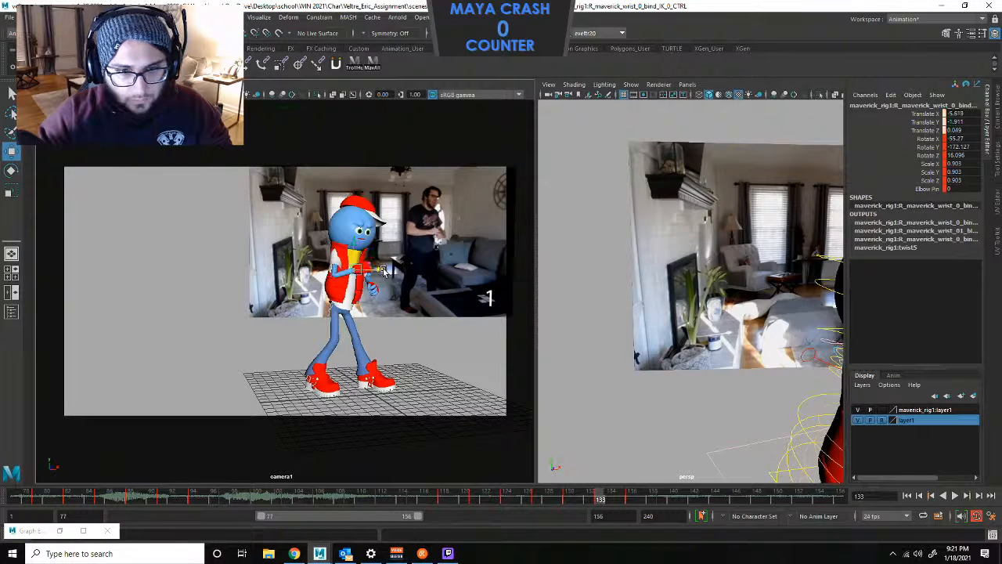
key("period")
key("period")
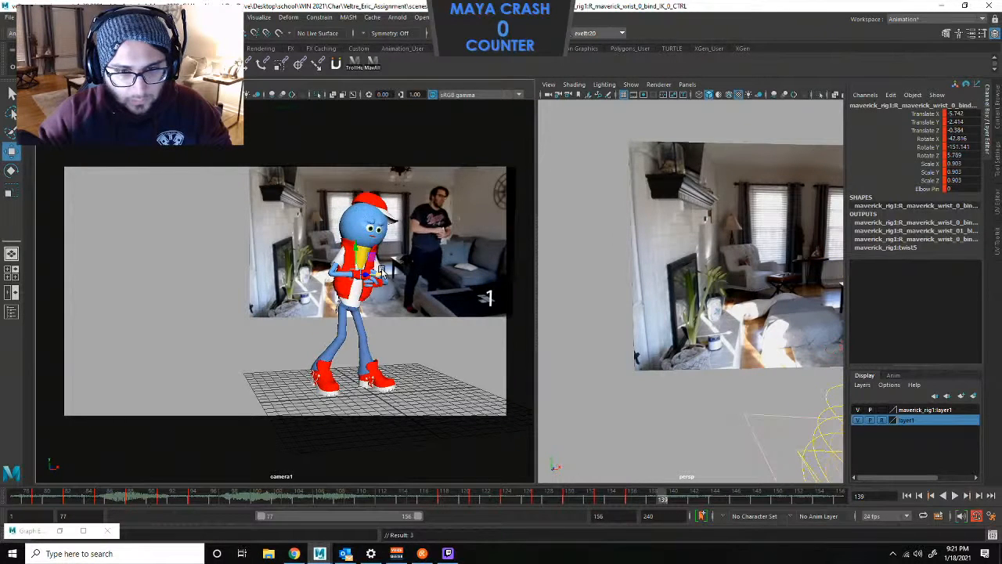
Play back the shot and step between frames 124 and 127 to compare the right hand's motion with the video reference.
key("alt+v")
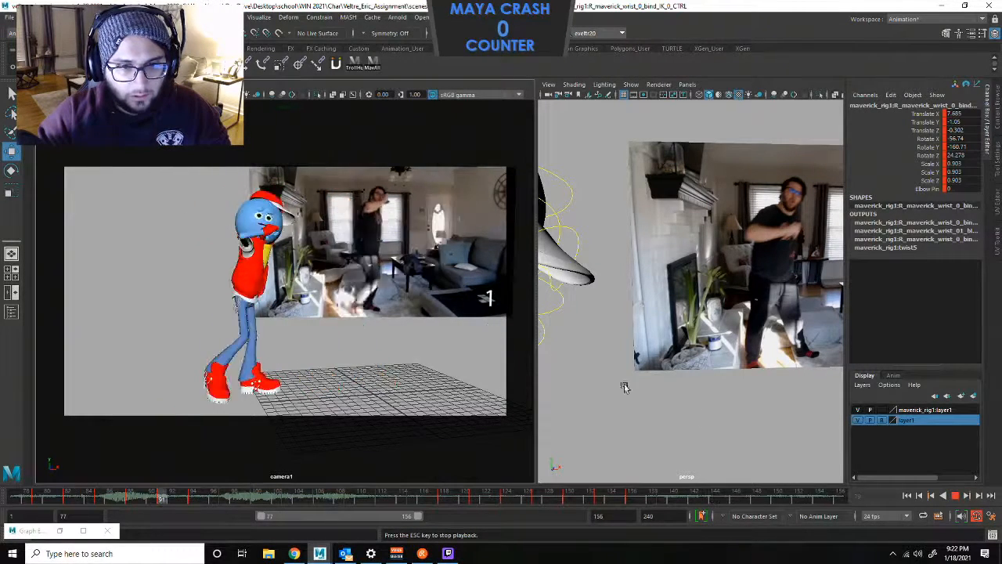
key("Escape")
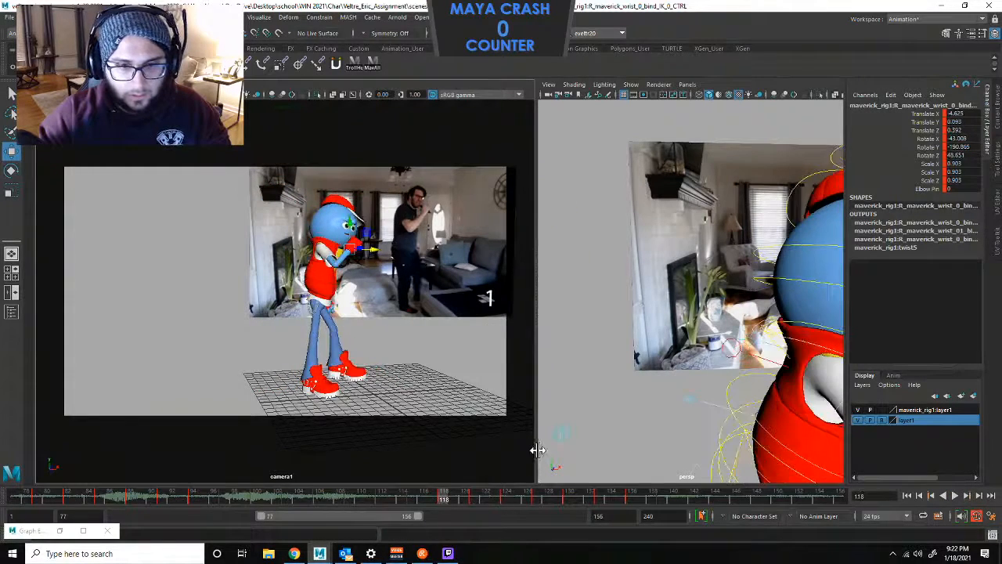
key("alt+v")
key("Escape")
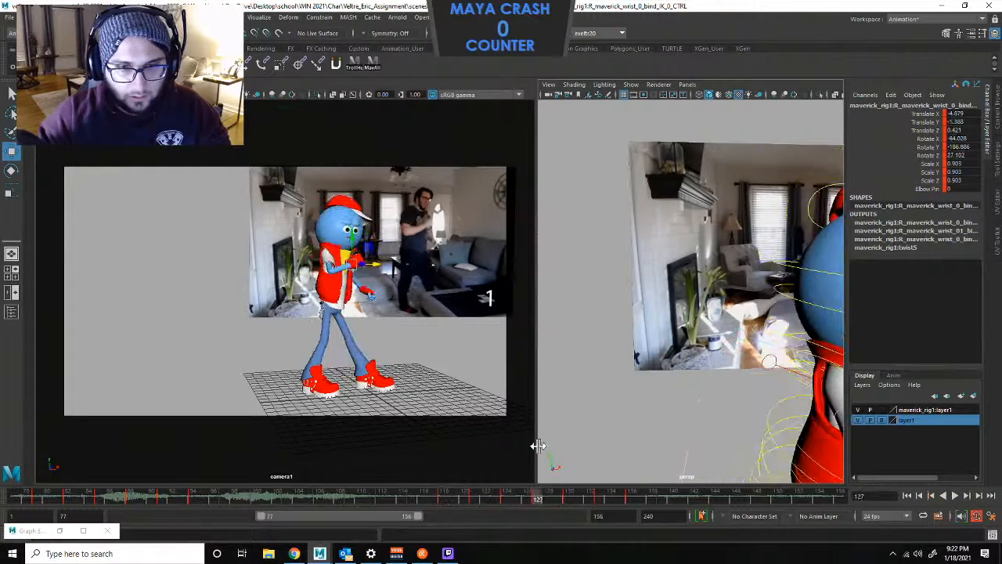
key("alt+comma")
key("alt+comma")
key("alt+comma")
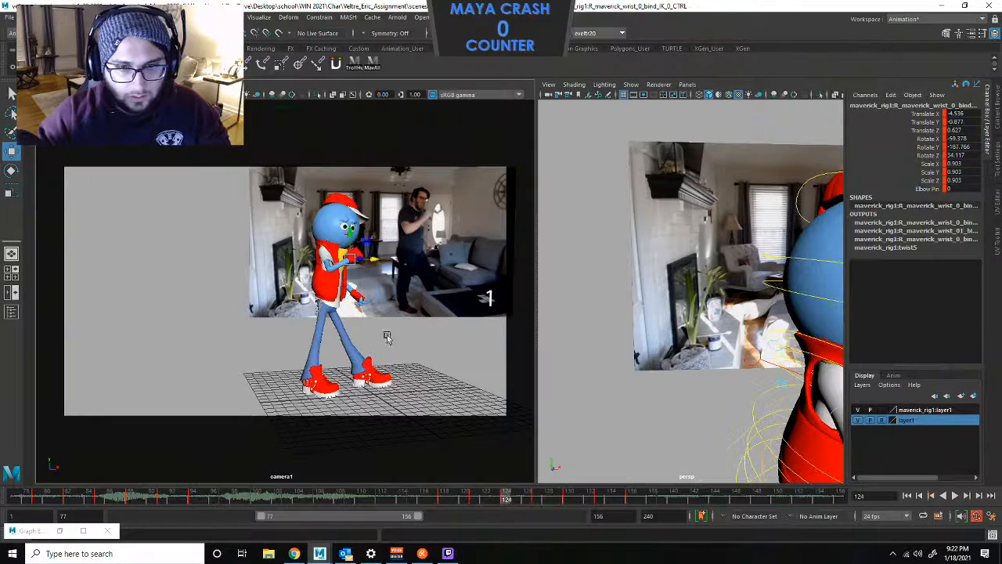
key("alt+period")
key("alt+period")
key("alt+period")
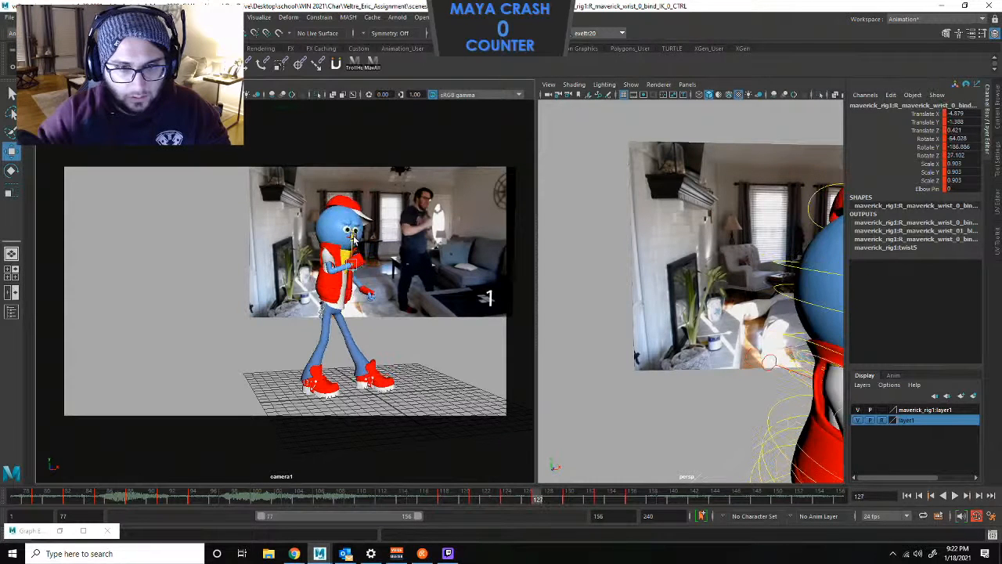
Adjust the right wrist control's translation at frame 130 to smooth its arc, and continue to its key at frame 133.
key("alt+period")
key("alt+period")
key("alt+period")
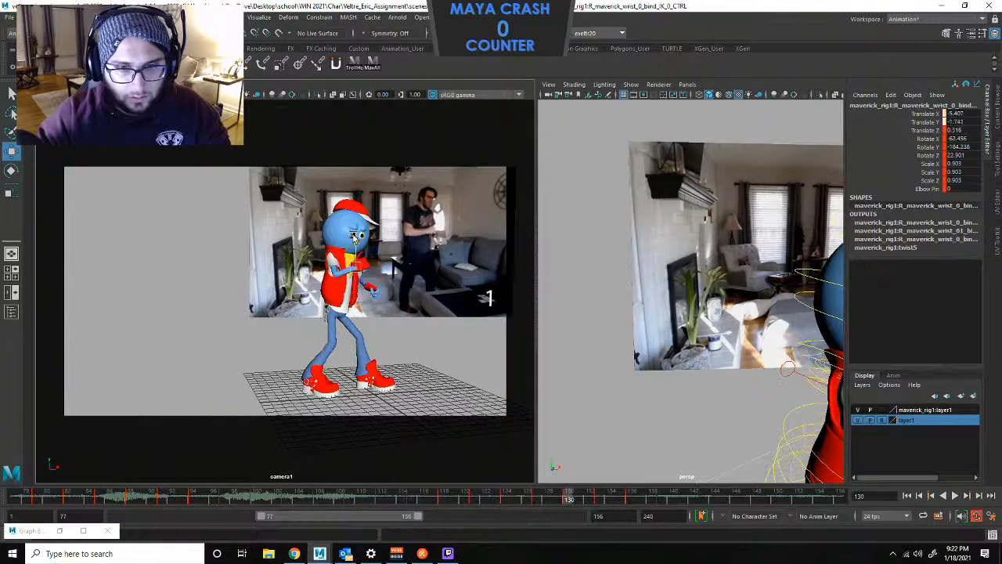
key("alt+period")
key("alt+period")
key("alt+period")
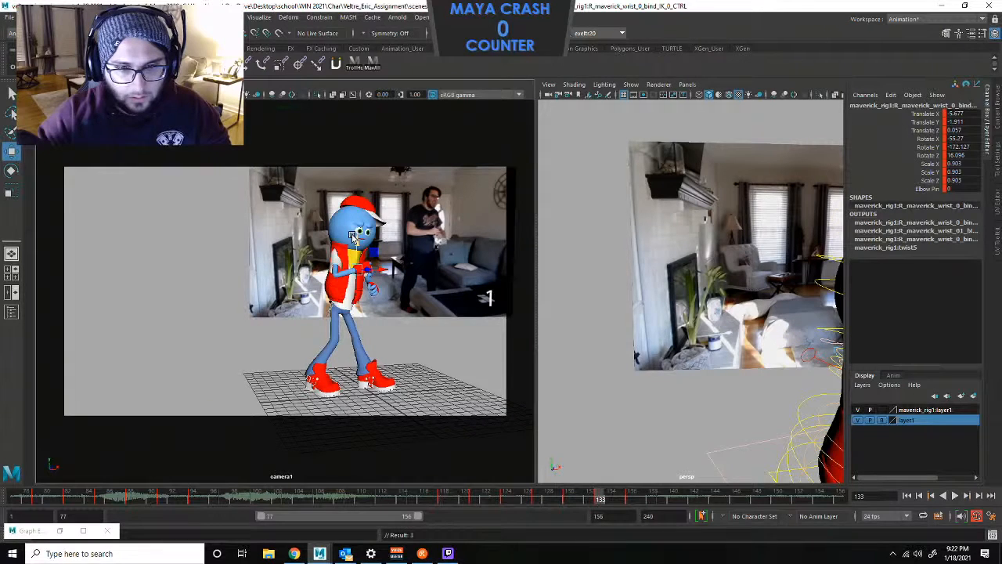
At frame 136, lower the right wrist control to a Translate Y of about -2.379, key it, and review the motion in playback.
middle_click_drag(353, 238, 354, 247)
key("shift+w")
key("period")
key("shift+w")
key("period")
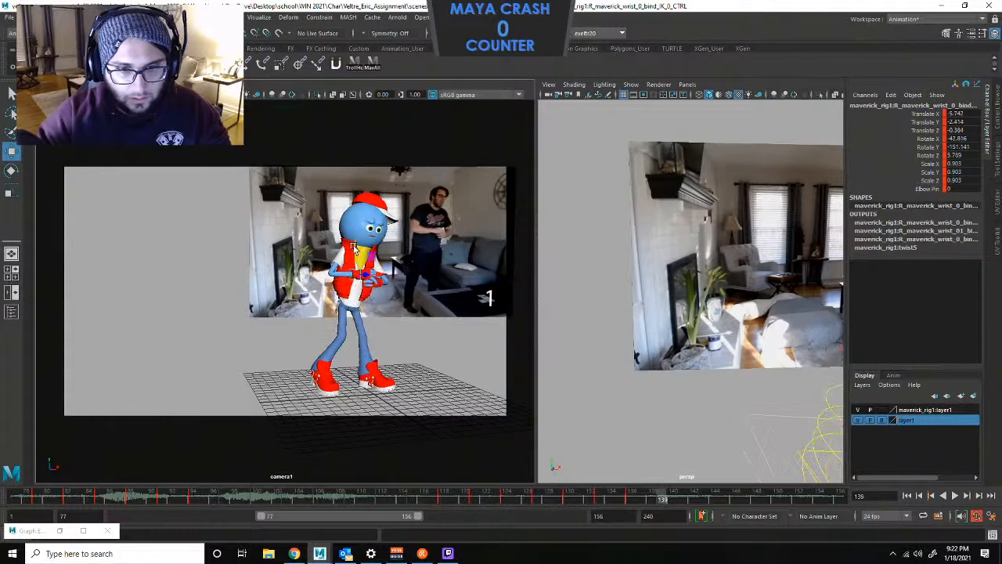
key("comma")
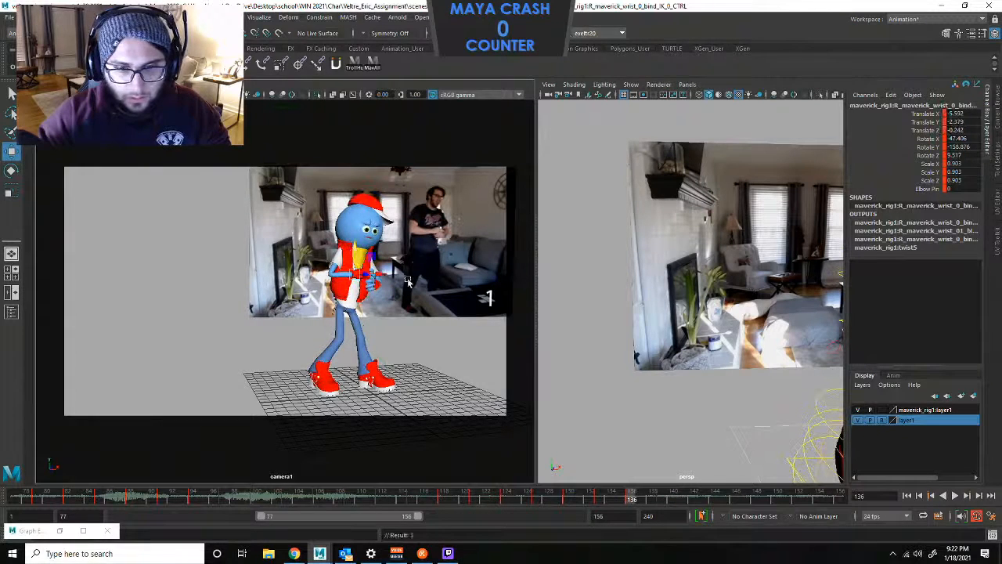
left_click(955, 496)
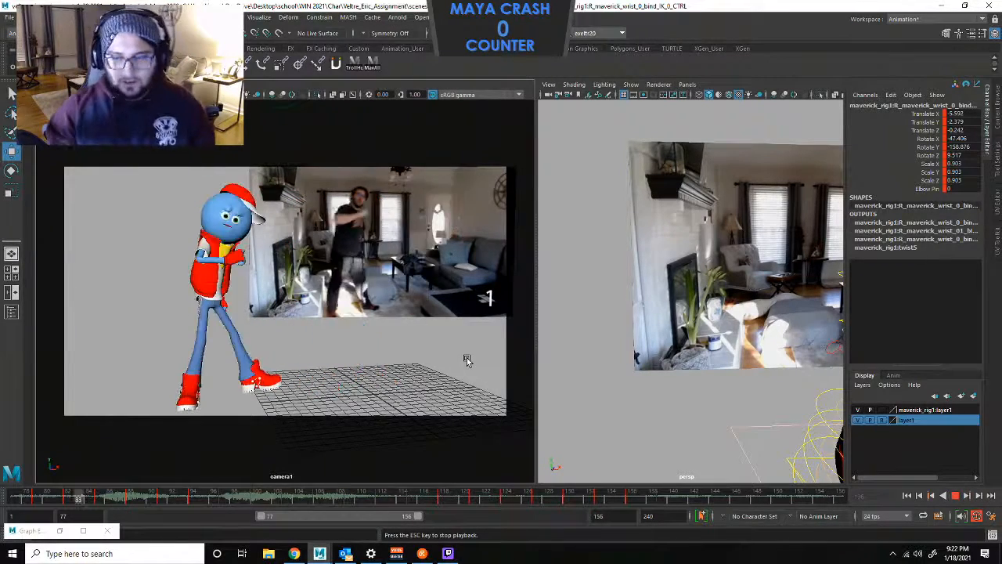
key("Escape")
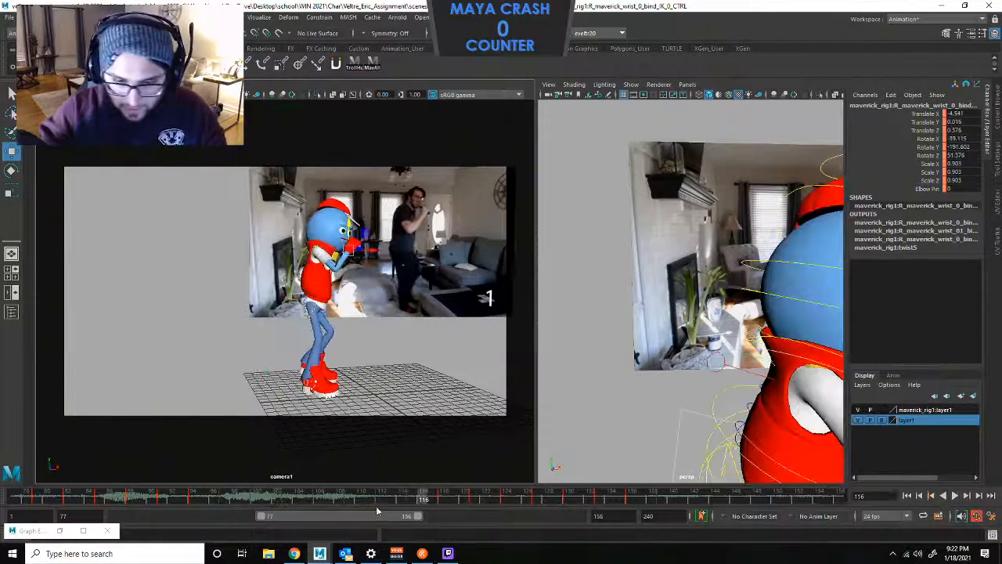
Extend the playback range to frames 1 through 240 and go to frame 228.
left_click_drag(264, 518, 117, 517)
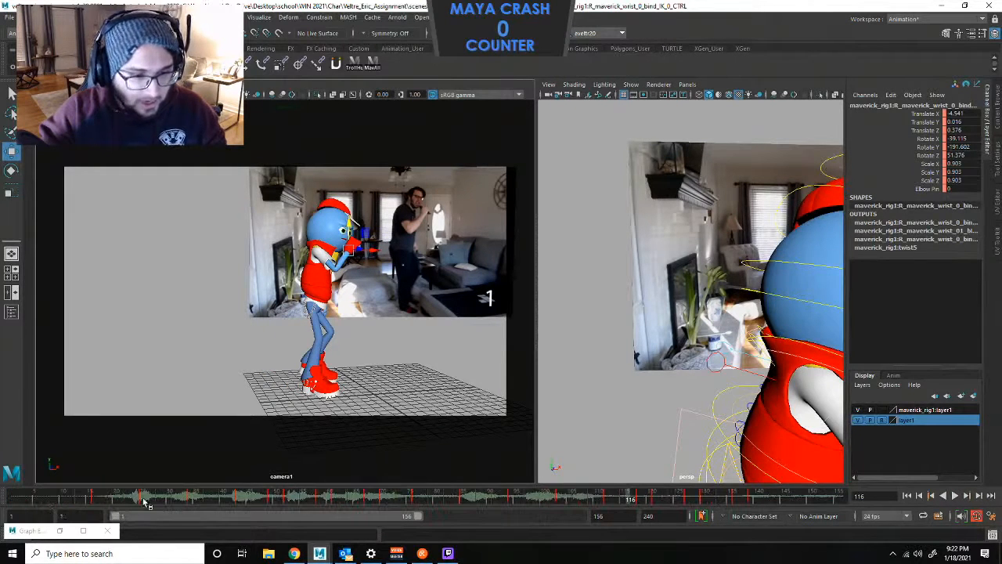
left_click_drag(420, 516, 603, 529)
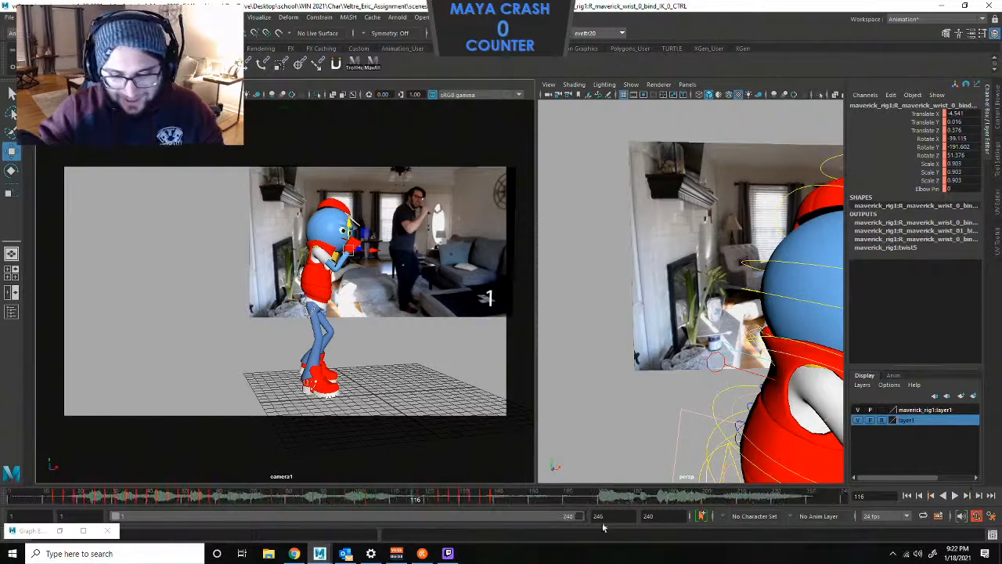
left_click(804, 498)
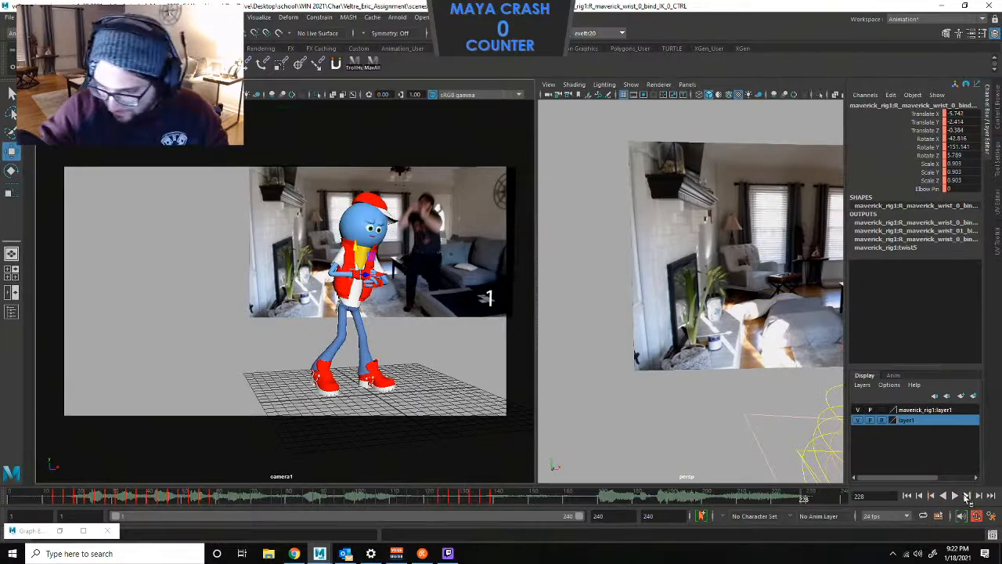
Zoom the perspective view out to show the whole character and select all of its rig controls.
right_click_drag(746, 427, 694, 383, "alt")
left_click_drag(695, 383, 776, 381, "alt")
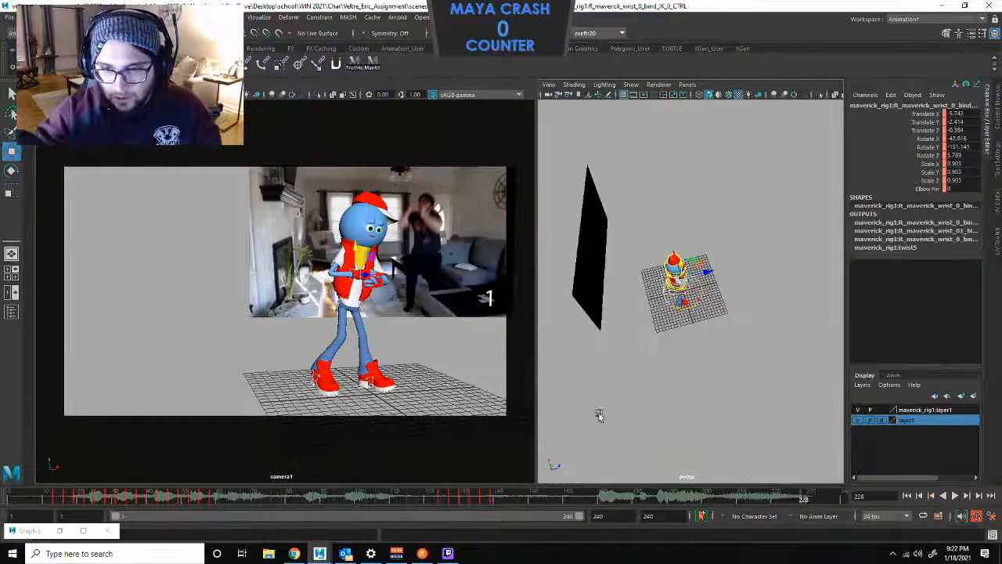
left_click_drag(599, 415, 610, 434)
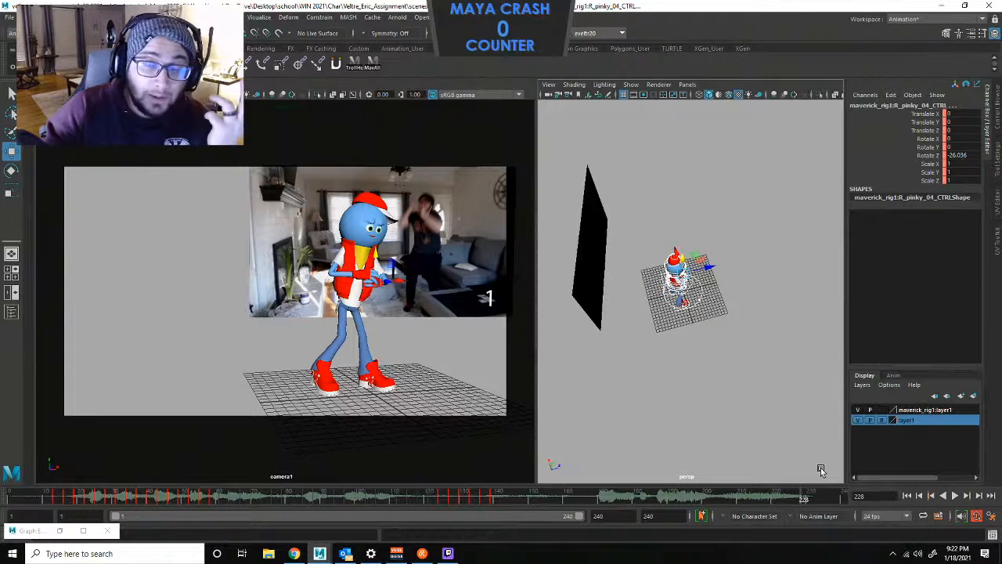
Play the full frame range, replaying earlier sections, to compare the character's animation with the video reference.
left_click(954, 494)
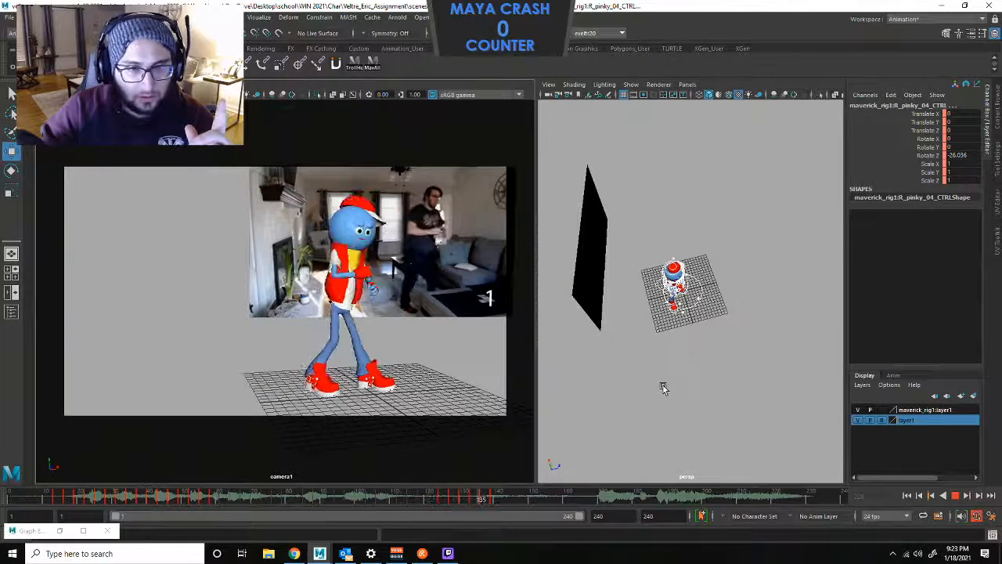
left_click(342, 495)
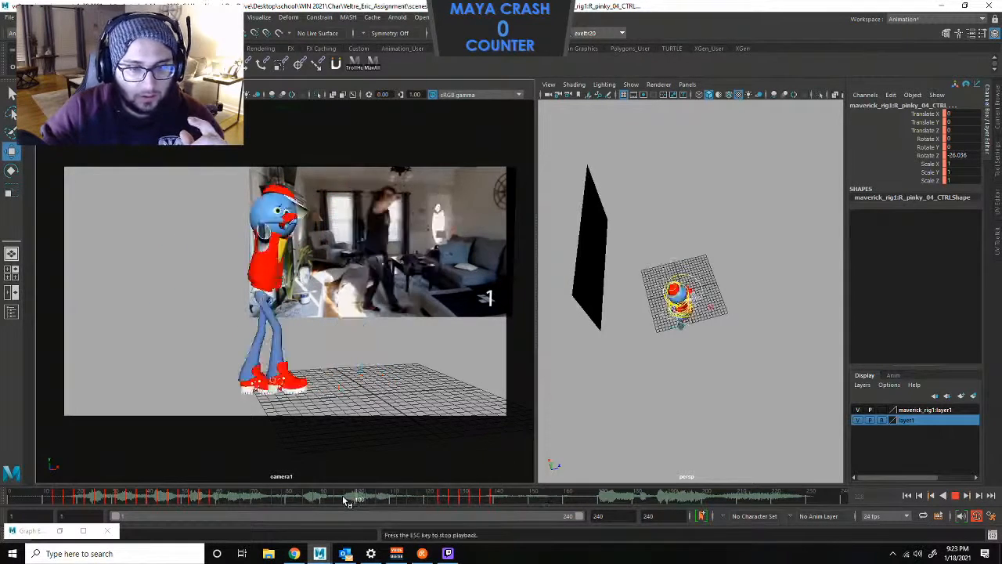
left_click(278, 497)
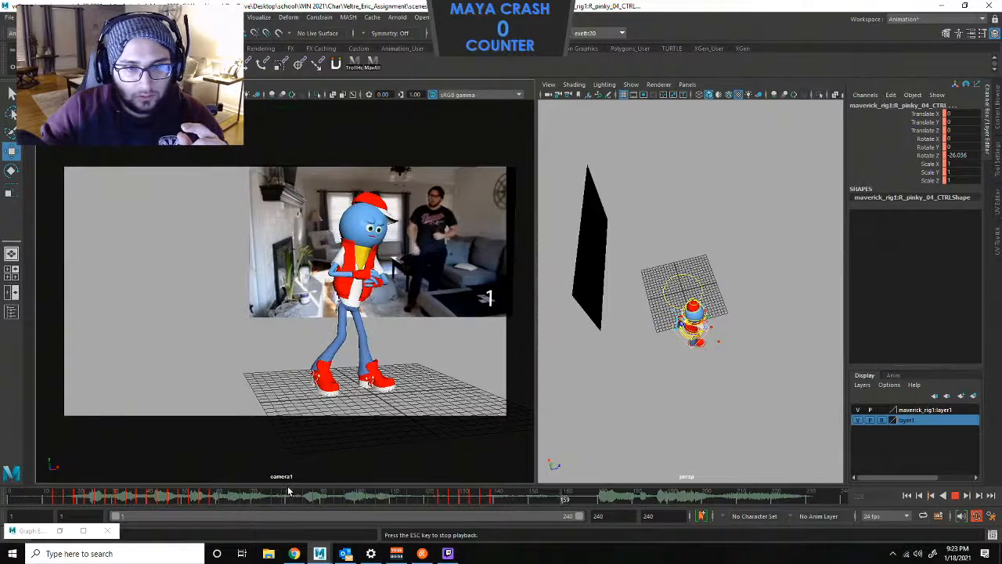
left_click(957, 495)
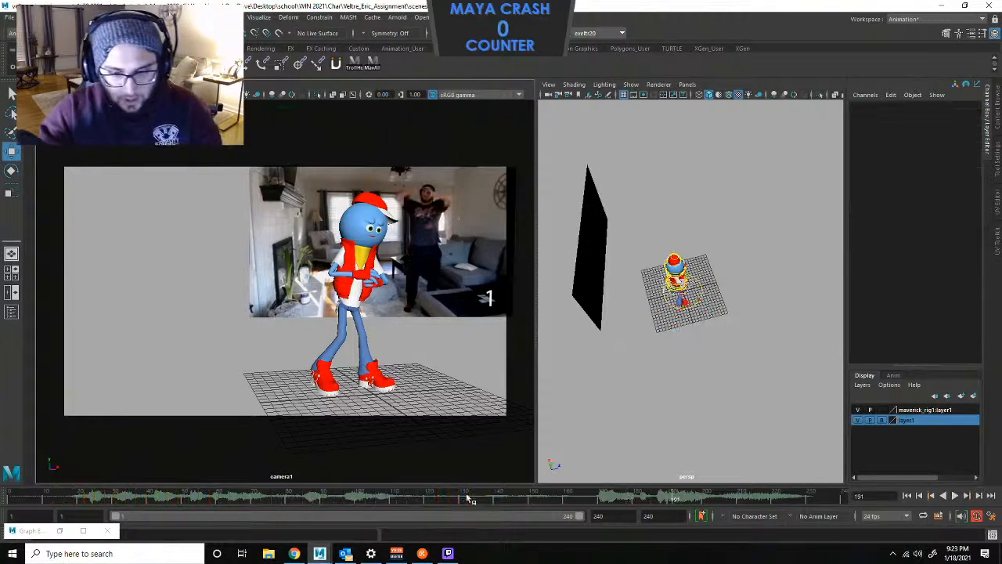
Reselect all of the character's rig controls, set a key on them at frame 139, and compare the pose with frame 136.
scroll(776, 290, "up", 7)
left_click_drag(747, 187, 569, 408)
scroll(608, 381, "down", 5)
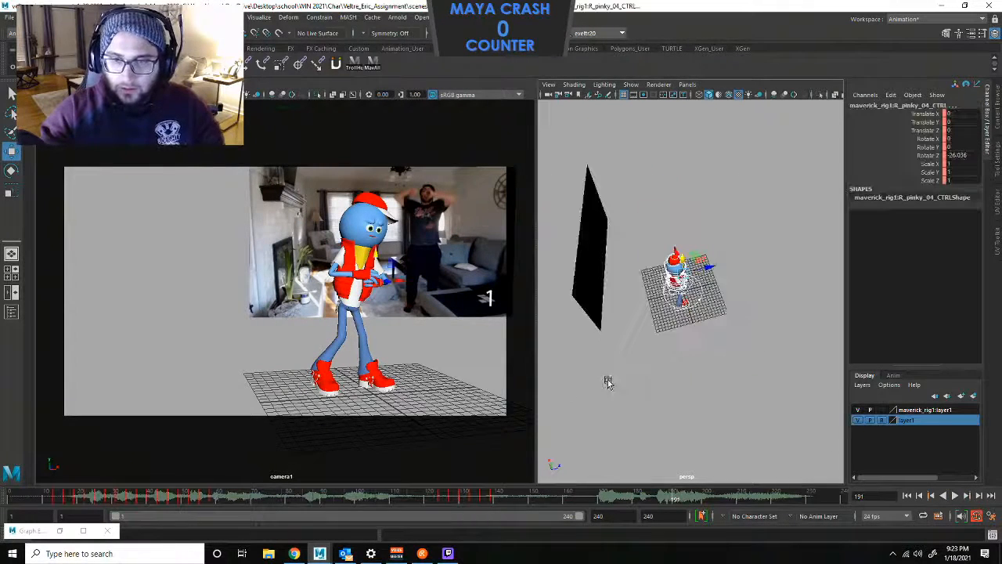
left_click(494, 504)
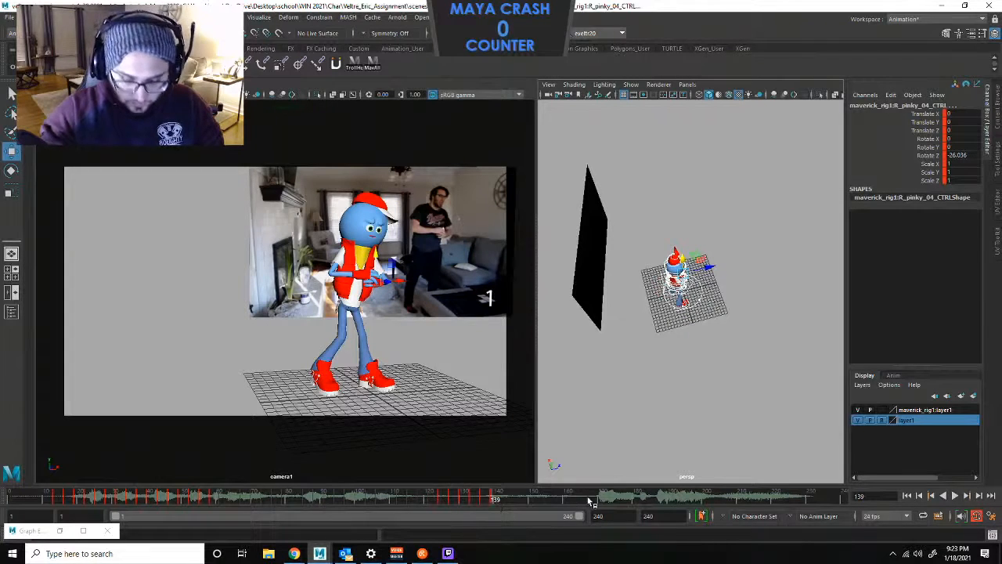
key("s")
key("comma")
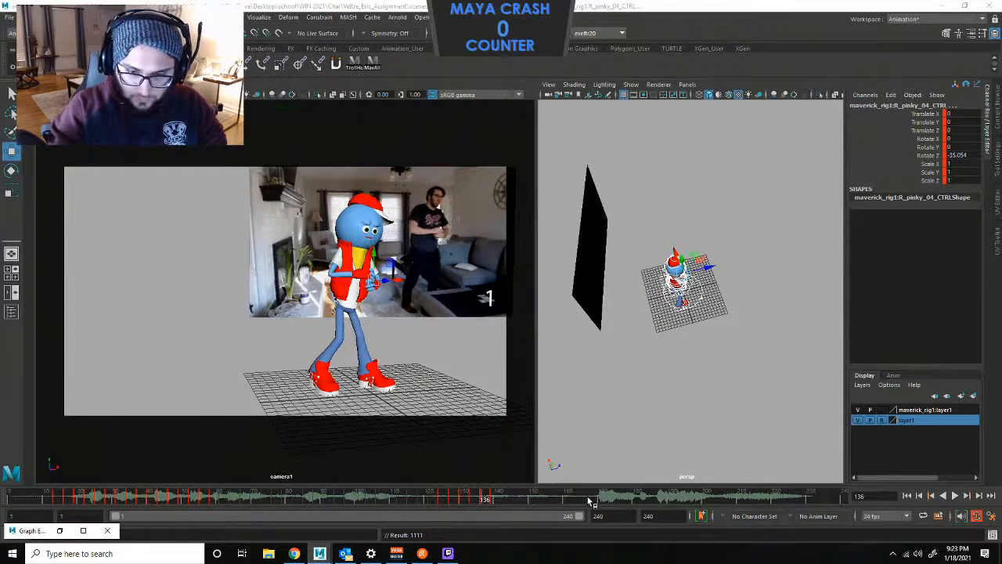
key("period")
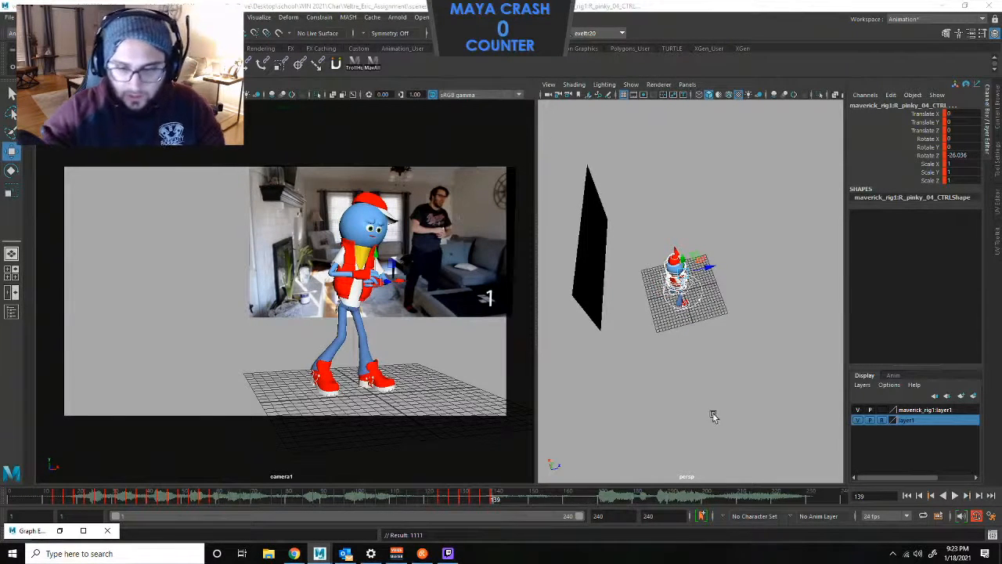
Check the reference pose at frame 240, return to frame 139, and frame the character from the front in the perspective view.
left_click(846, 496)
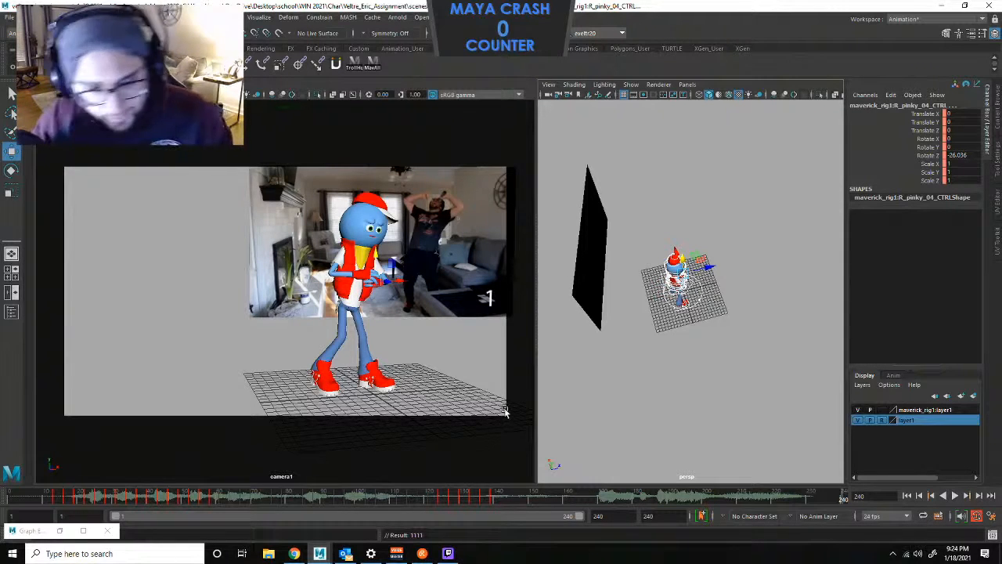
left_click(491, 498)
right_click_drag(699, 310, 748, 313, "alt")
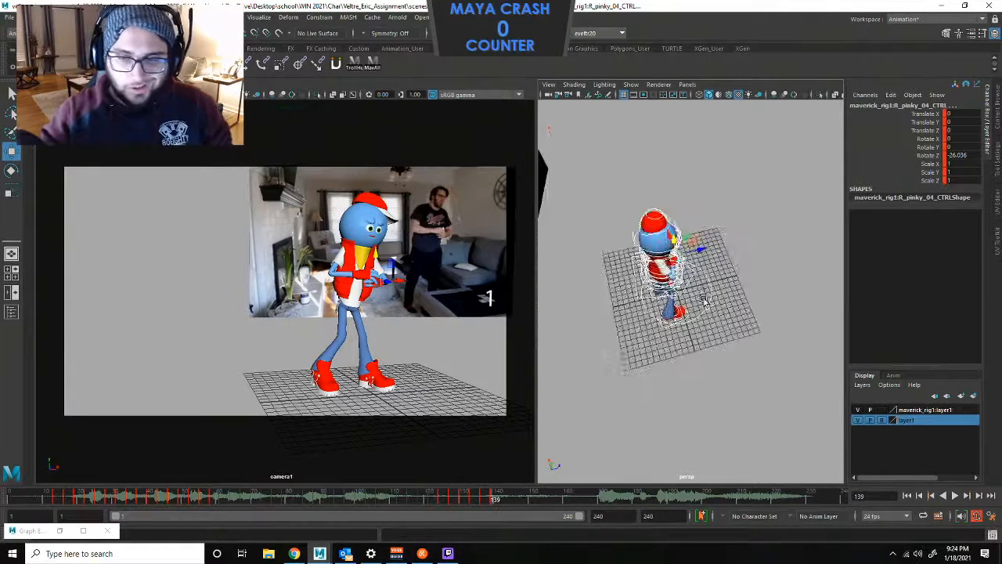
left_click_drag(747, 313, 665, 294, "alt")
right_click_drag(666, 295, 694, 298, "alt")
left_click_drag(694, 297, 648, 287, "alt")
middle_click_drag(649, 286, 581, 245, "alt")
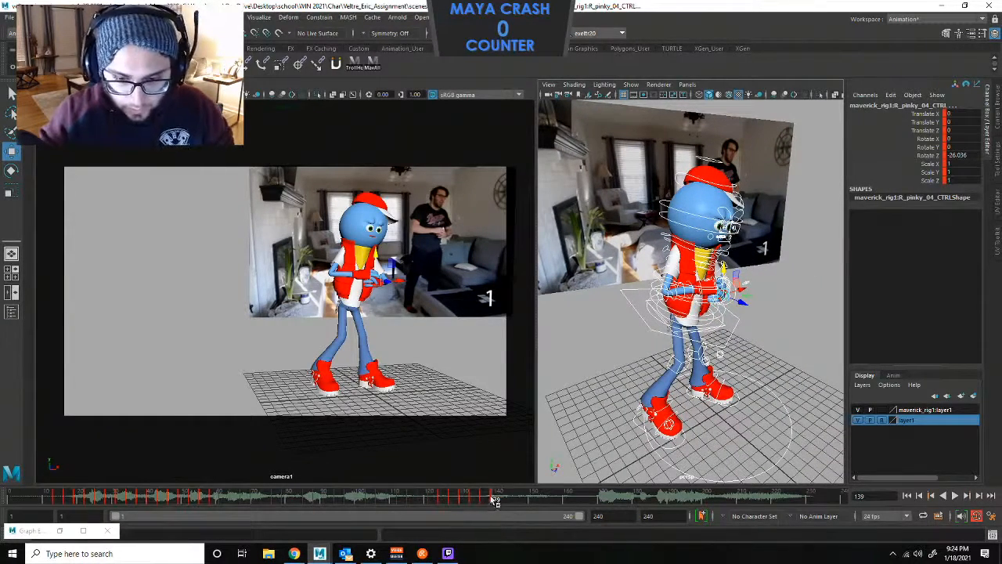
Play short stretches from frame 139 to about 142 to study how the reference leaves the current pose, keeping the controls selected.
key("alt+v")
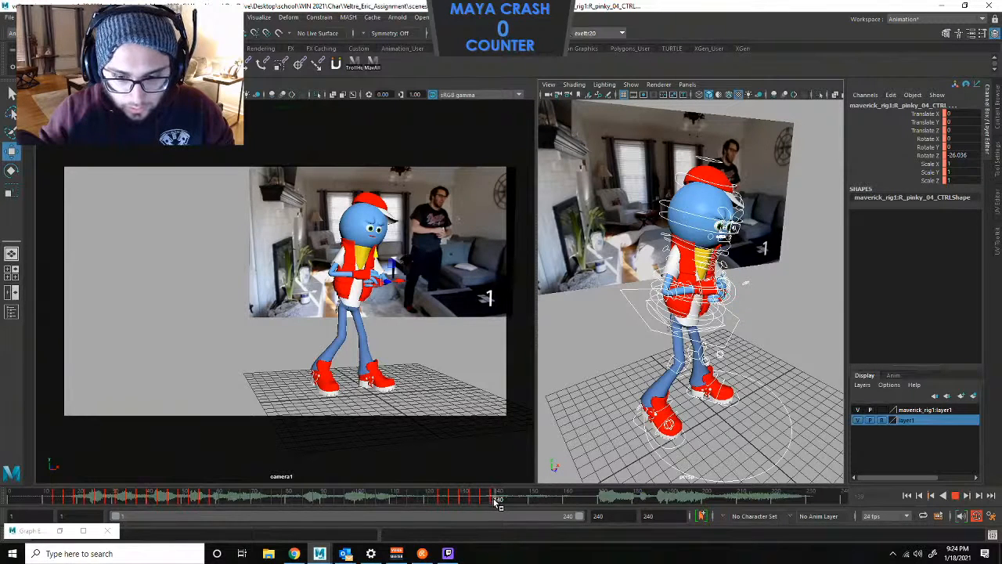
key("alt+v")
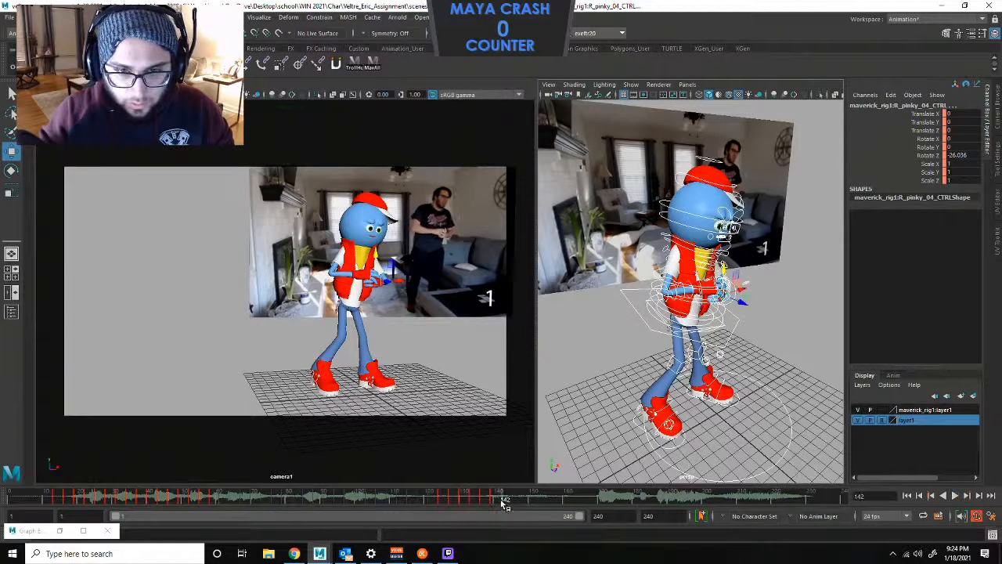
left_click(469, 383)
key("ctrl+z")
left_click(495, 502)
key("alt+v")
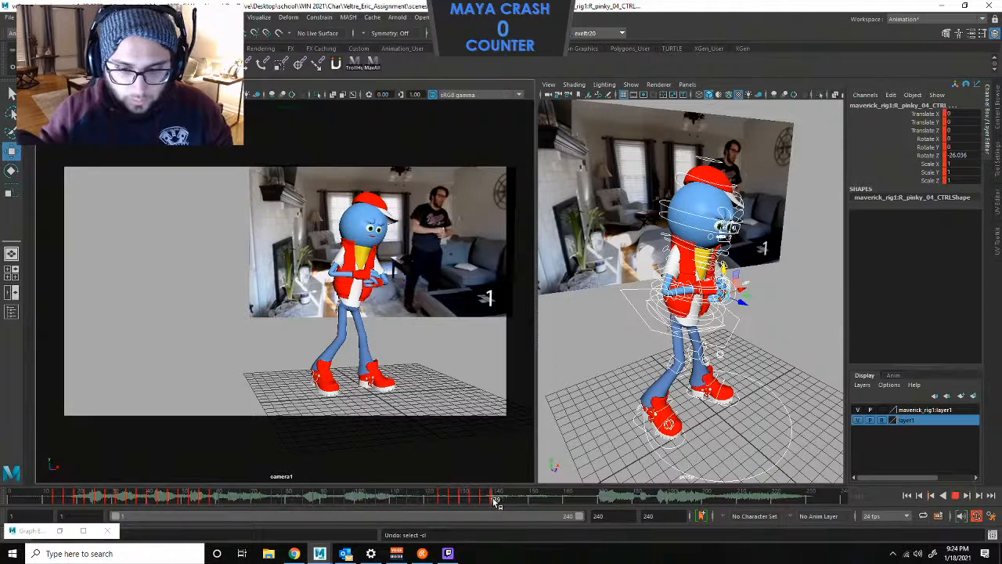
key("alt+v")
Maximize the camera view, play the reference onward to about frame 153, and return to frame 139.
key("space")
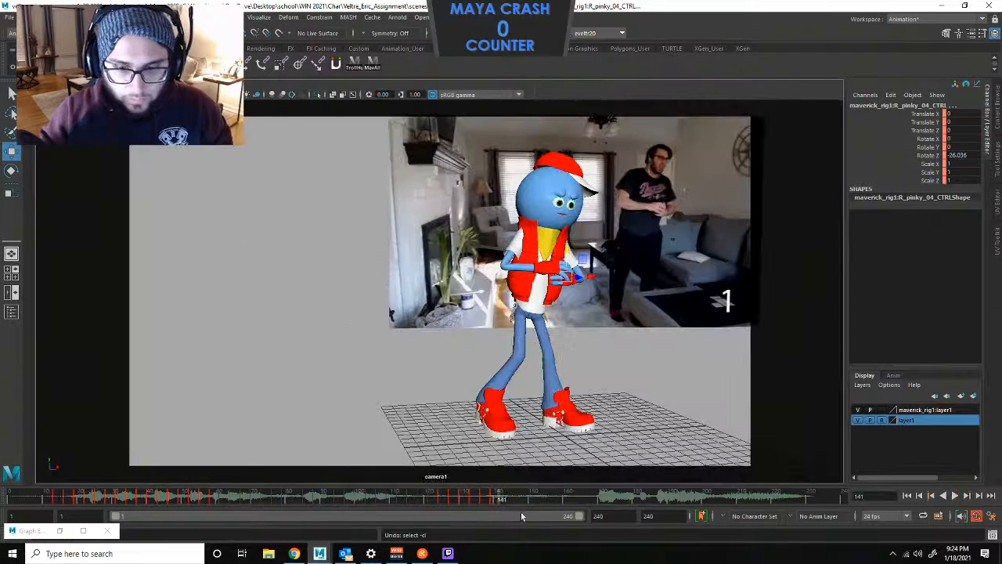
key("alt+v")
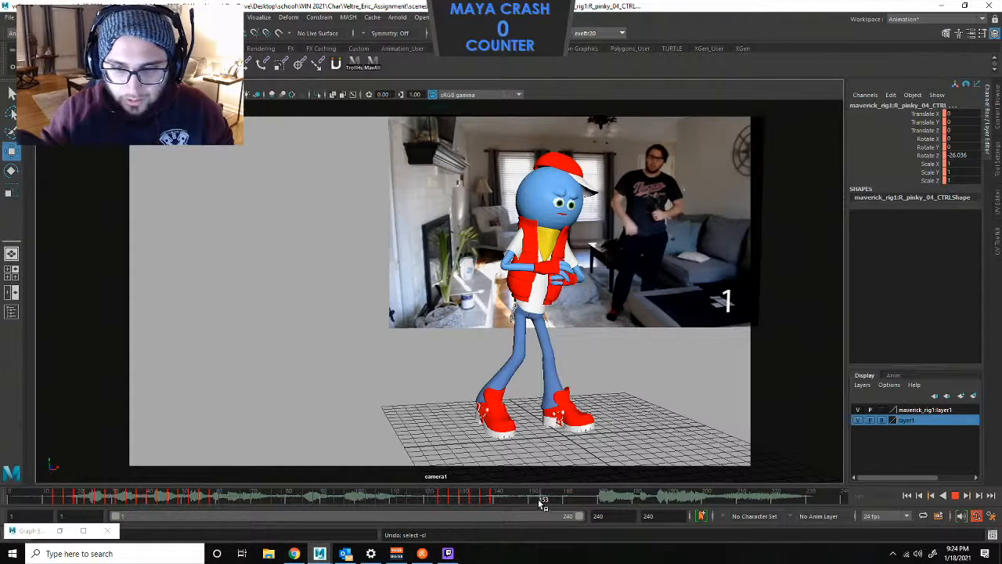
mouse_move(537, 498)
left_mouse_down()
mouse_move(441, 496)
mouse_move(574, 495)
mouse_move(569, 505)
mouse_move(493, 505)
left_mouse_up()
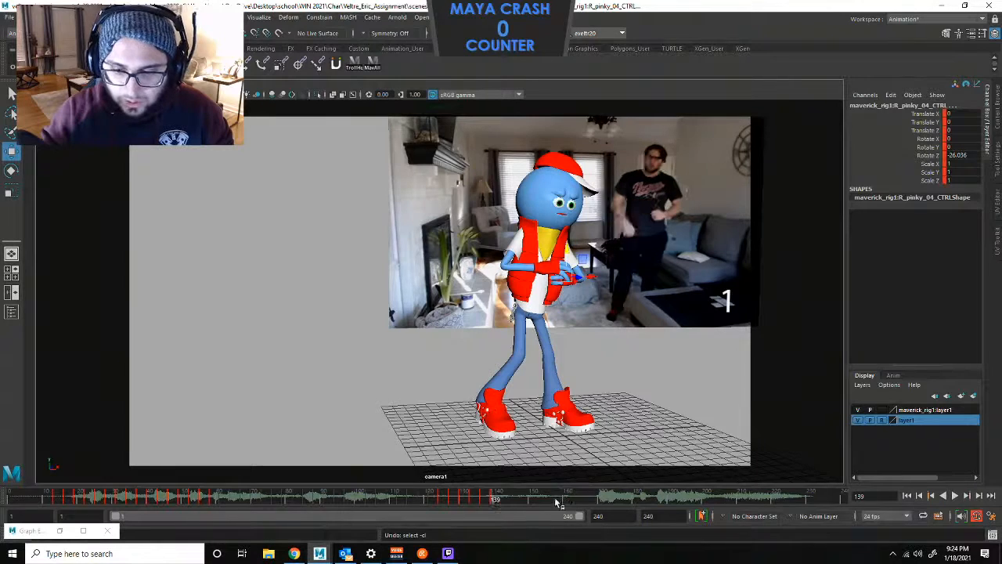
Move to frame 161, save the scene, and answer the startup notices by turning off cycle check evaluation and dismissing the save reminder.
mouse_move(559, 503)
left_mouse_down()
mouse_move(573, 505)
mouse_move(496, 507)
mouse_move(572, 507)
left_mouse_up()
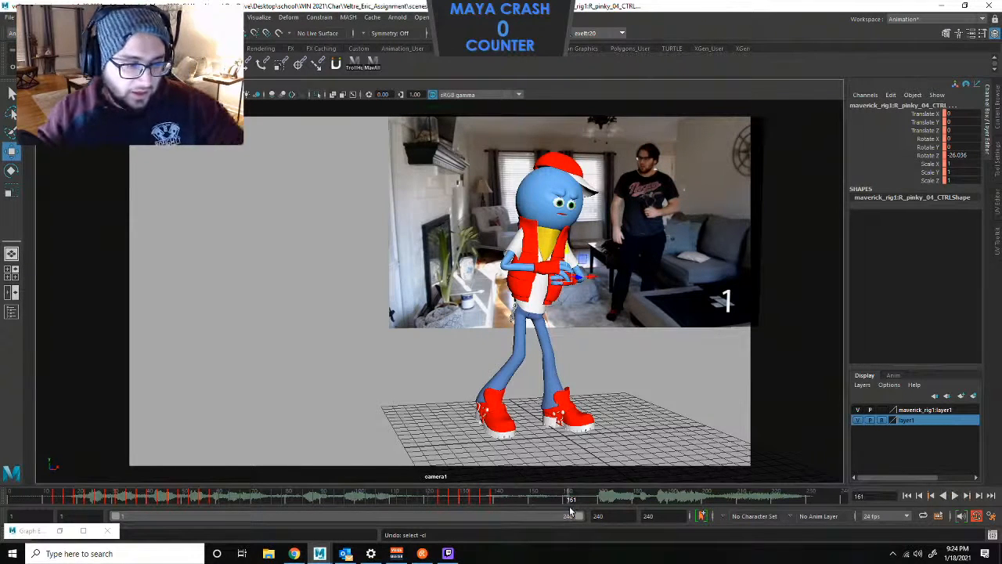
left_click(8, 16)
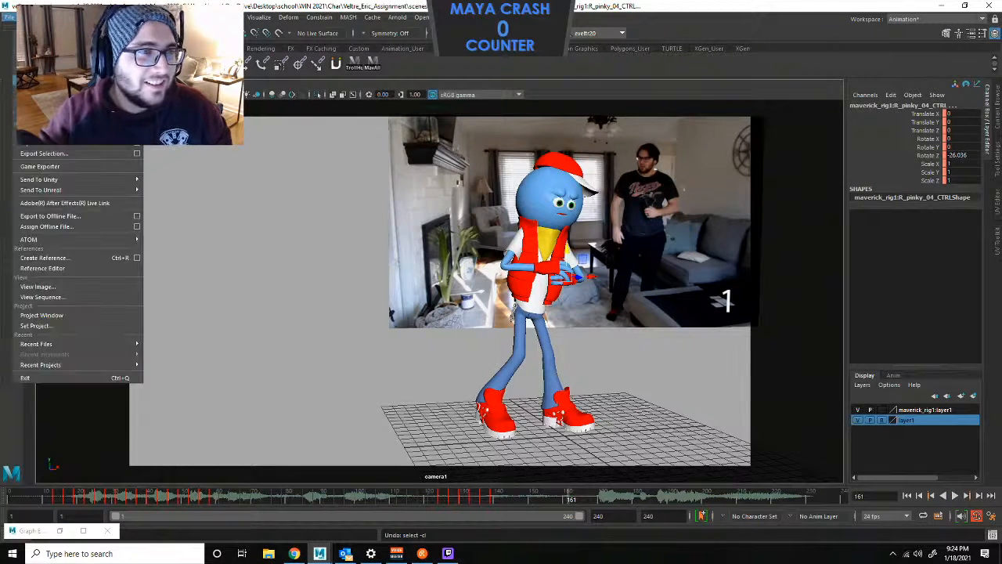
left_click(47, 80)
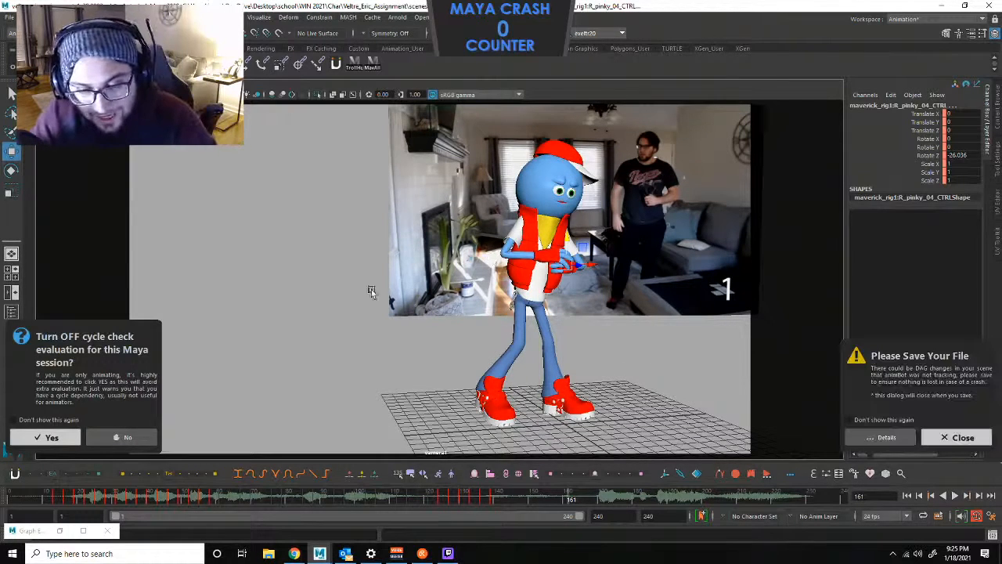
left_click(48, 435)
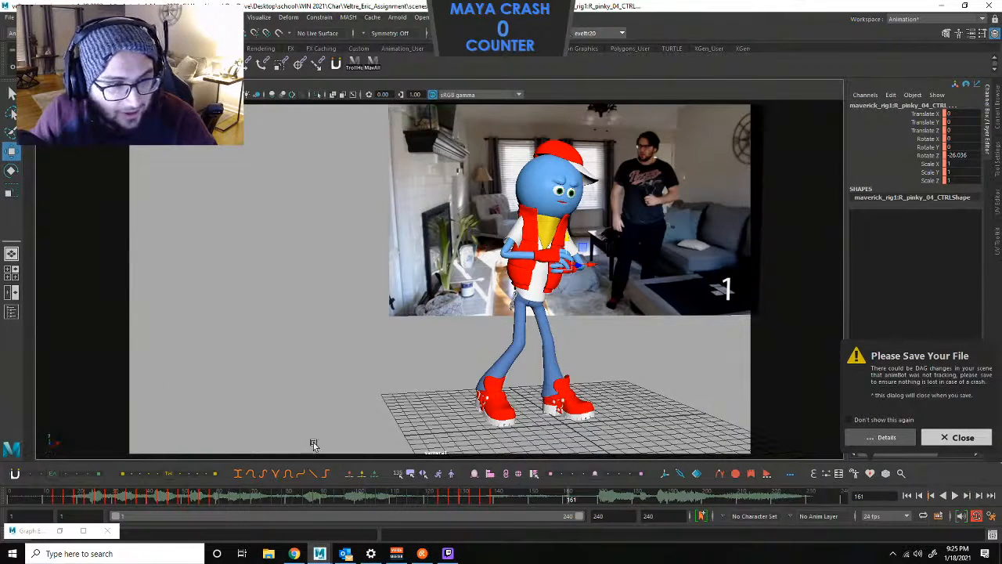
left_click(959, 440)
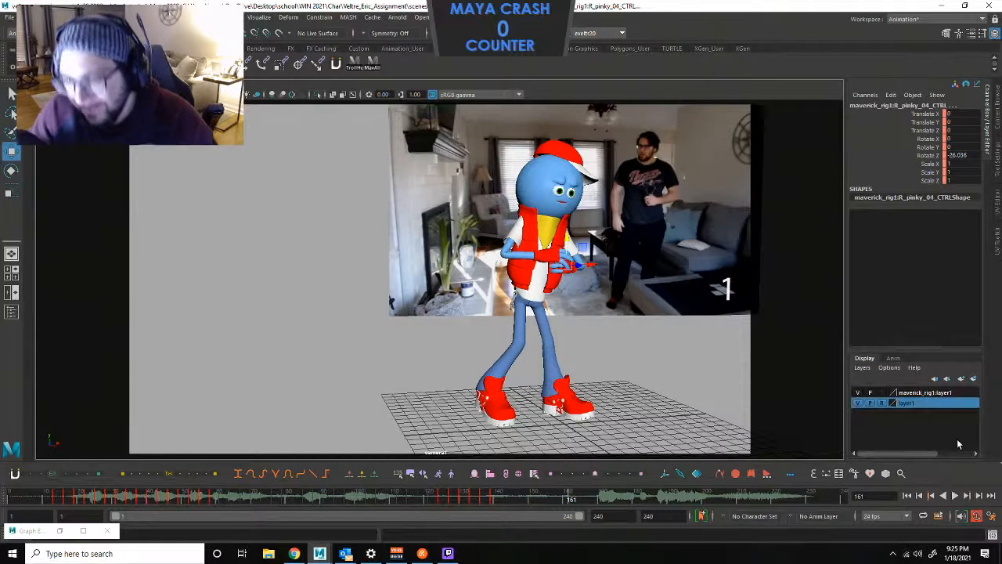
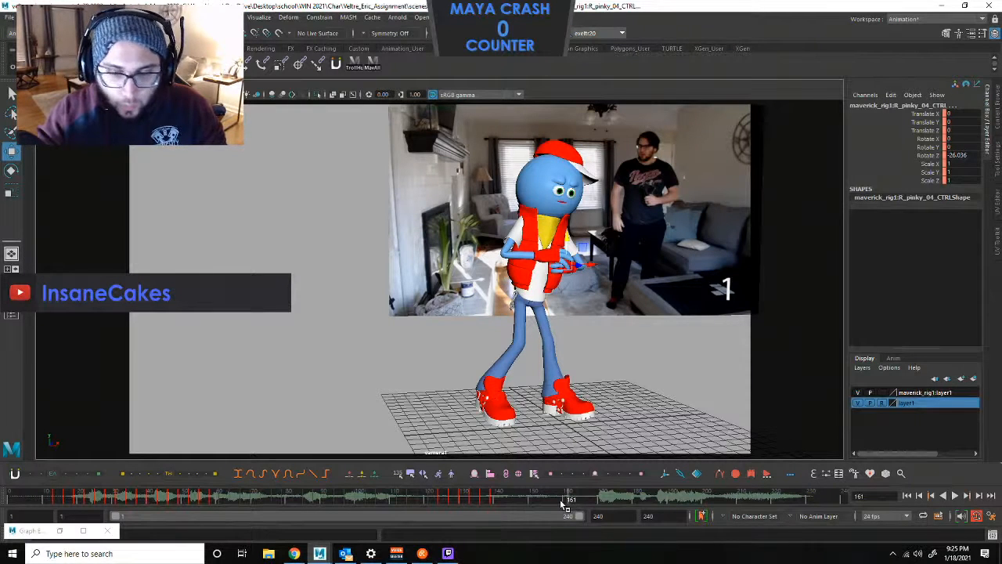
Play the reference from frame 139 to about frame 160 several times to find where the next pose settles.
left_click(495, 500)
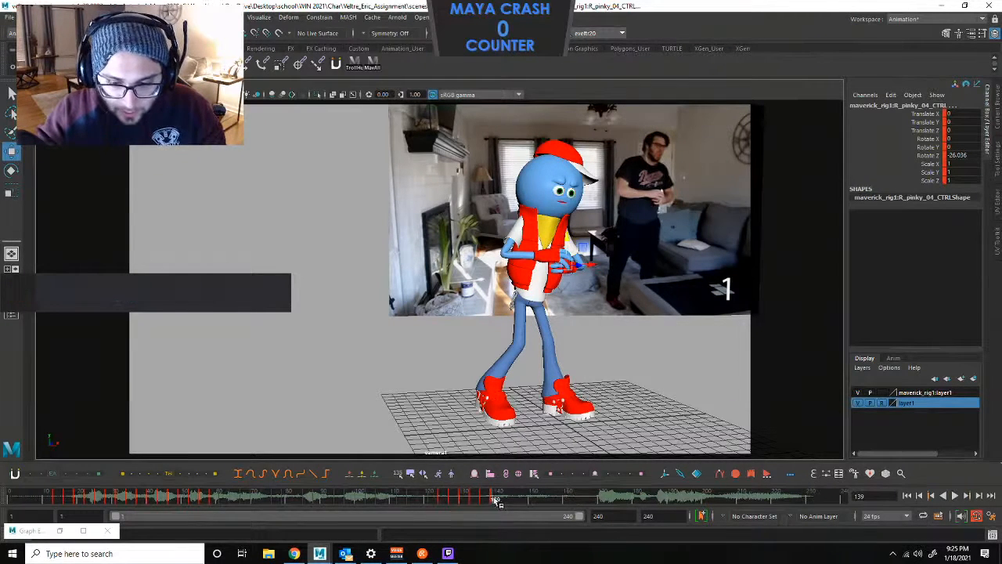
key("alt+v")
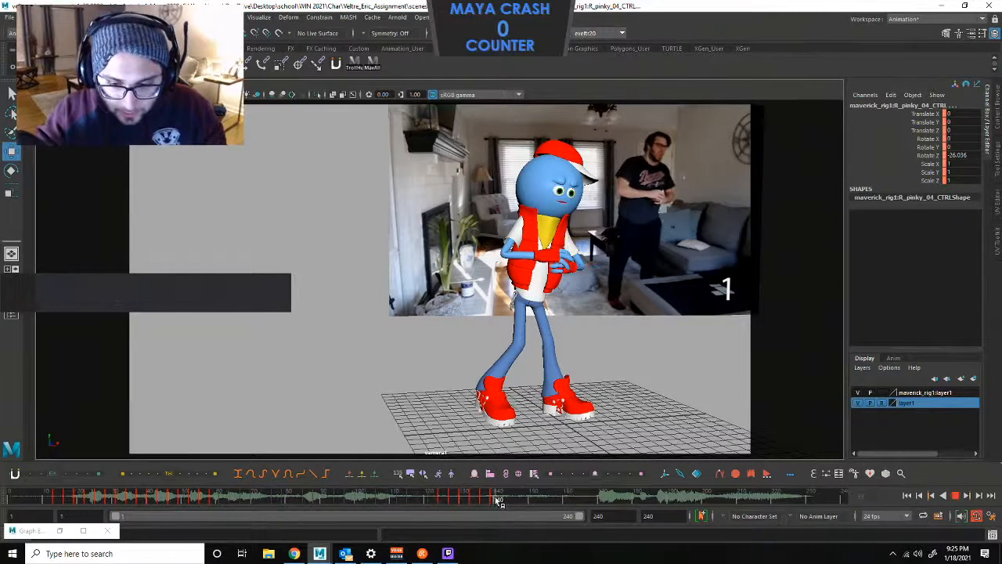
left_click(563, 496)
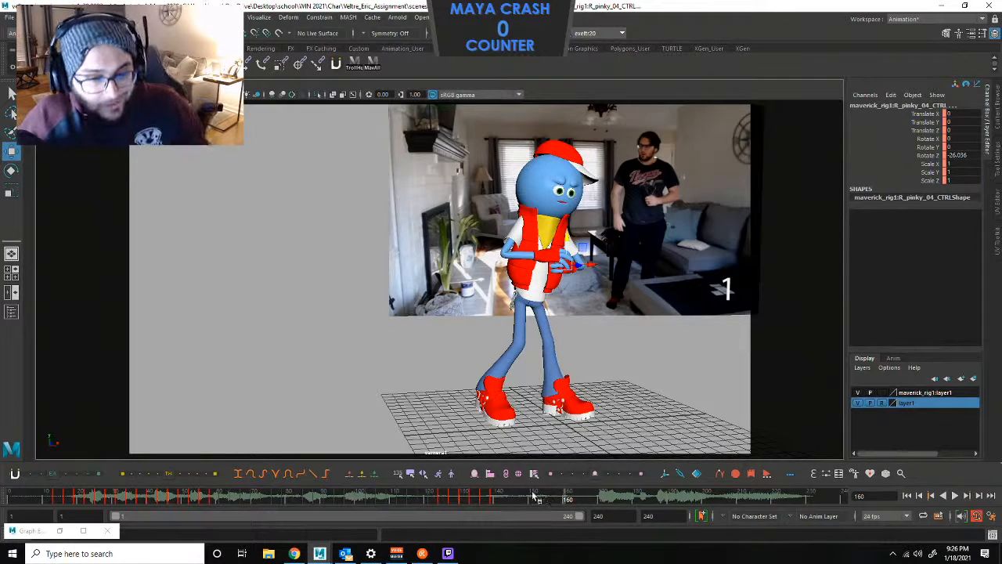
left_click(496, 499)
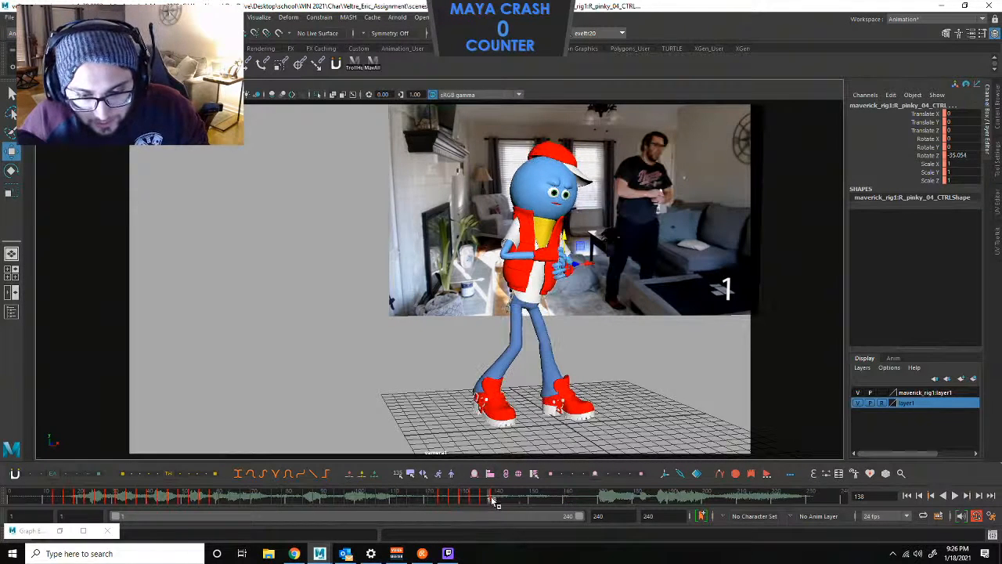
key("alt+v")
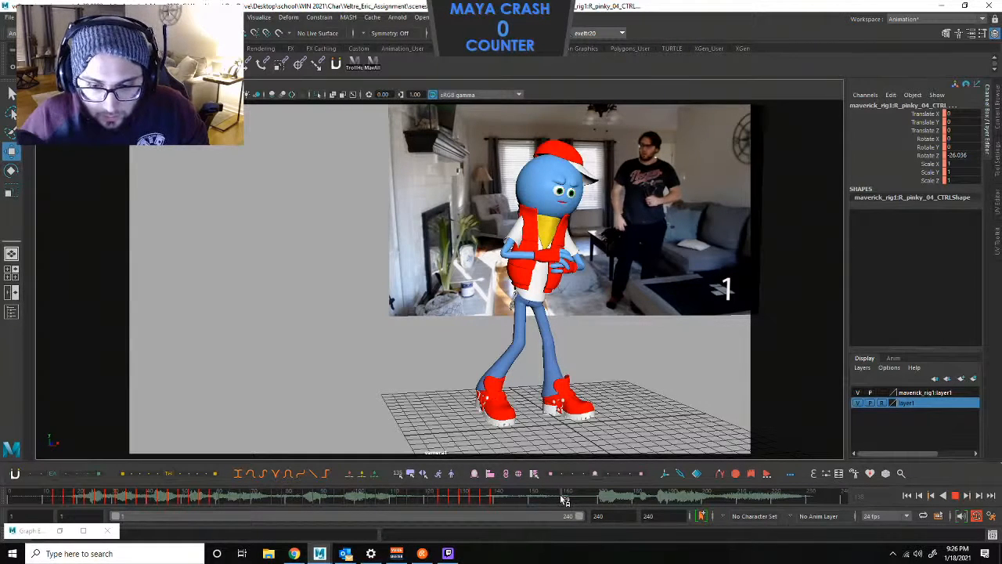
Show the camera and perspective views together, select the character's COG control, and set a key on it at frame 160.
left_click(647, 321)
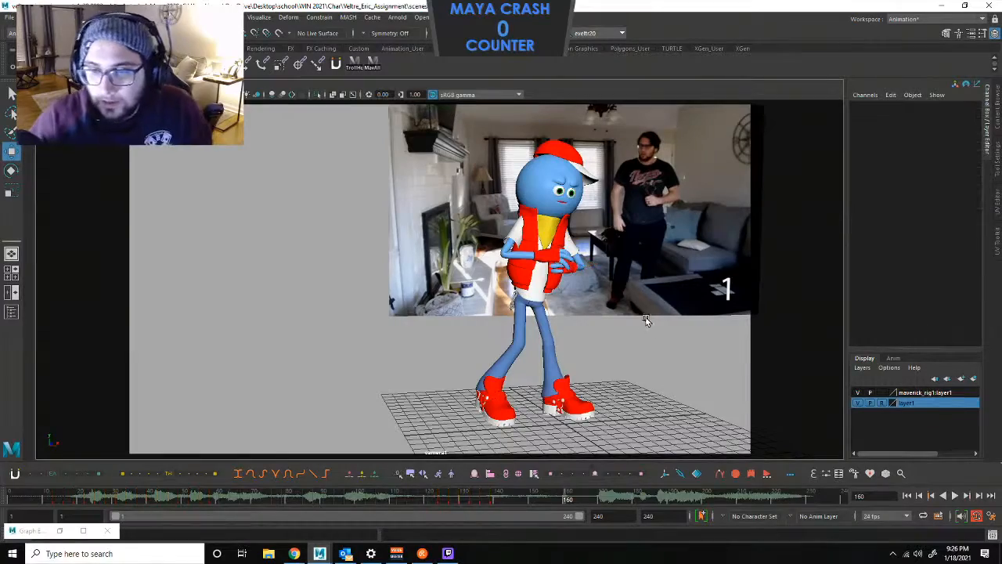
key("space")
key("space")
right_click_drag(736, 279, 616, 302, "alt")
key("space")
right_click_drag(703, 309, 754, 320, "alt")
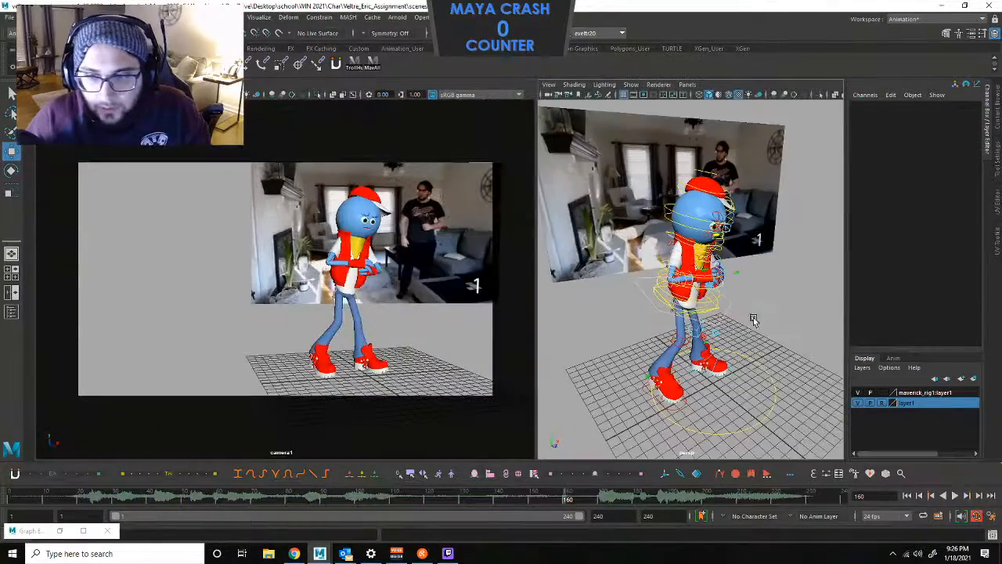
mouse_move(753, 320)
left_mouse_down("alt")
mouse_move(705, 301)
mouse_move(757, 312)
left_mouse_up("alt")
left_click(759, 314)
scroll(765, 311, "down", 4)
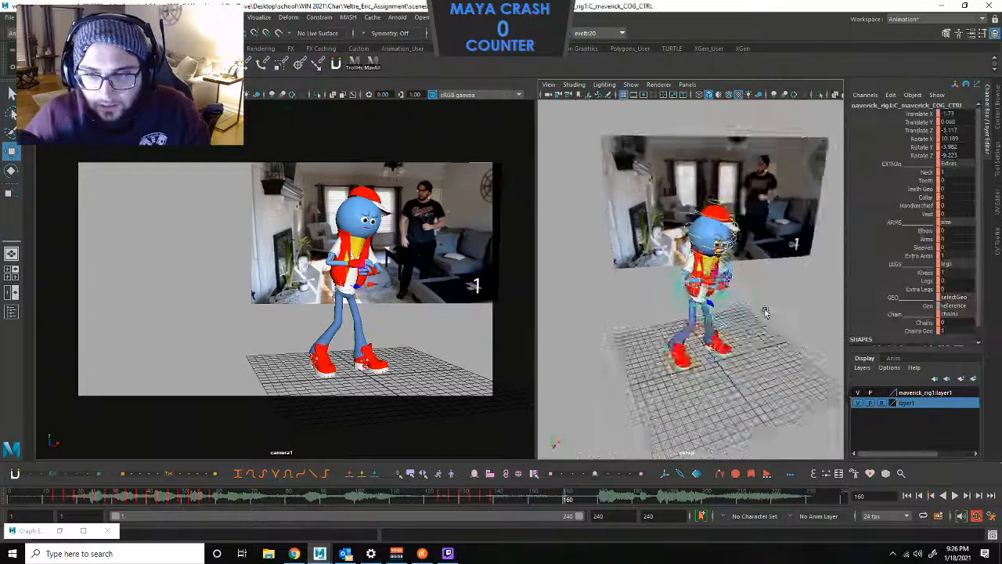
scroll(765, 312, "down", 3)
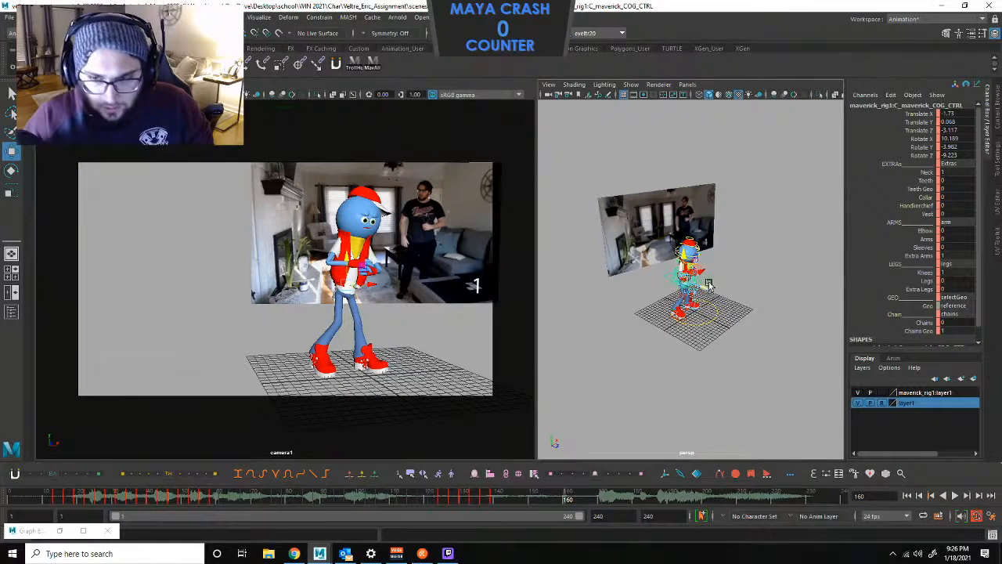
key("s")
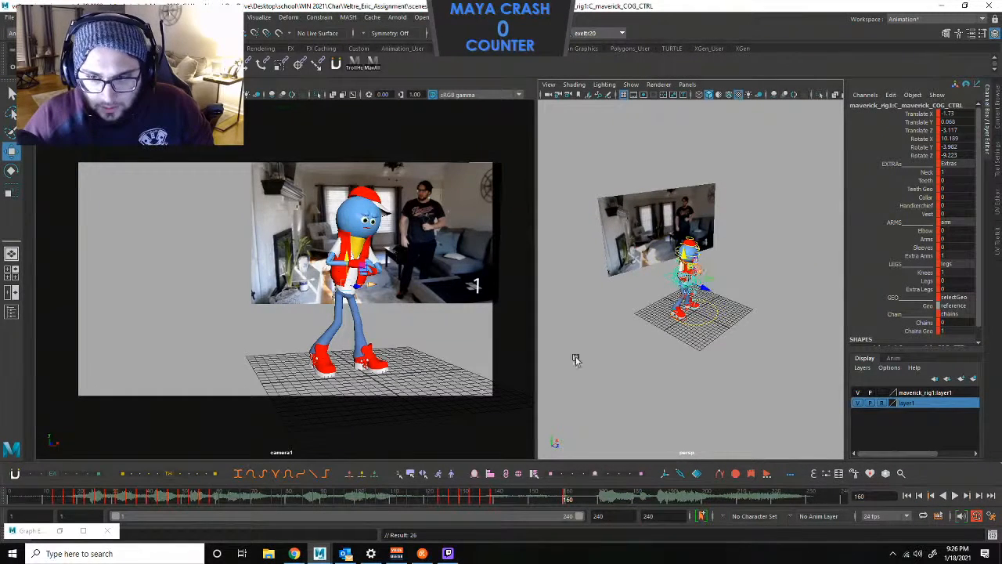
middle_click(413, 347)
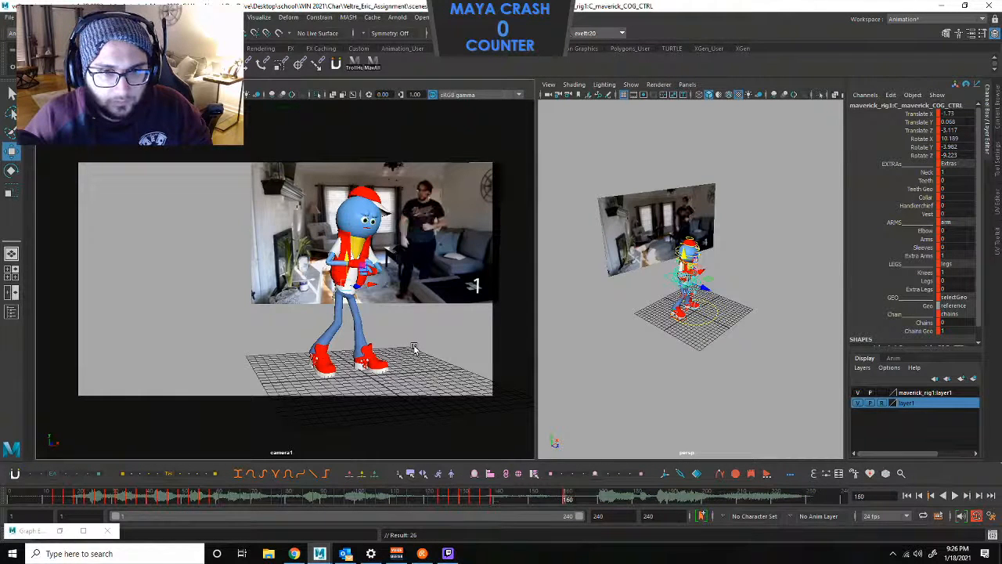
Rotate the COG control toward the camera to about -29.6 in Y, key its rotation at frame 160, and compare with frame 139.
key("e")
left_click_drag(350, 292, 364, 270)
key("shift+e")
key("comma")
key("period")
key("comma")
key("period")
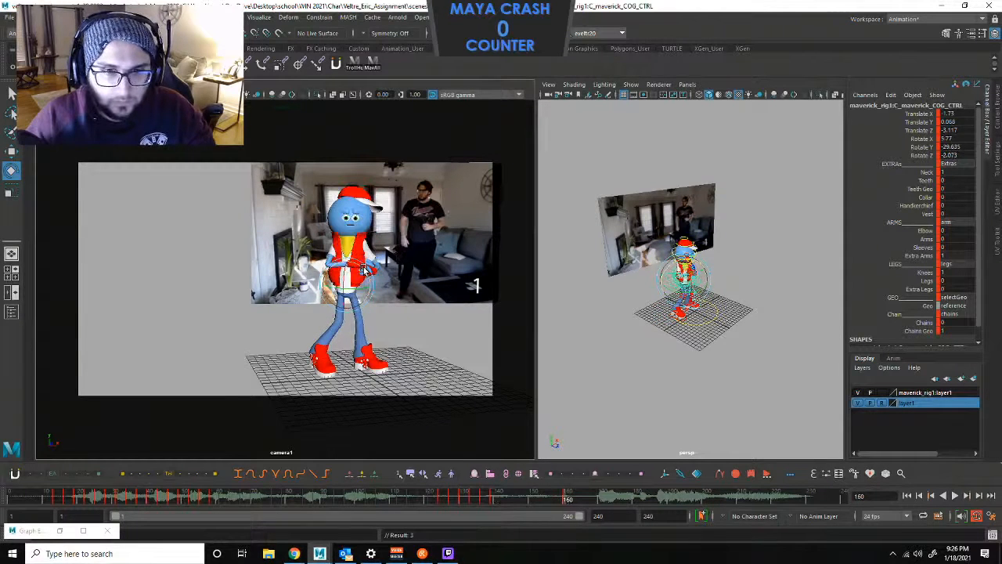
key("comma")
key("period")
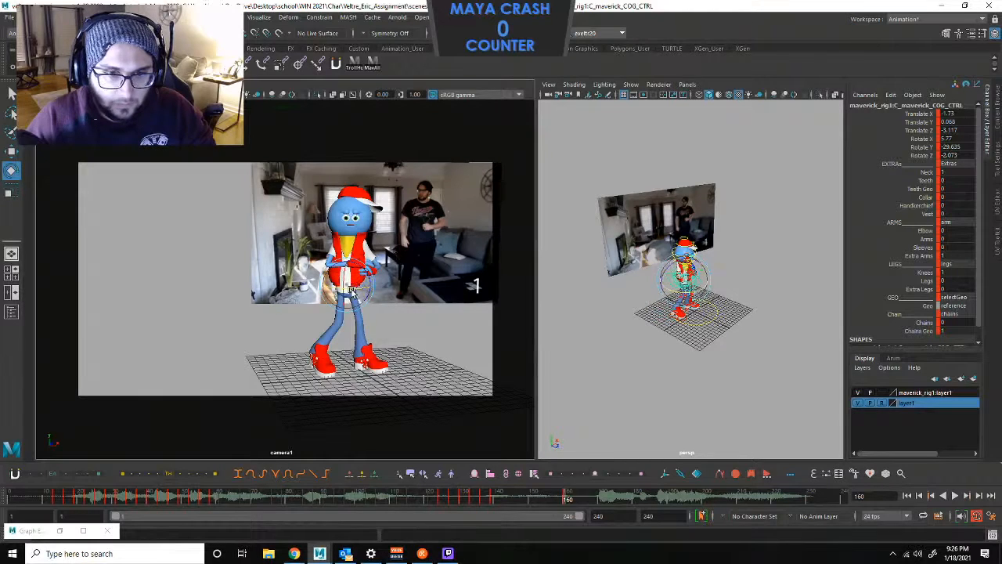
Refine the COG rotation to about 7.6, -34.3, -3.6, shift it to about -1.14 in X, and compare with frame 139.
mouse_move(353, 287)
left_mouse_down()
mouse_move(360, 297)
mouse_move(372, 287)
left_mouse_up()
key("w")
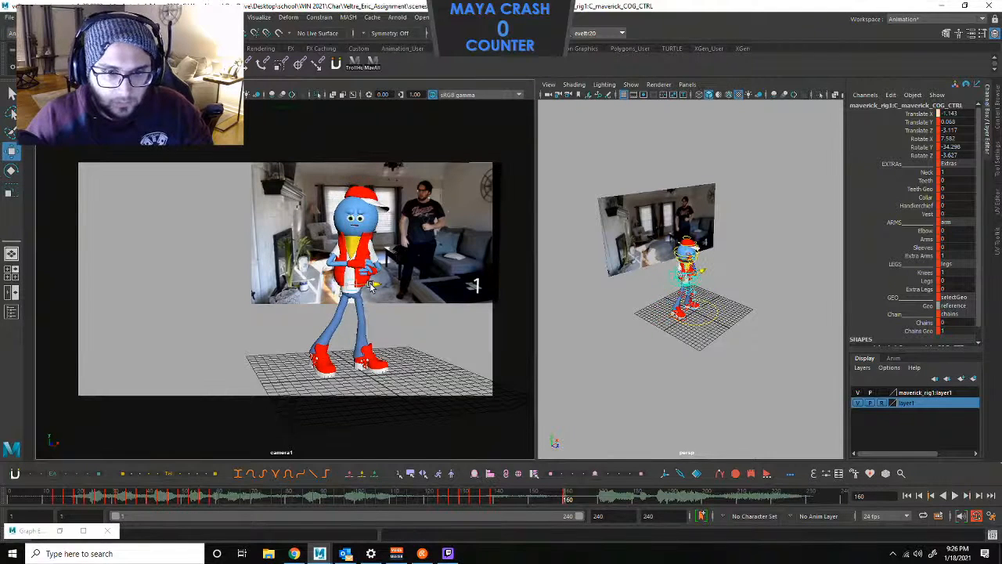
key("comma")
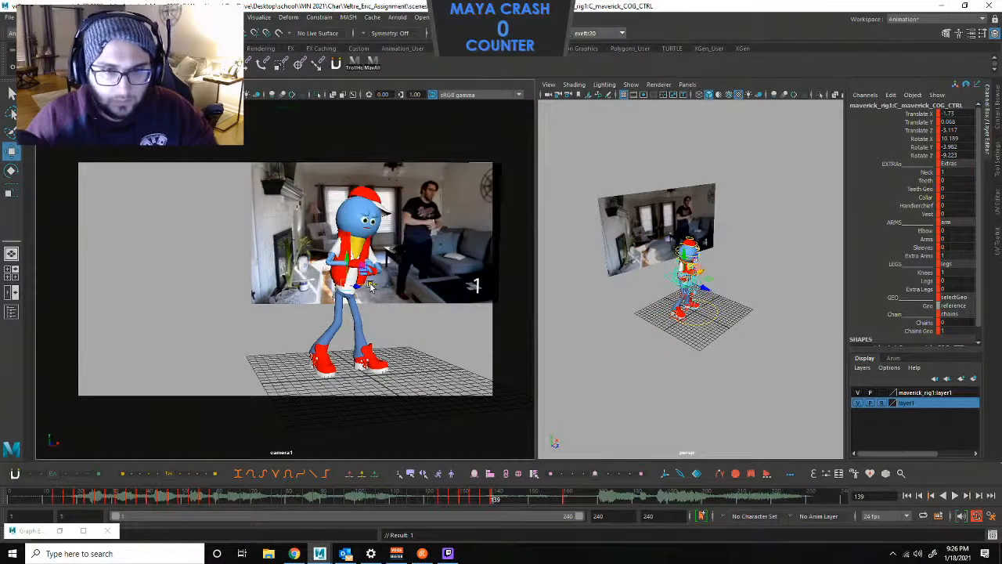
key("period")
key("comma")
key("period")
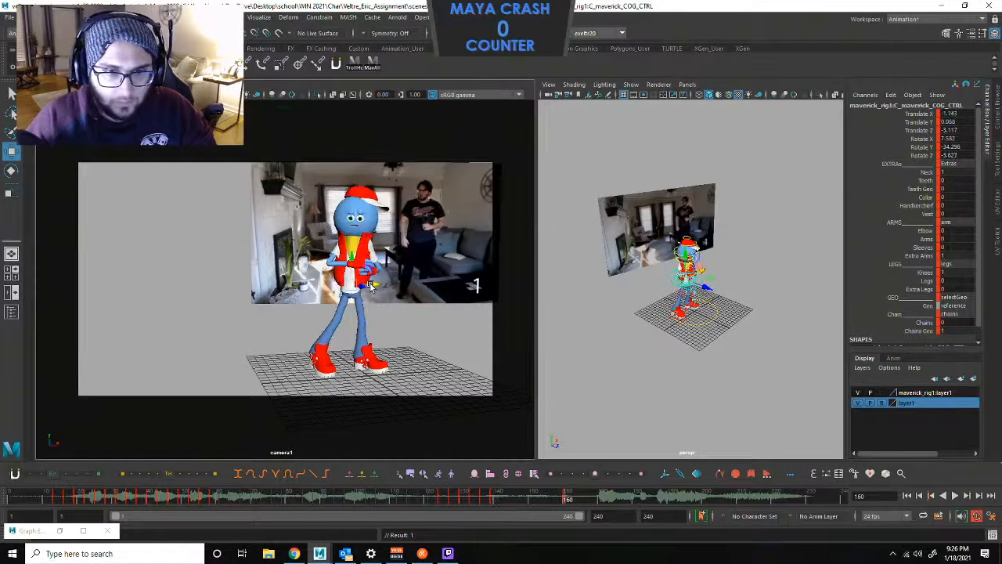
key("comma")
key("period")
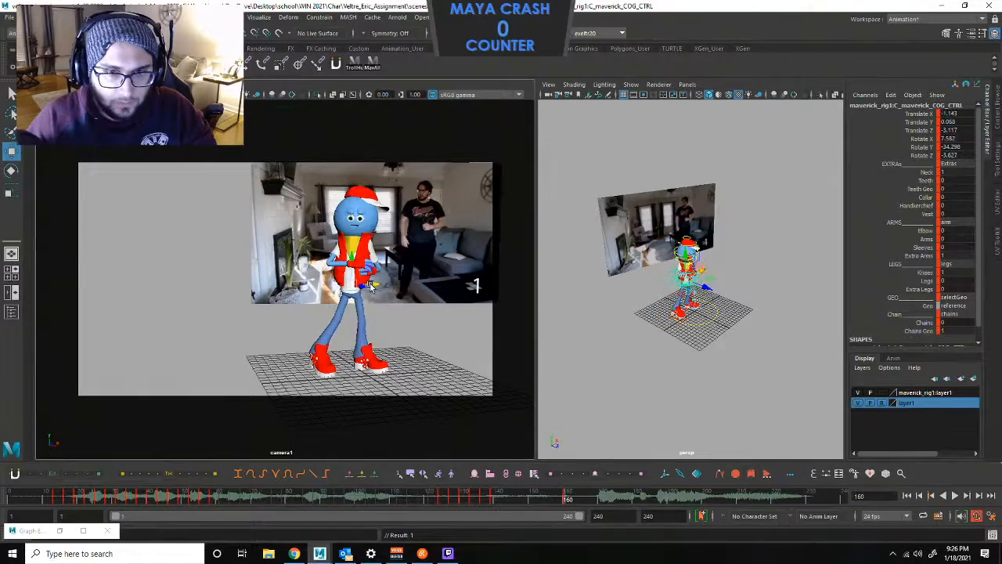
Lower the right wrist IK control from the chest so the right hand hangs beside the hip at frame 160.
left_click(767, 251)
scroll(729, 269, "up", 6)
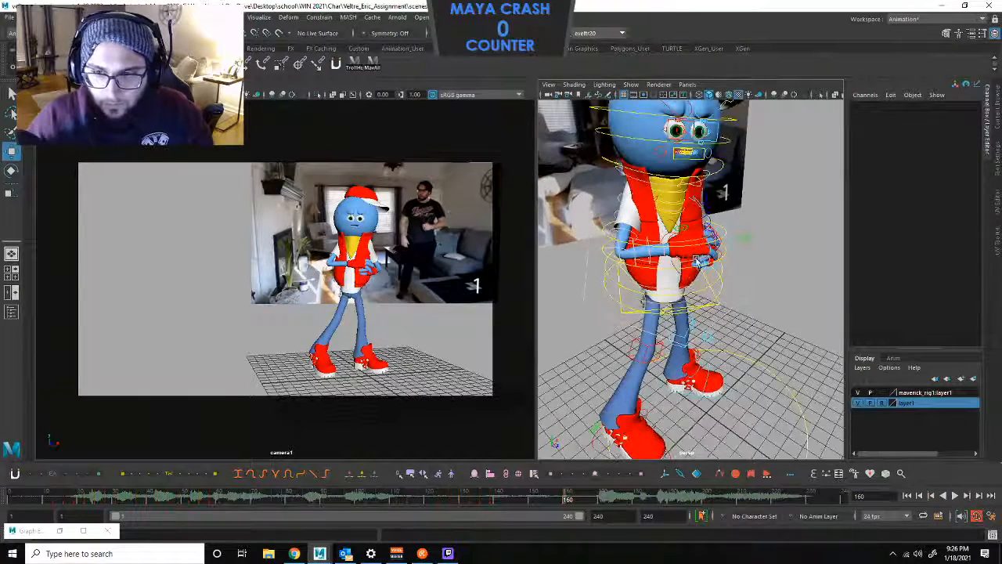
left_click(677, 248)
left_click_drag(679, 243, 727, 279)
key("e")
key("w")
Move the right elbow pole vector control out to the character's right side, to about -4.8, -3.6, 0.02.
scroll(626, 291, "down", 5)
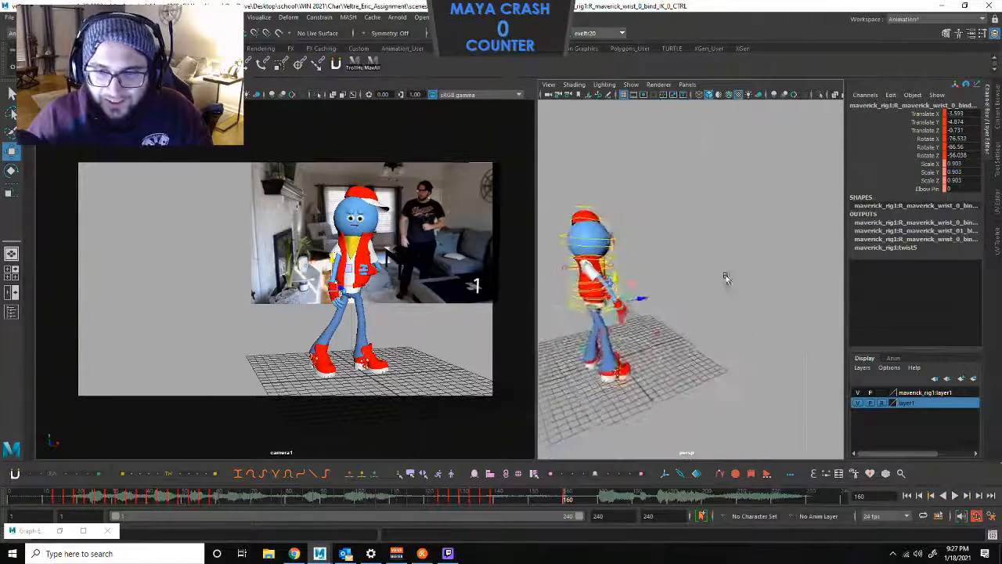
scroll(721, 284, "up", 4)
left_click(629, 364)
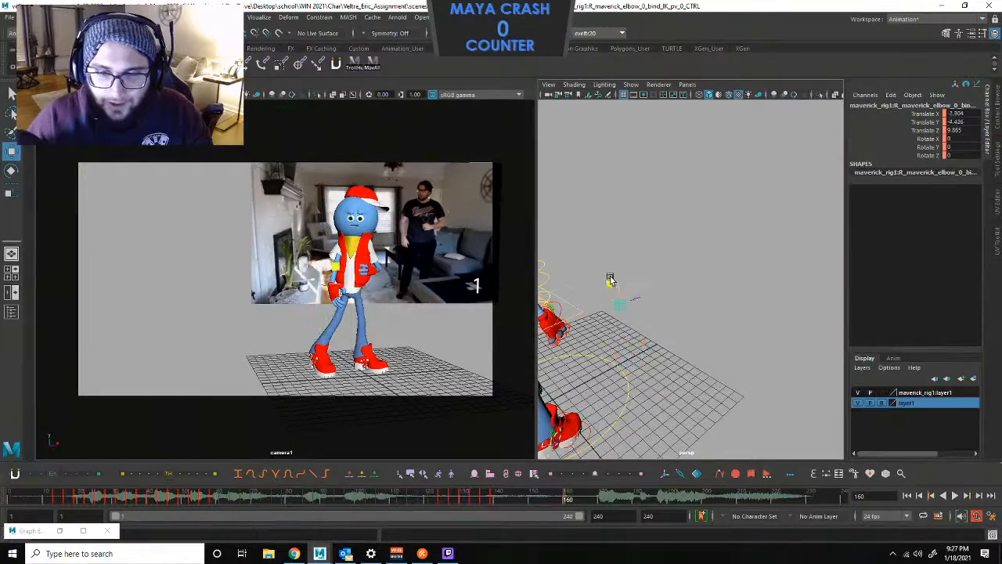
key("f")
left_click_drag(669, 284, 717, 264)
key("f")
scroll(619, 266, "down", 5)
scroll(696, 256, "down", 4)
scroll(696, 259, "up", 5)
key("space")
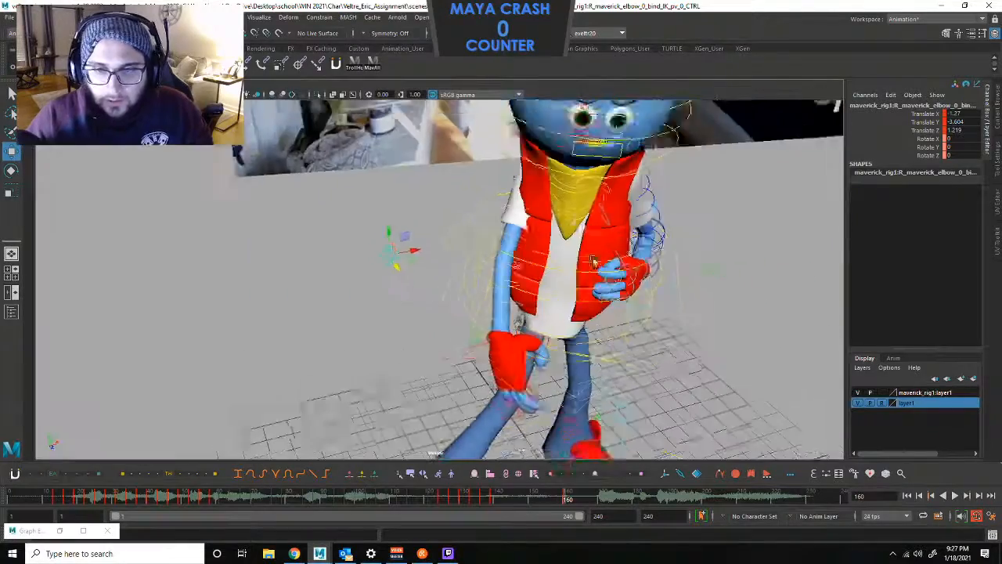
scroll(408, 251, "down", 3)
left_click_drag(413, 261, 517, 242)
left_click_drag(662, 246, 530, 263, "alt")
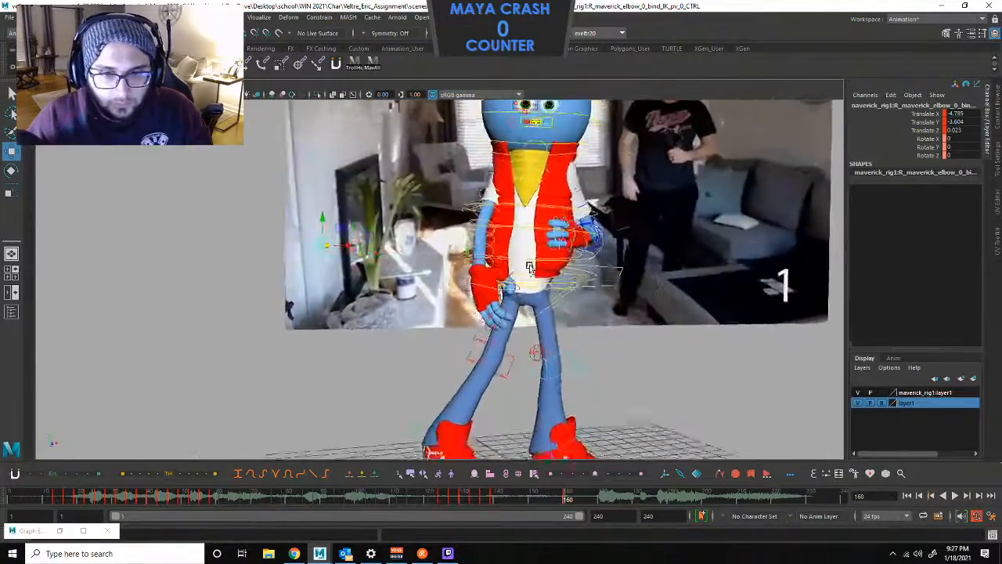
Select the pelvis and lower spine controls one after another to check their channel values at frame 160.
middle_click_drag(530, 264, 557, 237, "alt")
scroll(557, 237, "up", 3)
left_click(615, 232)
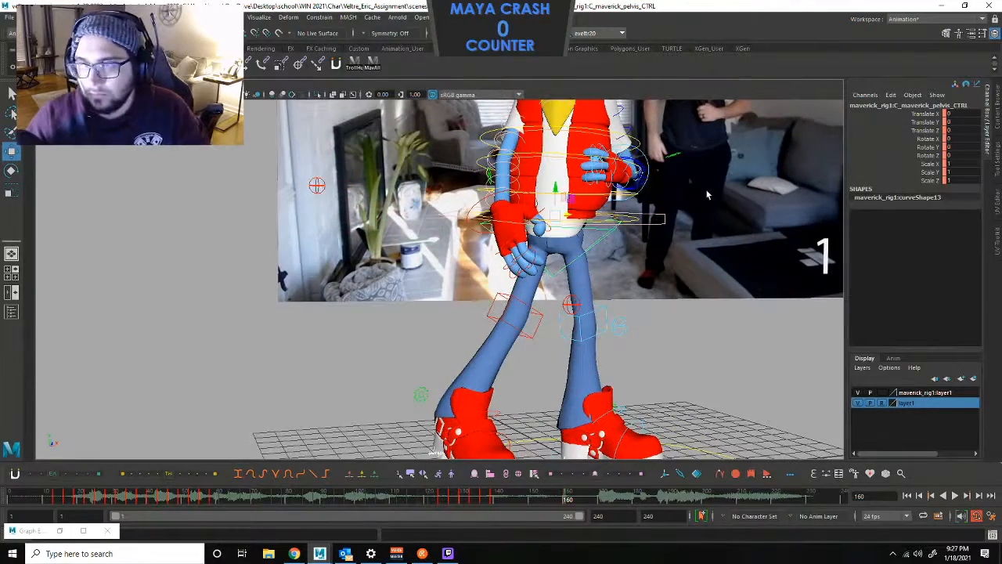
middle_click_drag(678, 183, 652, 248, "alt")
left_click_drag(652, 248, 631, 241, "alt")
left_click(612, 288)
left_click(607, 295)
scroll(610, 274, "up", 3)
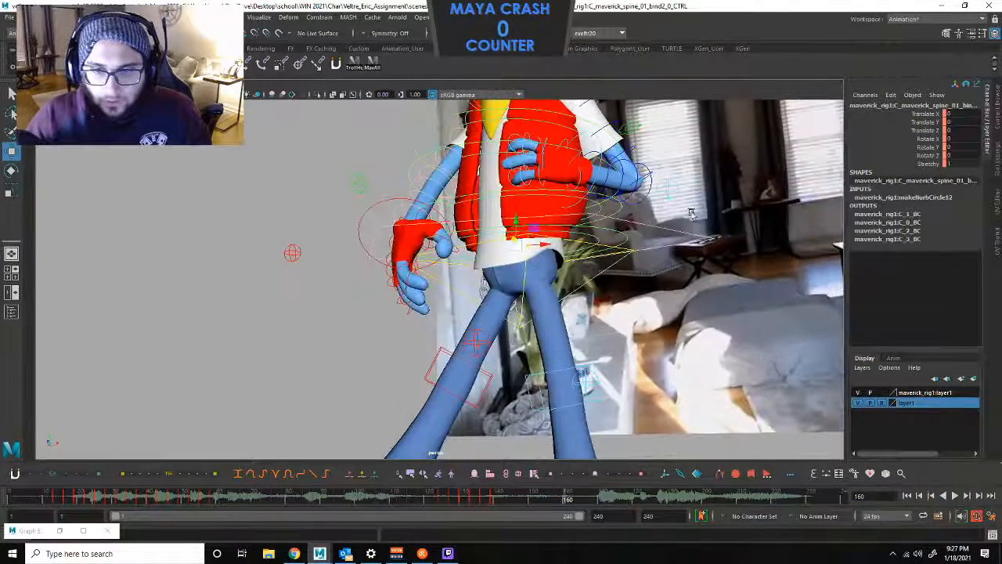
left_click(631, 240)
left_click(632, 226)
left_click(617, 212)
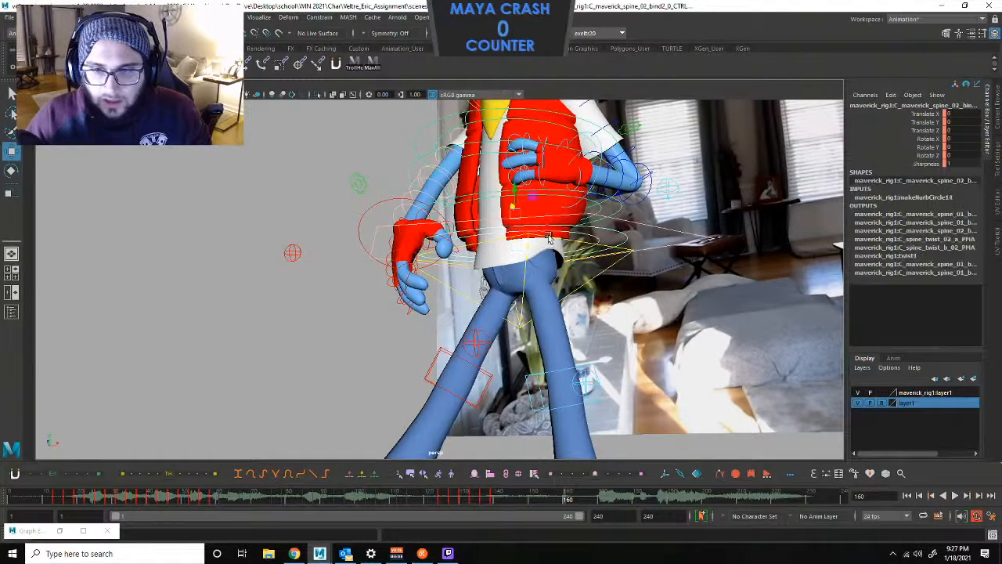
Set all translate and rotate channels of the spine_04 control to 0 at frame 160, and clear the selection.
left_click(415, 142)
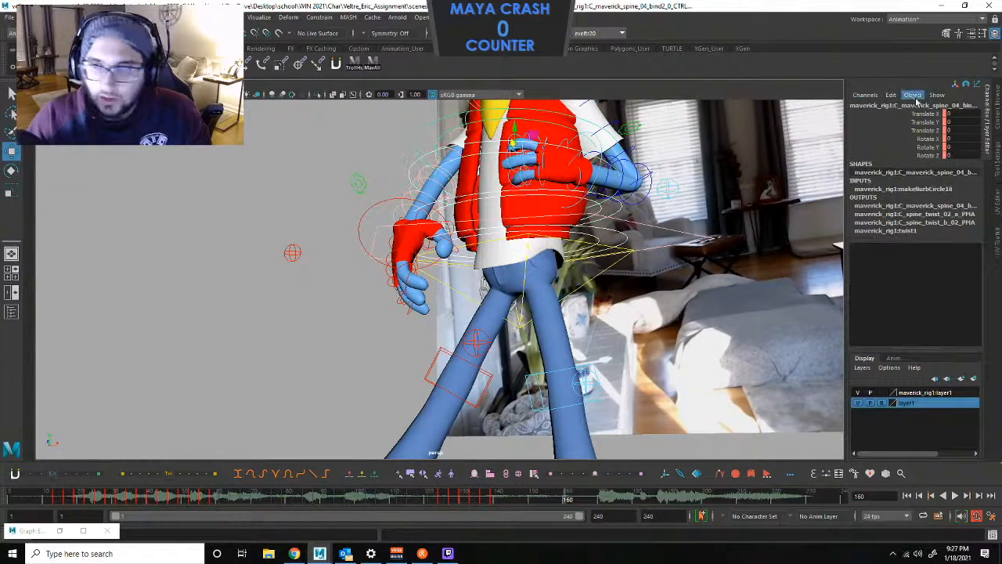
left_click_drag(945, 114, 948, 155)
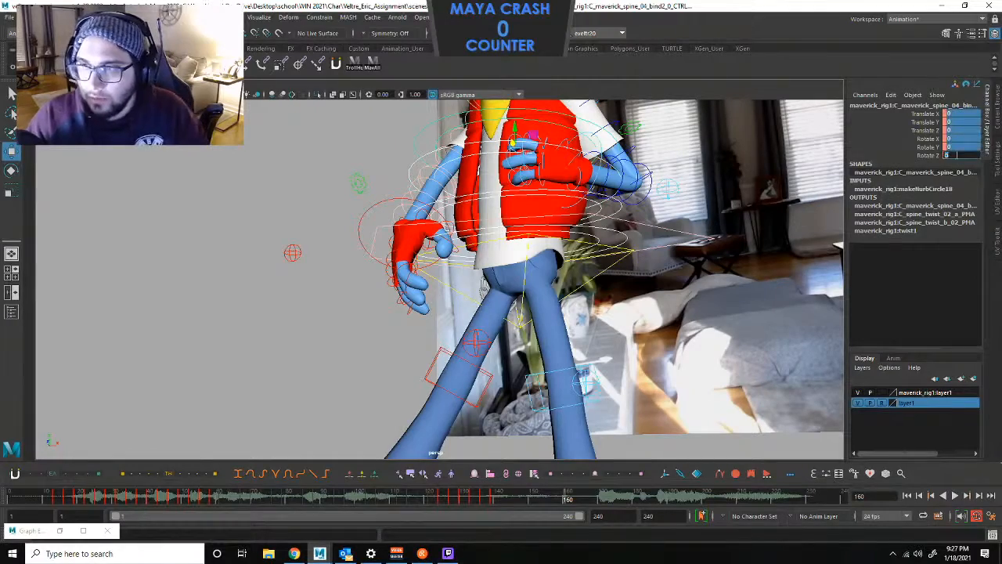
type("0")
key("Return")
left_click(667, 164)
Examine the torso, lowered right arm and spine controls from the front and side at frame 160.
scroll(671, 161, "down", 3)
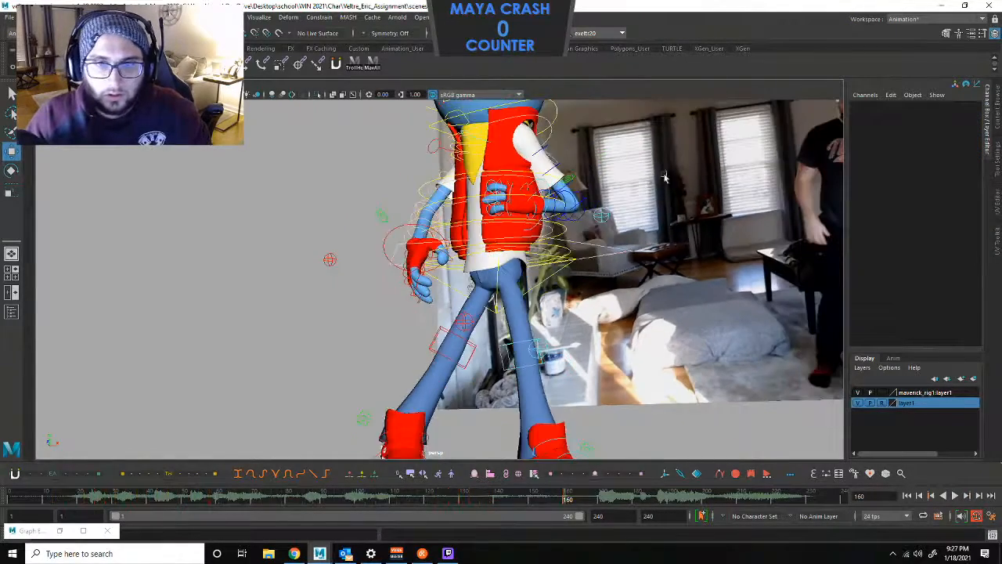
middle_click_drag(671, 161, 673, 197, "alt")
left_click_drag(673, 197, 678, 254, "alt")
scroll(501, 264, "up", 3)
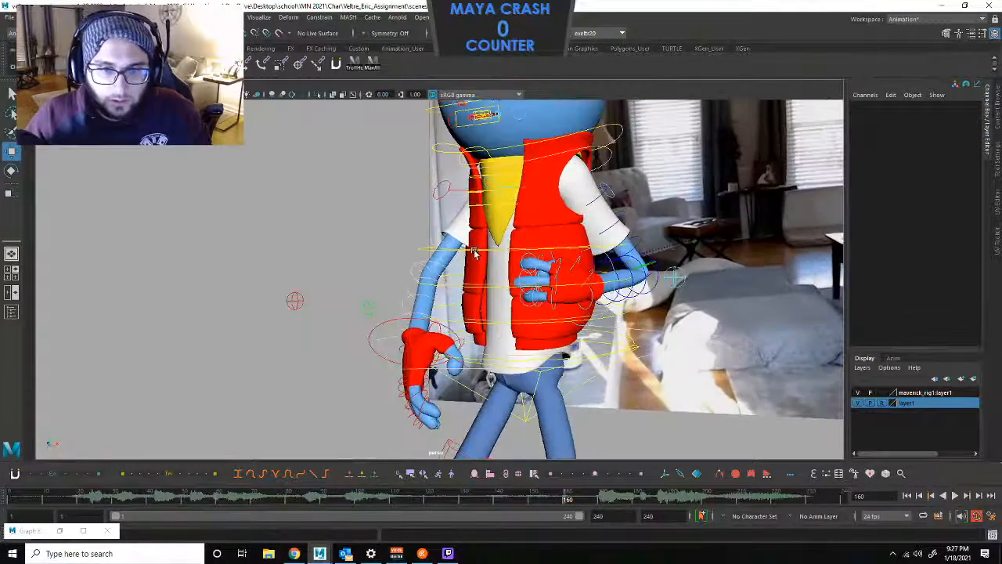
left_click_drag(472, 257, 489, 366, "alt")
left_click(482, 316)
key("ctrl+z")
scroll(445, 269, "down", 3)
scroll(518, 294, "up", 3)
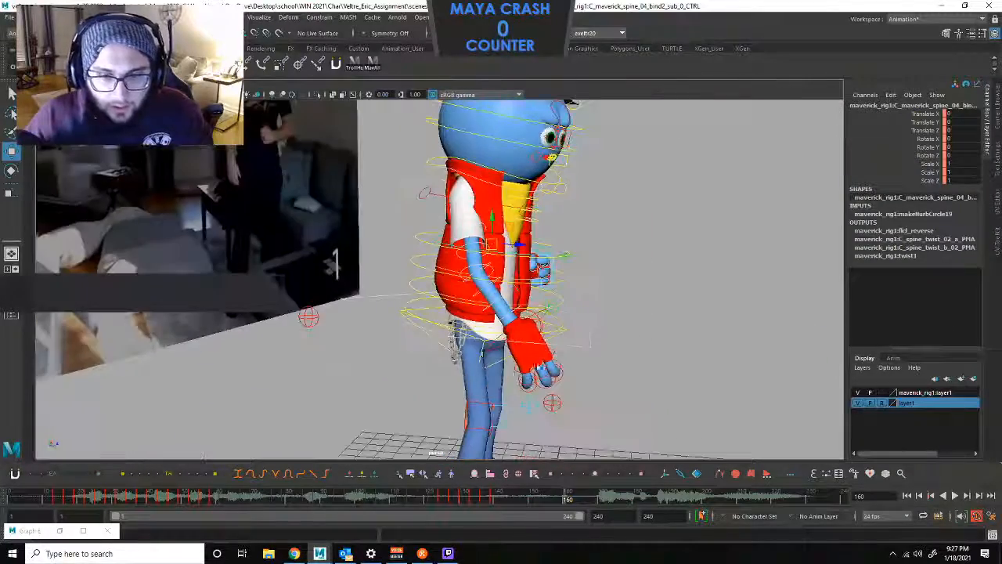
left_click(495, 365)
Set Rotate X, Y and Z of the head control to 0 at frame 160, and clear the selection.
left_click_drag(580, 304, 531, 236, "alt")
left_click(590, 204)
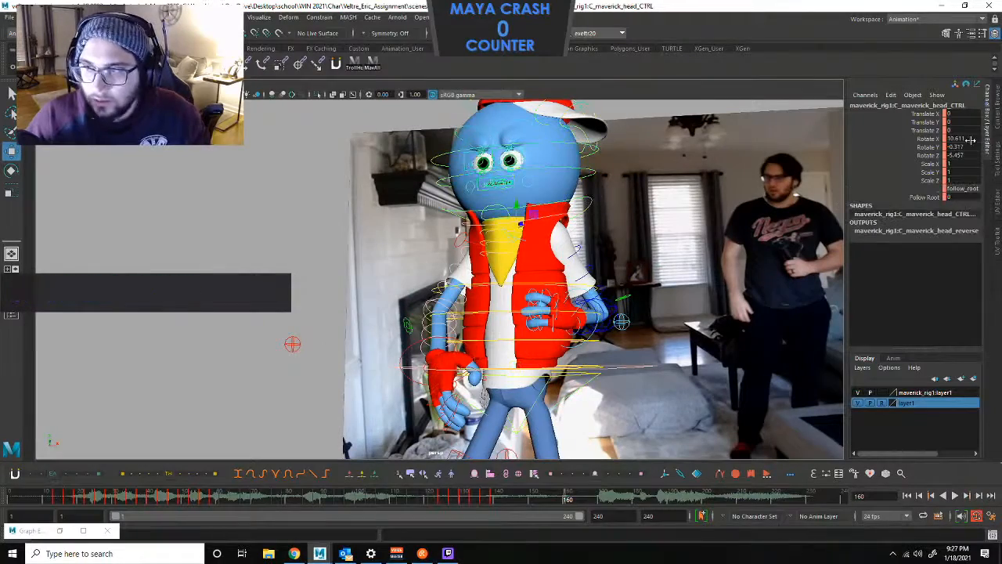
left_click_drag(966, 139, 967, 155)
type("0")
key("Return")
left_click(652, 242)
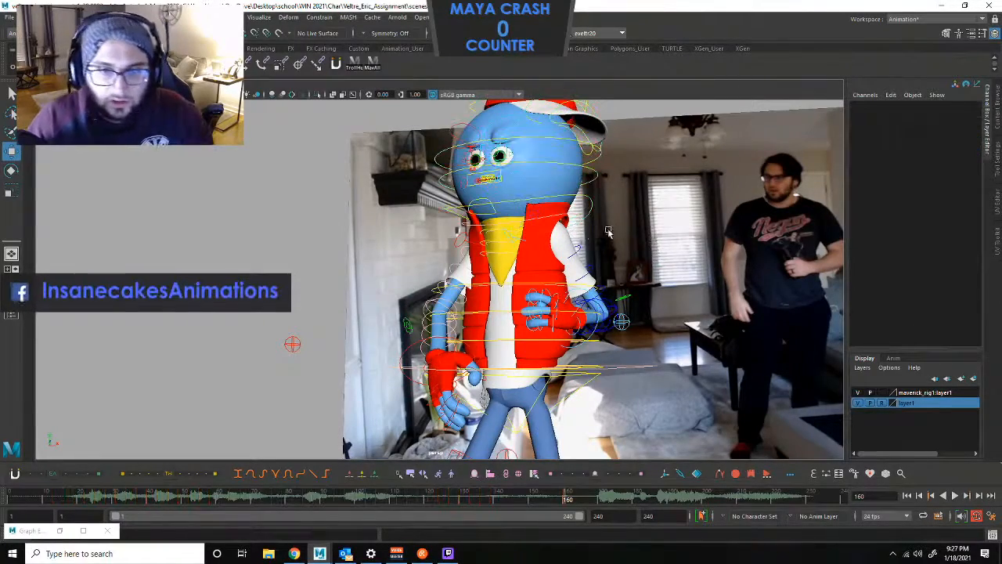
Move the right knee pole vector control sideways from between the legs to the outer side of the right leg.
scroll(653, 242, "down", 3)
middle_click_drag(532, 341, 595, 182, "alt")
left_click_drag(595, 182, 614, 227, "alt")
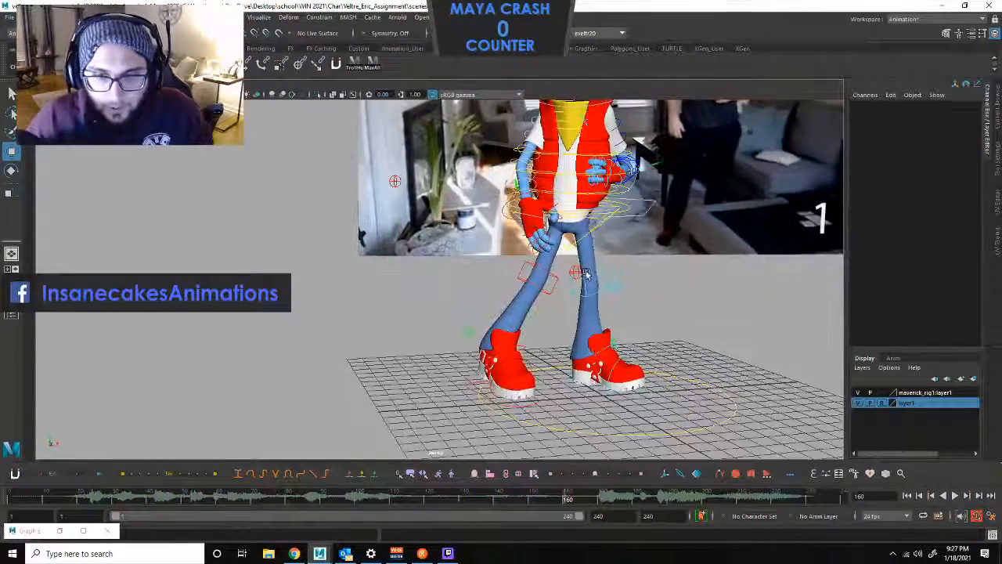
left_click(584, 271)
left_click_drag(596, 272, 505, 273)
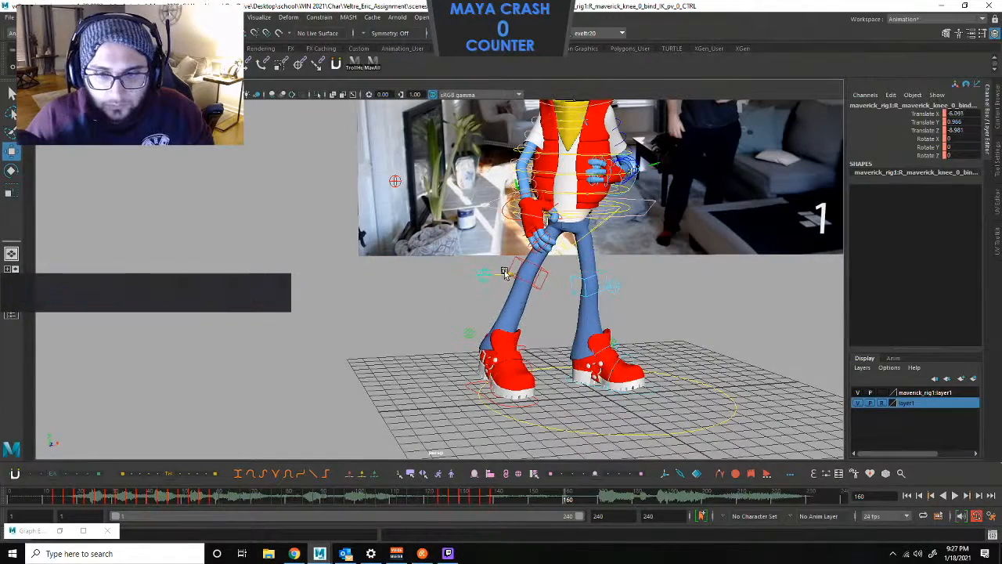
Key all channels of the right ankle IK control at frame 160 and compare the foot with the pose at frame 139.
left_click(527, 386)
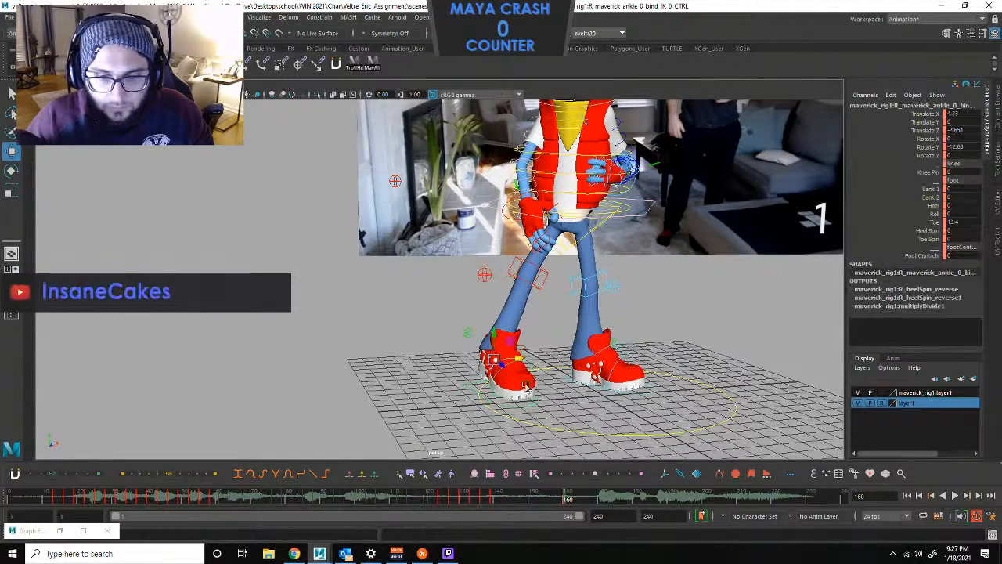
left_click_drag(527, 387, 554, 352, "alt")
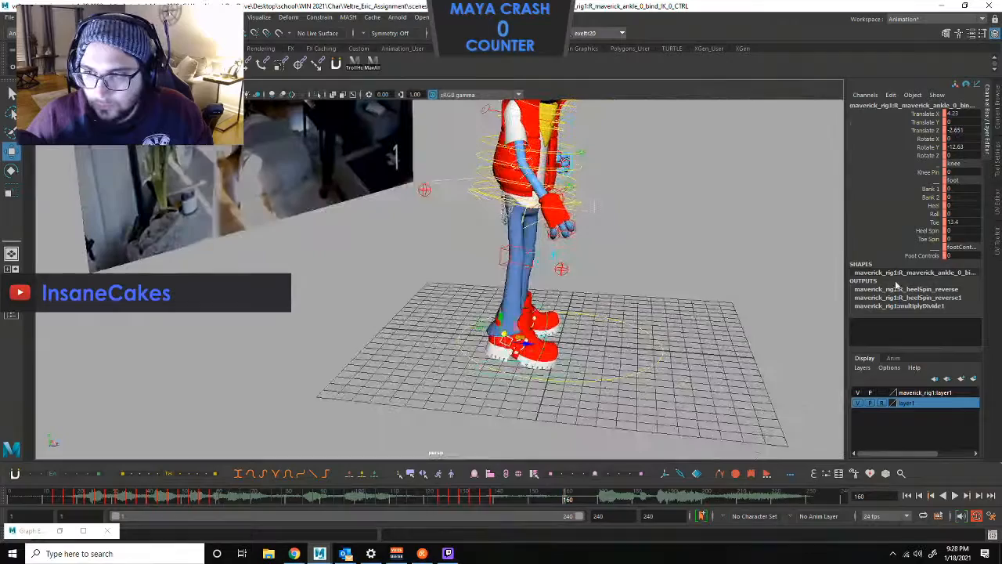
left_click(934, 223)
left_click_drag(649, 297, 552, 384, "alt")
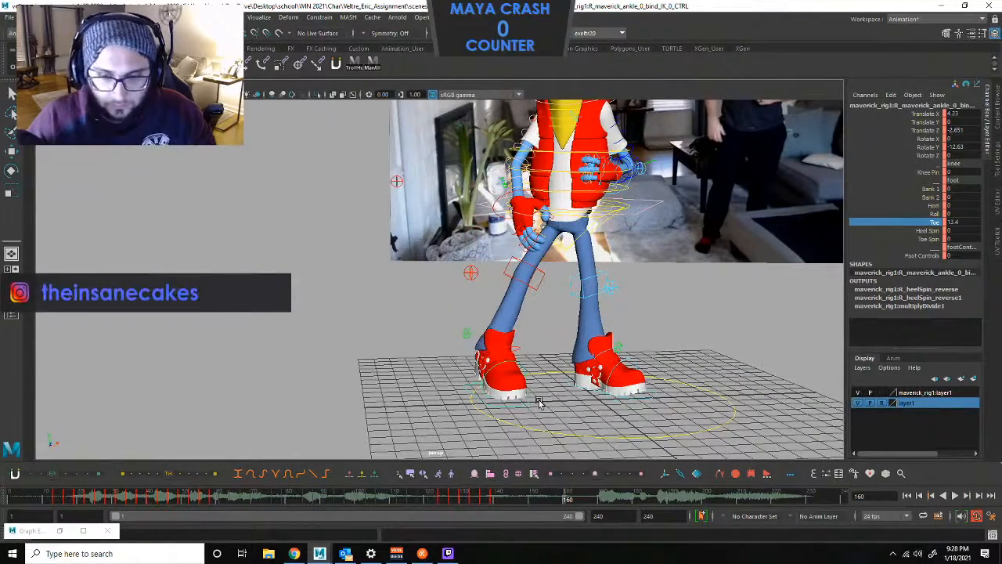
key("s")
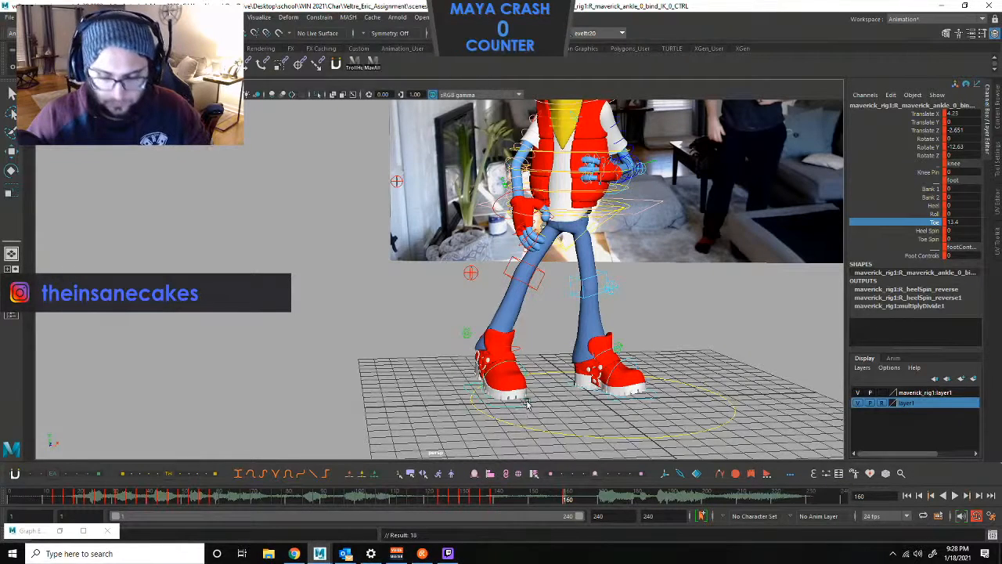
key("comma")
key("period")
key("comma")
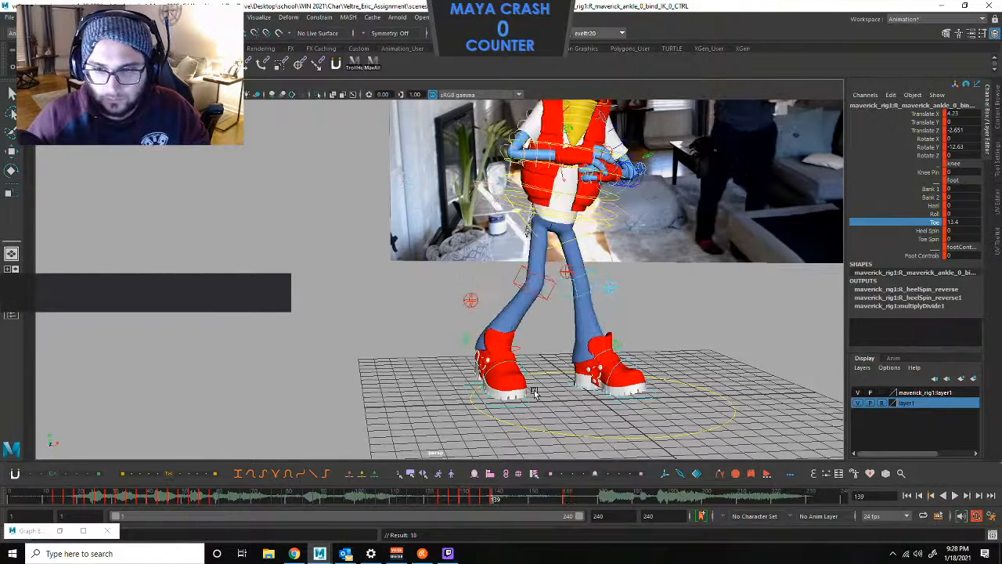
key("period")
Set the right foot's Toe to 0, turn it to about 19 in Rotate Y and move it to about 3.8 in Translate X.
key("e")
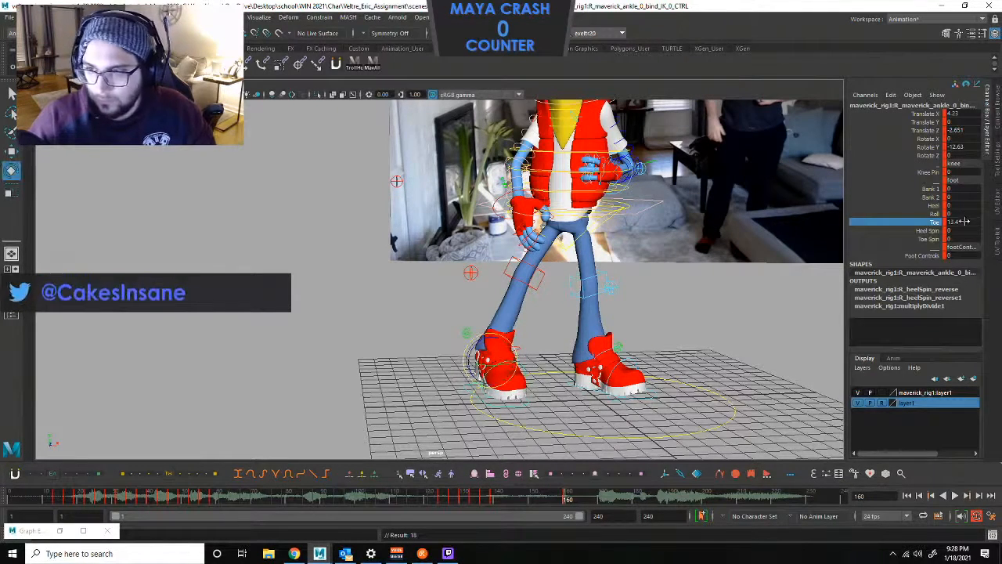
left_click(965, 221)
type("0")
key("Return")
left_click_drag(518, 366, 508, 367)
key("w")
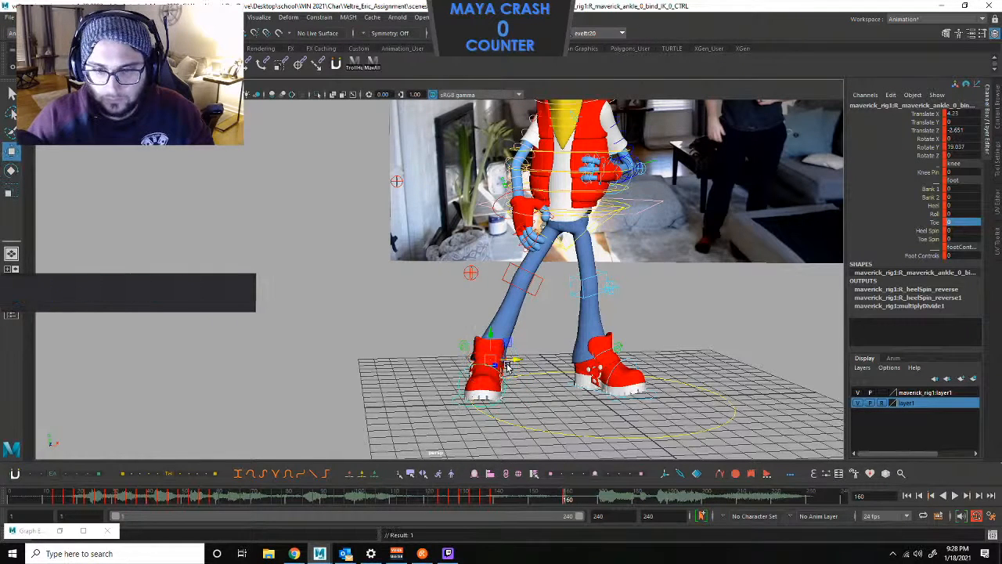
key("space")
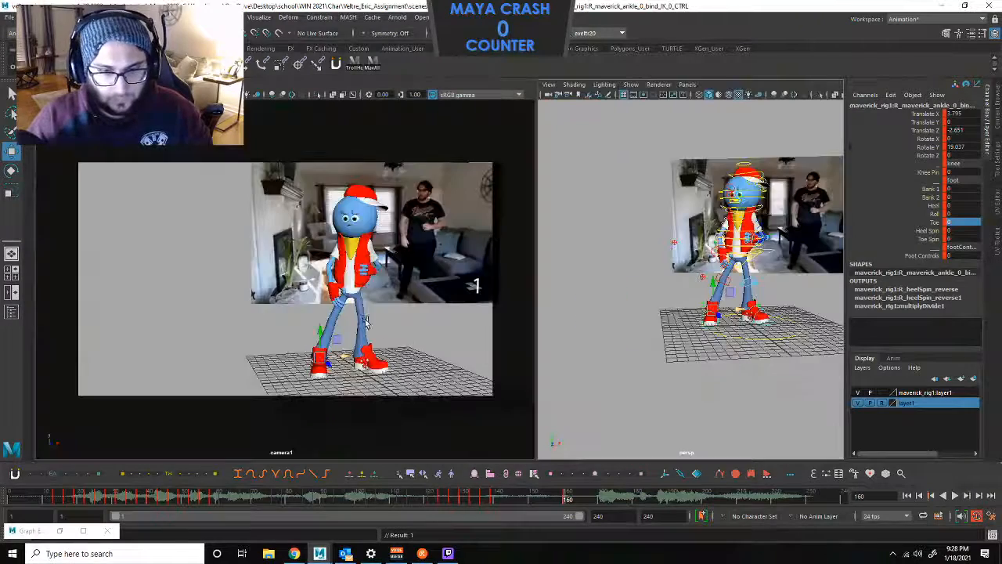
key("space")
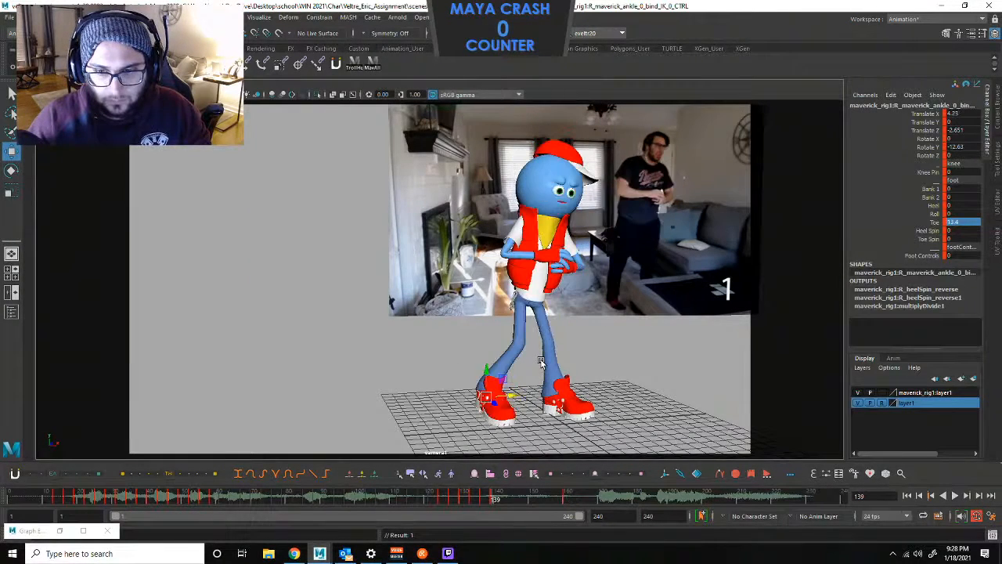
key("period")
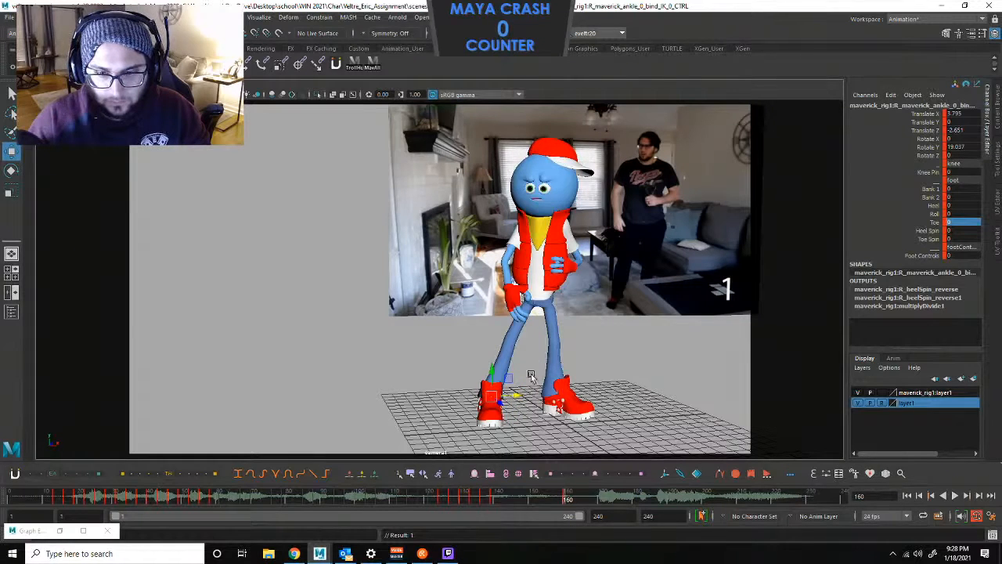
Turn the right foot further to about 37.2 in Rotate Y and shift it inward to about 3.03, 0, -2.99.
key("e")
mouse_move(507, 404)
left_mouse_down()
mouse_move(528, 400)
mouse_move(504, 399)
left_mouse_up()
key("w")
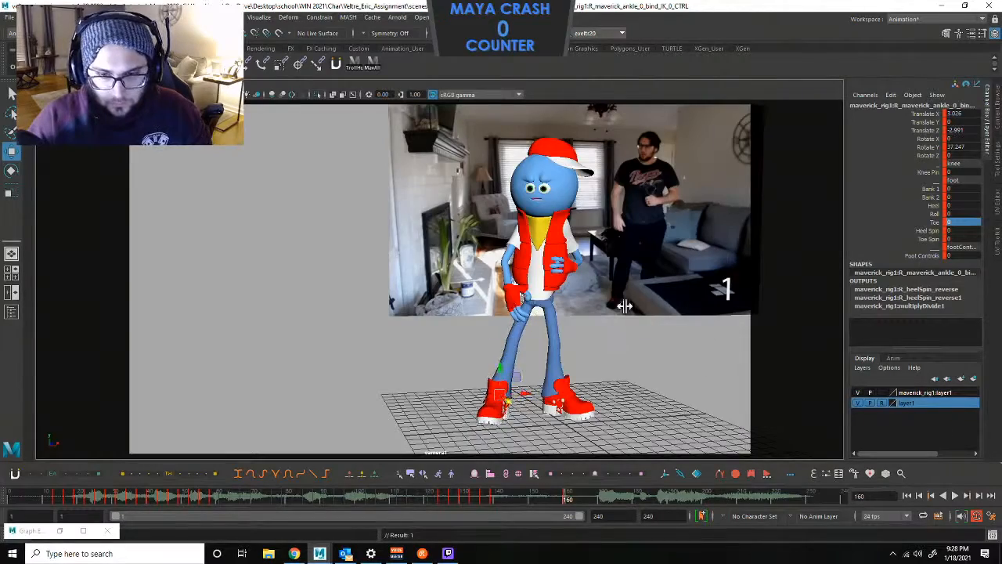
key("space")
key("space")
mouse_move(640, 302)
left_mouse_down("alt")
mouse_move(739, 305)
mouse_move(643, 306)
left_mouse_up("alt")
key("space")
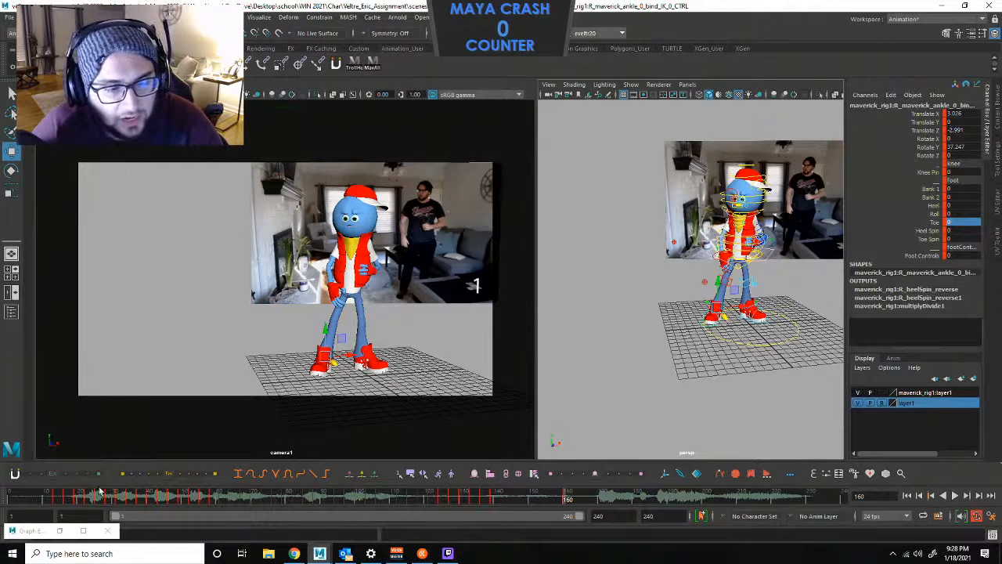
Review the opening poses around frames 12 to 15 against the video reference, and return to frame 160.
left_click(58, 499)
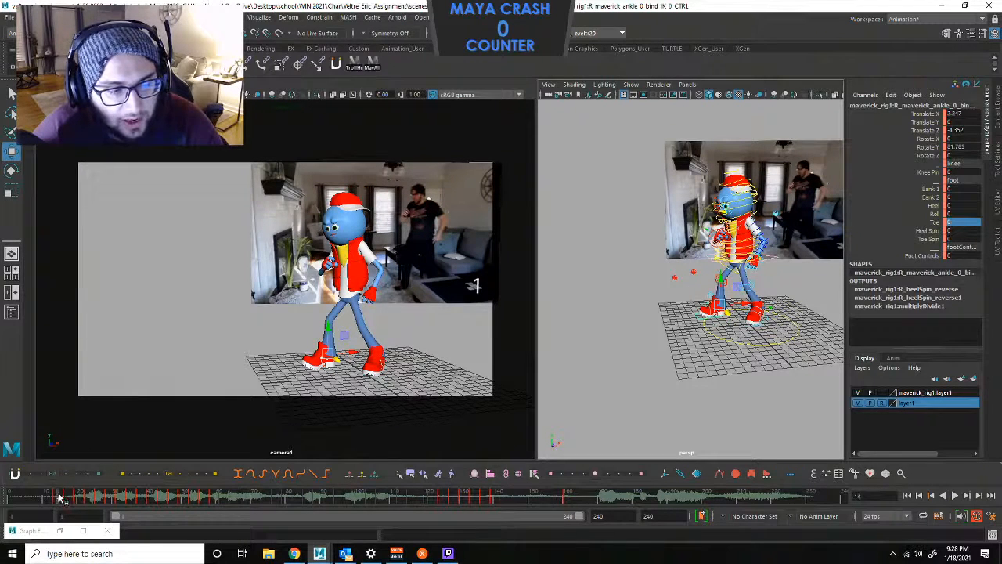
left_click(63, 500)
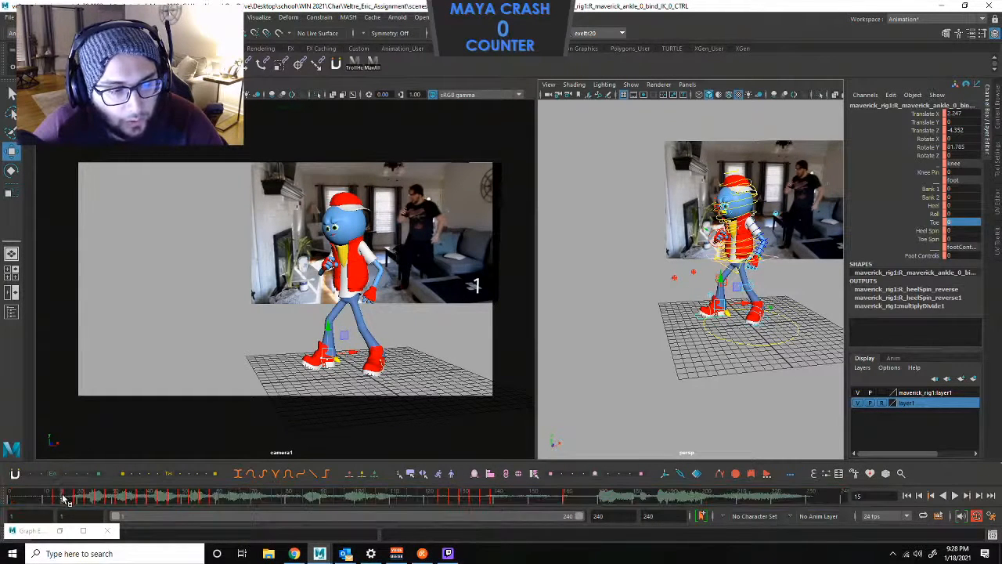
key("ctrl+z")
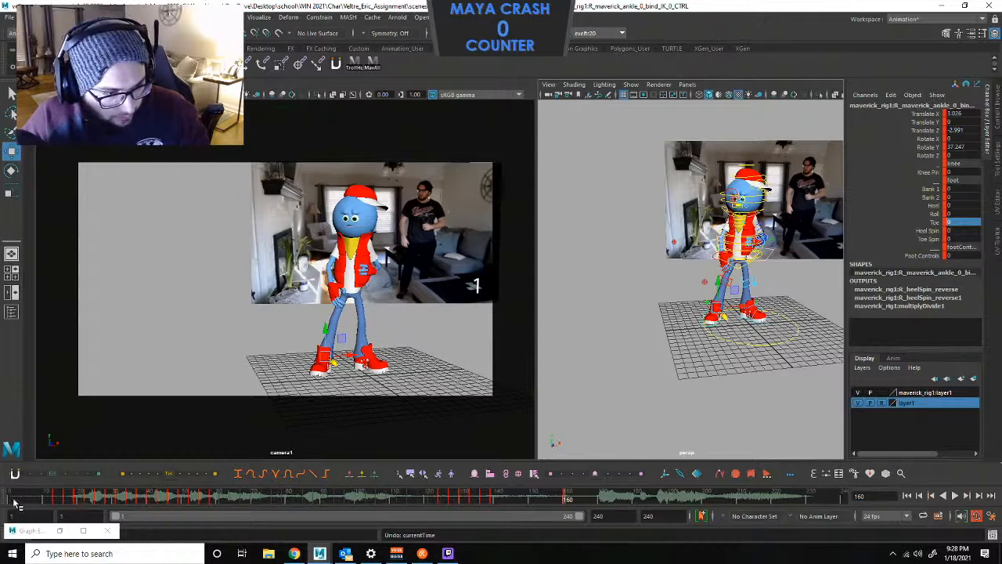
left_click_drag(14, 502, 96, 499)
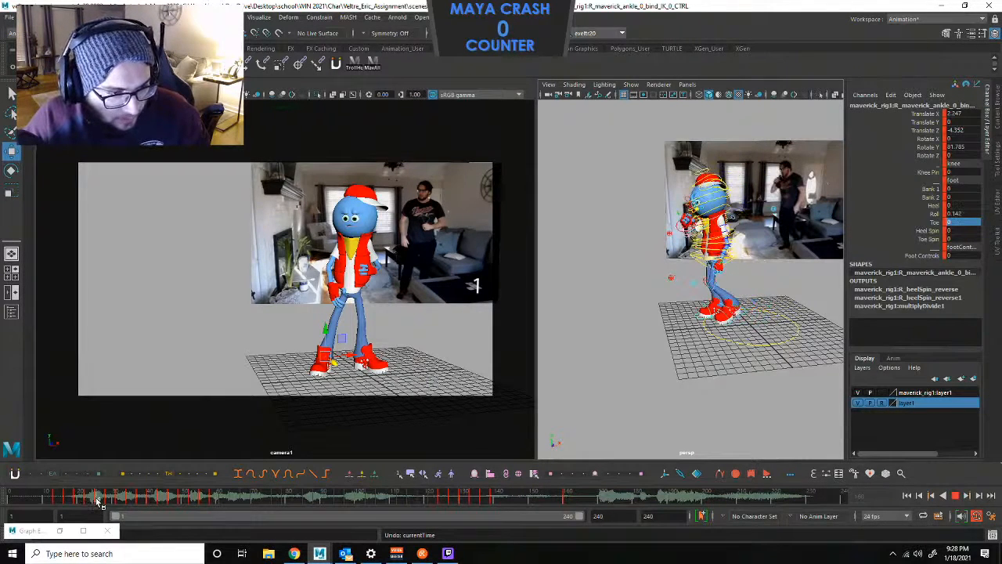
left_click(52, 501)
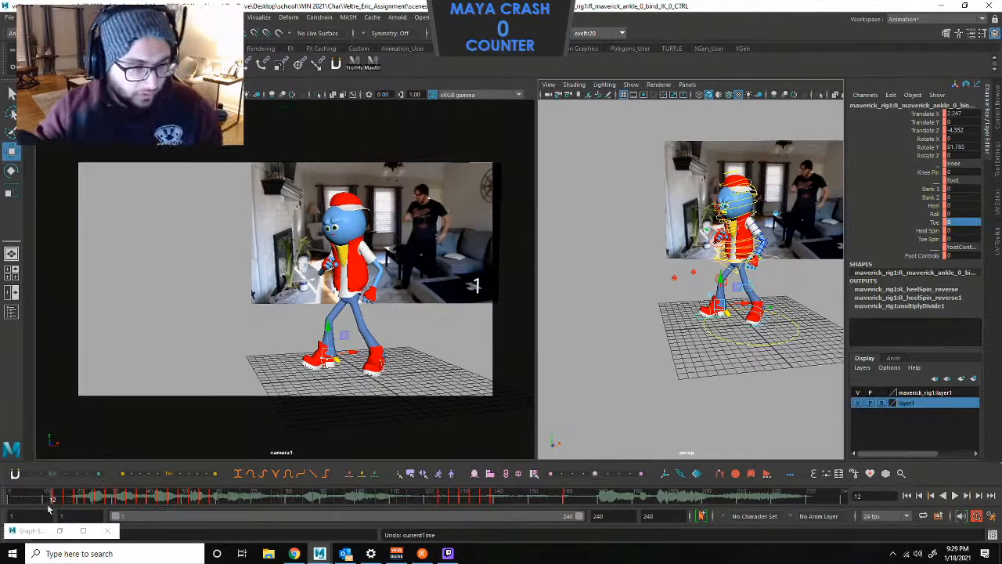
left_click(58, 502)
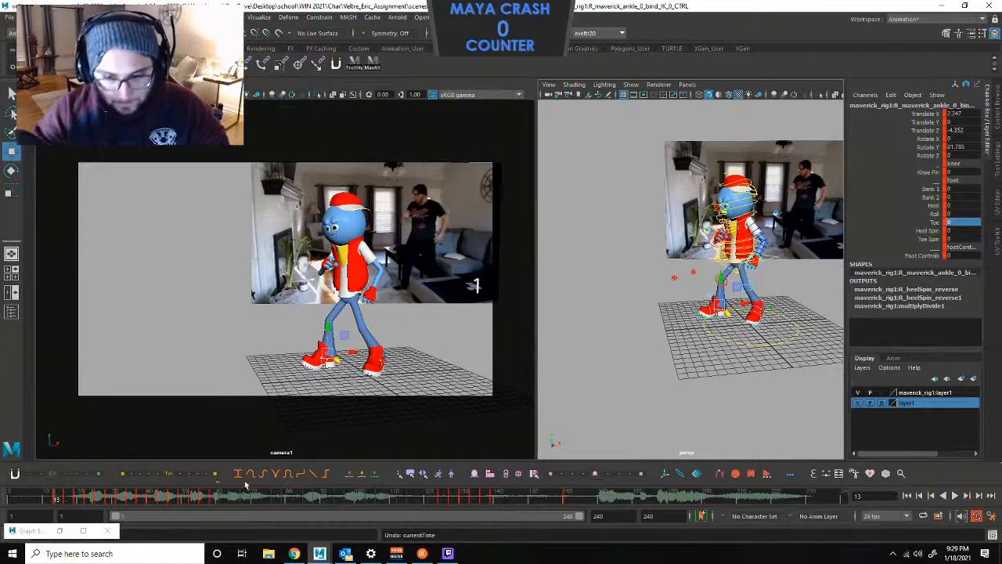
left_click(566, 501)
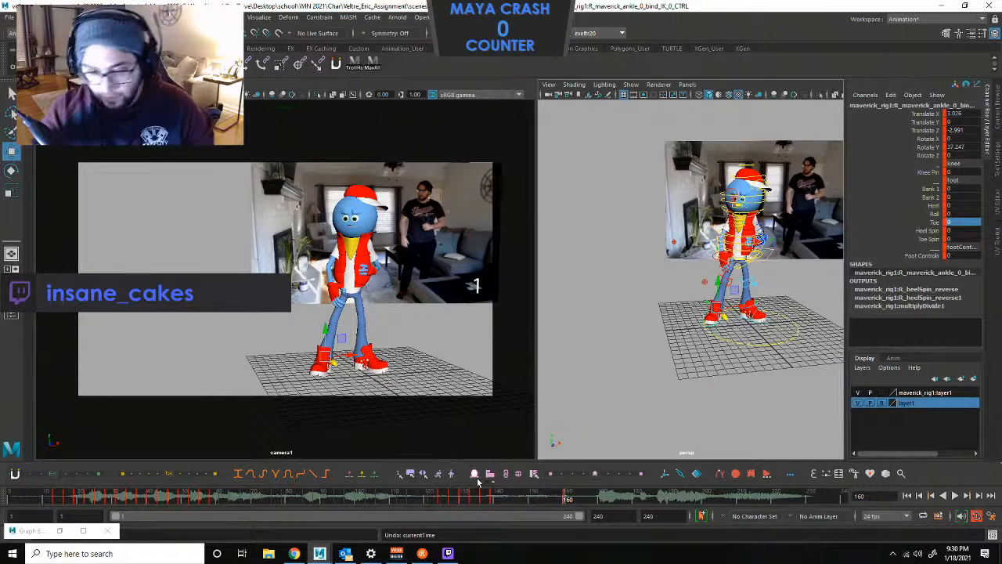
Rotate the right wrist IK control to about -48.4, -77.7, -81.2 and move it outward from the hip to about -3.8, -5.2, -2.
scroll(706, 345, "up", 5)
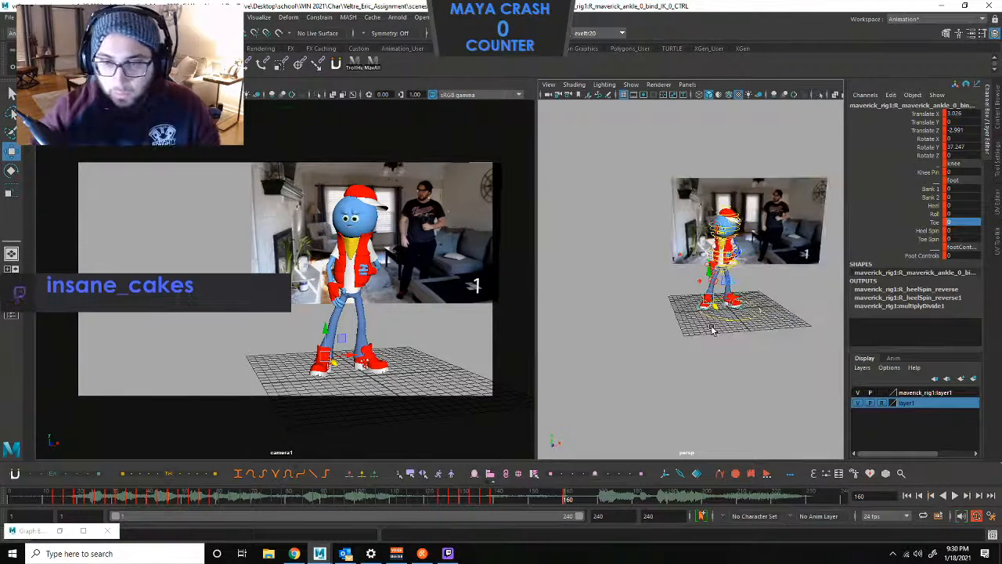
left_click_drag(704, 357, 727, 376, "alt")
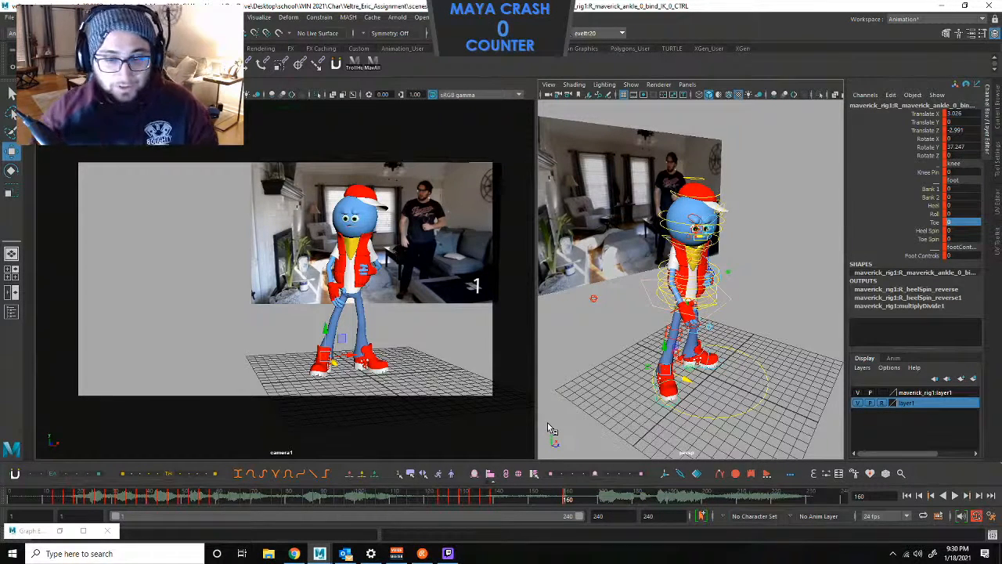
scroll(755, 295, "up", 2)
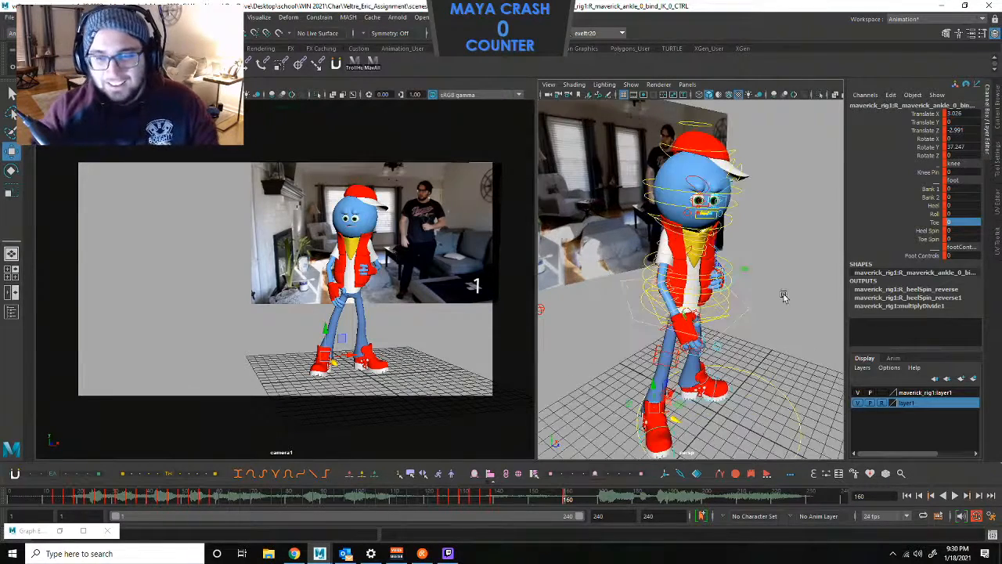
left_click_drag(785, 296, 740, 288, "alt")
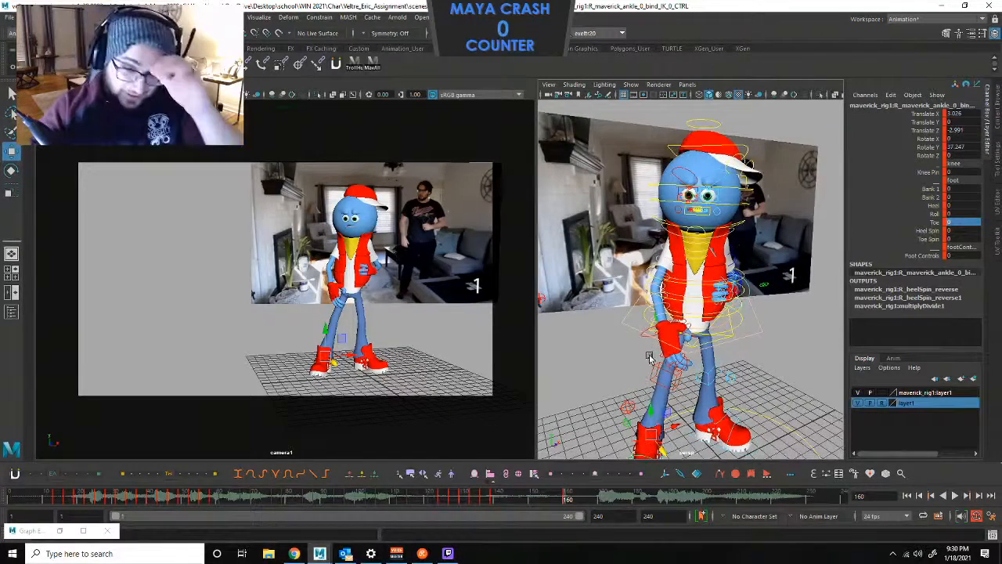
left_click(645, 326)
key("e")
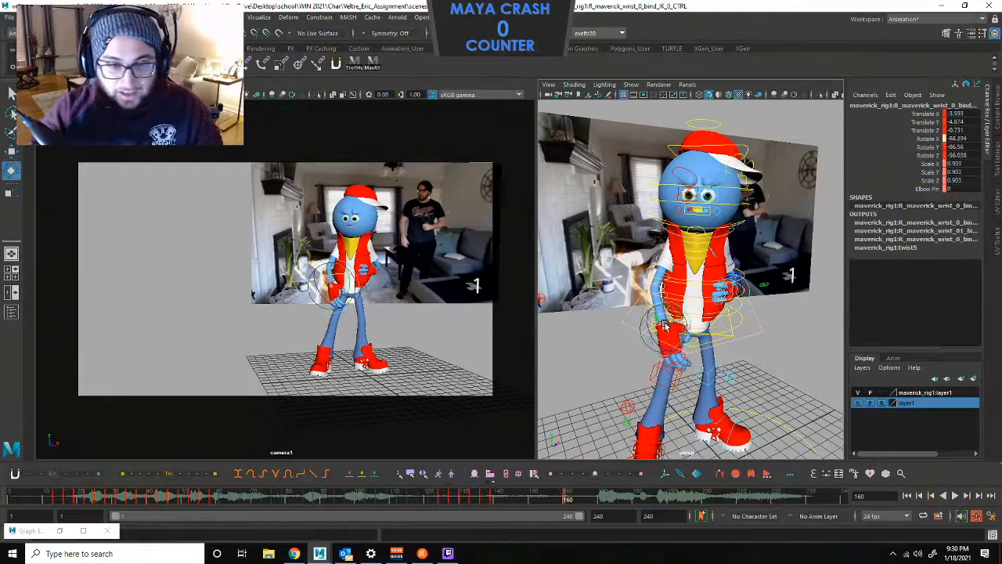
left_click_drag(665, 326, 684, 338)
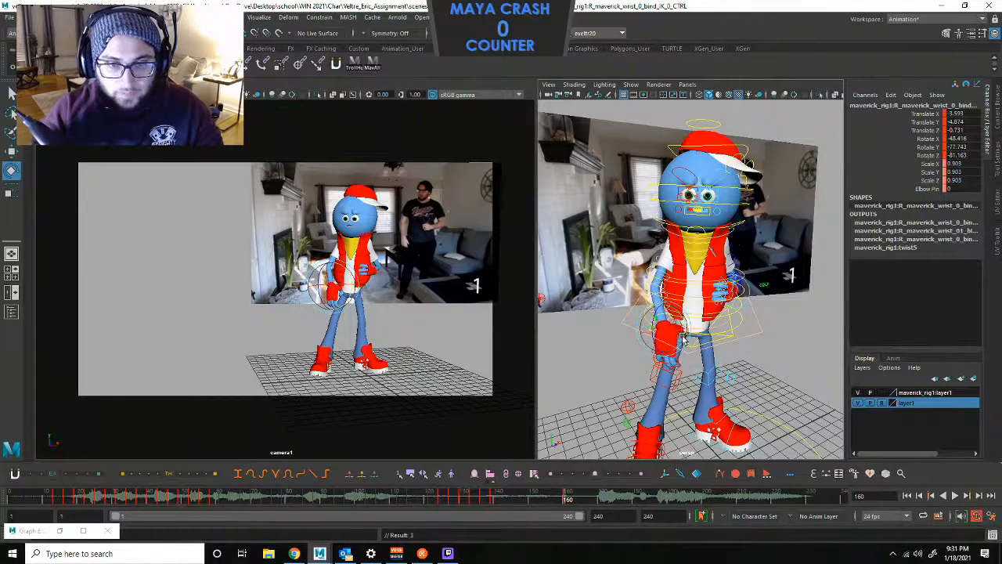
key("w")
left_click_drag(665, 296, 641, 296)
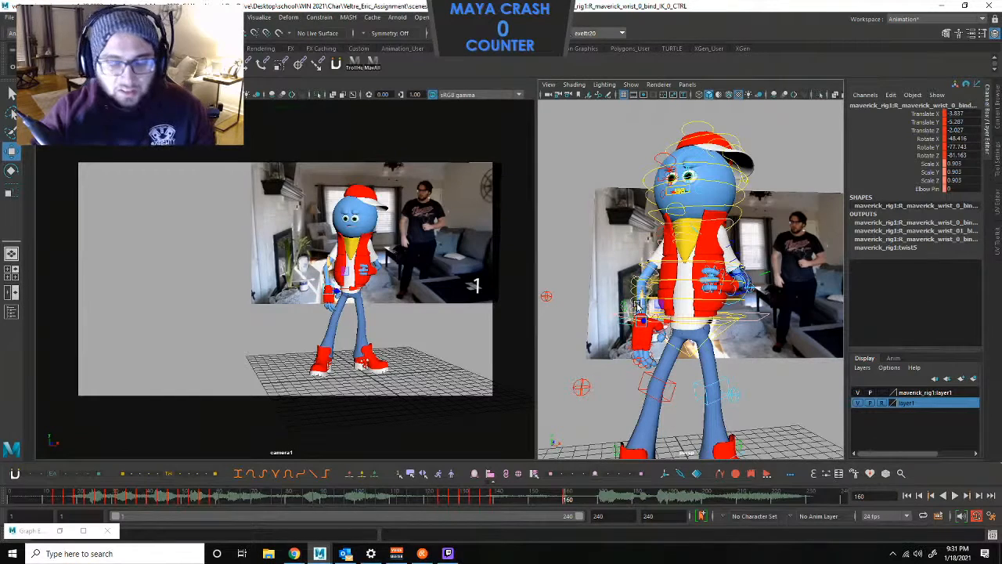
Zero all three rotation values on the right thumb's second control (R_thumb_02).
left_click(667, 387)
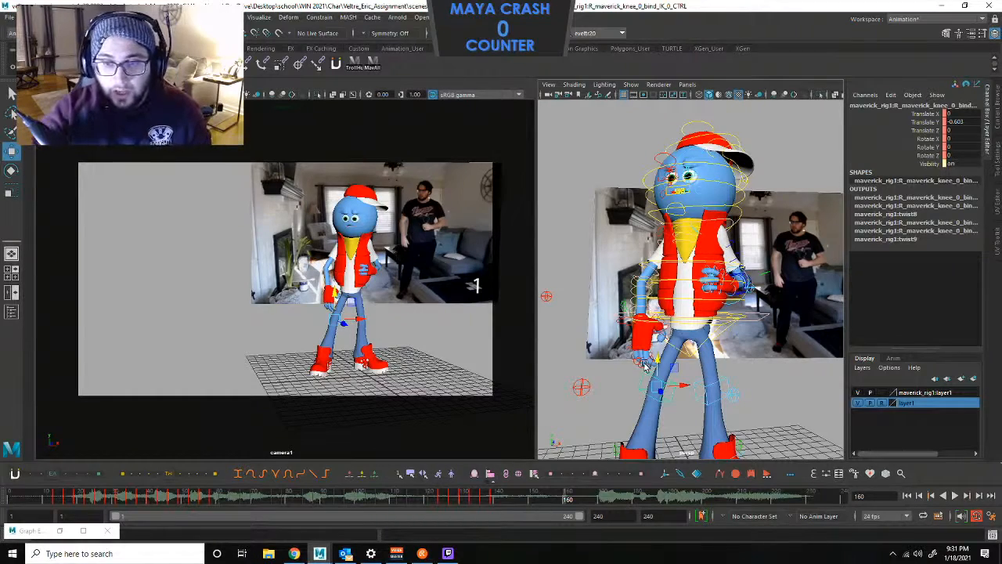
scroll(653, 352, "up", 5)
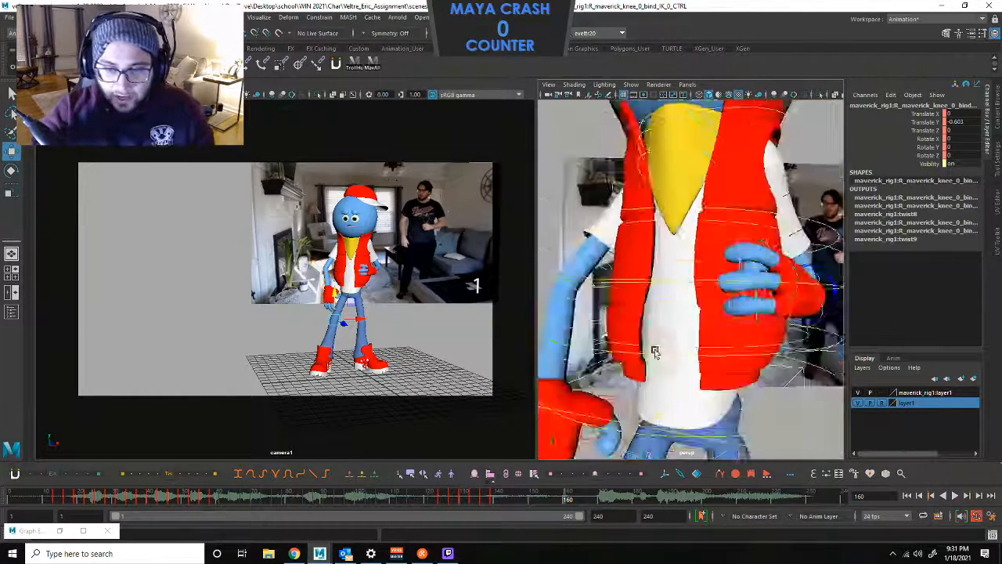
scroll(656, 352, "down", 4)
left_click(642, 347)
key("f")
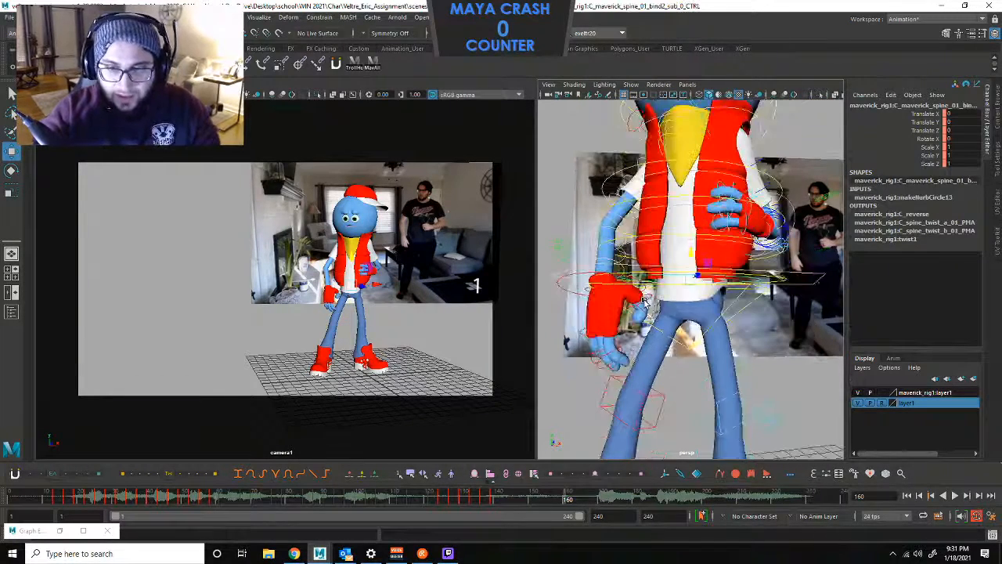
left_click(643, 300)
key("f")
scroll(652, 303, "down", 5)
mouse_move(654, 303)
left_mouse_down("alt")
mouse_move(646, 290)
mouse_move(659, 292)
left_mouse_up("alt")
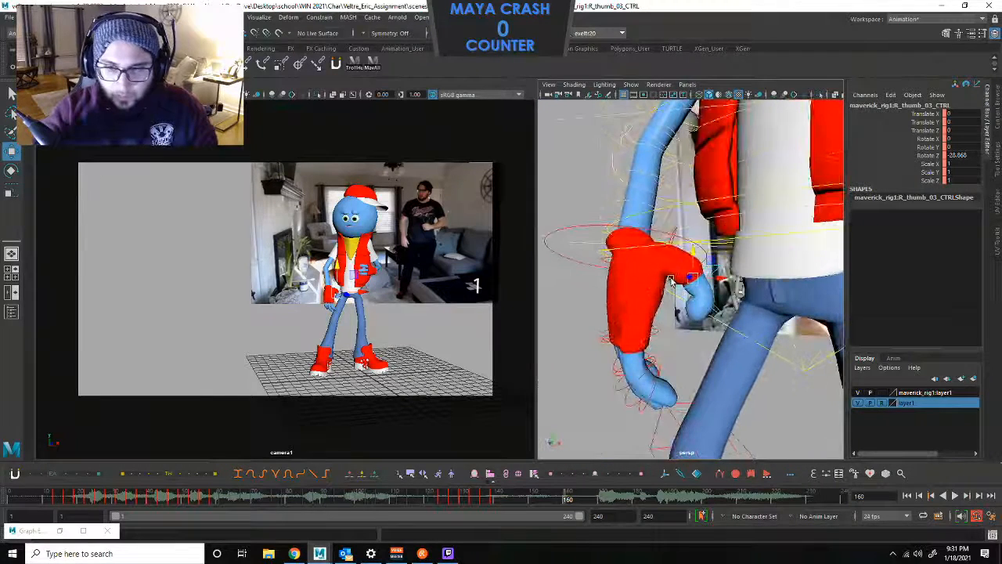
left_click(671, 281)
key("e")
left_click_drag(961, 139, 959, 157)
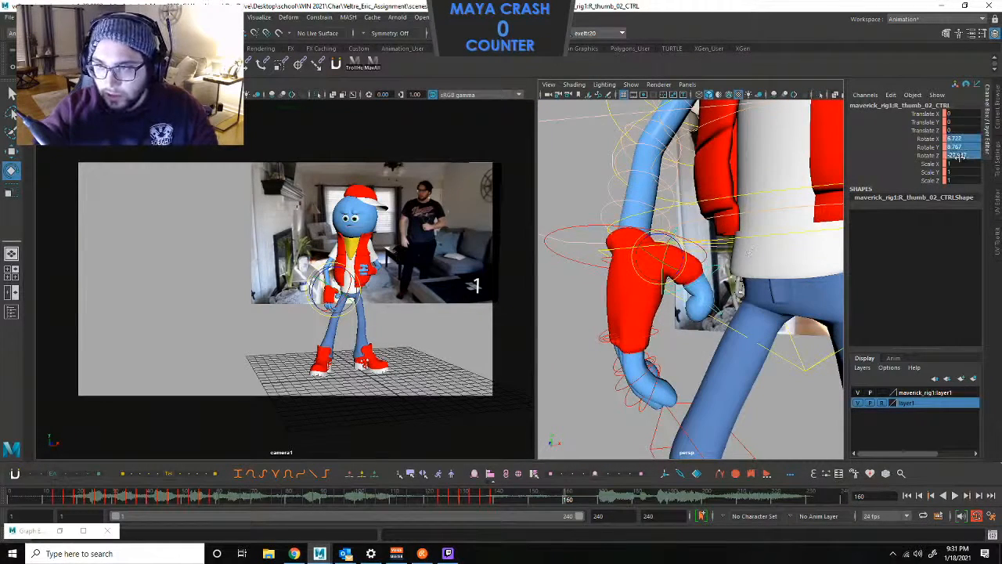
type("0")
key("Return")
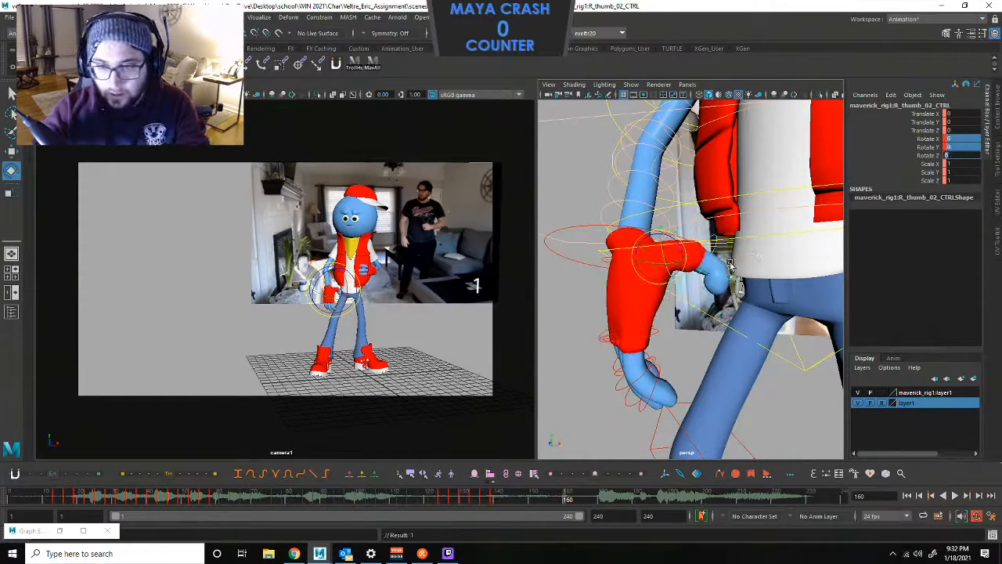
Zero the X, Y and Z rotation of the right thumb's third control and Rotate Z of its fourth control.
left_click(697, 282)
left_click_drag(962, 139, 959, 155)
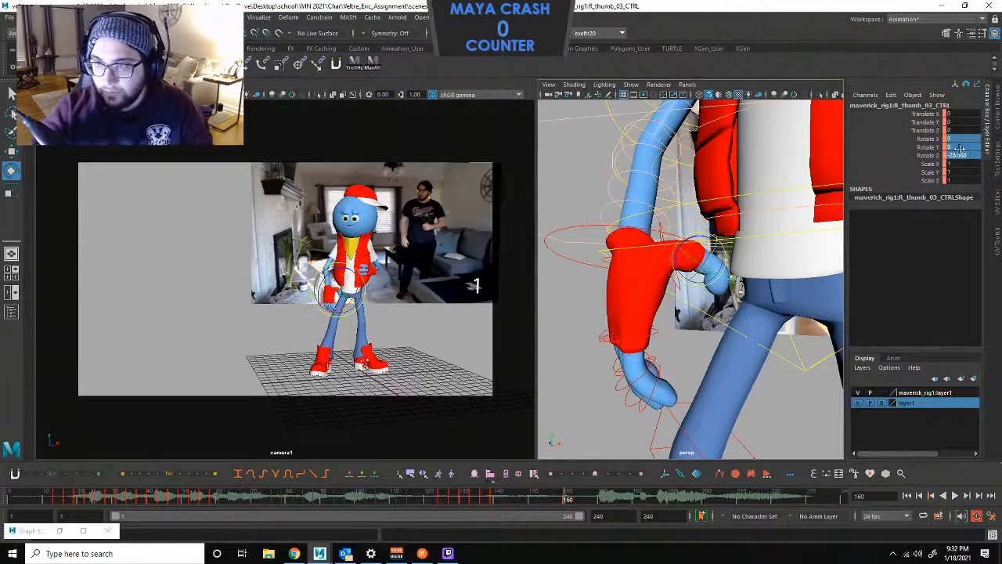
type("0")
key("Return")
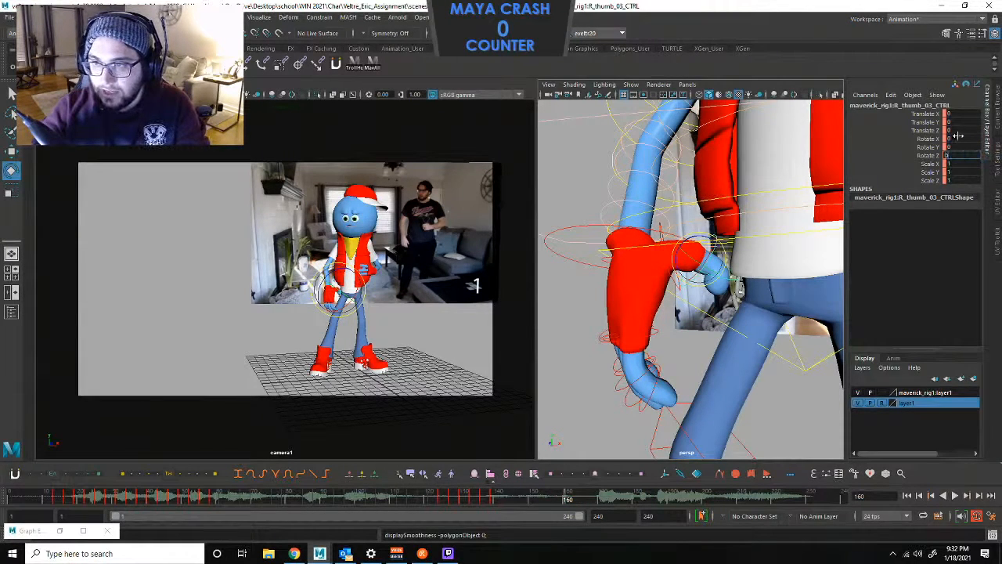
left_click(725, 270)
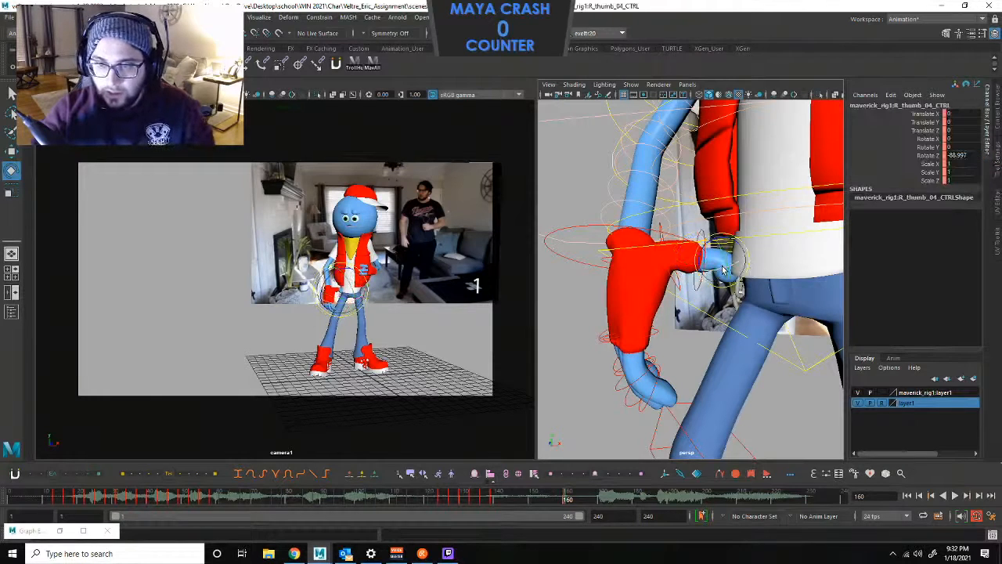
left_click(956, 155)
type("0")
key("Return")
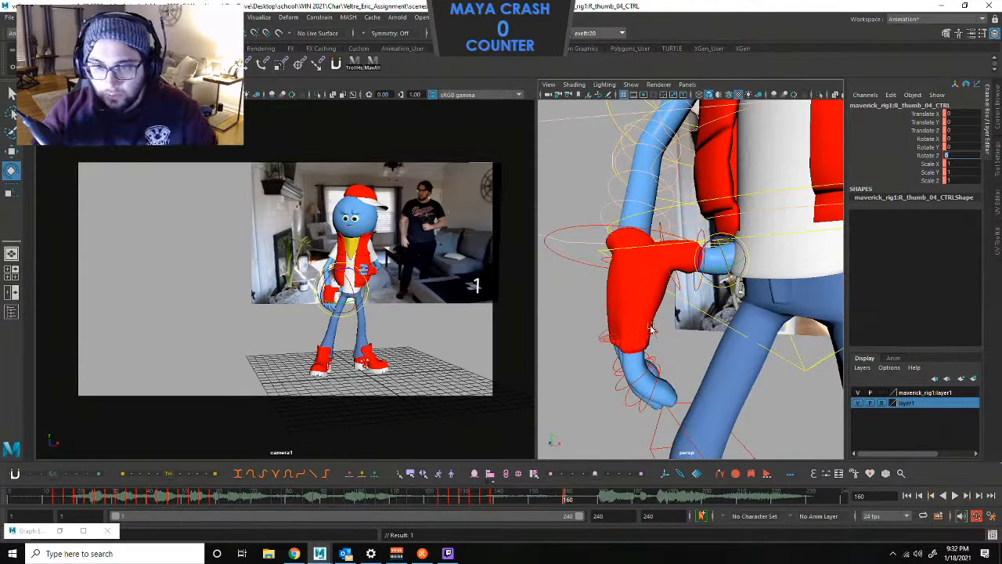
Rotate the right thumb down toward the fingers and refine the bend of the right index finger.
left_click(668, 310)
left_click(675, 284)
left_click(630, 268)
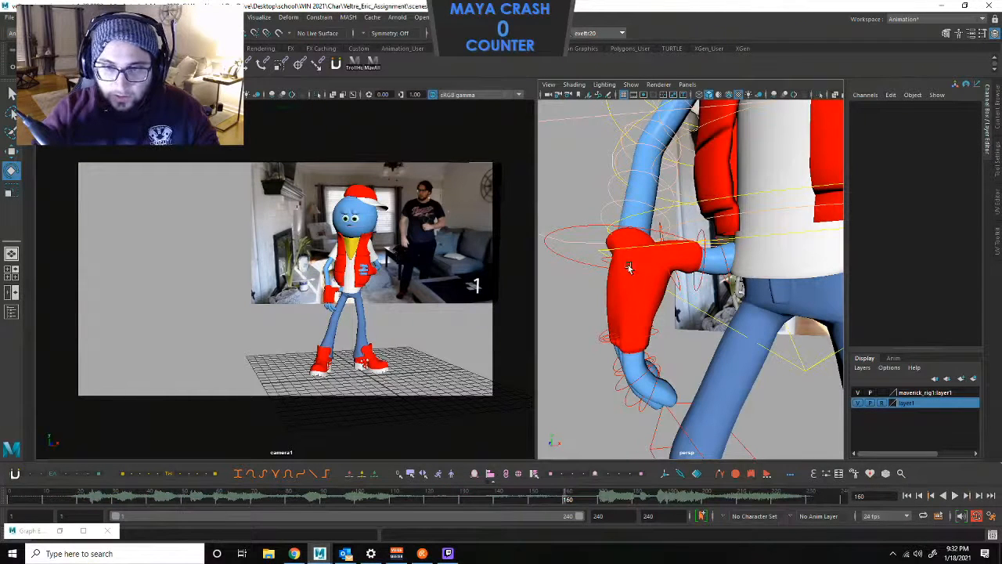
left_click(629, 268)
left_click_drag(630, 270, 663, 359)
left_click(660, 329)
left_click(656, 312)
left_click(691, 397)
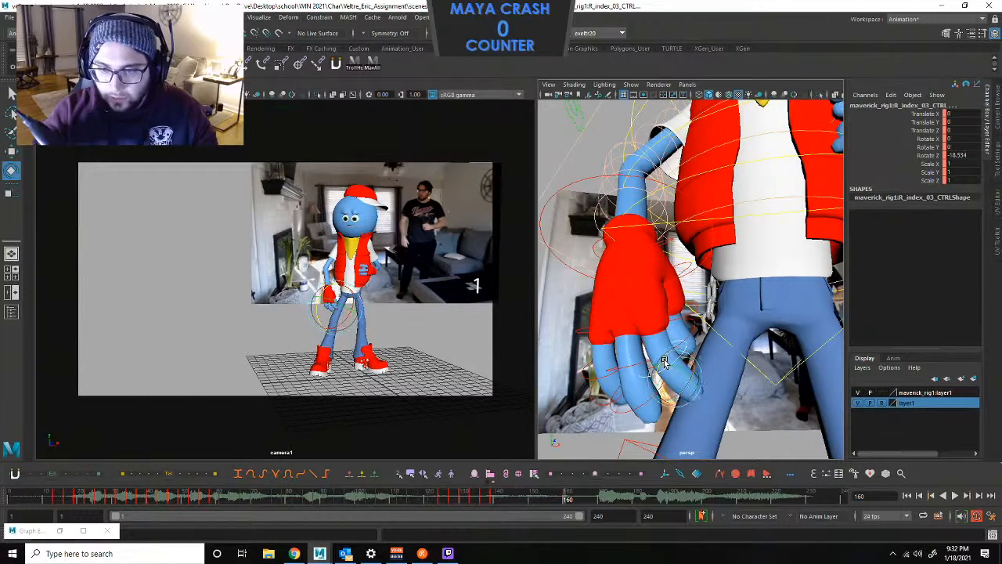
Turn the right pinky's base control to about -3.8 and its second control to about 6 in Rotate Y.
left_click(614, 318)
left_click_drag(610, 314, 632, 314)
left_click(577, 311)
left_click(575, 333)
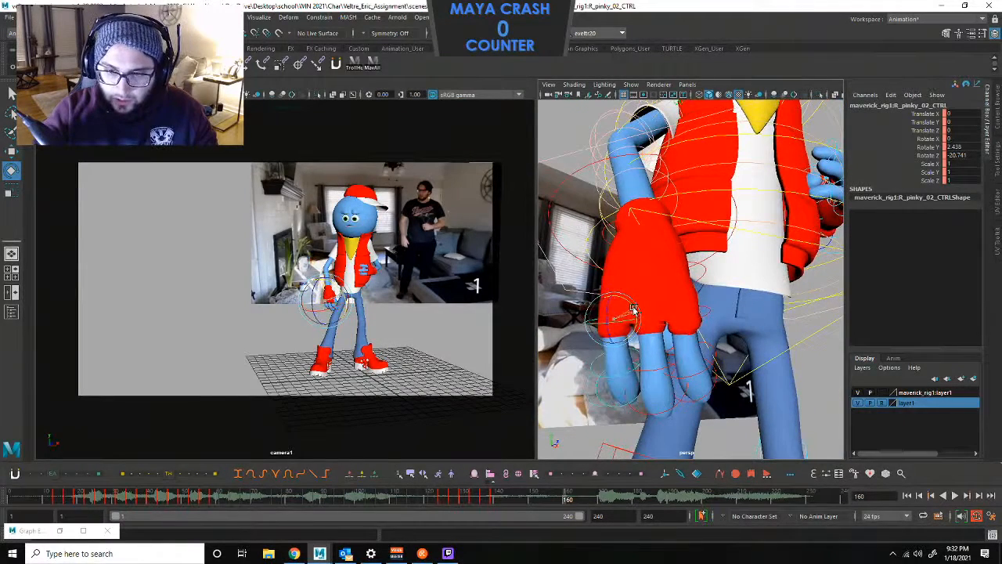
left_click(618, 223)
left_click_drag(642, 245, 646, 251)
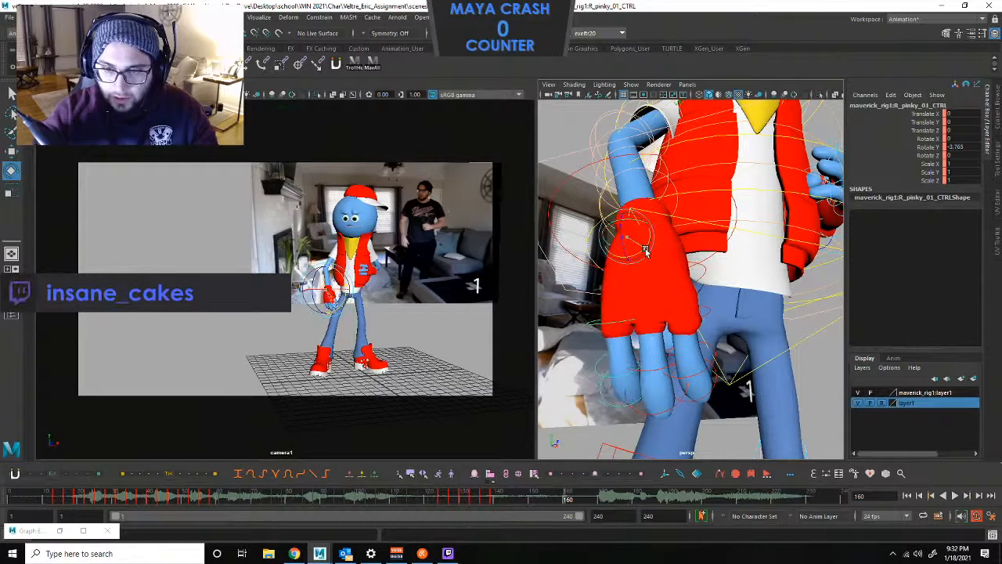
left_click(603, 323)
left_click_drag(638, 313, 638, 314)
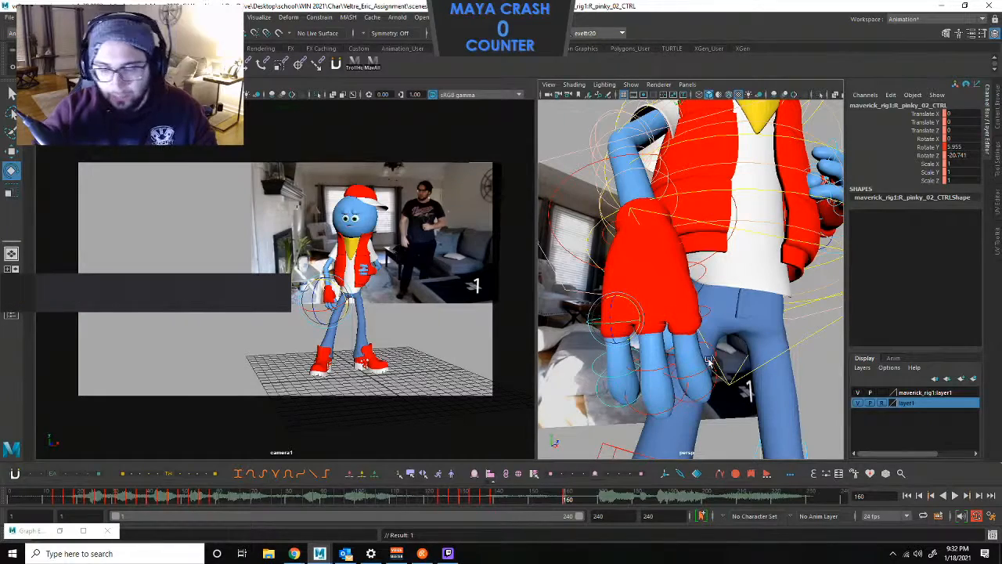
Move the left wrist IK control inward and slightly down across the front of the vest.
left_click_drag(731, 376, 608, 347, "alt")
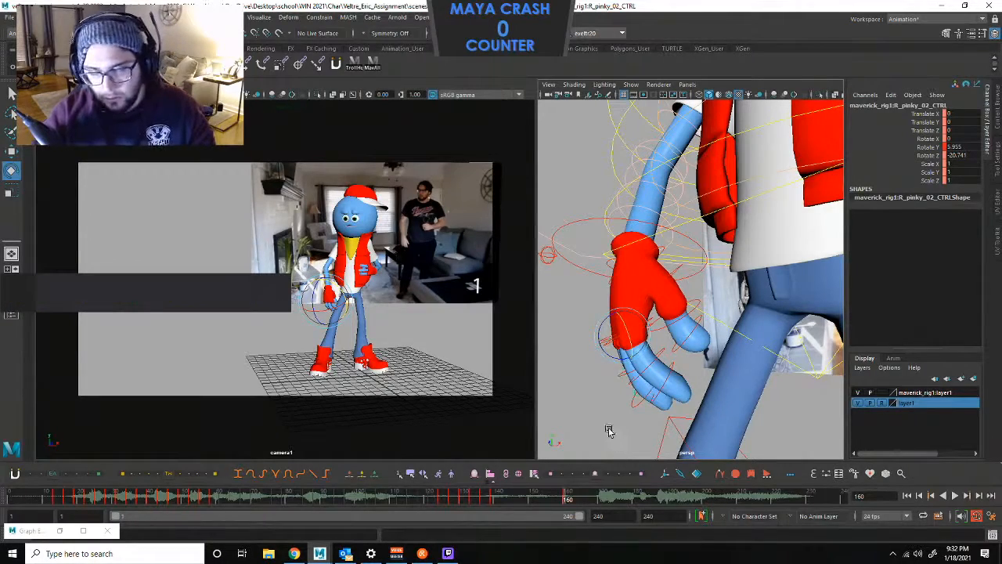
left_click_drag(654, 439, 732, 454, "alt")
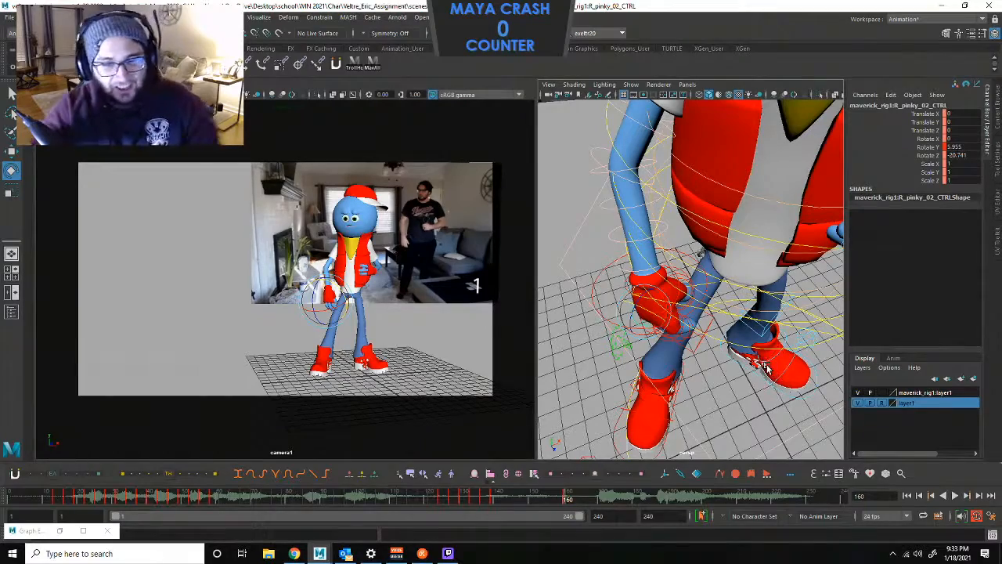
scroll(758, 368, "down", 4)
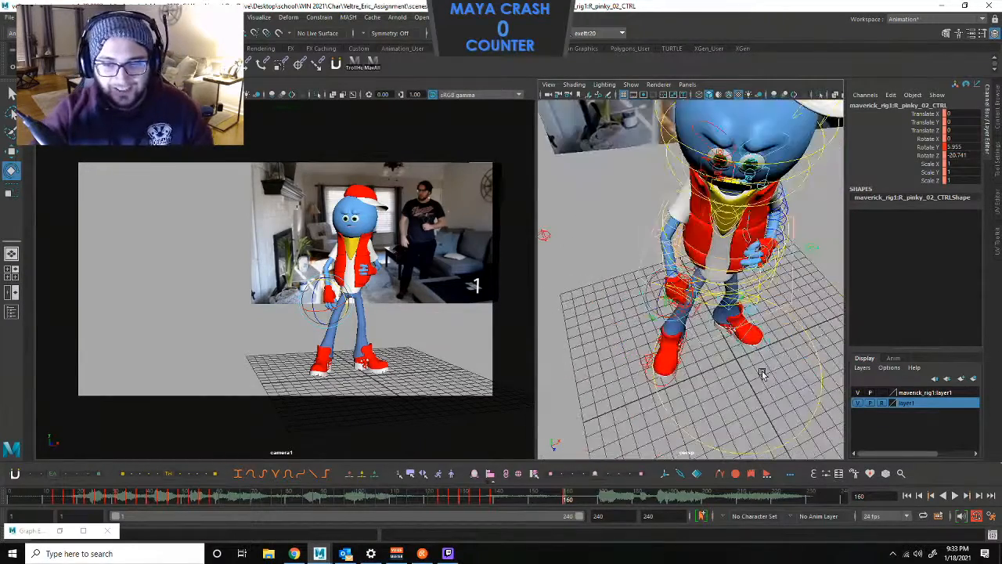
scroll(760, 377, "up", 4)
left_click_drag(758, 332, 686, 280, "alt")
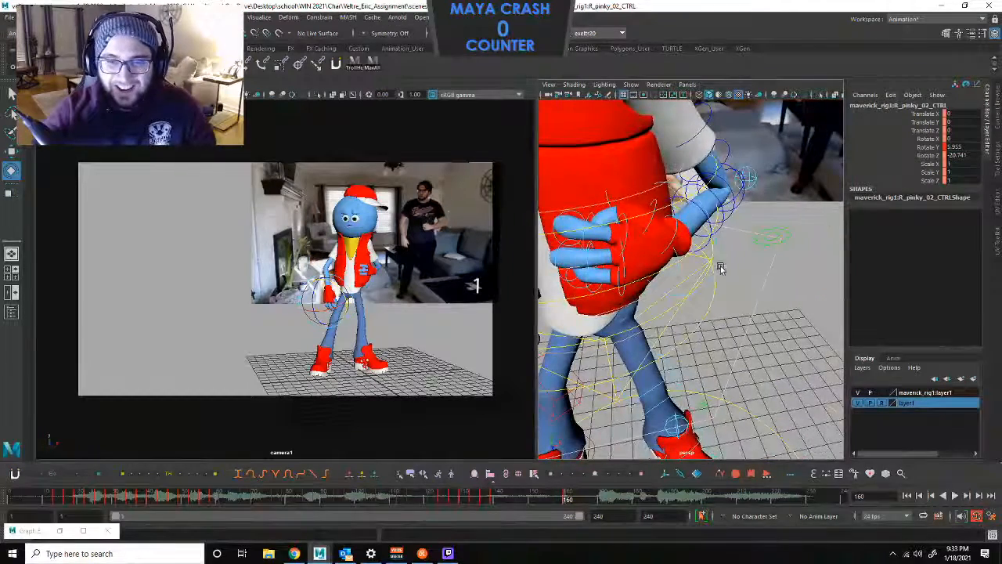
left_click(722, 252)
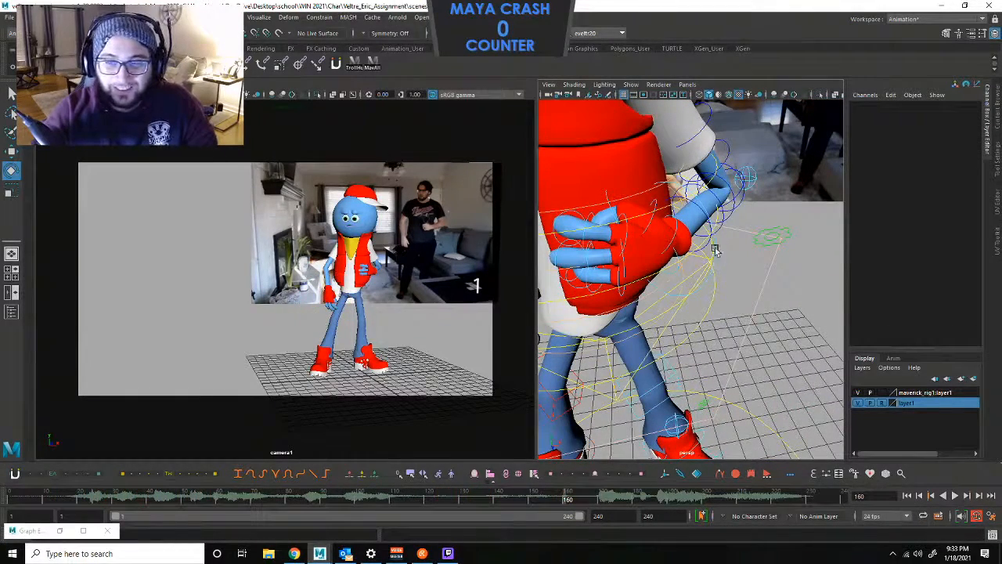
left_click(663, 293)
key("w")
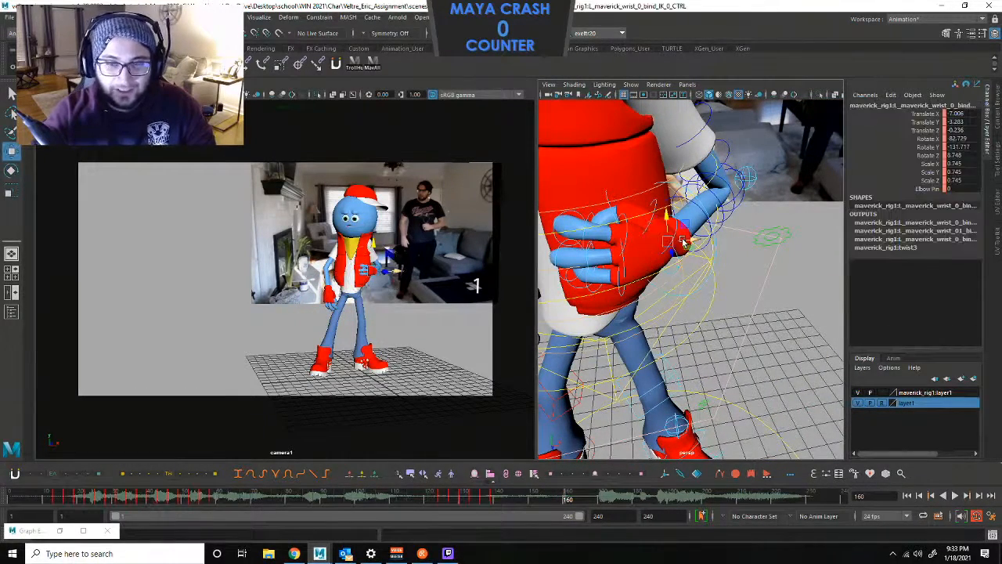
left_click_drag(689, 241, 636, 269)
Move the left elbow pole vector to about -1.65, -2.91, 4.19 to push the elbow outward, and key it.
left_click(754, 186)
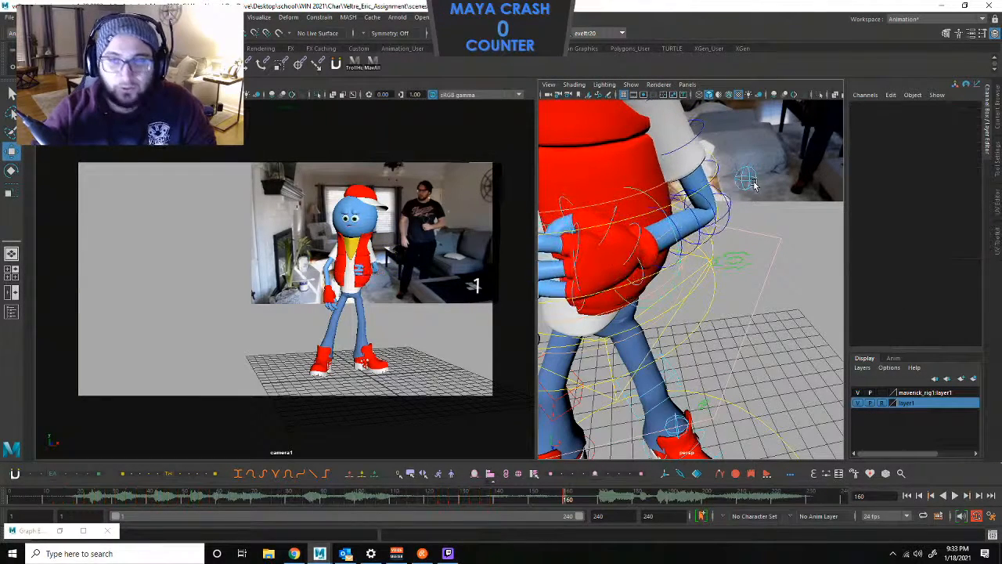
left_click(752, 184)
left_click_drag(753, 187, 769, 227)
key("s")
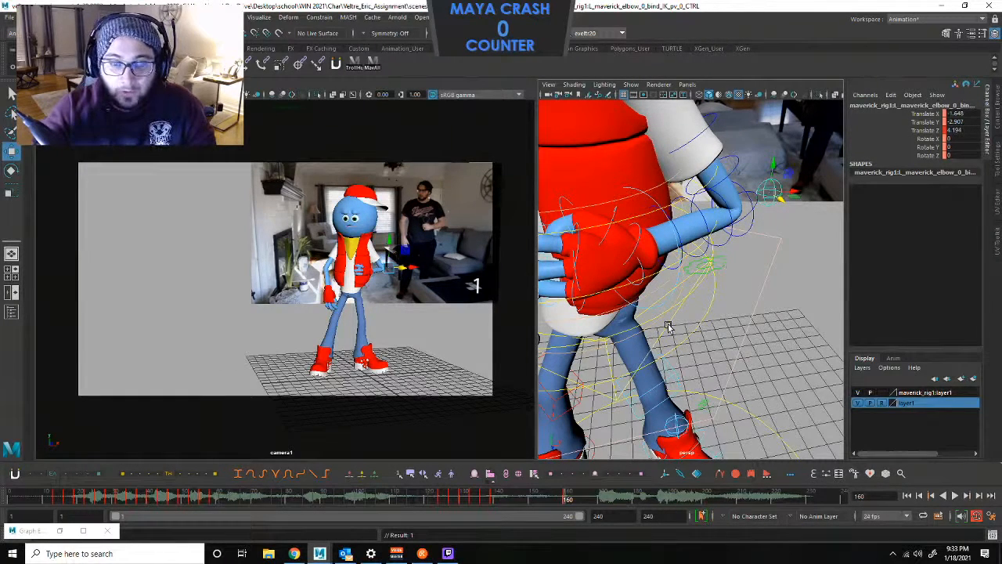
Rotate the left pinky's third control to about -2.6 in Z and its second control to about 2.9, 0, -37.9.
left_click_drag(704, 291, 693, 251, "alt")
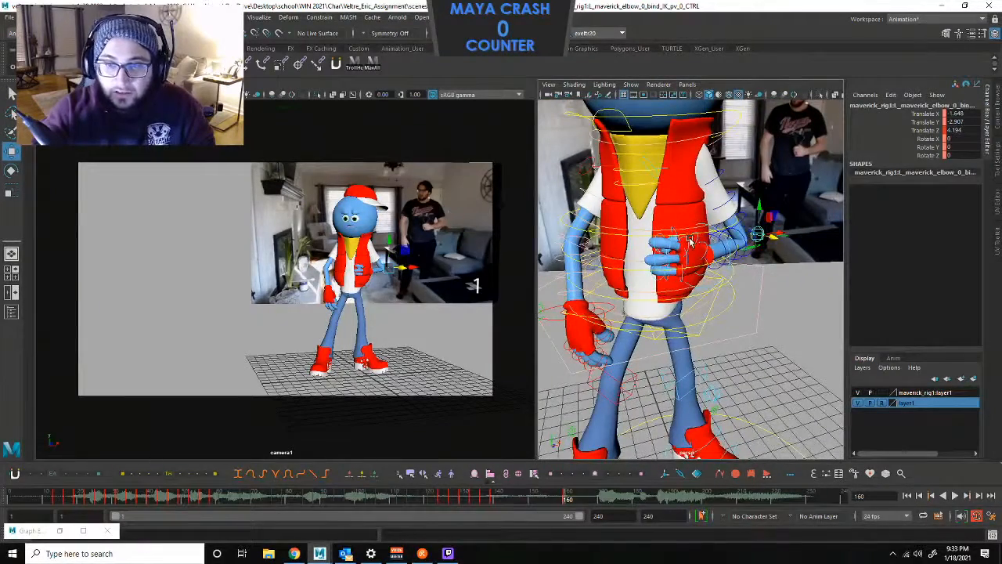
left_click(691, 242)
key("e")
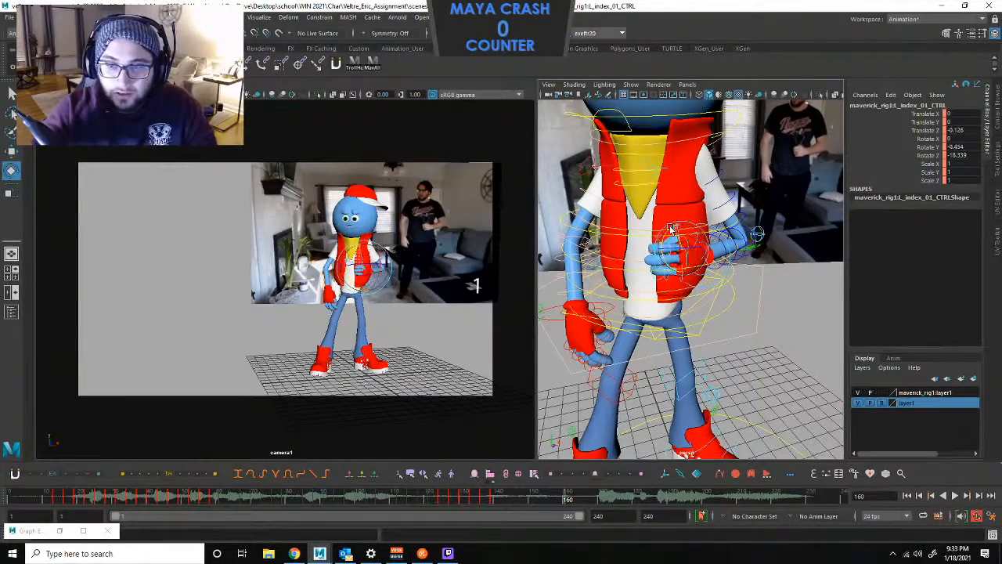
left_click(773, 303)
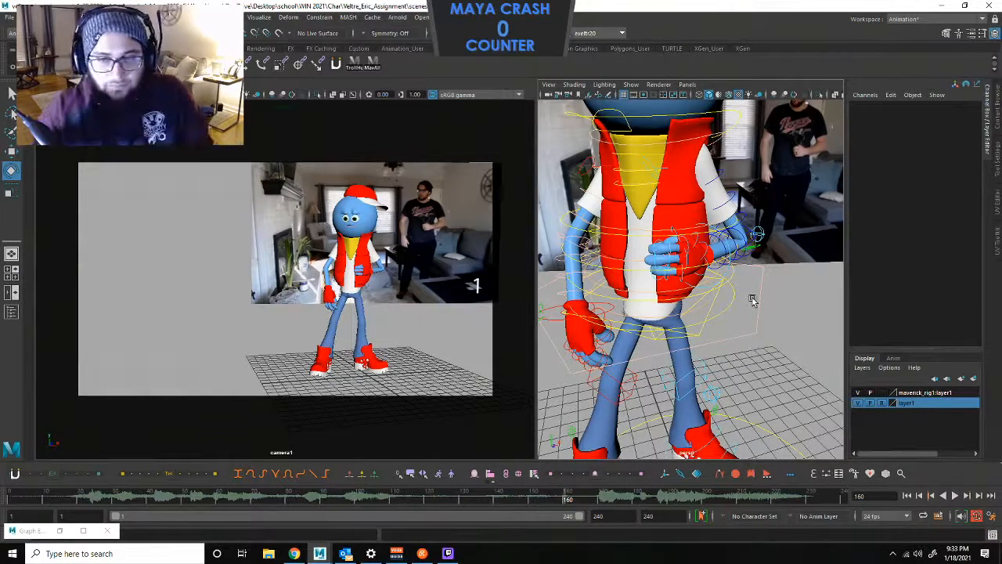
left_click_drag(717, 266, 795, 257, "alt")
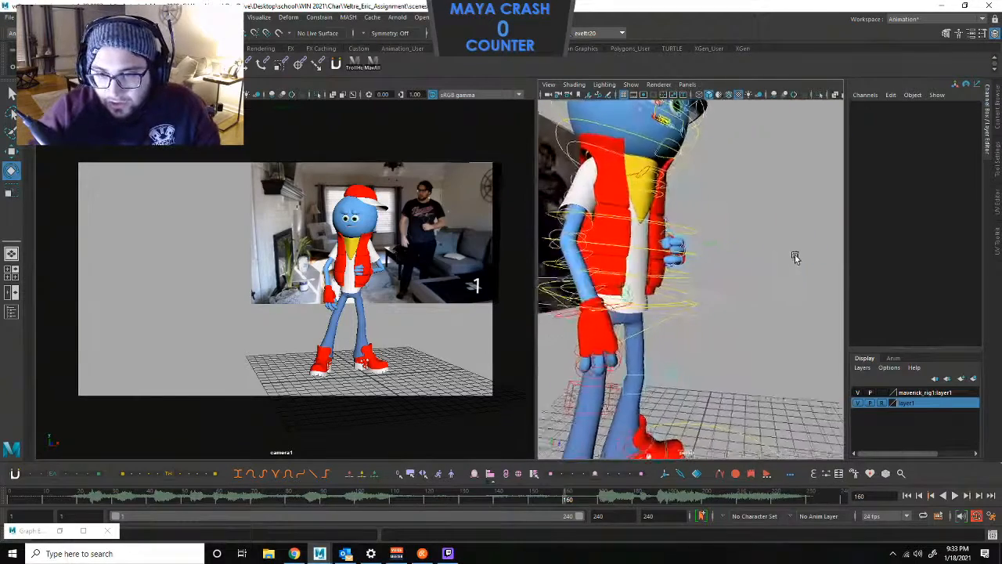
scroll(757, 254, "up", 10)
left_click(651, 210)
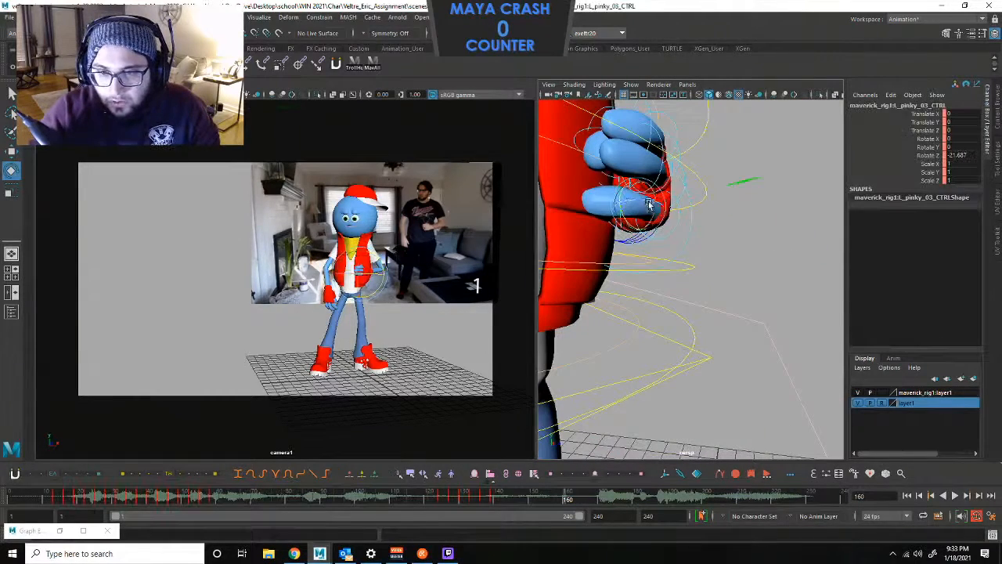
left_click_drag(648, 203, 667, 217)
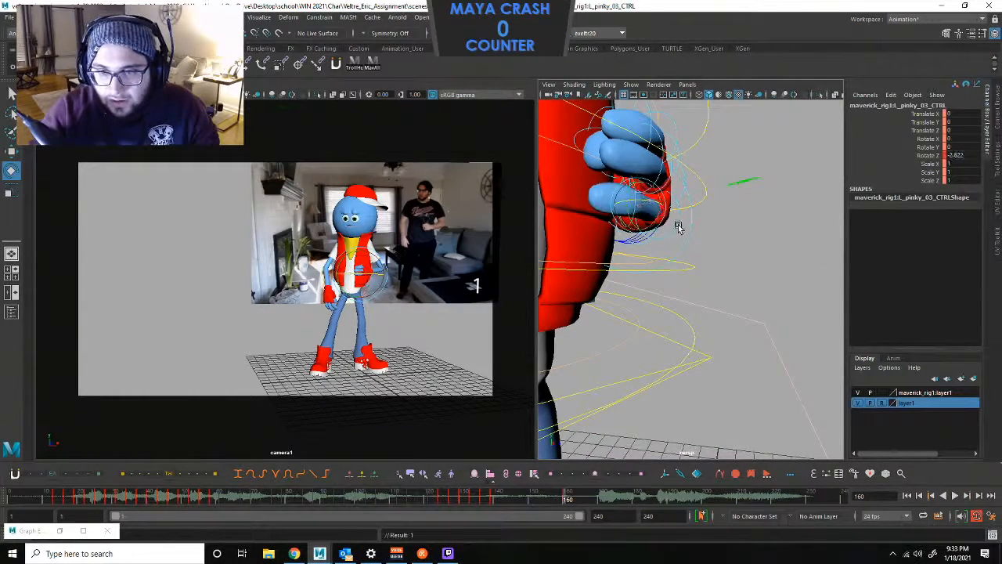
left_click(653, 225)
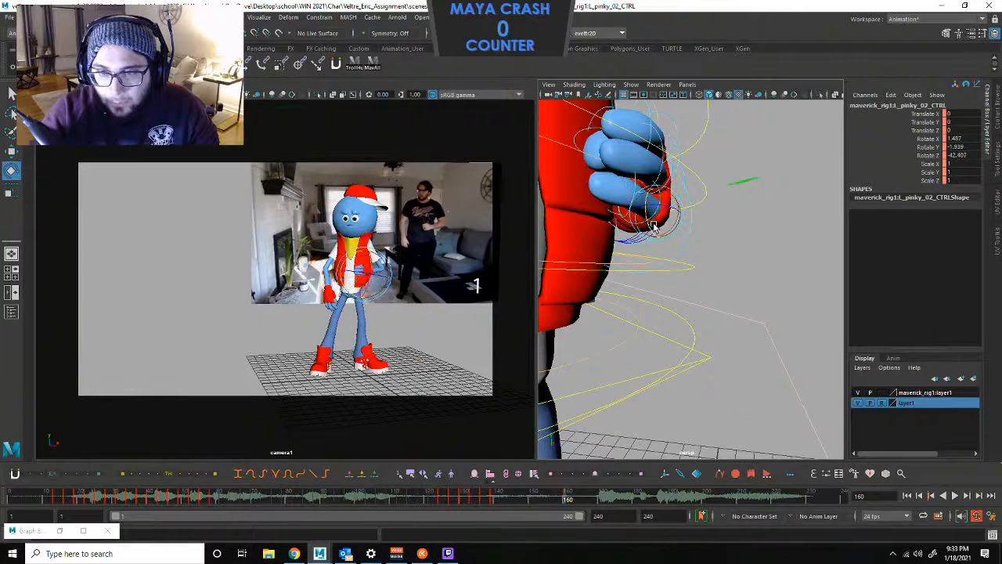
left_click_drag(653, 225, 642, 236)
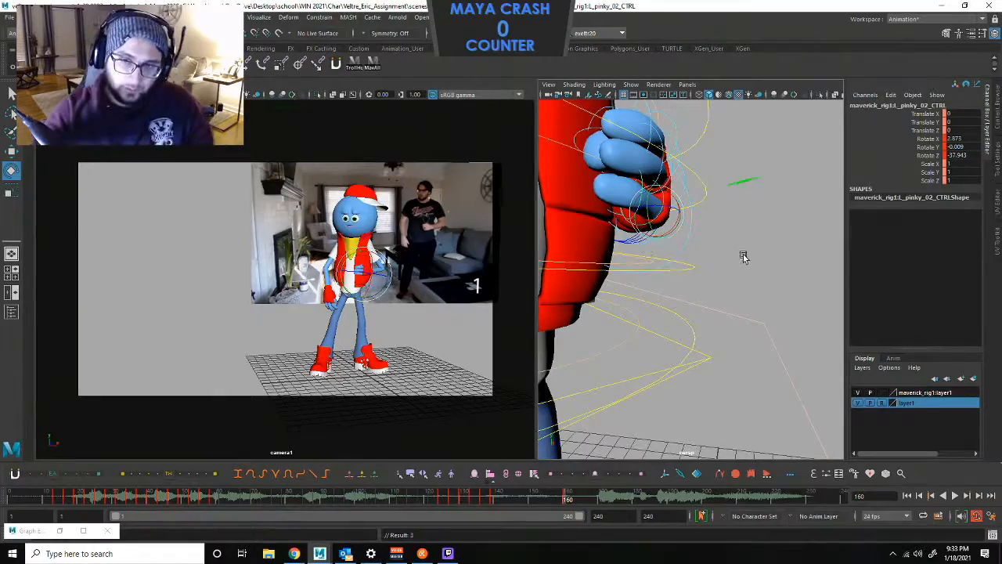
Check the full-body pose at frame 160, select the COG control and step through its keys to frame 139.
left_click_drag(745, 256, 707, 241, "alt")
right_click_drag(707, 241, 724, 266, "alt")
mouse_move(730, 259)
left_mouse_down("alt")
mouse_move(682, 231)
mouse_move(709, 236)
mouse_move(711, 257)
left_mouse_up("alt")
right_click_drag(711, 258, 748, 248, "alt")
left_click(701, 285)
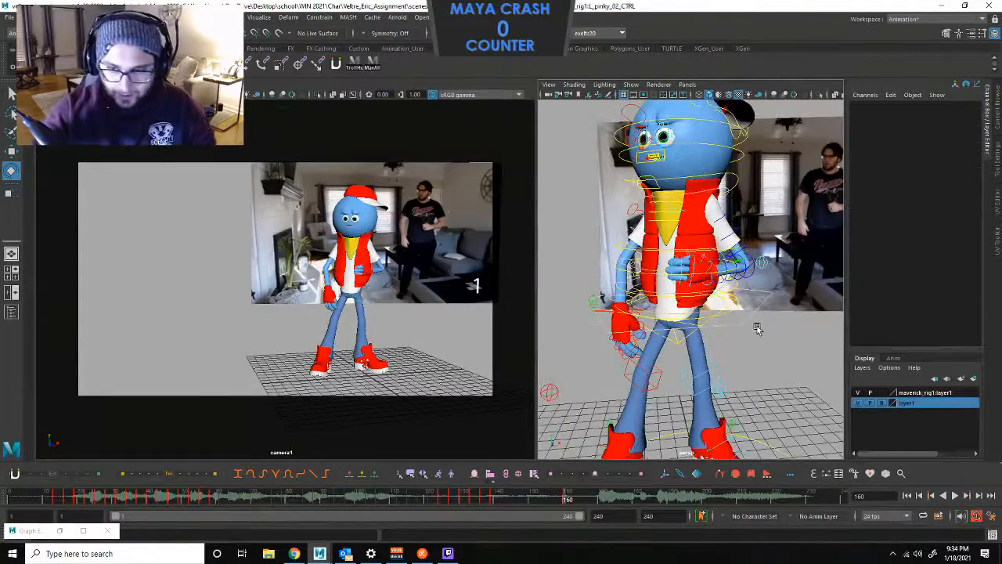
left_click(746, 317)
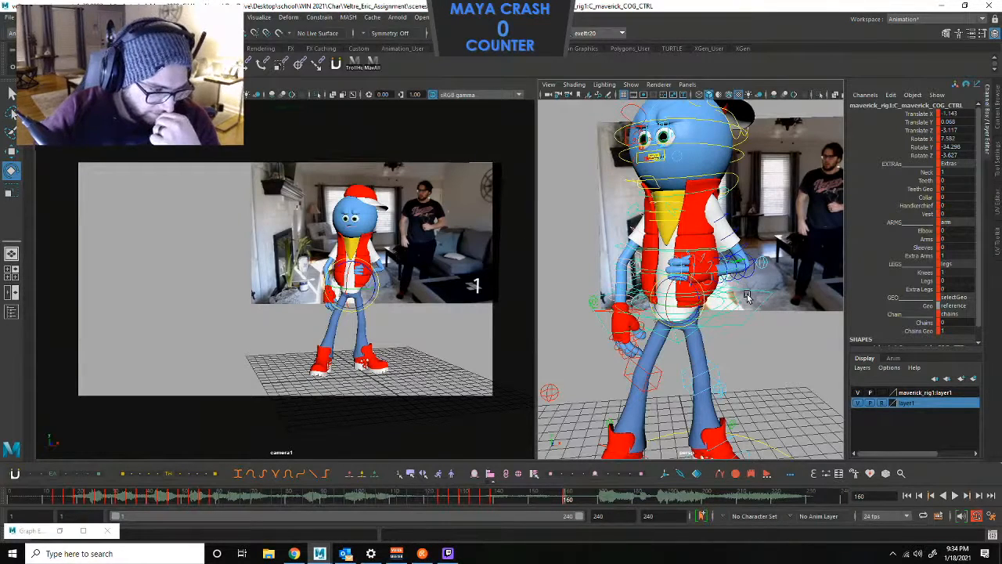
key(".")
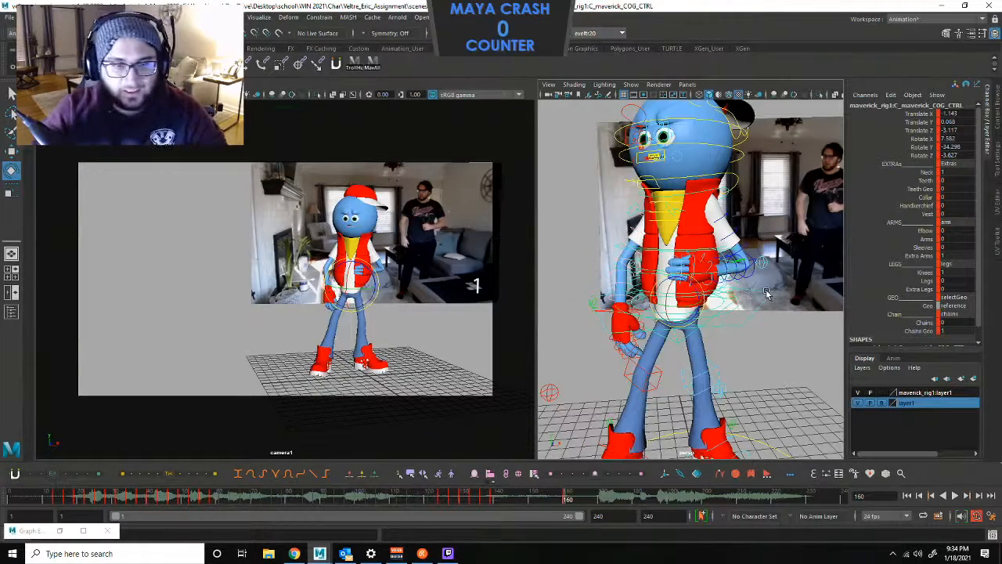
key(".")
key(".")
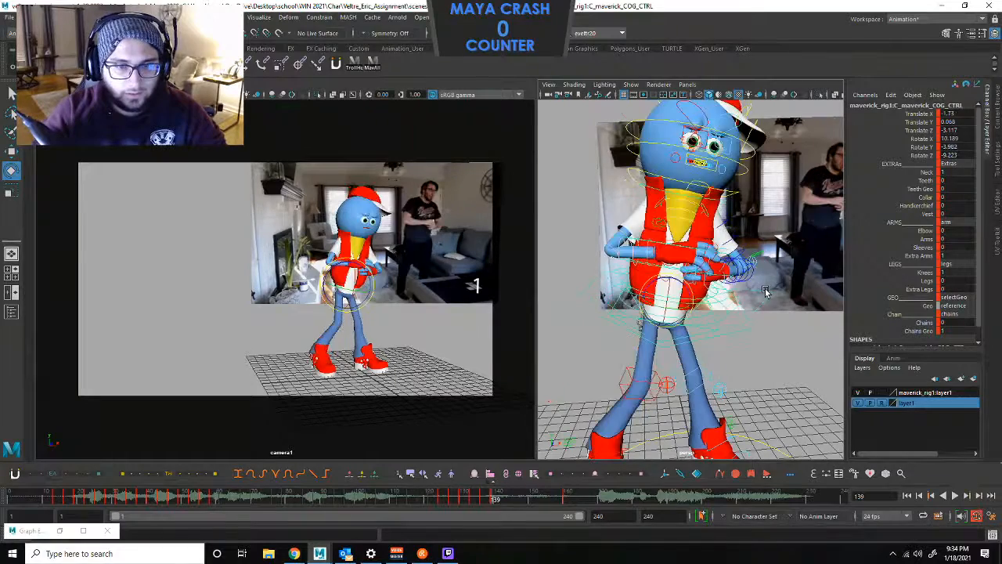
Return to frame 160 and rotate the pelvis control slightly to adjust the hips.
key(".")
key(".")
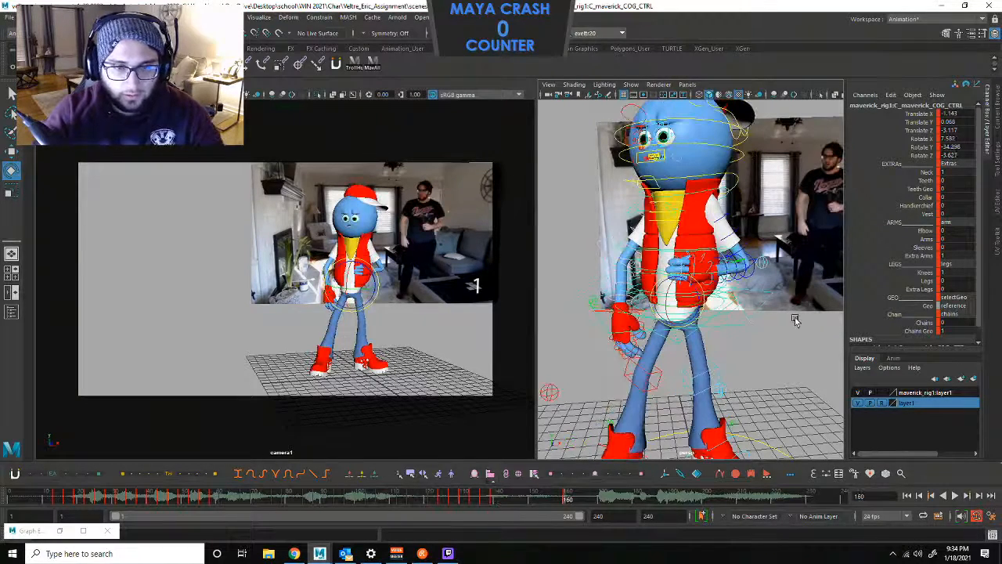
left_click(678, 337)
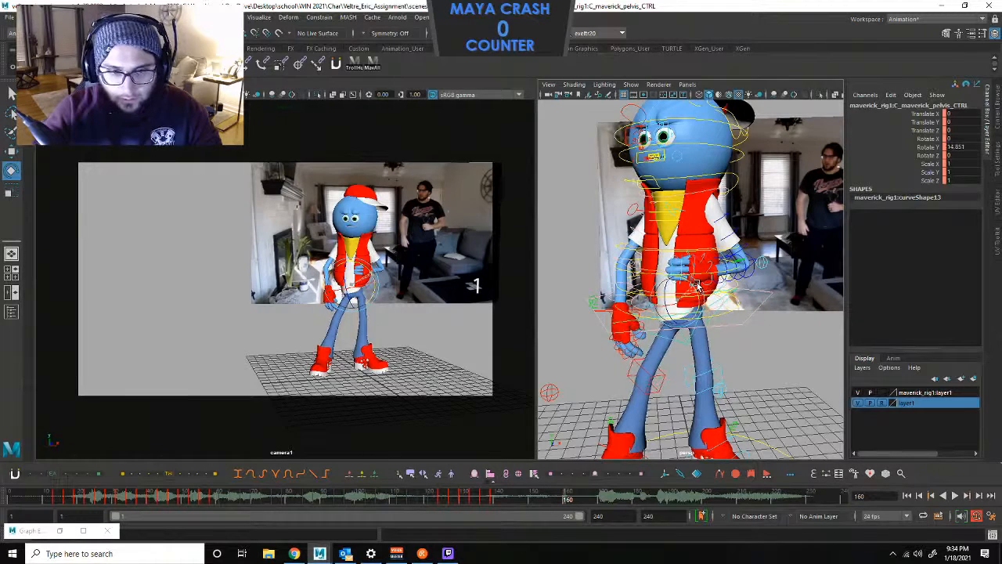
left_click_drag(679, 287, 665, 293)
Move the COG and right wrist IK controls sideways together, to Translate X -0.908 and -4.07 respectively, and key them.
left_click(772, 299)
left_click(771, 301)
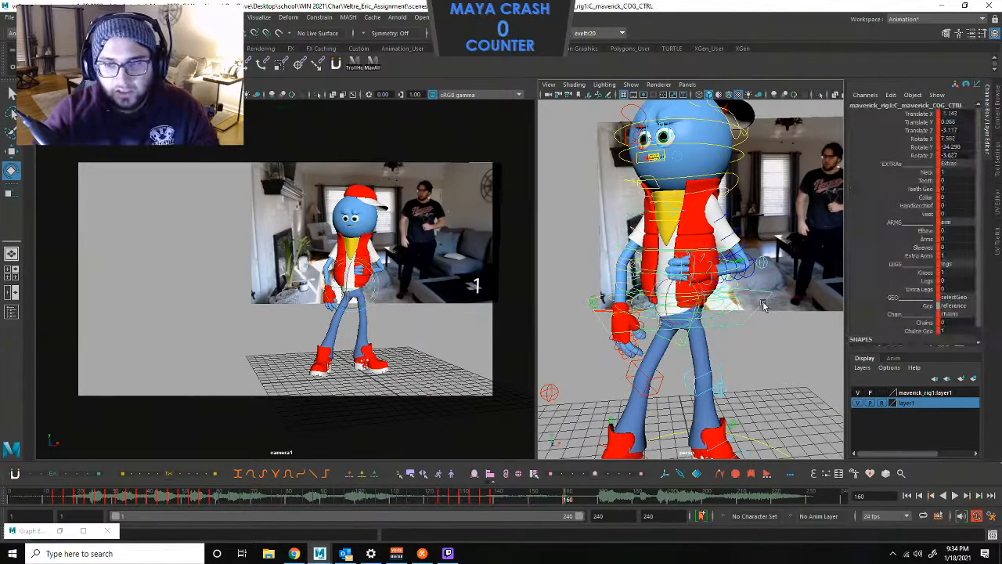
left_click(601, 309, "shift")
key("w")
left_click_drag(637, 310, 645, 313)
key("s")
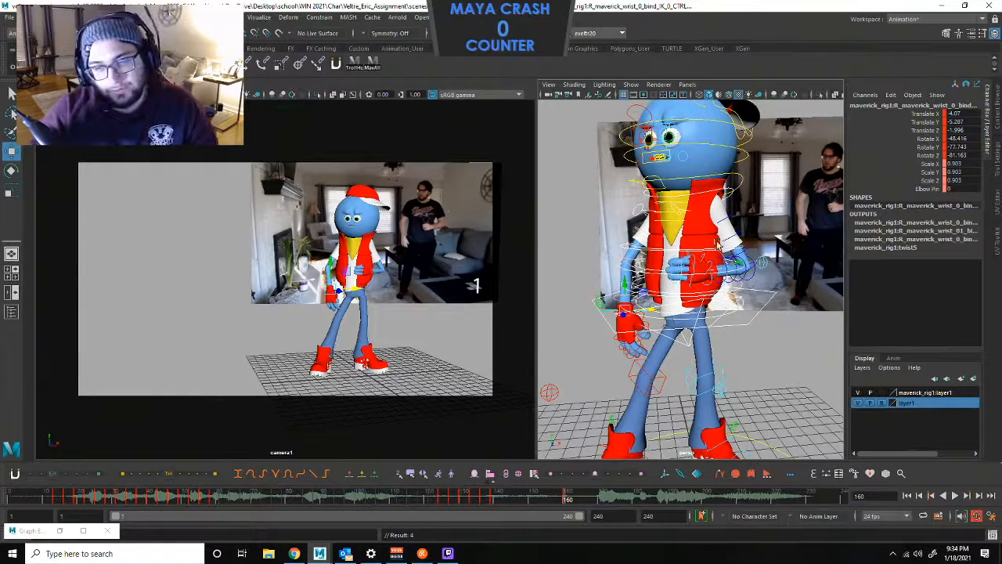
Rotate the head control to about -13.07, 1.85, -7.92 so the head turns and tilts at frame 160.
left_click(736, 177)
left_click(735, 175)
key("e")
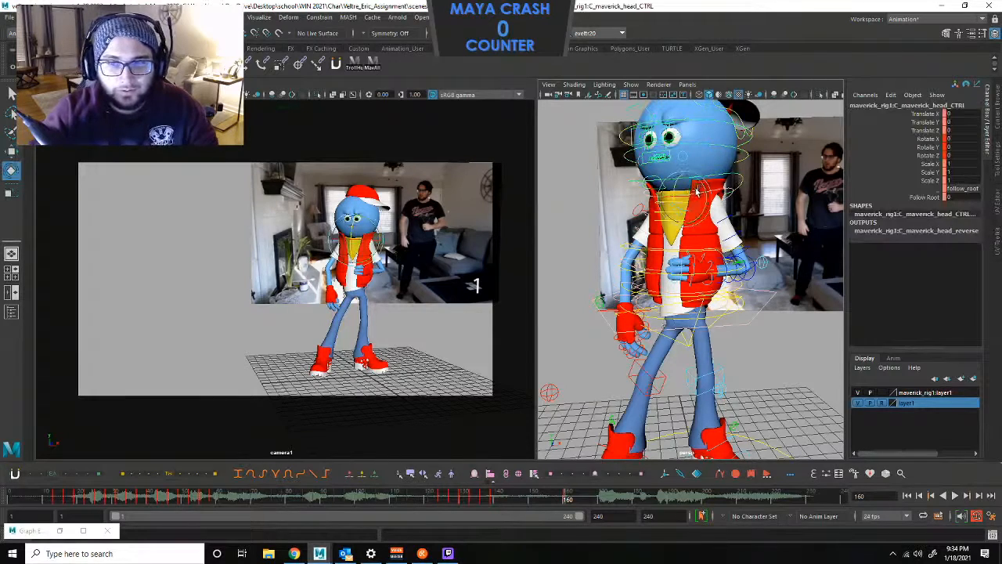
left_click_drag(697, 192, 684, 219)
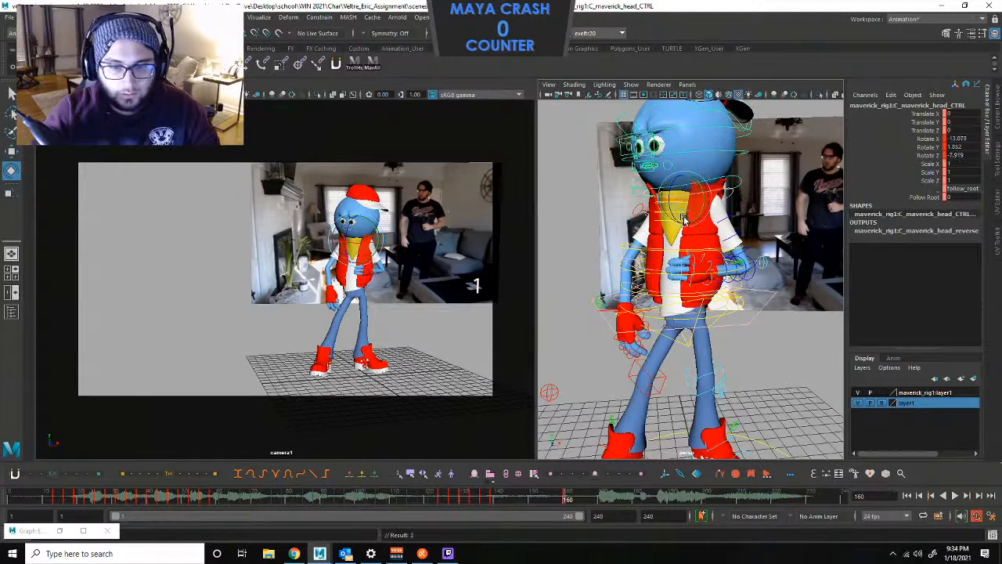
Flip repeatedly between the keys at frames 136, 139 and 160 to compare the head and body poses with the video reference.
key(".")
key(".")
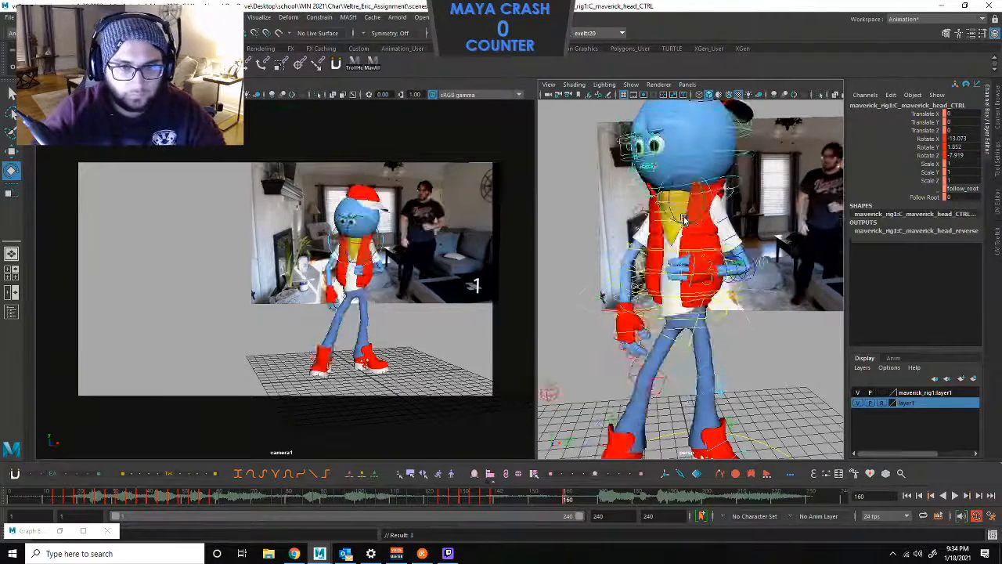
key(".")
key(".")
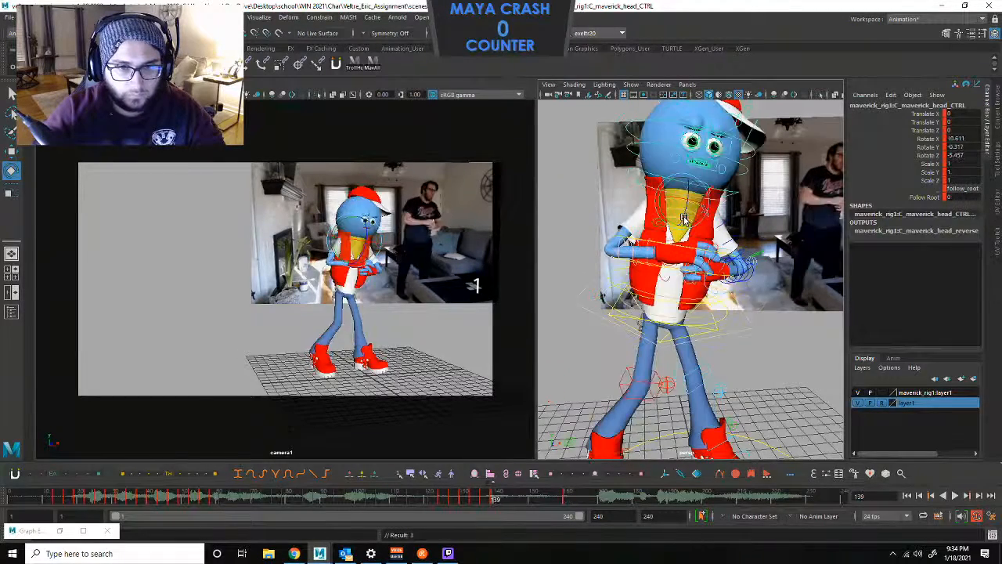
key(".")
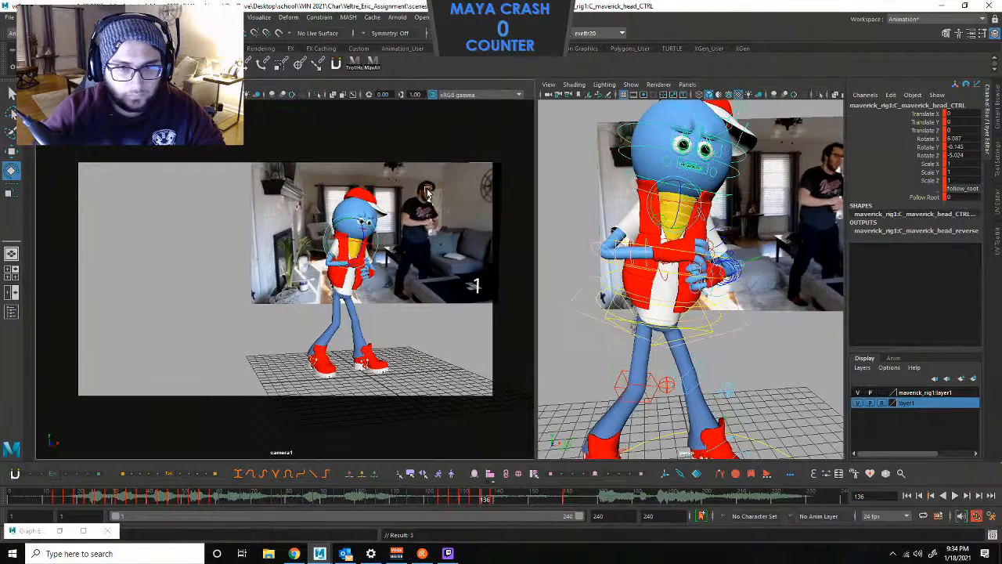
key(".")
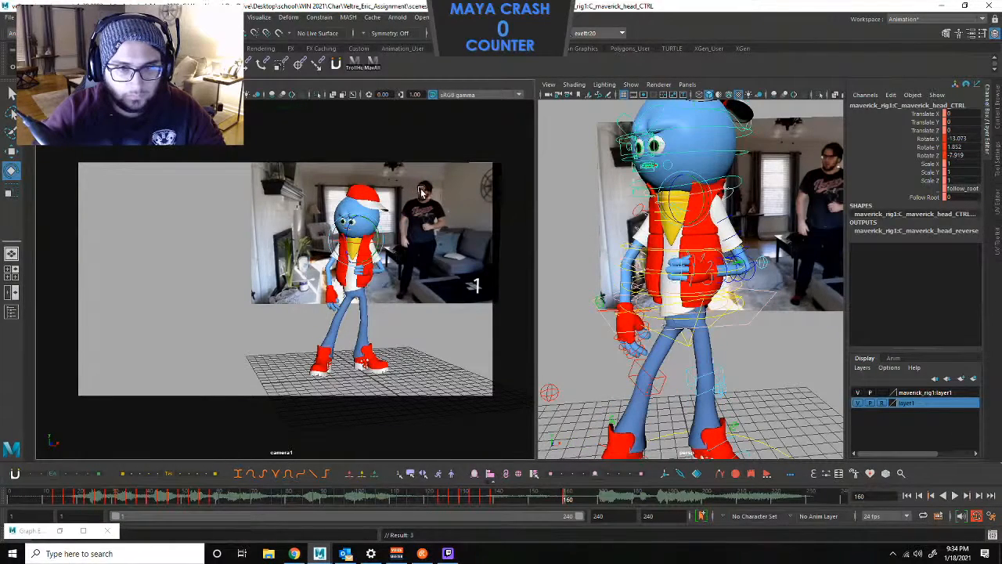
key(".")
key(".")
key(".")
key(".")
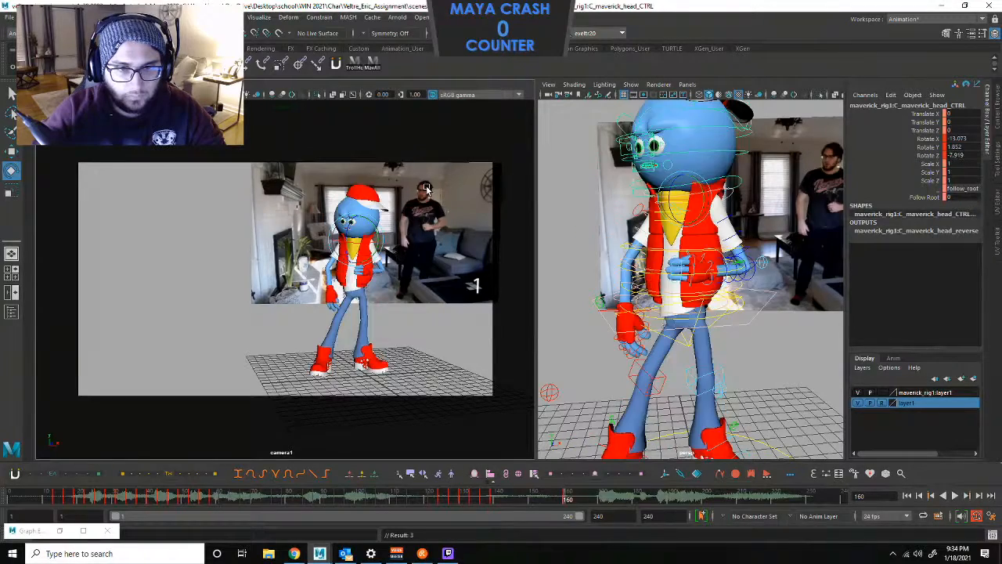
key("comma")
key("period")
key("comma")
key("period")
key("comma")
key("period")
key("comma")
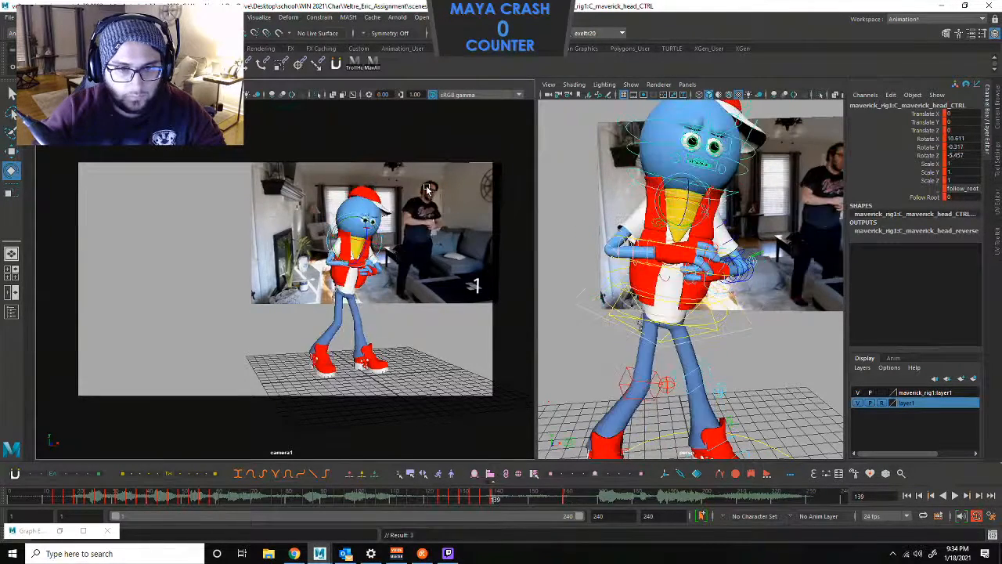
key("period")
key("comma")
key("period")
key("comma")
key("period")
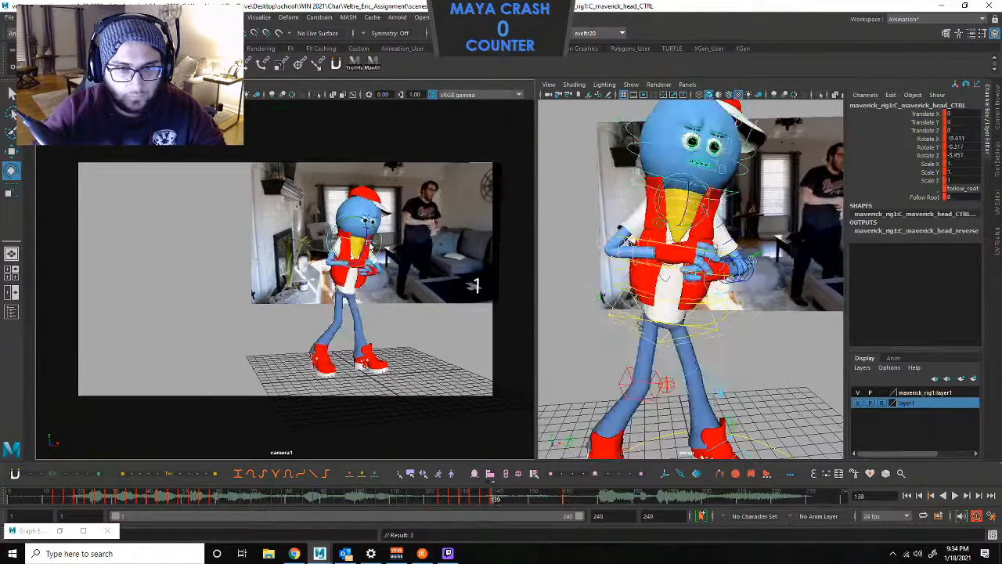
key("comma")
key("period")
key("comma")
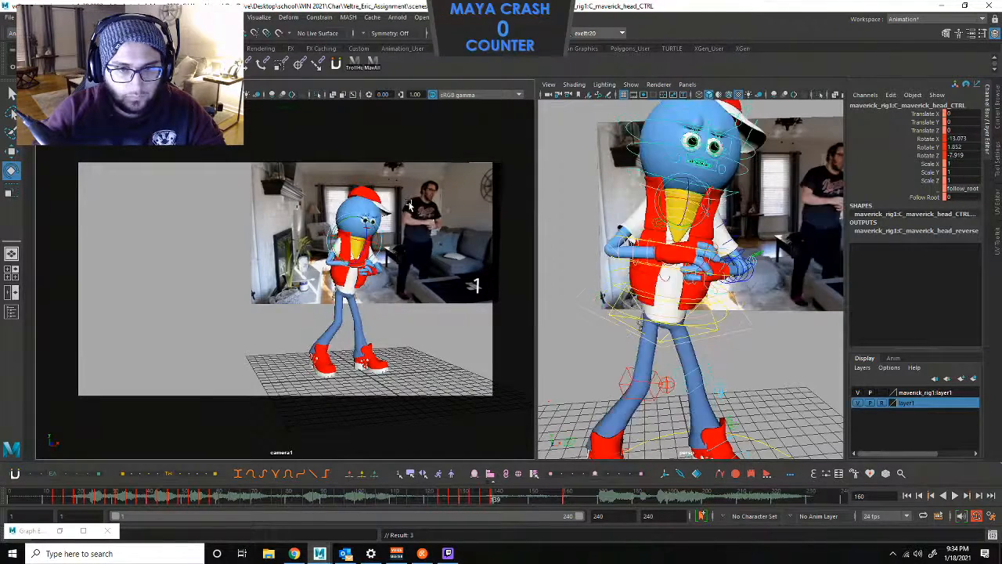
key("period")
key("comma")
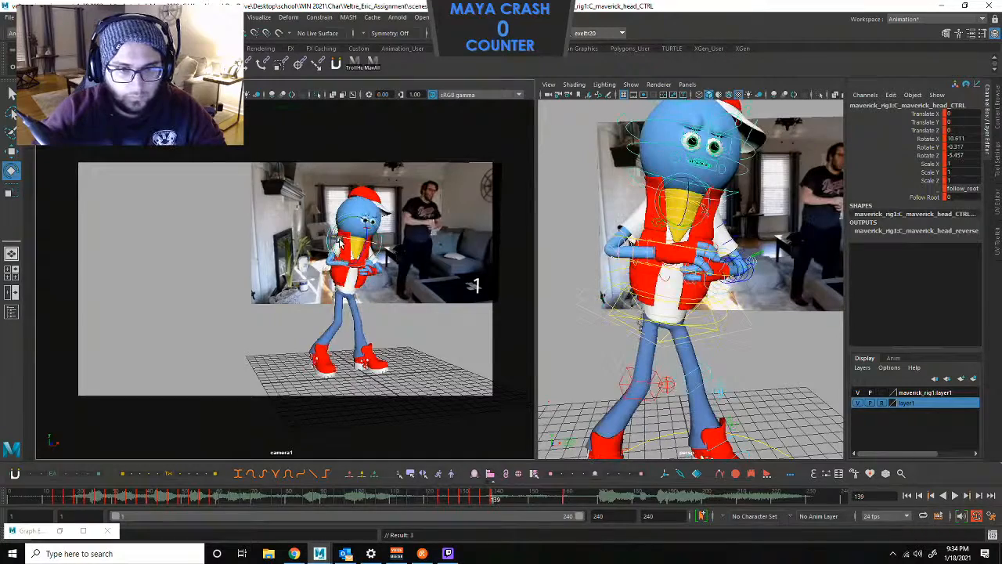
key("period")
key("comma")
key("period")
key("comma")
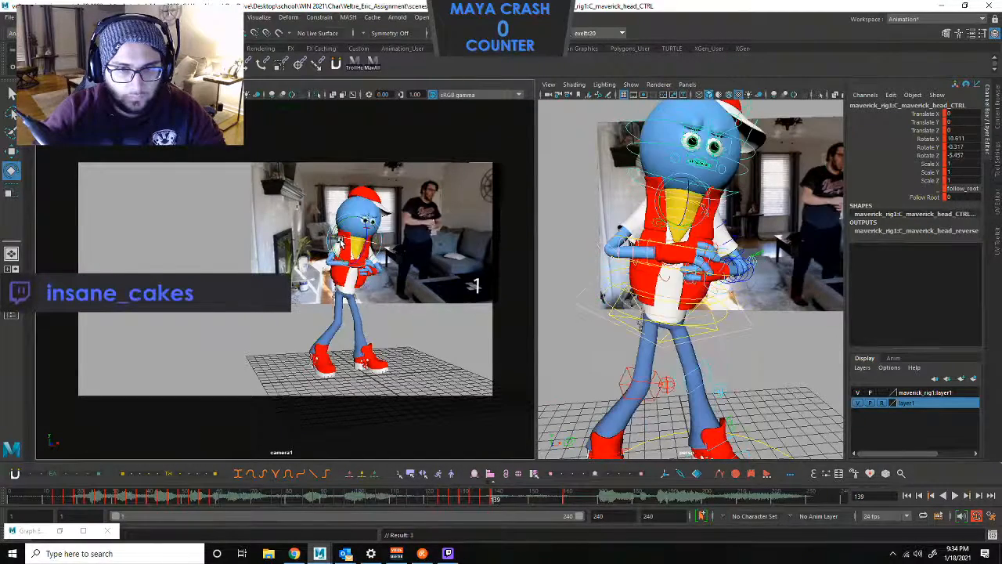
key("period")
key("comma")
key("period")
key("comma")
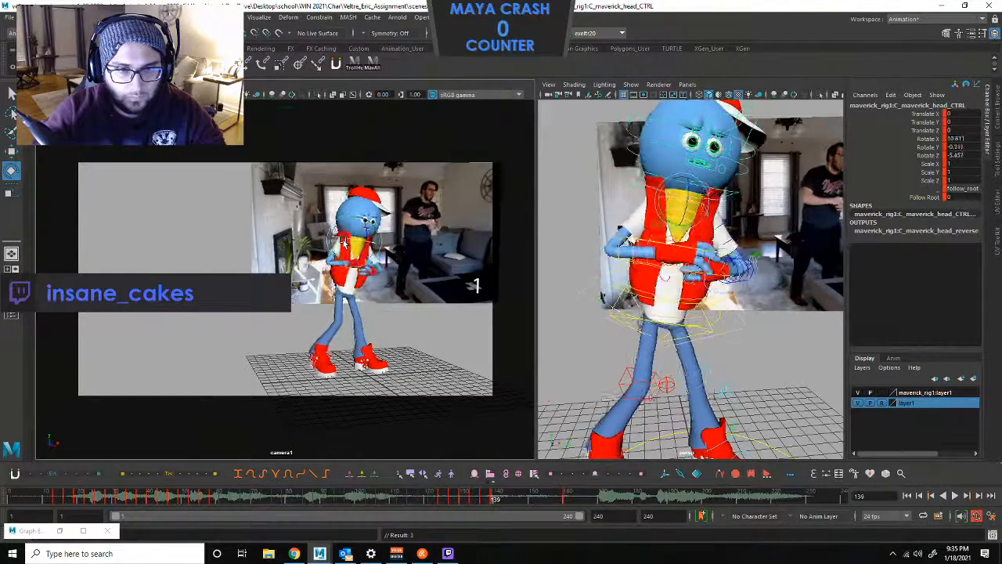
key("period")
key("comma")
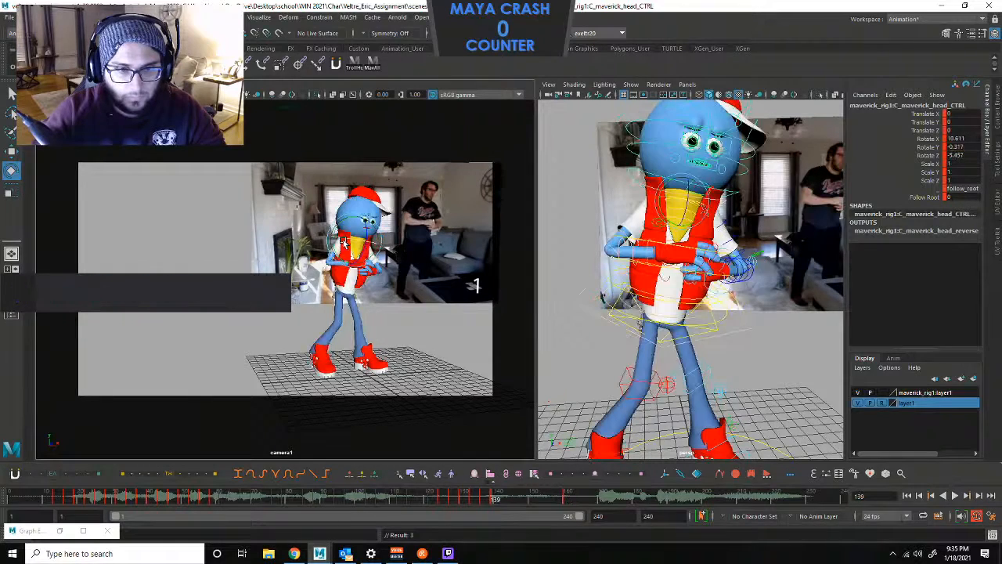
Select the COG control, return to frame 160 and try shifting the body sideways on its own.
left_click(364, 263)
left_click(749, 318)
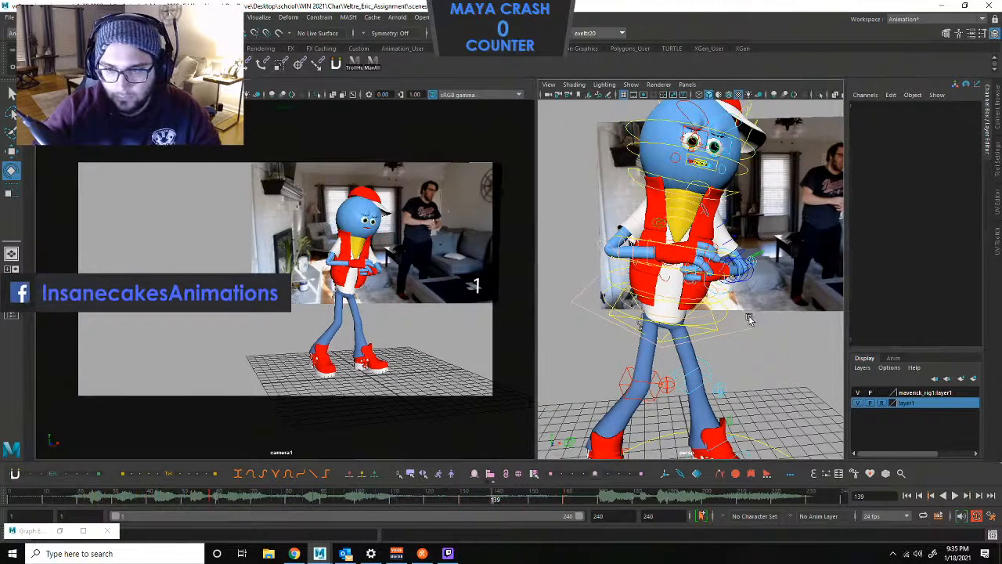
left_click(730, 319)
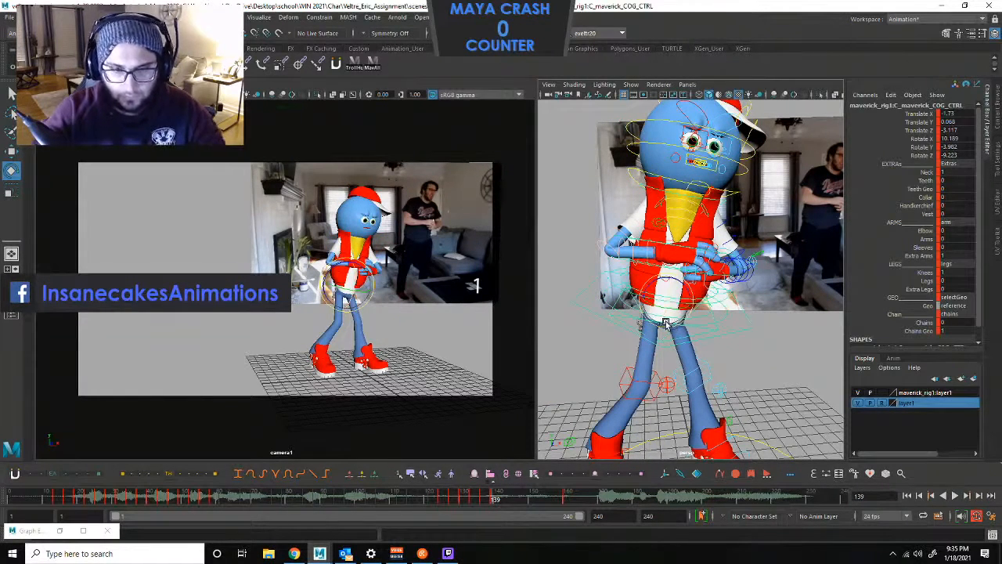
key("period")
key("w")
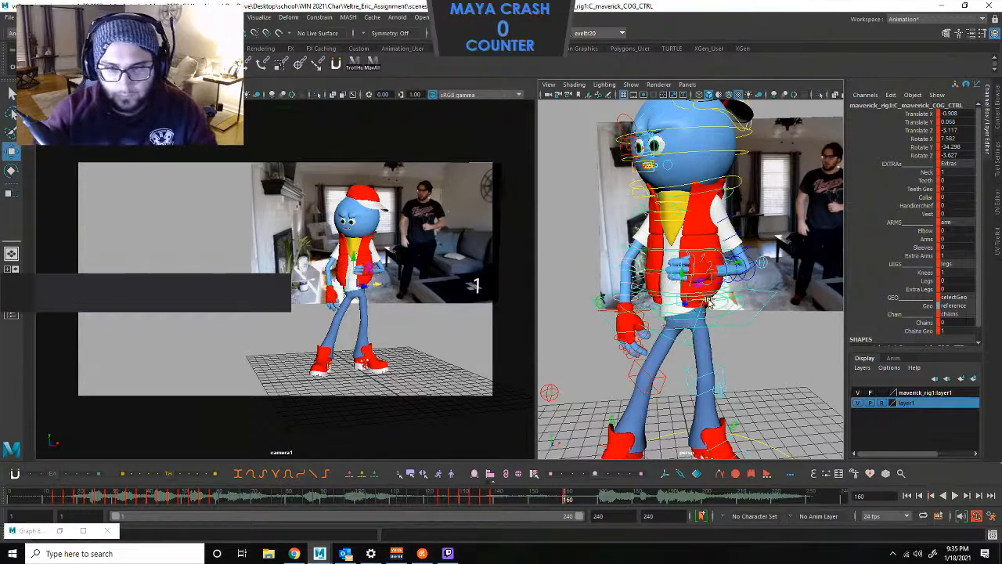
left_click_drag(708, 302, 723, 292)
key("ctrl+z")
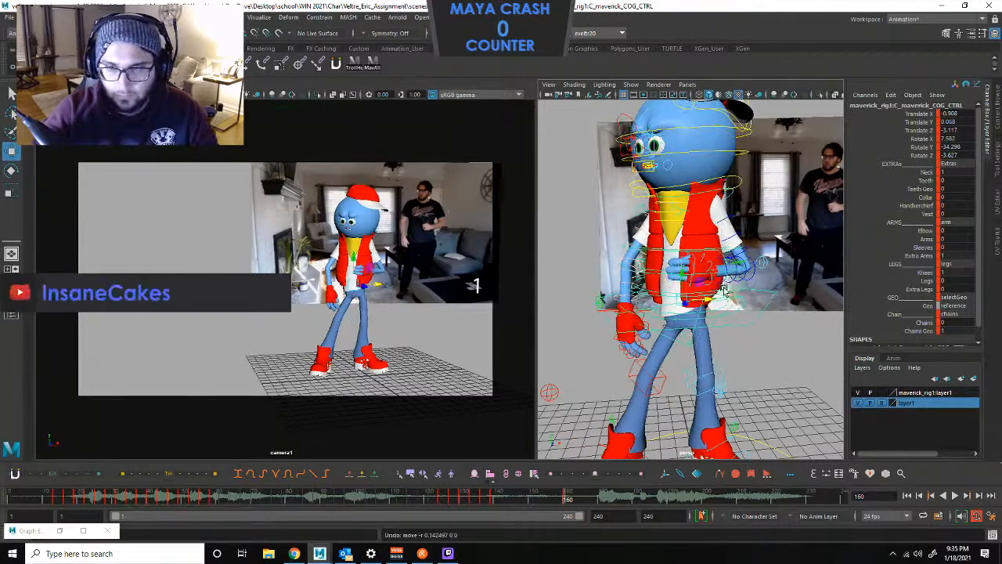
Shift the COG and both wrist IK controls sideways together, bringing the left wrist to Translate X -7.37 and the right to -4.328.
scroll(732, 298, "up", 3)
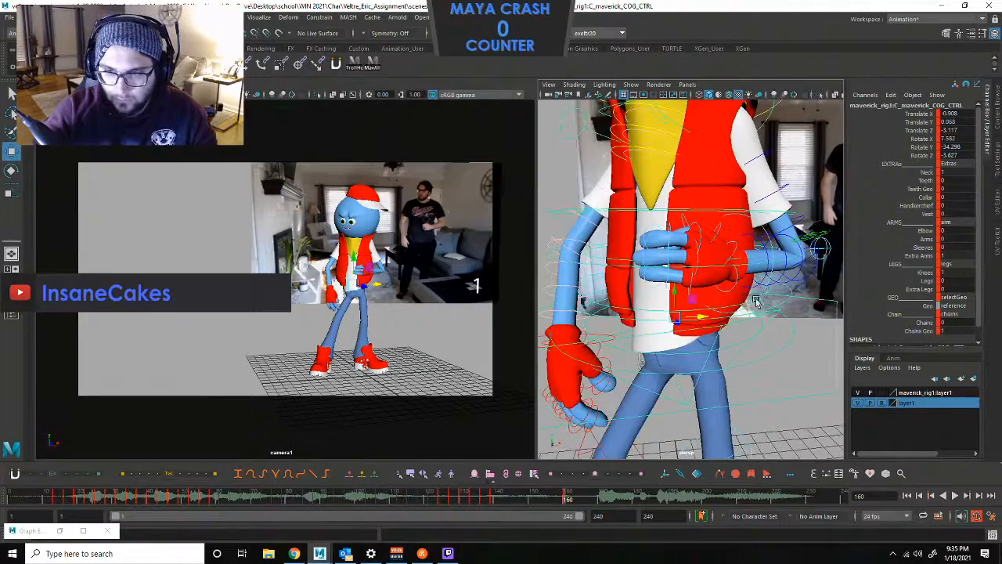
left_click(750, 308, "shift")
key("ctrl+z")
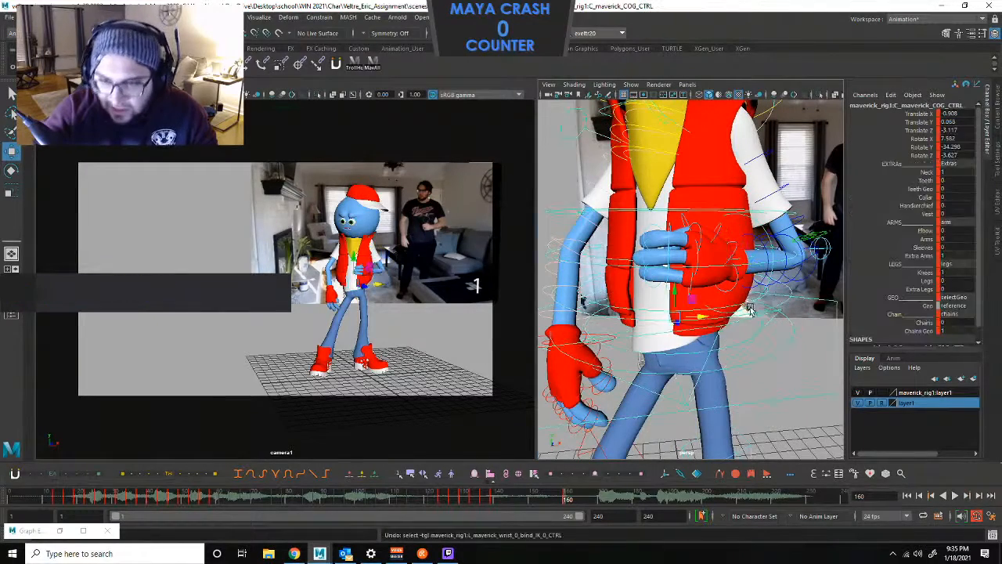
scroll(754, 309, "up", 1)
left_click(803, 294, "shift")
scroll(766, 308, "down", 3)
scroll(752, 310, "up", 2)
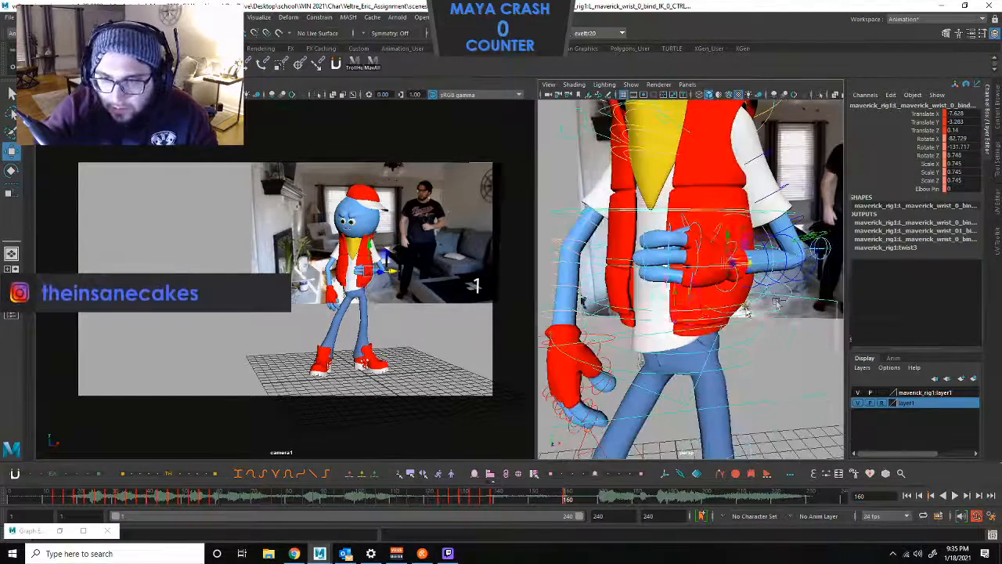
key("ctrl+z")
scroll(777, 303, "up", 2)
left_click(804, 295)
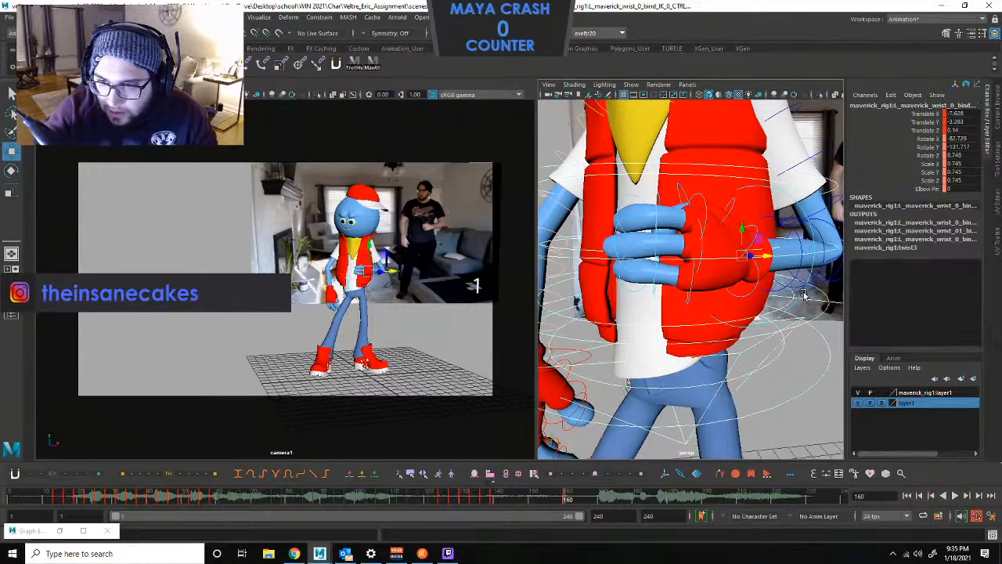
key("ctrl+z")
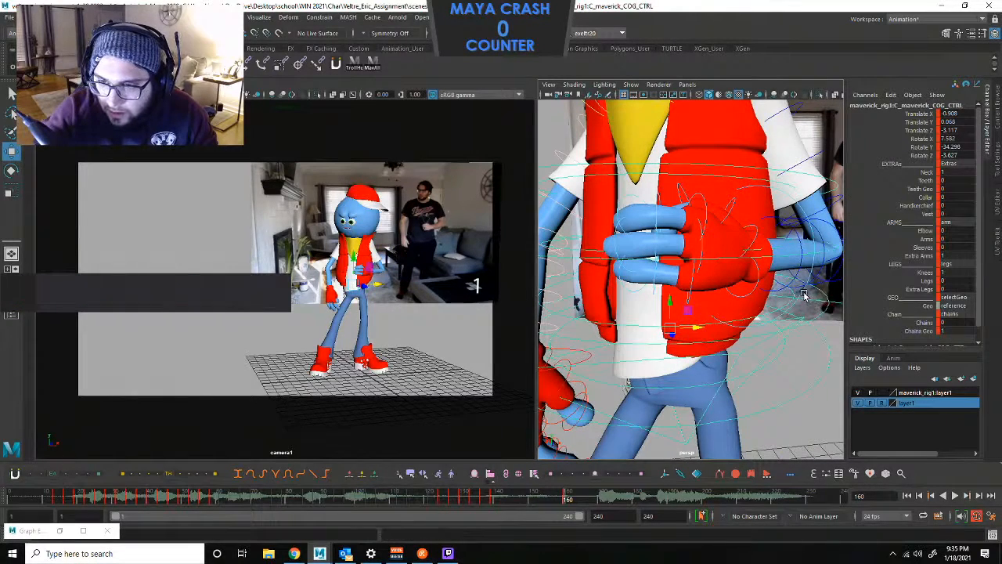
left_click(802, 295)
scroll(800, 295, "down", 3)
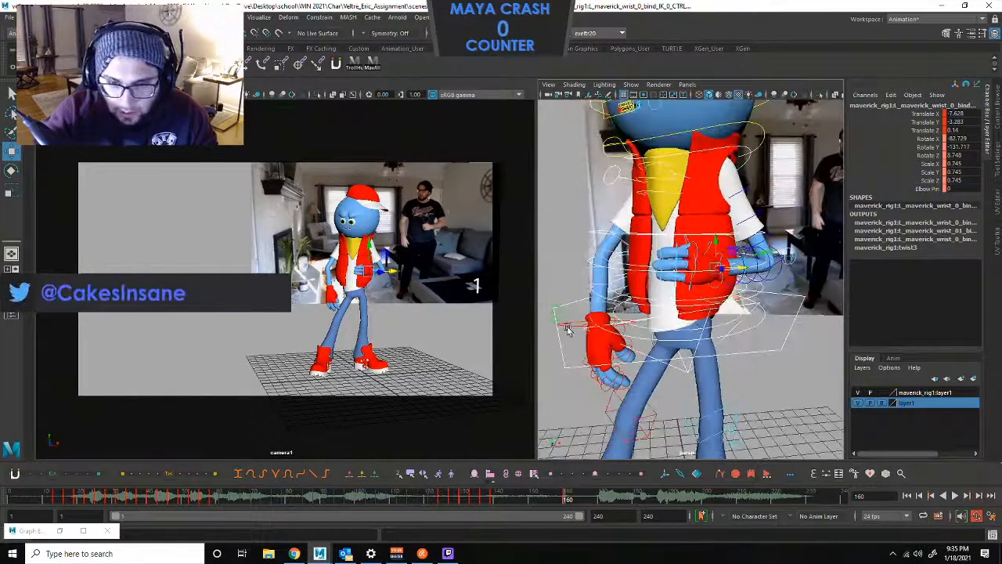
left_click_drag(627, 322, 635, 320)
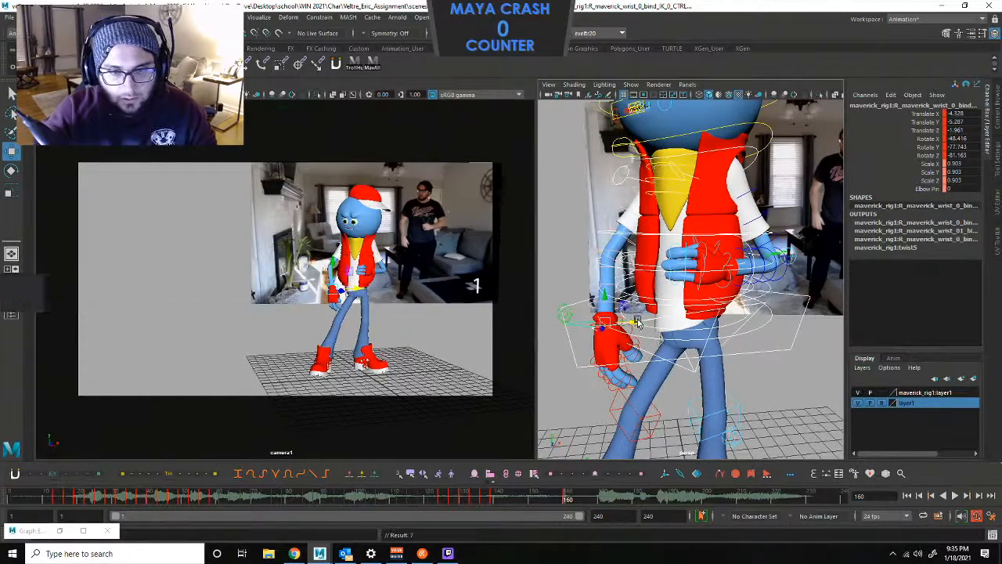
Move the left knee pole vector to about -0.451 in X and -6.581 in Z to redirect the knee.
scroll(680, 337, "down", 5)
scroll(707, 336, "up", 4)
left_click_drag(689, 351, 728, 354, "alt")
left_click(740, 403)
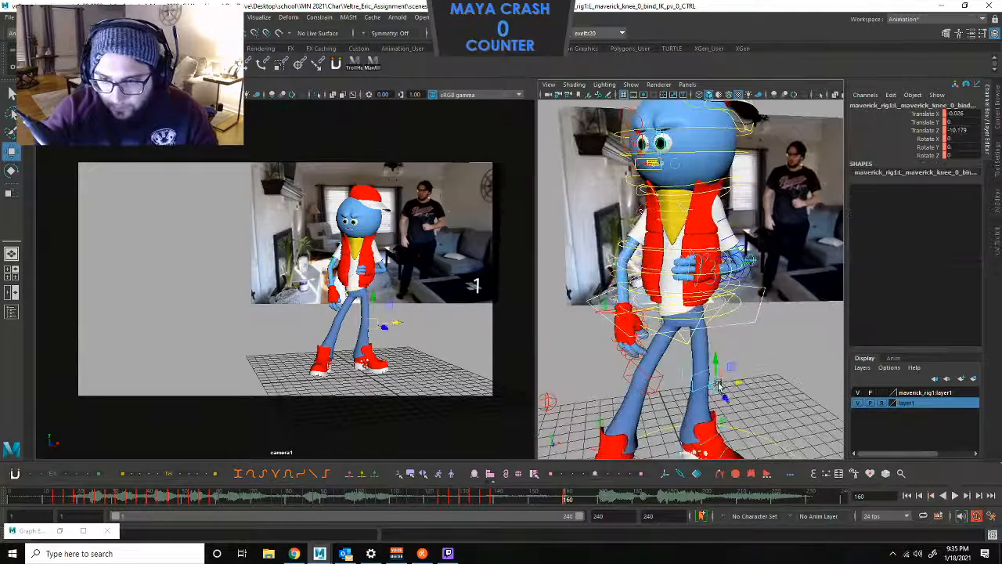
left_click_drag(758, 410, 747, 443)
scroll(736, 400, "down", 3)
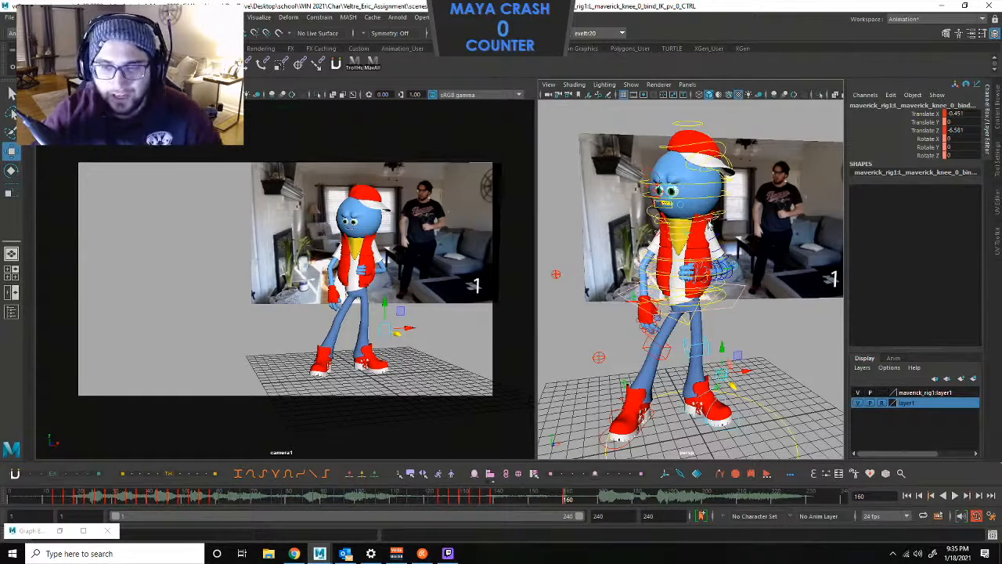
Select the left wrist IK control, check the hand against the vest from several angles and clear the selection.
scroll(793, 268, "up", 5)
left_click_drag(785, 281, 759, 294, "alt")
left_click(733, 298)
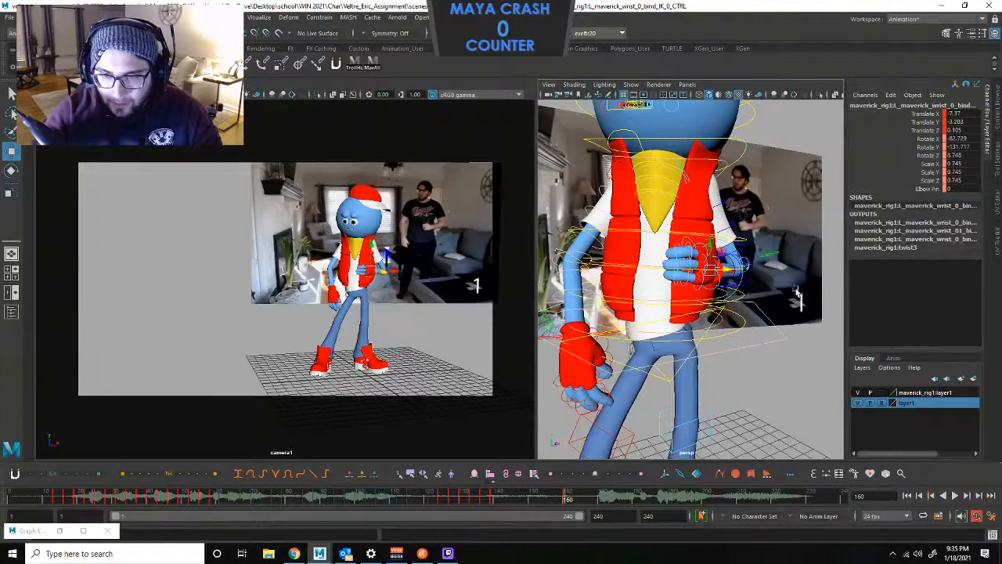
scroll(724, 266, "down", 4)
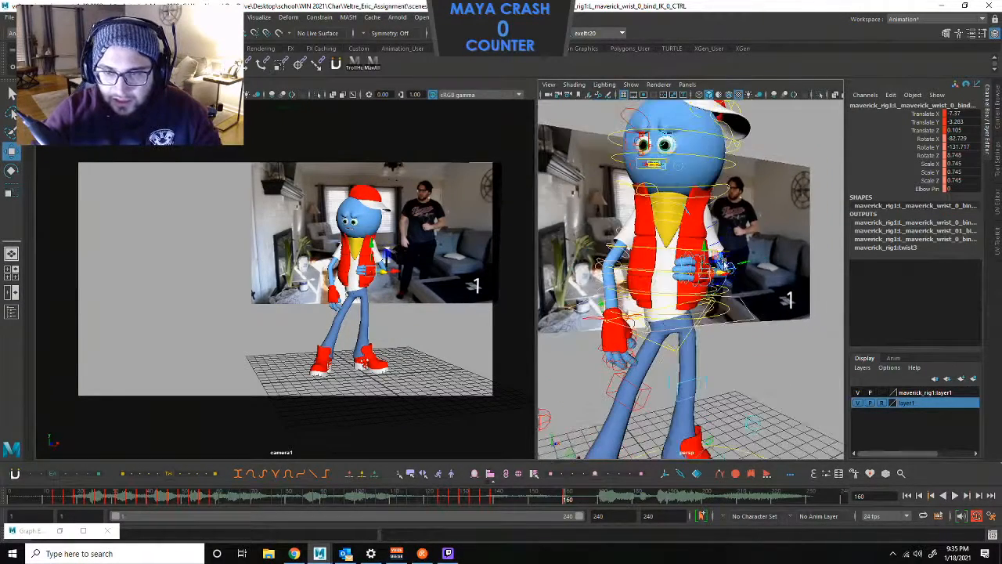
left_click_drag(716, 266, 736, 282, "alt")
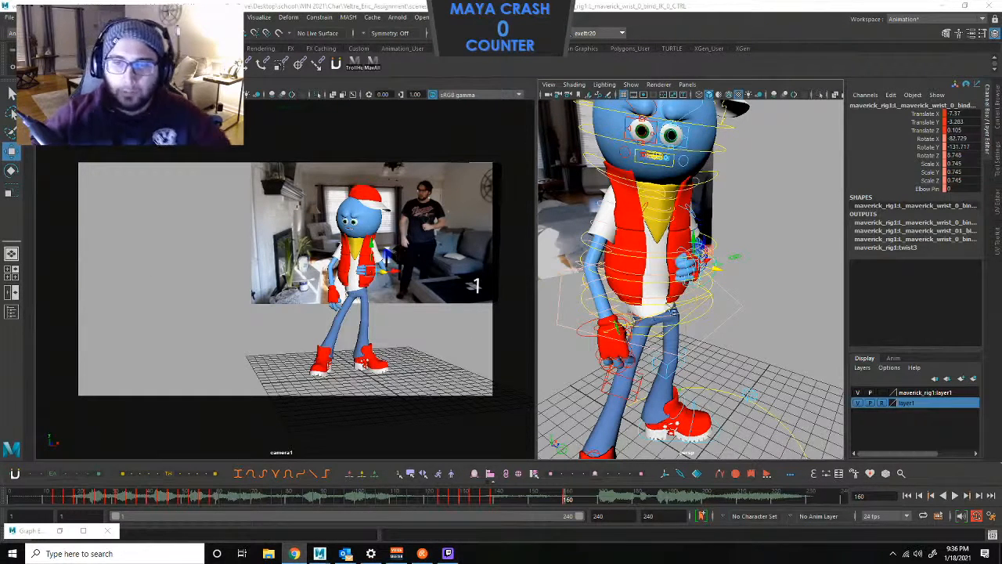
left_click(721, 332)
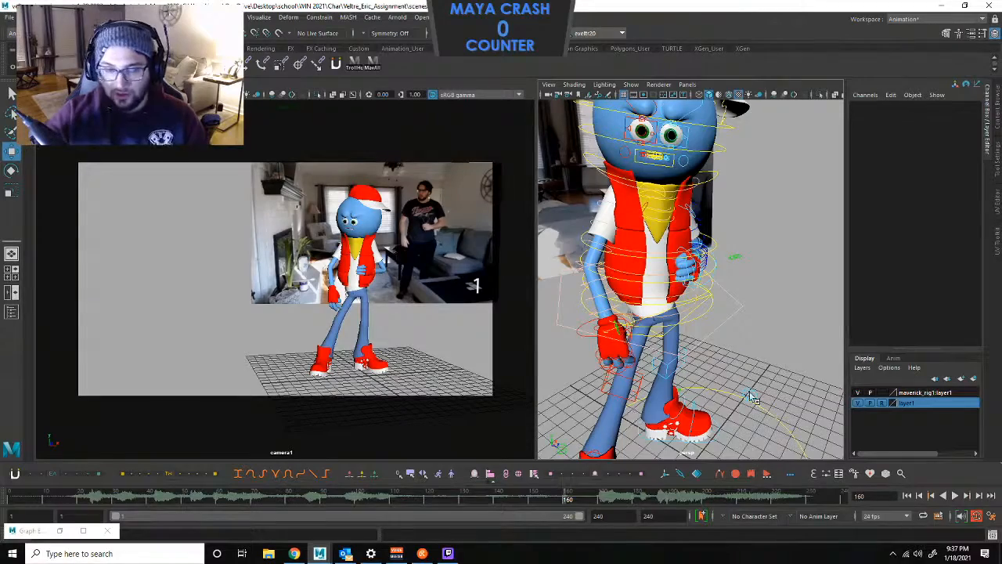
Select the COG control and flip repeatedly between the frame 139 and frame 160 key poses to compare the body's shift.
left_click_drag(765, 332, 719, 319, "alt")
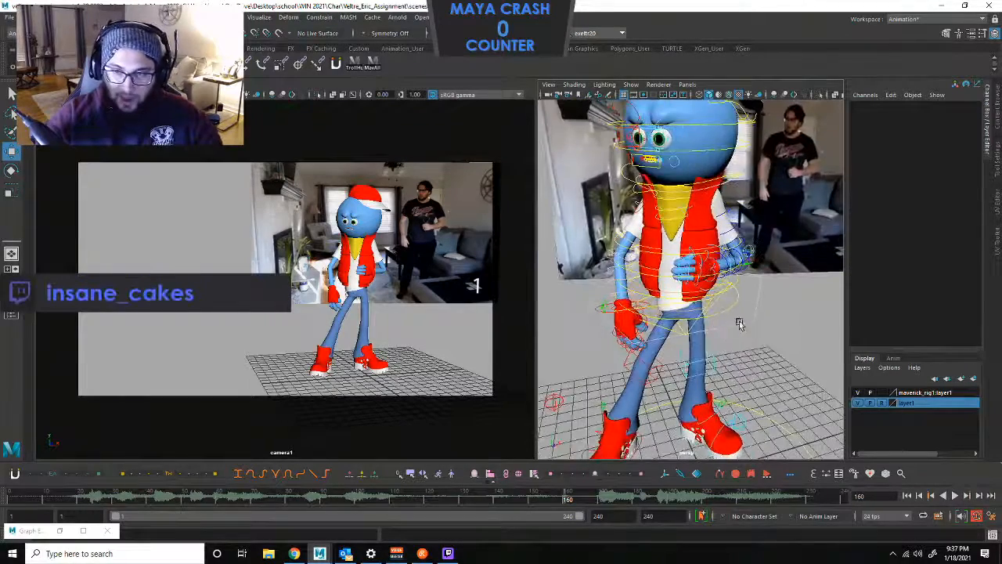
left_click_drag(770, 285, 740, 315, "alt")
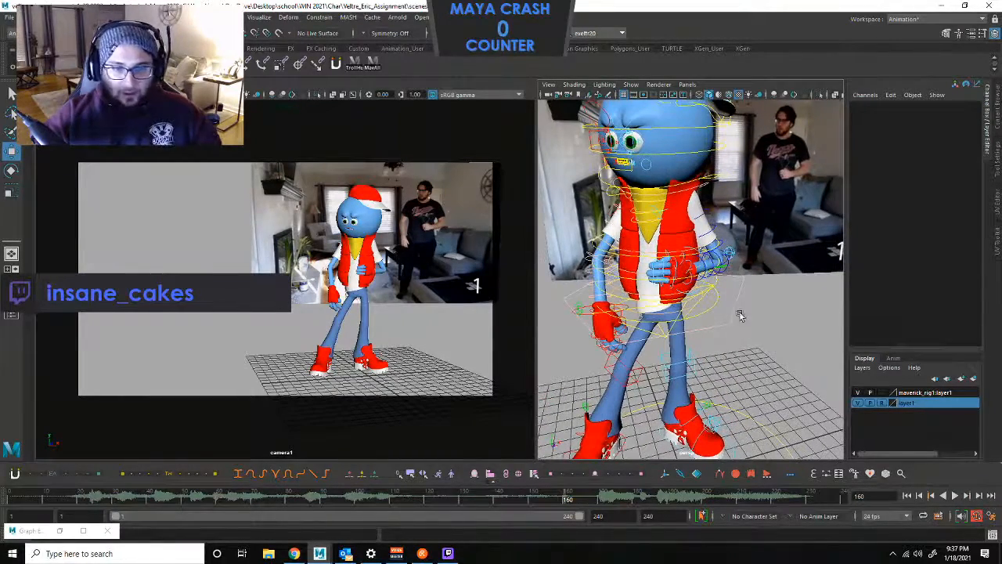
left_click(738, 298)
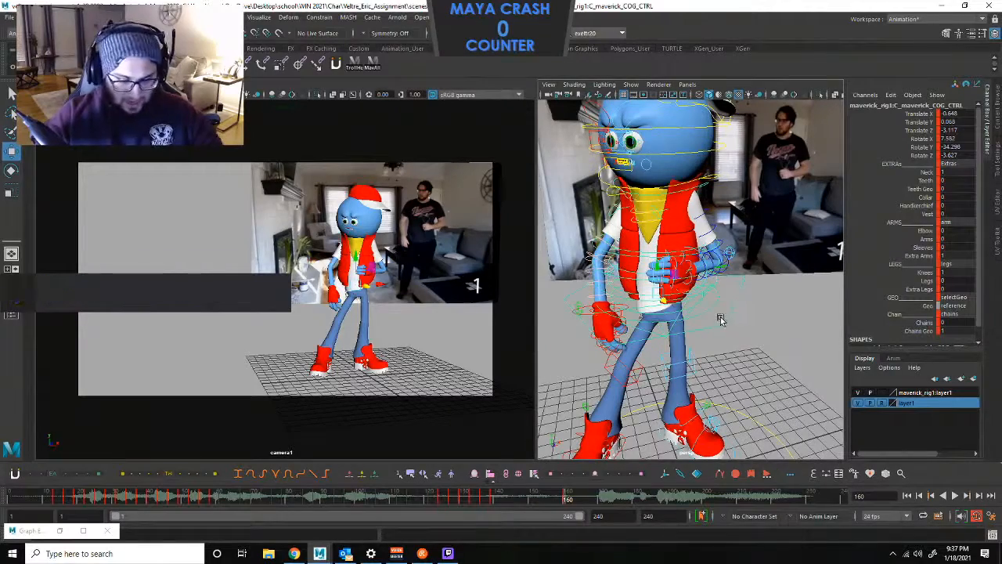
key("comma")
key("comma")
key("period")
key("comma")
key("period")
key("comma")
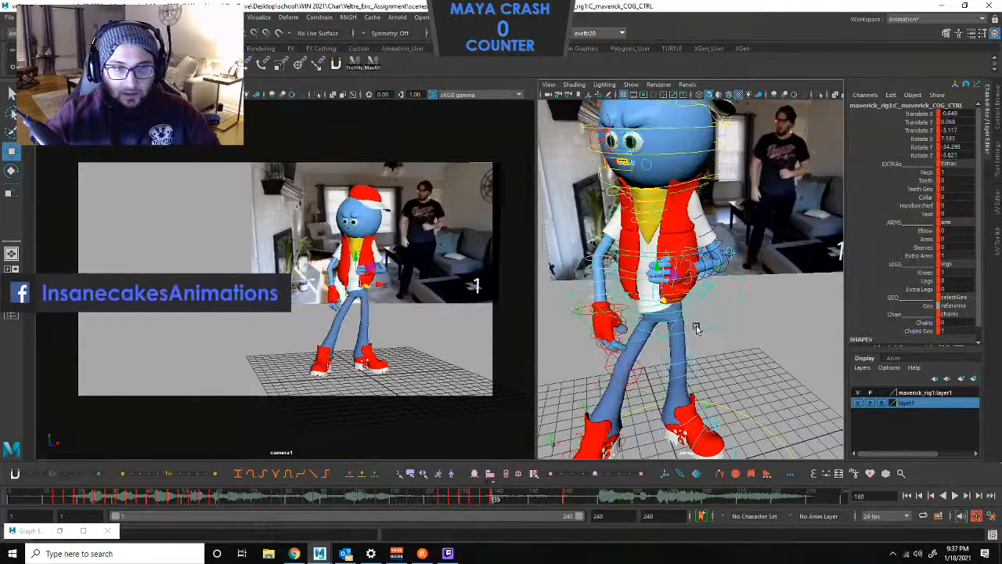
key("period")
key("comma")
key("period")
key("comma")
key("period")
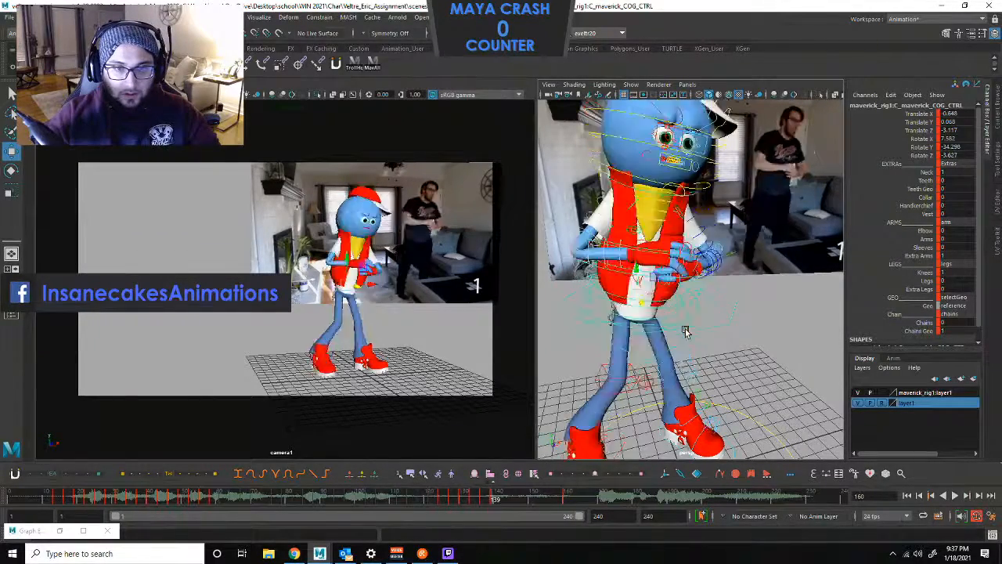
key("comma")
key("comma")
key("period")
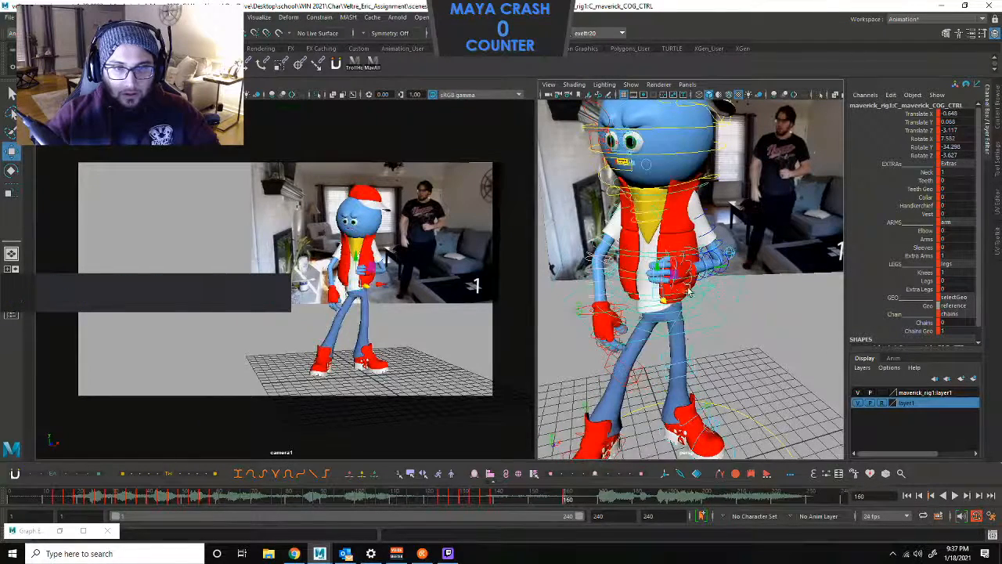
Activate the Rotate tool and select the spine_04 control in the character's torso at frame 160.
left_click(714, 249)
key("e")
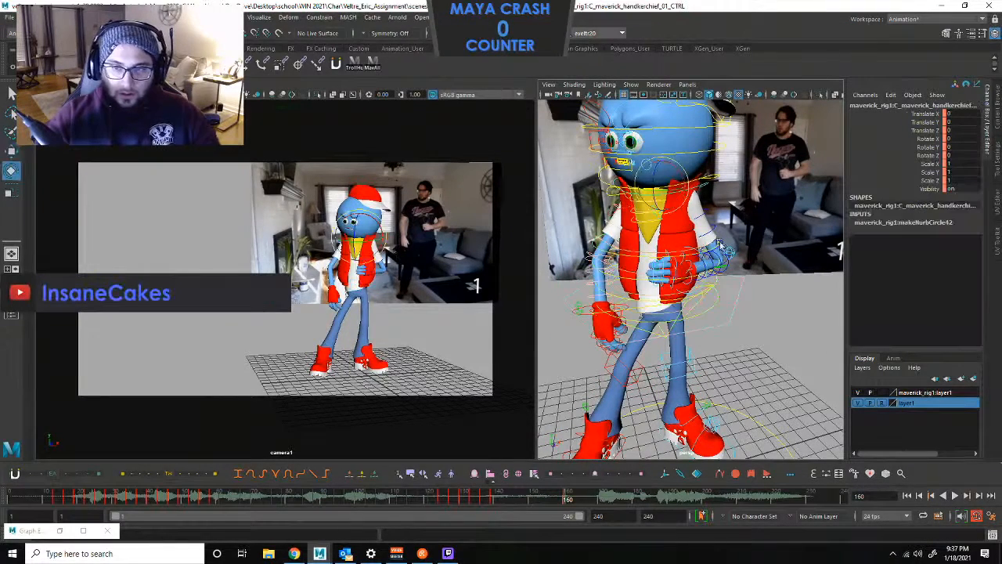
left_click(627, 273)
left_click(631, 260)
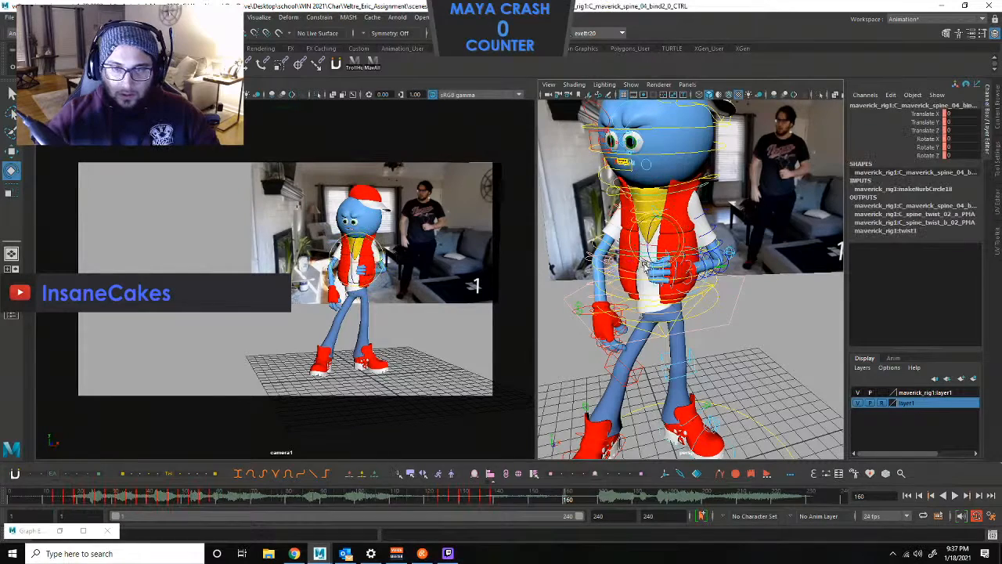
Rotate the upper spine control at frame 160 to adjust the lean of the chest.
left_click_drag(638, 277, 660, 235)
key("ctrl+z")
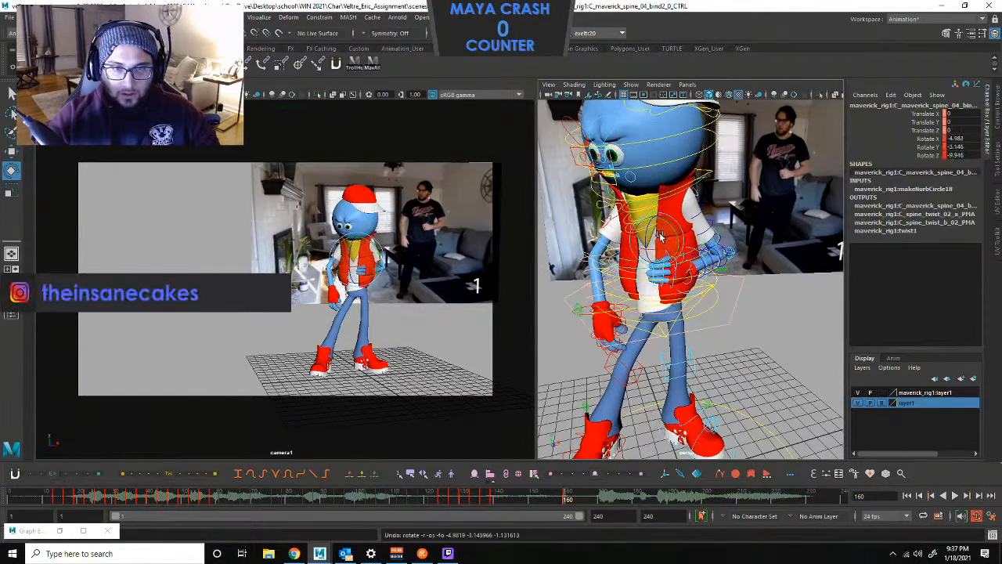
key("shift+z")
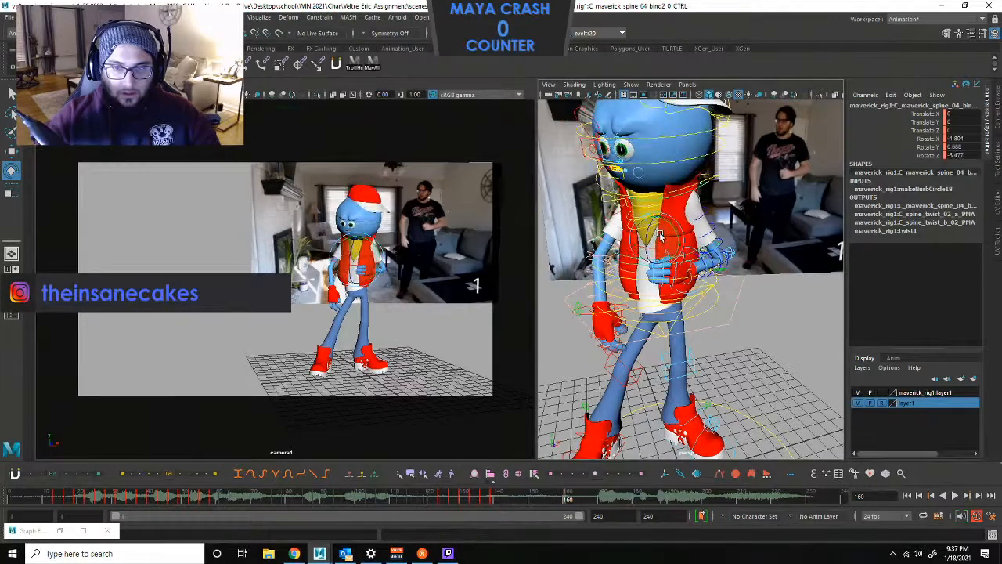
Rotate the head control to about X -11, Y 0.3, Z -1 and key it at frame 160.
left_click(660, 178)
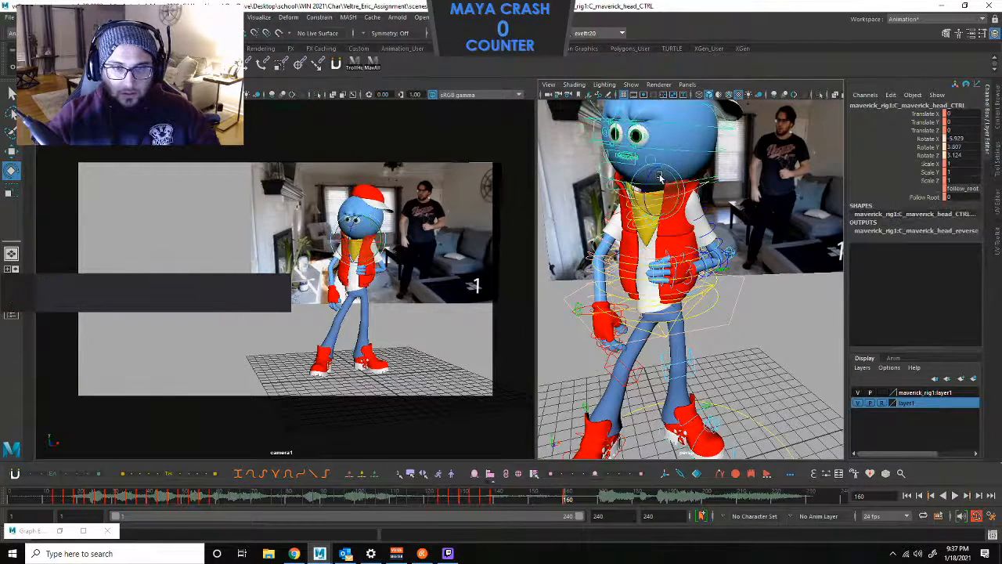
left_click_drag(658, 179, 658, 191)
key("s")
Flip repeatedly between the keyed poses at frames 139 and 160 to check the head's change of position.
key("comma")
key("period")
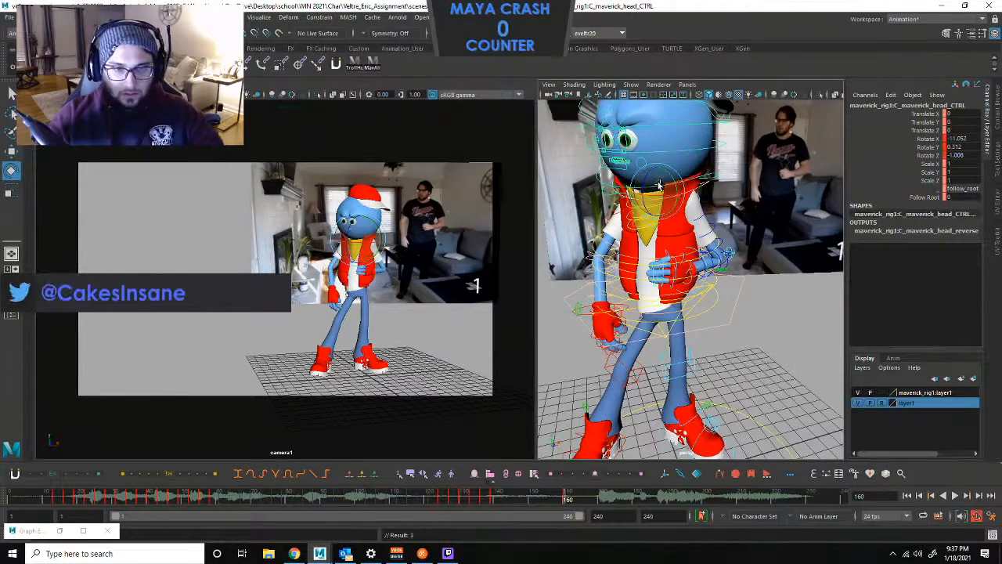
key("comma")
key("period")
key("comma")
key("period")
key("comma")
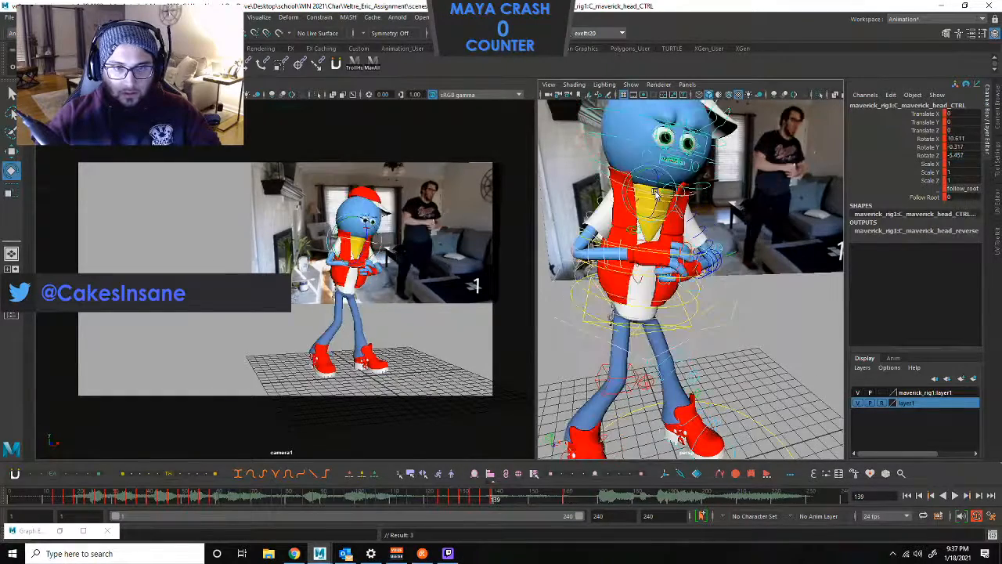
key("period")
key("comma")
key("period")
key("comma")
key("period")
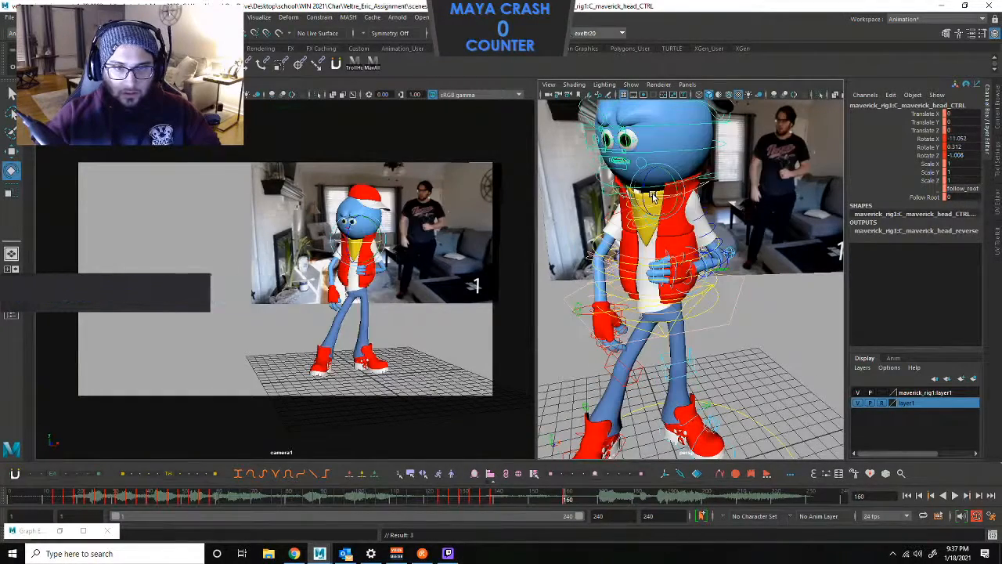
key("comma")
key("period")
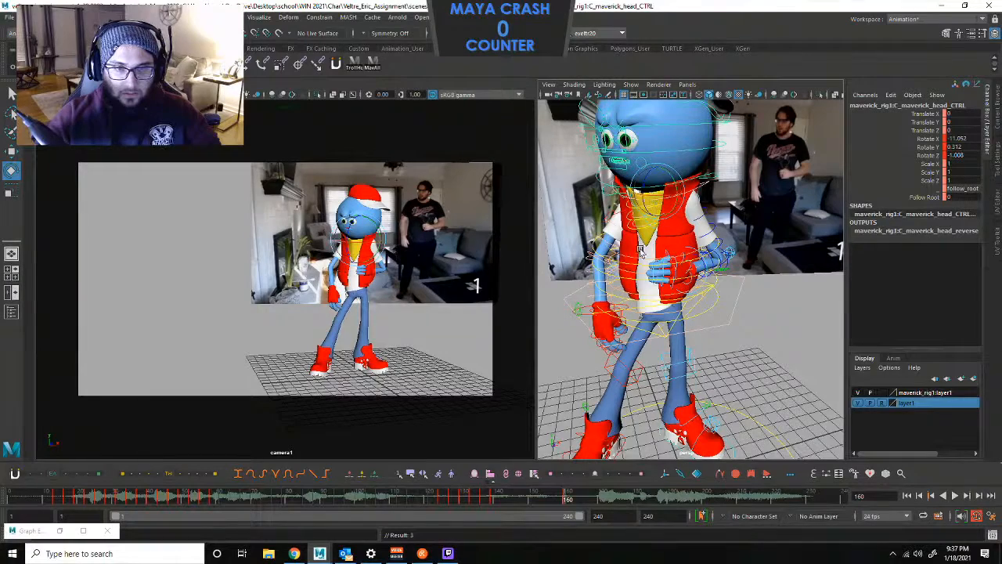
Try leaning the torso with the middle spine control and counter-rotating the head, keying the head at frame 160.
left_click(634, 274)
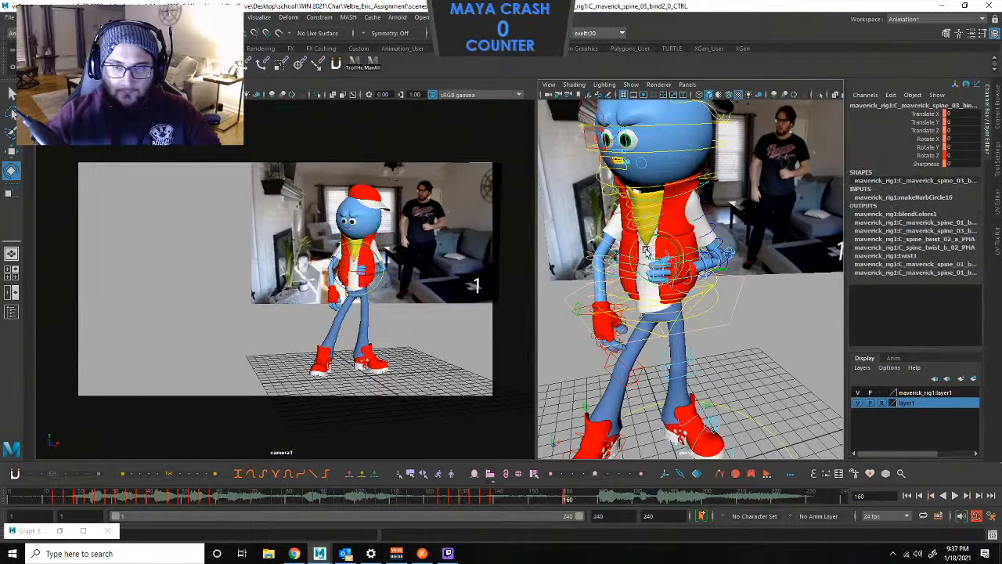
left_click(661, 198)
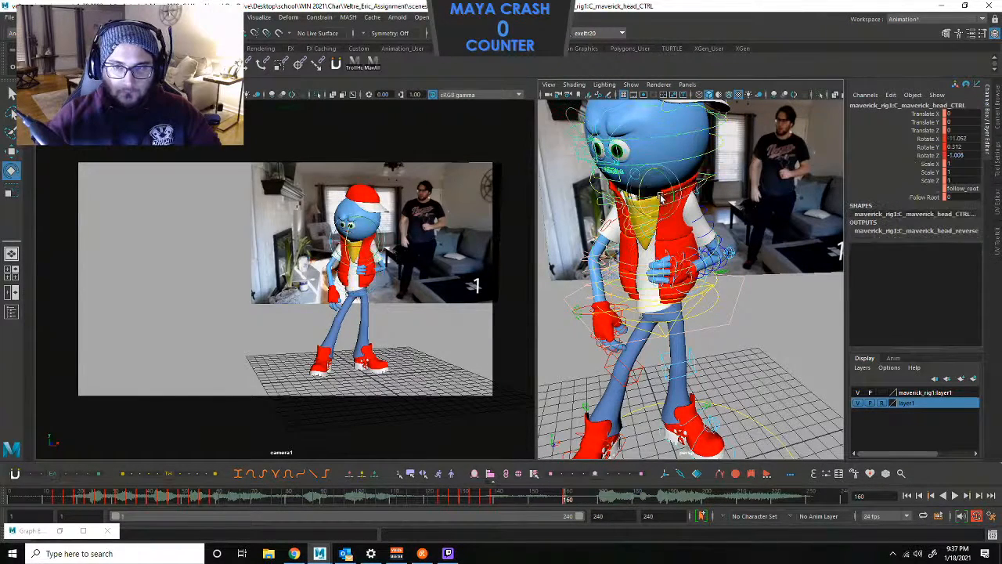
left_click_drag(643, 185, 640, 193)
key("s")
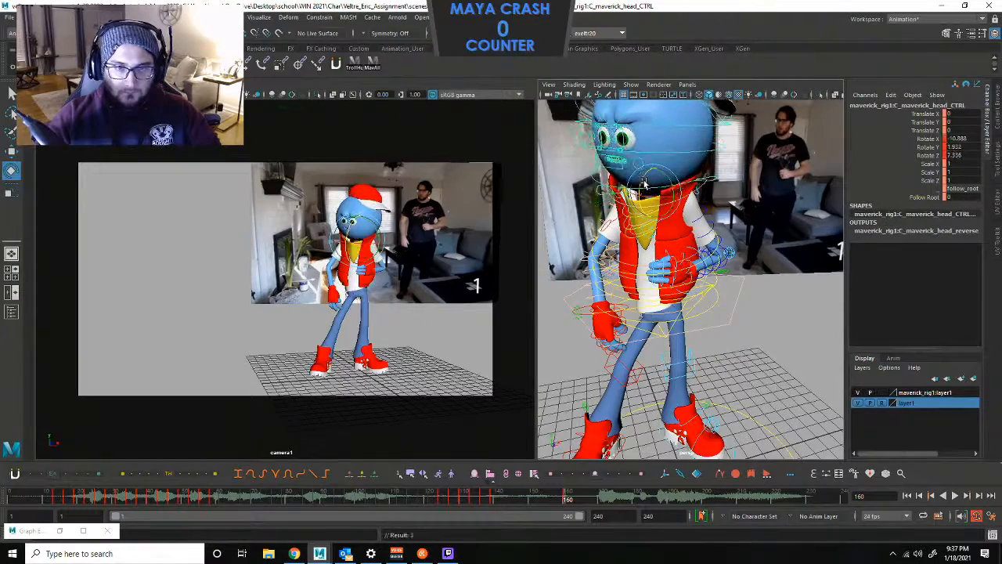
Compare the adjusted torso and head pose at frame 160 with the keyed pose at frame 139.
key("period")
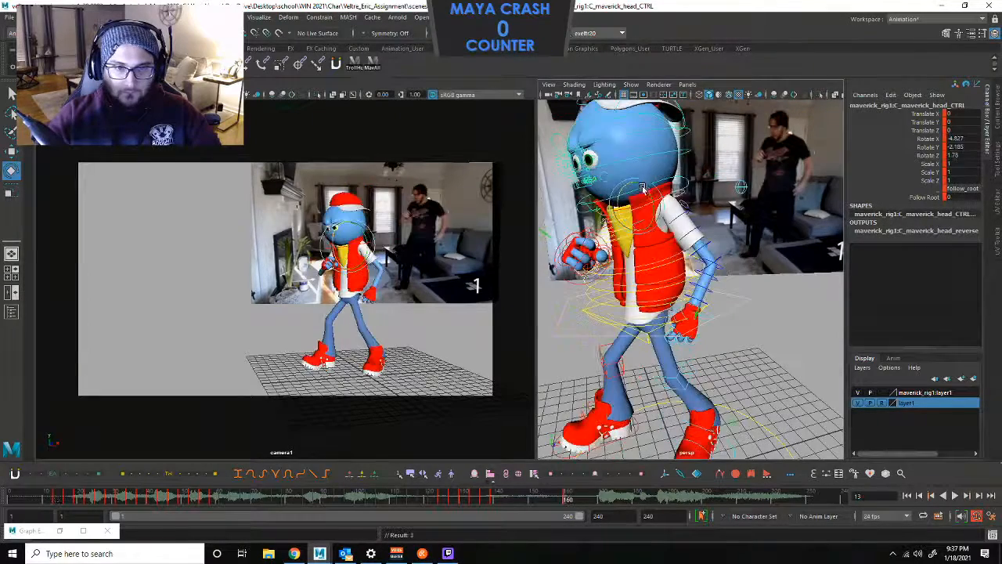
key("comma")
key("comma")
key("period")
key("comma")
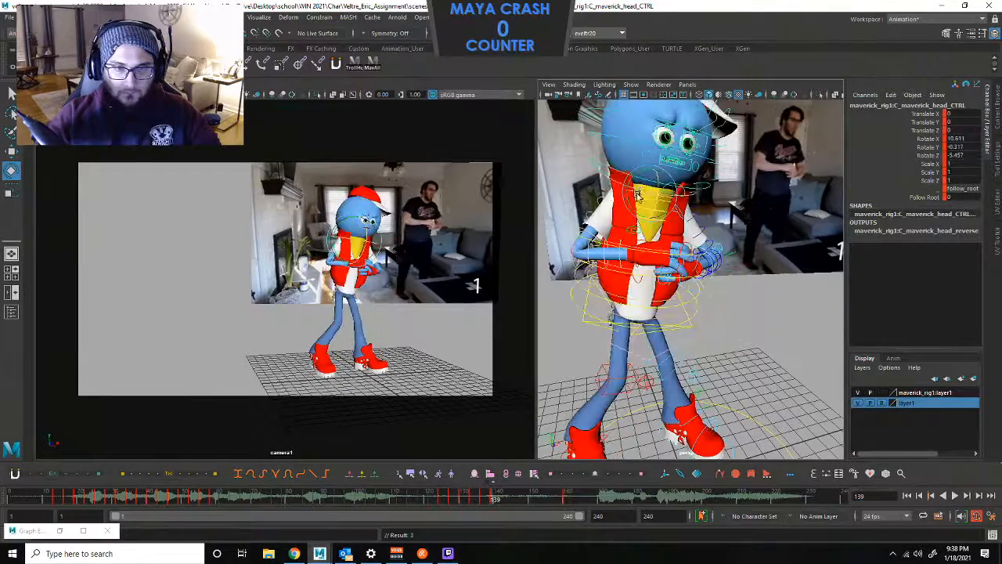
key("period")
key("comma")
key("period")
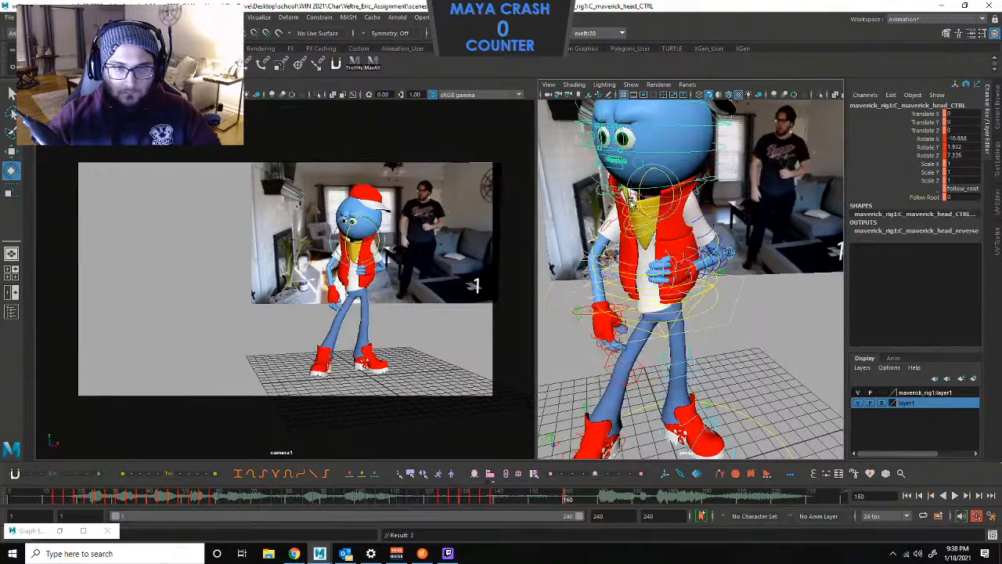
Undo the latest head rotation and the middle spine rotation at frame 160.
key("ctrl+z")
key("ctrl+z")
key("ctrl+z")
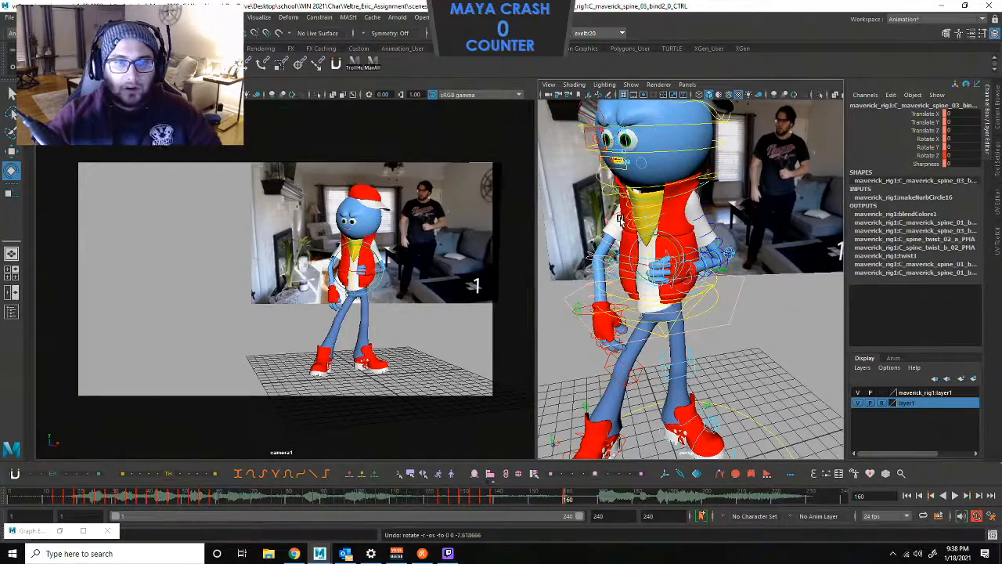
Step back through the preceding keyed poses and return to frame 160 to review the body's movement.
key("comma")
key("comma")
key("comma")
key("comma")
key("period")
key("period")
key("period")
key("period")
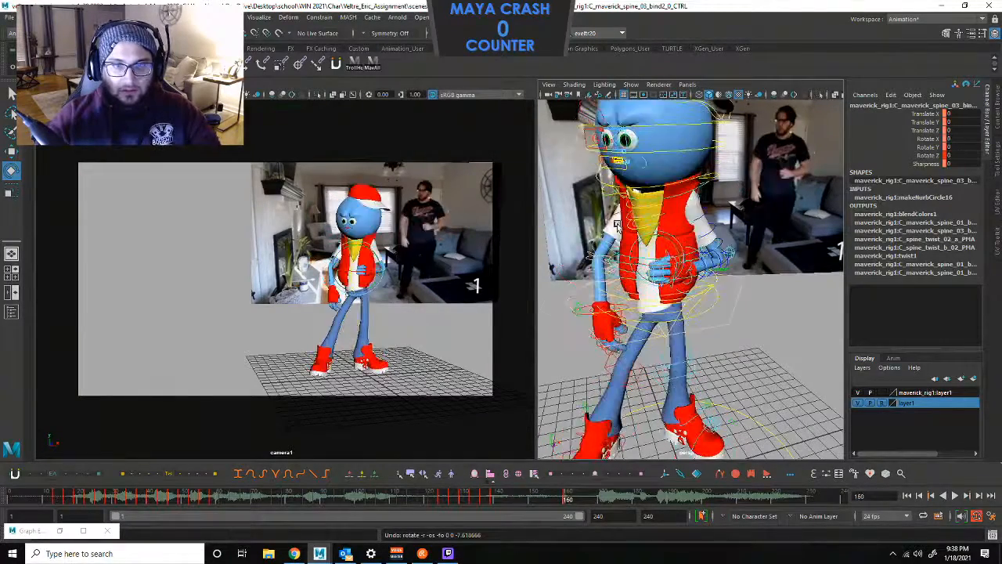
key("comma")
key("period")
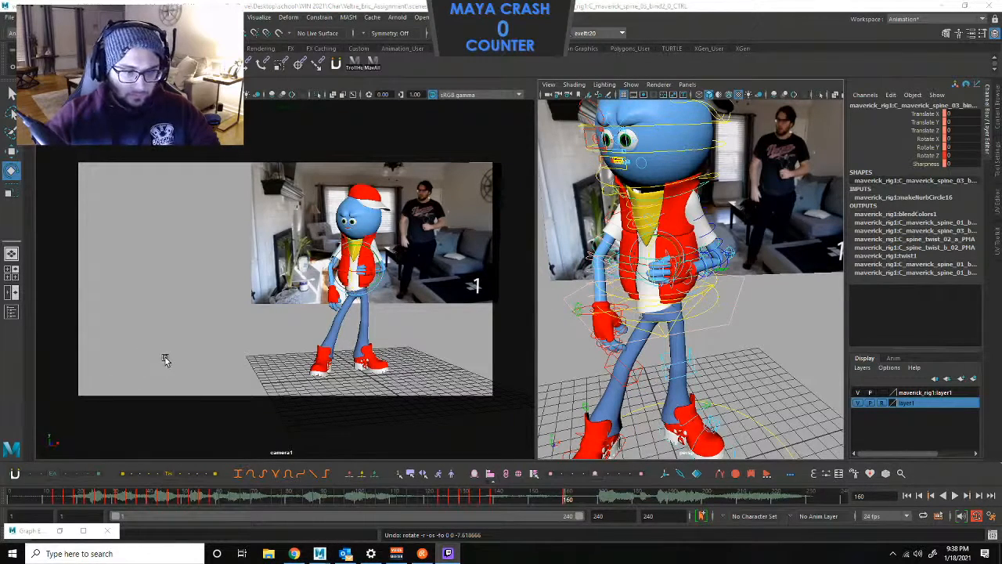
Select the COG control and examine the hip and torso movement between its keys at frames 139 and 160.
left_click(721, 335)
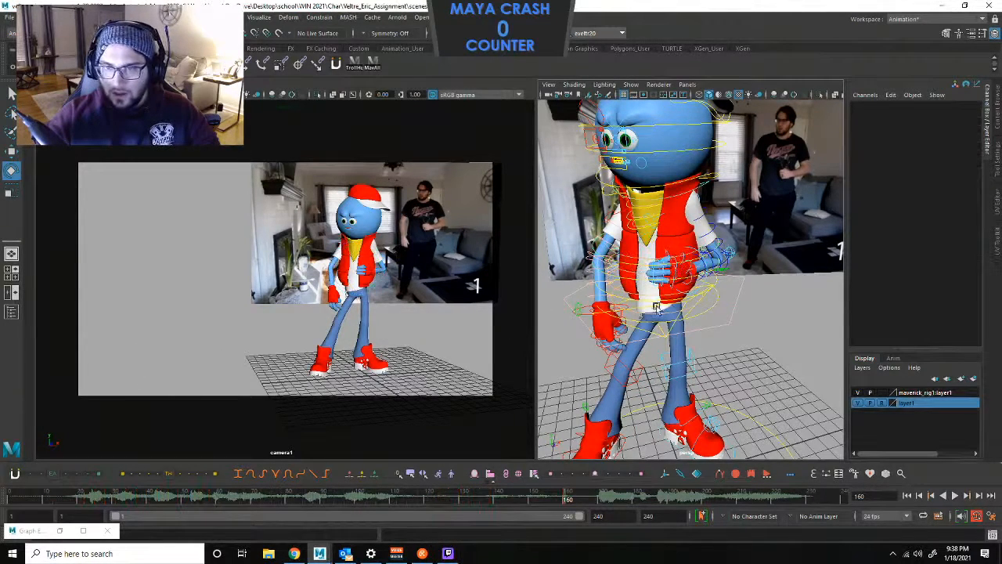
scroll(692, 313, "up", 3)
scroll(694, 318, "down", 1)
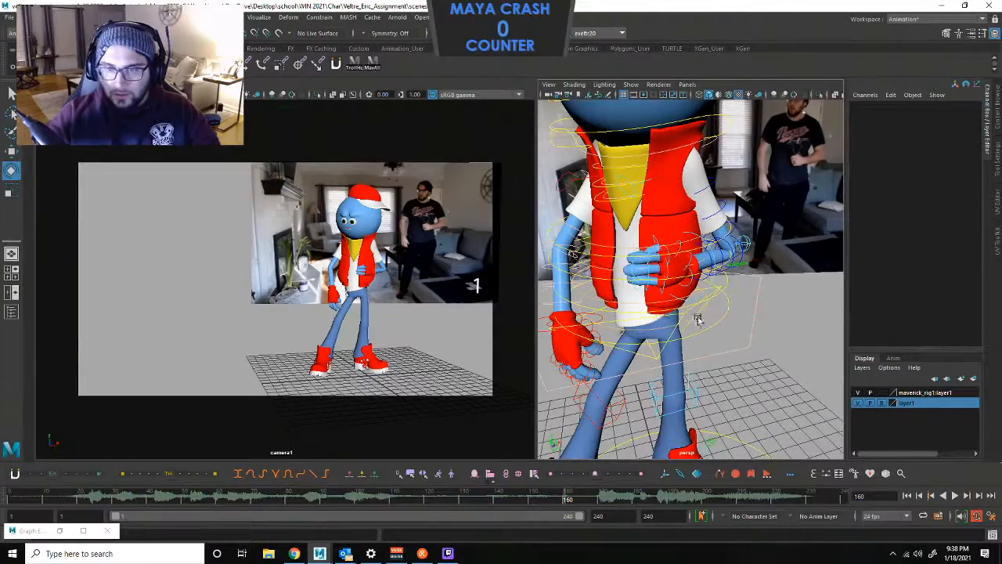
left_click(751, 329)
key("comma")
key("period")
key("comma")
key("period")
key("comma")
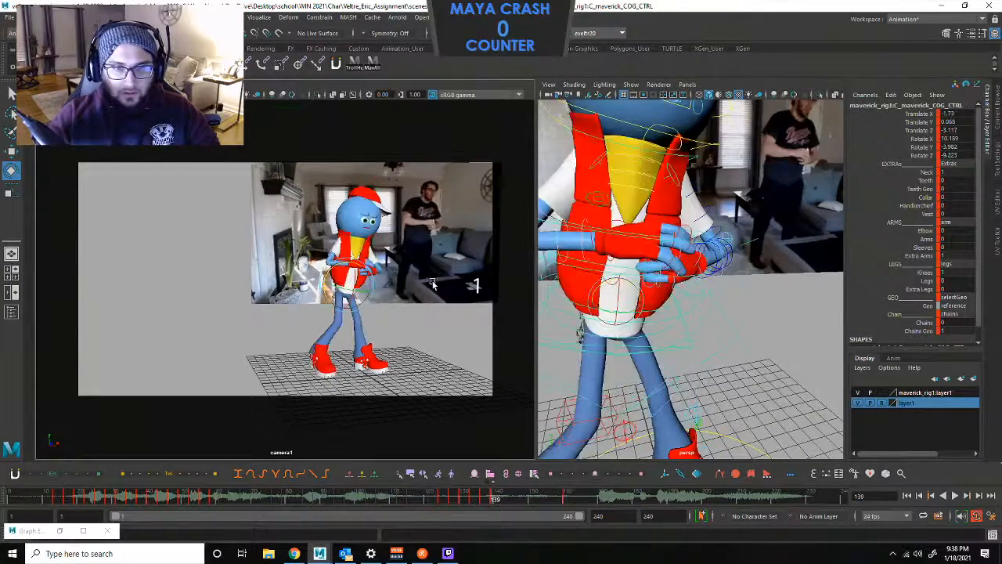
key("period")
key("comma")
key("period")
key("comma")
key("period")
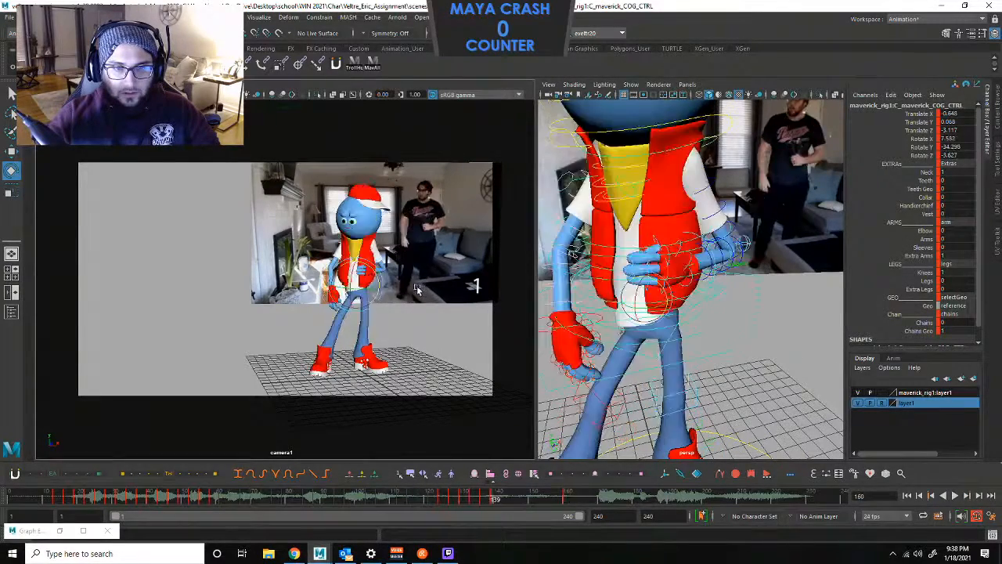
key("comma")
key("comma")
key("period")
key("period")
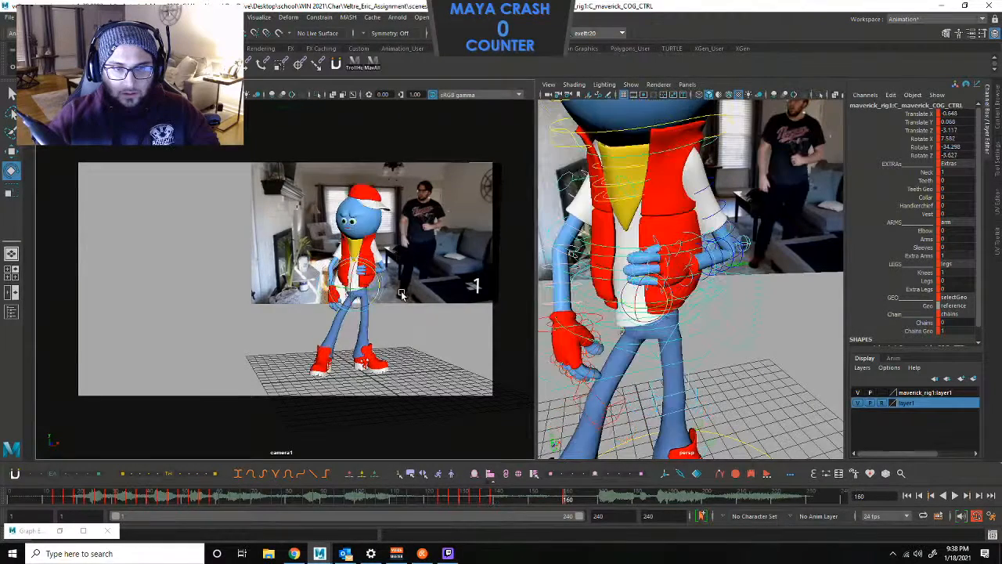
key("comma")
key("period")
key("comma")
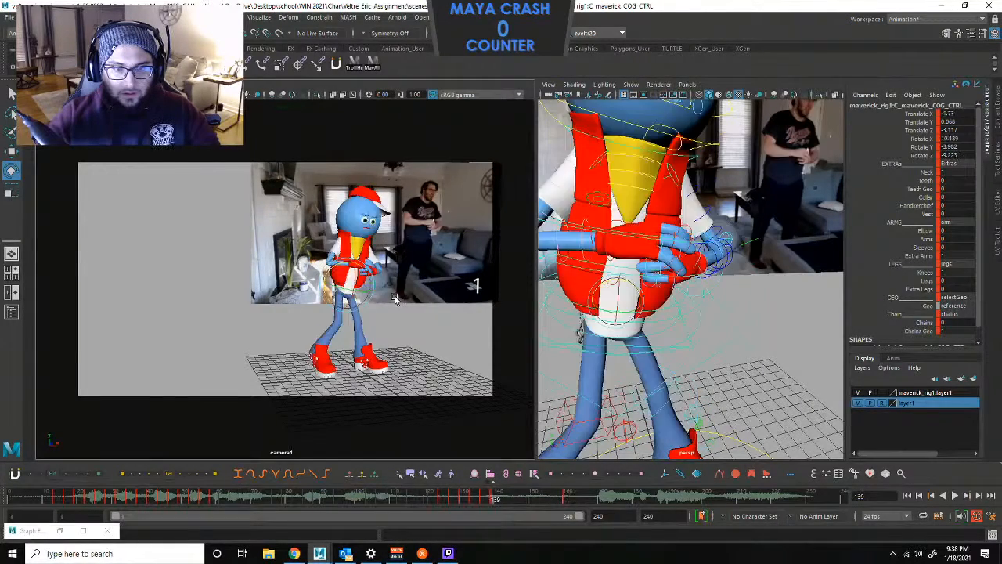
key("period")
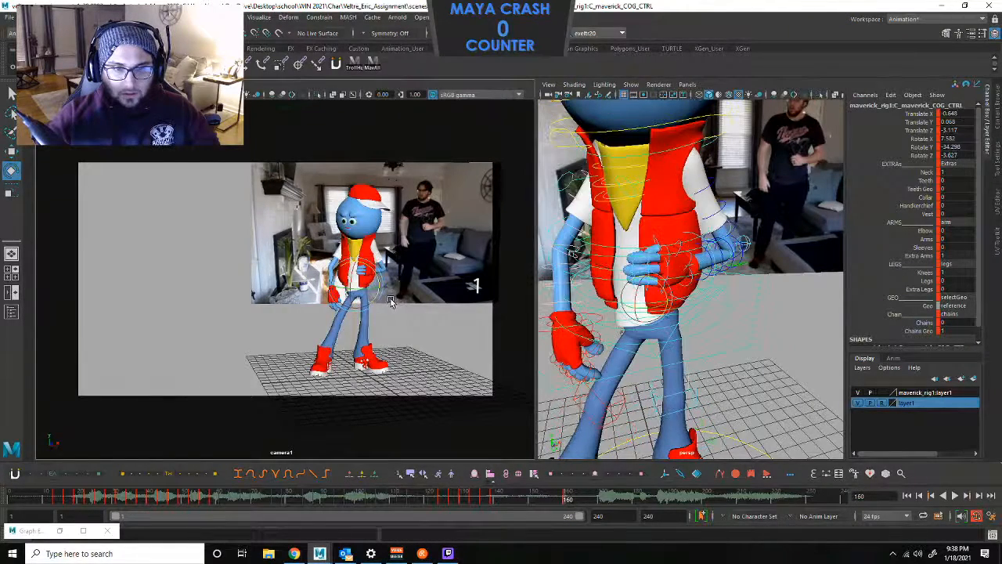
Move the right knee pole vector control closer to the leg at frame 160.
scroll(586, 311, "down", 5)
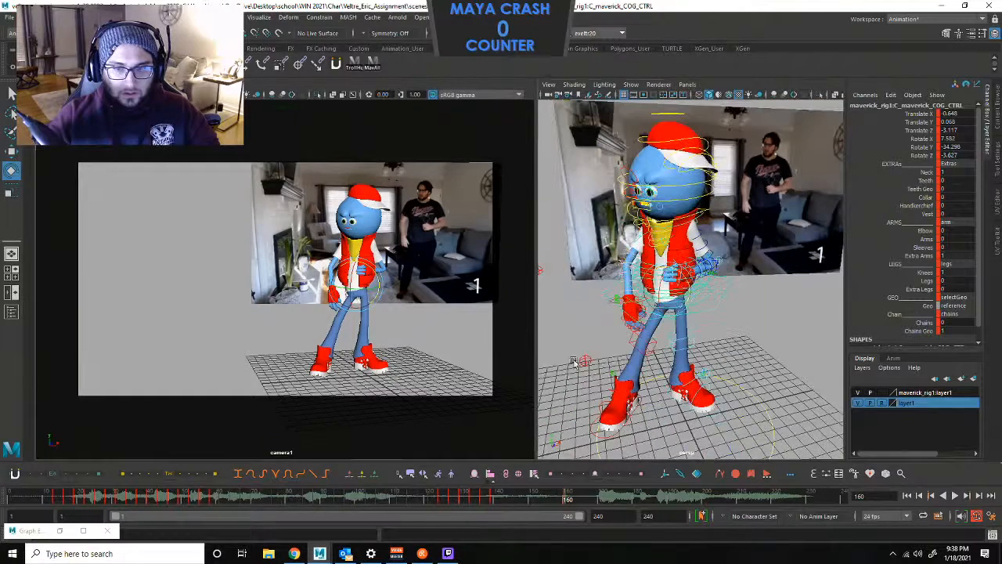
left_click(580, 363)
key("w")
left_click_drag(596, 368, 626, 365)
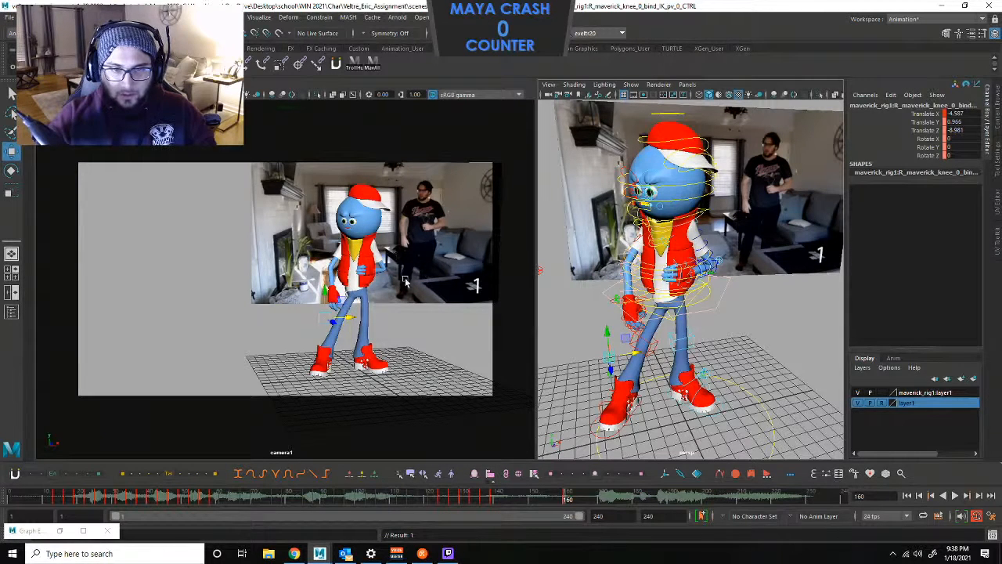
Select the COG and both wrist IK controls together and shift the body toward the character's left foot at frame 160.
left_click(734, 286)
left_click(729, 285)
key("f")
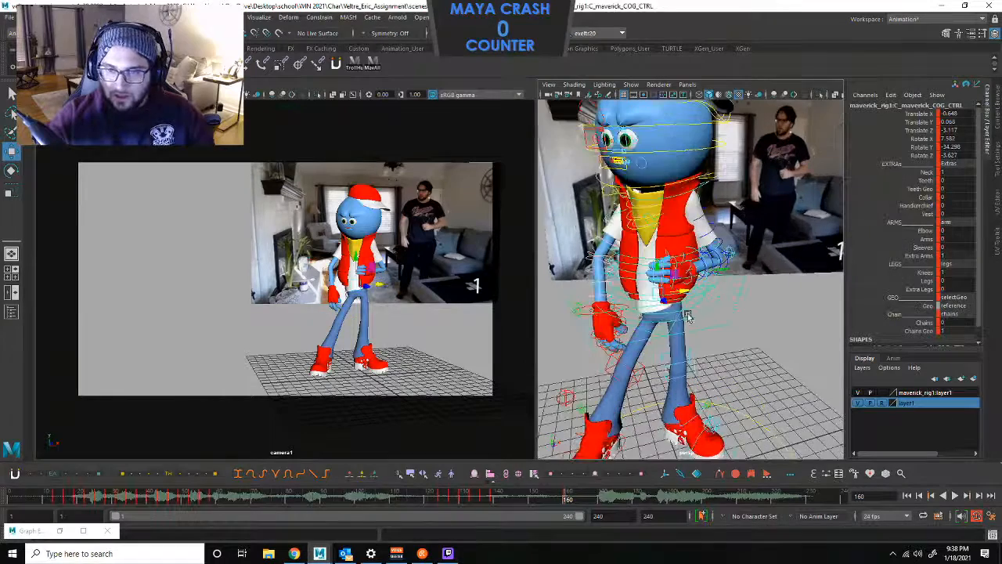
left_click(584, 313)
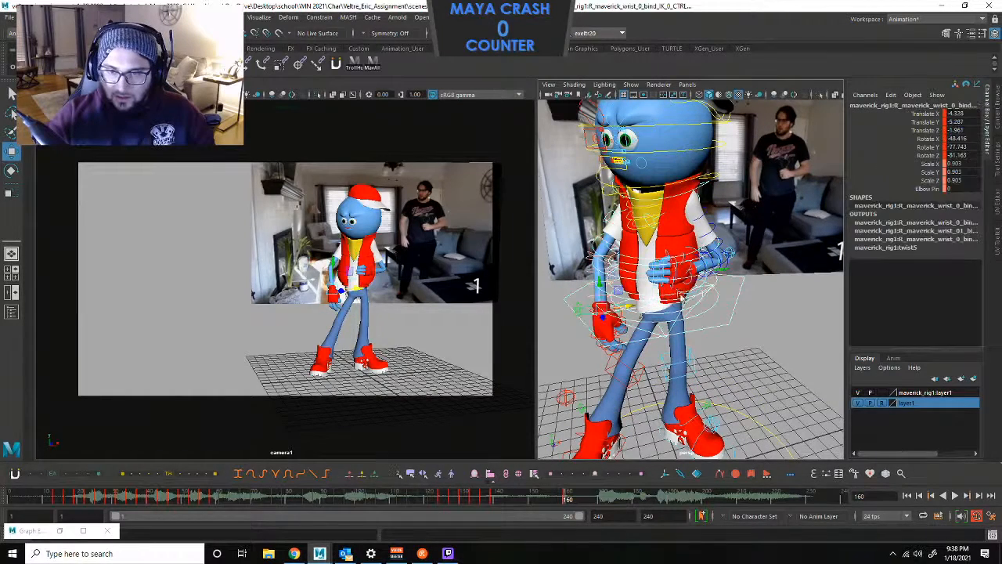
left_click(719, 273)
left_click_drag(719, 272, 726, 259)
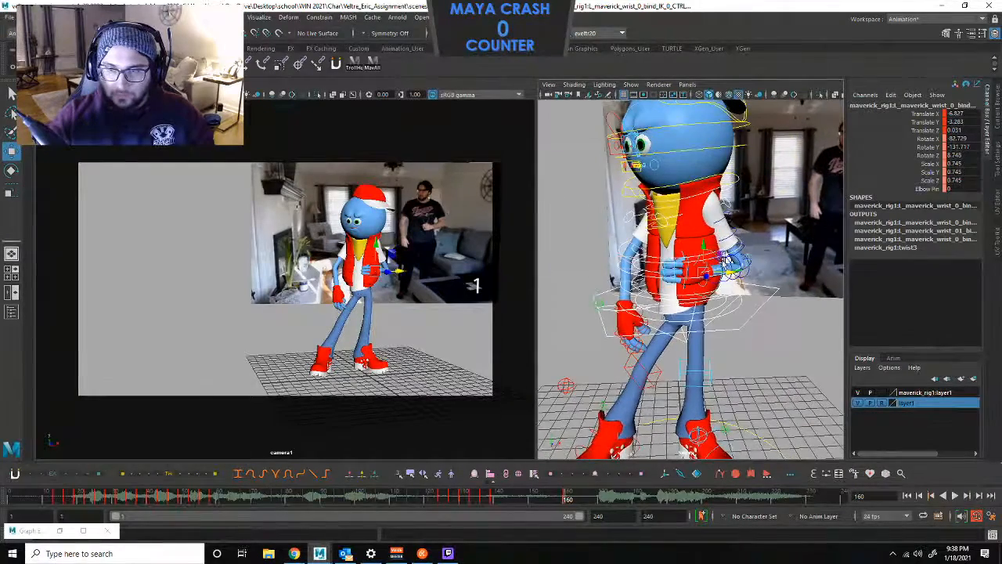
Move the left elbow pole vector control to about X -0.39, Z 4.04 at frame 160.
left_click(747, 260)
scroll(747, 259, "down", 5)
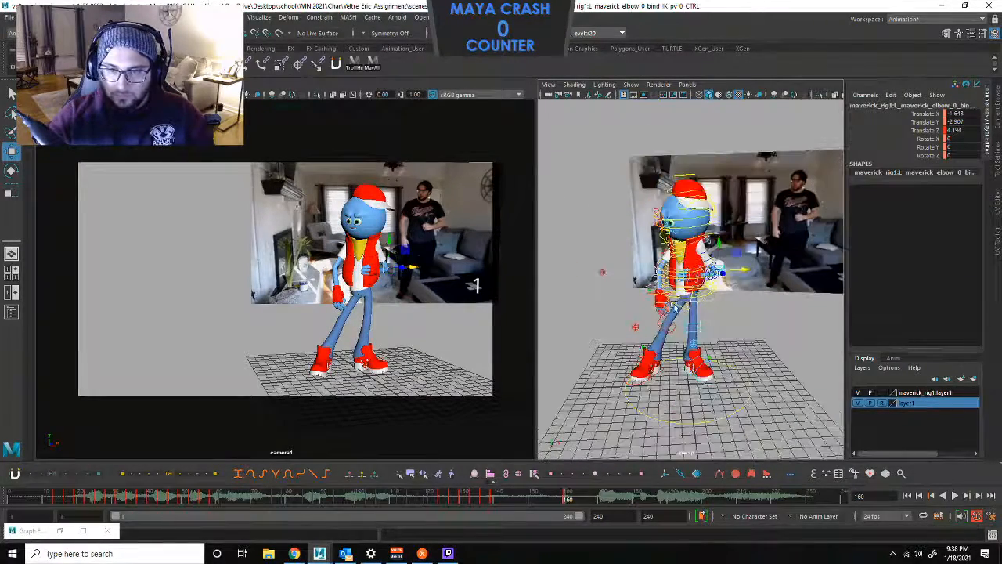
left_click(766, 286)
left_click(716, 272)
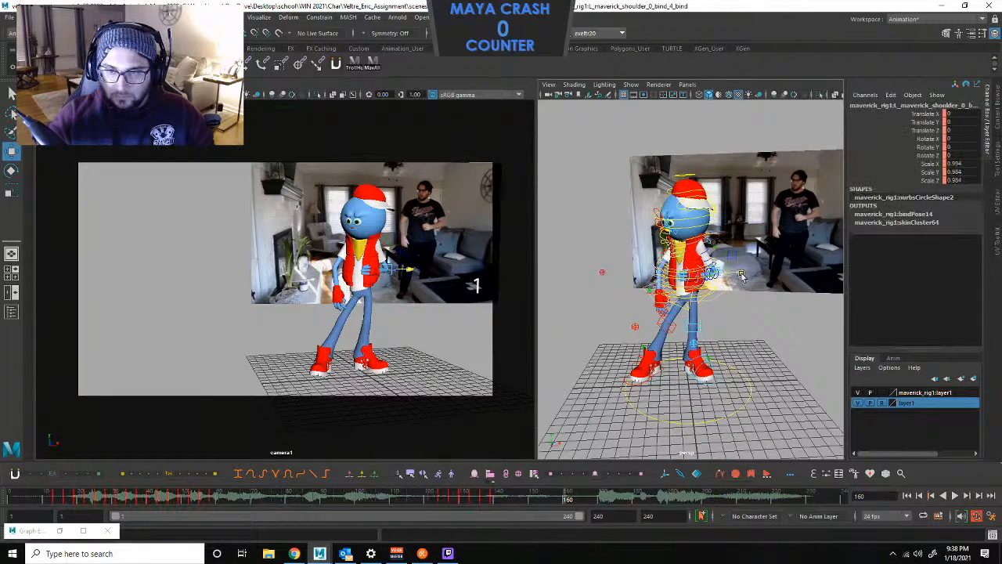
scroll(751, 276, "up", 4)
left_click_drag(763, 276, 771, 265, "alt")
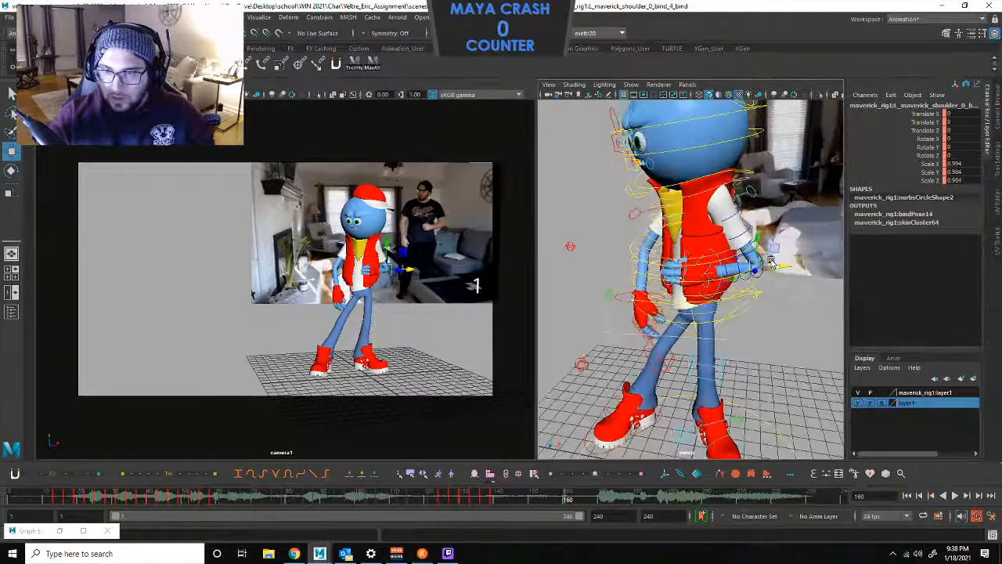
left_click(772, 263)
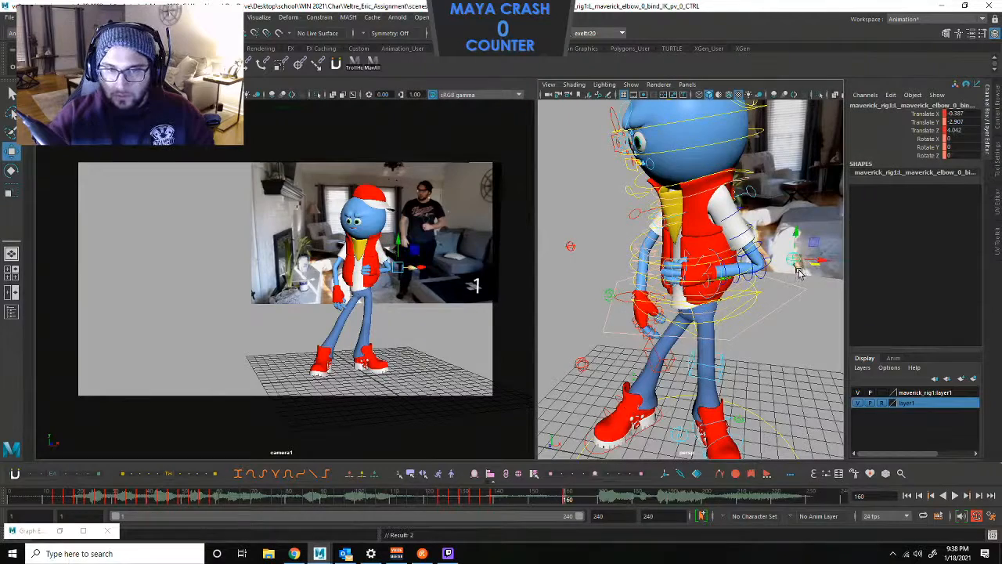
Lower the left wrist IK control to about Translate Y -3.58 and key its translation at frame 160.
left_click_drag(581, 283, 692, 286, "alt")
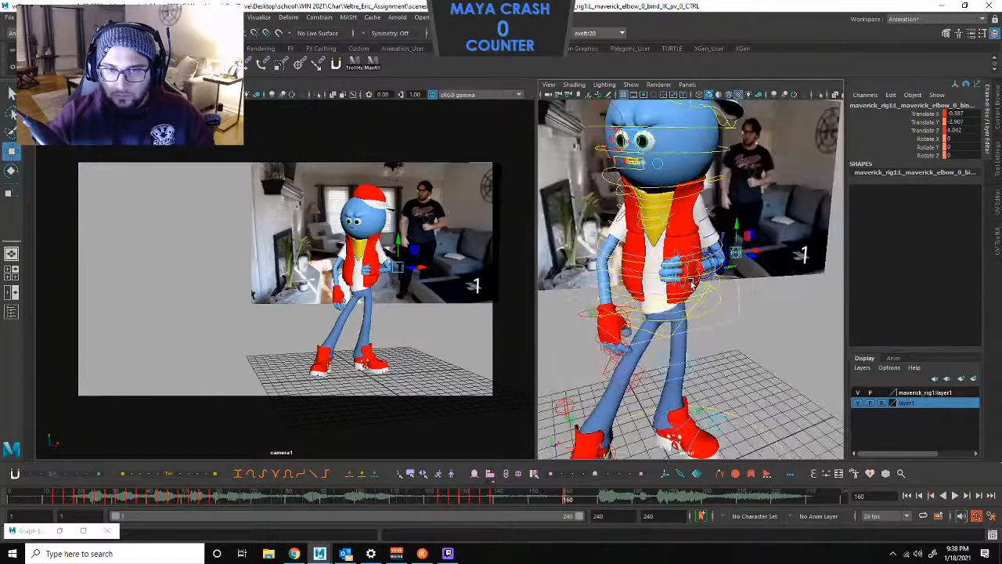
left_click(708, 245)
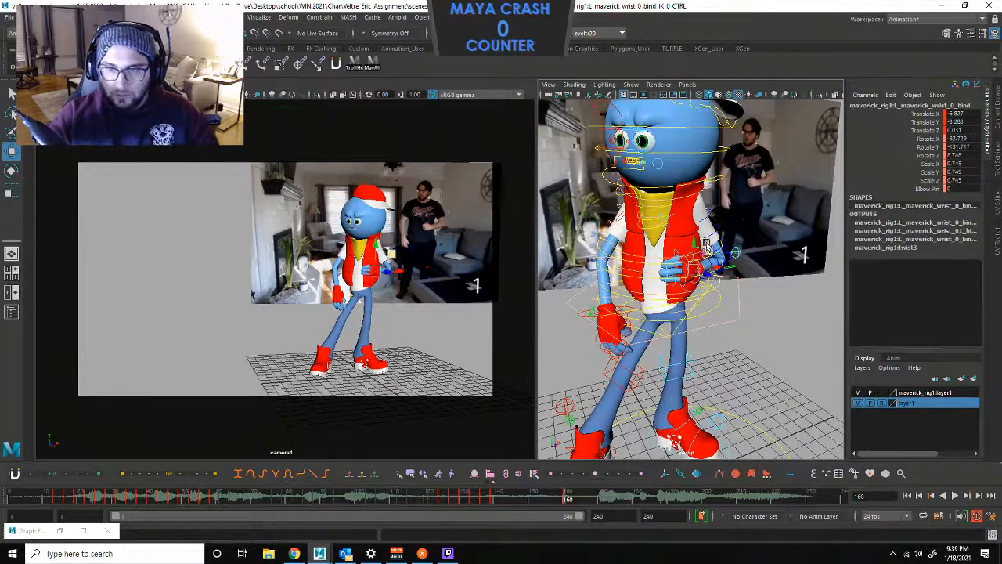
left_click_drag(694, 250, 695, 258)
key("shift+w")
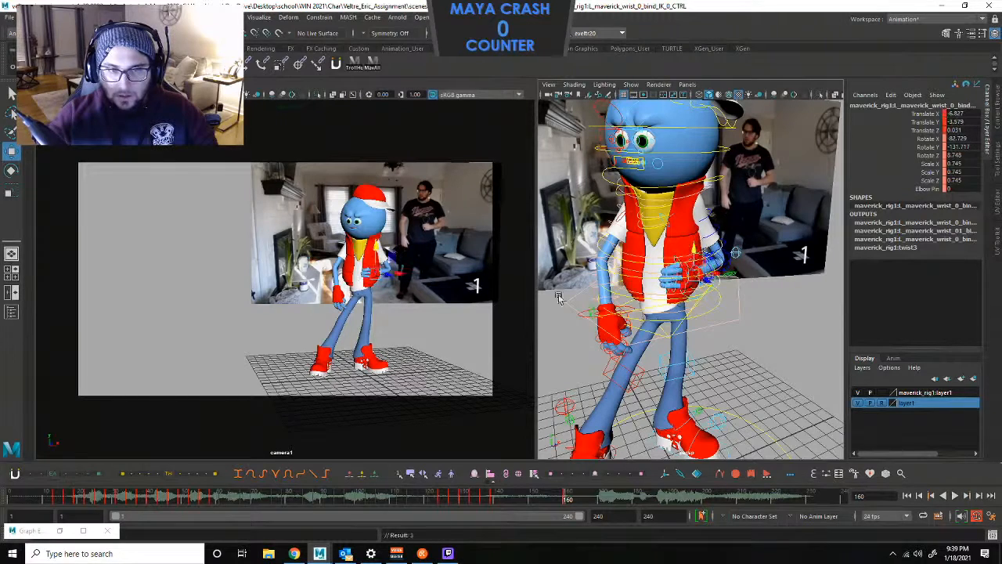
Move the right elbow pole vector control to about Translate X 0.1 at frame 160 and compare it with the frame 139 pose.
scroll(575, 273, "down", 5)
left_click(575, 273)
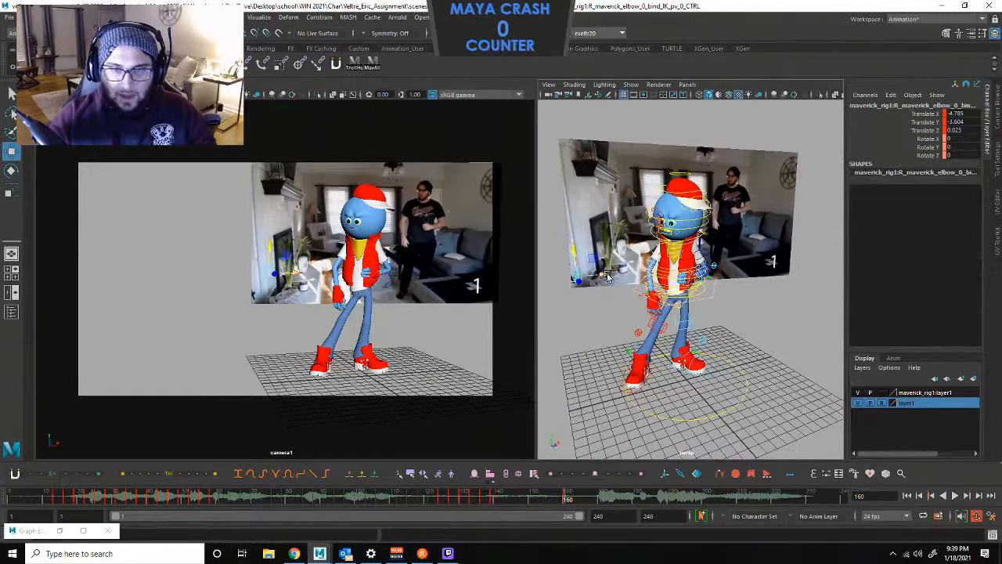
left_click_drag(650, 274, 651, 274)
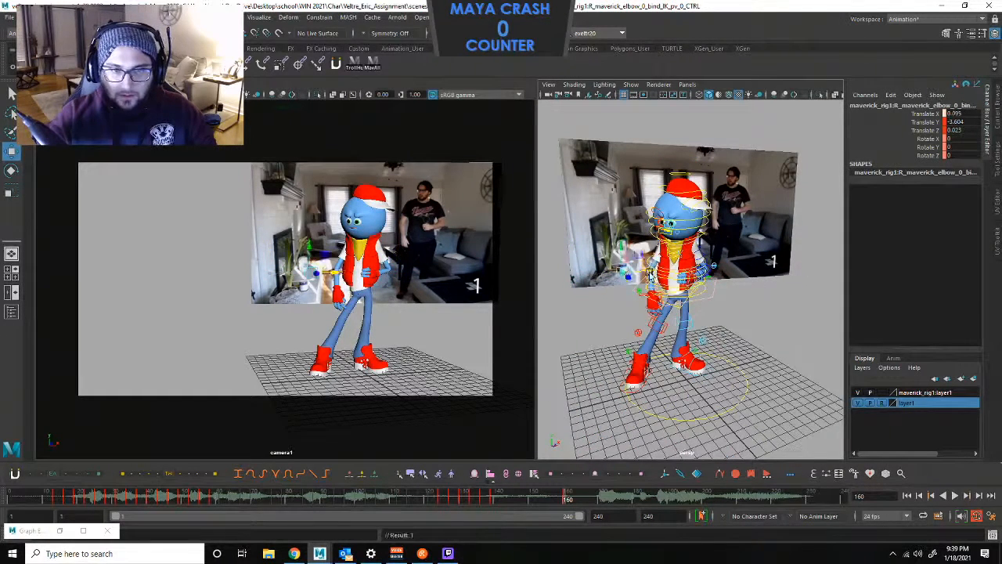
key("comma")
key("period")
key("comma")
key("period")
key("period")
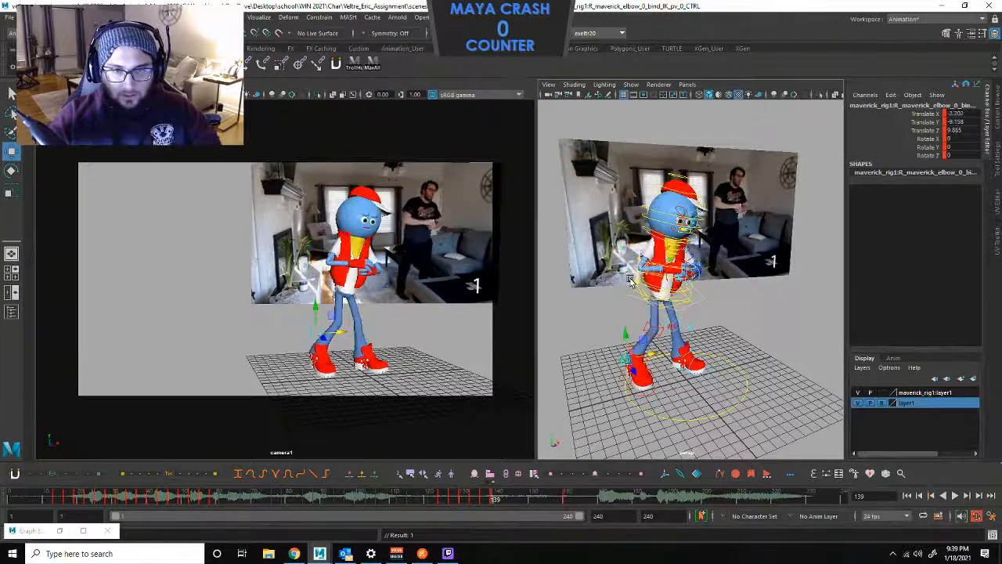
Rotate the COG control to about X 7.9, Y -34.2, Z -4.3 and key its rotation at frame 160.
left_click(728, 262)
left_click(669, 278)
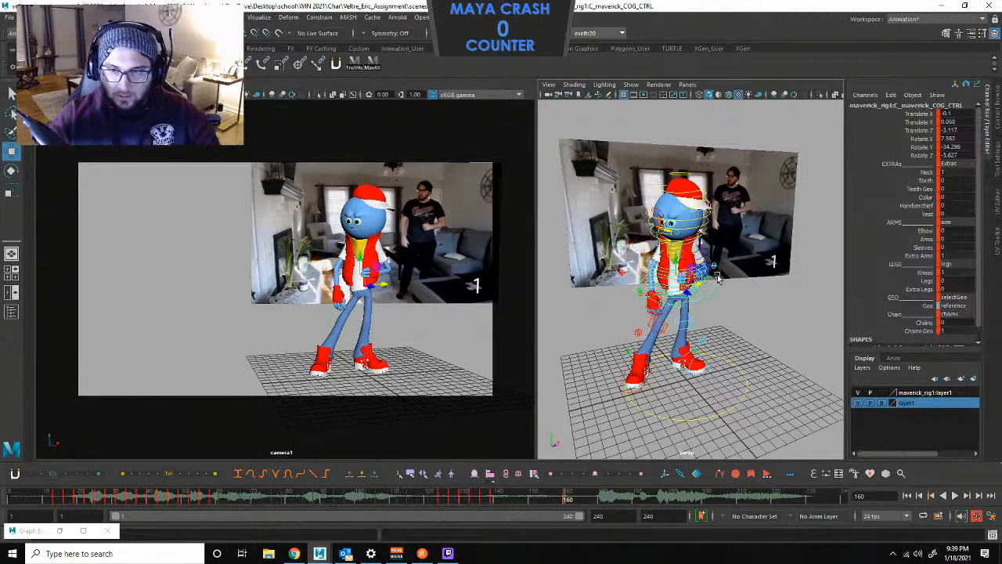
left_click_drag(689, 267, 691, 268)
key("shift+e")
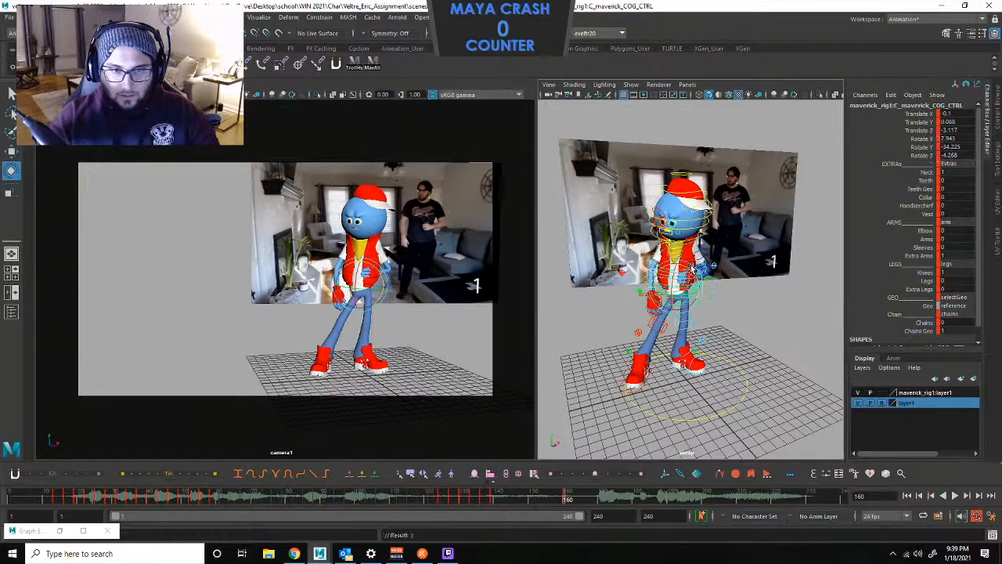
Flip repeatedly between the keyed poses at frames 139 and 160 to examine how the body moves from one to the other.
key("comma")
key("period")
key("comma")
key("period")
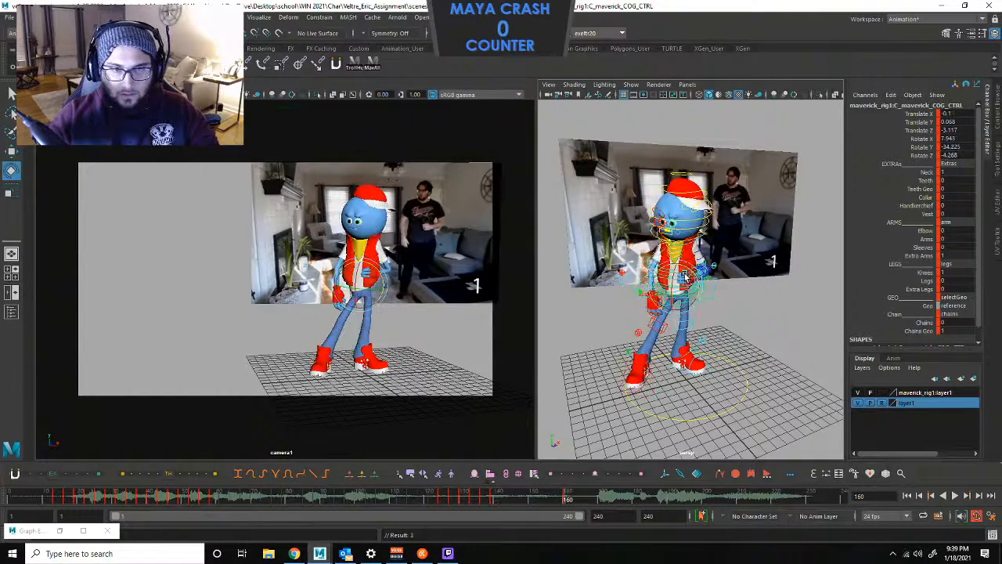
key("comma")
key("period")
key("comma")
key("period")
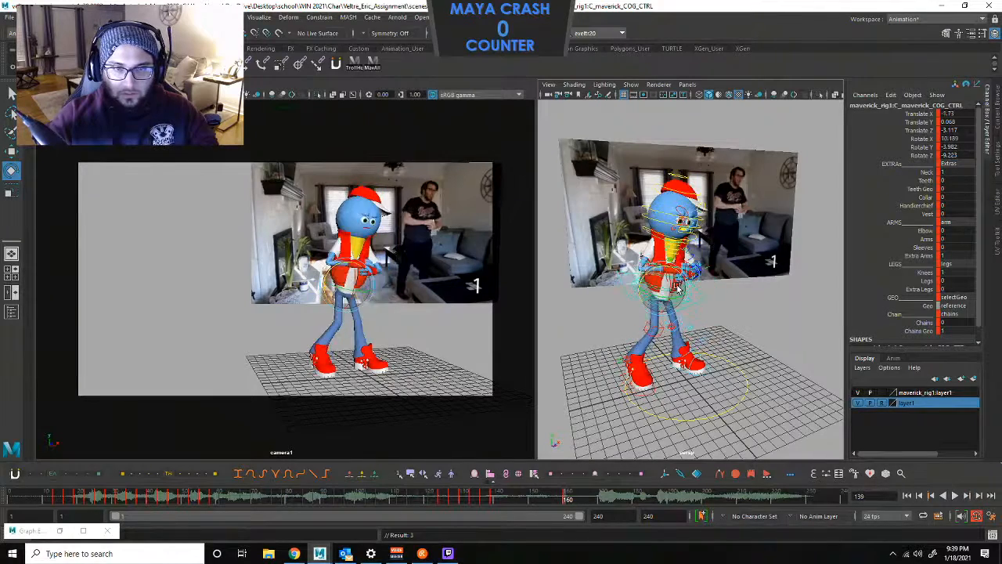
key("comma")
key("period")
key("comma")
key("period")
key("comma")
key("period")
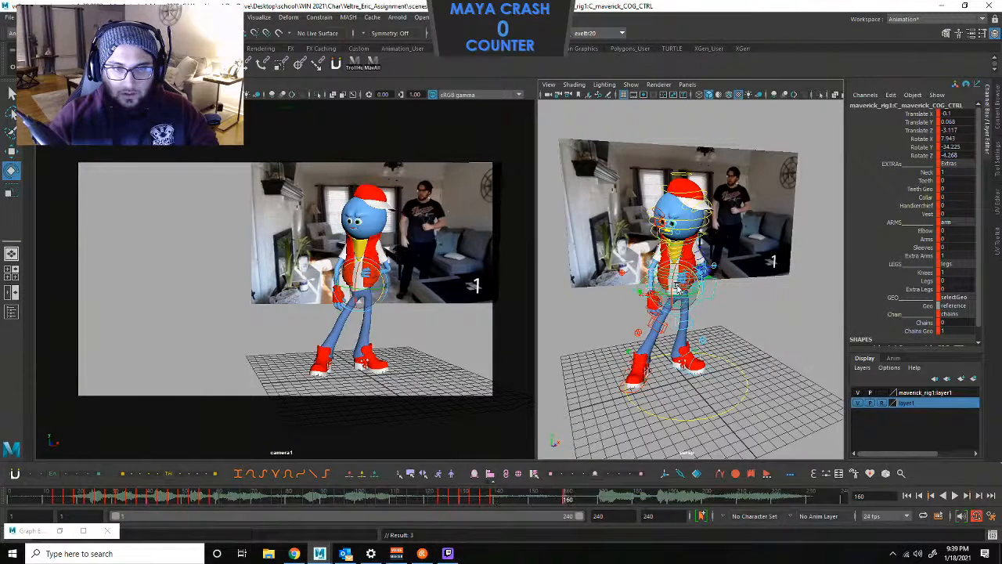
key("comma")
key("period")
key("comma")
key("period")
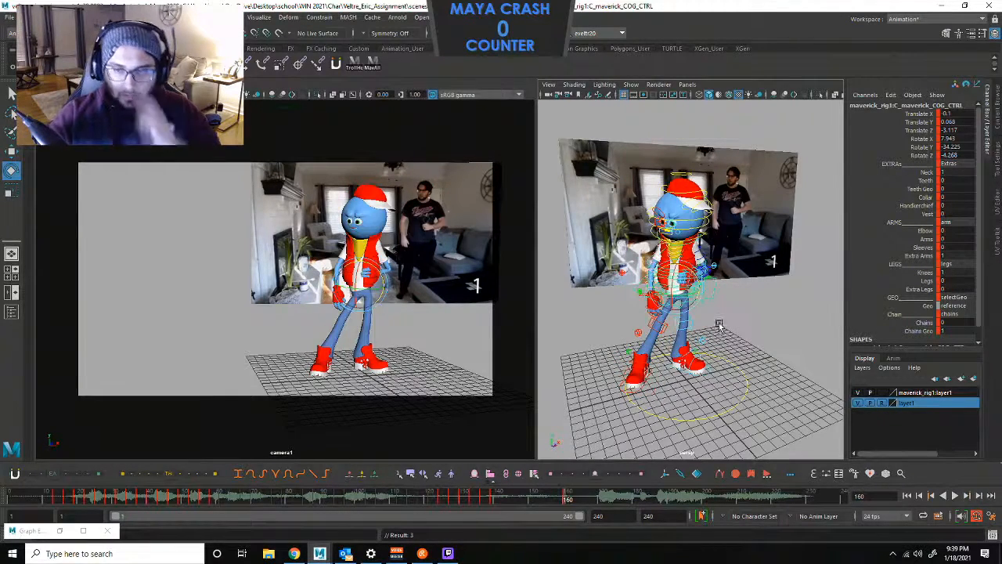
Select all of the character's rig controls and key the full pose at frame 160.
scroll(634, 308, "down", 5)
left_click_drag(632, 308, 718, 331, "alt")
left_click(667, 309)
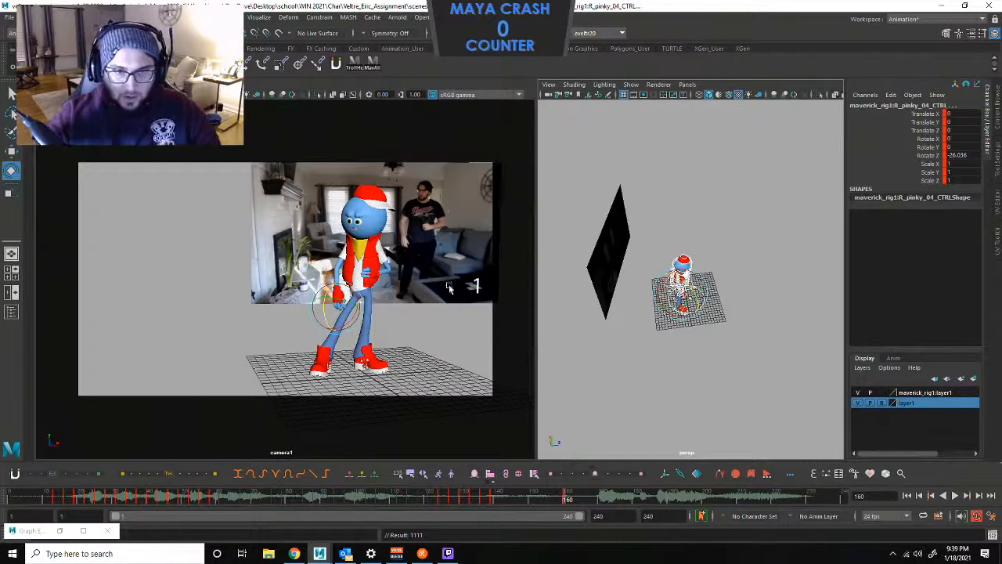
Play the animation in the enlarged camera view and examine the video reference after frame 160 up to frame 183 for the next pose.
scroll(647, 294, "up", 3)
key("space")
key("space")
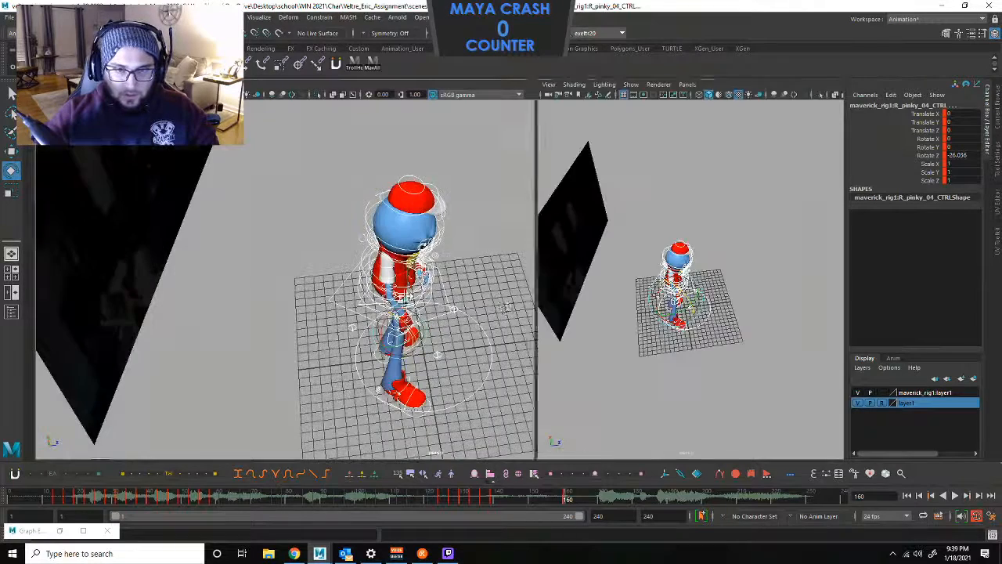
key("space")
key("alt+v")
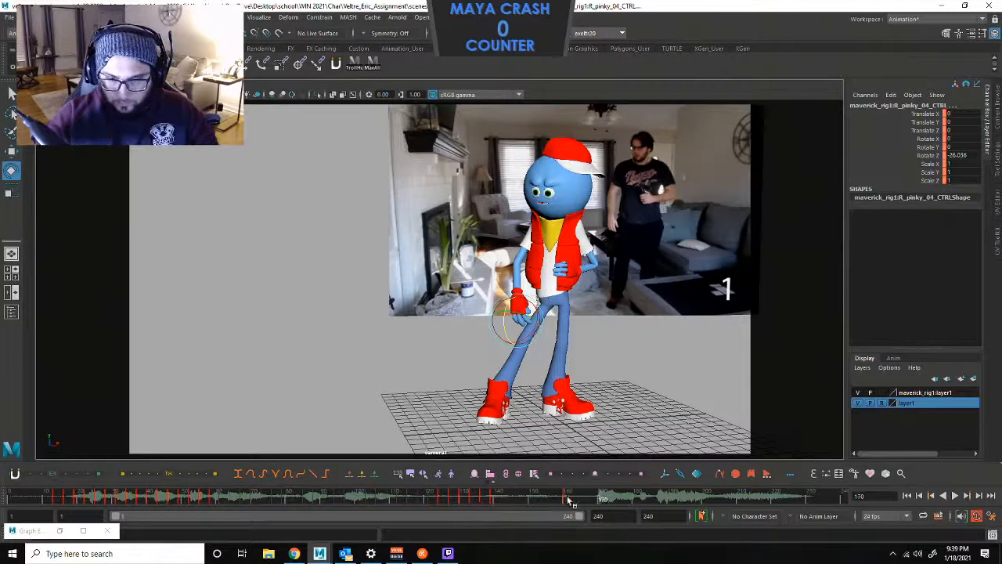
left_click_drag(565, 497, 568, 499)
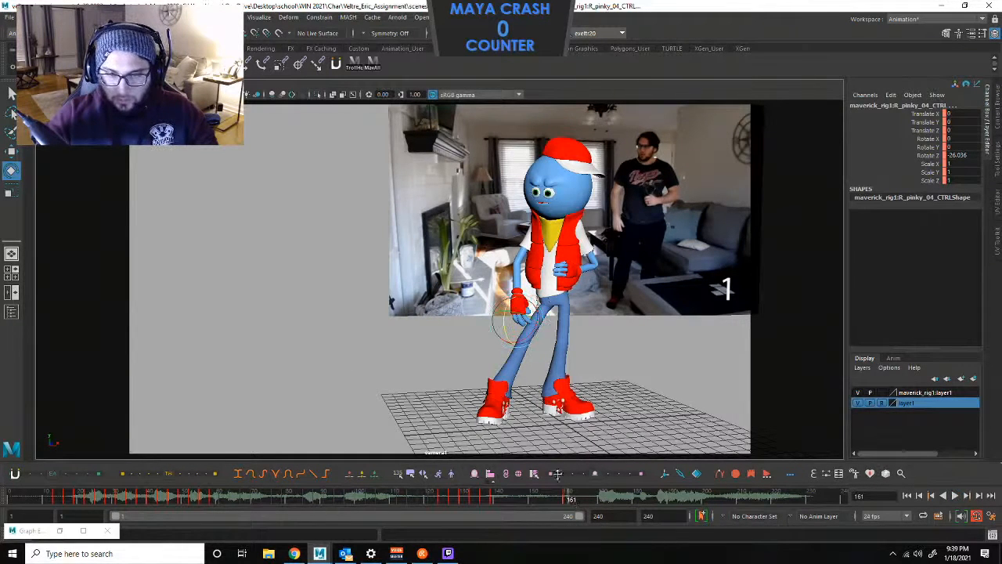
key("alt+v")
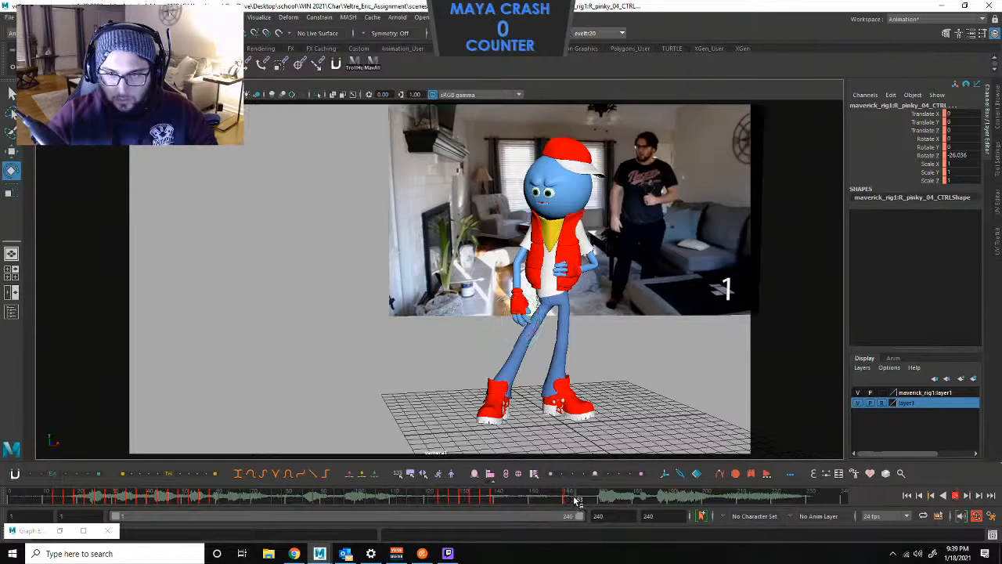
left_click(642, 495)
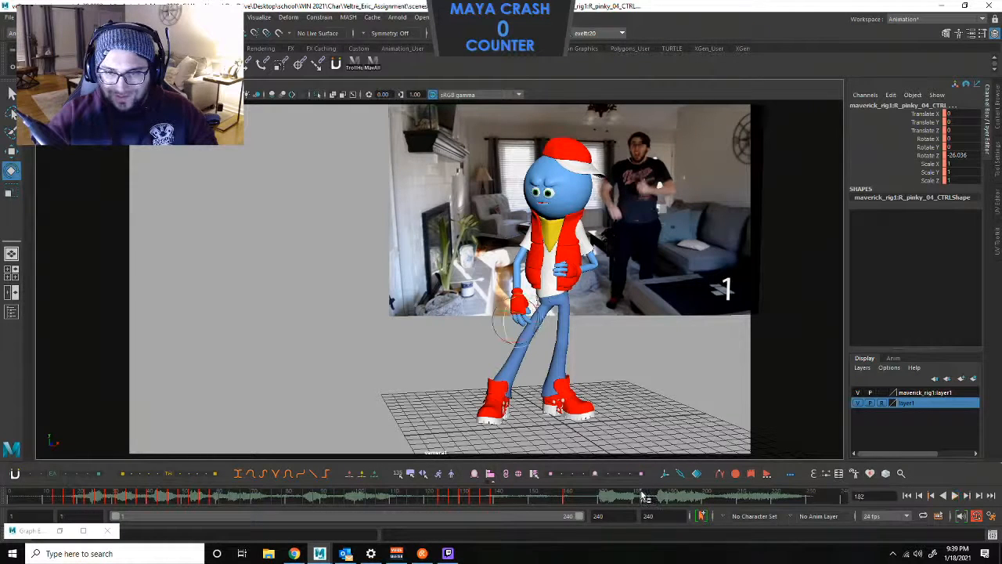
key("alt+v")
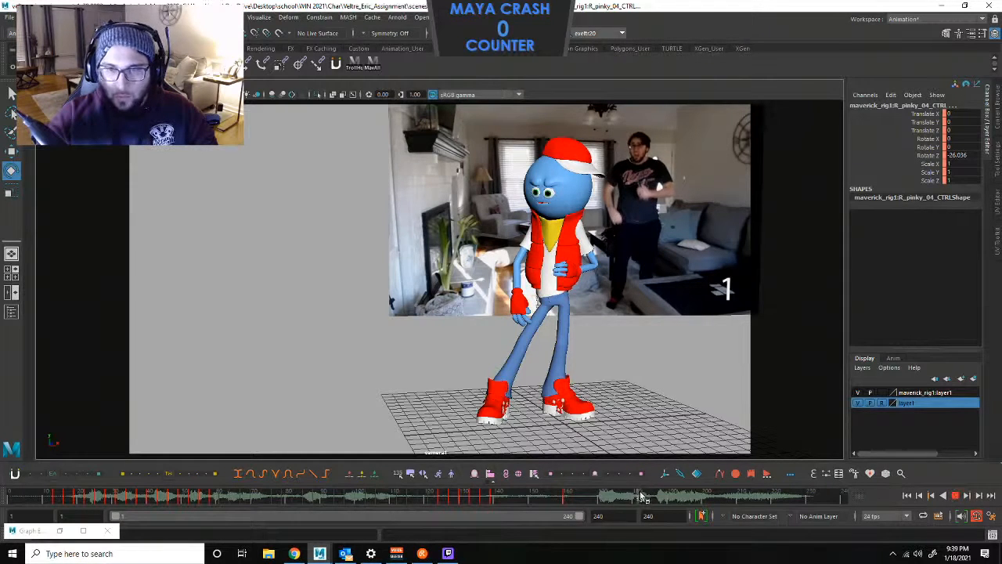
left_click(644, 496)
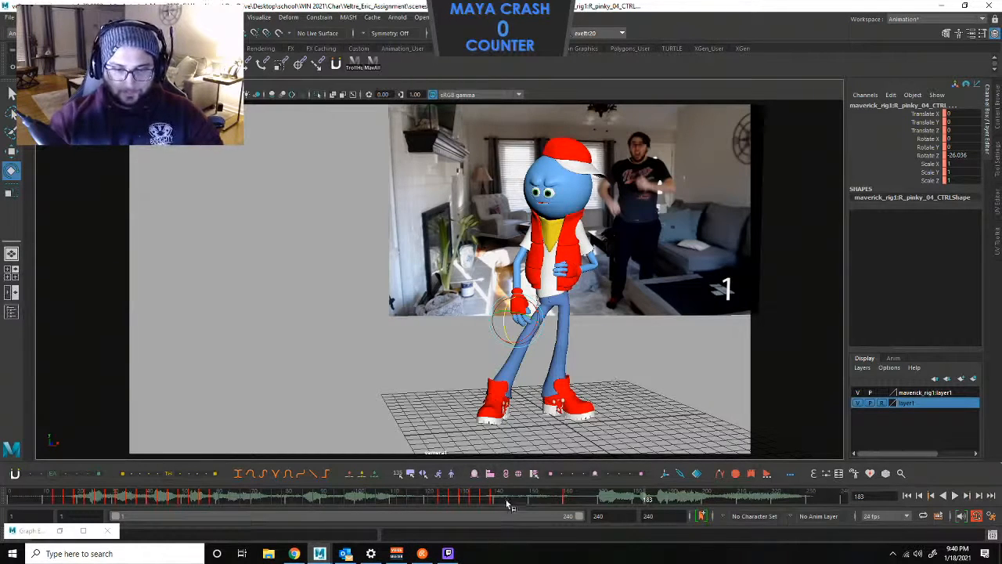
Undo the accidental deselection of the rig controls and key all of them again at frame 160.
key("space")
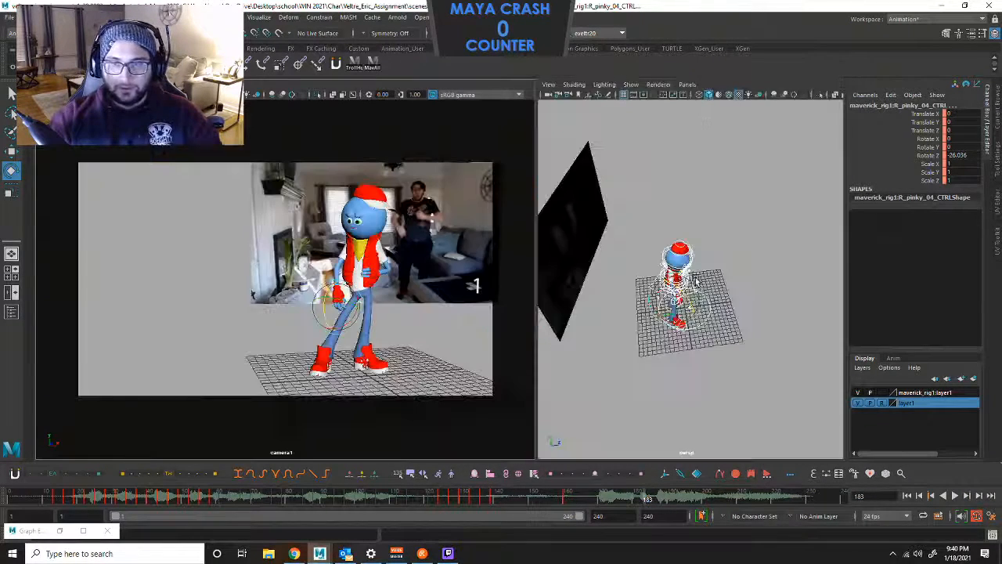
key("space")
scroll(636, 321, "up", 3)
left_click_drag(725, 286, 504, 299, "alt")
left_click(574, 301)
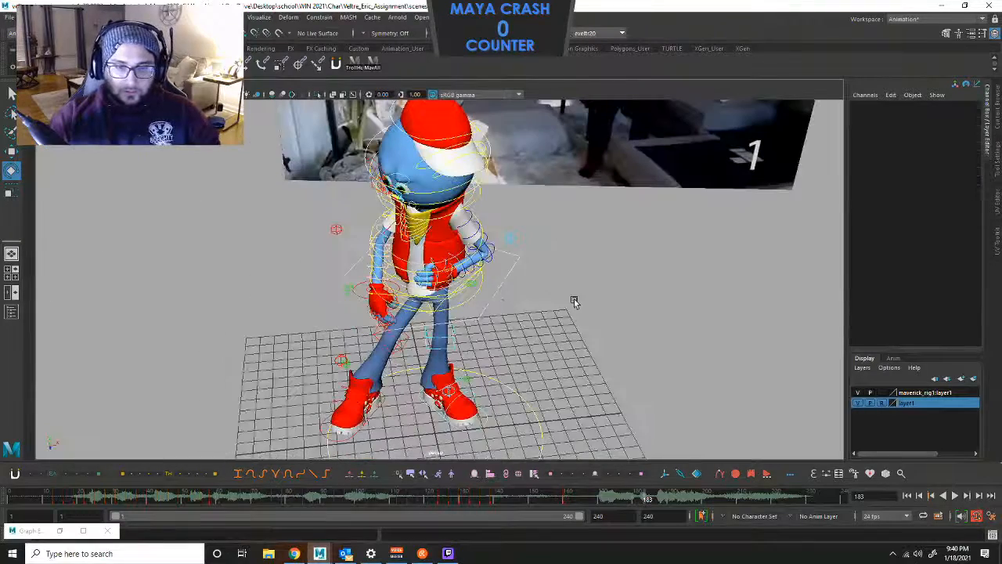
scroll(616, 318, "down", 3)
key("ctrl+z")
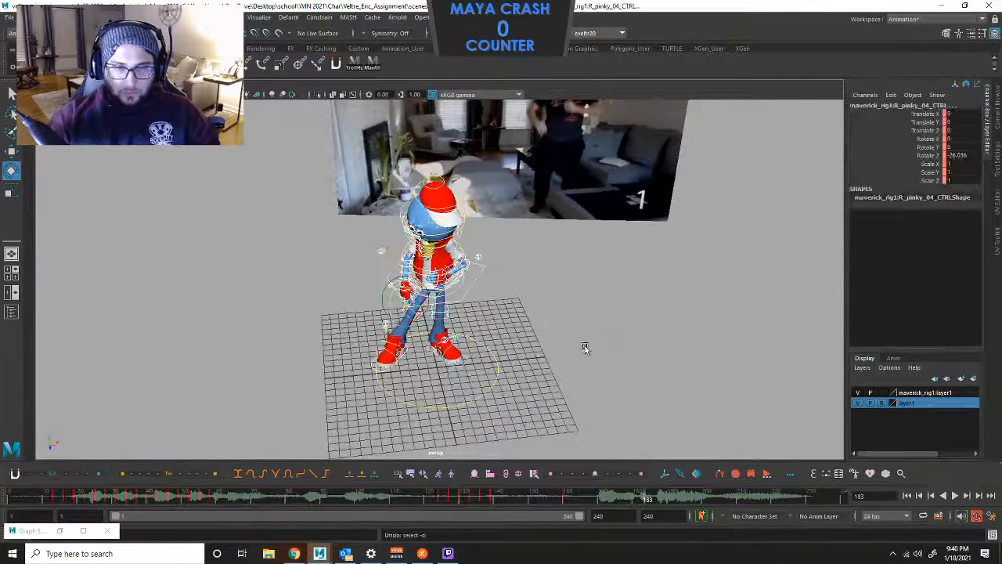
left_click(565, 501)
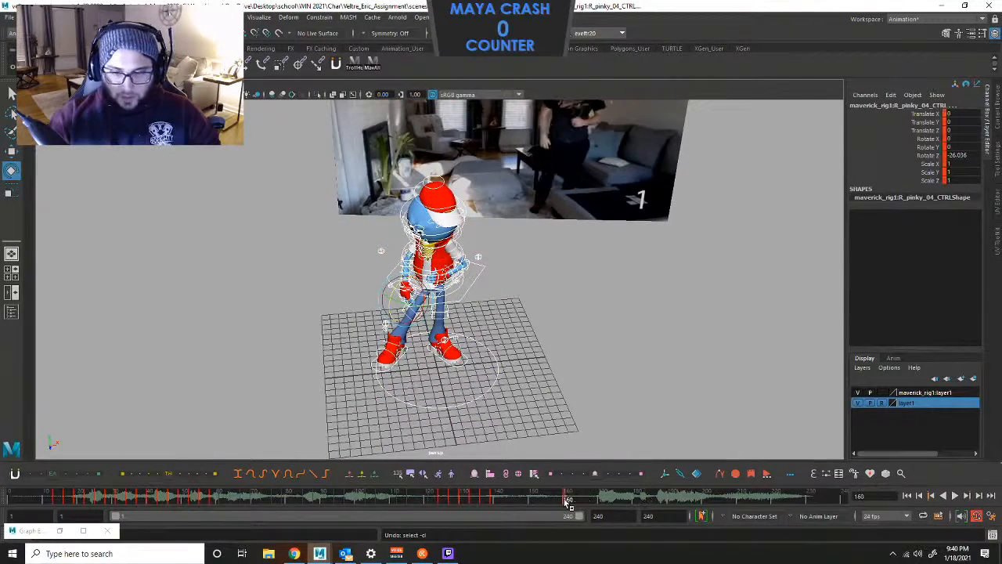
Replay and scrub the reference between frames 160 and 184 in the camera view, stopping on frame 184 for the next pose.
left_click(655, 502)
key("space")
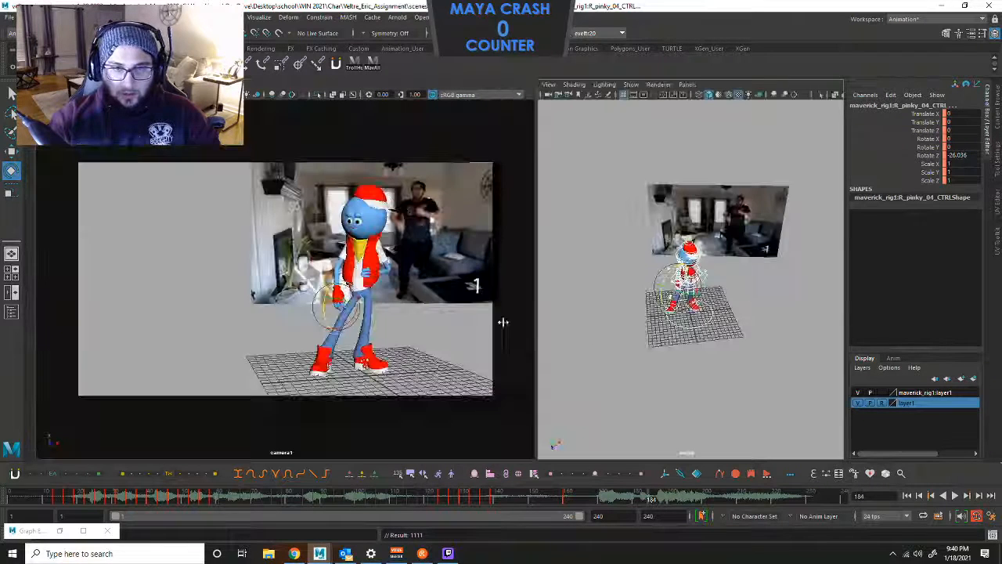
key("space")
left_click_drag(628, 499, 642, 503)
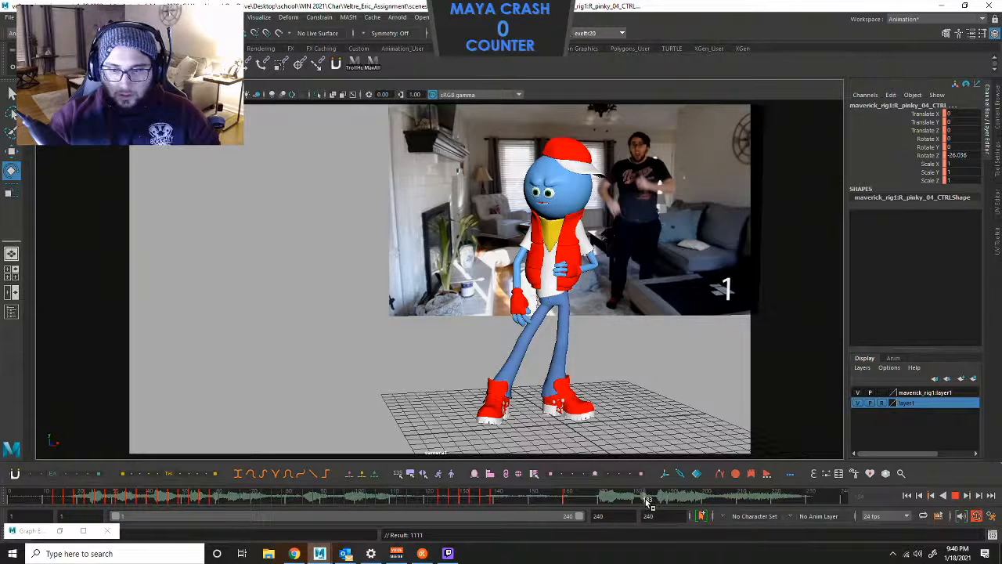
left_click(567, 501)
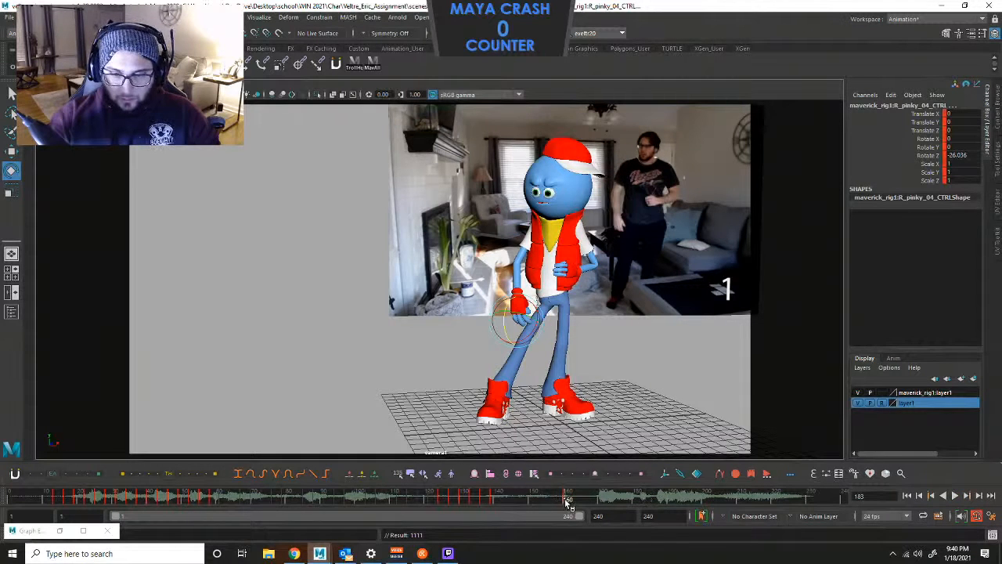
mouse_move(567, 504)
left_mouse_down()
mouse_move(634, 504)
mouse_move(574, 509)
left_mouse_up()
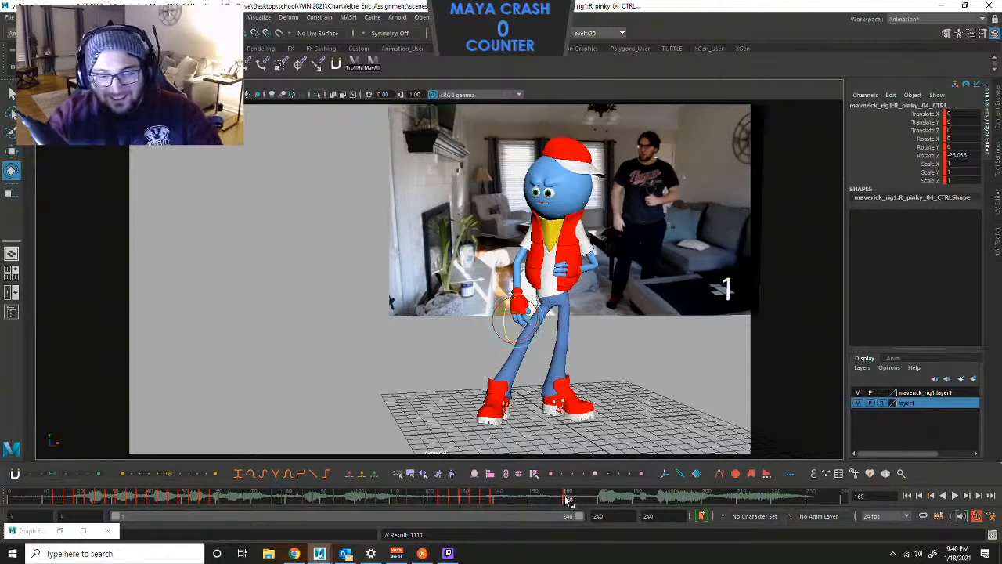
left_click_drag(568, 501, 570, 505)
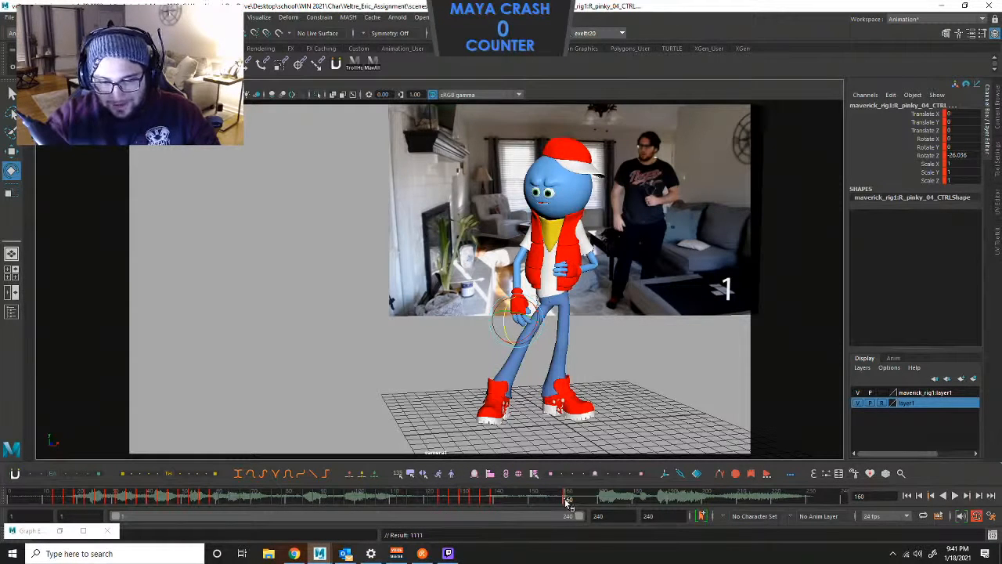
key("alt+v")
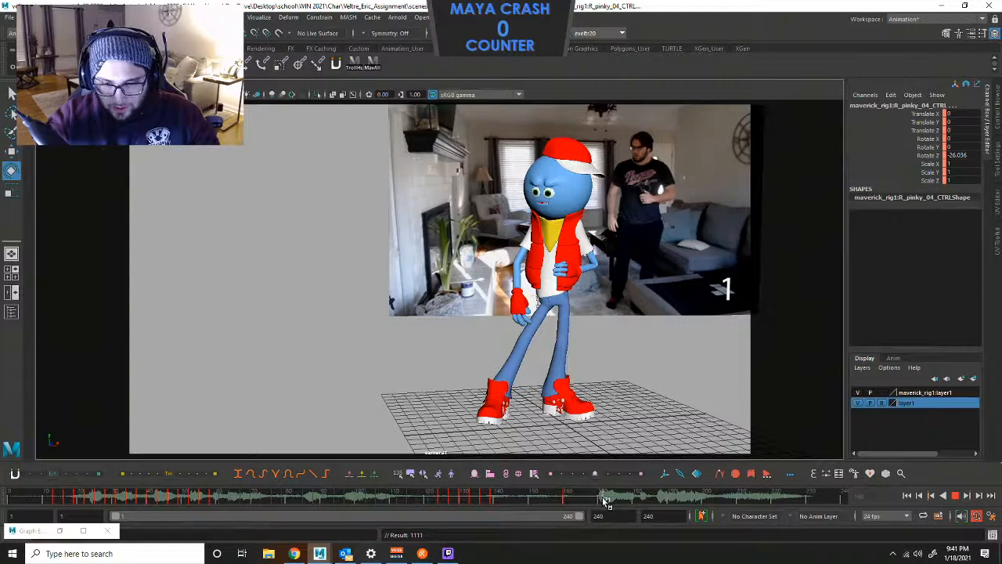
left_click(650, 498)
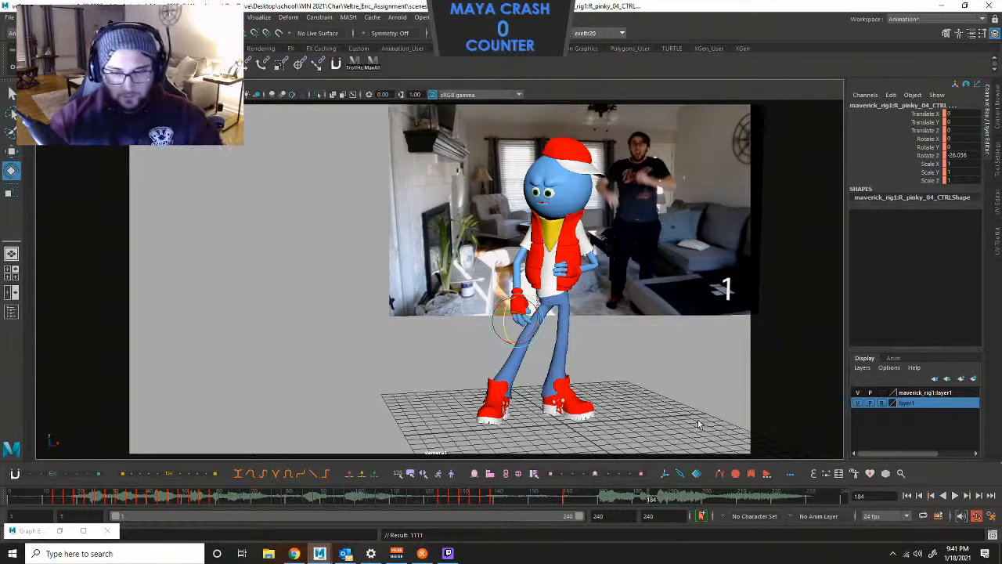
Select the COG control and shift the body sideways to about Translate X -0.83 at frame 184.
key("space")
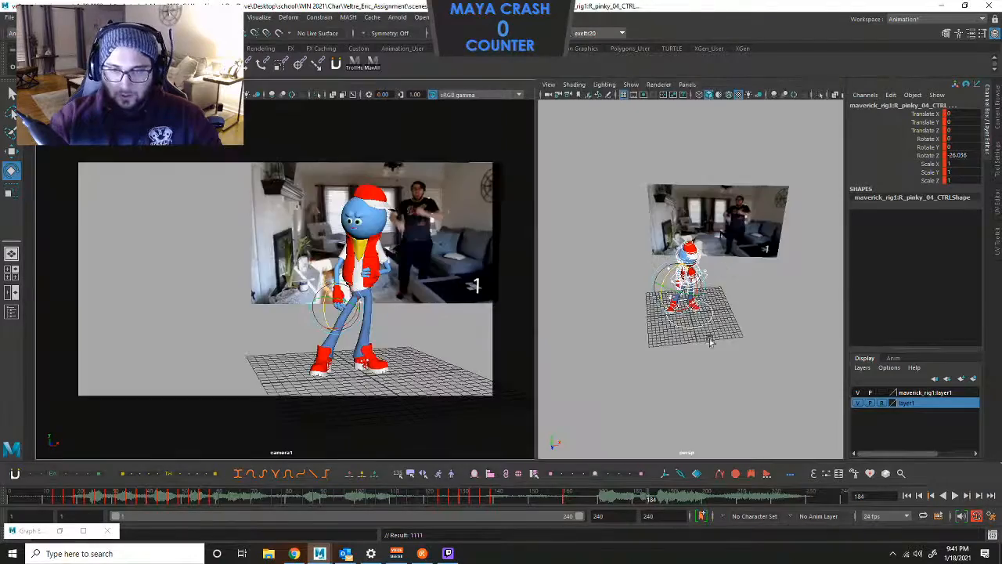
key("space")
key("space")
right_click_drag(615, 311, 717, 317, "alt")
left_click_drag(716, 317, 742, 303, "alt")
left_click(742, 303)
left_click(724, 303)
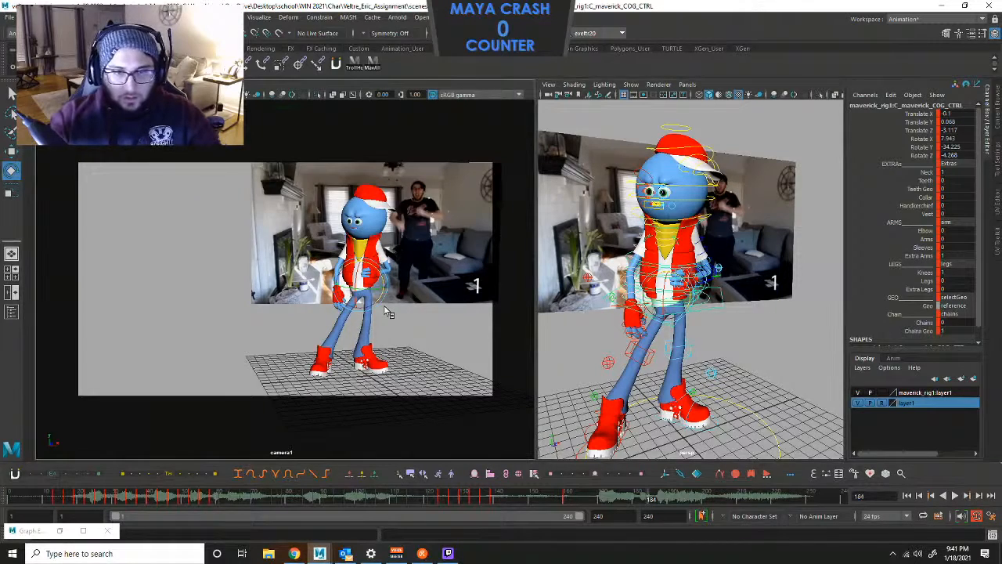
key("w")
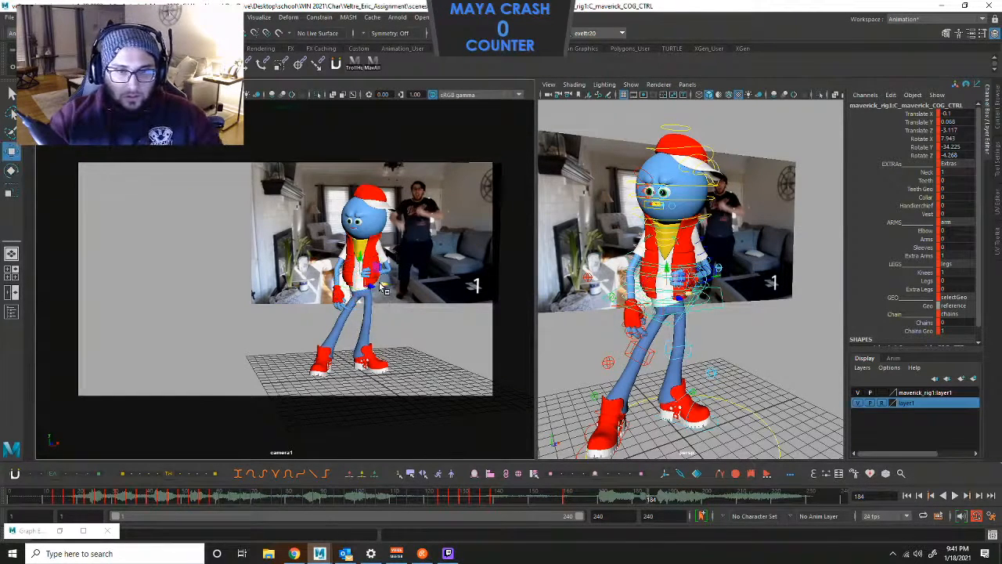
left_click_drag(705, 313, 687, 315)
Set the pelvis control's Rotate X, Y and Z to 0 at frame 184.
left_click(682, 319)
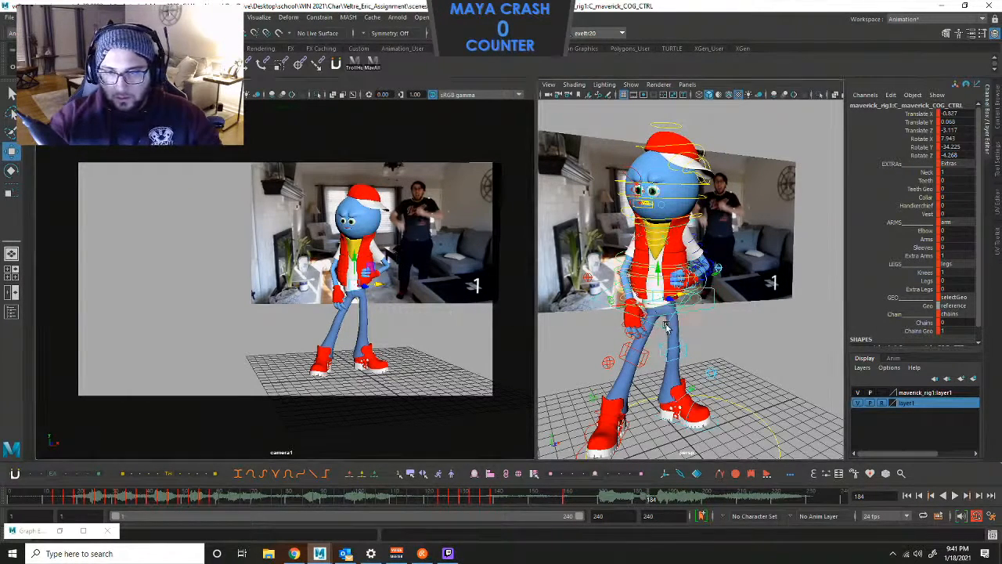
left_click_drag(948, 138, 950, 155)
type("0")
key("Return")
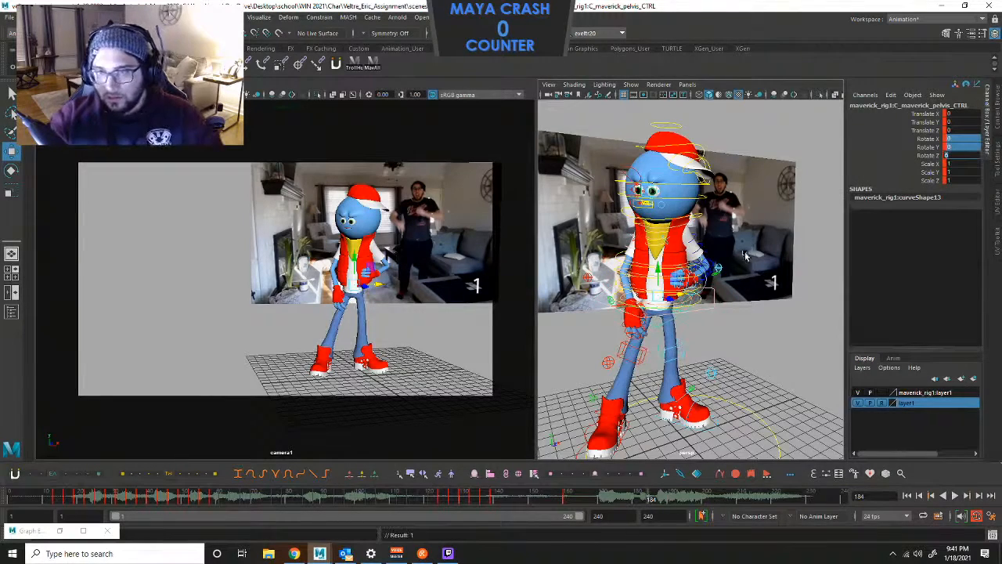
Go through the spine controls and set the fourth spine control's Rotate X, Y and Z to 0 at frame 184.
key("f")
left_click(751, 320)
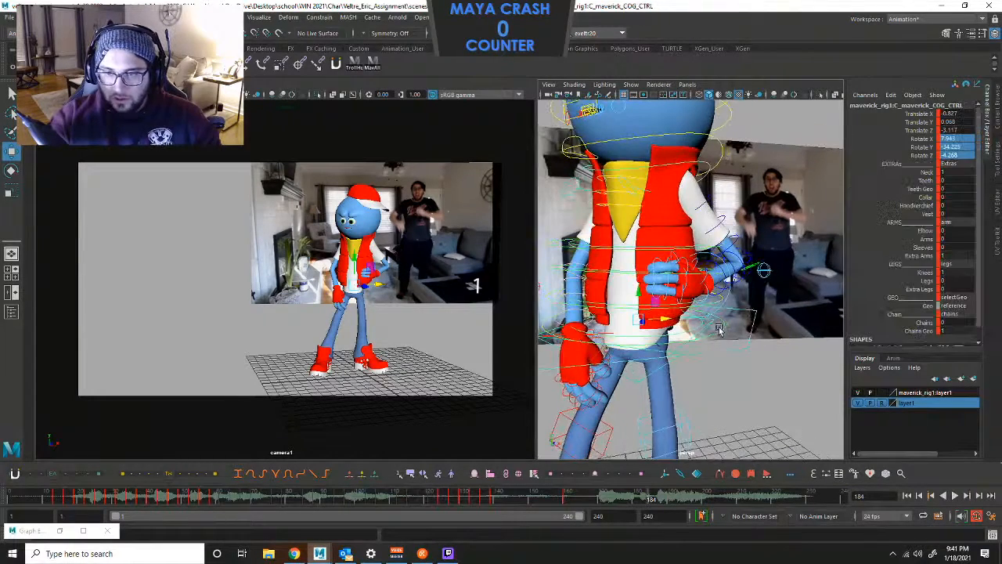
left_click(723, 327)
key("f")
left_click(776, 306)
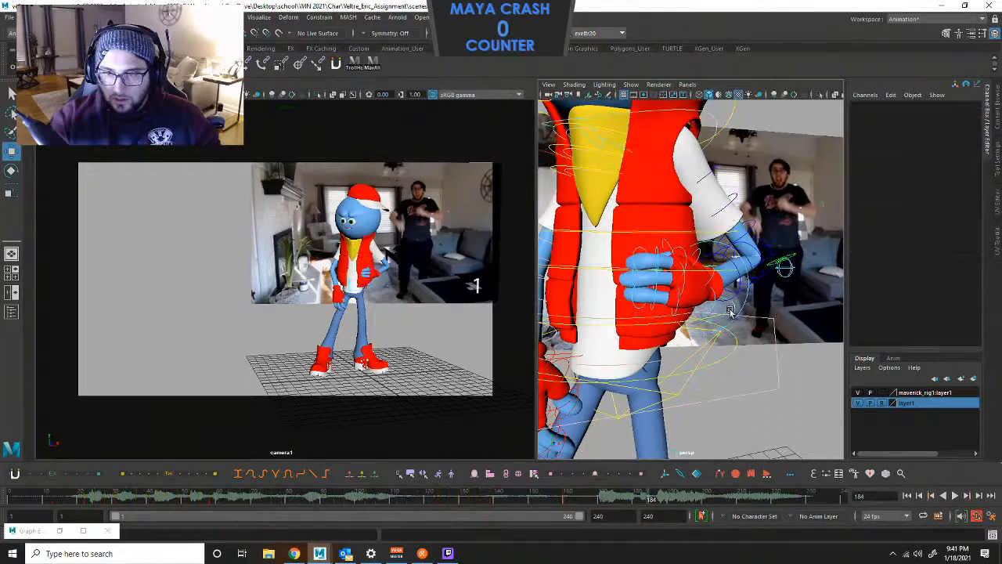
left_click(731, 311)
key("f")
left_click_drag(680, 328, 656, 321, "alt")
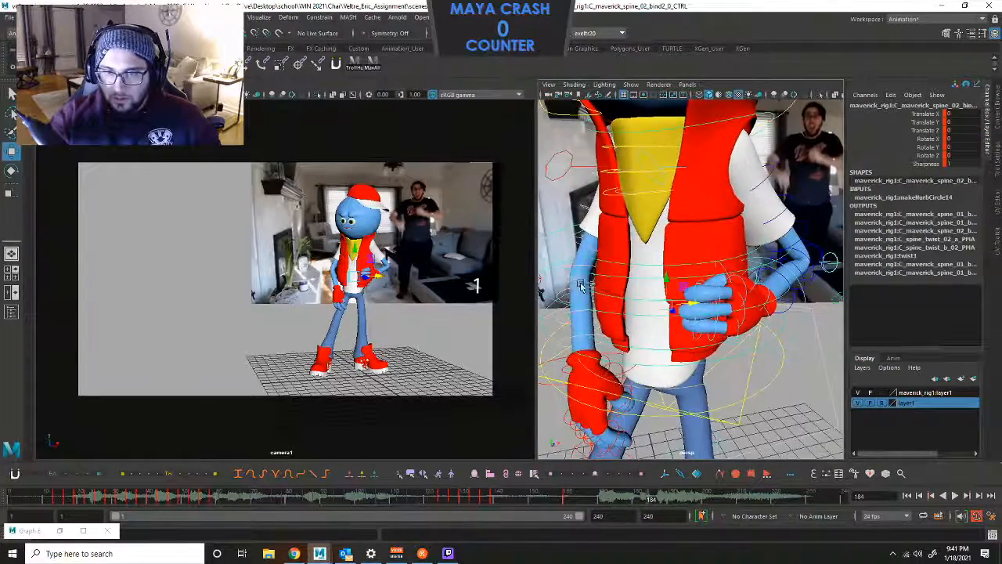
middle_click_drag(583, 287, 634, 286, "alt")
left_click(586, 286)
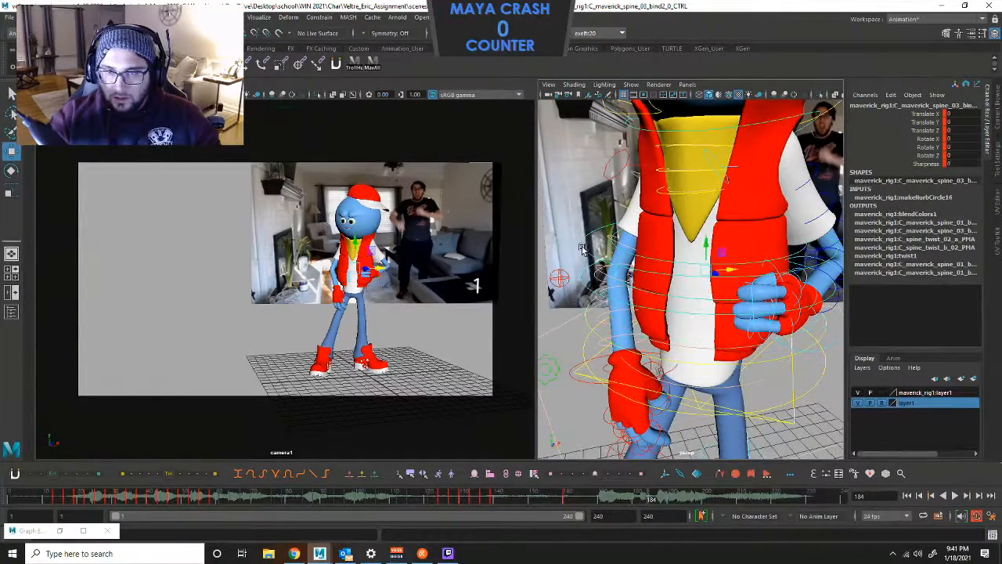
left_click(584, 249)
type("0")
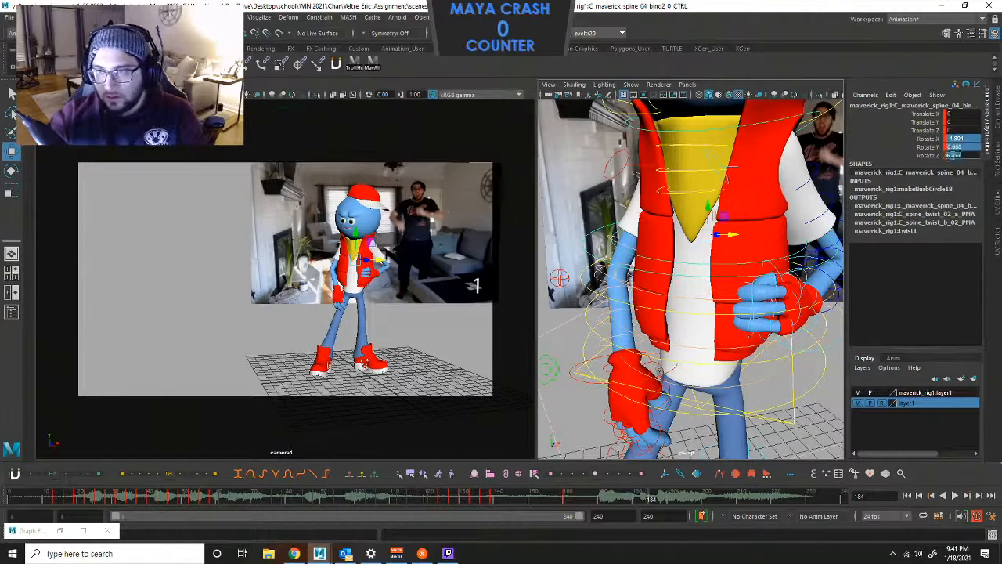
key("Return")
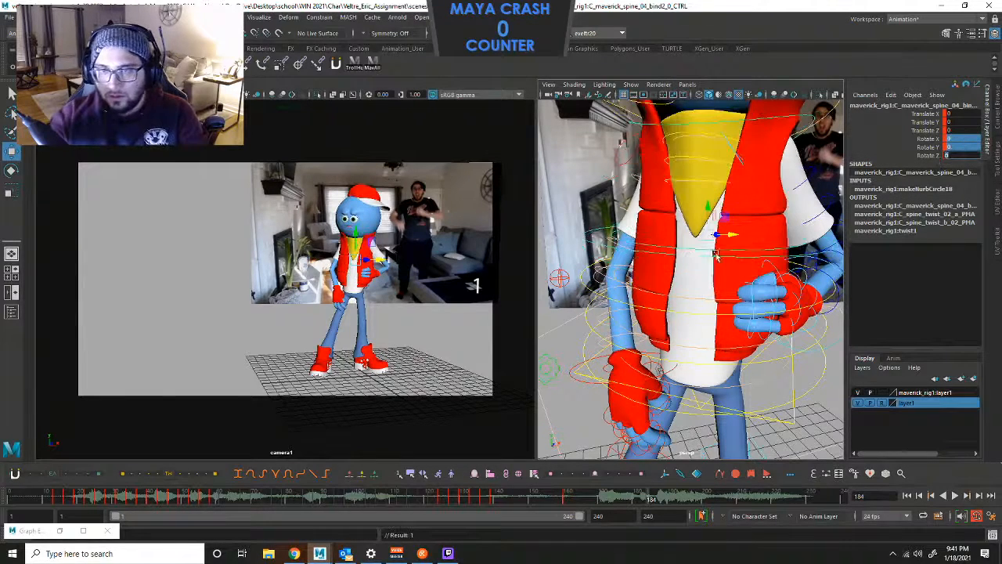
Select the head control and set its Rotate X, Y and Z to 0 at frame 184.
left_click(794, 115)
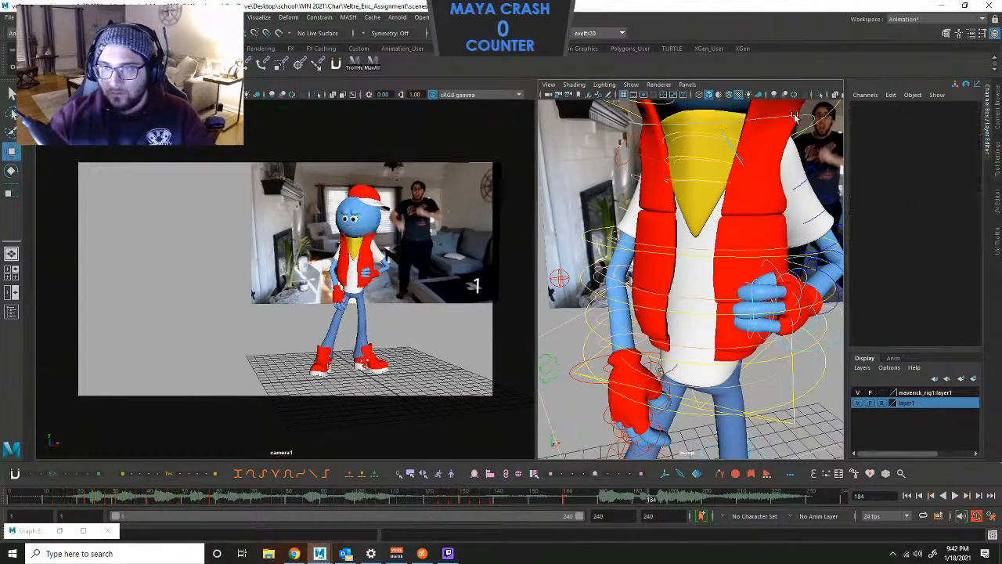
left_click(794, 116)
scroll(826, 158, "down", 5)
left_click_drag(776, 198, 734, 233, "alt")
left_click(735, 234)
left_click_drag(951, 139, 951, 157)
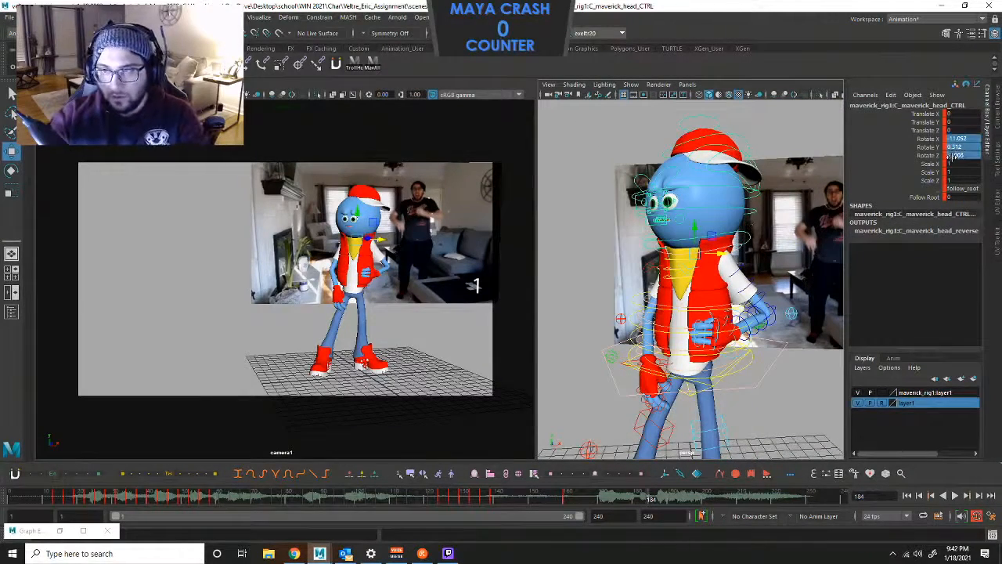
type("0")
key("Return")
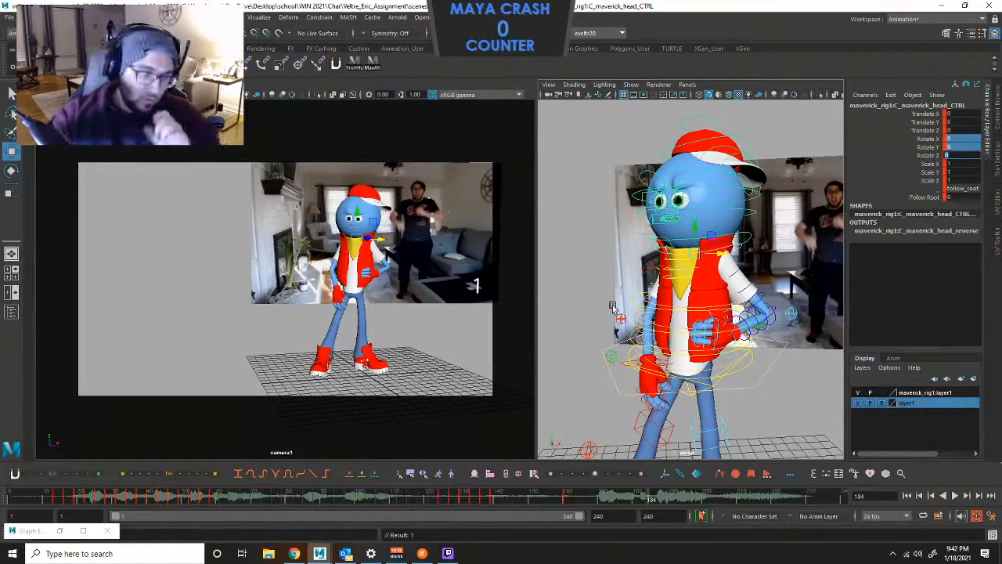
Move the right wrist IK control outward from the thigh, to about Translate Y -4.62 and Translate Z -2.08.
left_click(617, 316)
left_click_drag(617, 316, 666, 353, "alt")
right_click_drag(666, 352, 678, 365, "alt")
middle_click_drag(678, 365, 697, 306, "alt")
left_click_drag(697, 306, 650, 336, "alt")
left_click(650, 332)
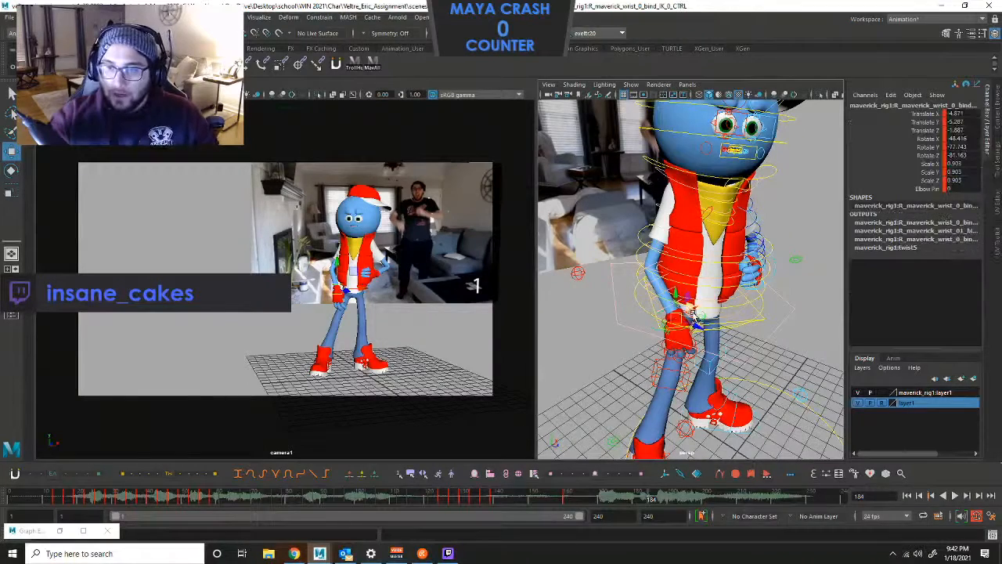
left_click_drag(695, 312, 645, 302)
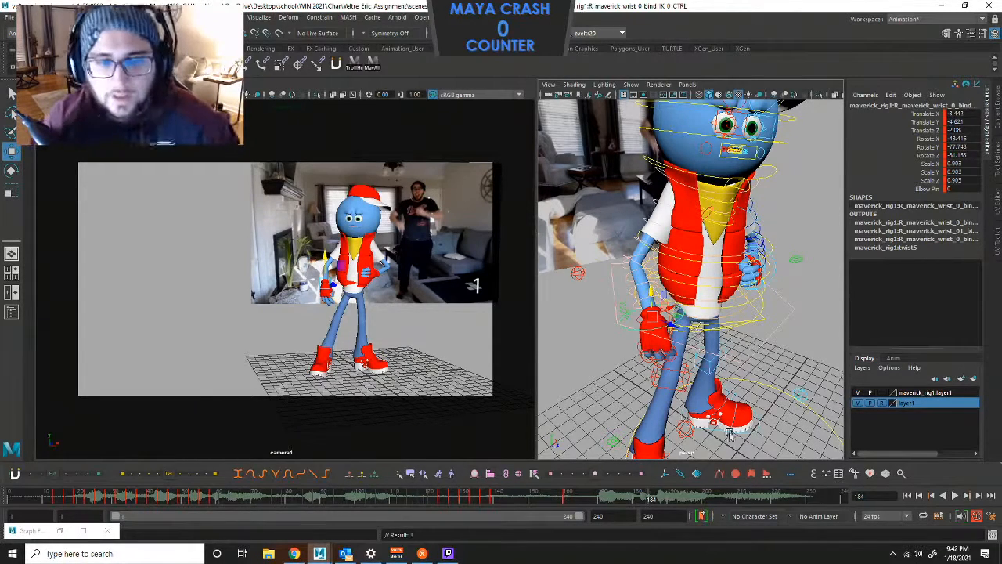
Select the COG control, check its keyed poses at frames 13, 184 and 160, and save the scene.
key("period")
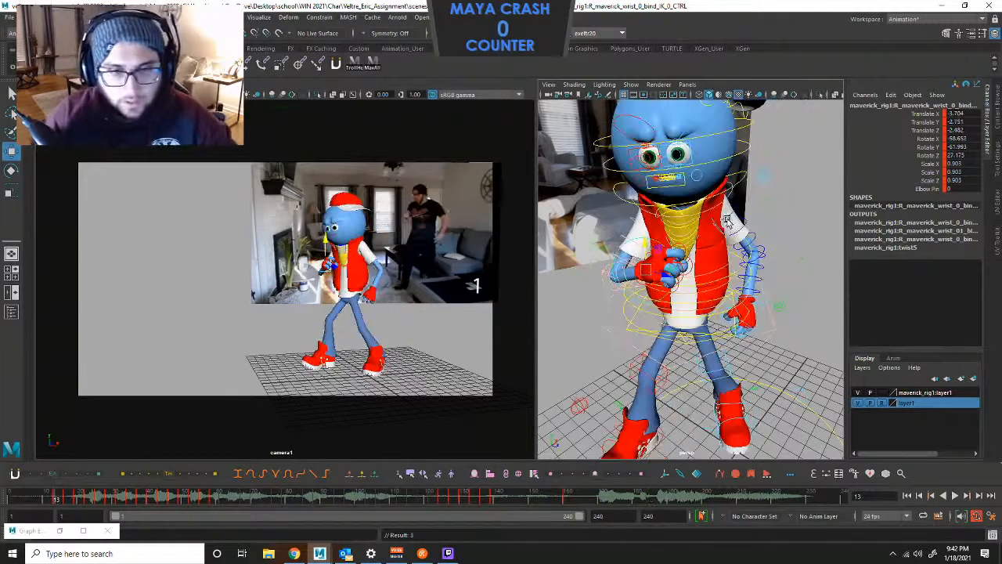
left_click(760, 288)
left_click(772, 311)
left_click(771, 317)
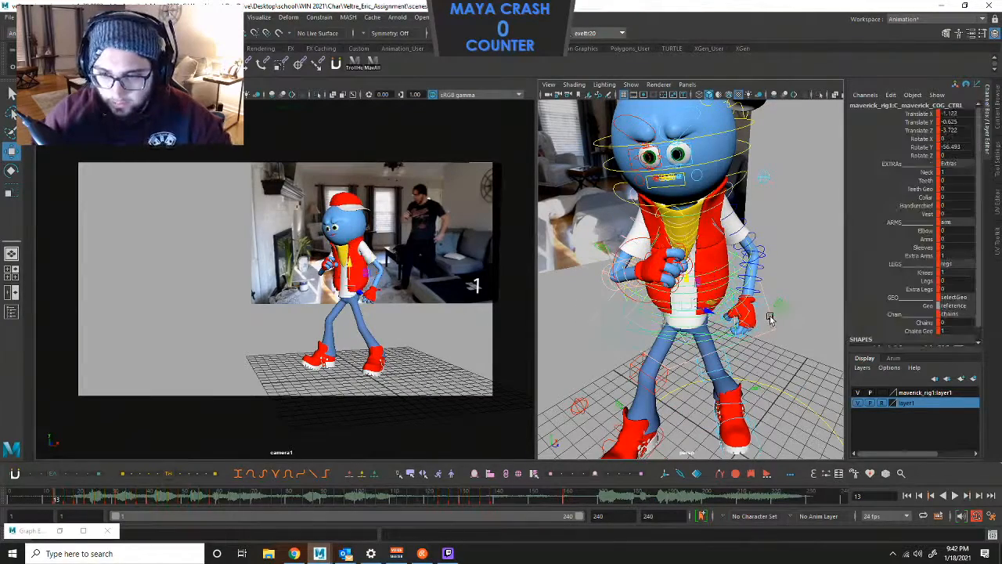
key("period")
key("period")
key("period")
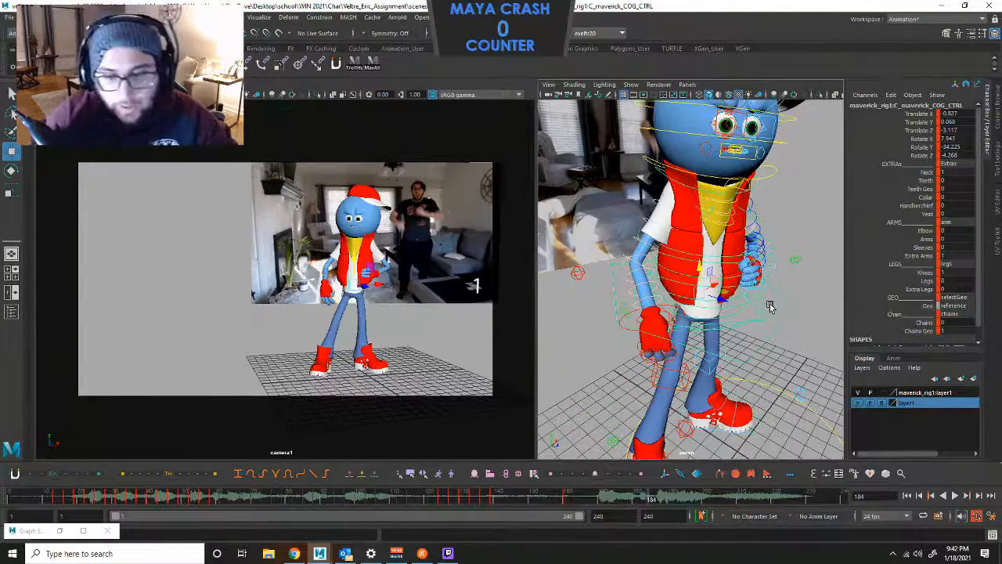
key("comma")
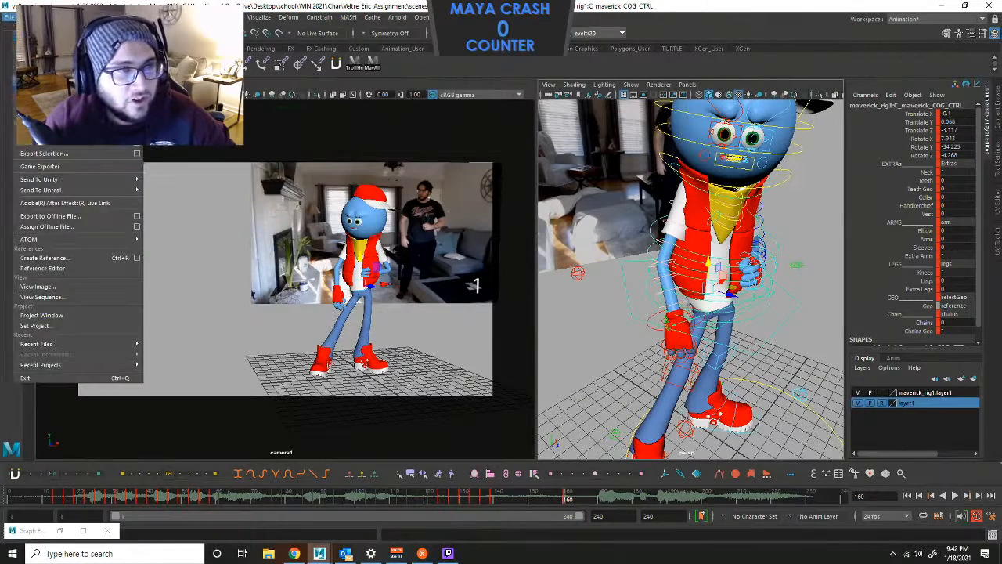
left_click(47, 83)
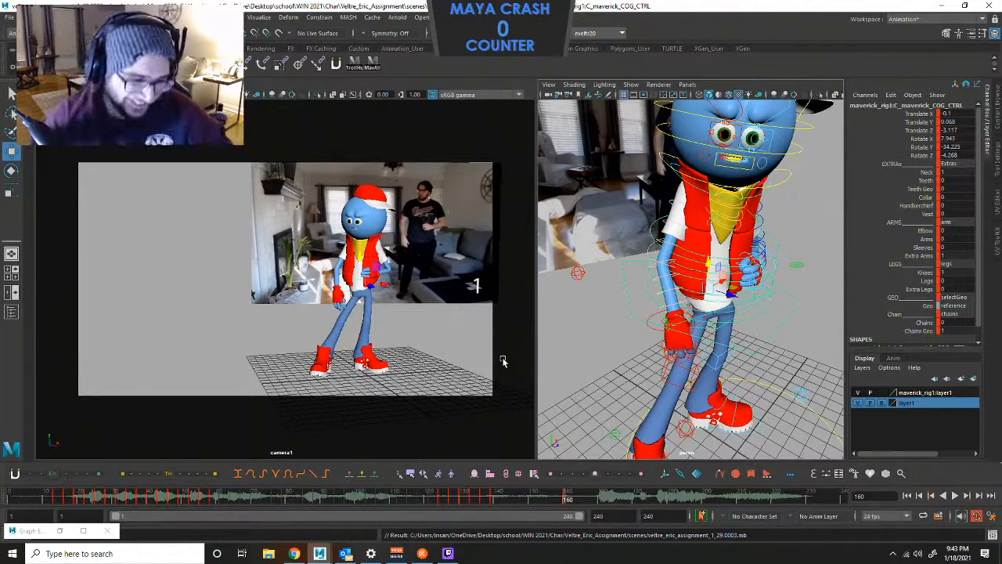
Flip repeatedly between the keyed poses at frames 160 and 184 to compare the body shift, ending on frame 184.
key("comma")
key("period")
key("comma")
key("period")
key("comma")
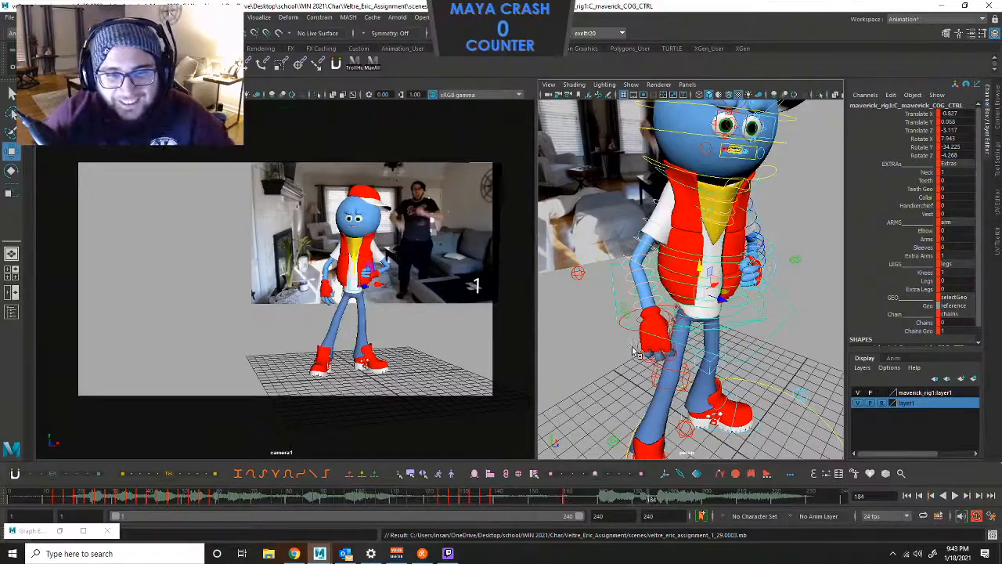
key("period")
key("period")
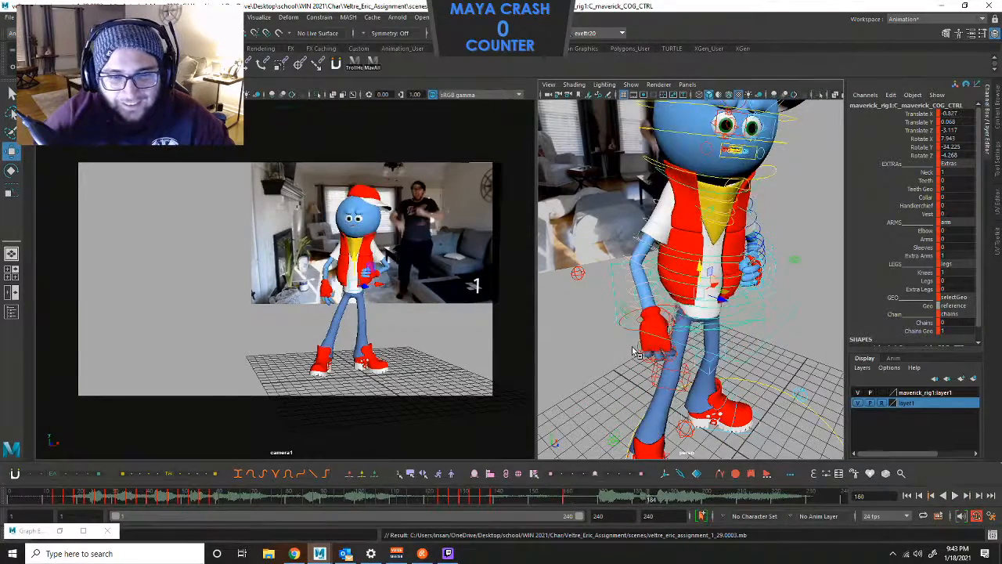
key("comma")
key("period")
key("period")
key("period")
key("comma")
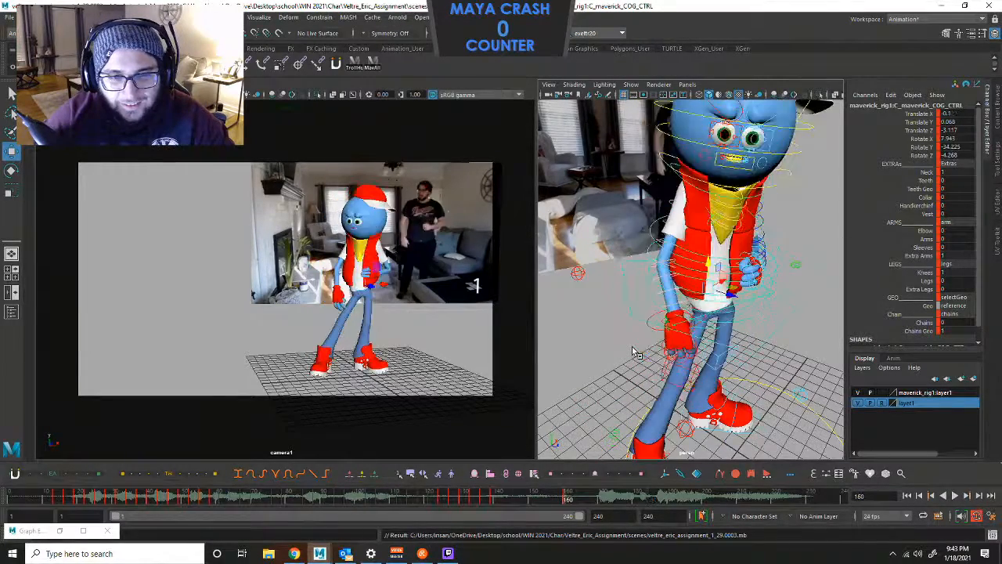
key("period")
key("comma")
key("period")
key("comma")
key("period")
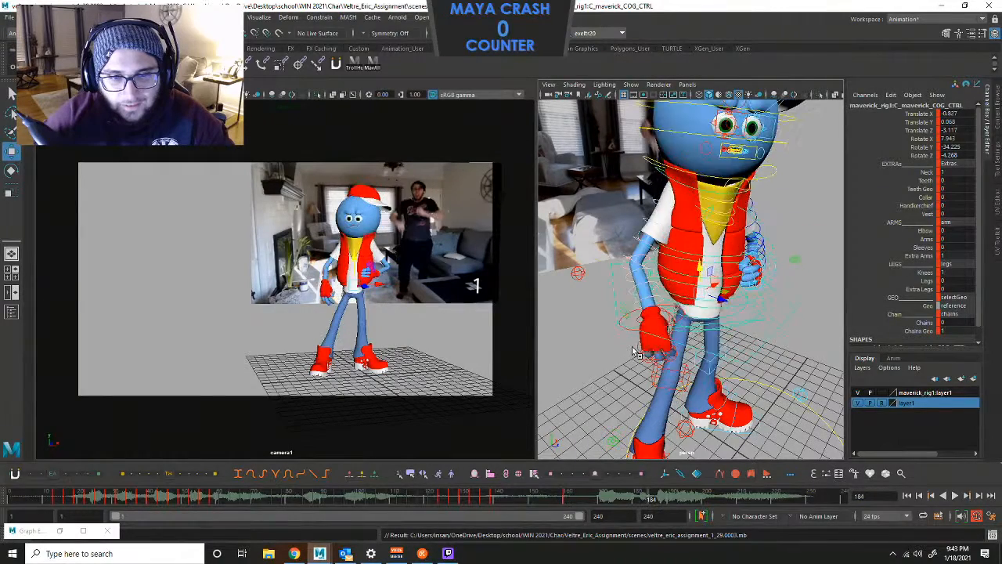
key("comma")
key("period")
key("comma")
key("period")
key("comma")
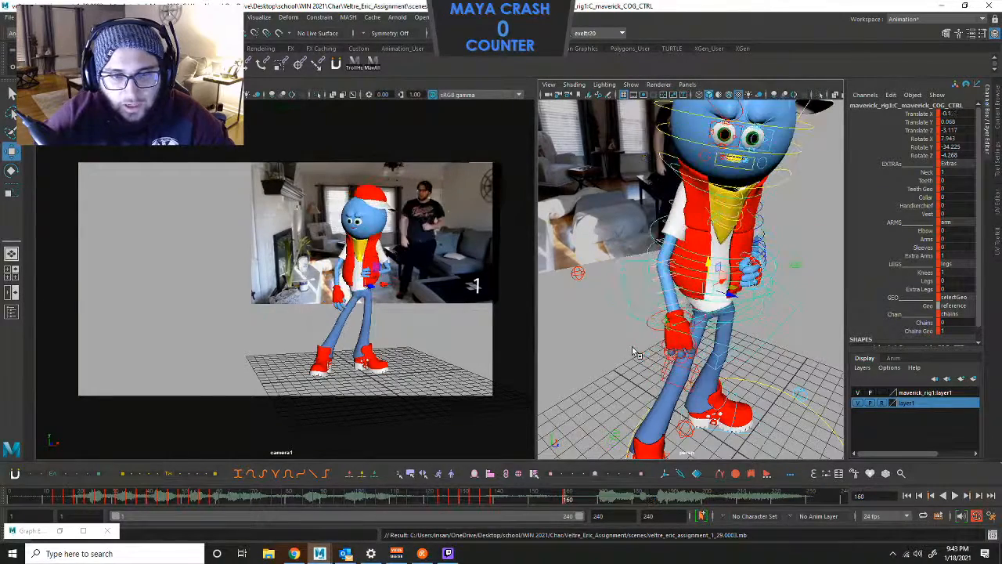
key("period")
key("comma")
key("period")
key("period")
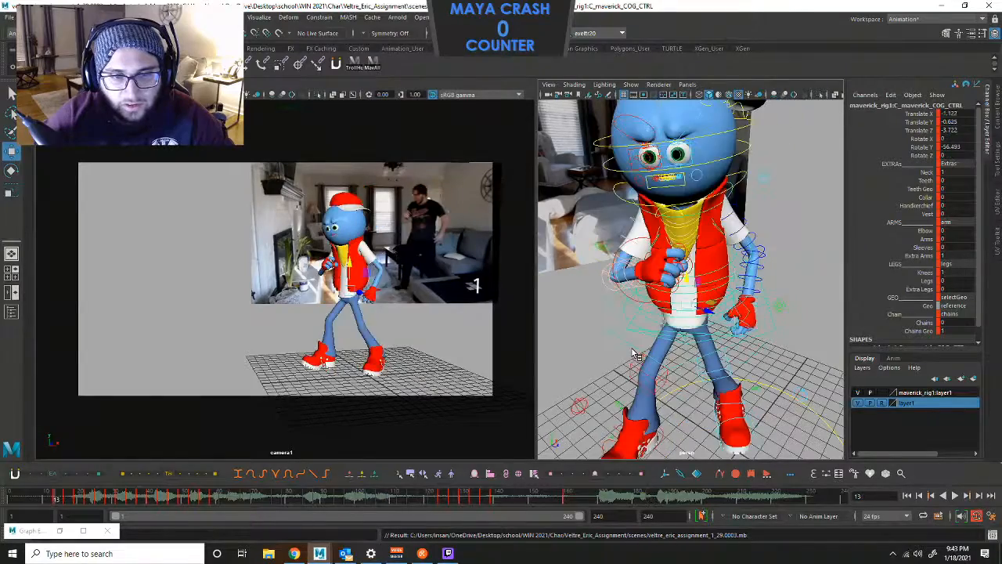
key("comma")
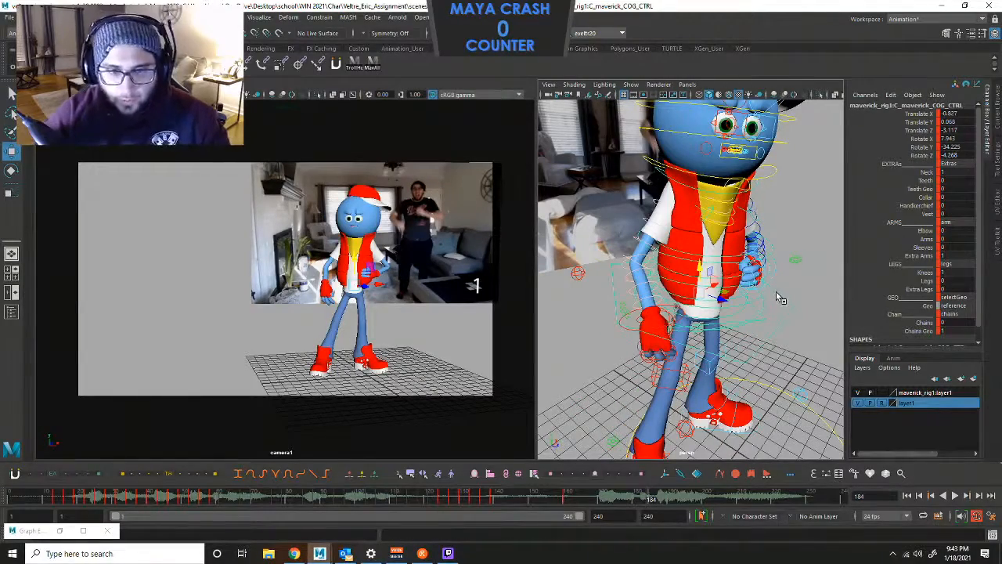
Select the COG and both elbow pole vector controls and shift them together sideways, farther from the reference performer, at frame 184.
mouse_move(780, 296)
left_mouse_down("alt")
mouse_move(732, 271)
mouse_move(783, 299)
left_mouse_up("alt")
left_click(784, 288)
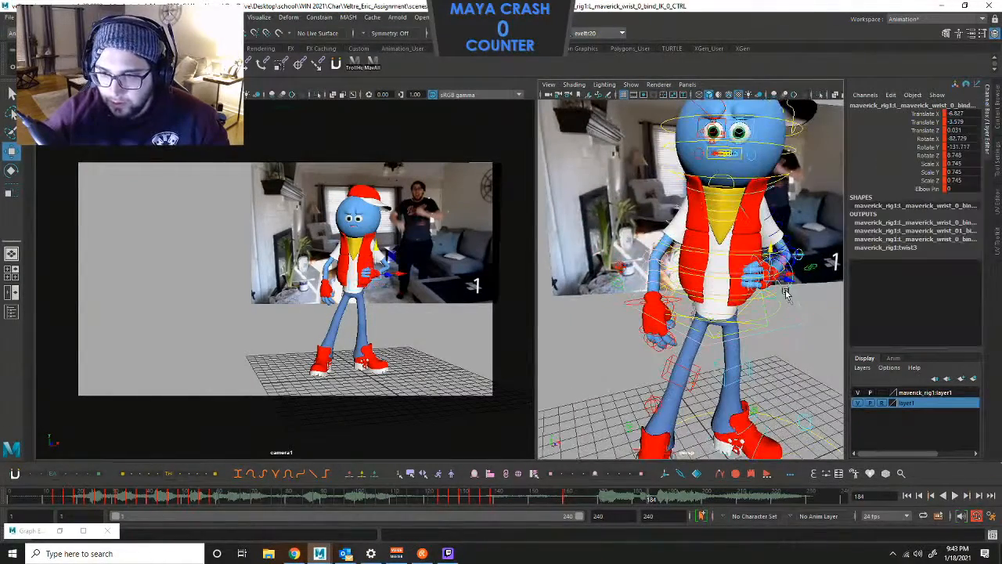
left_click(804, 310)
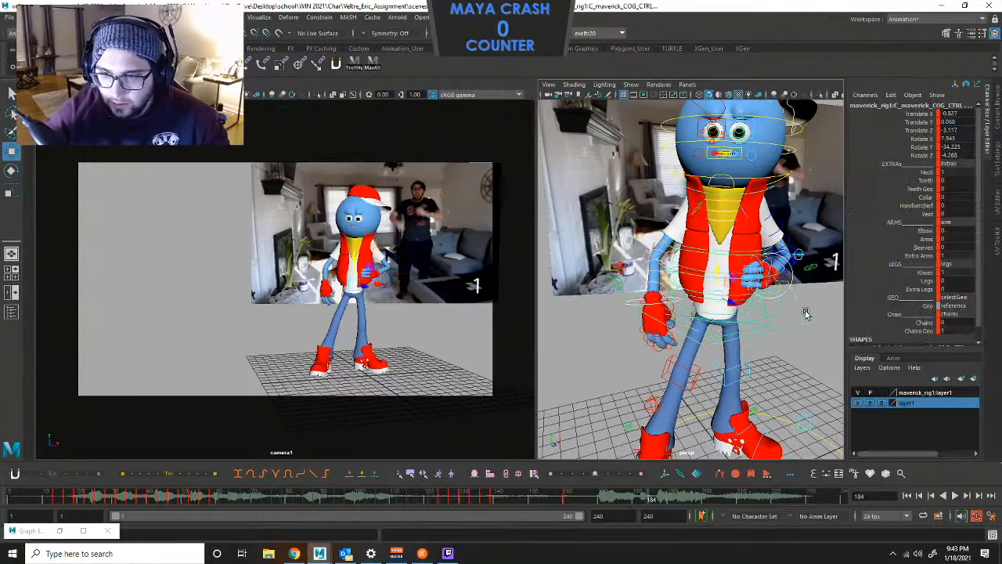
left_click(807, 265)
right_click_drag(807, 266, 708, 279, "alt")
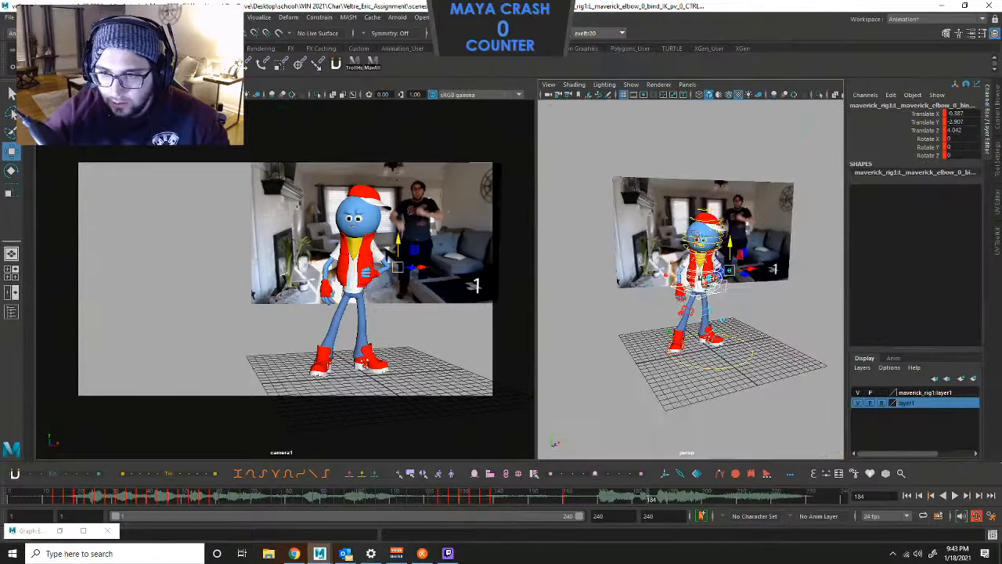
left_click(662, 276, "shift")
left_click_drag(702, 274, 695, 272)
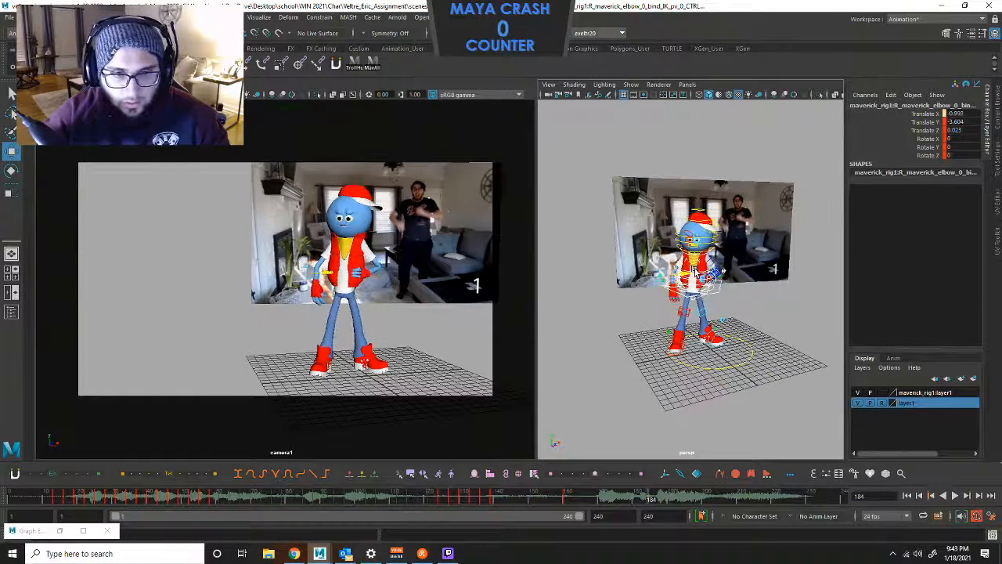
Flip between frames 160 and 184 to judge the larger sideways shift against the previous pose.
key("alt+v")
key("comma")
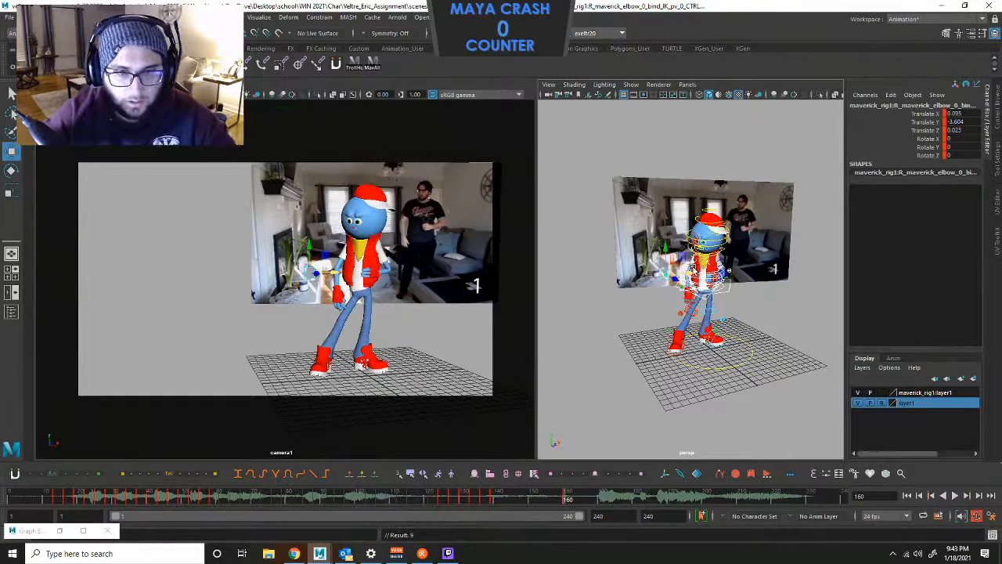
key("period")
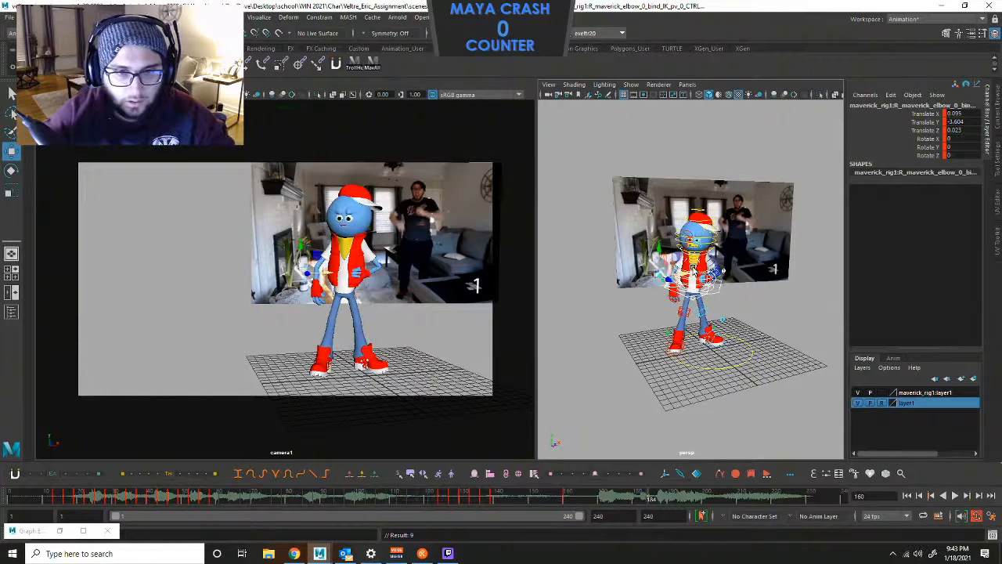
key("comma")
key("period")
key("comma")
key("period")
key("period")
key("comma")
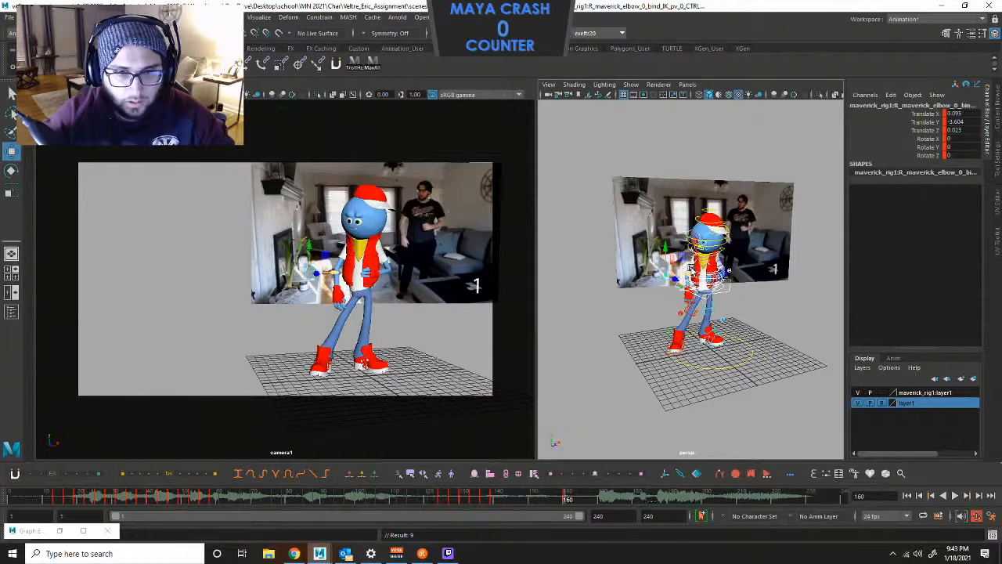
Nudge the COG and elbow controls back to about COG Translate X -1.5, key them at frame 184, and compare with frame 160.
key("period")
left_click_drag(332, 274, 335, 274)
key("s")
key("comma")
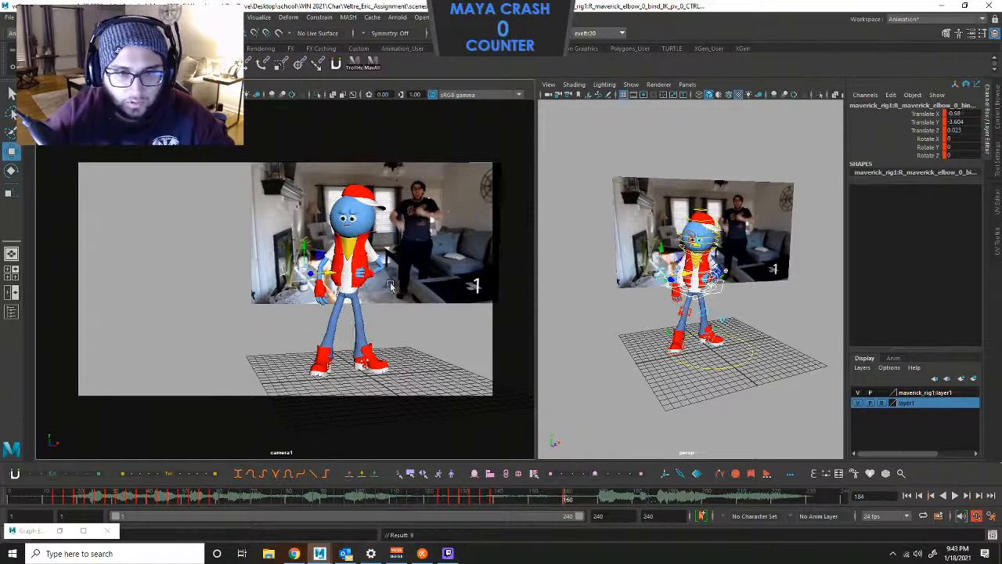
key("period")
key("comma")
key("period")
key("comma")
key("period")
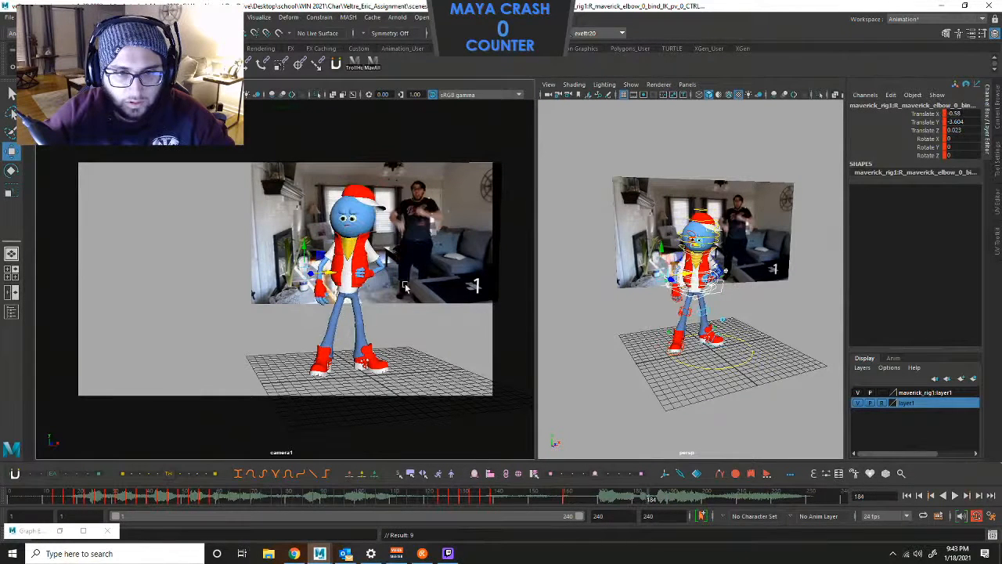
Set the COG control's Rotate X and Rotate Z to 0 at frame 184 and deselect it.
left_click(776, 270)
left_click(722, 288)
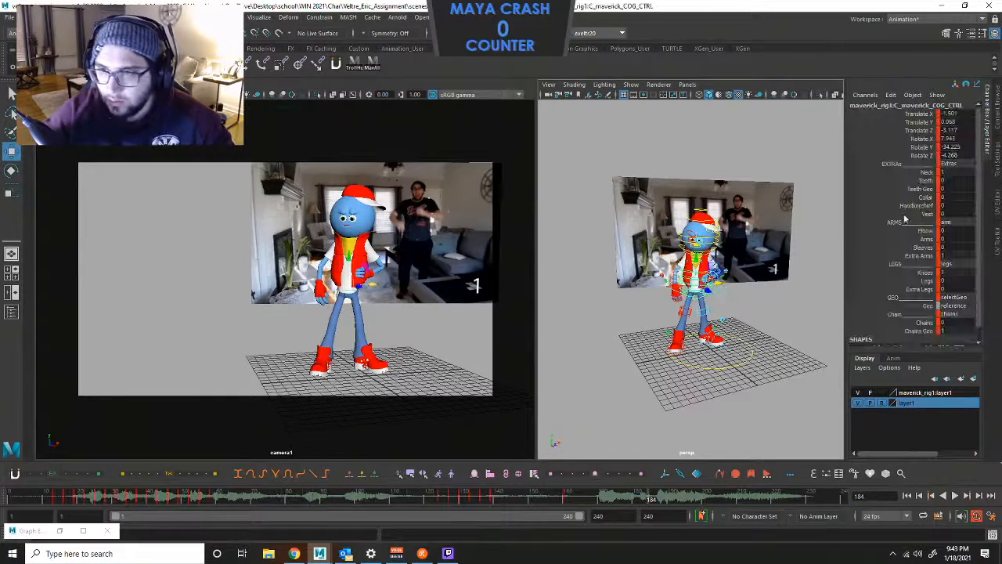
left_click(949, 139)
type("0")
key("Return")
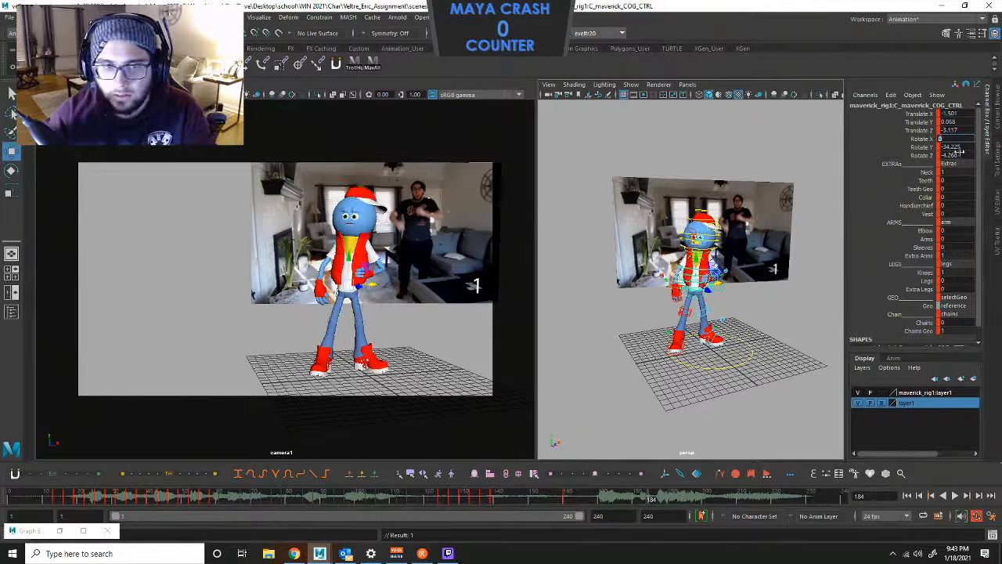
left_click(949, 155)
type("0")
key("Return")
left_click(756, 338)
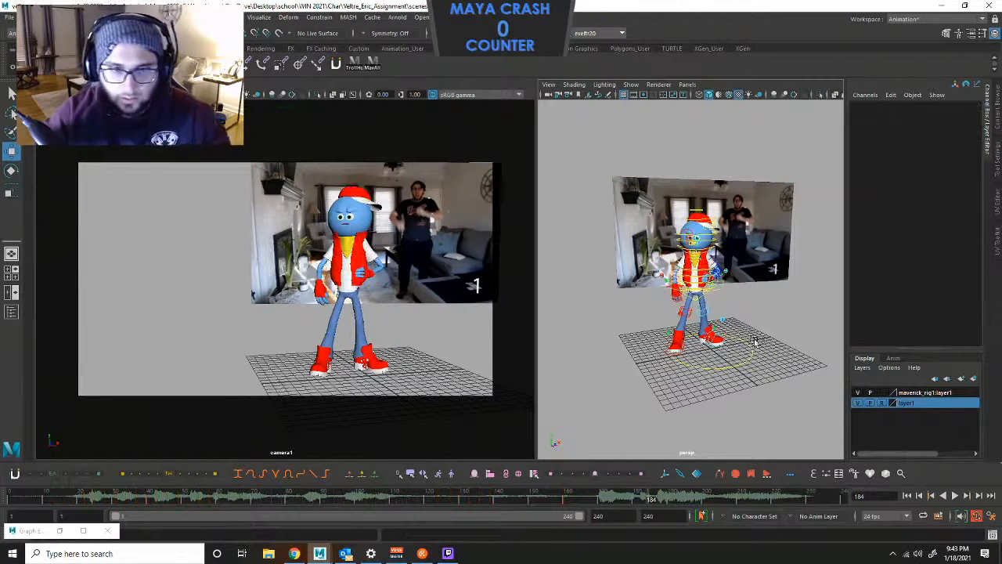
Move and rotate the right wrist IK control so the hand rests on the hip at frame 184, and adjust the right elbow pole vector's height.
left_click(722, 288)
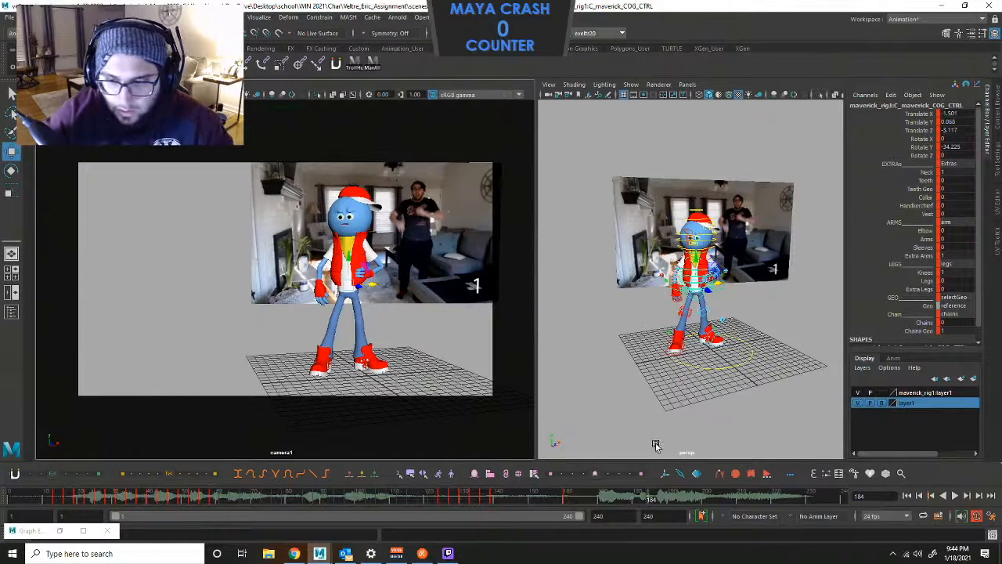
left_click(717, 261)
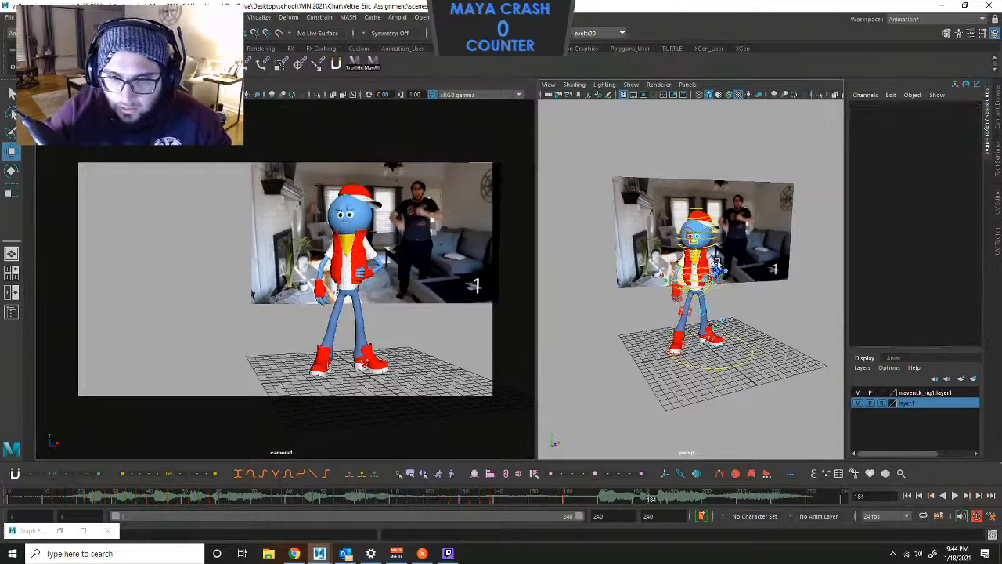
left_click(664, 290)
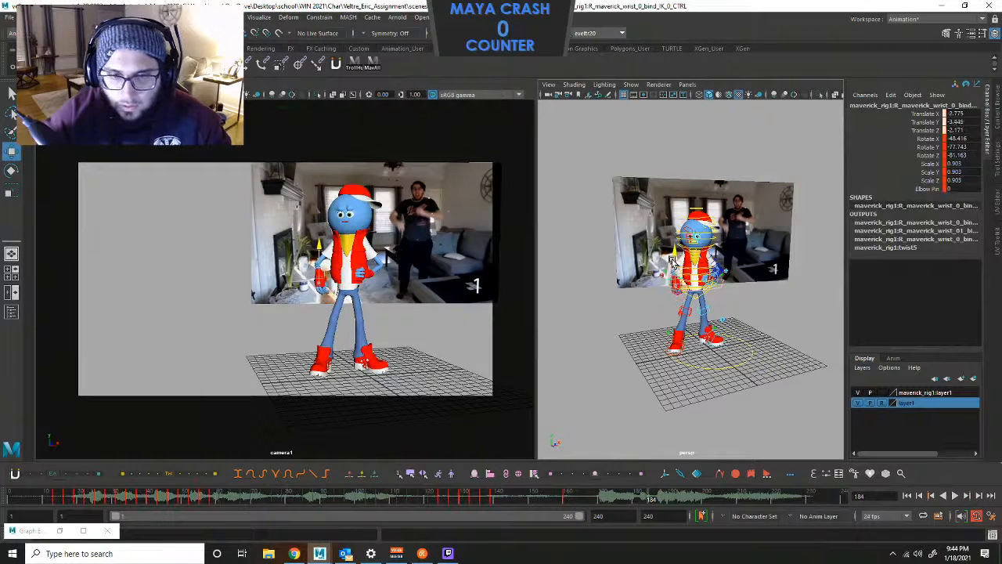
left_click_drag(702, 277, 711, 276)
key("e")
left_click_drag(335, 278, 328, 242)
key("w")
key("shift+w")
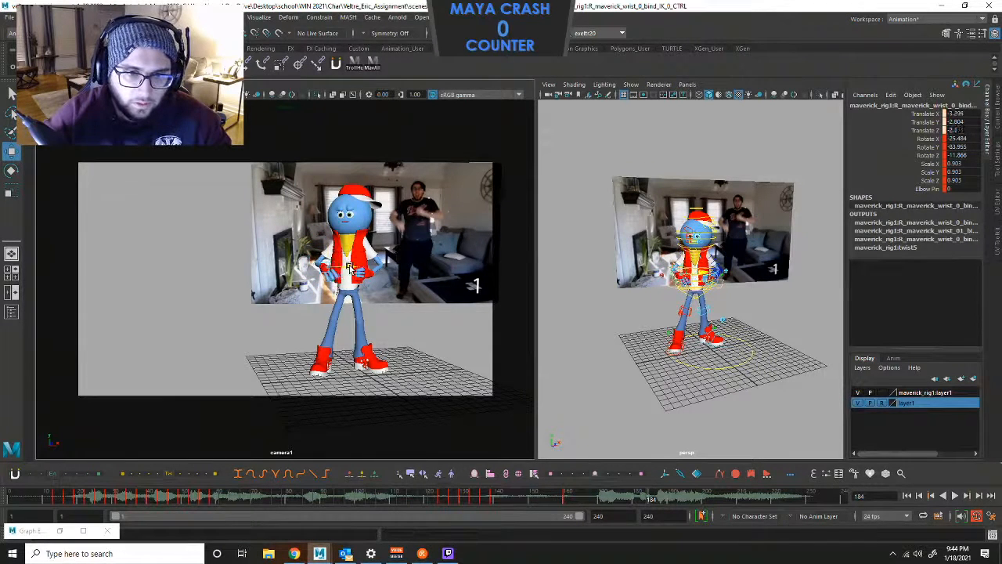
left_click(660, 257)
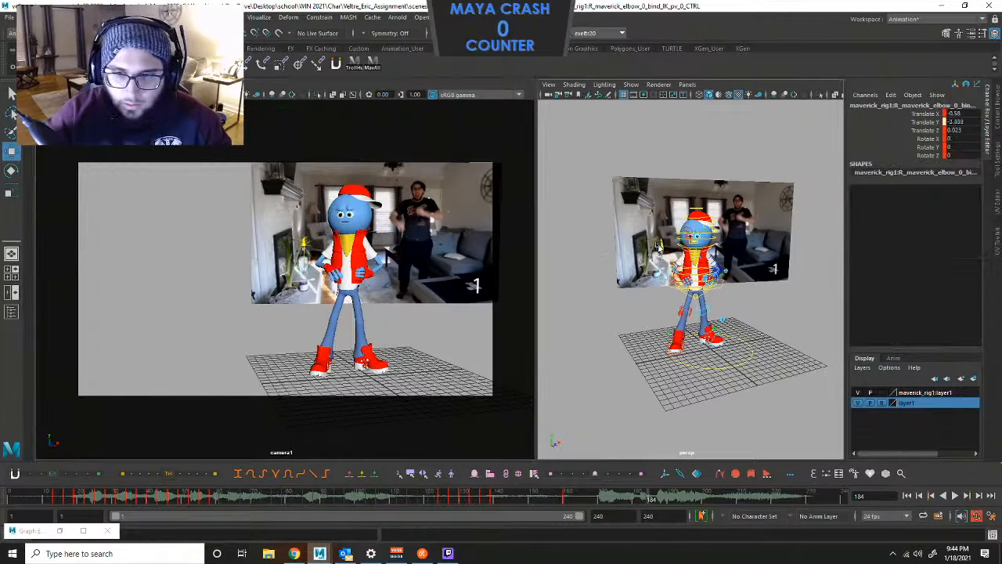
left_click(736, 244)
Try rotating the COG control and twisting the spine_03 control to about Rotate Y -14 at frame 184.
scroll(736, 245, "up", 6)
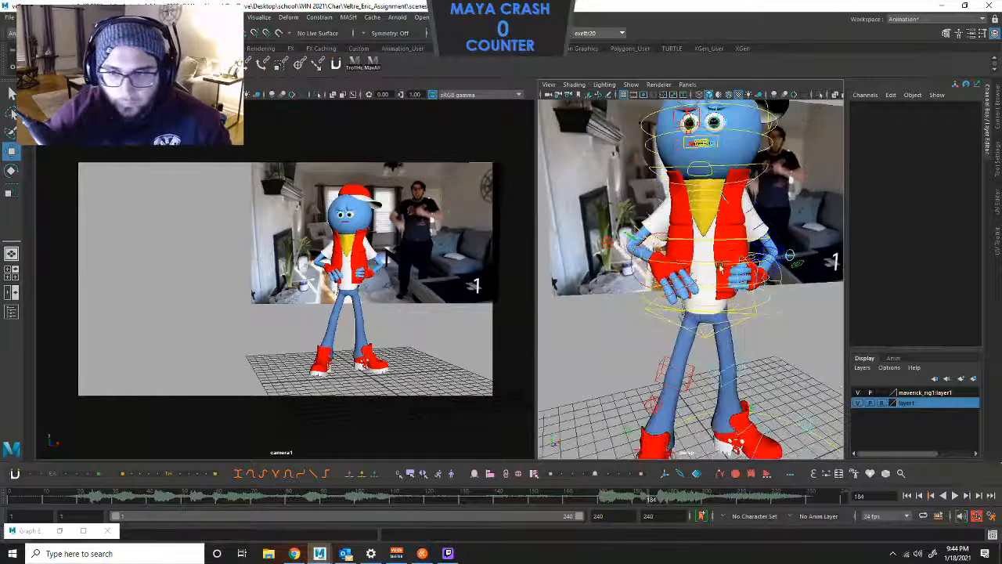
left_click(642, 301)
left_click(795, 304)
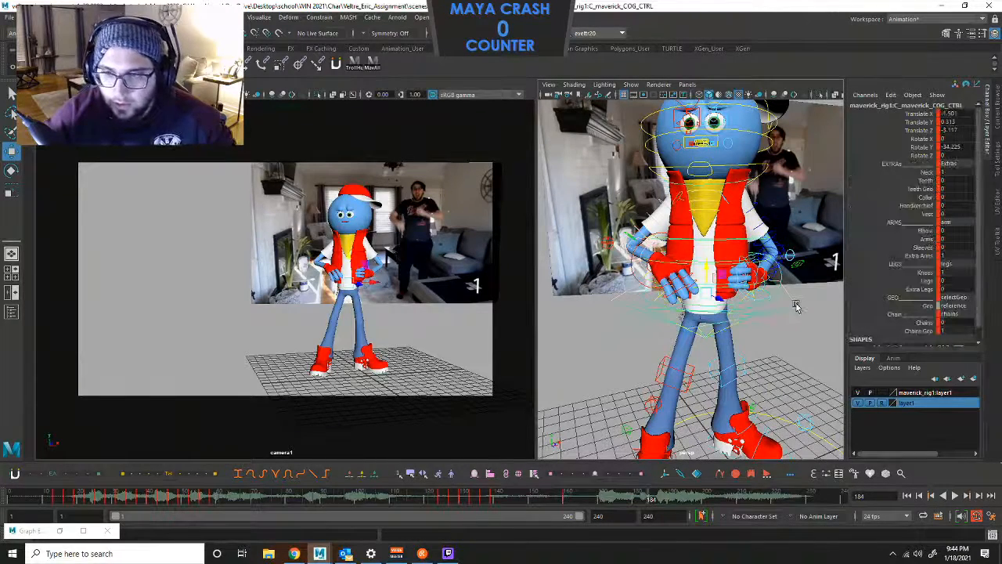
key("e")
left_click_drag(719, 274, 726, 241)
left_click(784, 272)
left_click(707, 269)
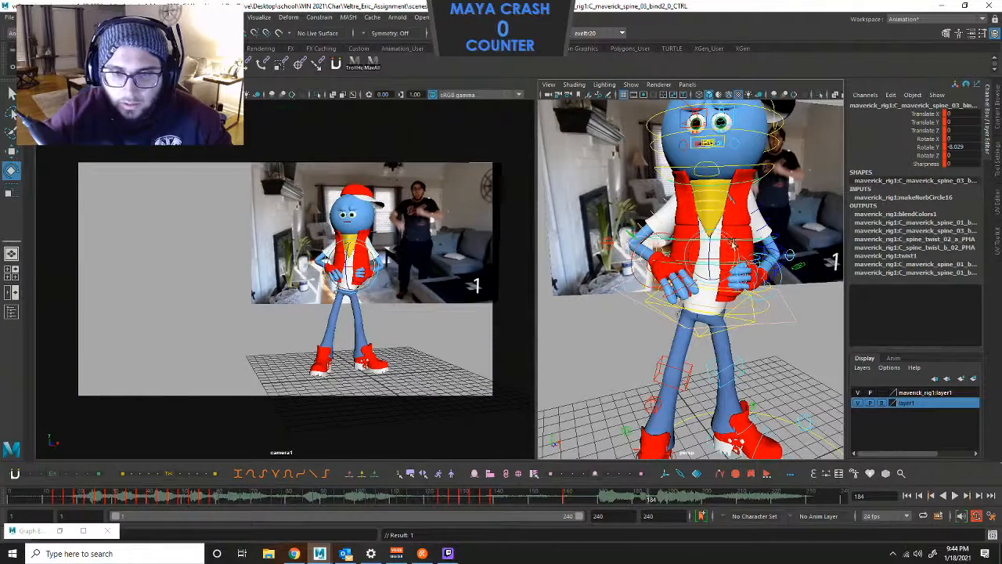
left_click_drag(730, 242, 730, 241)
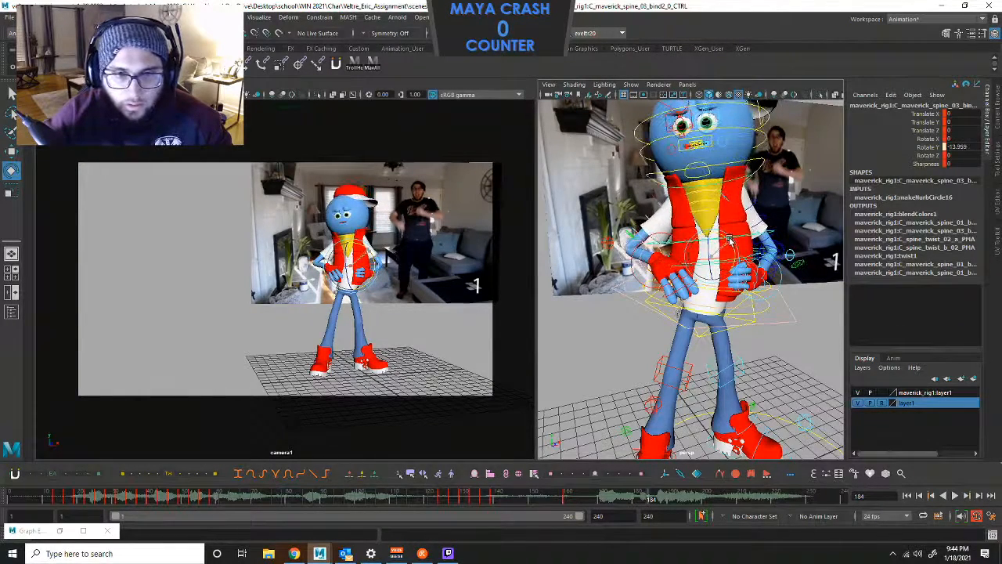
Undo the spine_03 twist and the COG rotation.
key("ctrl+z")
key("ctrl+z")
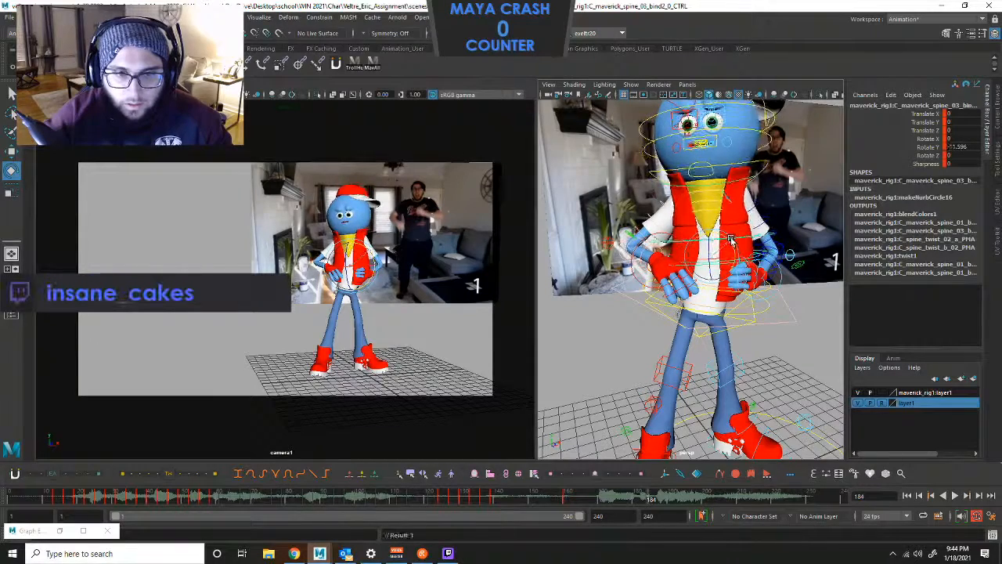
key("ctrl+z")
key("ctrl+z")
key("ctrl+z")
key("ctrl+z")
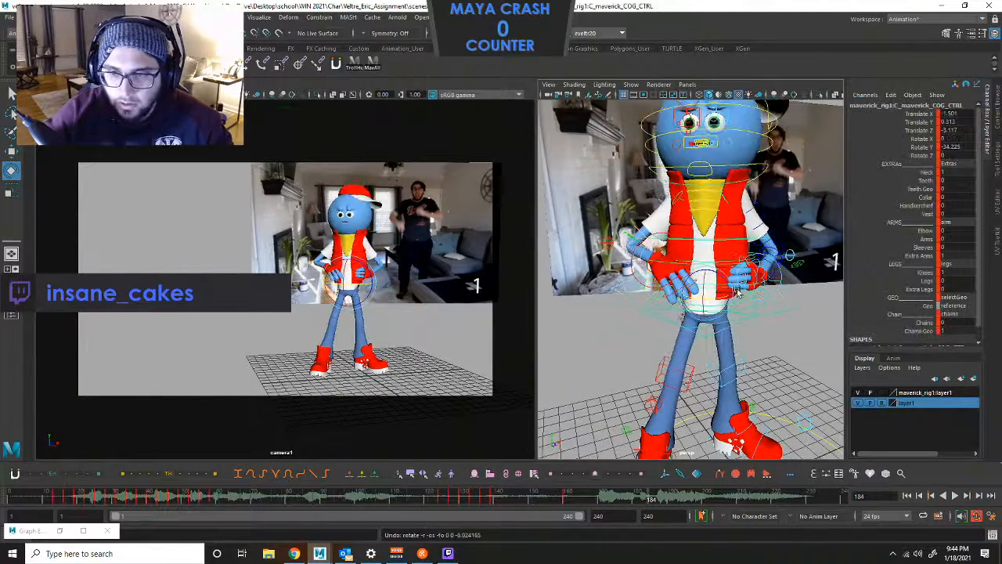
Key the spine_01 control at about Rotate Y 9.6 on frame 184, and counter-rotate spine_03 to about Rotate Y -14.6.
left_click(776, 295)
left_click(766, 303)
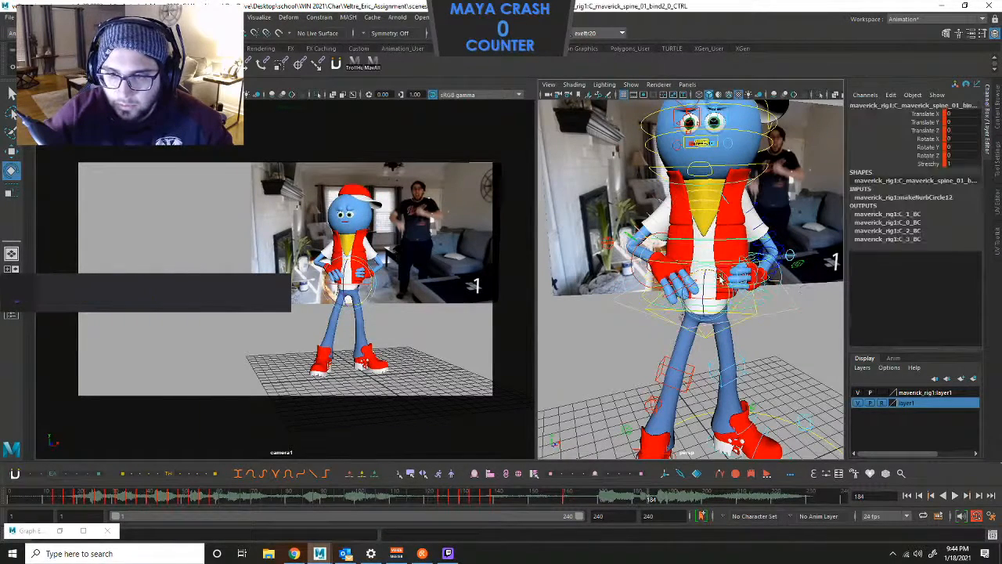
left_click_drag(711, 285, 721, 280)
key("s")
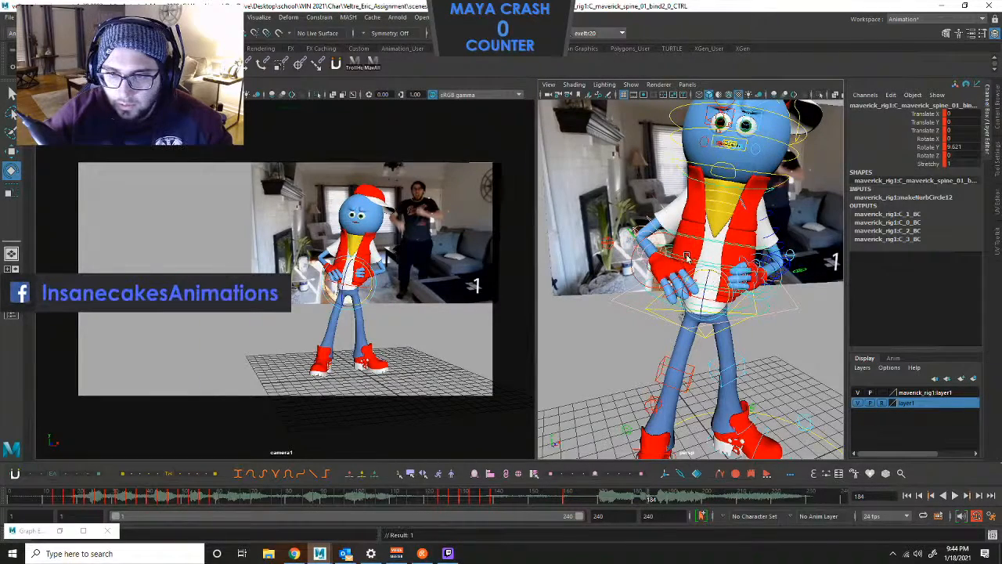
left_click(683, 250)
left_click_drag(723, 237, 721, 237)
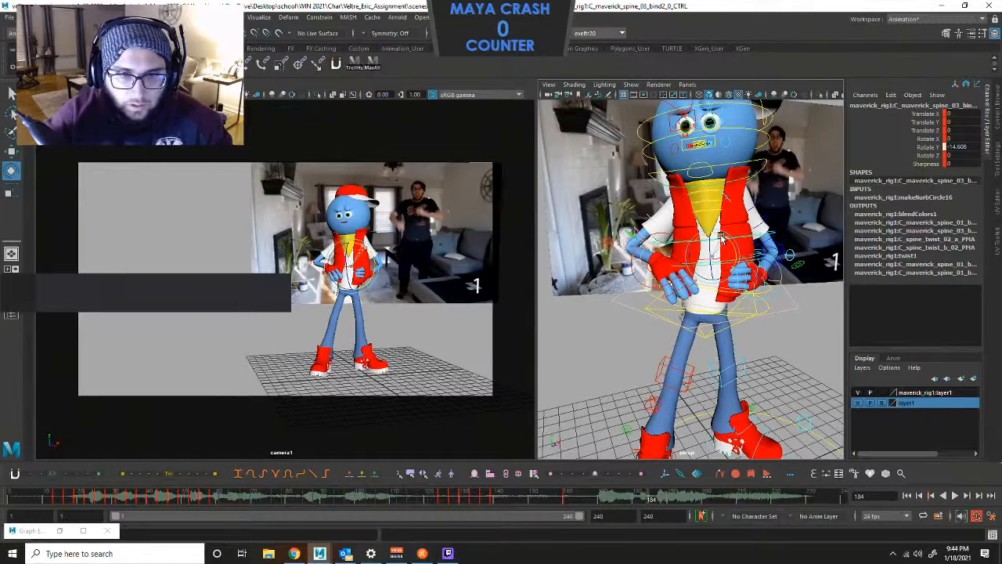
left_click(787, 235)
Raise and rotate the left wrist IK control so the left hand sits in front of the chest at frame 184.
left_click(780, 278)
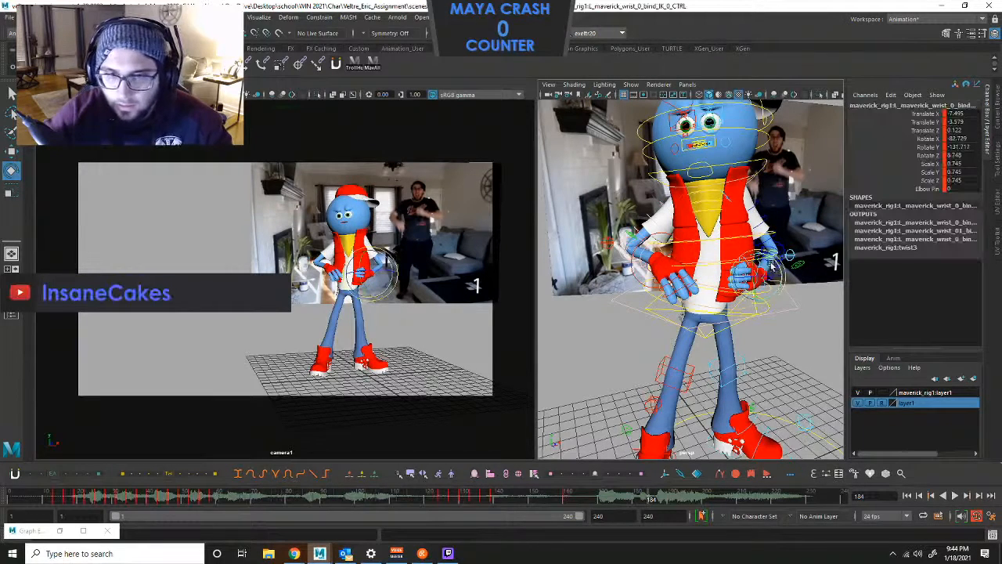
left_click_drag(770, 260, 756, 201)
key("w")
key("e")
key("w")
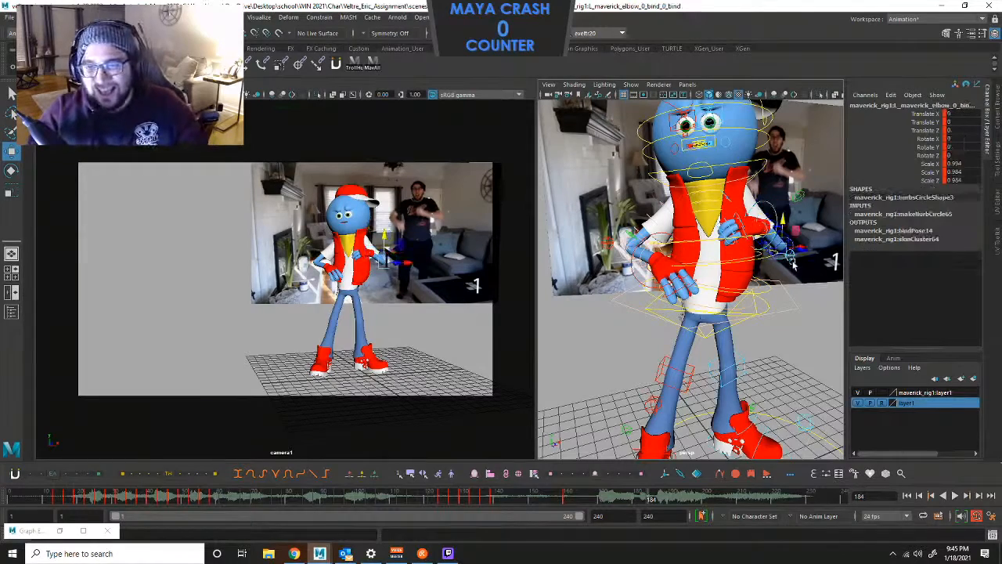
Shift the left elbow pole vector control outward and up, to about Translate X 1.13 and Translate Y -1.68.
left_click(794, 263)
left_click(790, 256)
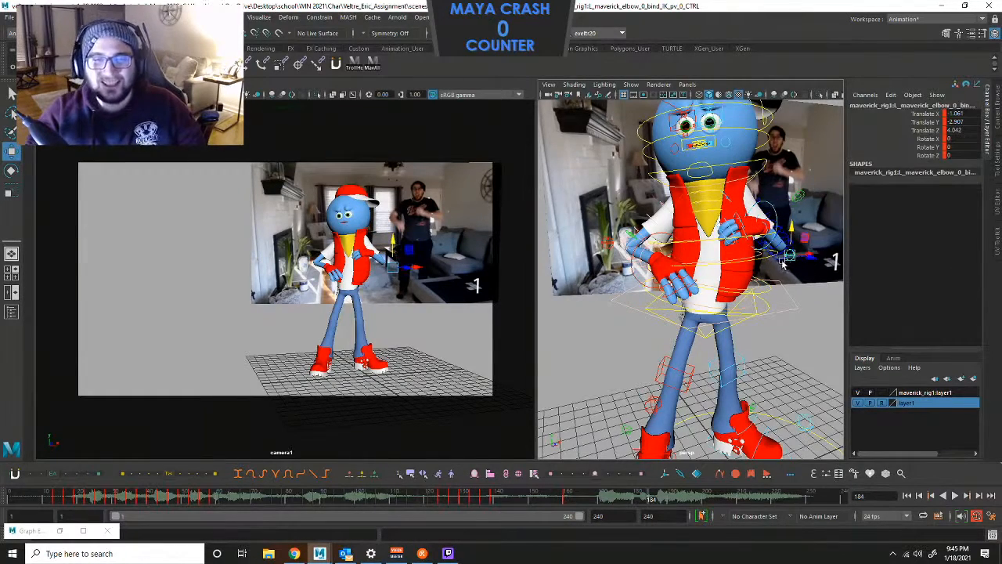
left_click_drag(822, 258, 734, 215, "alt")
left_click_drag(761, 247, 792, 251)
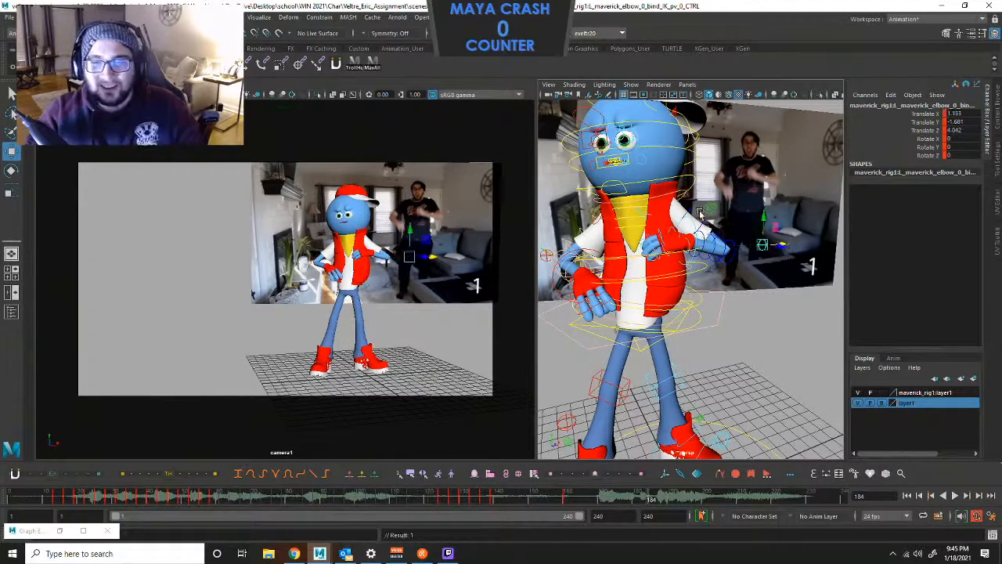
Select the left clavicle control and flip between frames 160 and 184 to check how the new arm pose follows.
left_click_drag(721, 210, 649, 219, "alt")
left_click(650, 220)
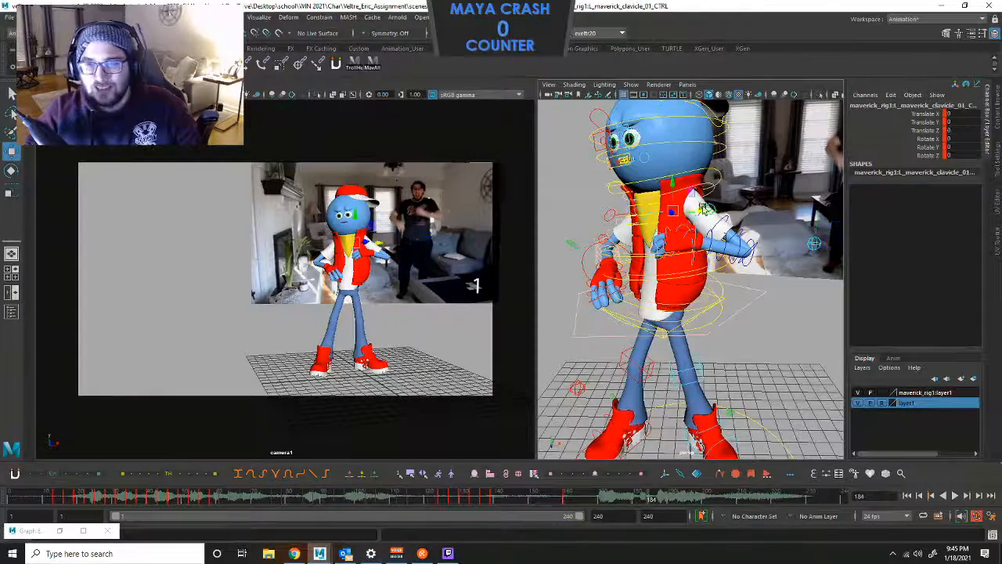
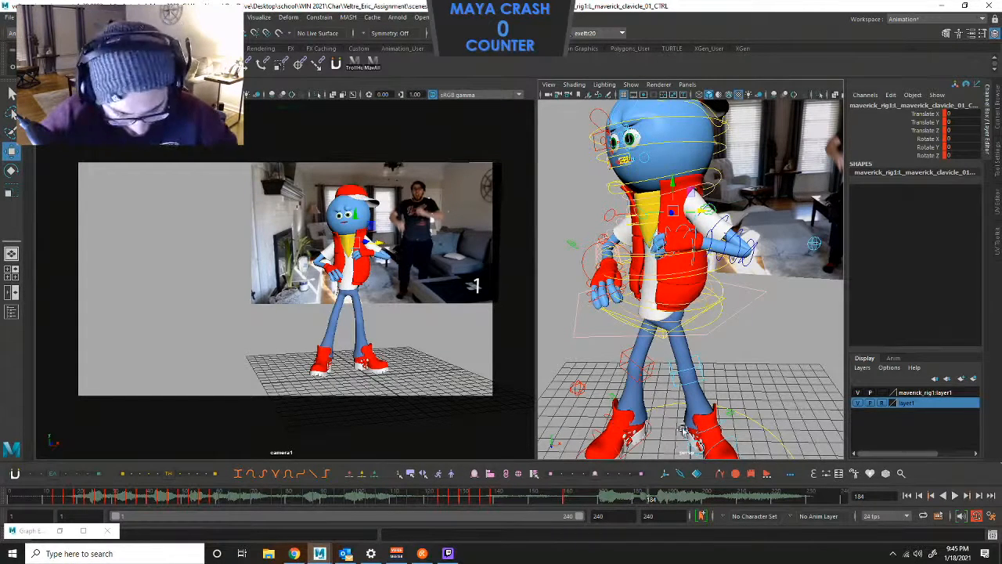
key("comma")
key("period")
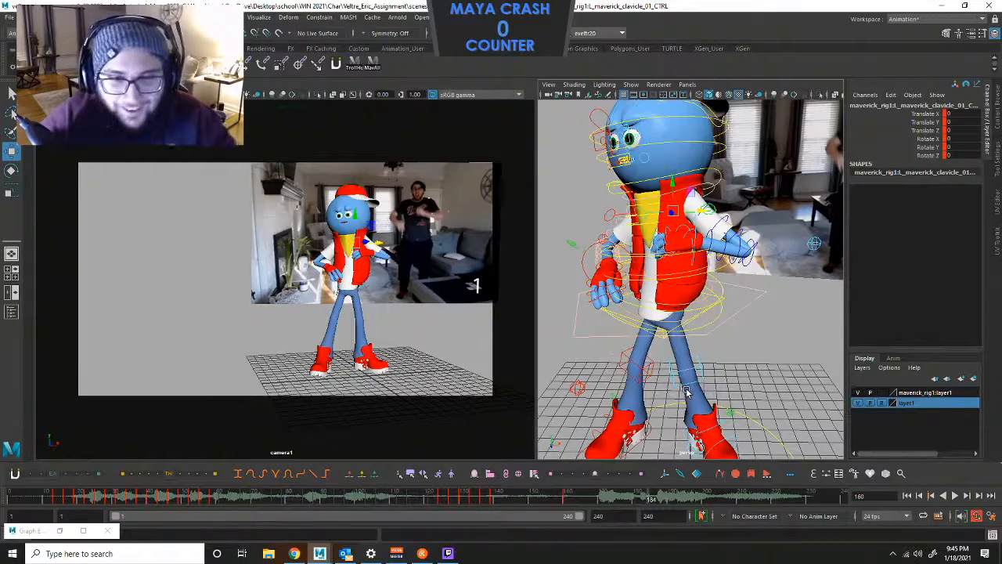
key("comma")
key("period")
key("comma")
key("period")
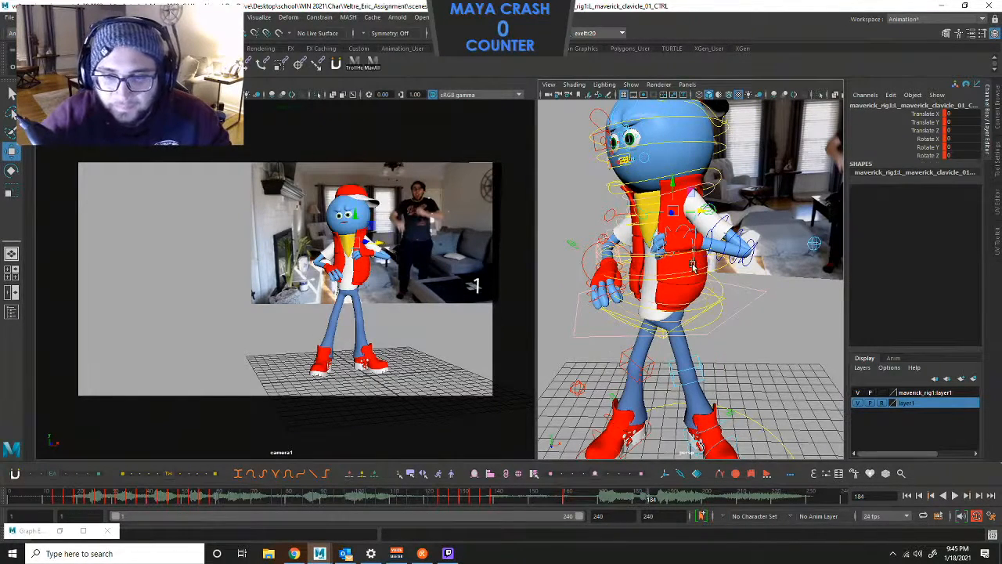
Reposition the left wrist IK control to about Translate Y -1.2 and rotate it to about -66, -164, 27 at frame 184.
left_click(711, 245)
left_click_drag(713, 245, 689, 256)
key("e")
key("w")
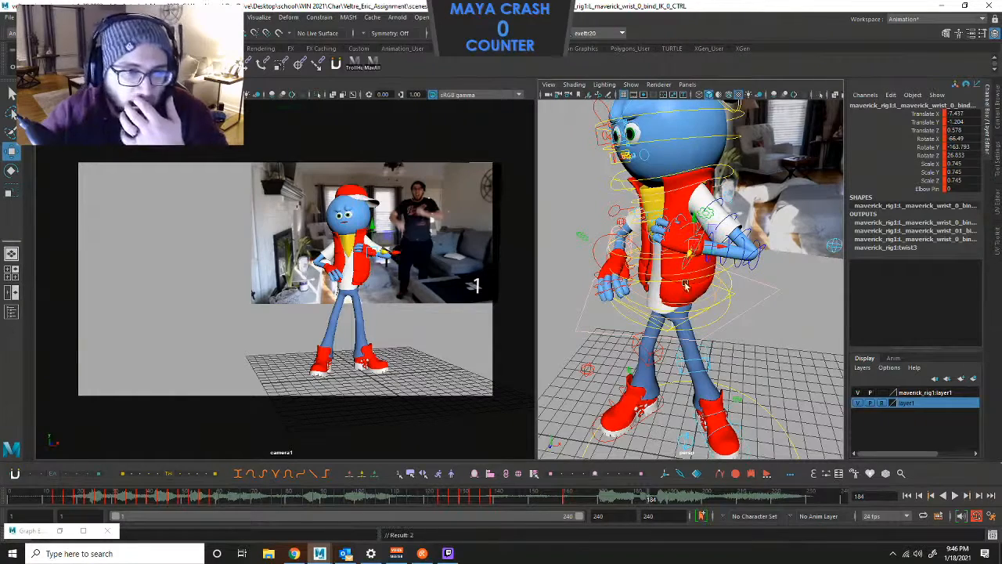
Rotate the head control at frame 184 to about Rotate X 9, Rotate Y 5.9 and Rotate Z -0.7.
left_click(694, 169)
key("e")
left_click_drag(356, 229, 332, 249)
left_click_drag(338, 248, 367, 250)
scroll(670, 233, "down", 6)
left_click_drag(668, 233, 638, 264, "alt")
scroll(714, 223, "down", 5)
middle_click_drag(638, 264, 564, 292, "alt")
left_click_drag(563, 292, 732, 247, "alt")
scroll(680, 280, "up", 6)
scroll(678, 282, "down", 2)
scroll(678, 282, "up", 4)
scroll(732, 246, "down", 3)
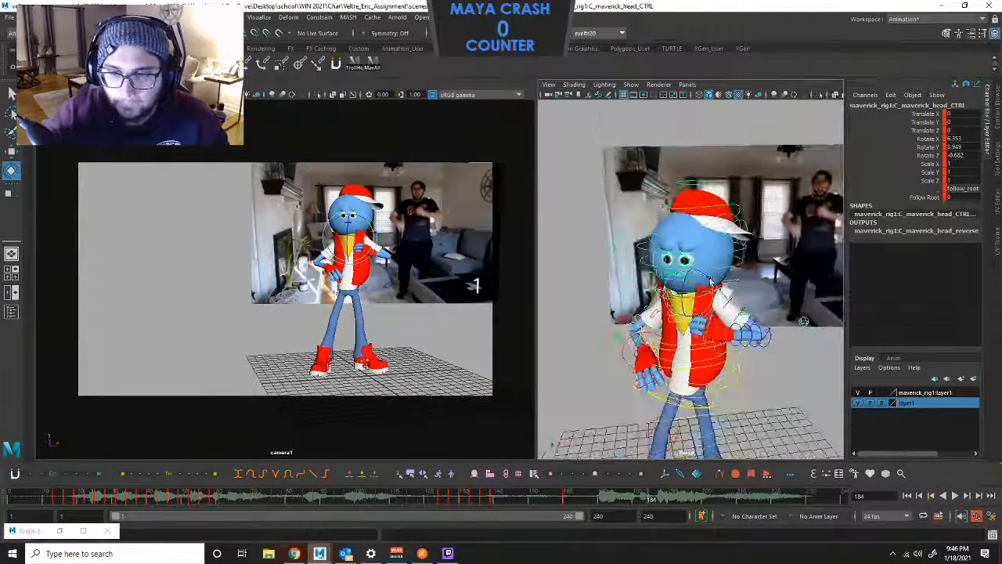
left_click_drag(363, 232, 362, 235)
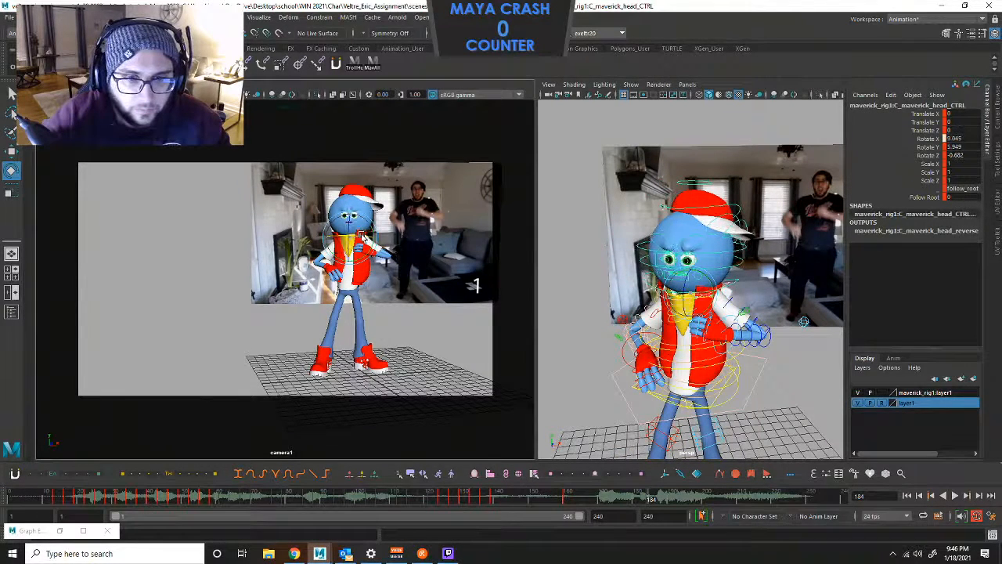
Flip repeatedly between frames 160 and 184 to judge the adjusted head and arms against the previous pose.
key("comma")
key("comma")
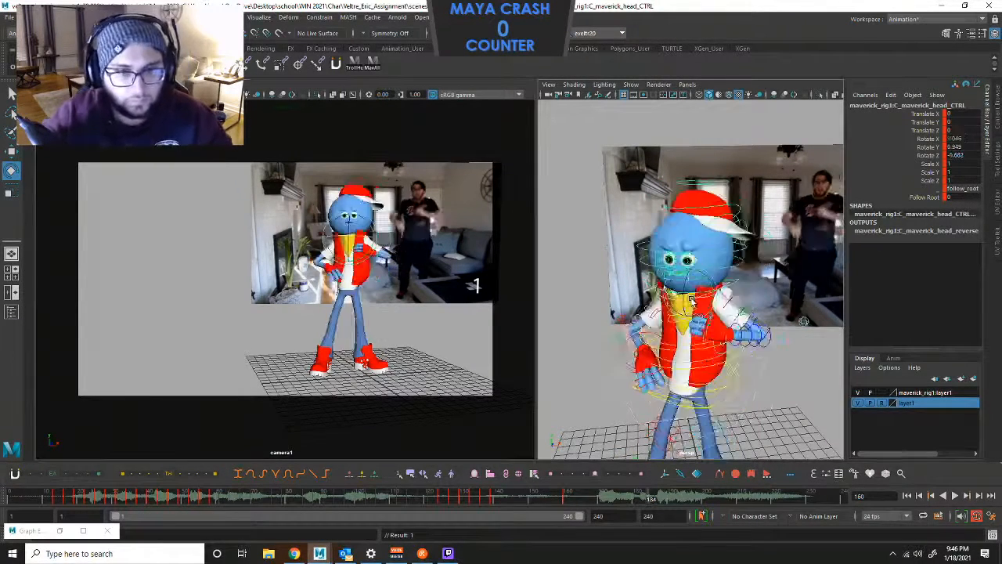
key("period")
key("period")
key("comma")
key("comma")
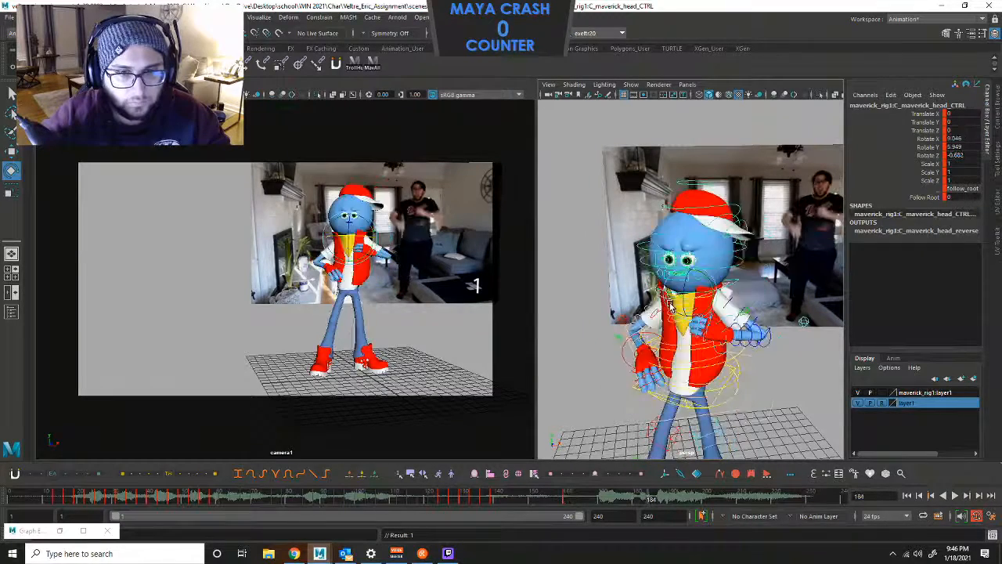
key("period")
key("period")
key("comma")
key("period")
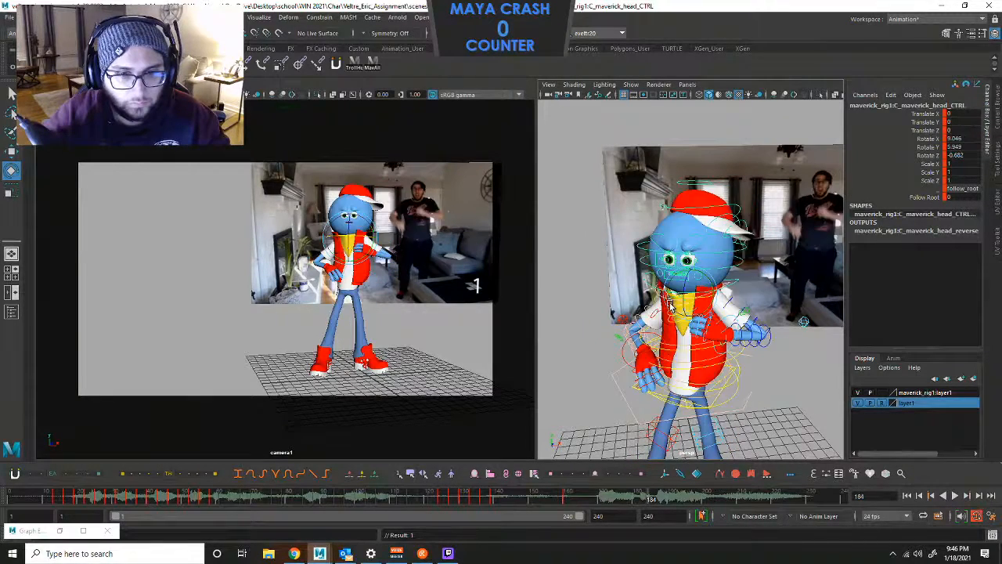
key("comma")
key("period")
Key the pelvis control at about Rotate Y -6.95 on frame 184, and undo the trial Rotate X tilt.
left_click(739, 387)
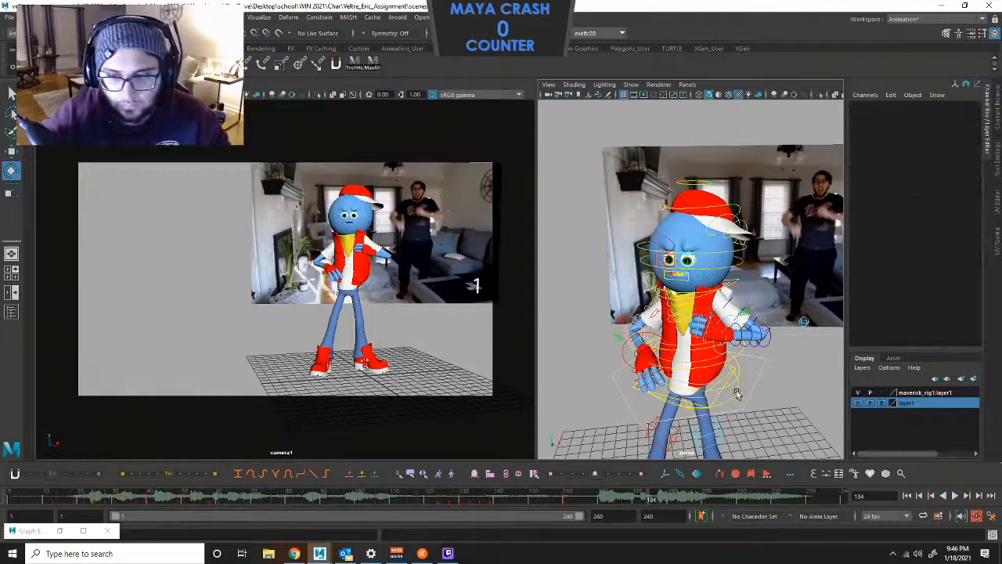
left_click(699, 364)
left_click_drag(699, 364, 705, 359)
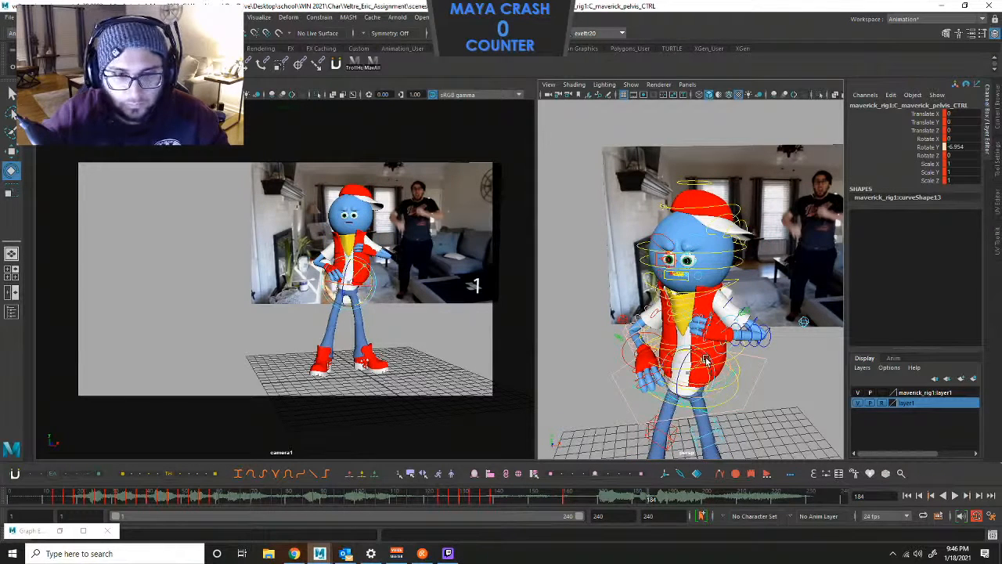
key("s")
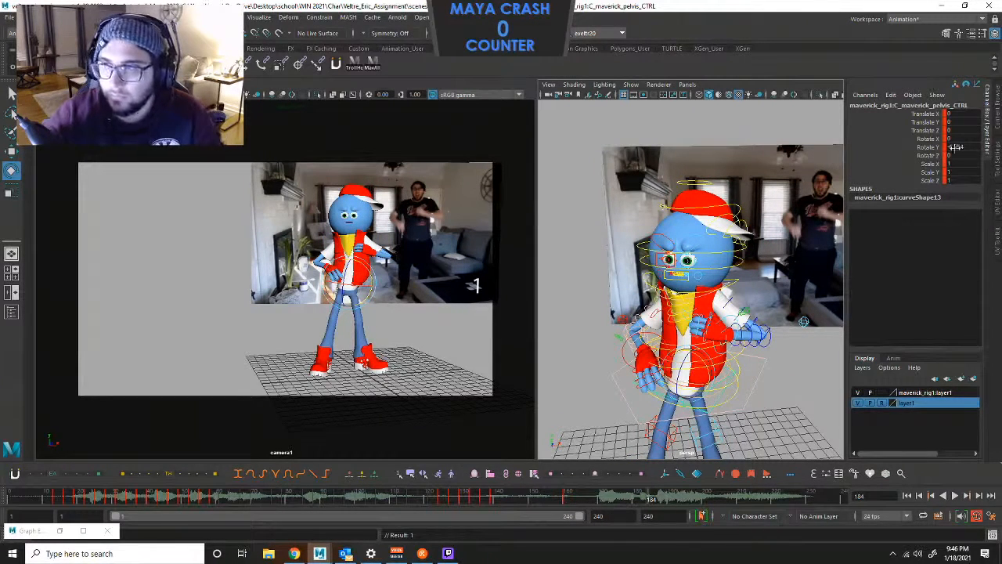
key("ctrl+z")
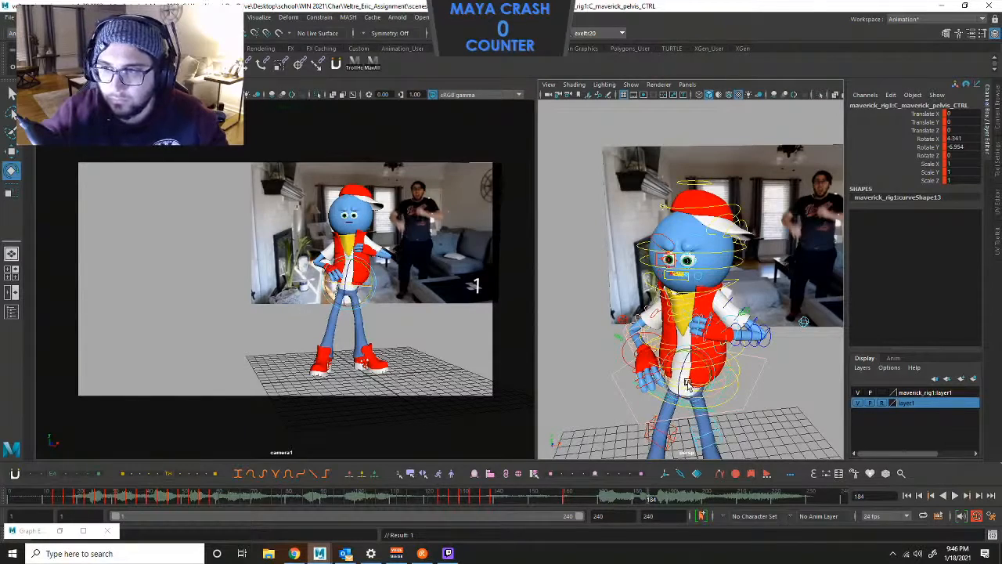
Tilt the pelvis control to about Rotate X 8.7 at frame 184 and about Rotate X 1.7 at frame 160.
left_click_drag(689, 391, 739, 311, "alt")
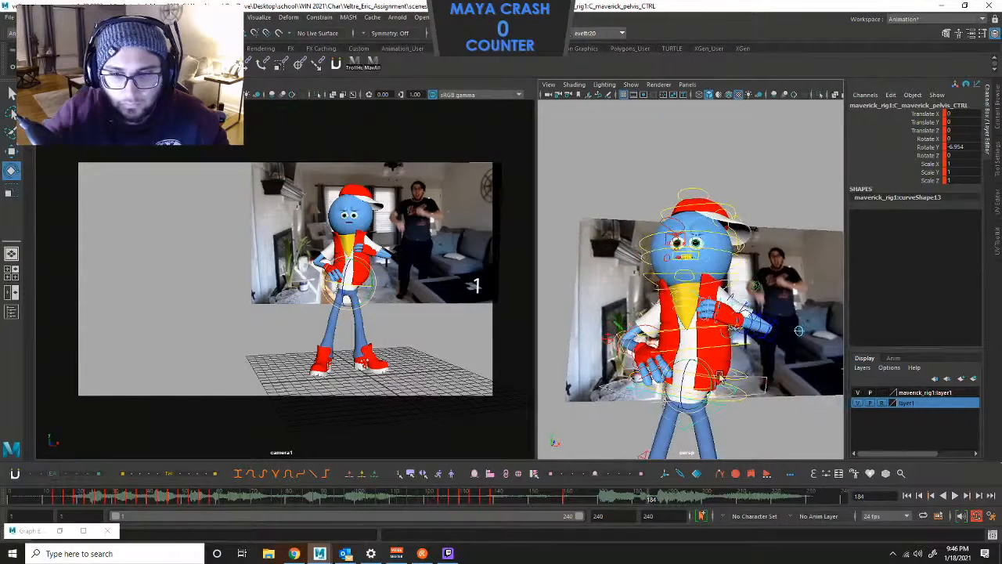
left_click_drag(699, 388, 703, 390)
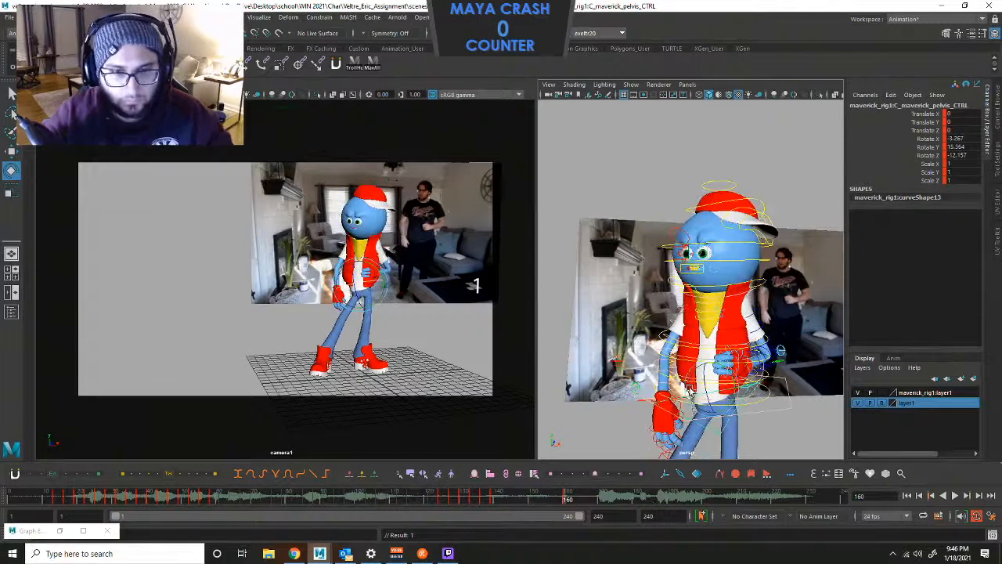
key(".")
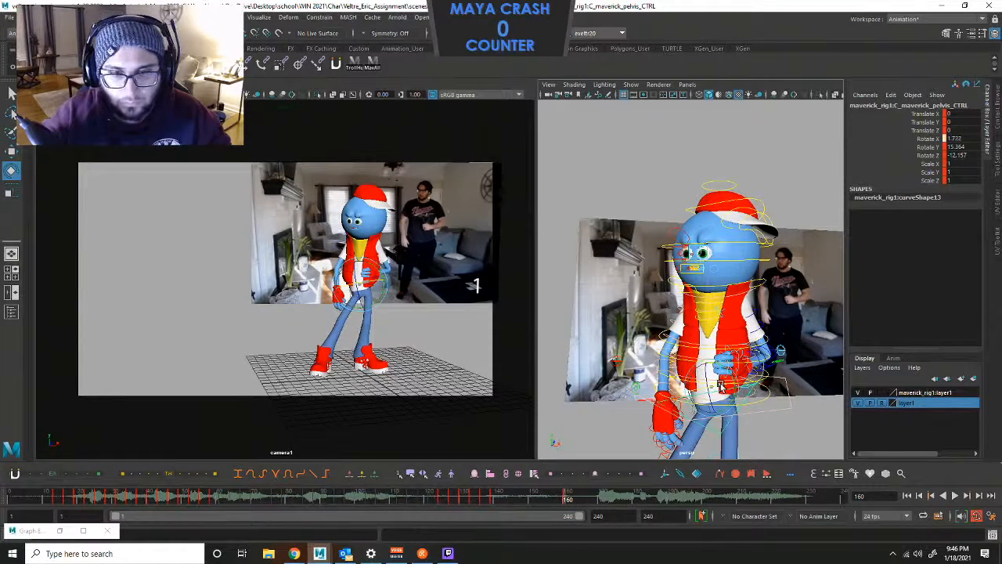
key(".")
key(".")
key(".")
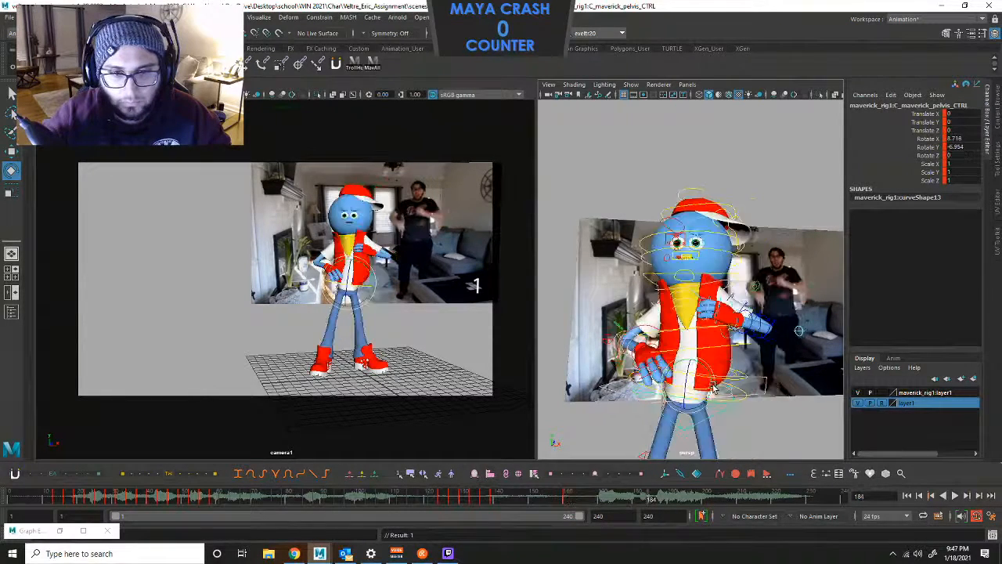
Rotate the pelvis control to about Rotate X -6.5 at frame 160 and key it.
key(".")
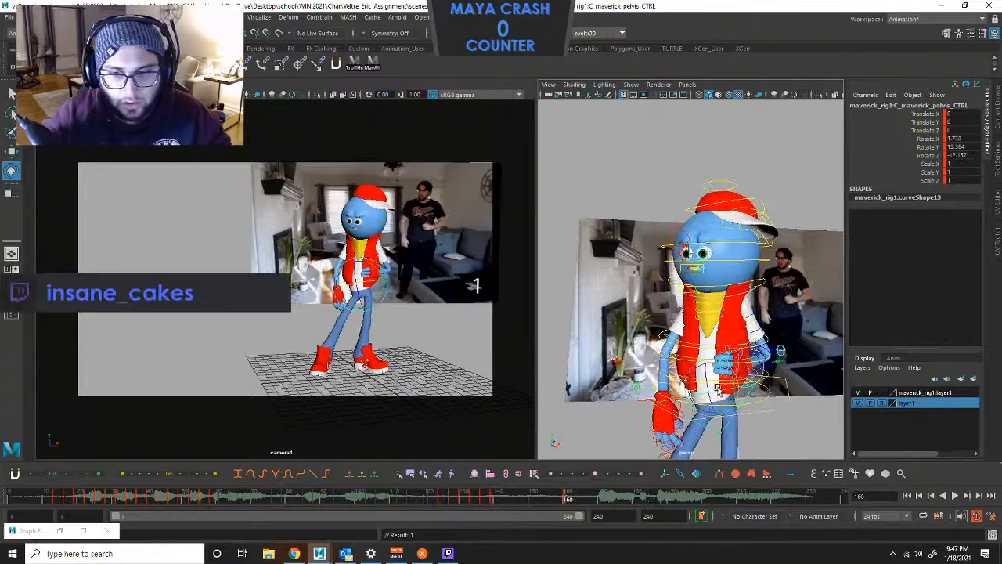
left_click_drag(718, 383, 711, 382)
key("s")
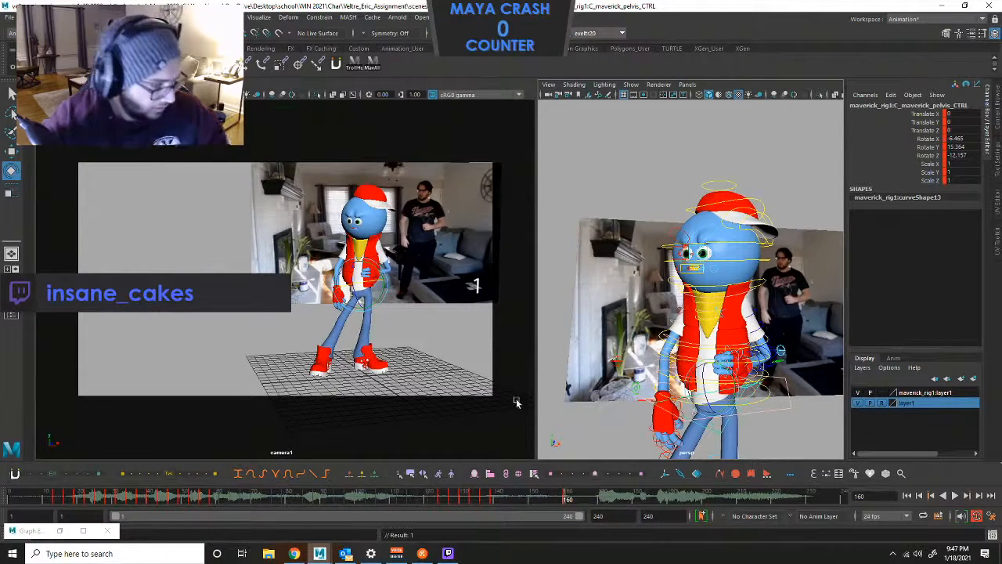
key("super")
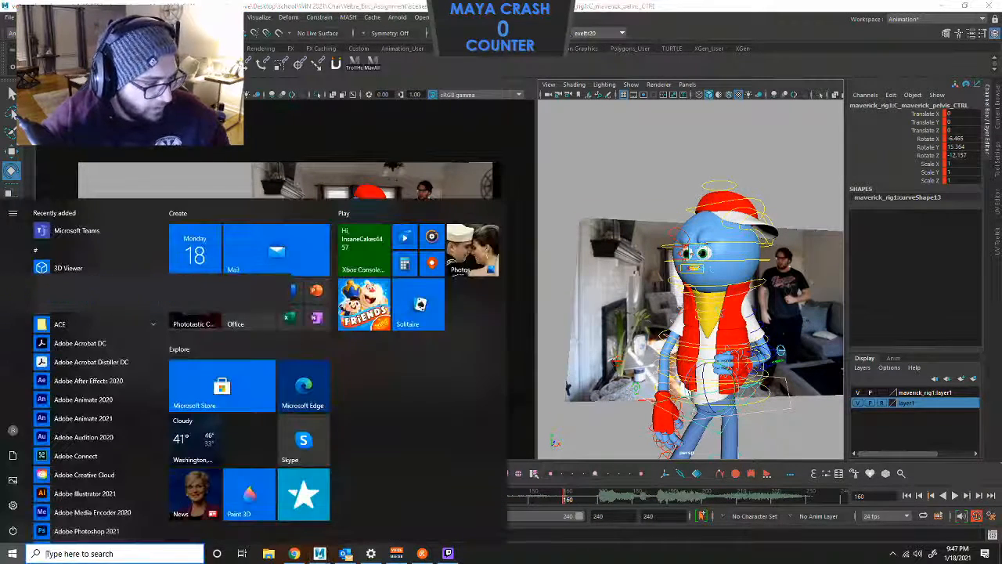
key("Escape")
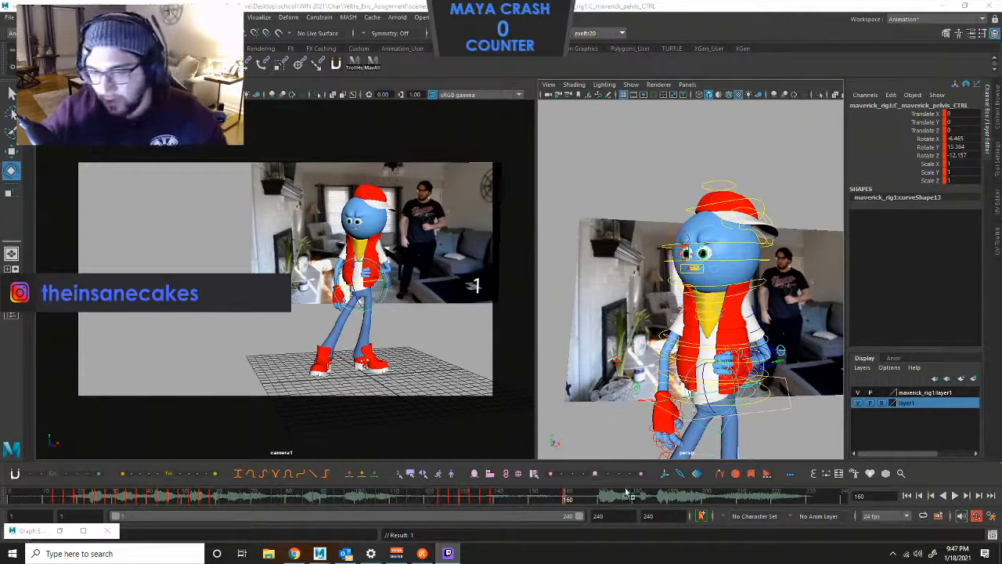
Select the left wrist IK control and flip between the frame 160 and 184 poses to compare pelvis, arms and silhouette.
left_click(648, 497)
left_click(648, 498)
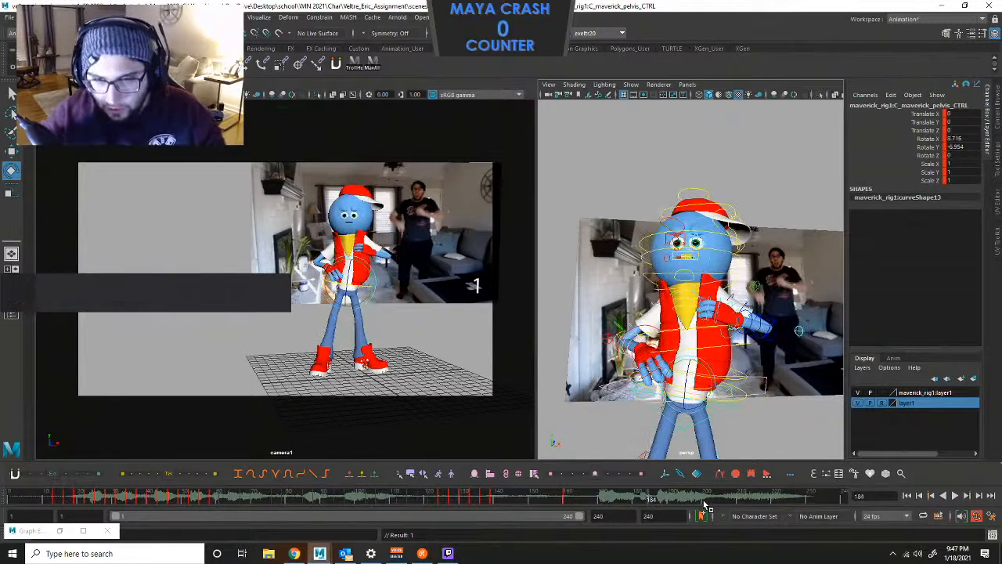
left_click(736, 332)
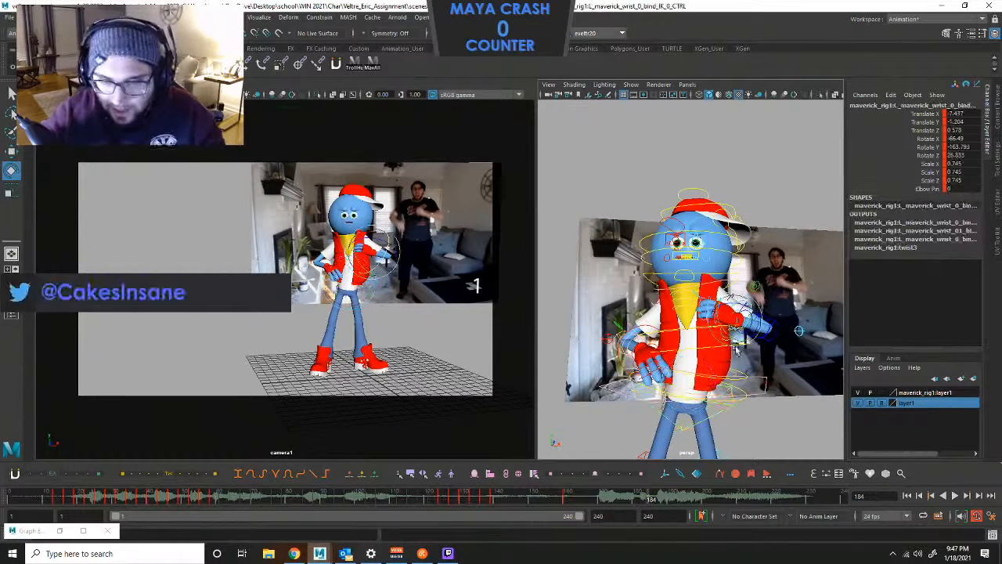
key("comma")
key("period")
key("comma")
key("period")
key("comma")
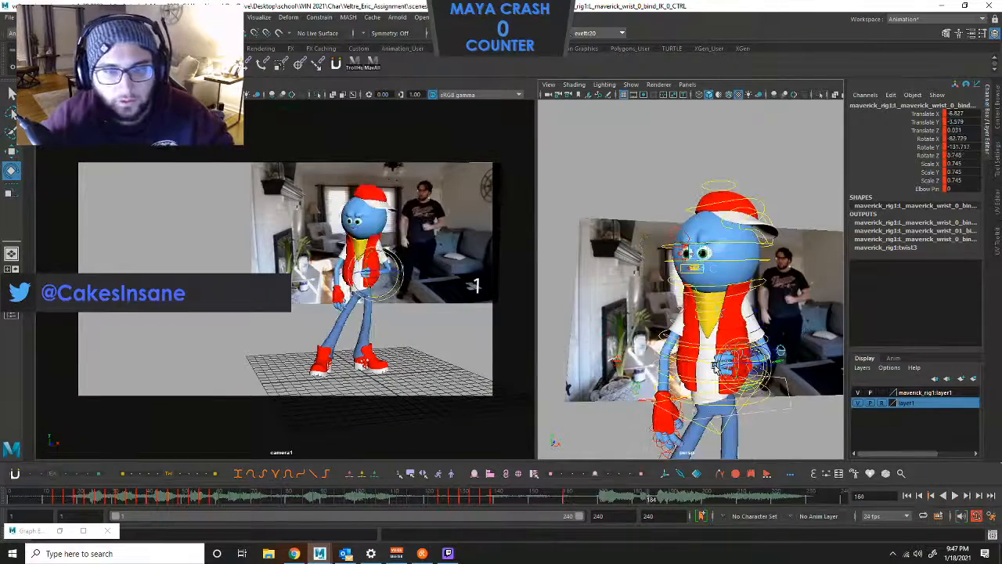
key("period")
key("comma")
key("comma")
key("period")
key("period")
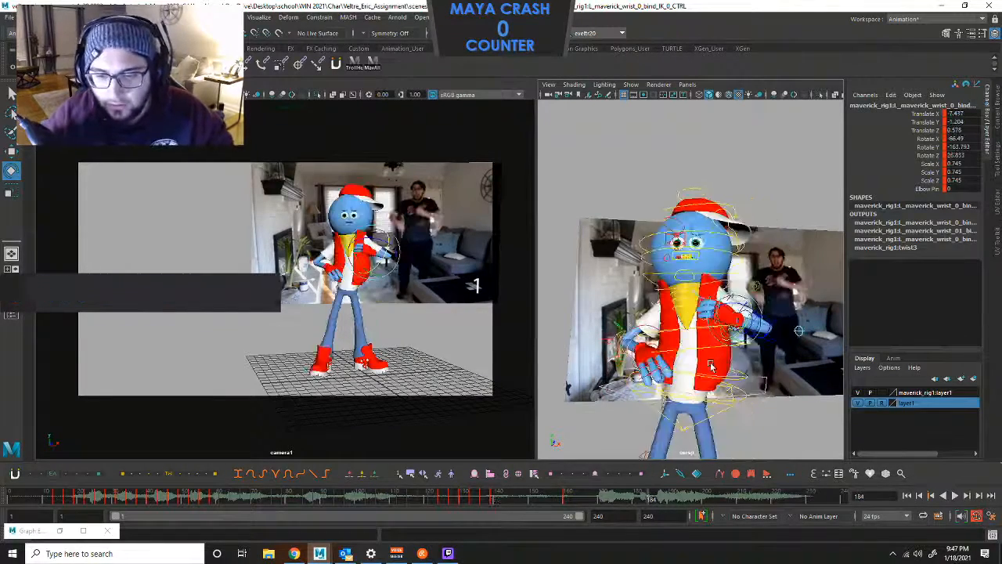
key("comma")
key("comma")
key("comma")
key("period")
key("period")
key("period")
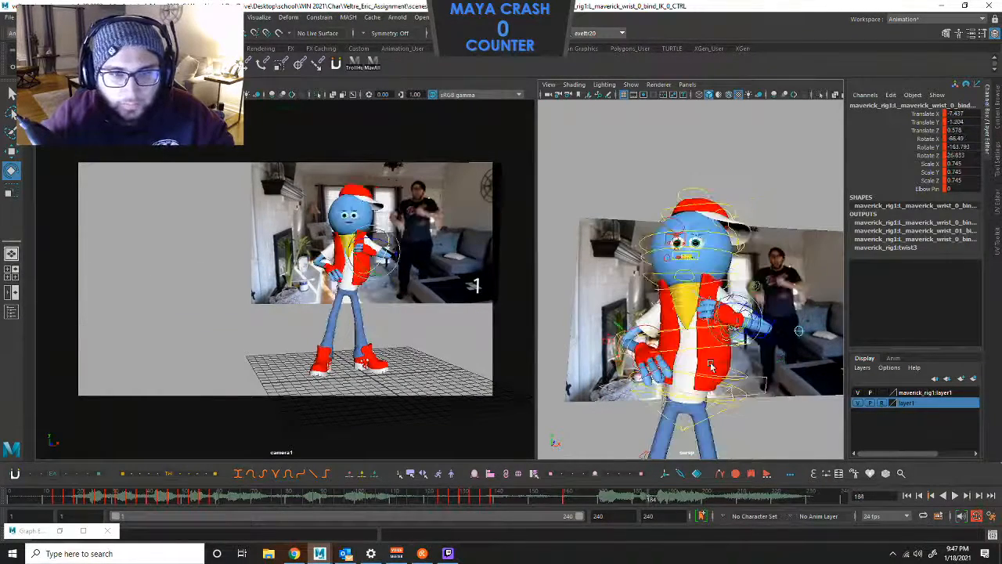
key("comma")
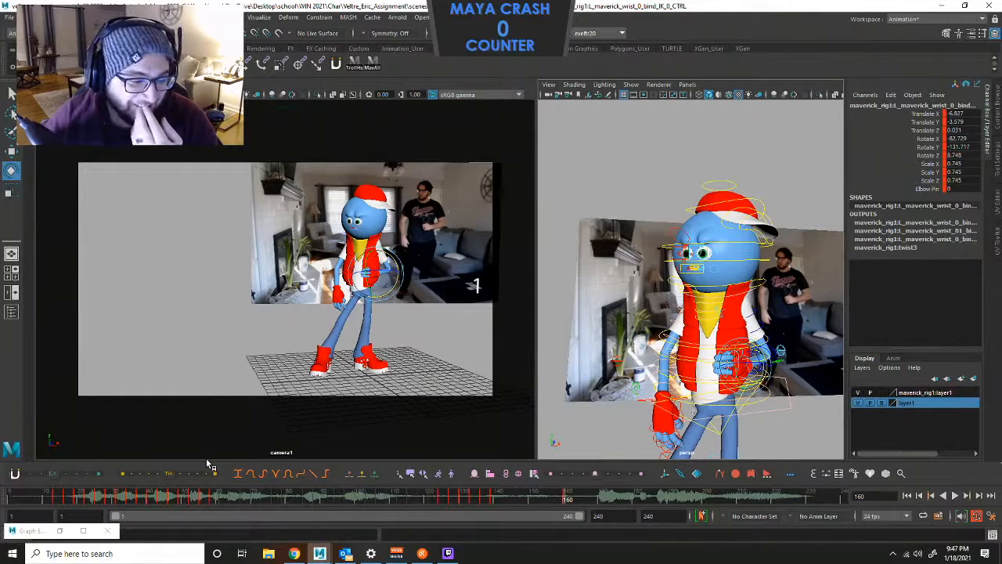
key("comma")
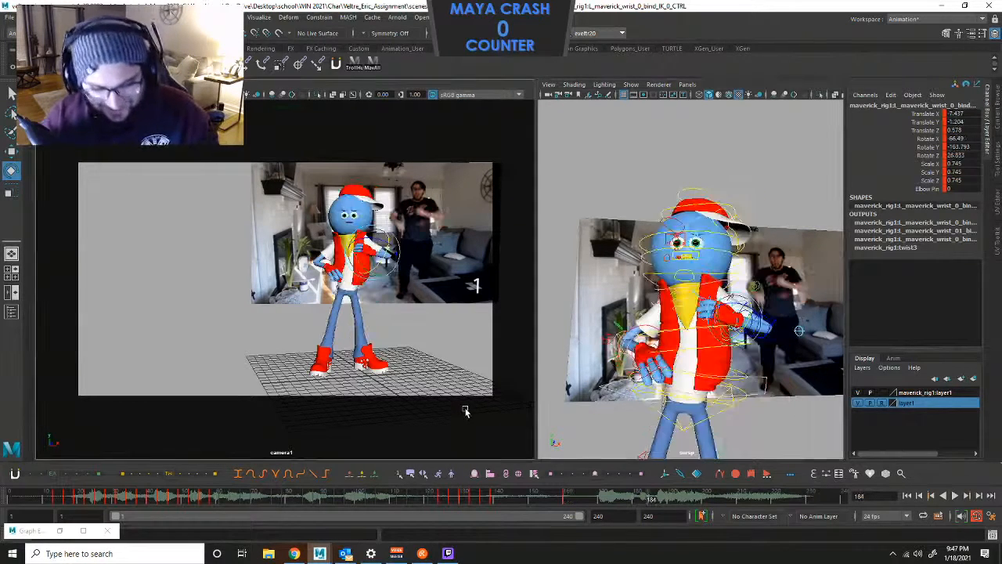
key("period")
key("period")
key("comma")
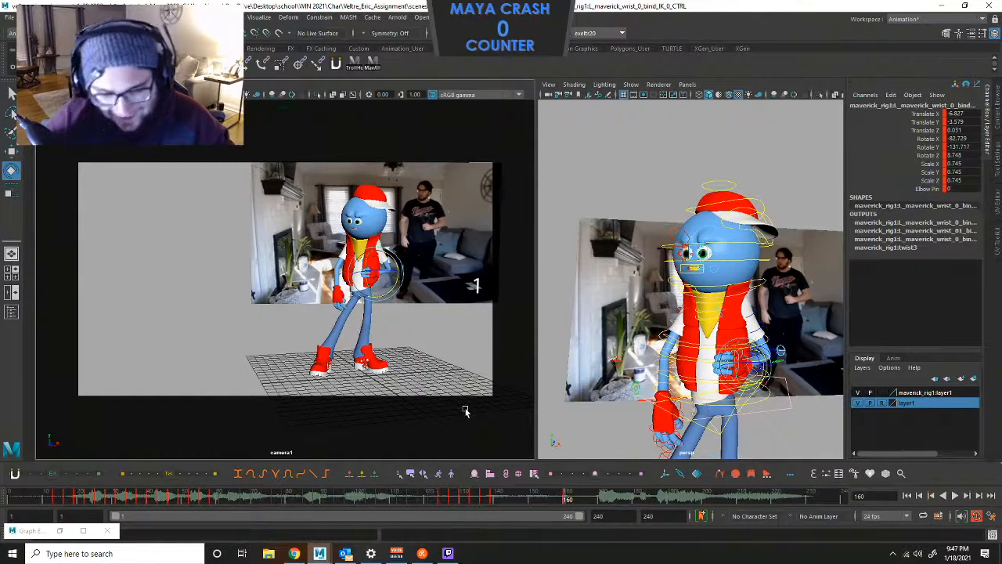
key("period")
key("comma")
key("comma")
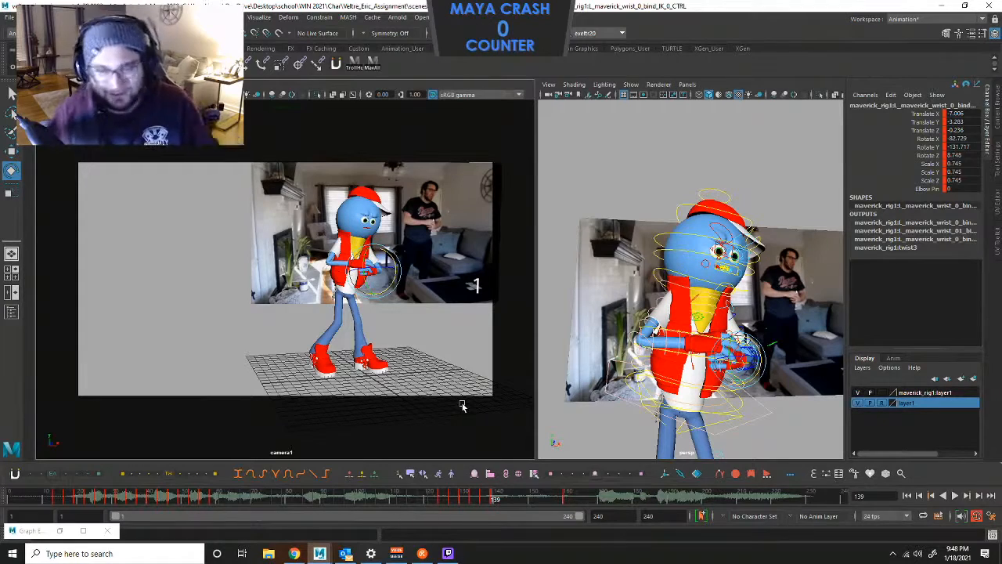
Select all of the Maverick rig's controls and key the complete pose at frame 184.
left_click(652, 498)
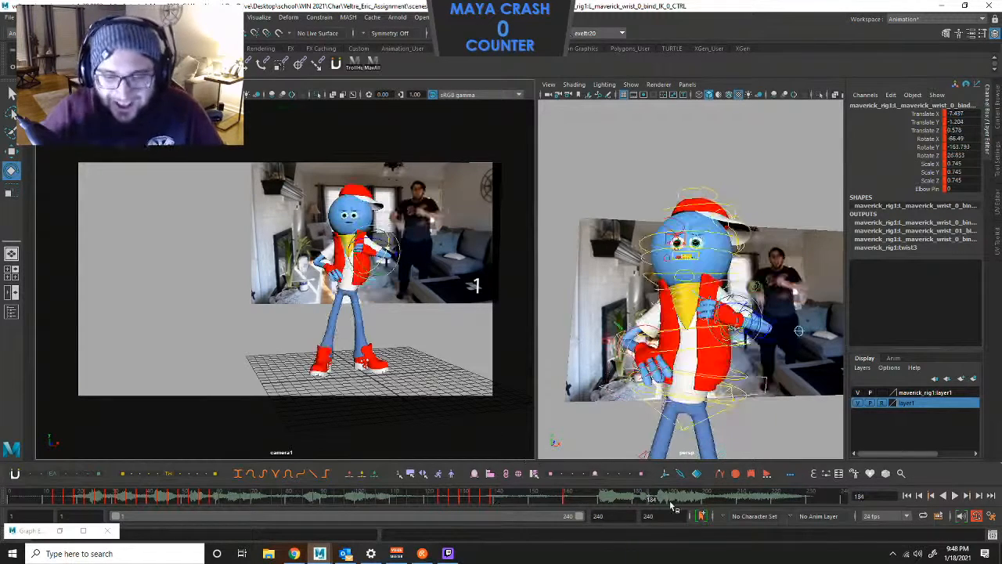
key("comma")
key("ctrl+z")
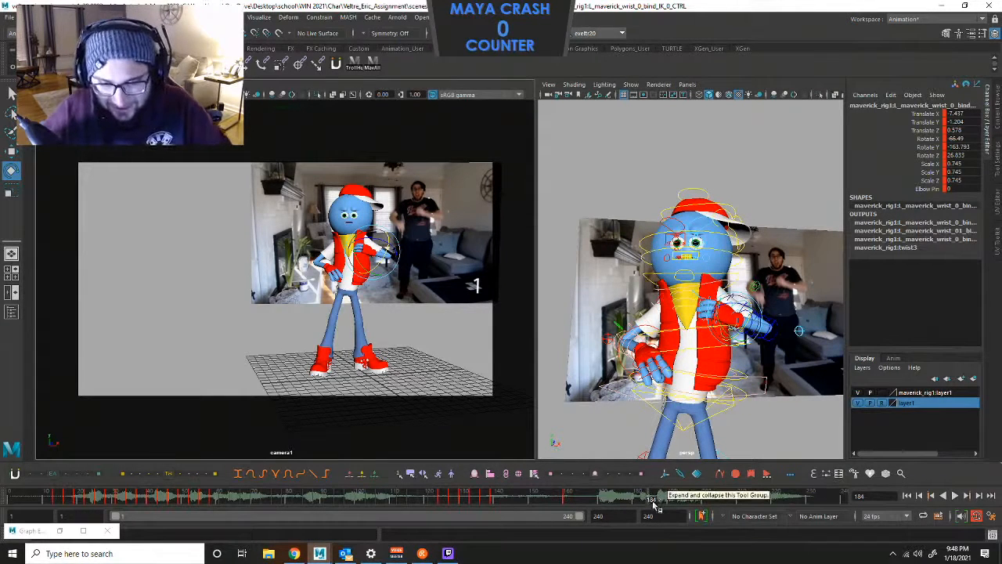
key("alt+v")
left_click_drag(657, 498, 647, 501)
scroll(663, 399, "down", 3)
left_click_drag(679, 313, 794, 261, "alt")
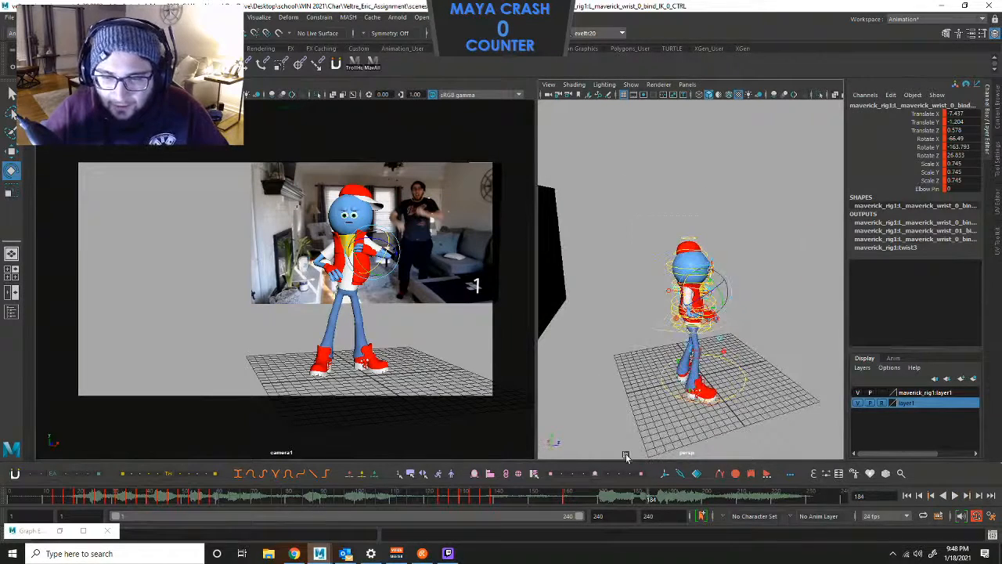
key("ctrl+a")
key("s")
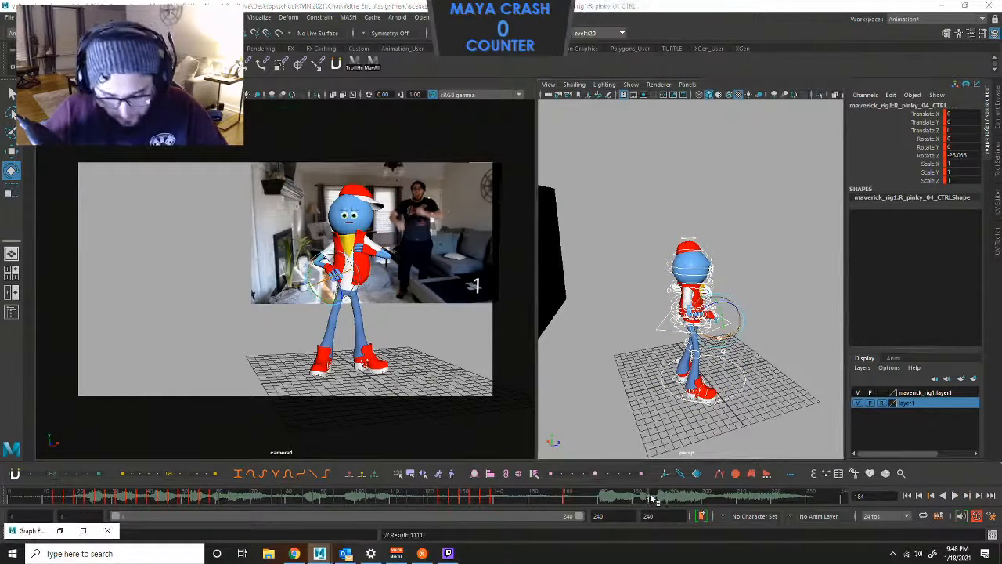
Flip repeatedly between the keyed poses at frames 160 and 184 to examine the transition in the camera view.
key("comma")
key("period")
key("comma")
key("period")
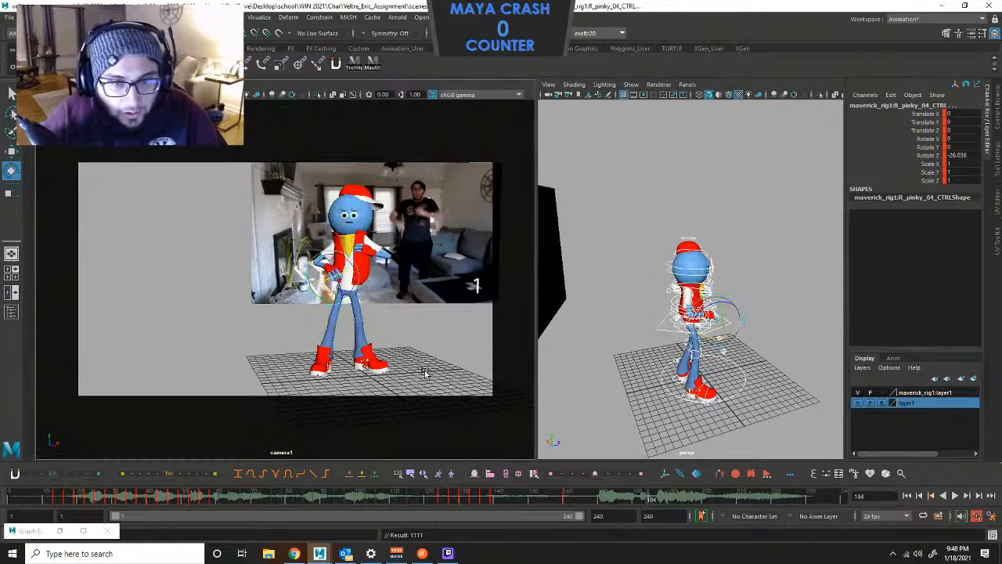
key("comma")
key("period")
key("comma")
key("period")
key("comma")
key("period")
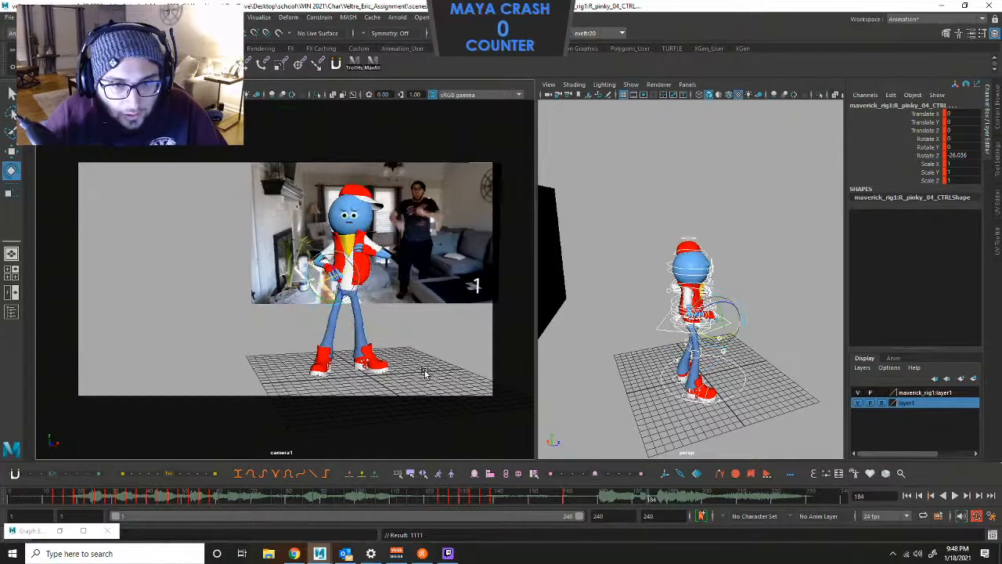
key("comma")
key("period")
key("comma")
key("period")
key("comma")
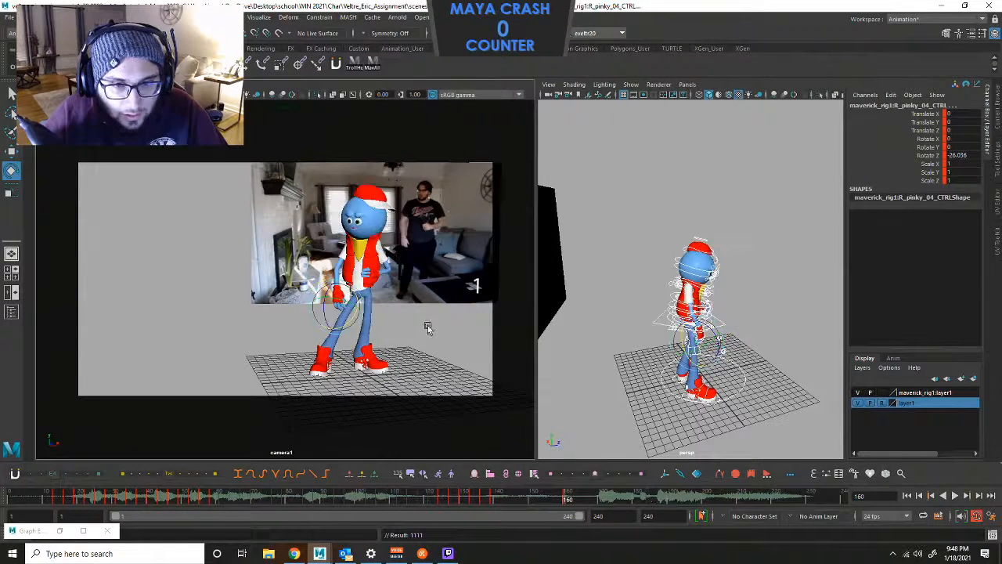
key("period")
key("comma")
key("period")
key("comma")
key("period")
key("comma")
key("period")
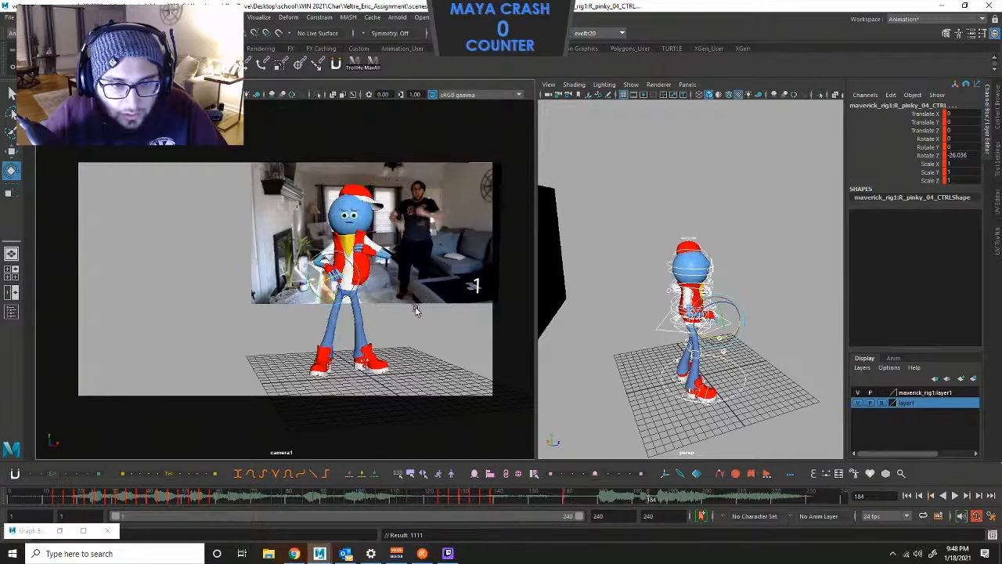
key("comma")
key("period")
key("comma")
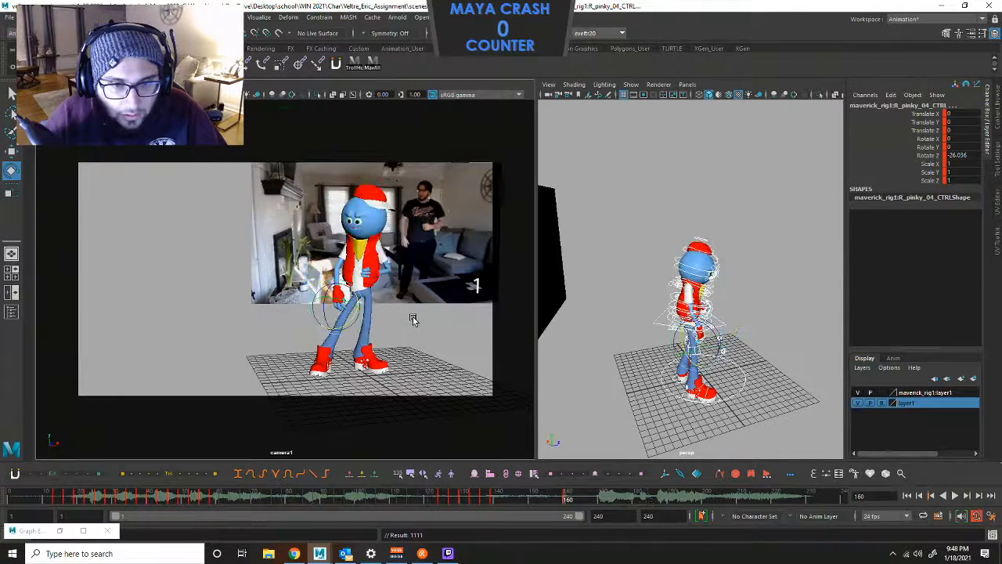
key("period")
key("comma")
key("period")
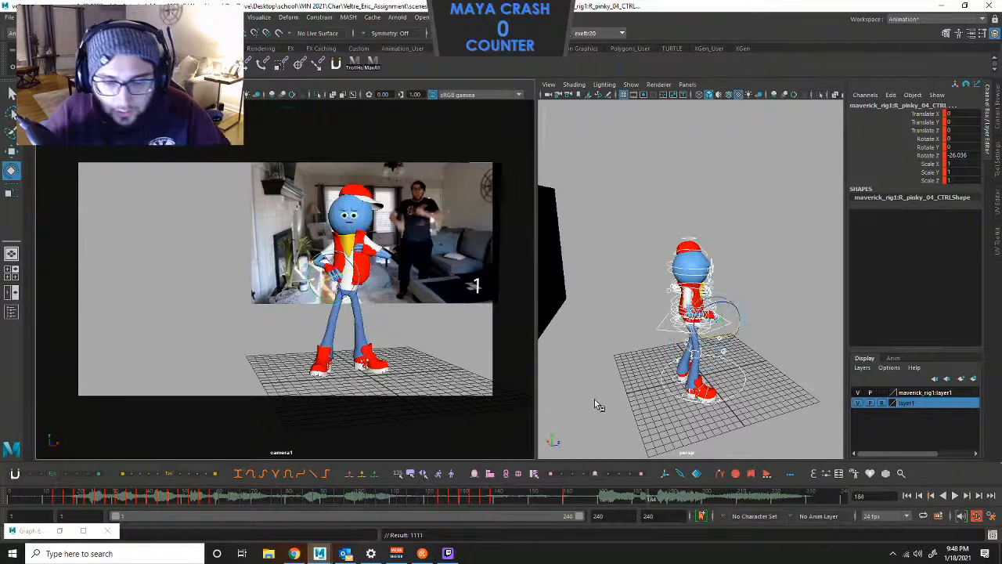
key("comma")
key("period")
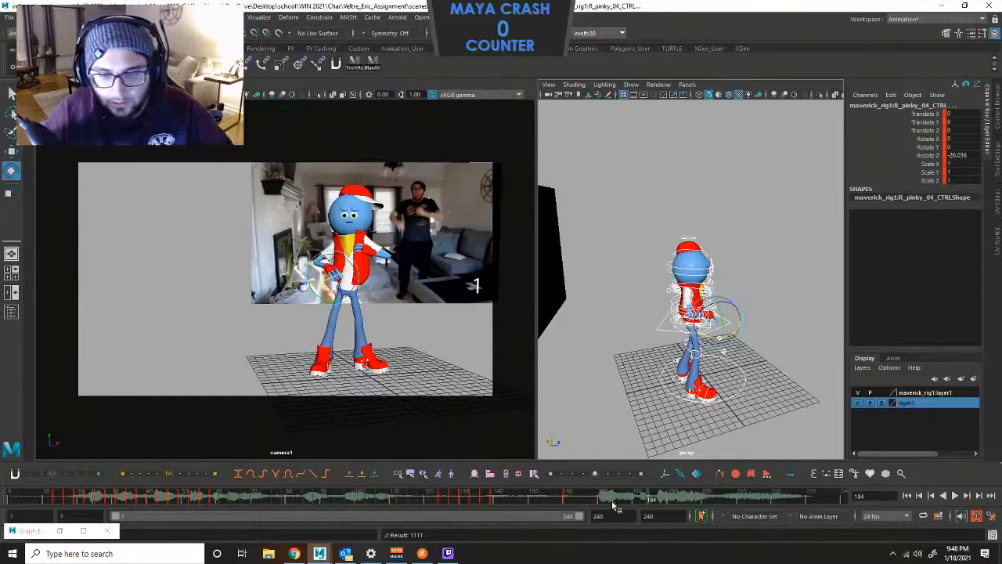
Play and scrub from frame 160 through 193 to check the motion against the video reference and examine the next pose.
left_click(567, 498)
key("alt+v")
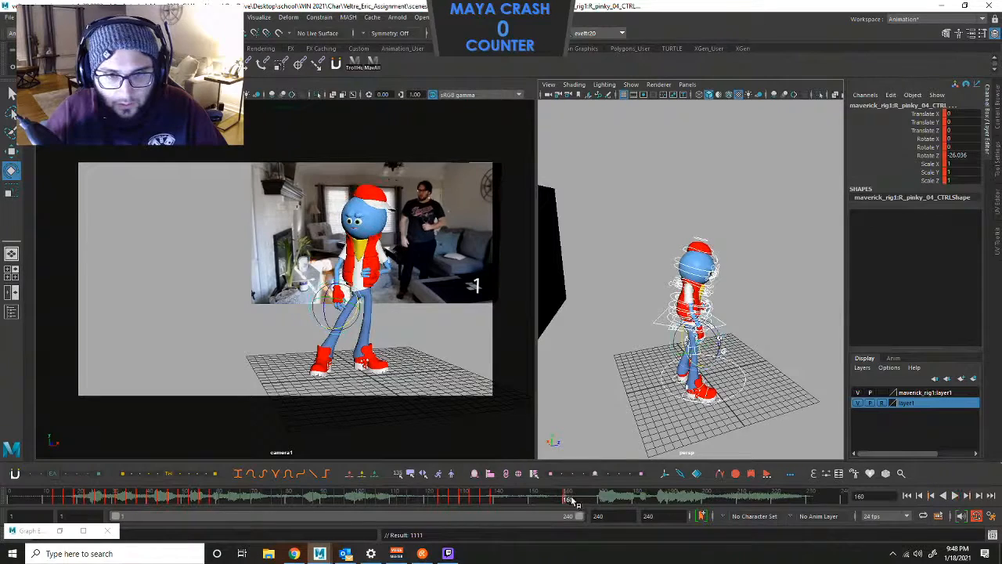
double_click(600, 502)
left_click(600, 501)
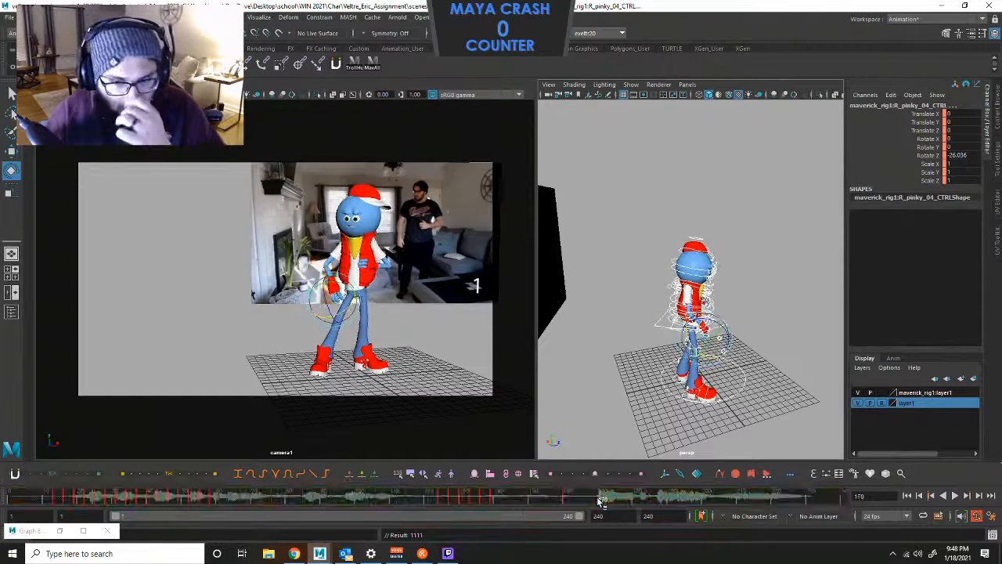
left_click_drag(601, 502, 650, 505)
left_click(600, 502)
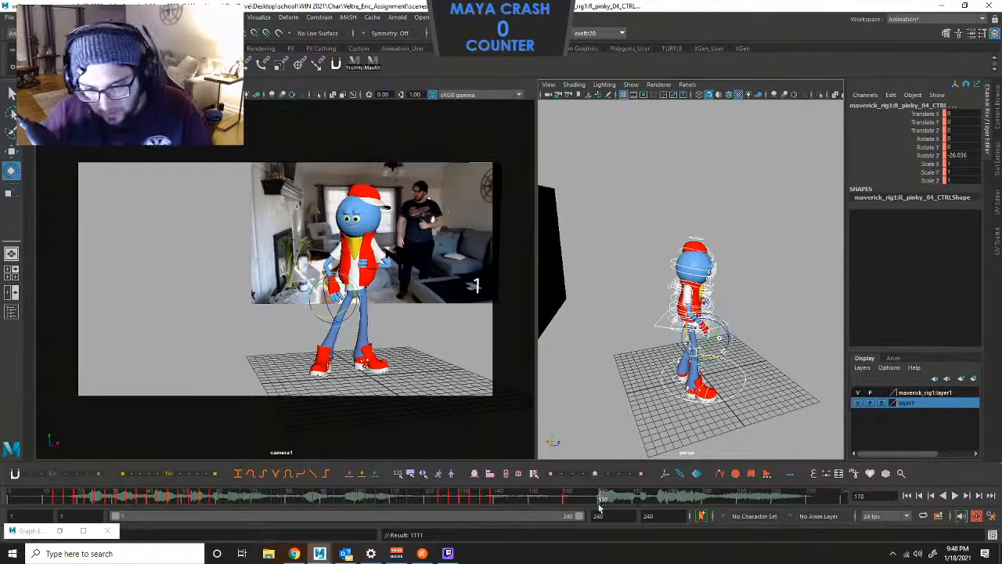
key("alt+v")
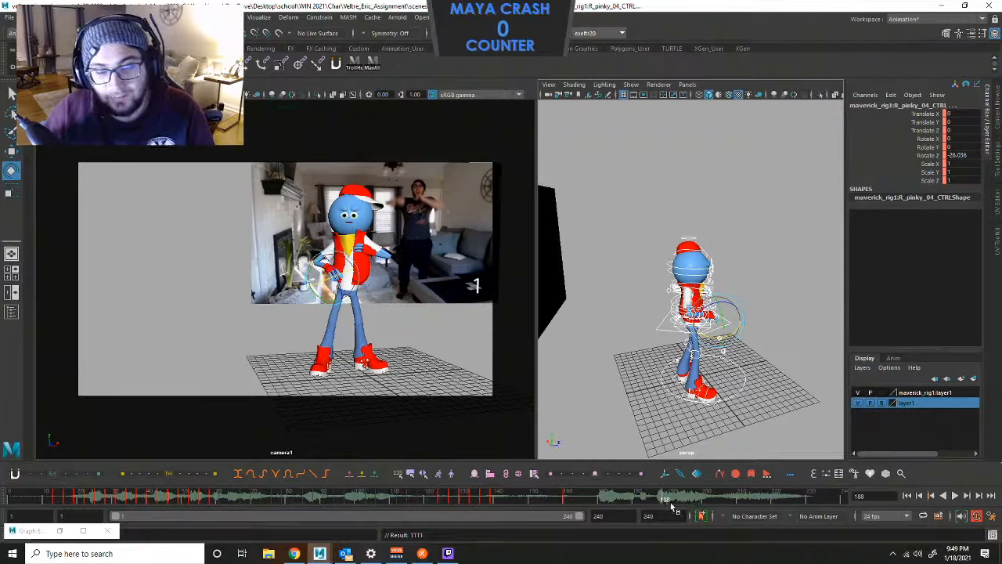
left_click_drag(654, 501, 682, 505)
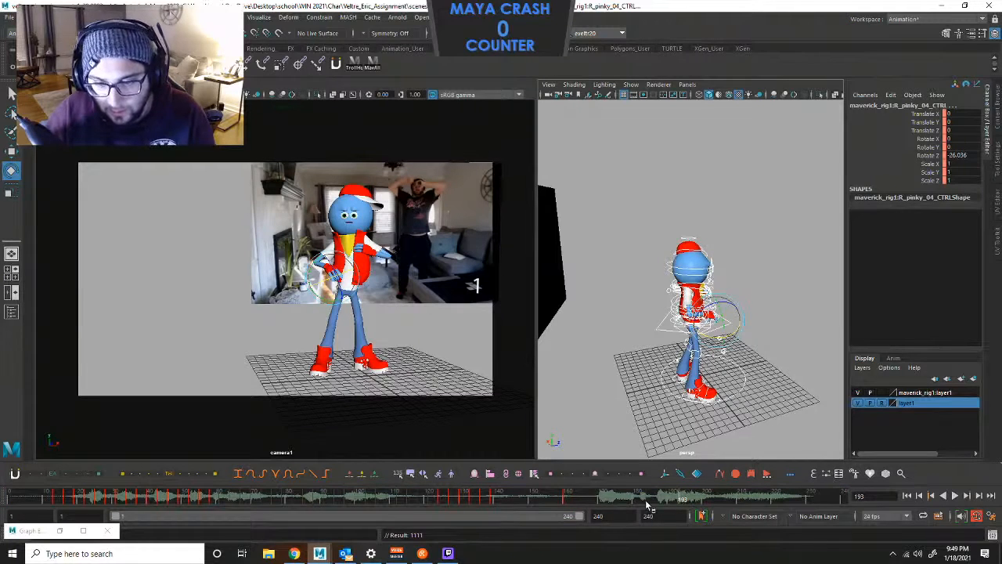
mouse_move(648, 503)
left_mouse_down()
mouse_move(657, 498)
mouse_move(650, 503)
left_mouse_up()
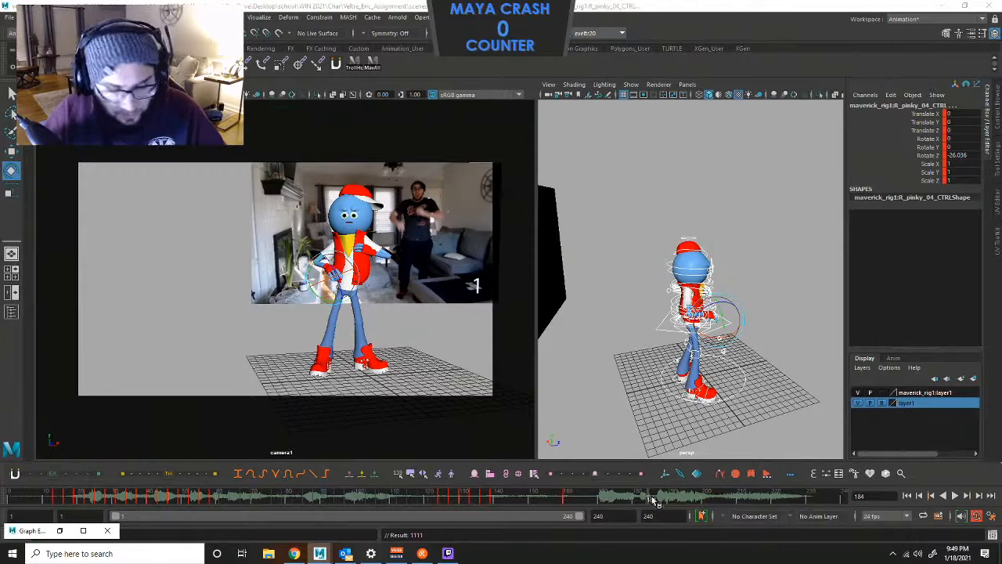
left_click(651, 498)
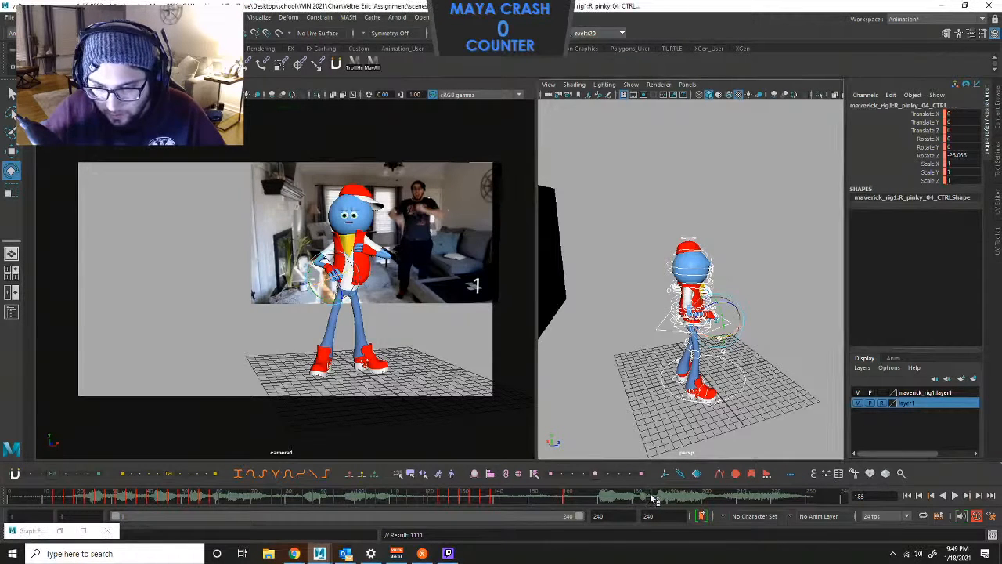
Scrub from frame 185 to 193 and examine the next reference pose and the Maverick character from several angles.
left_click_drag(655, 496, 660, 495)
double_click(661, 496)
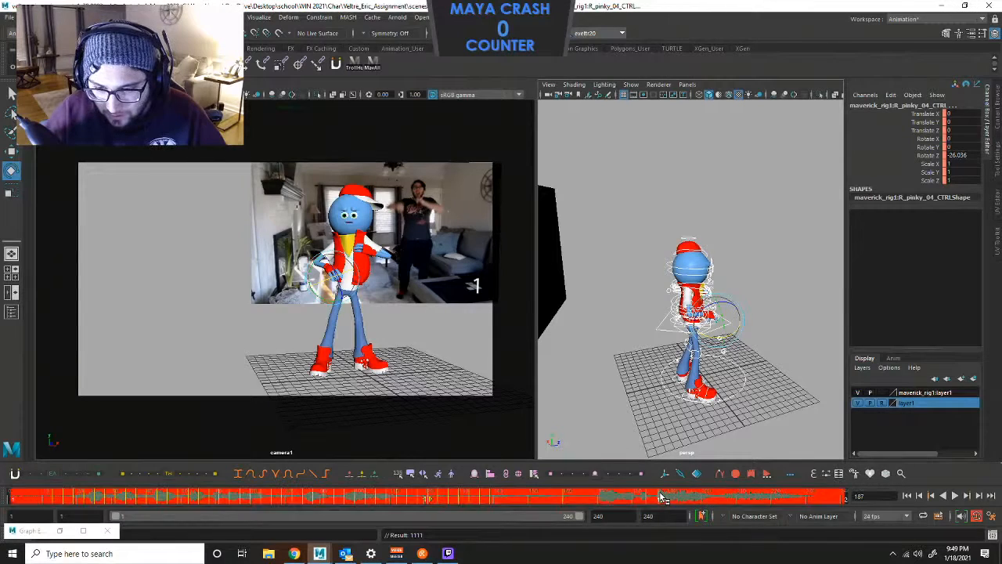
left_click(663, 497)
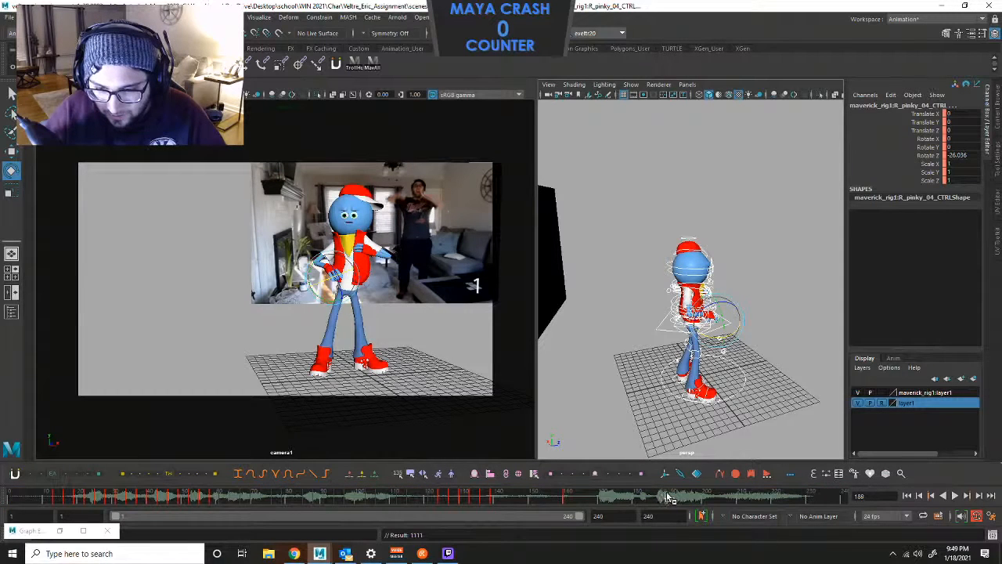
left_click_drag(669, 498, 682, 496)
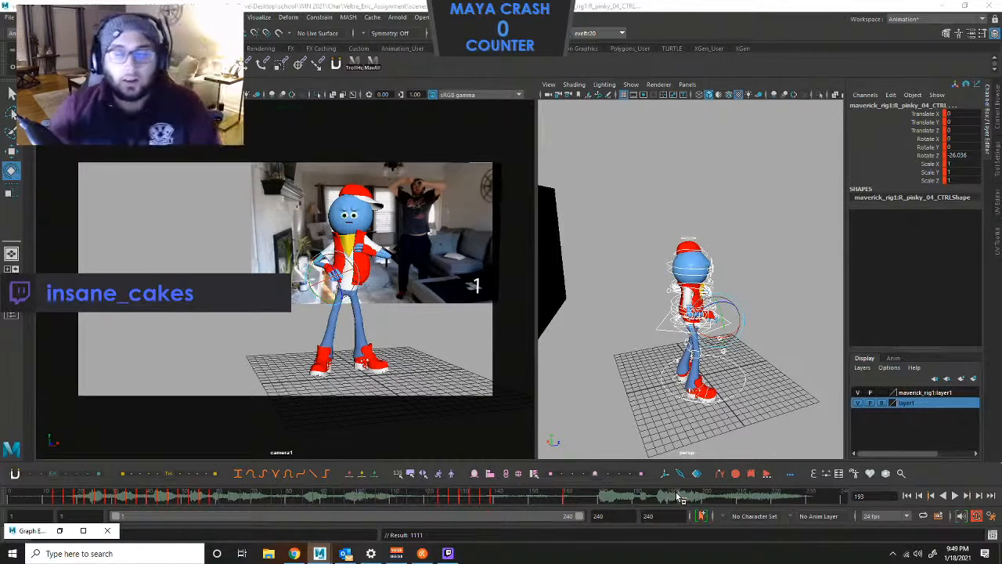
left_click(741, 298)
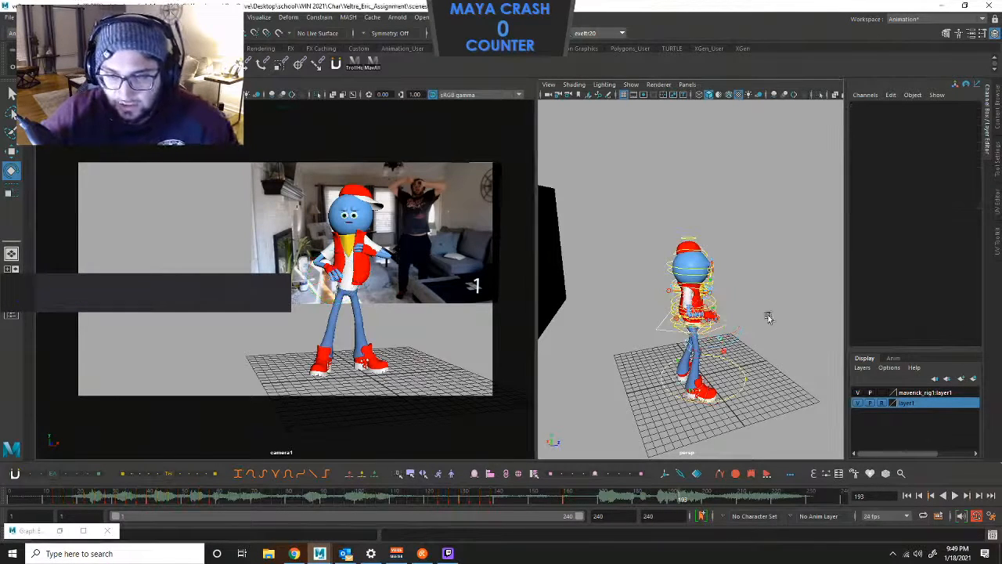
left_click_drag(767, 320, 719, 314, "alt")
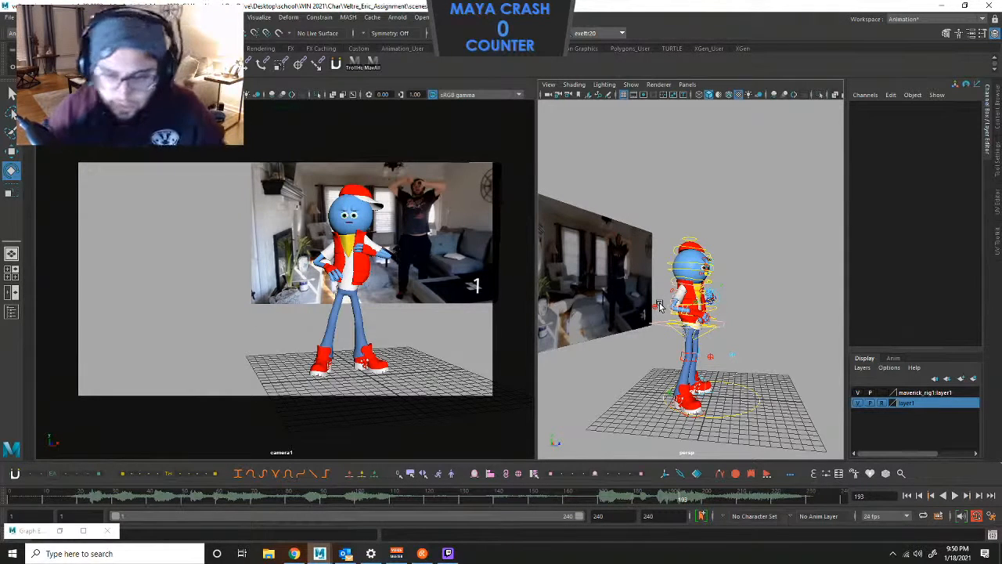
left_click_drag(752, 277, 728, 285, "alt")
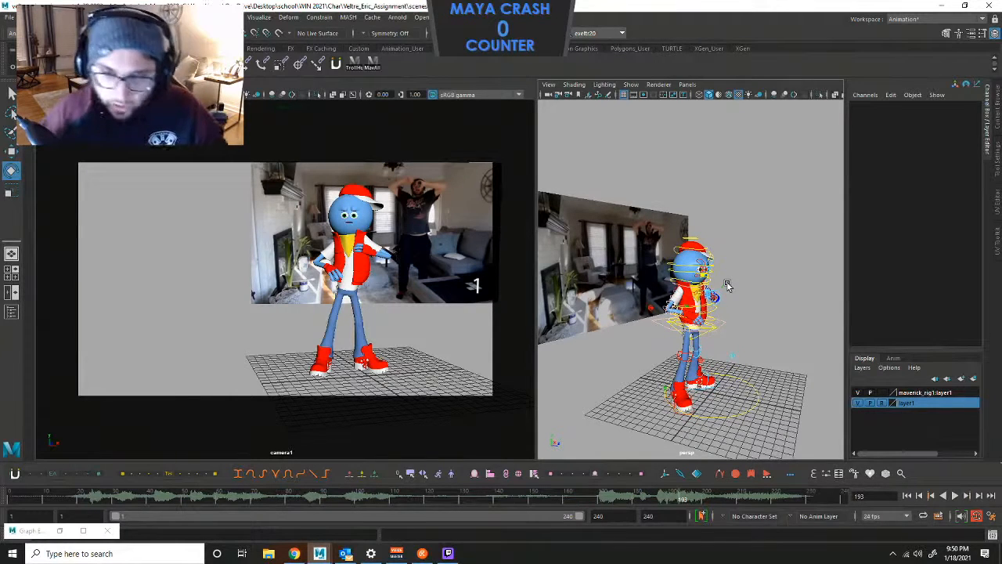
left_click_drag(743, 268, 619, 436, "alt")
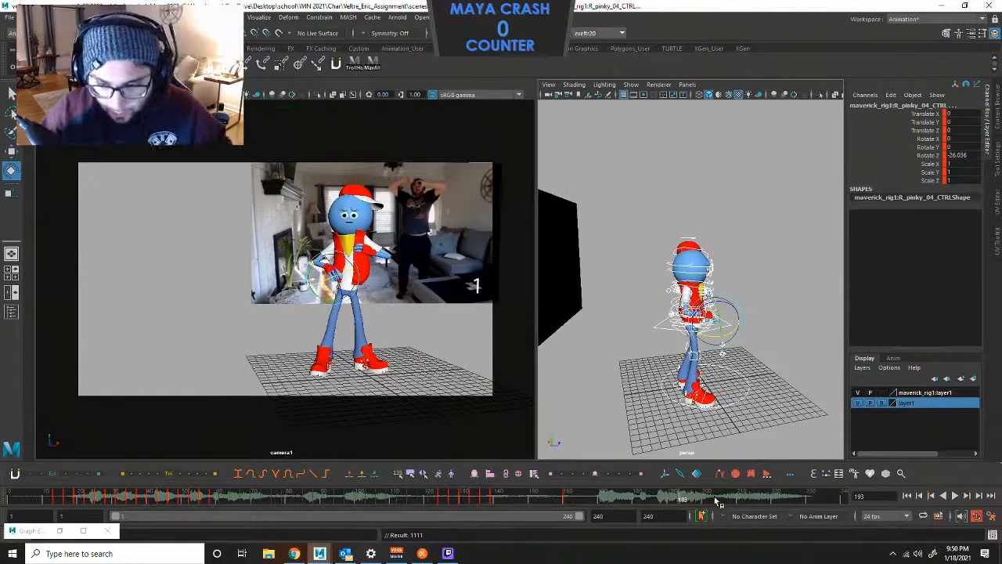
left_click_drag(762, 269, 693, 275, "alt")
left_click(776, 297)
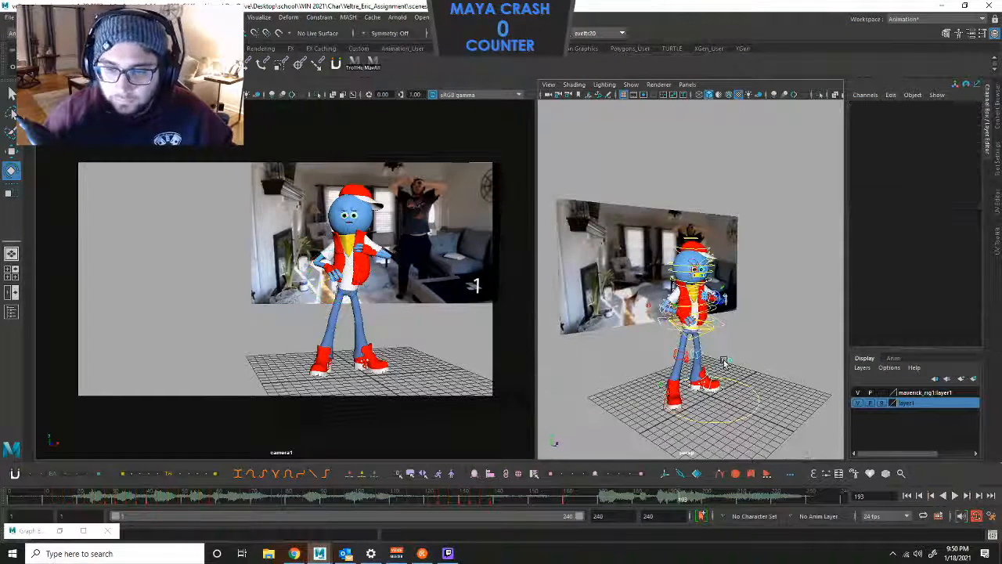
Select the COG control and step back and forth between frames 184 and 193 to compare the hip height in the reference.
left_click(724, 325)
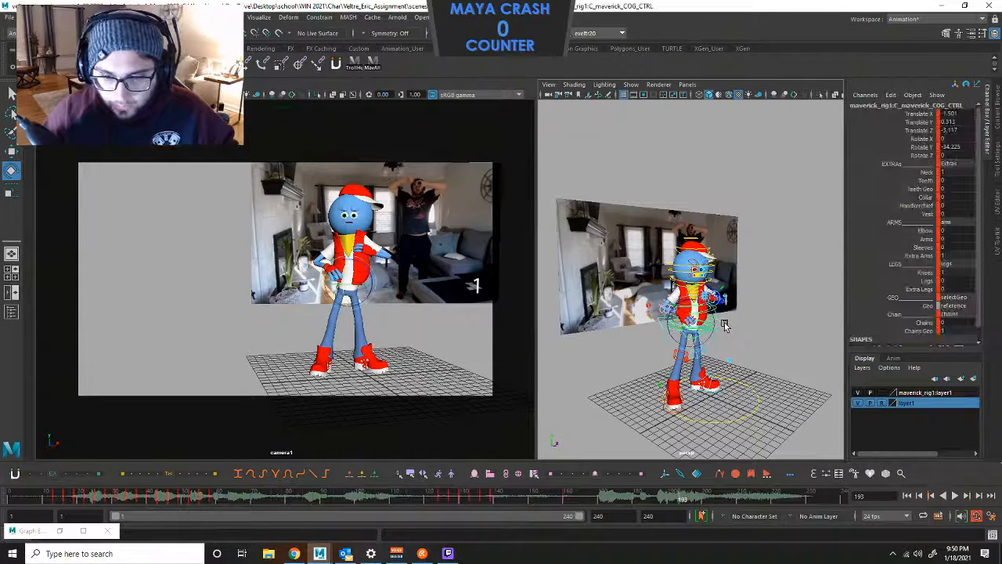
key("alt+comma")
key("alt+comma")
key("alt+comma")
key("alt+comma")
key("alt+comma")
key("alt+comma")
key("alt+comma")
key("alt+comma")
key("alt+comma")
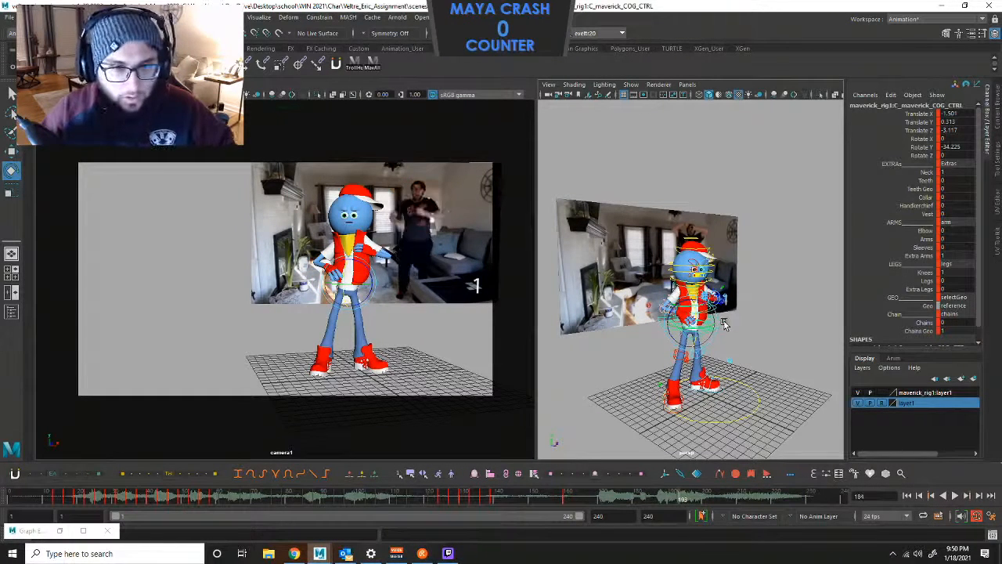
key("alt+period")
key("alt+period")
key("alt+period")
key("alt+period")
key("alt+period")
key("alt+period")
key("alt+period")
key("alt+period")
key("alt+period")
key("alt+comma")
key("alt+comma")
key("alt+comma")
key("alt+comma")
key("alt+comma")
key("alt+comma")
key("alt+comma")
key("alt+comma")
key("alt+comma")
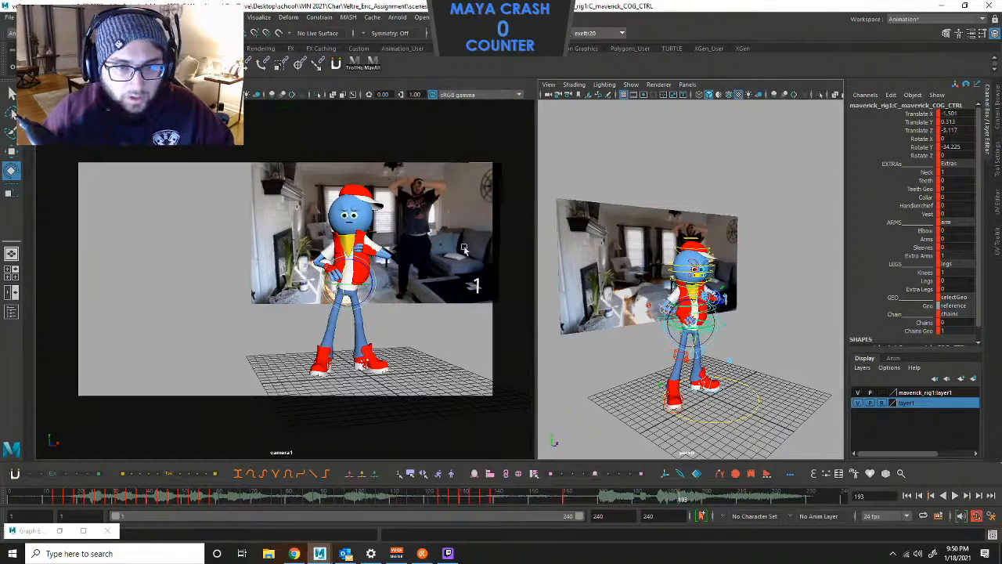
Move the COG control up and forward at frame 193 to Translate Y 1.17 and Translate Z about -2.41, and key it.
left_click_drag(746, 344, 783, 349, "alt")
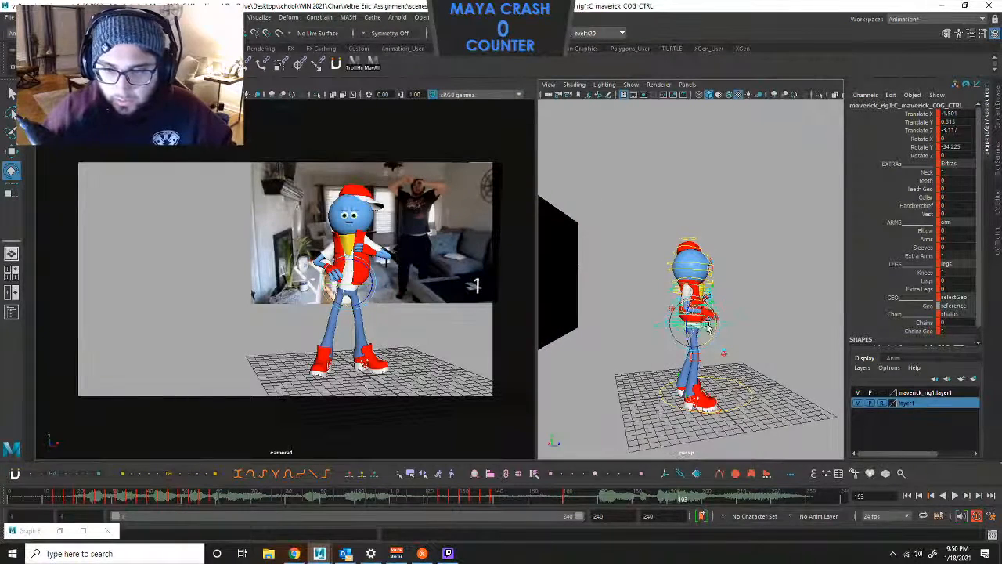
key("w")
left_click_drag(686, 310, 719, 317)
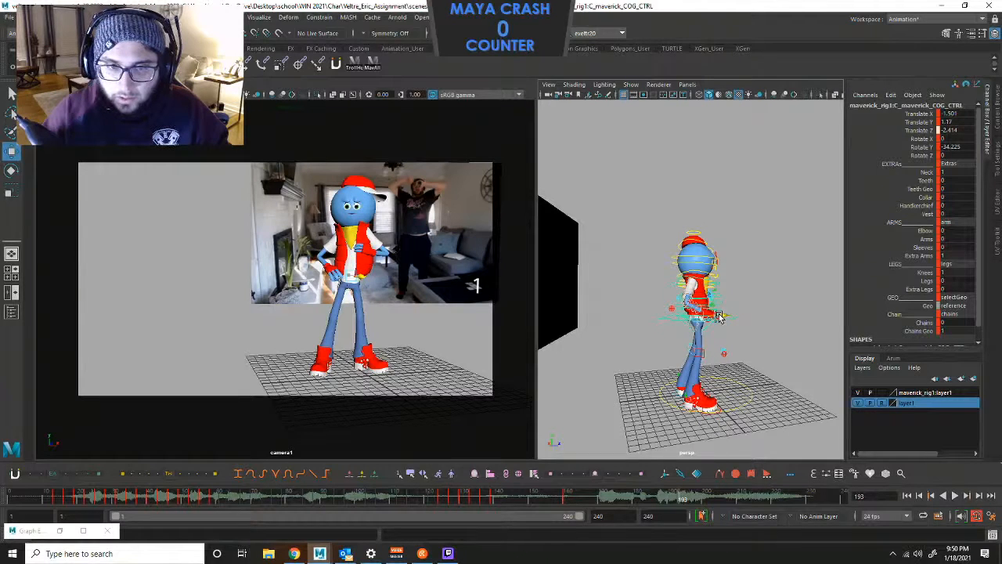
key("s")
Flip through the COG's keyed poses at frames 184 and 193 to examine the body's rise against the reference.
key("period")
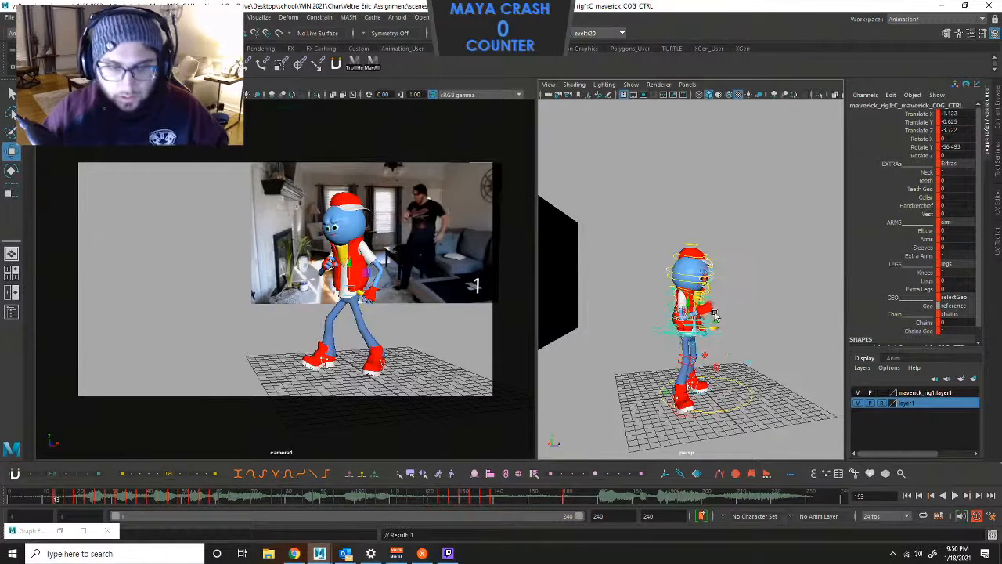
key("period")
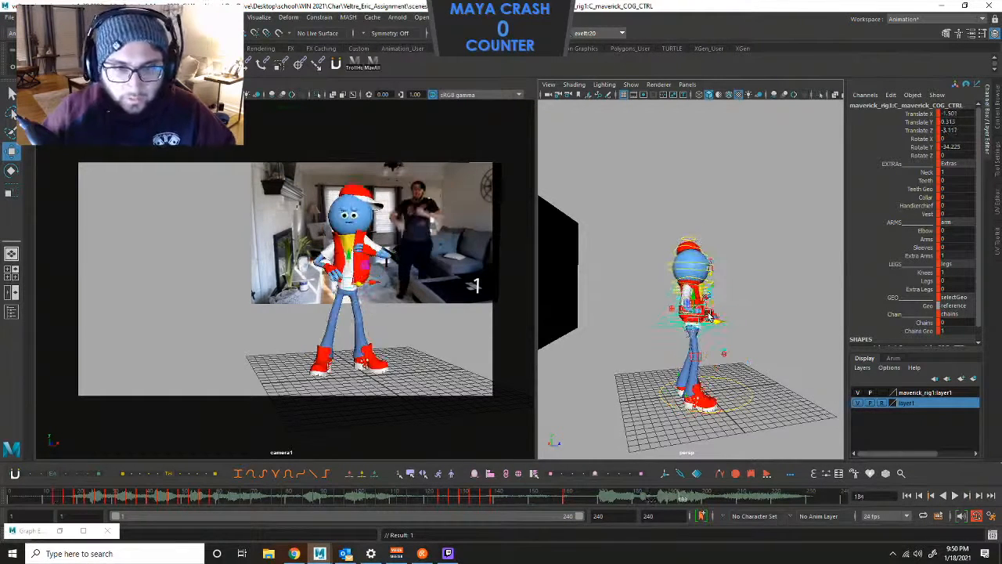
key("period")
key("period")
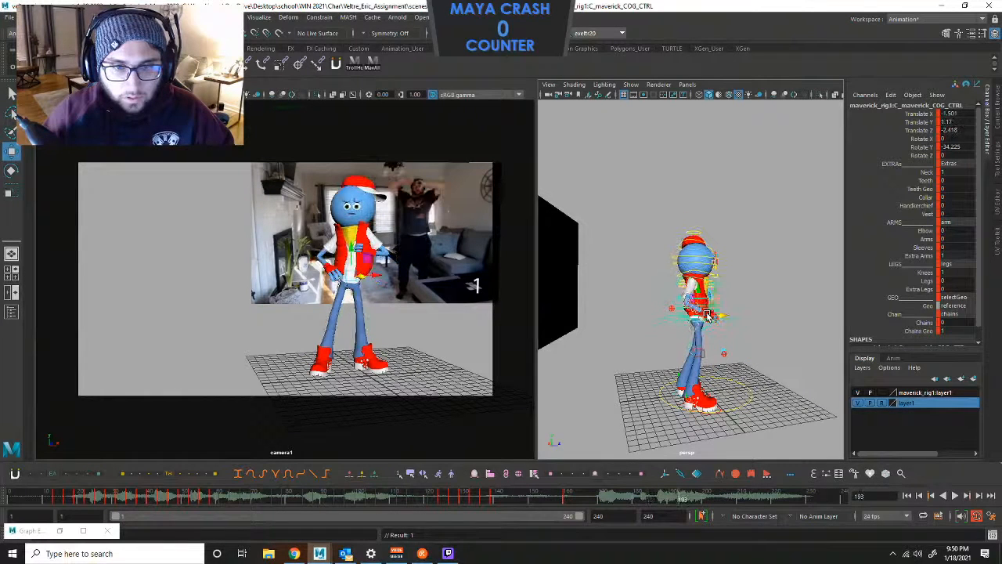
key("period")
key("period")
key("period")
key("period")
key("period")
key("period")
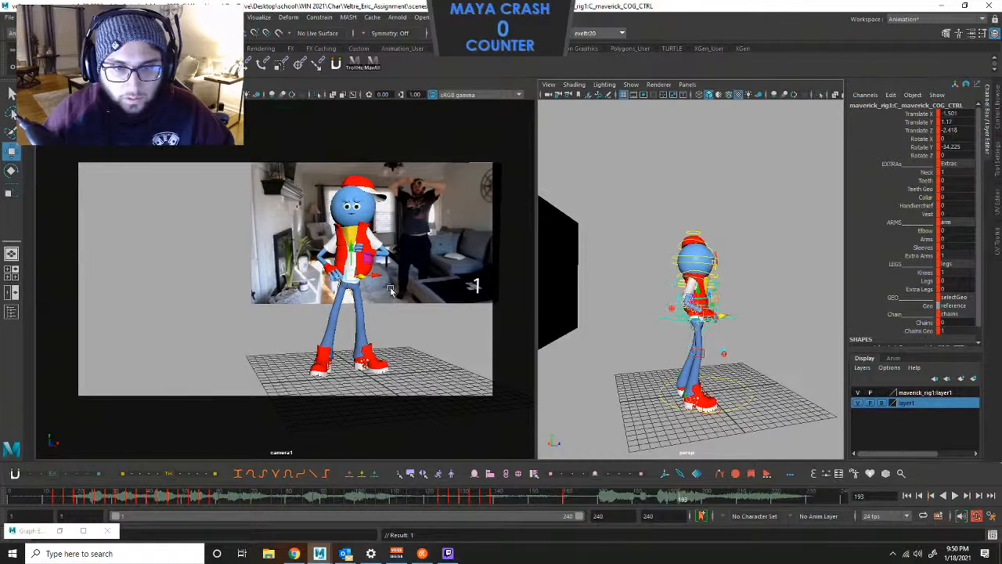
Shift the COG sideways at frame 193 to Translate X about -1.95, checking the weight shift against frame 184.
left_click_drag(371, 275, 374, 276)
key("comma")
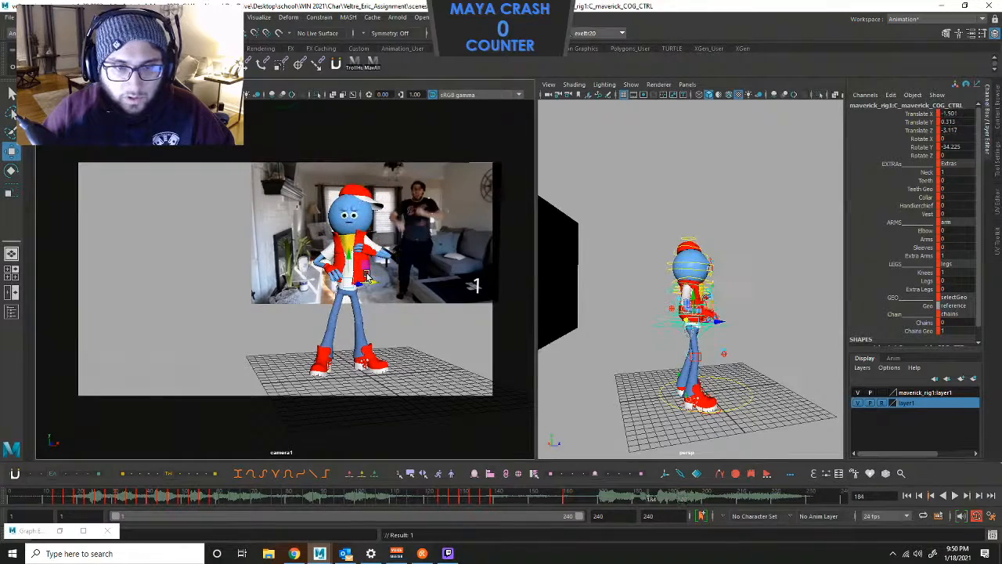
key("period")
key("comma")
key("period")
key("comma")
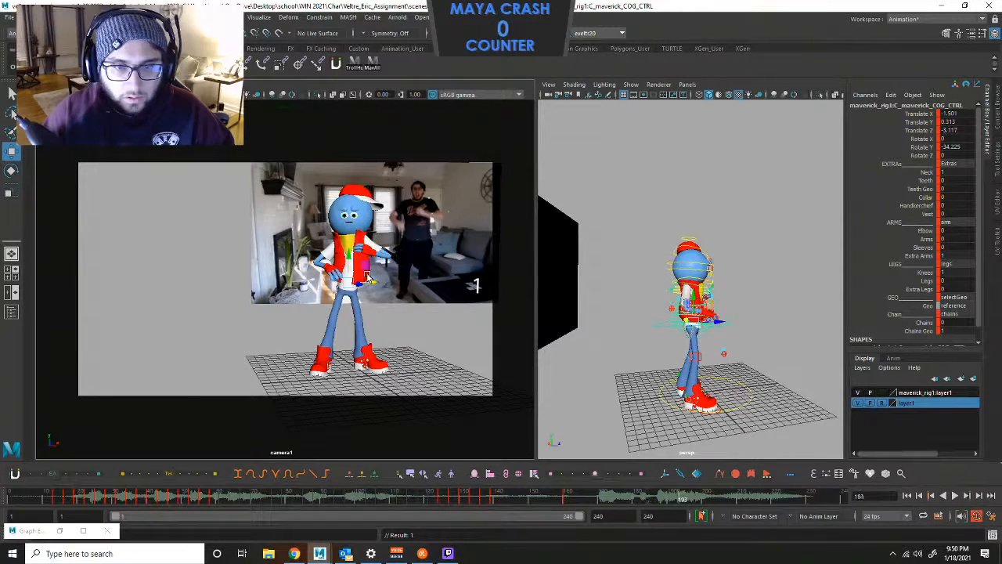
key("period")
Compare the body at frames 184 and 193 from the side and lower the COG at frame 193 to Translate Y about 0.923.
scroll(758, 295, "up", 5)
middle_click_drag(761, 296, 716, 241, "alt")
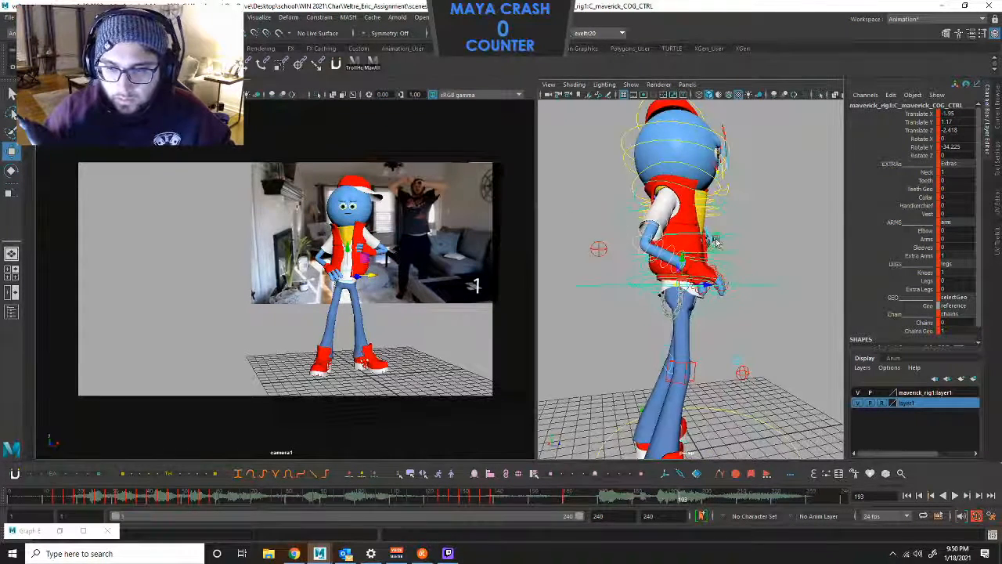
key("comma")
key("period")
key("comma")
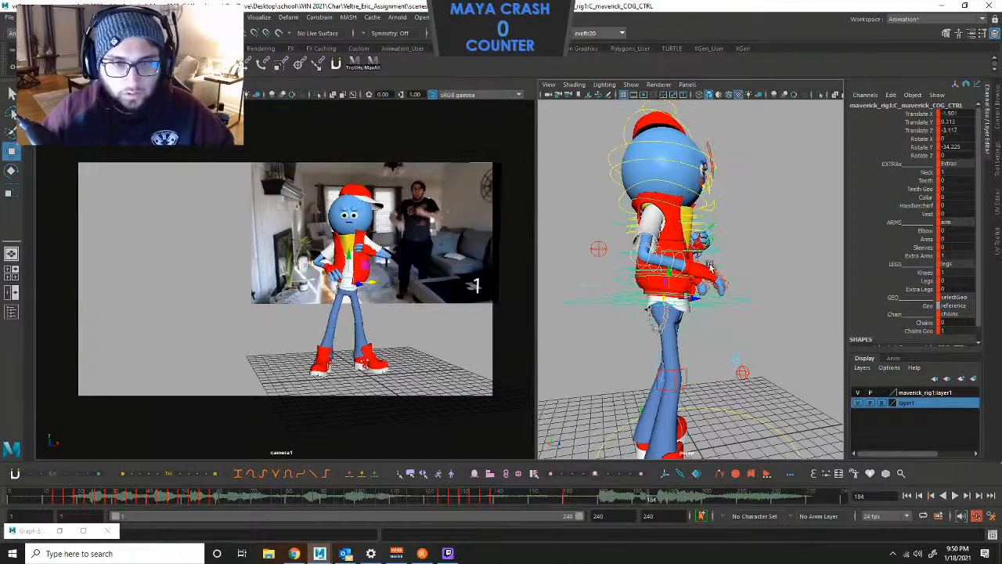
key("period")
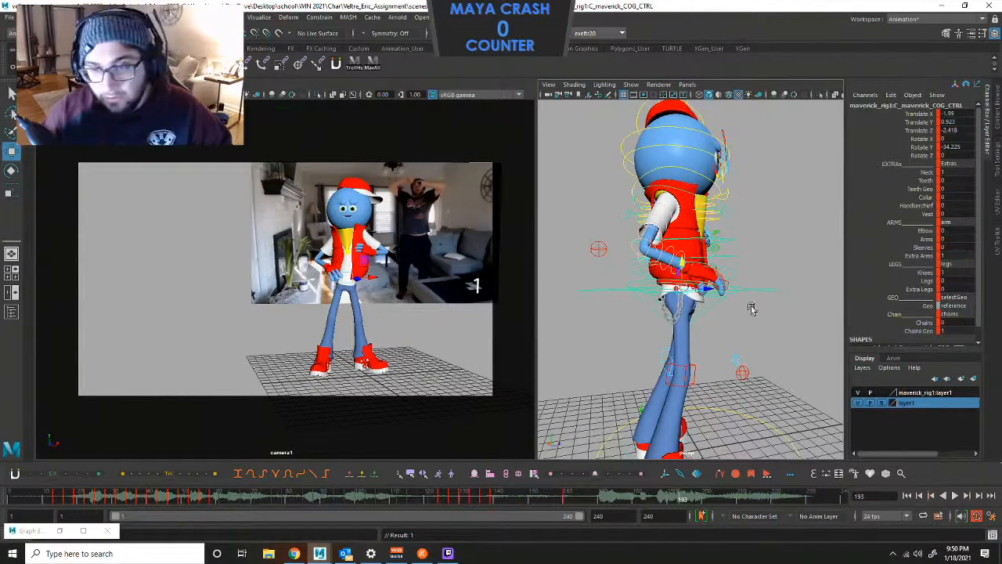
Raise and rotate the right wrist IK control to the forehead at frame 193, at Translate X about -3.14, Y 3.91 and Z -0.39.
left_click_drag(759, 270, 686, 151, "alt")
left_click(646, 298)
key("e")
key("w")
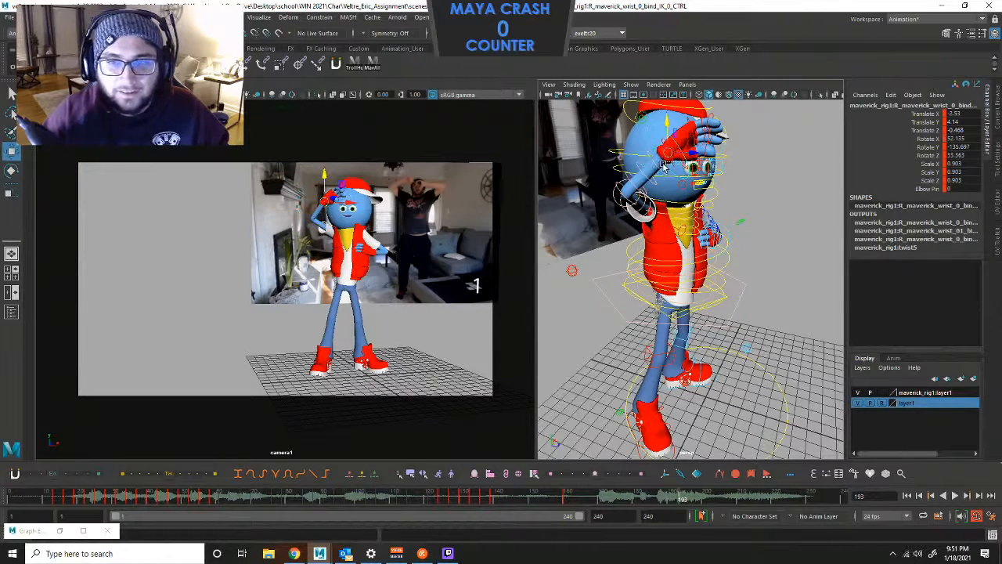
key("ctrl+z")
left_click_drag(700, 173, 684, 182, "alt")
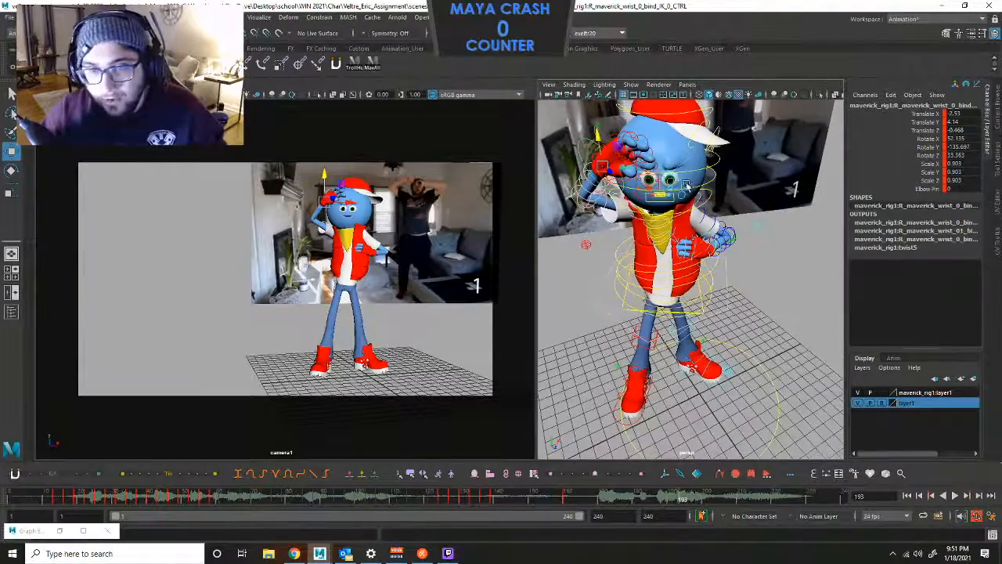
left_click_drag(624, 163, 639, 166)
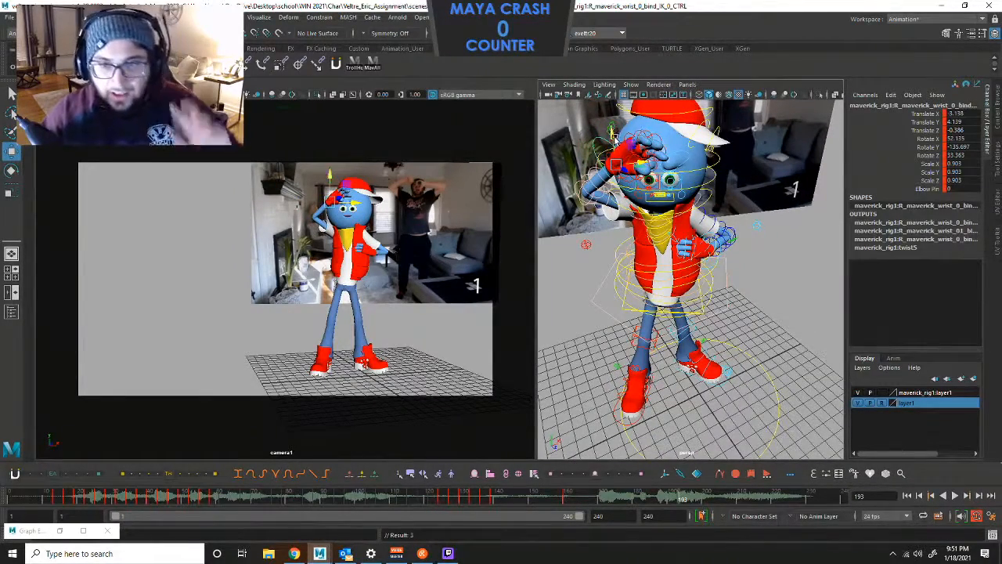
left_click_drag(612, 132, 613, 138)
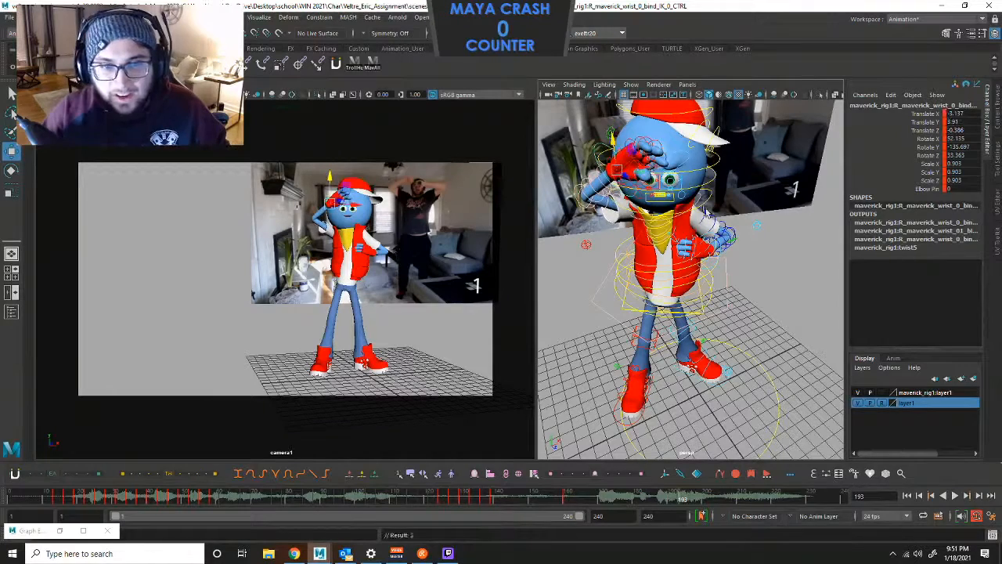
left_click(711, 267)
left_click(749, 255)
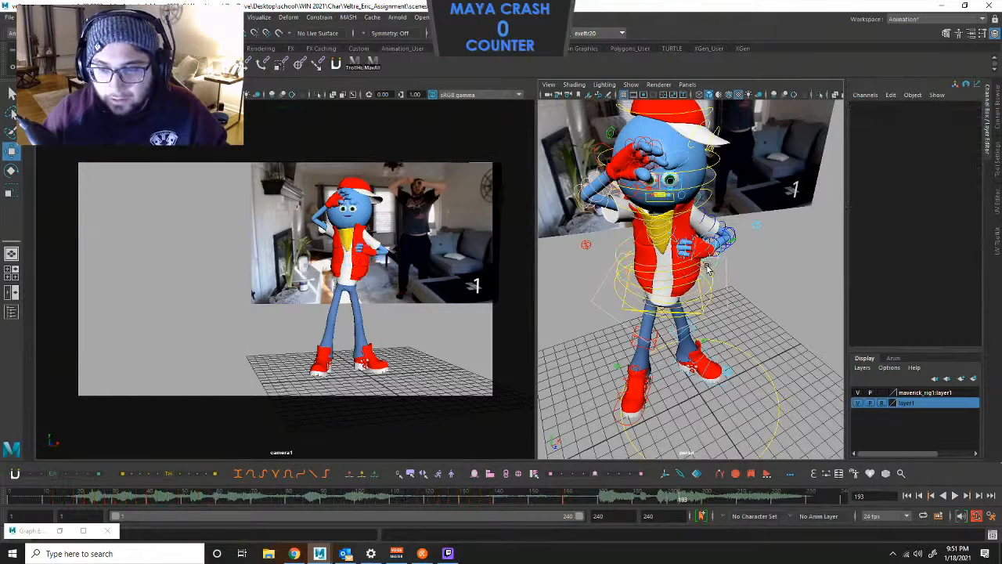
left_click(710, 269)
left_click_drag(666, 231, 666, 190)
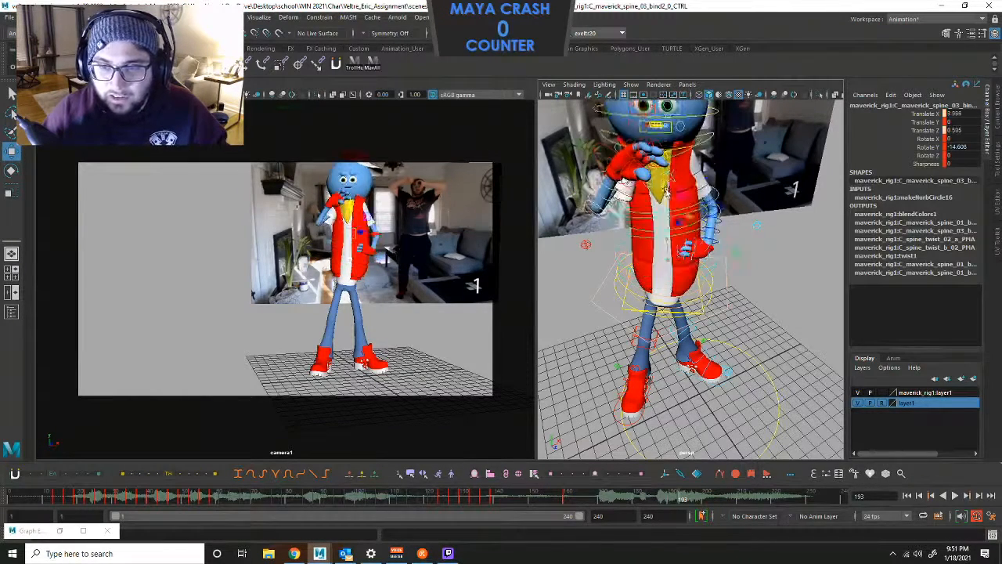
key("ctrl+z")
key("ctrl+z")
Raise and rotate the left wrist IK control so the left hand also rests against the head at frame 193.
left_click(714, 263)
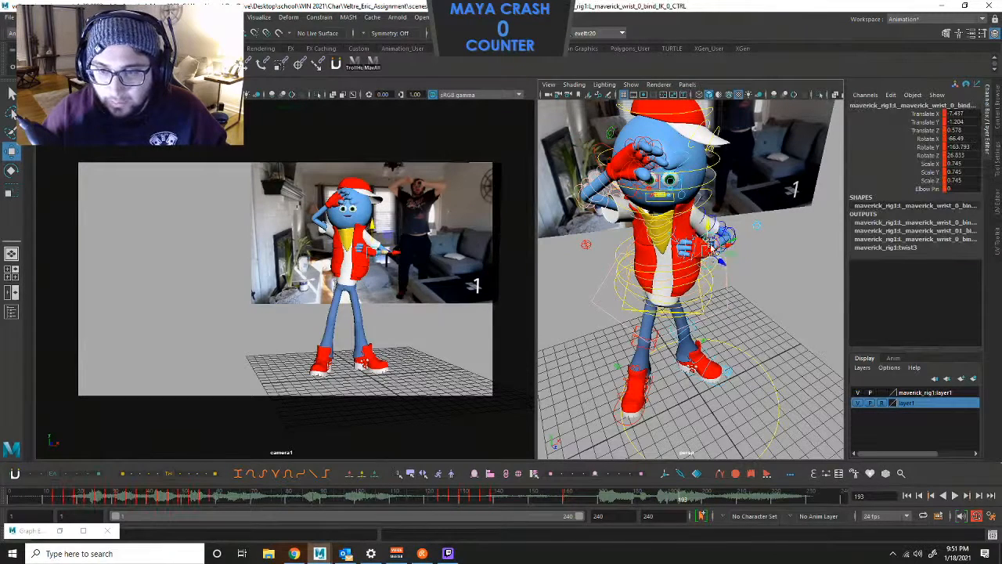
left_click_drag(708, 226, 688, 152)
key("e")
key("w")
left_click_drag(700, 188, 761, 170, "alt")
Set Rotate X, Y and Z to 0 on the control around the character's waist at frame 193.
mouse_move(727, 294)
left_mouse_down("alt")
mouse_move(706, 297)
mouse_move(724, 302)
mouse_move(716, 307)
left_mouse_up("alt")
left_click(712, 298)
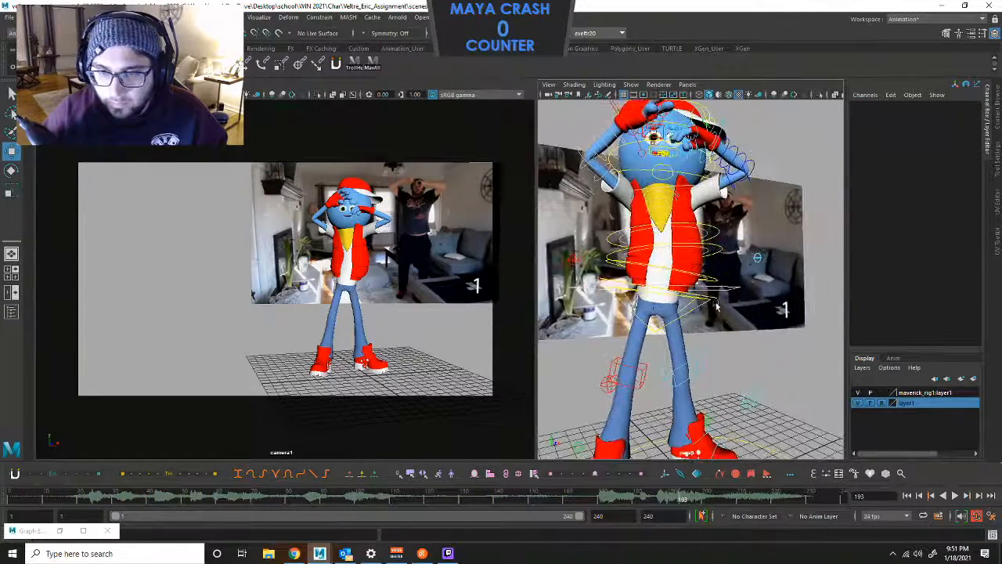
left_click(711, 304)
left_click_drag(956, 138, 959, 155)
type("0")
key("Return")
Straighten the upper torso by setting the spine 04 control's rotations to 0, and check the spine 02 control's rotations.
left_click(719, 207)
left_click_drag(717, 215, 707, 244)
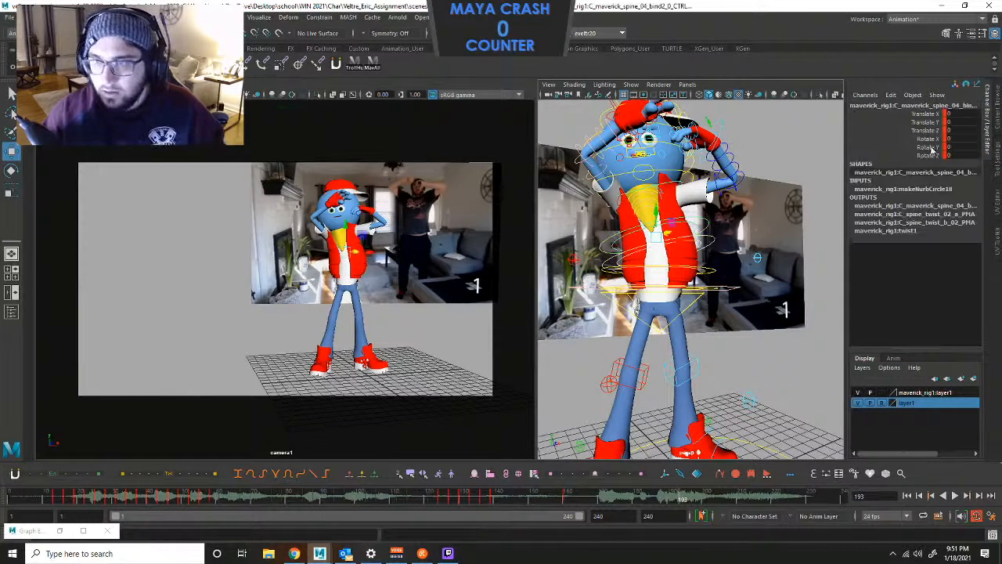
left_click_drag(964, 138, 964, 155)
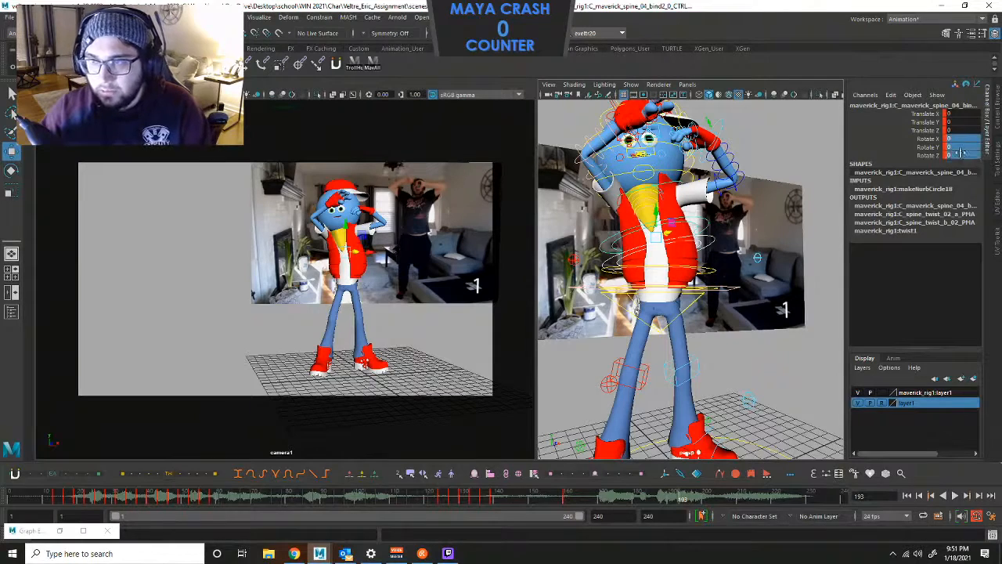
type("0")
key("Return")
left_click(731, 264)
left_click_drag(706, 265, 713, 271)
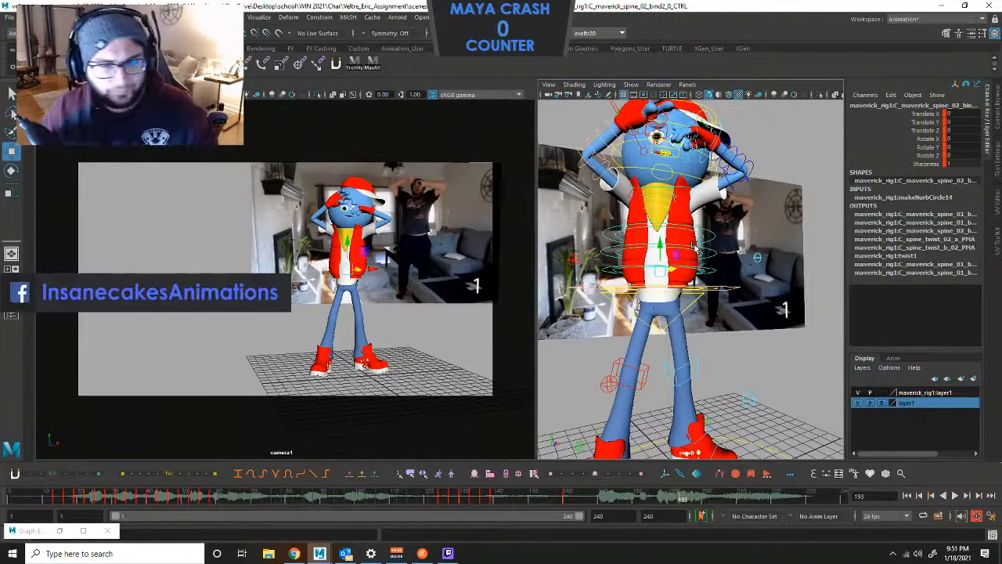
left_click(750, 240)
Select the COG control and flip between frames 184 and 193 to compare the hands-on-head pose with the previous one.
mouse_move(698, 284)
left_mouse_down("alt")
mouse_move(729, 312)
mouse_move(735, 300)
mouse_move(688, 288)
left_mouse_up("alt")
left_click(704, 294)
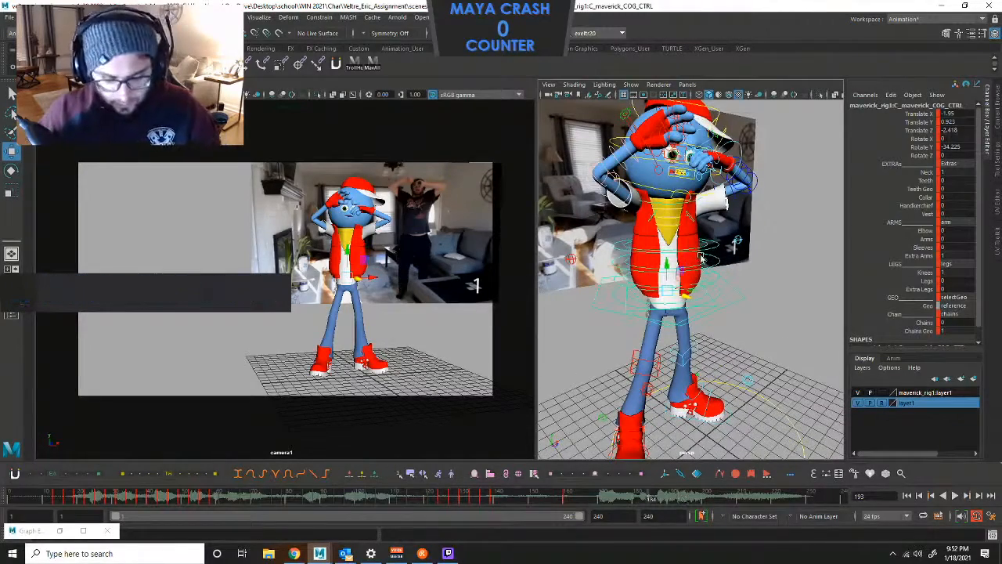
key("comma")
key("period")
key("comma")
key("period")
key("comma")
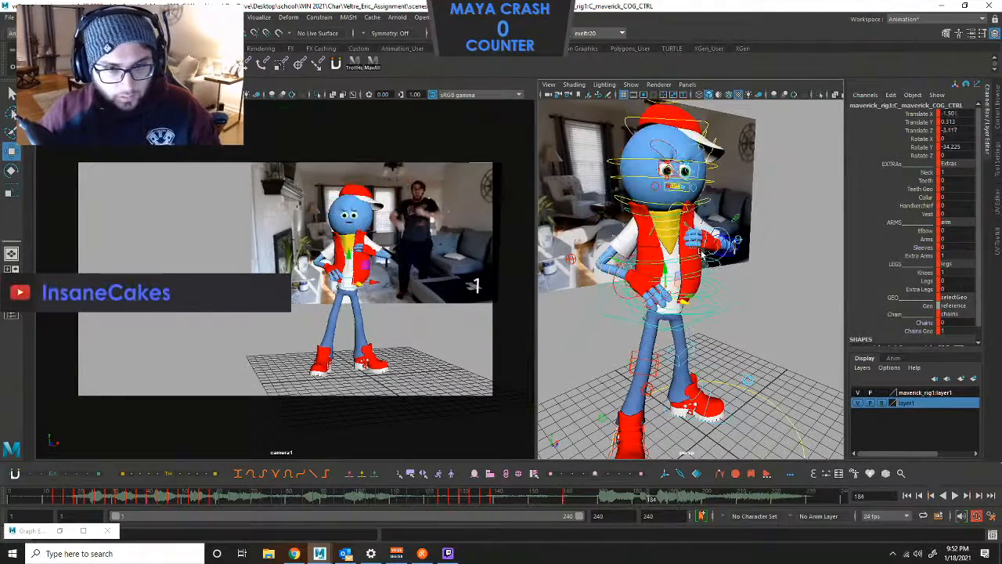
Reselect the COG control from a new viewing angle and compare the body's height between frames 184 and 193.
key("period")
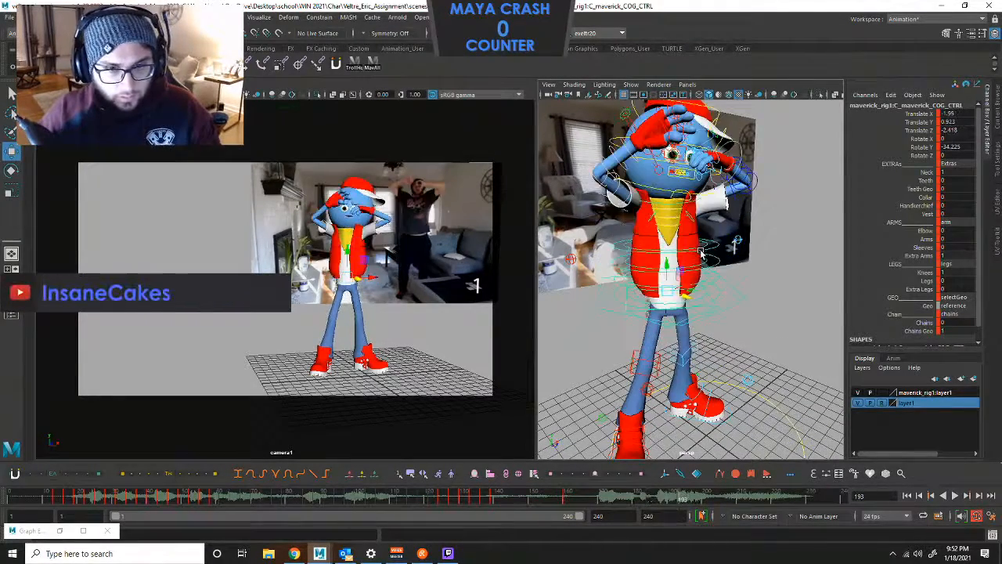
left_click(765, 230)
left_click_drag(765, 230, 707, 240, "alt")
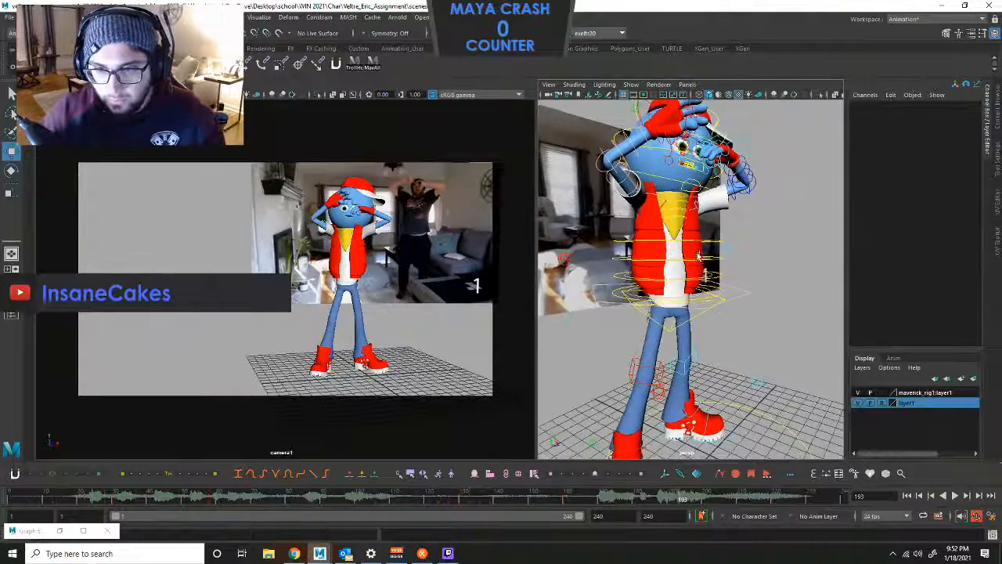
left_click(737, 293)
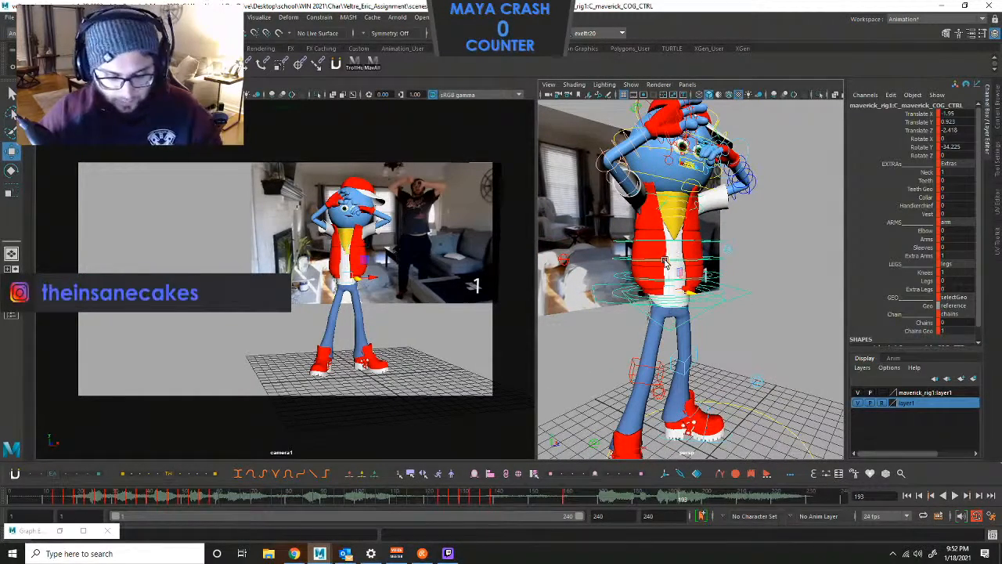
key("comma")
key("period")
key("comma")
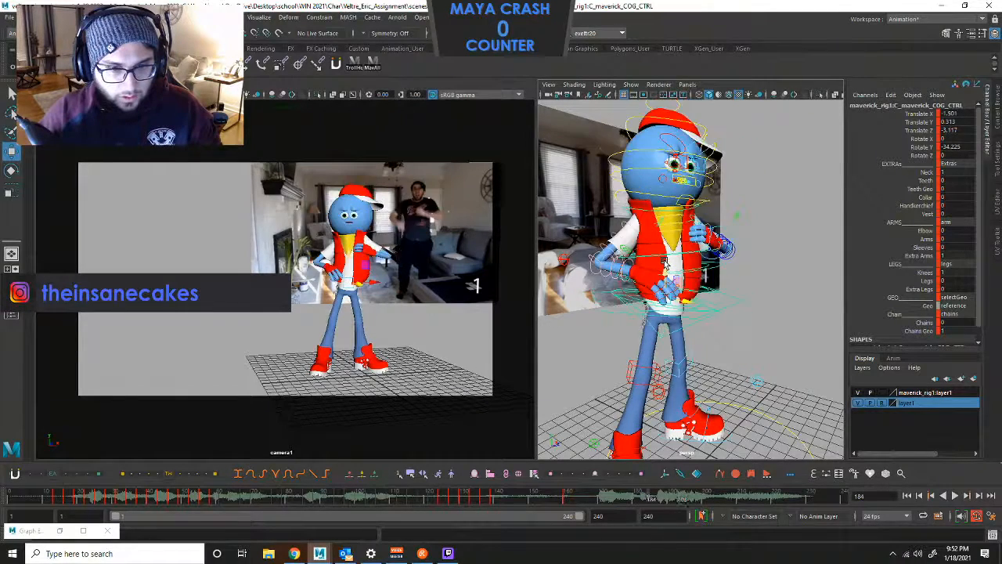
key("period")
Lower the COG control at frame 193 to a Translate Y of about 0.8, checking the height against frame 184.
left_click_drag(347, 252, 348, 256)
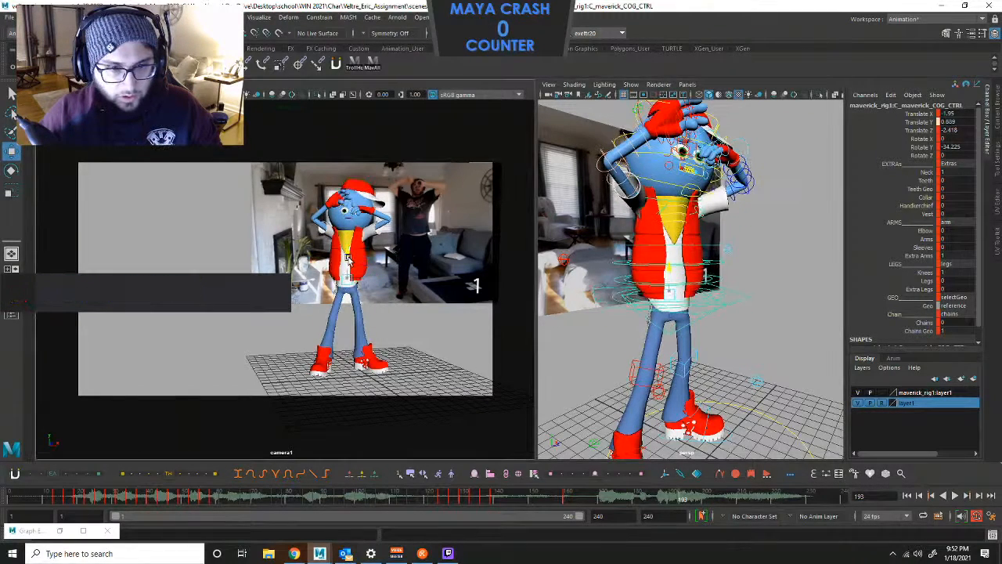
key("comma")
key("period")
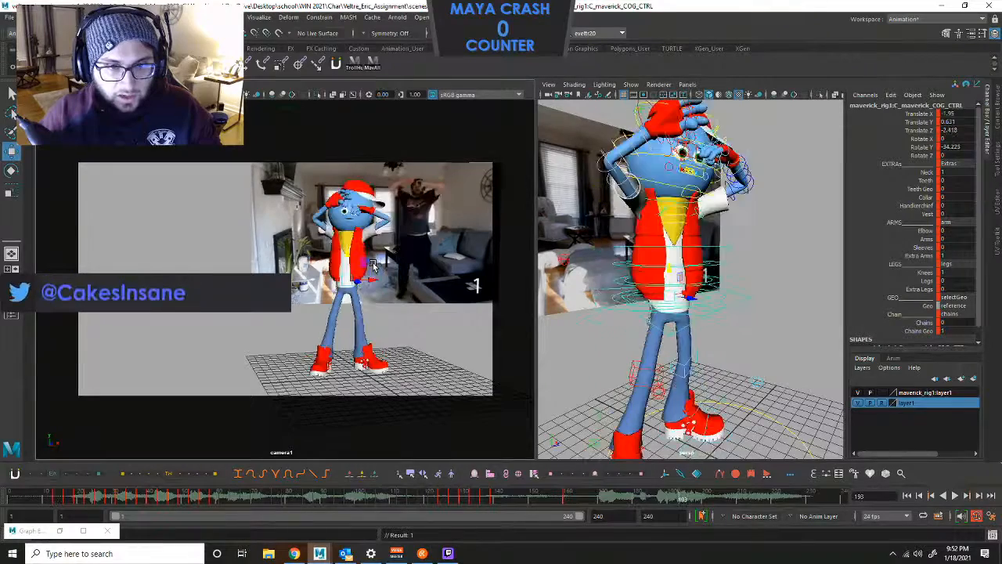
key("comma")
key("period")
key("comma")
key("period")
key("comma")
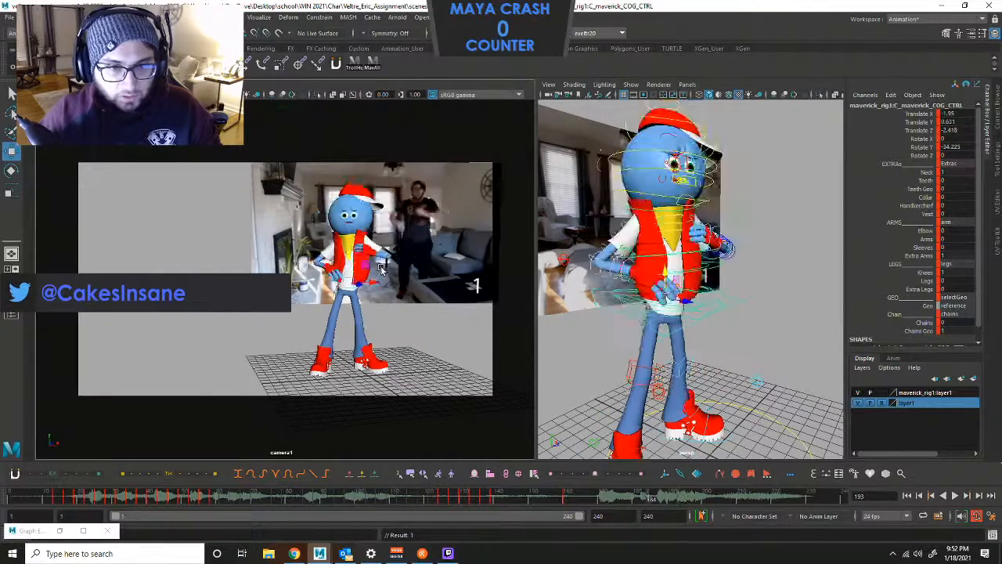
key("period")
key("comma")
key("period")
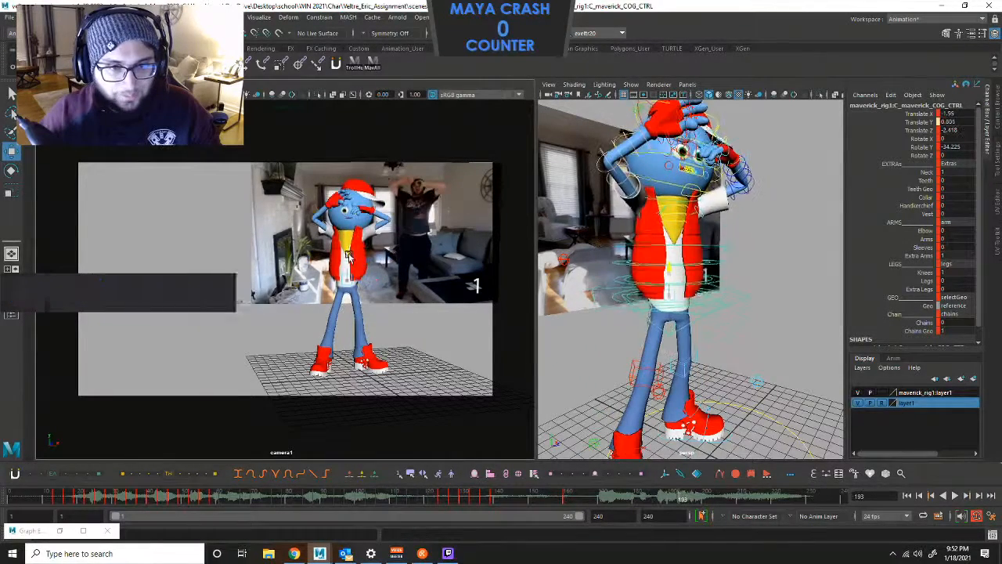
key("comma")
key("period")
key("comma")
key("period")
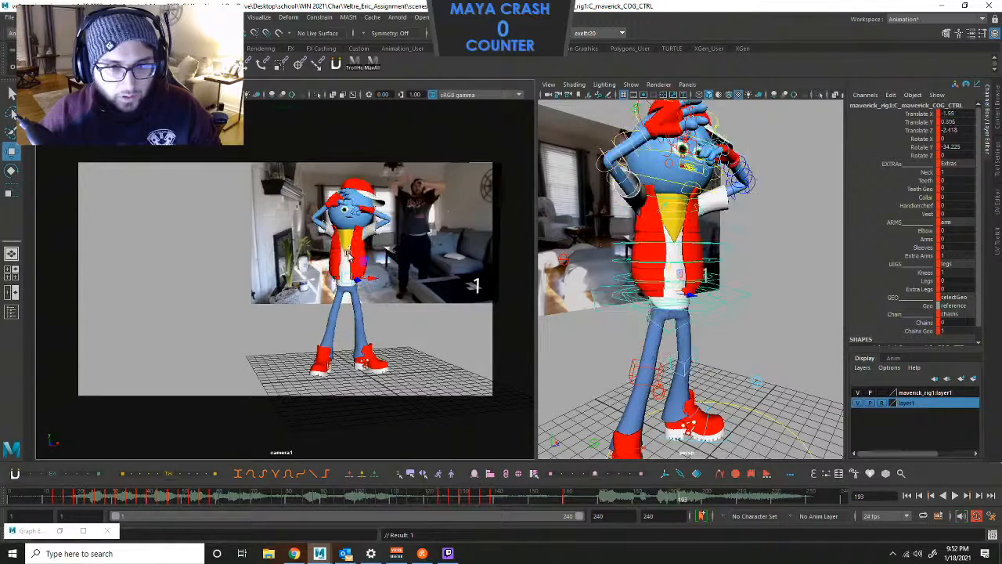
Rotate the pelvis control to about -4.7 in Y at frame 193 and compare the hips with frame 184.
left_click(723, 280)
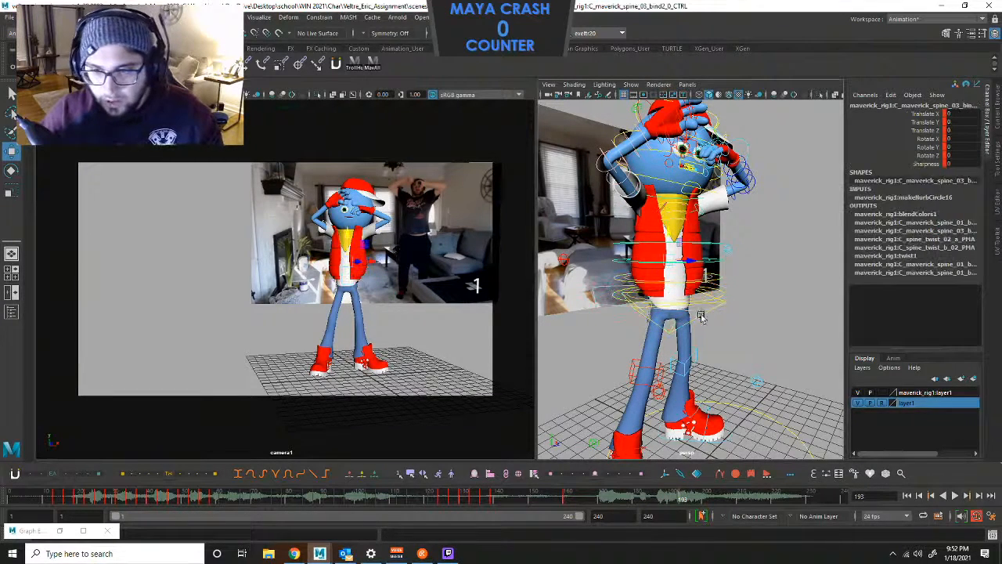
left_click(699, 308)
key("e")
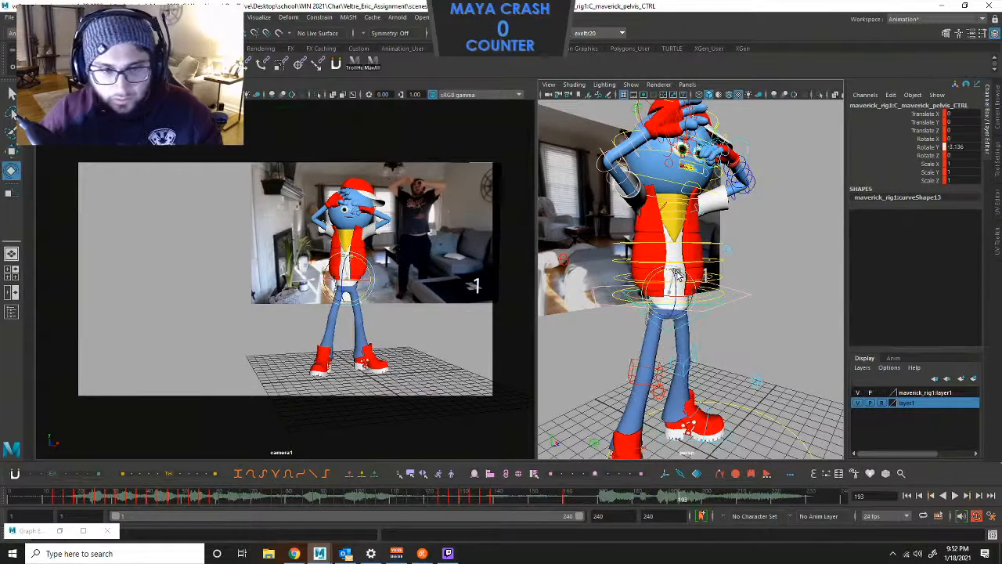
left_click_drag(678, 274, 679, 274)
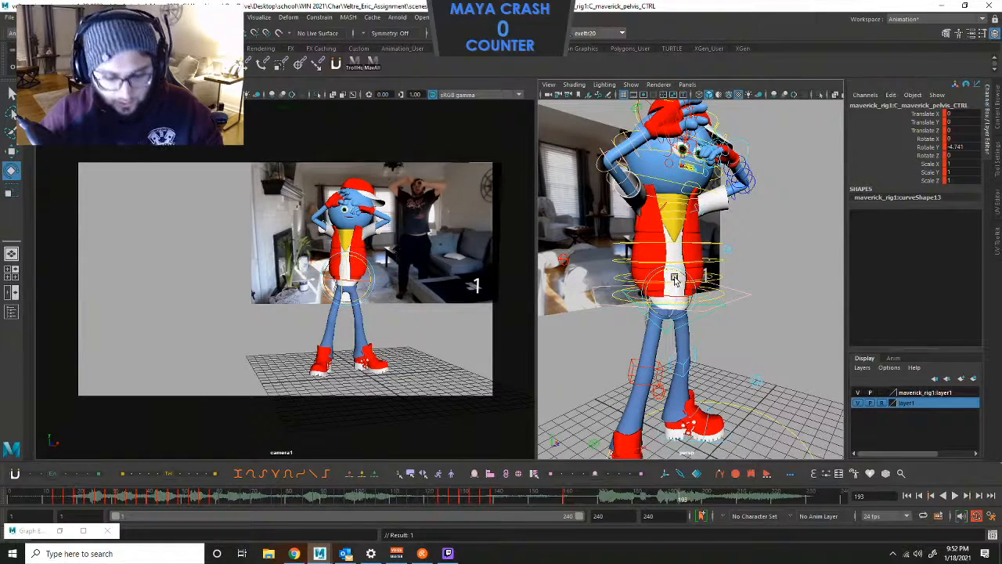
key("comma")
key("period")
key("comma")
key("period")
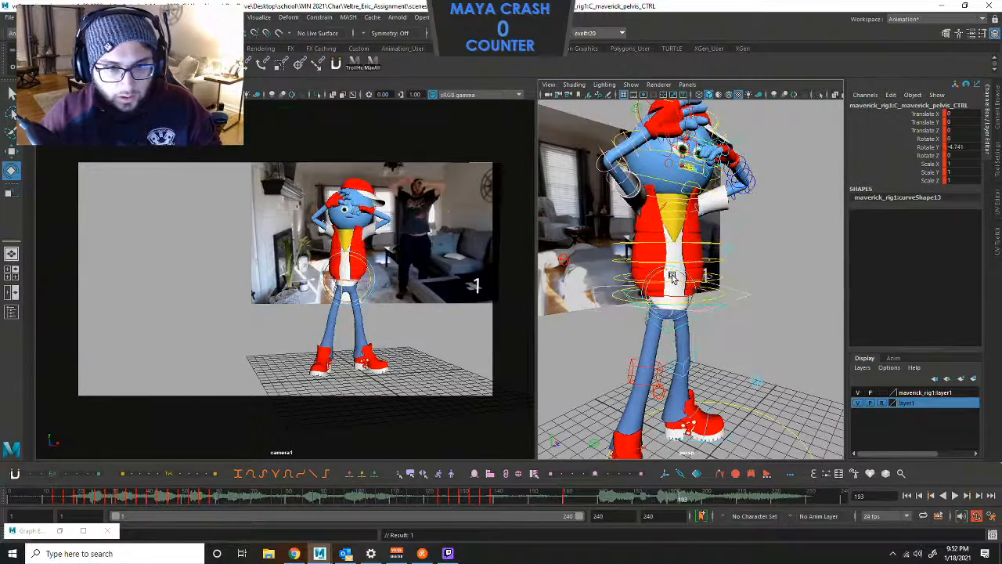
key("comma")
key("period")
key("comma")
key("period")
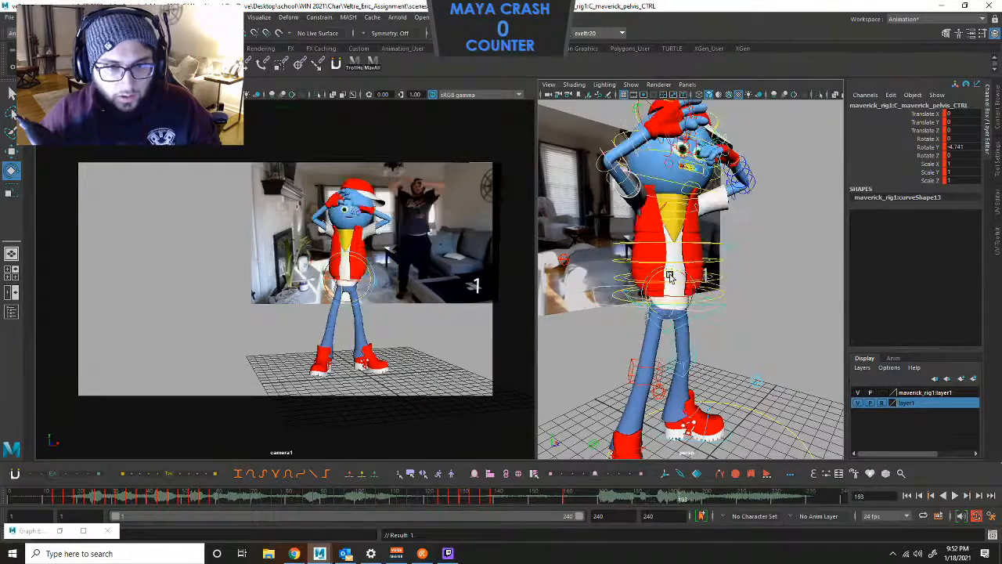
key("comma")
key("period")
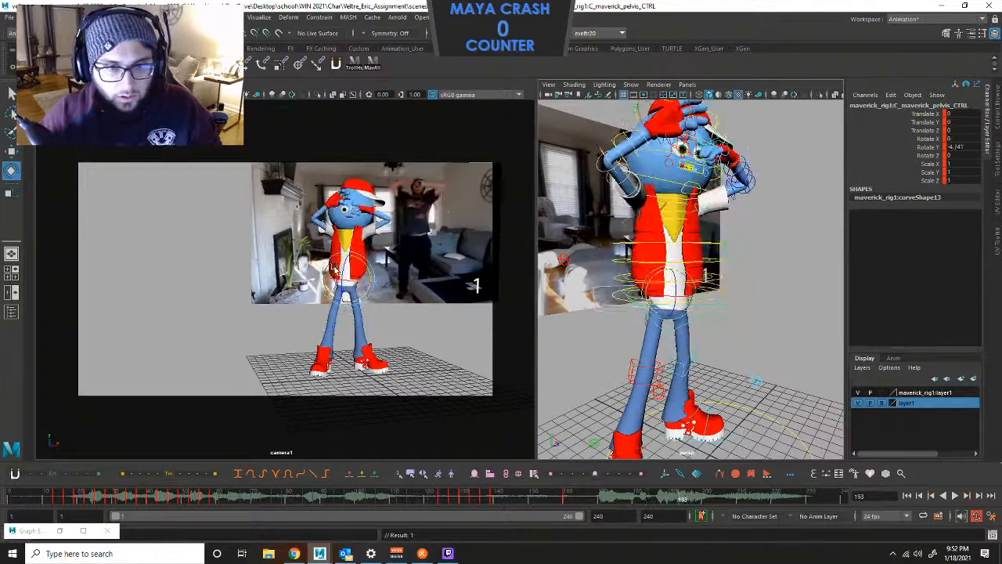
Set the head control's rotations to 0 at frame 193, and rotate the head about 3 degrees in Z.
left_click_drag(741, 224, 684, 187, "alt")
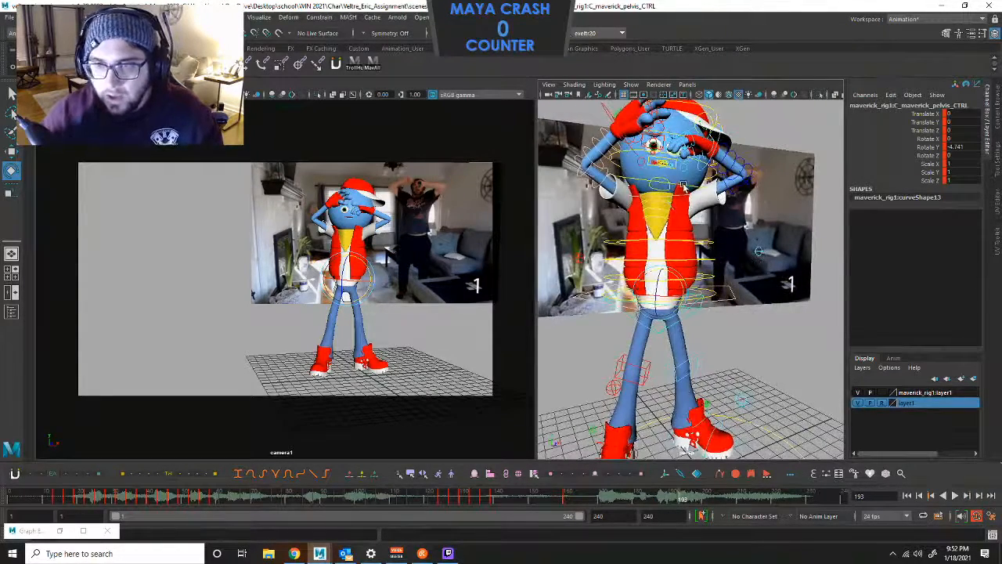
left_click(684, 186)
left_click_drag(963, 139, 964, 148)
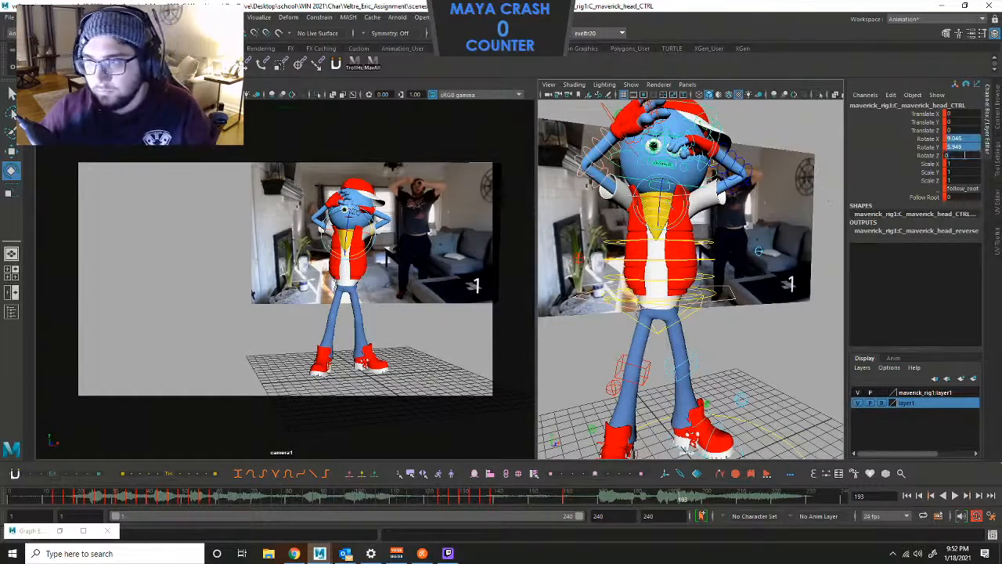
key("Return")
left_click_drag(664, 200, 675, 203)
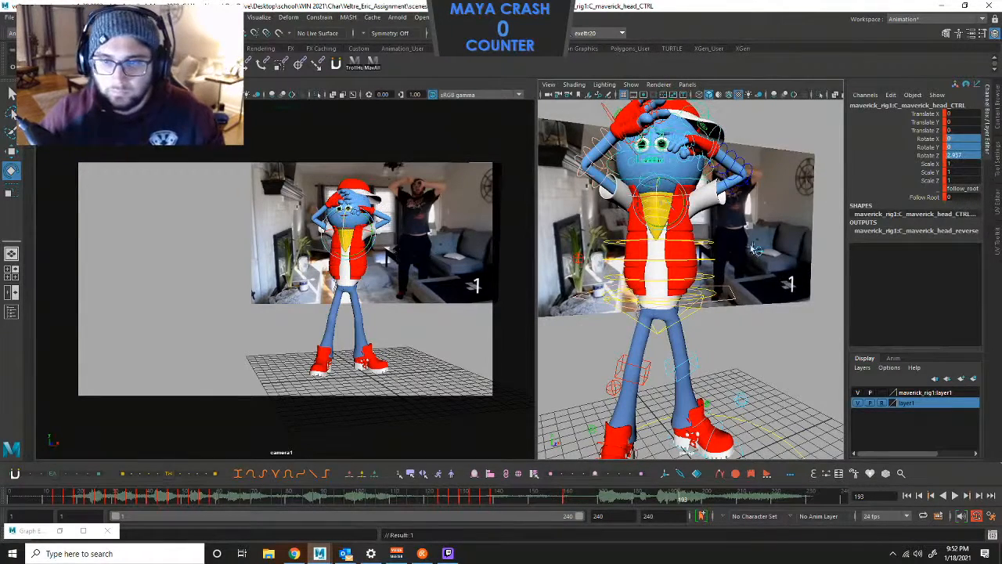
Bend the torso at frame 193 by rotating the spine 01 control to about -12.7 and the spine 04 control to about 15.6 in Z.
left_click_drag(753, 249, 705, 247, "alt")
left_click(701, 265)
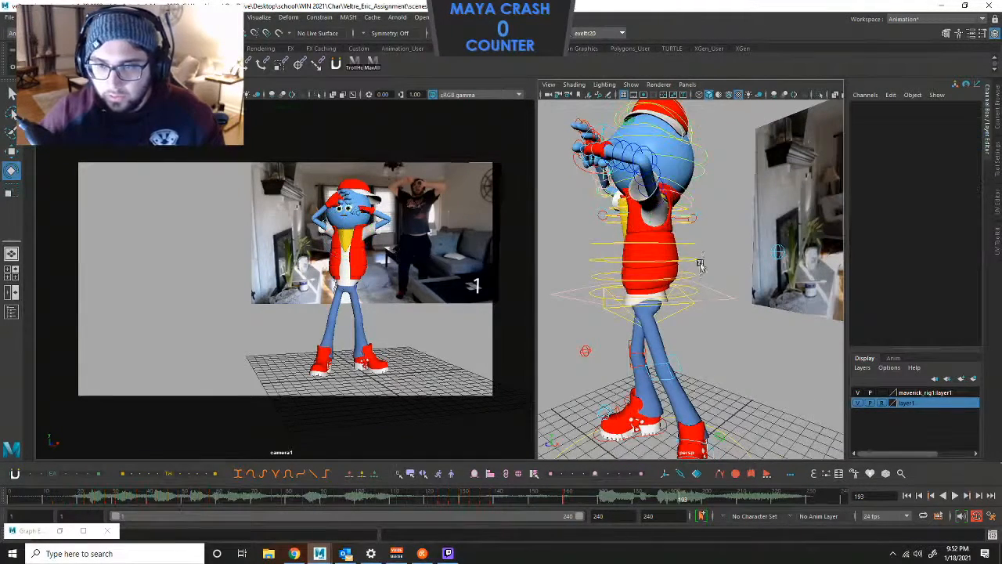
left_click(695, 294)
left_click_drag(652, 277, 648, 268)
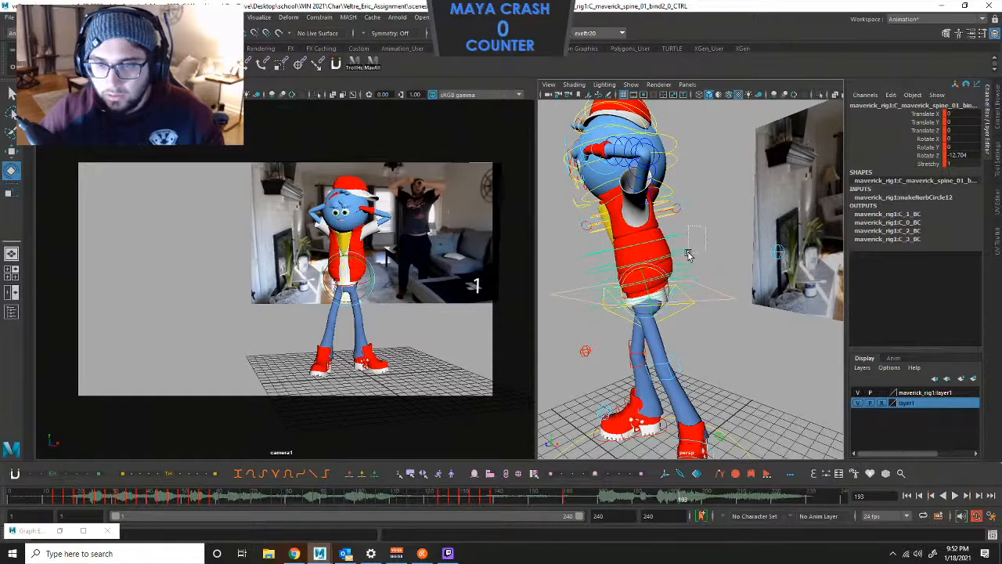
left_click(683, 254)
left_click_drag(630, 222, 622, 224)
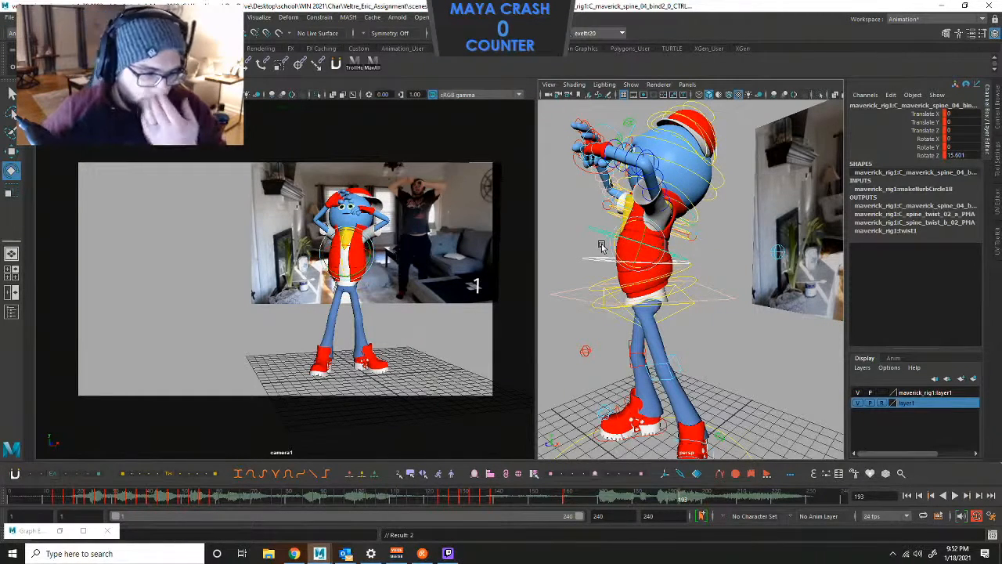
left_click(726, 267)
Rotate the left wrist IK control to about 8.7 in X and raise the left hand against the head at frame 193.
left_click_drag(716, 252, 739, 210, "alt")
left_click(758, 137)
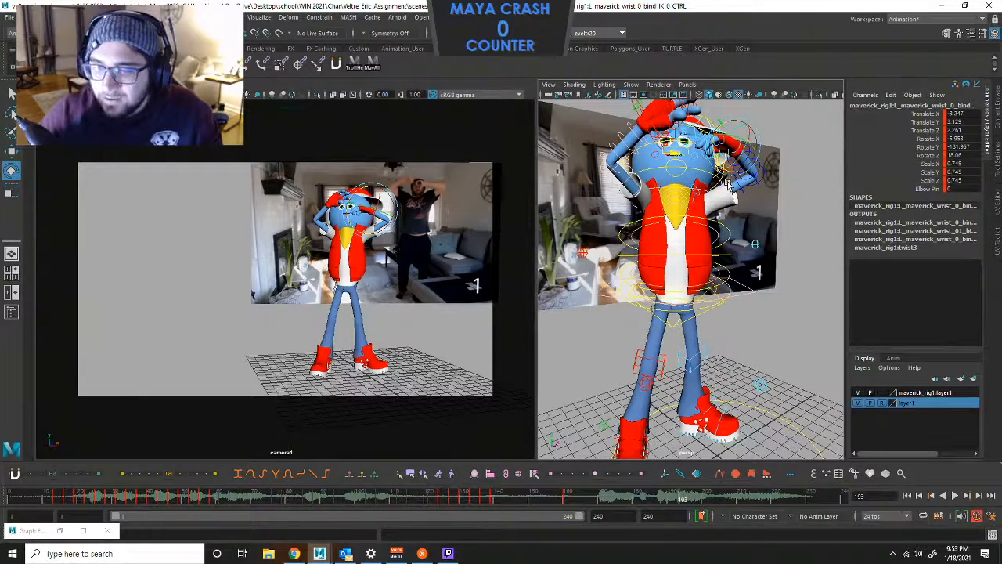
left_click_drag(723, 134, 772, 232, "alt")
key("w")
key("e")
key("w")
left_click_drag(740, 149, 729, 146)
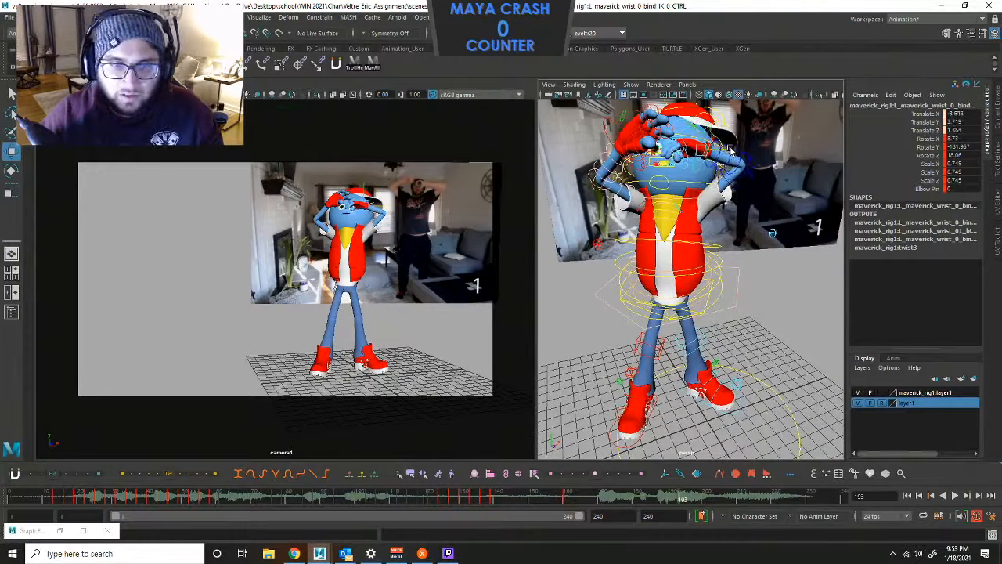
Rotate the head control slightly between the raised hands at frame 193.
left_click(682, 185)
key("e")
left_click_drag(684, 202, 689, 203)
Move the left wrist IK control to about -7.75, 3.37, 1.26 beside the face and key it at frame 193.
left_click(738, 145)
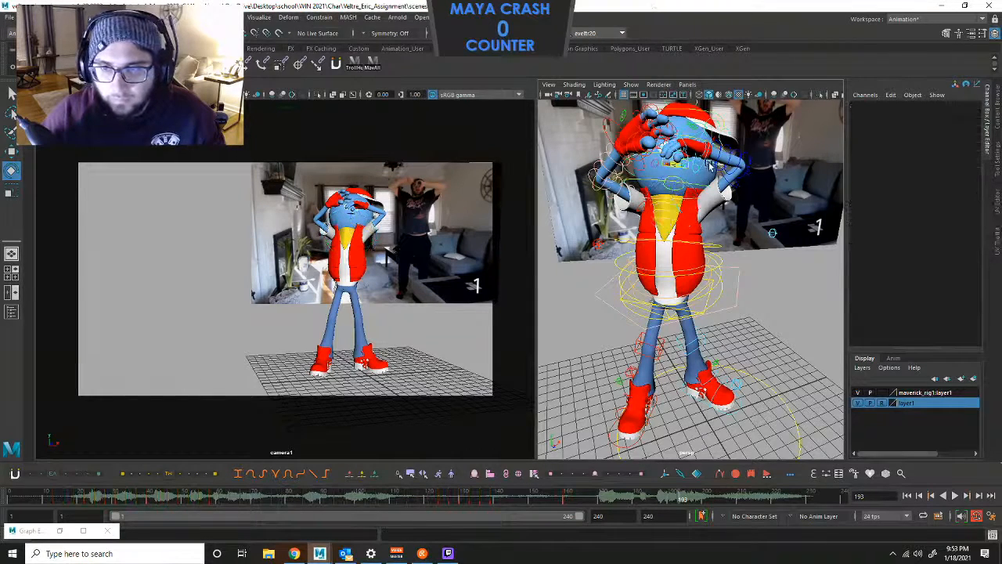
left_click(698, 164)
key("w")
left_click_drag(702, 119, 743, 163)
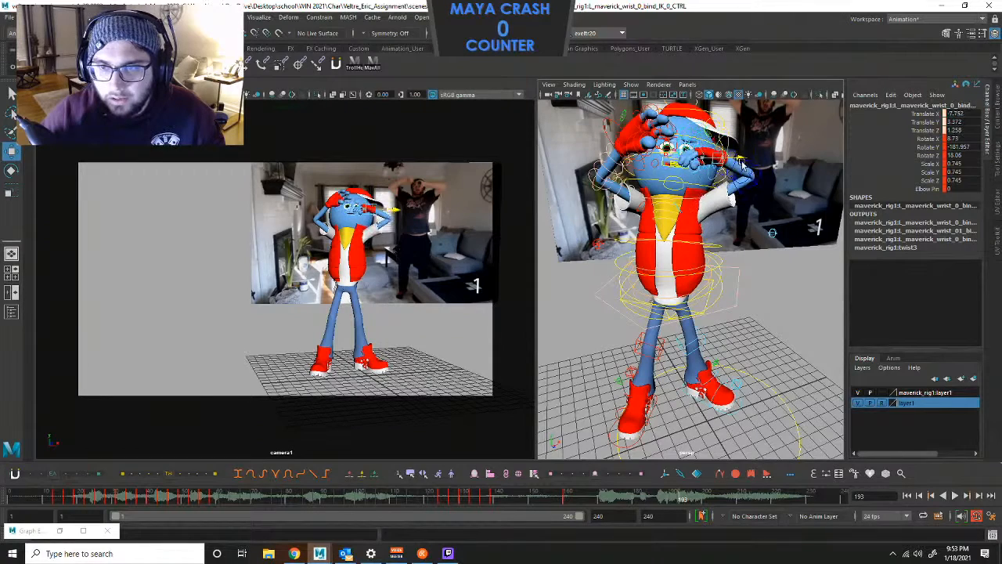
key("s")
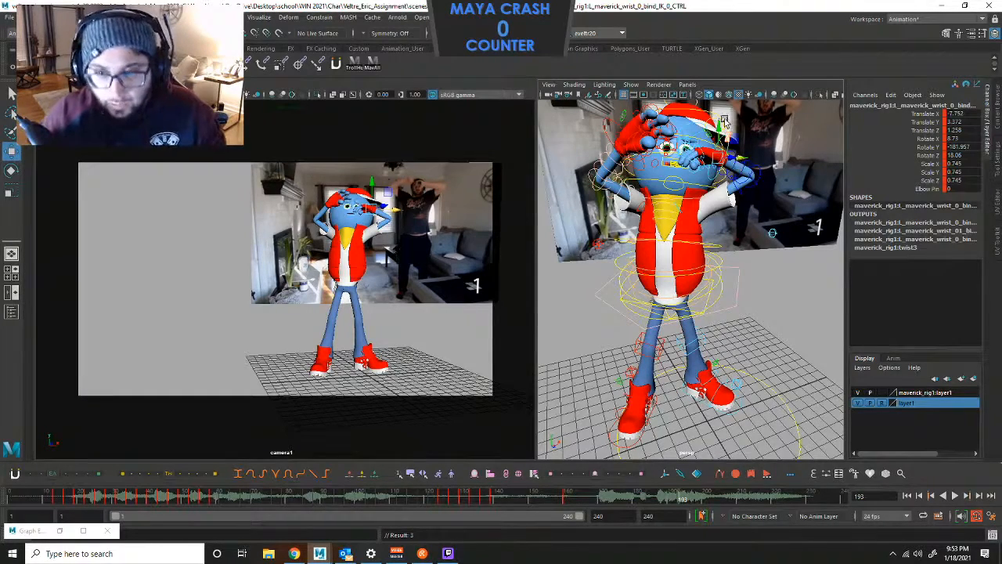
Refine the left wrist IK control, rotating it to about 13.2, -189, 16.9 and shifting Translate X to about -8.01.
left_click_drag(704, 140, 690, 171, "alt")
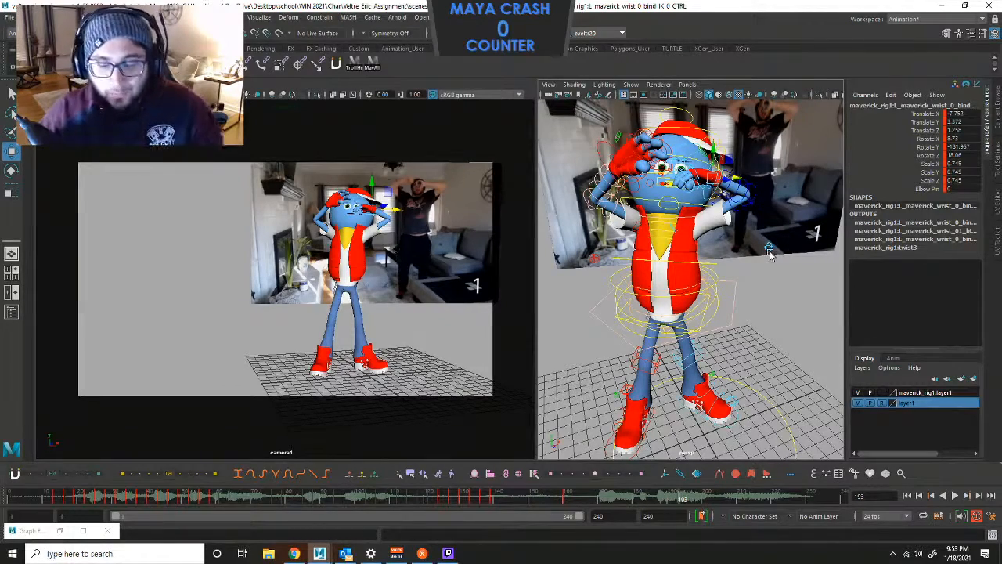
scroll(732, 275, "up", 7)
scroll(715, 271, "down", 7)
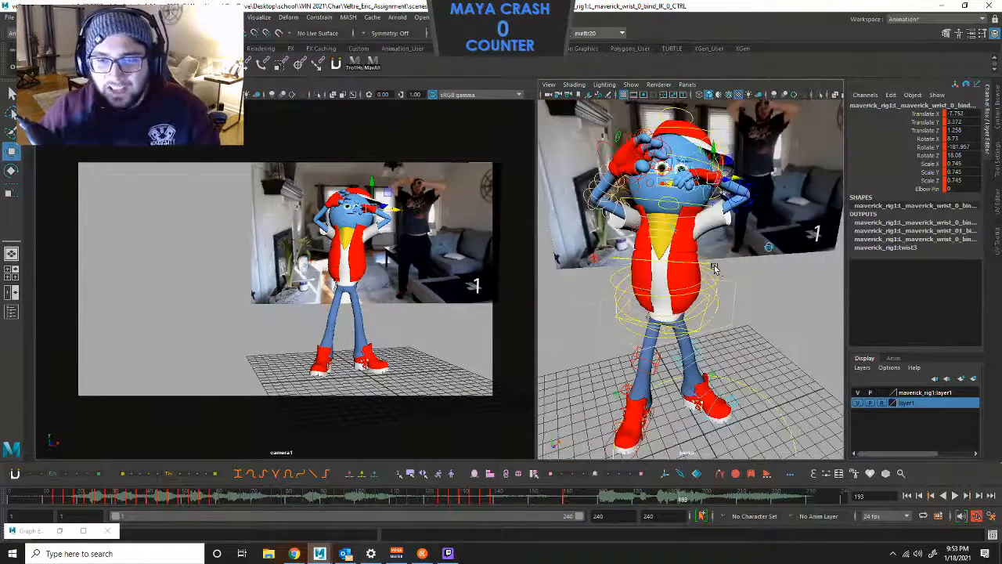
left_click_drag(714, 273, 714, 249, "alt")
scroll(714, 249, "up", 6)
middle_click_drag(714, 227, 680, 307, "alt")
mouse_move(680, 306)
left_mouse_down("alt")
mouse_move(721, 300)
mouse_move(692, 294)
mouse_move(671, 305)
left_mouse_up("alt")
key("e")
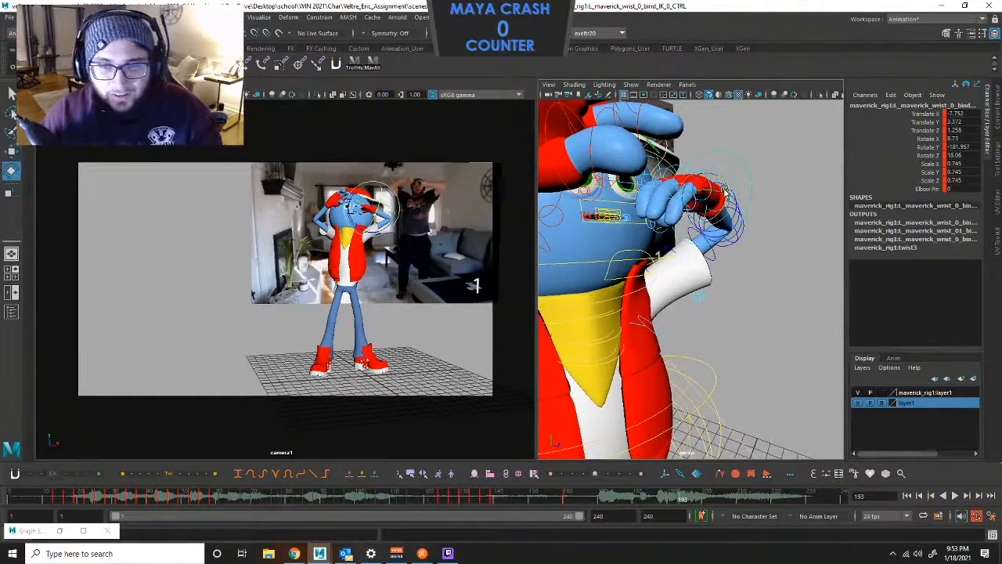
left_click_drag(725, 191, 716, 189)
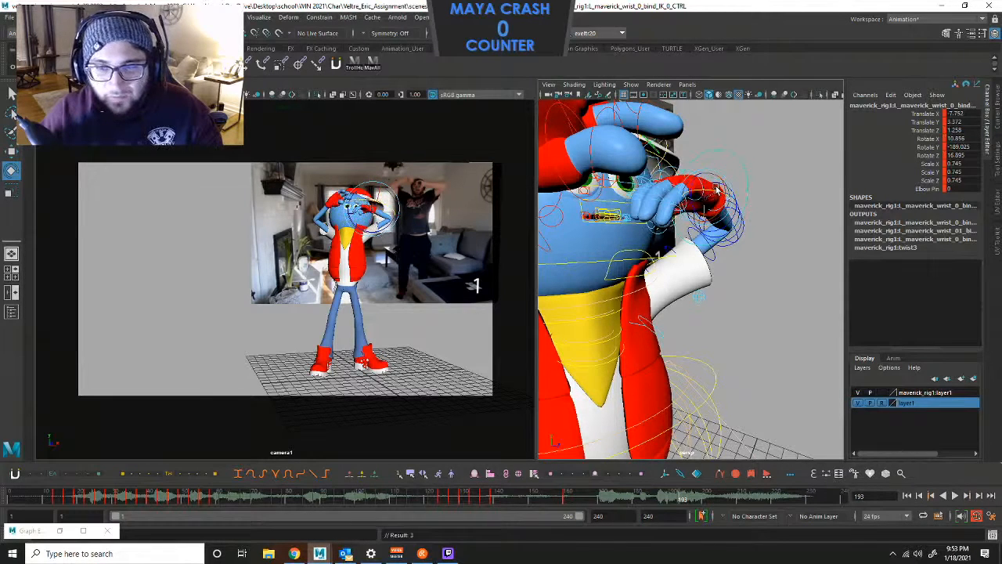
key("w")
mouse_move(399, 207)
left_mouse_down()
mouse_move(379, 209)
mouse_move(398, 208)
left_mouse_up()
key("e")
key("w")
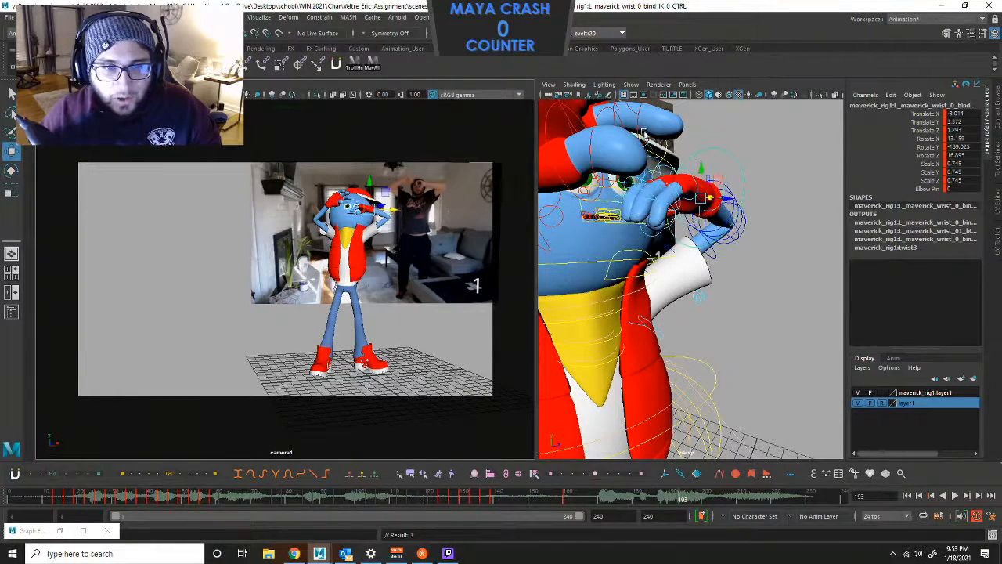
Rotate the right wrist IK control to about 60.4, -131.5, 22.5 and move it to about -3.06, 4.07, -0.4 at frame 193.
left_click_drag(643, 133, 728, 291, "alt")
left_click(720, 283)
key("e")
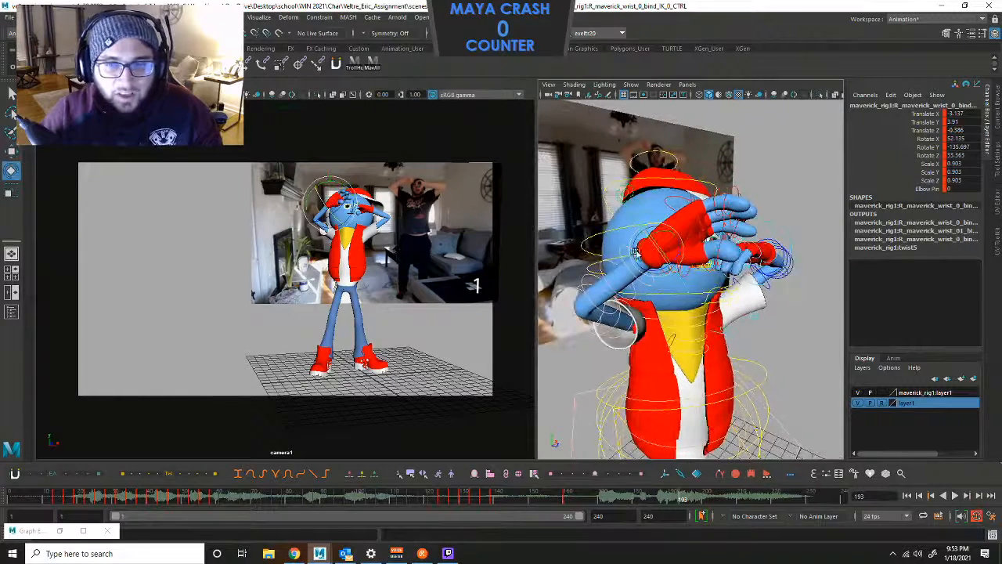
left_click_drag(637, 252, 657, 222)
key("w")
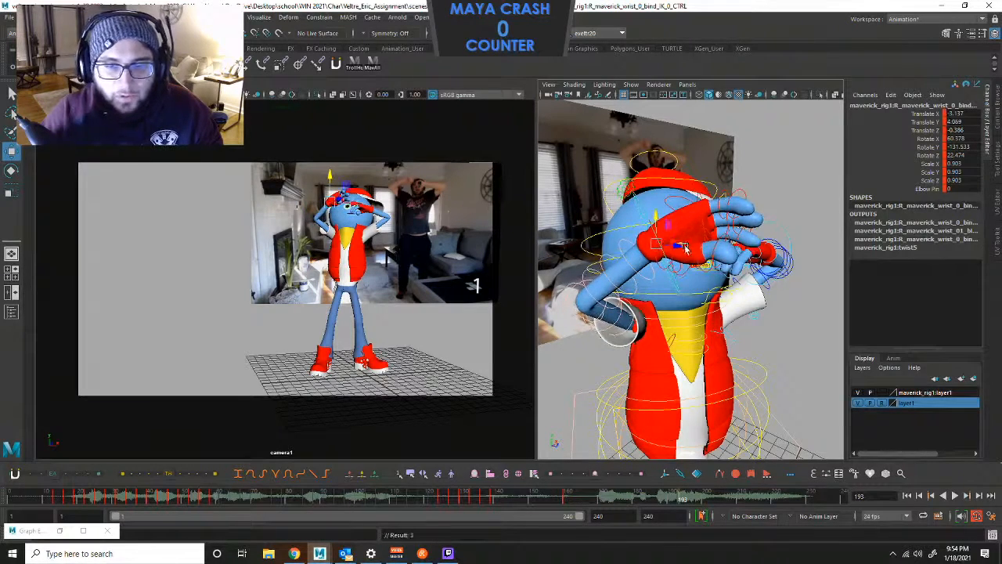
left_click_drag(700, 249, 626, 246, "alt")
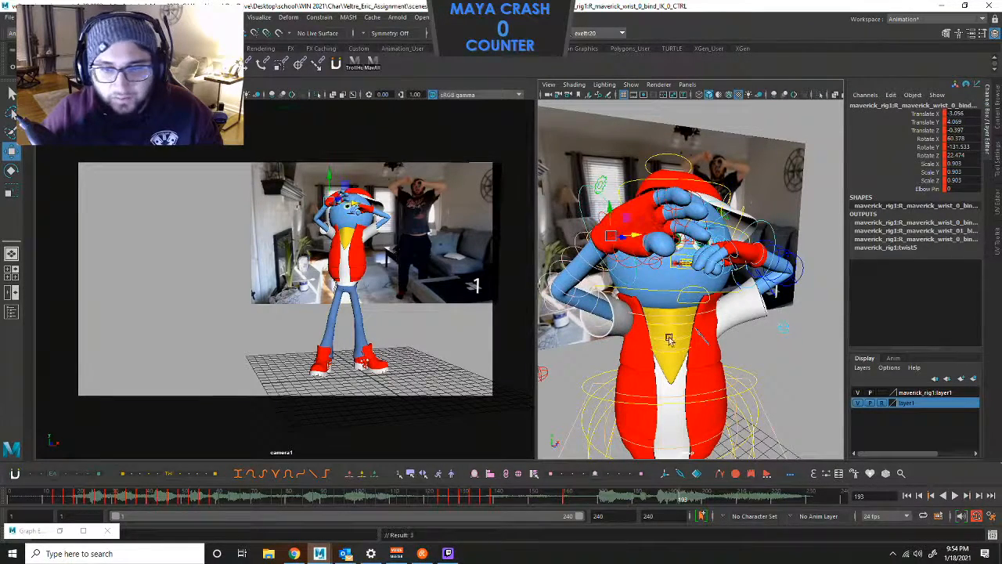
left_click_drag(669, 338, 660, 290, "alt")
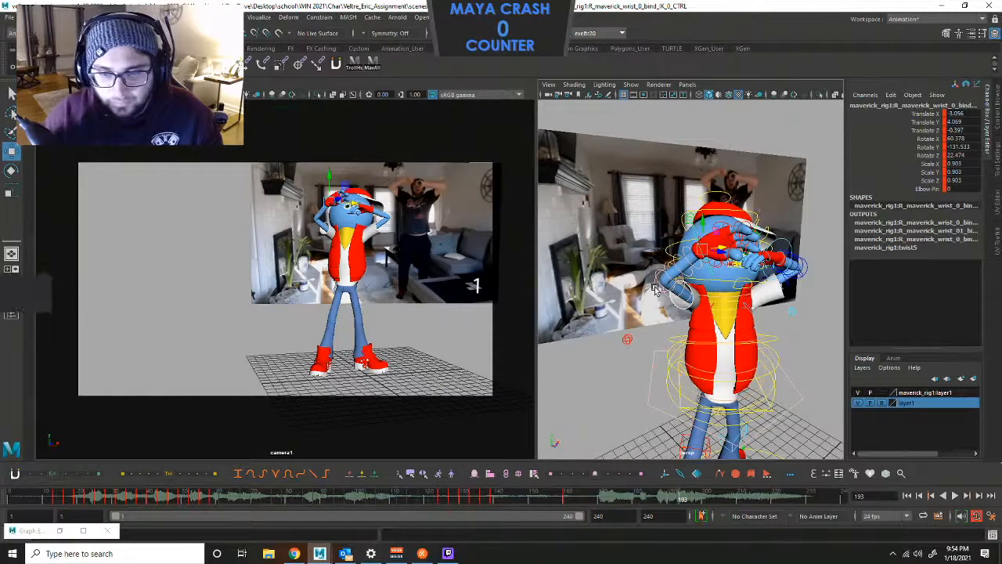
Try changing the Elbow Pin on the right wrist IK control to attach the arm to the right elbow control, then undo it.
left_click(666, 297)
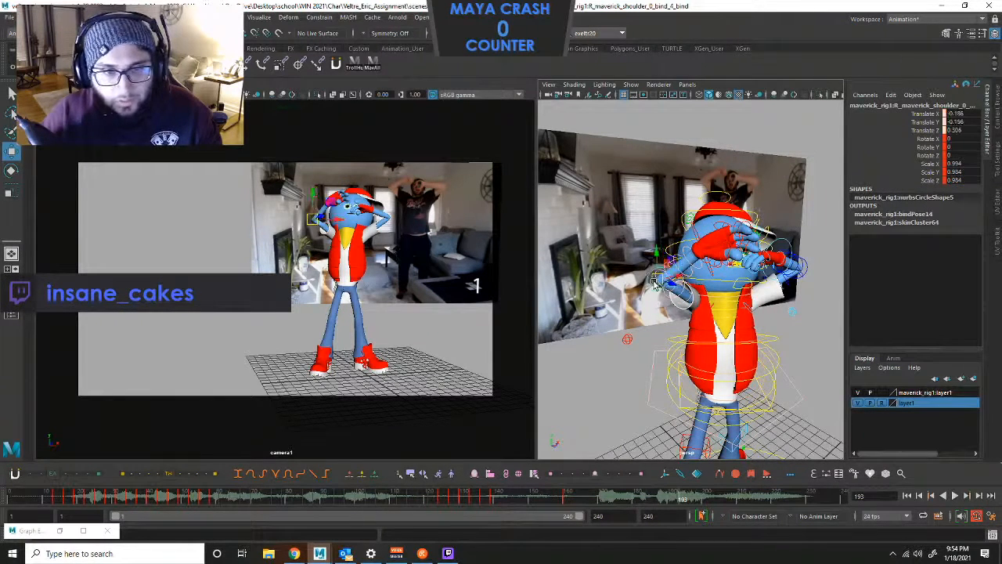
left_click(635, 298)
mouse_move(635, 297)
left_mouse_down("alt")
mouse_move(649, 282)
mouse_move(665, 300)
mouse_move(631, 306)
left_mouse_up("alt")
left_click(625, 344)
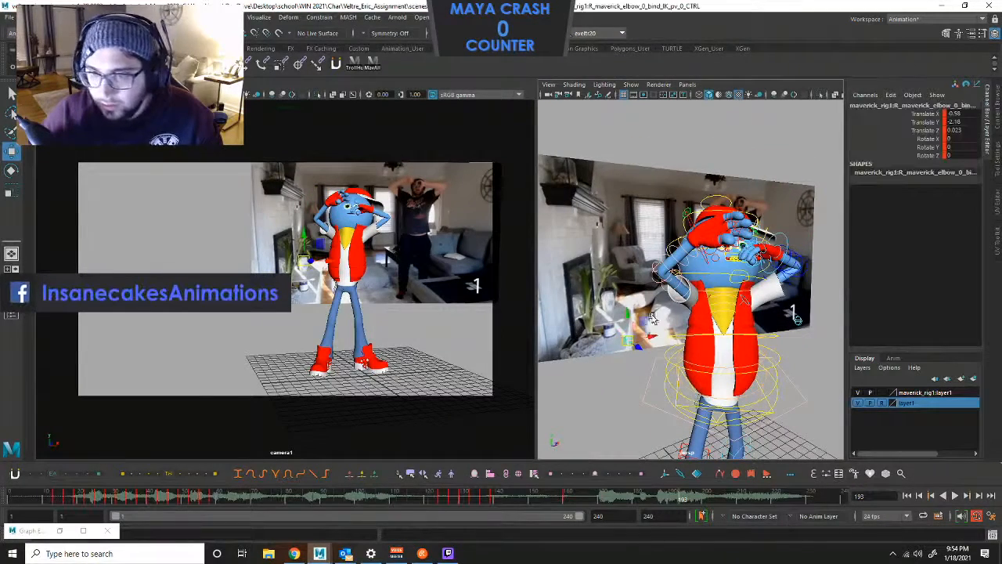
left_click_drag(700, 224, 712, 231, "alt")
left_click(736, 219)
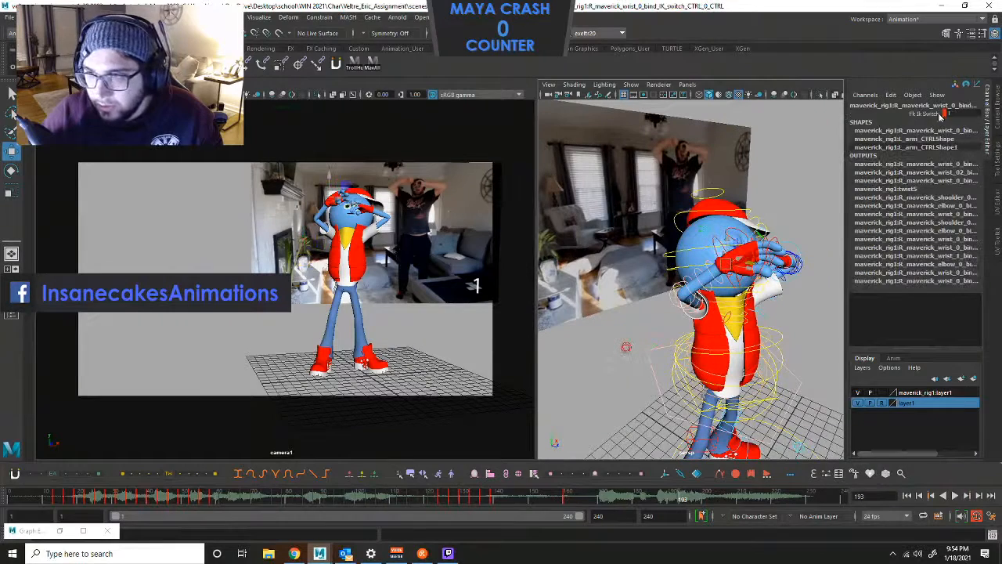
left_click(716, 240)
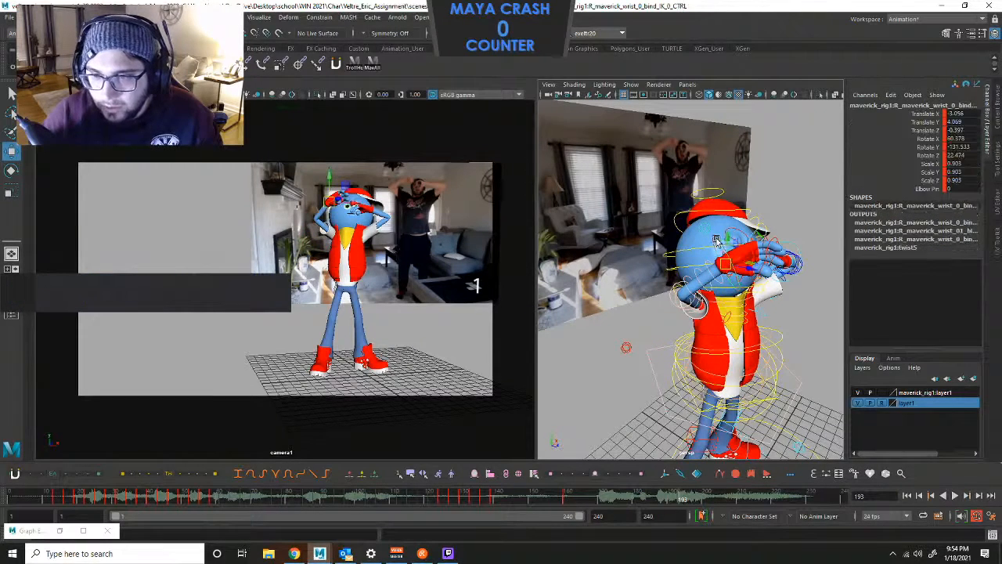
left_click(933, 189)
middle_click_drag(733, 202, 776, 201)
left_click(656, 352)
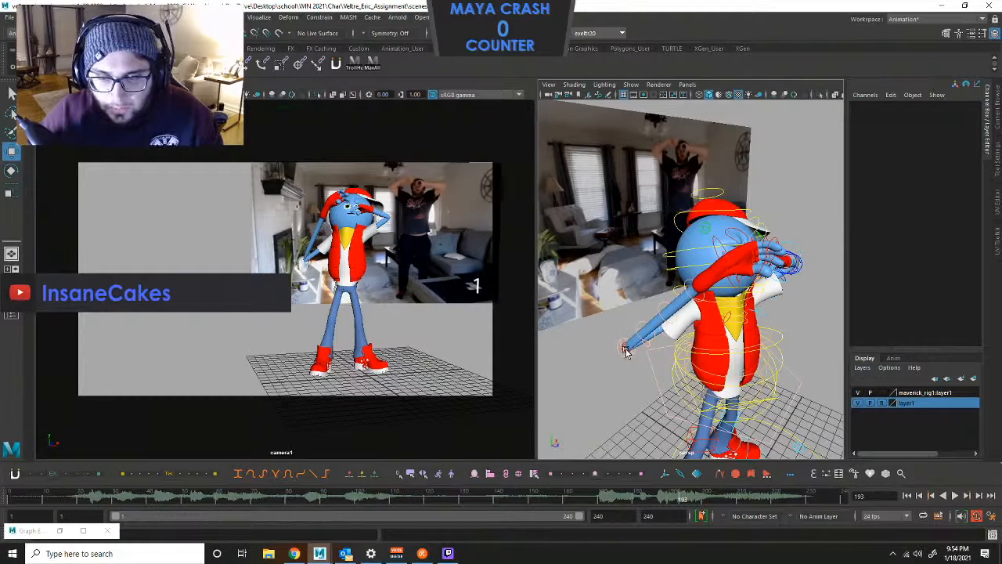
key("ctrl+z")
key("ctrl+z")
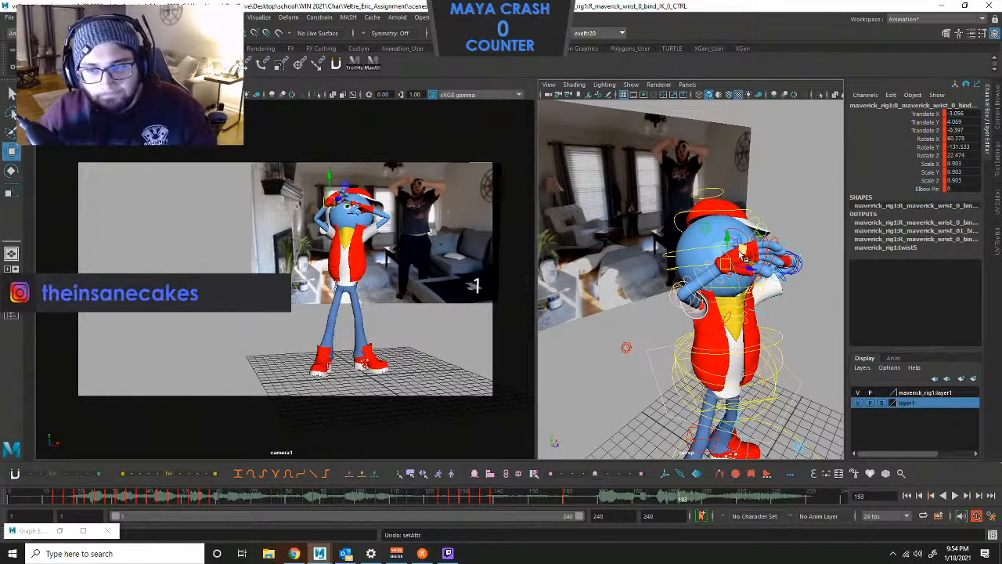
Move the right wrist IK control to about -3.59, 3.91, -1.11 in front of the forehead and key its translation at frame 193.
left_click_drag(743, 264, 734, 264)
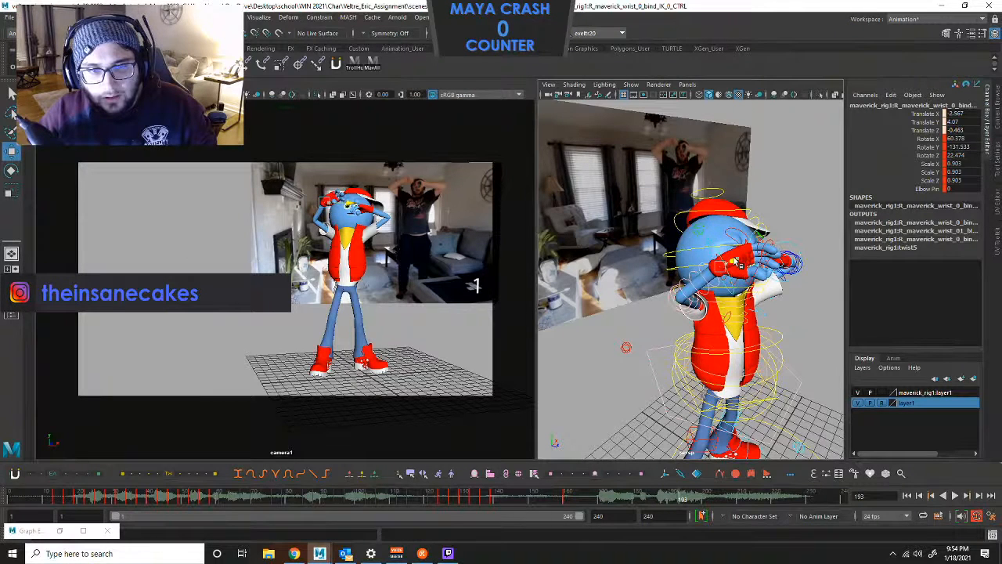
key("shift+w")
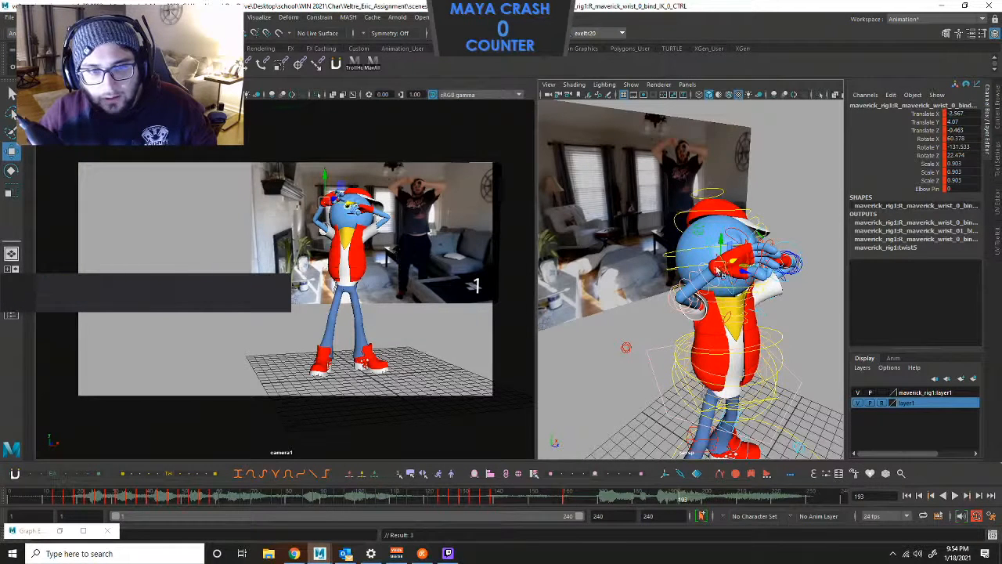
left_click_drag(348, 202, 328, 184)
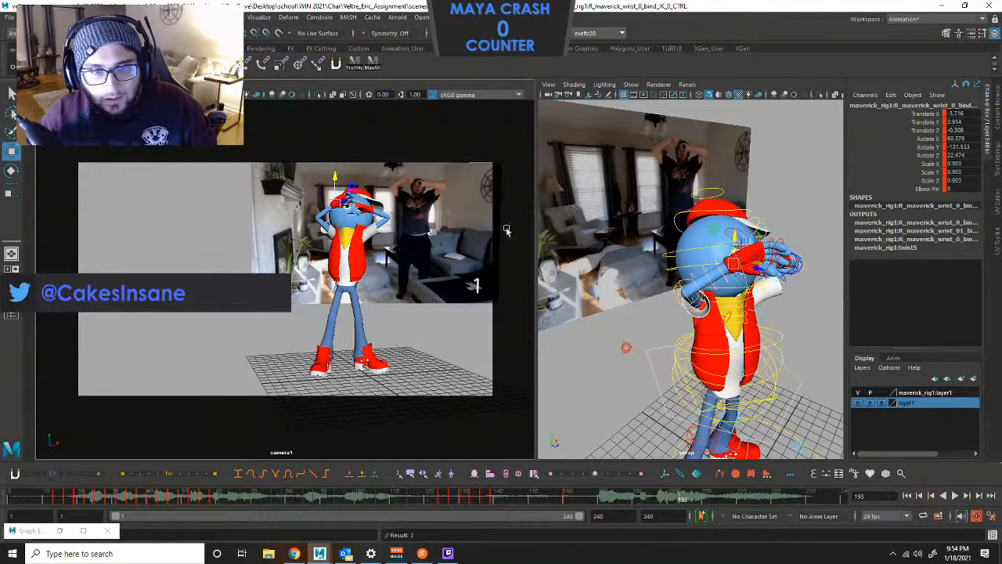
left_click_drag(720, 239, 795, 249, "alt")
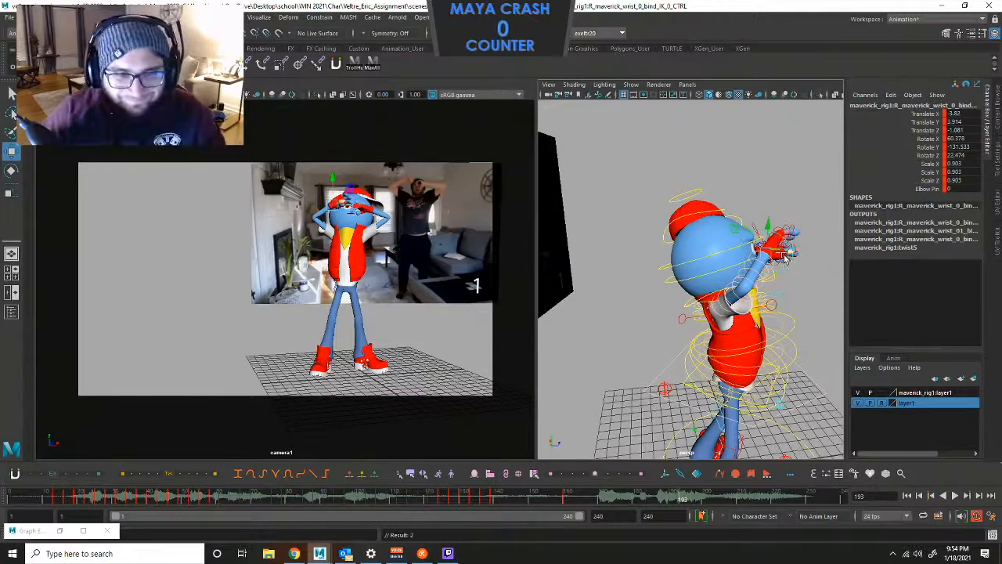
left_click_drag(776, 254, 703, 249, "alt")
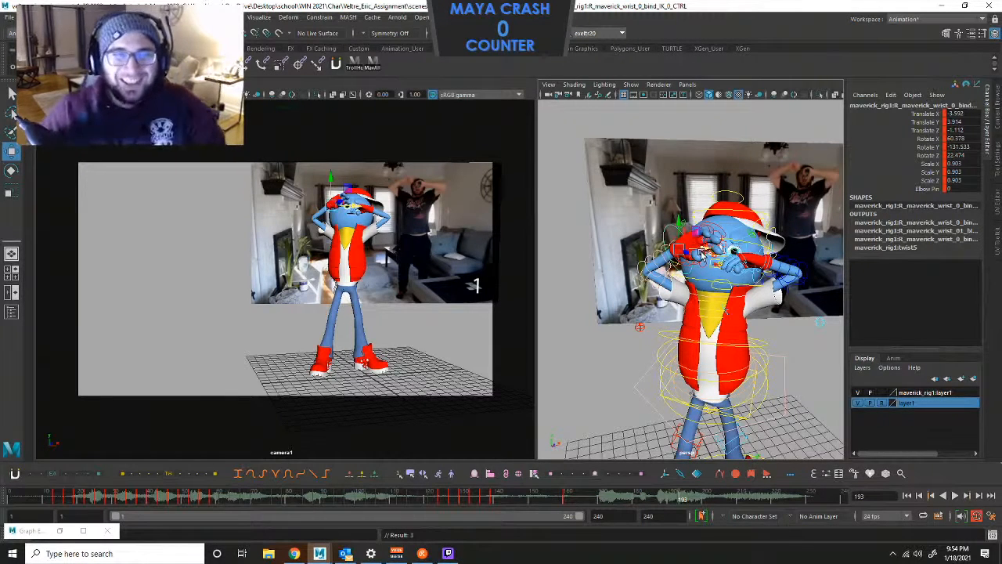
right_click_drag(715, 324, 663, 285, "alt")
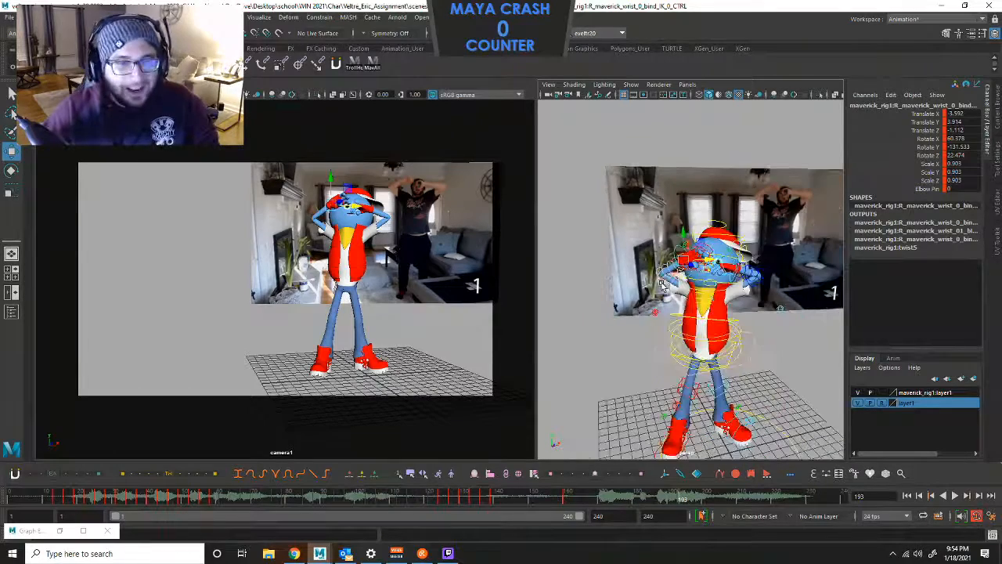
Flip between the neighbouring keyed poses of the COG control and compare them with the hands-on-head pose at frame 193.
left_click(755, 336)
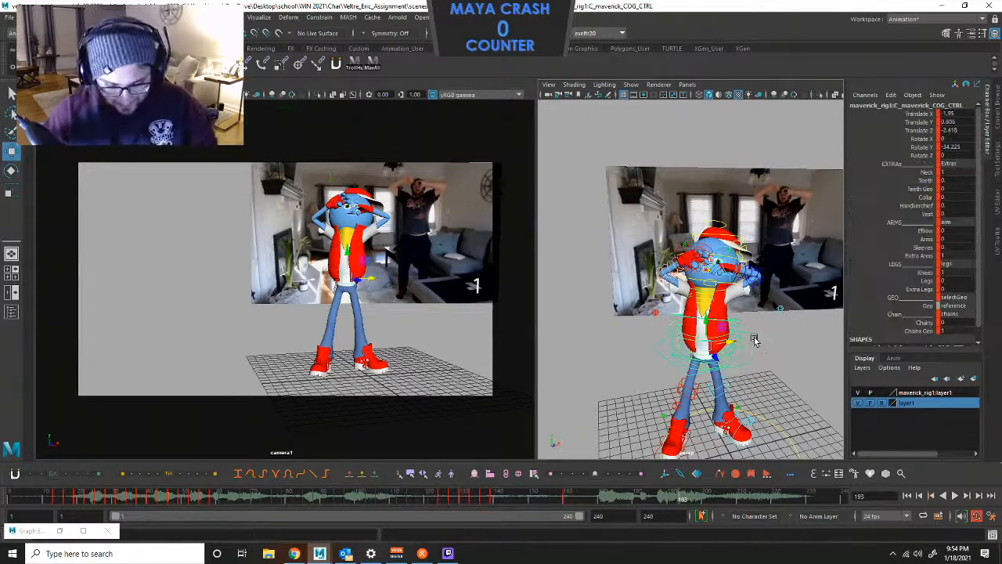
key("comma")
key("period")
key("comma")
key("period")
key("comma")
key("period")
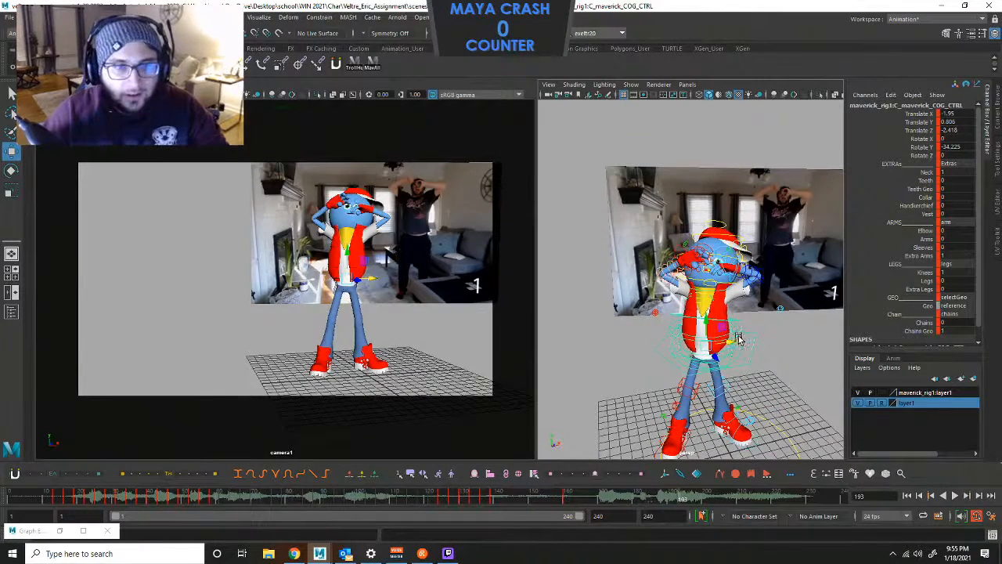
key("comma")
key("period")
key("period")
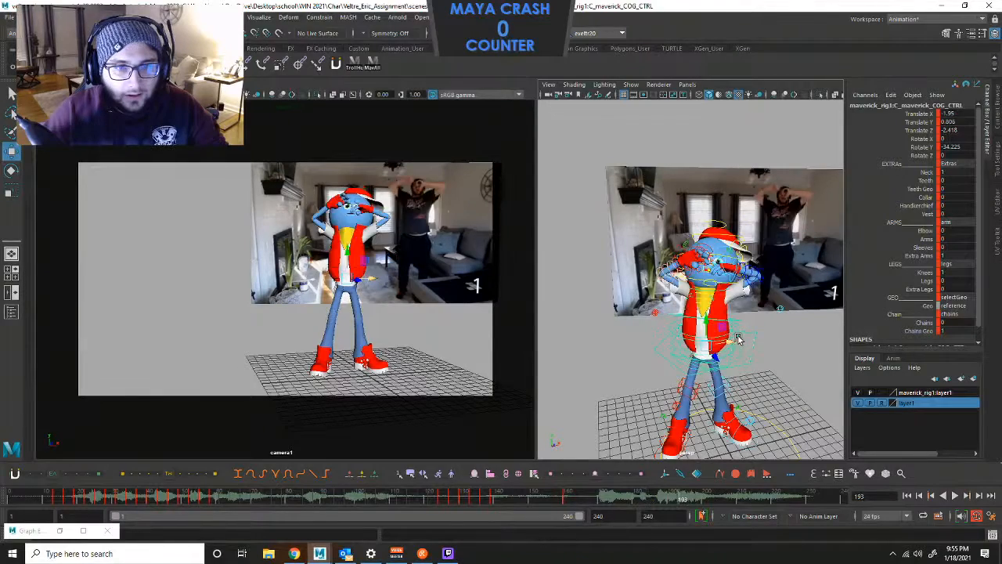
key("comma")
key("period")
key("comma")
key("period")
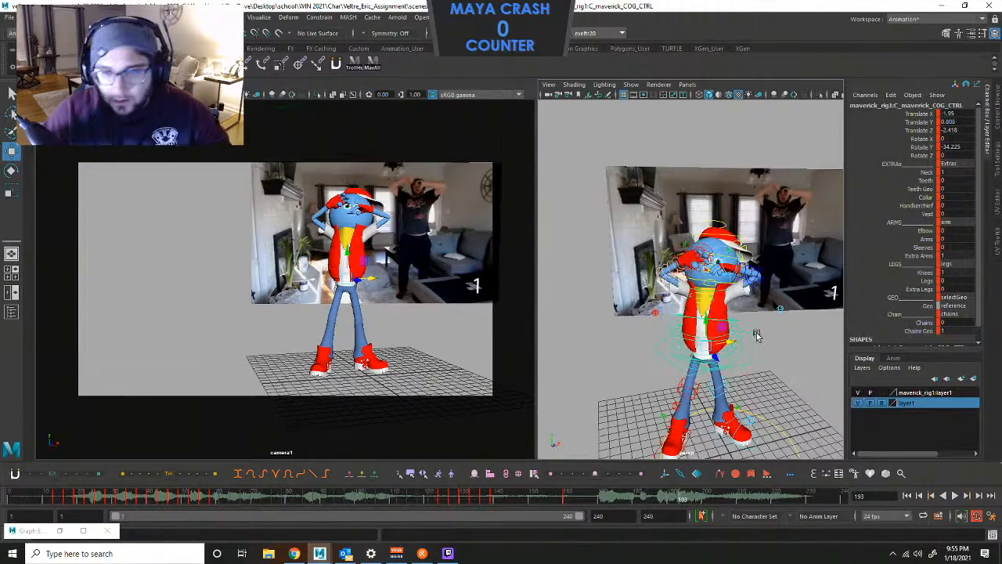
Move the middle spine control to Translate X about 0.59 and Translate Y about 0.13, and key it at frame 193.
key("bracketleft")
key("bracketleft")
key("bracketleft")
left_click(779, 345)
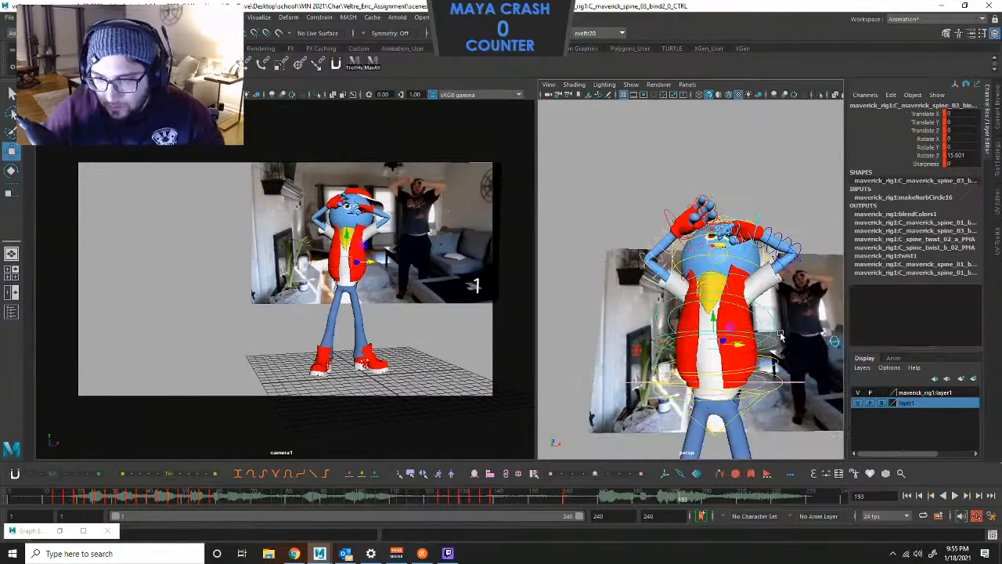
left_click_drag(713, 315, 712, 303)
key("s")
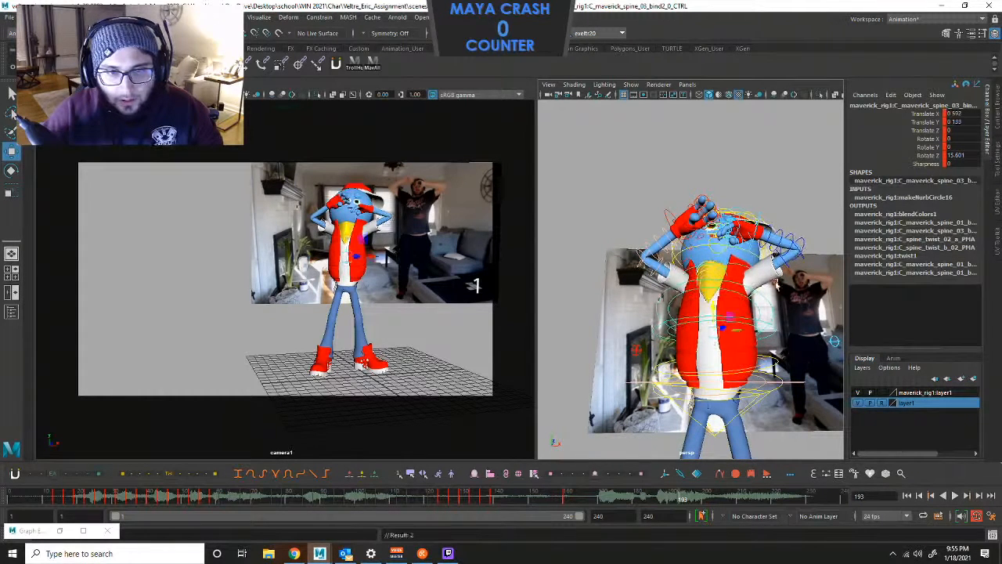
Raise both wrist IK controls, the right to Translate Y about 4.73 and the left to about 4.19, and key them at frame 193.
left_click(730, 238)
left_click(681, 211)
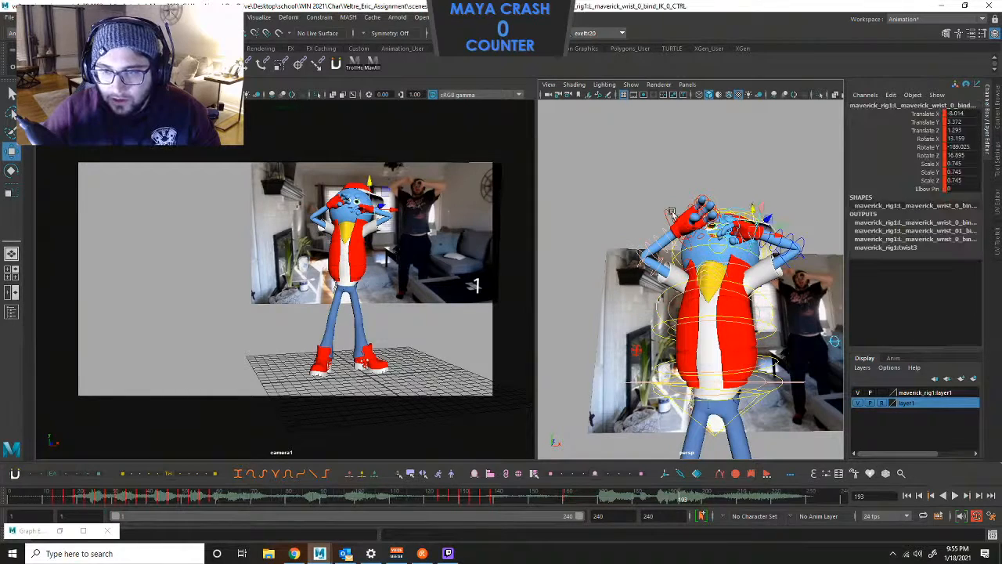
left_click_drag(682, 206, 676, 193)
key("s")
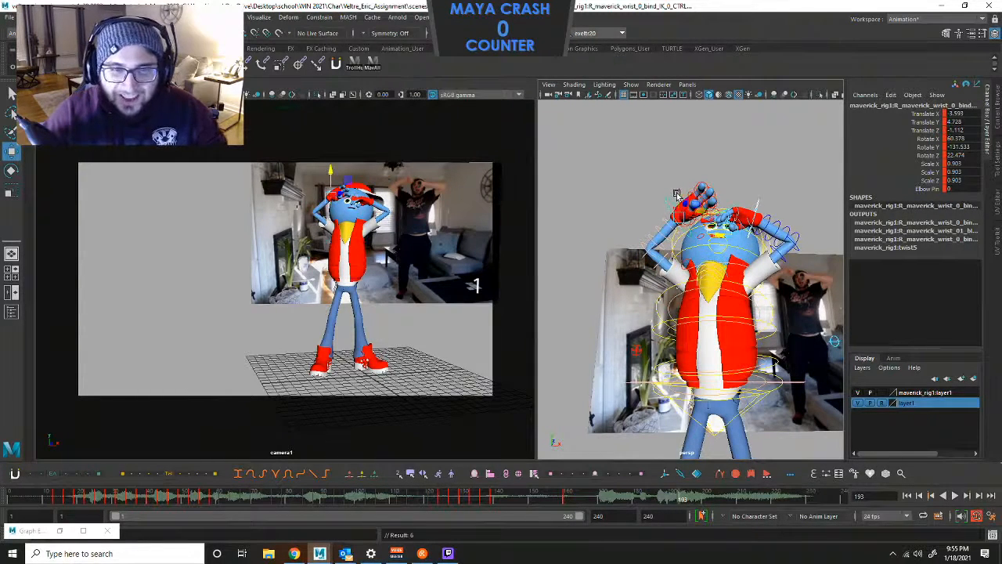
left_click(775, 202)
left_click_drag(762, 202, 800, 225, "alt")
left_click(791, 239)
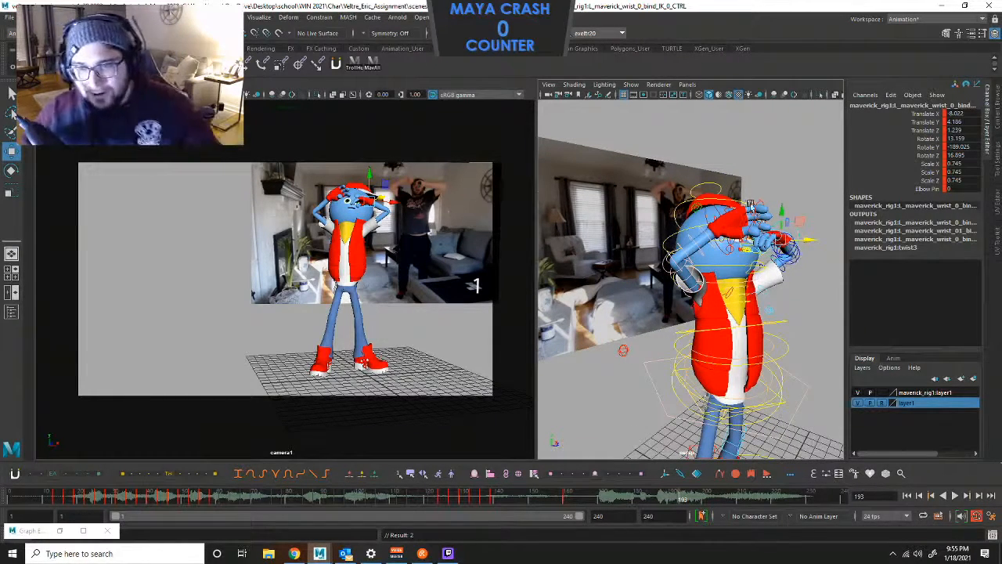
Move the right wrist IK control up to about -3.6, 4.97, -1.19 at the cap's brim.
left_click(714, 205)
left_click(718, 208)
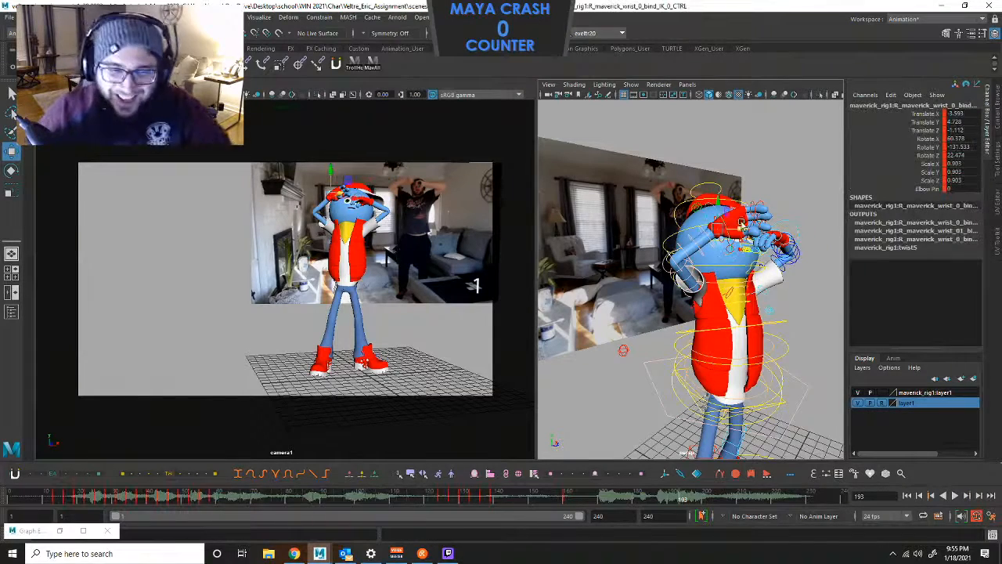
left_click_drag(683, 264, 771, 288, "alt")
left_click_drag(780, 228, 795, 244)
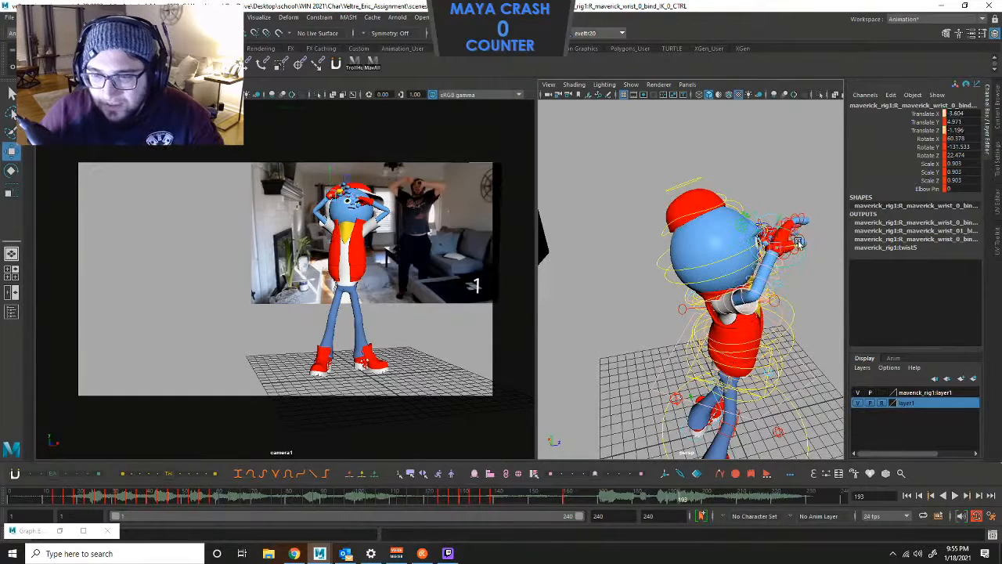
left_click_drag(797, 335, 814, 266, "alt")
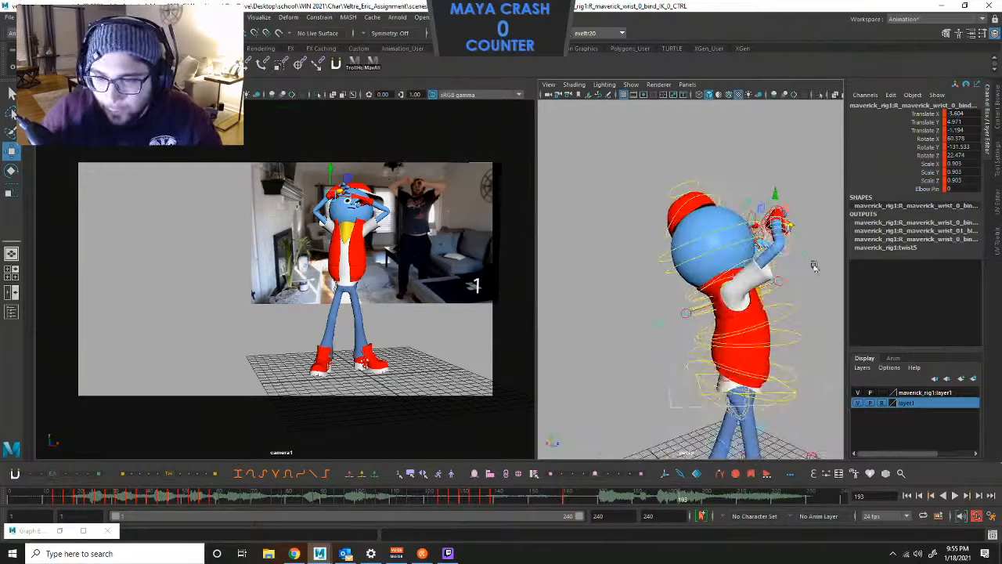
Rotate the right clavicle control to about -30.3 in Rotate Y, undoing the freehand rotations on the other axes.
left_click_drag(692, 317, 709, 309, "alt")
left_click(744, 291)
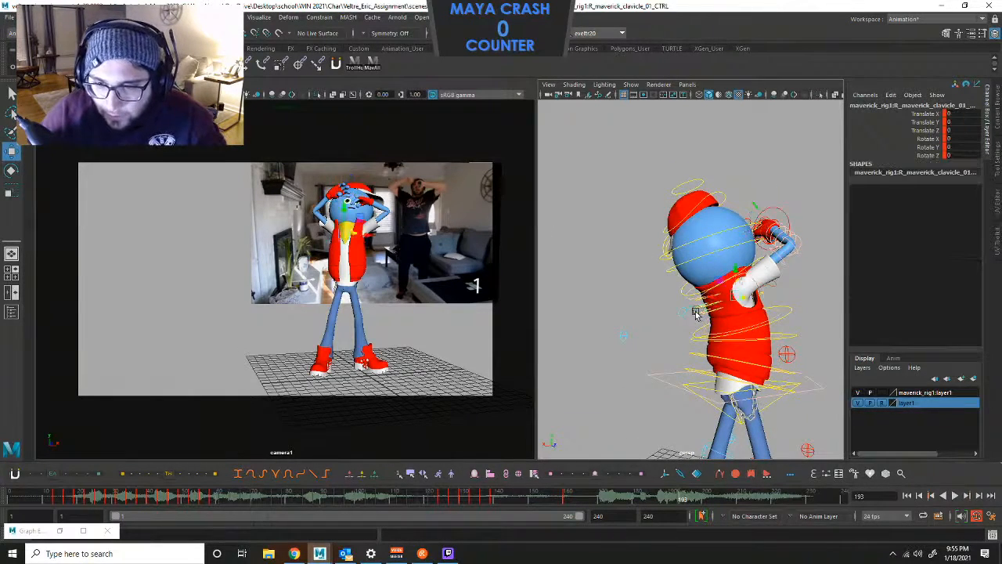
key("e")
left_click_drag(750, 290, 727, 296)
left_click_drag(727, 296, 717, 292, "alt")
mouse_move(717, 292)
left_mouse_down("alt")
mouse_move(779, 276)
mouse_move(734, 293)
left_mouse_up("alt")
key("ctrl+z")
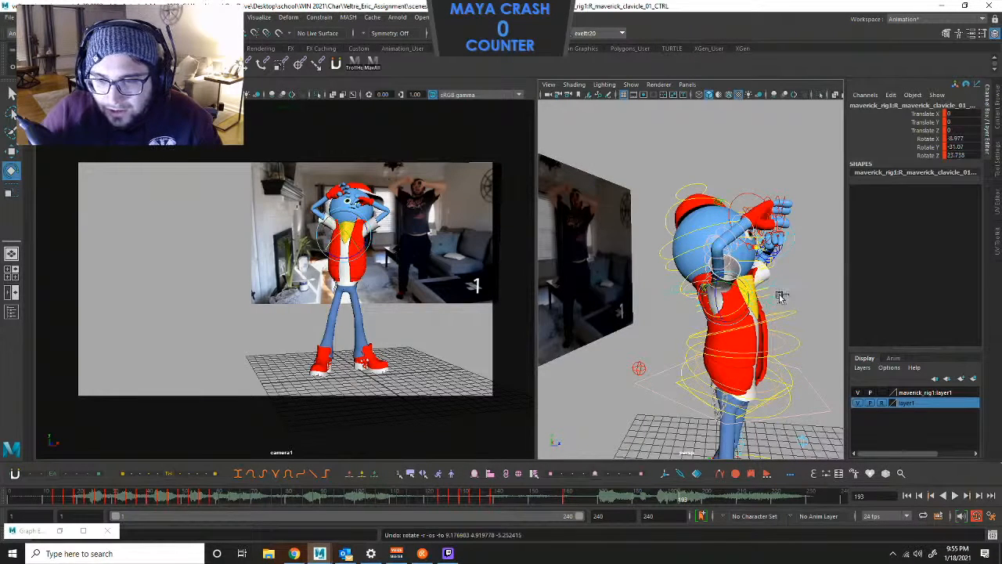
left_click_drag(780, 300, 721, 291, "alt")
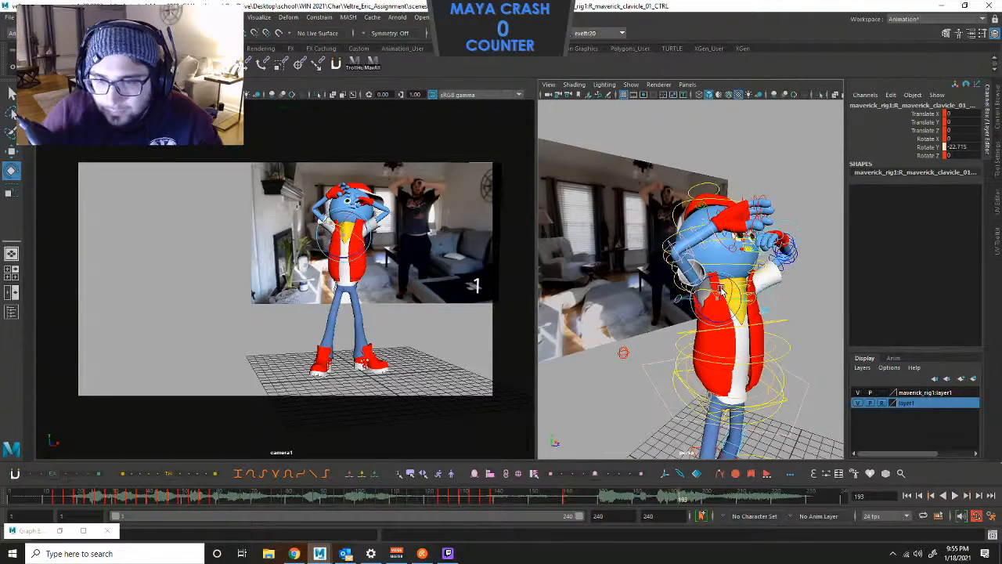
left_click_drag(806, 286, 705, 270, "alt")
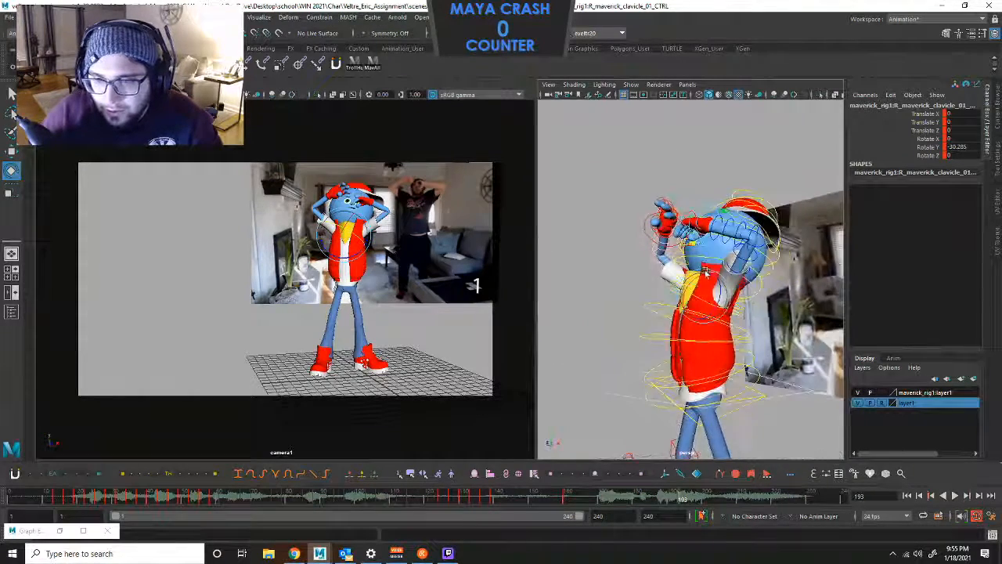
Rotate the left clavicle control to about -6.2, -9.3, 1.2 and check how the shoulder sits in the vest.
left_click(709, 288)
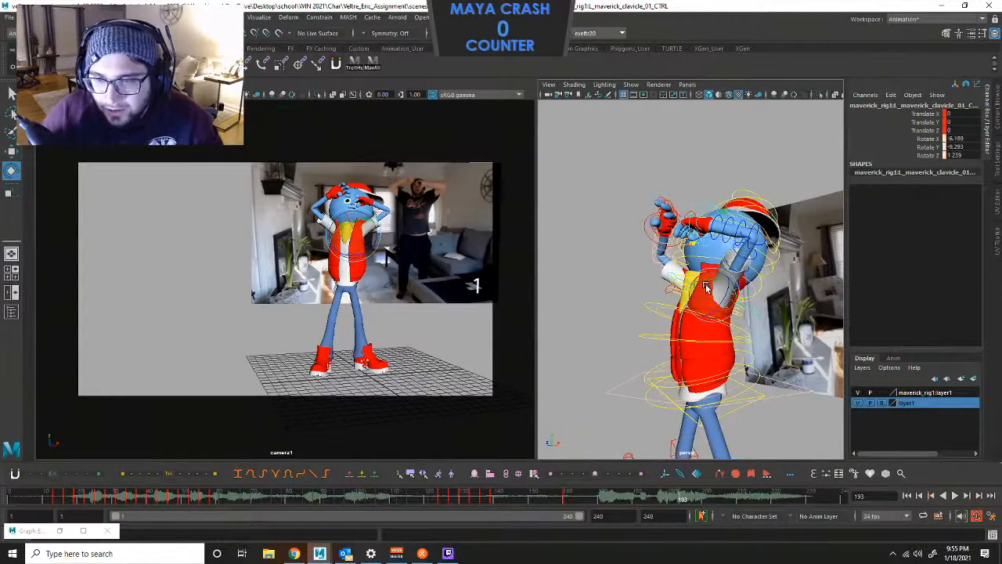
left_click_drag(707, 288, 761, 288, "alt")
scroll(713, 284, "up", 5)
left_click_drag(680, 285, 705, 293, "alt")
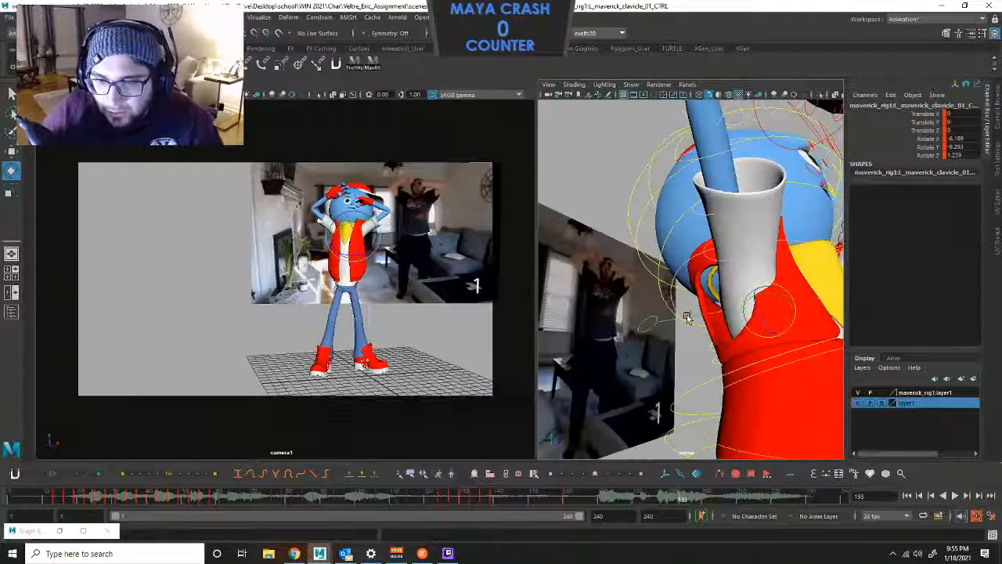
Reset the right clavicle control's rotation to 0 and rotate it again slightly to fit the sleeve into the vest's armhole.
left_click(771, 306)
left_click_drag(770, 304, 753, 301)
scroll(753, 301, "down", 4)
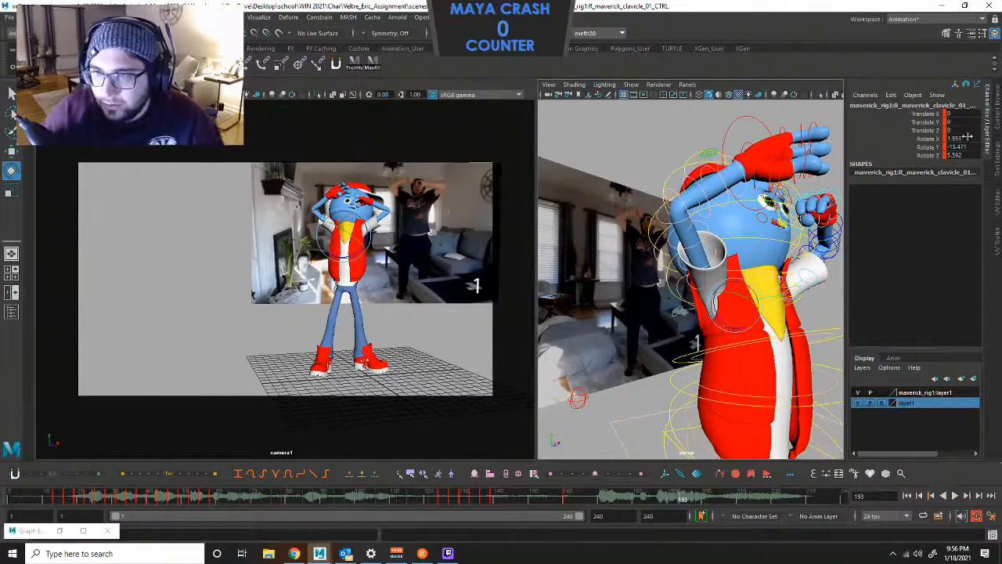
left_click_drag(968, 137, 965, 155)
type("0")
key("Return")
mouse_move(748, 289)
left_mouse_down()
mouse_move(732, 297)
mouse_move(713, 284)
mouse_move(665, 303)
mouse_move(728, 269)
mouse_move(756, 300)
left_mouse_up()
scroll(735, 296, "up", 5)
left_click(750, 293)
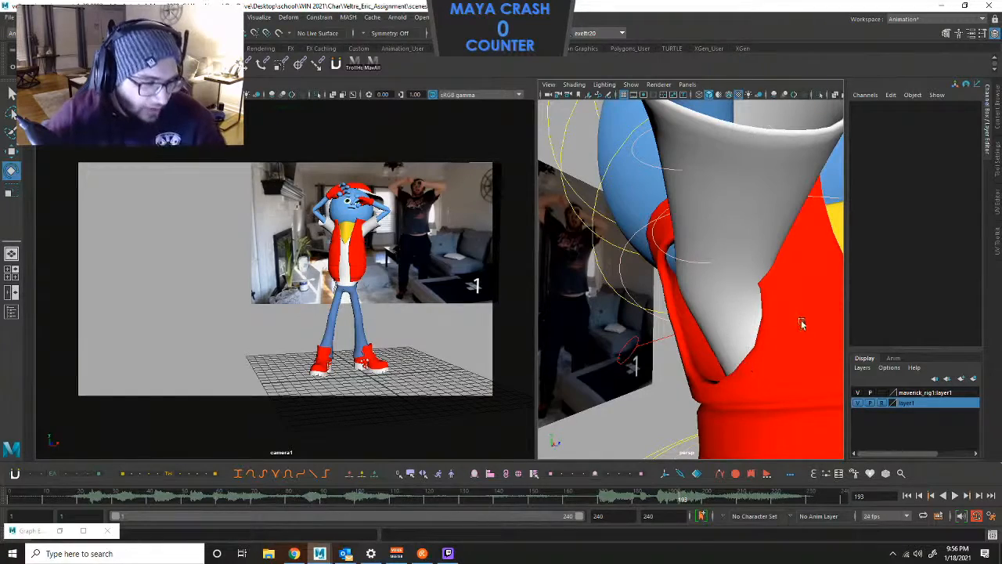
Select the middle spine control and flip between its keyed poses to compare them with the pose at frame 193.
right_click_drag(828, 311, 759, 318, "alt")
left_click_drag(758, 318, 667, 332, "alt")
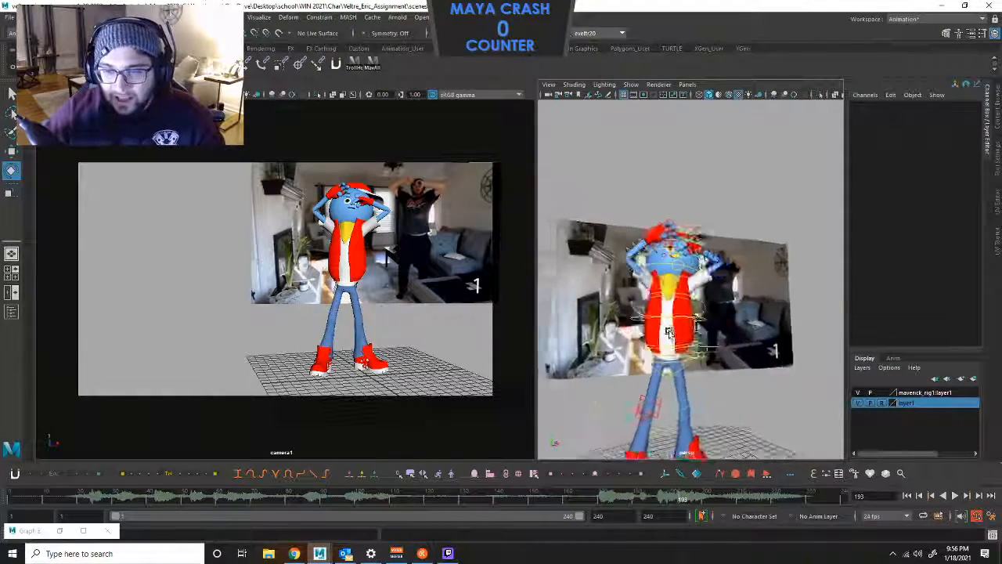
right_click_drag(642, 332, 671, 352, "alt")
left_click_drag(669, 352, 711, 299, "alt")
left_click(759, 323)
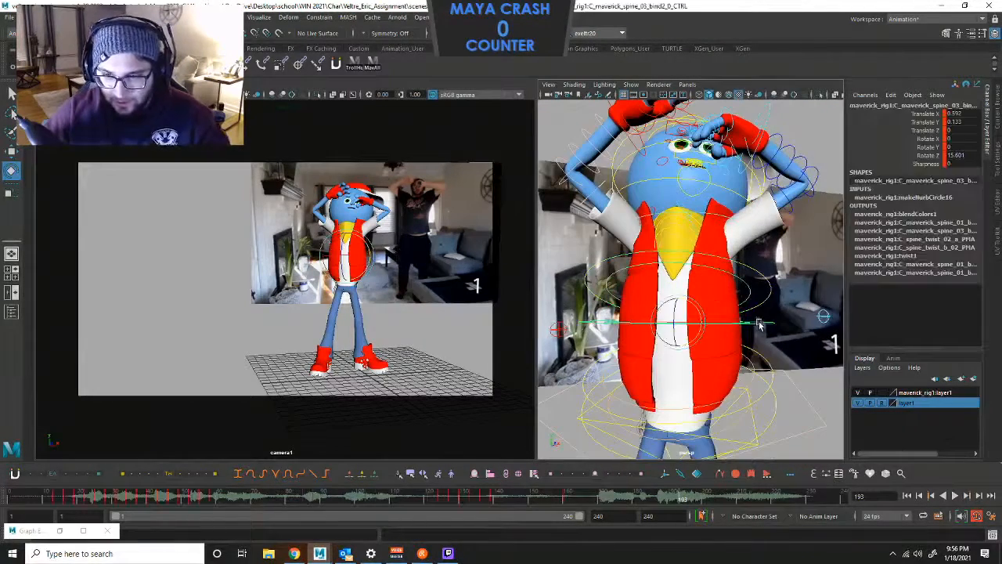
key("comma")
key("period")
key("comma")
key("period")
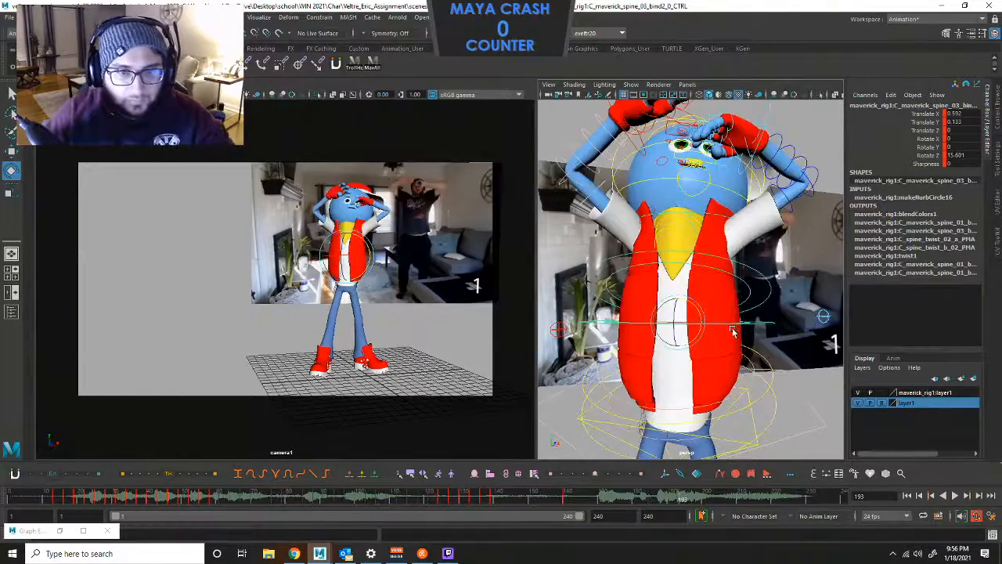
Compare the middle spine control's pose at frame 193 with the previous keyed pose.
key("comma")
key("period")
key("comma")
key("period")
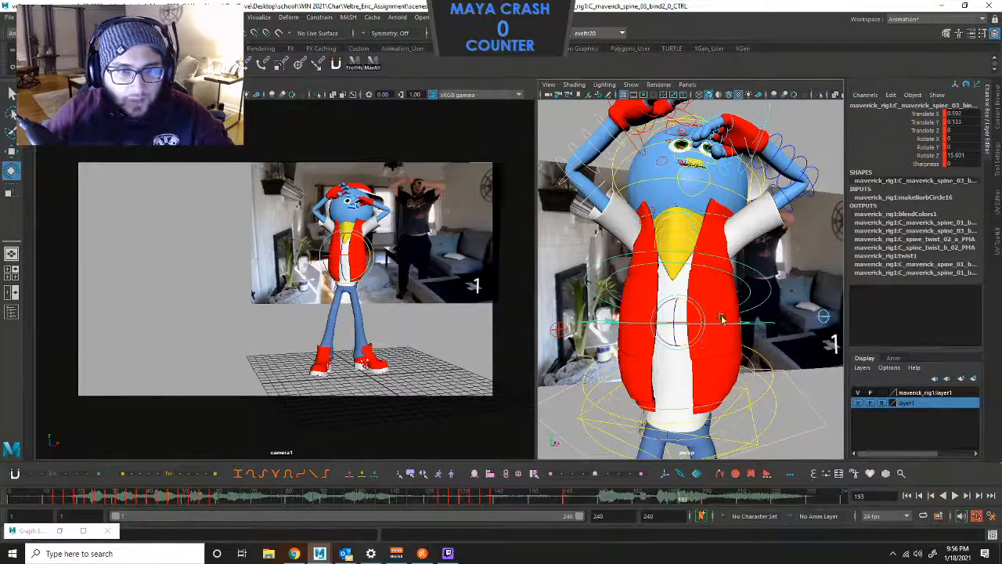
Select both wrist controls, the main body control and both elbow pole vectors, and move them together slightly toward the character's right side.
scroll(722, 319, "down", 3)
left_click(739, 184)
left_click(647, 157)
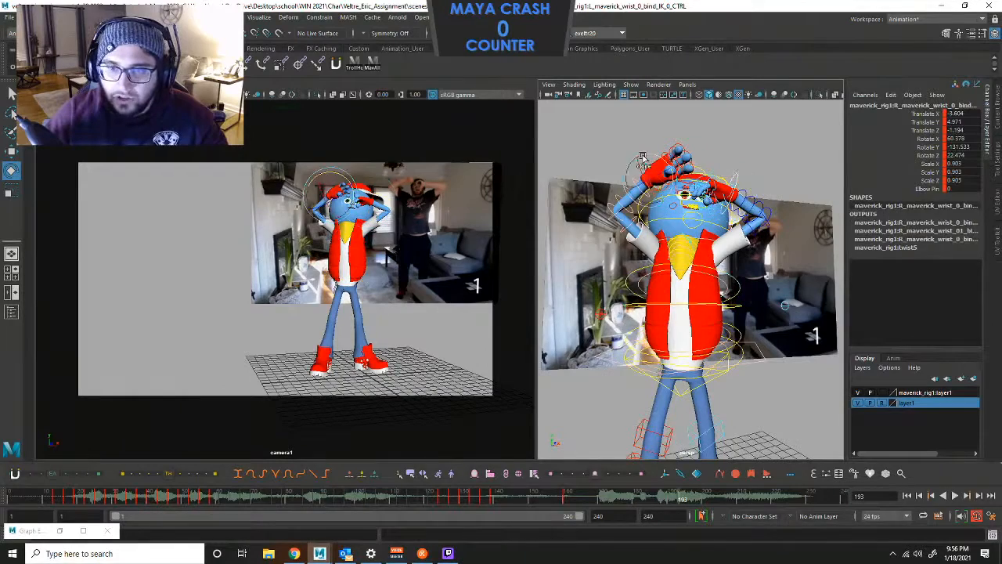
scroll(729, 298, "down", 4)
left_click_drag(788, 325, 738, 333, "alt")
left_click(740, 324, "shift")
left_click(767, 300, "shift")
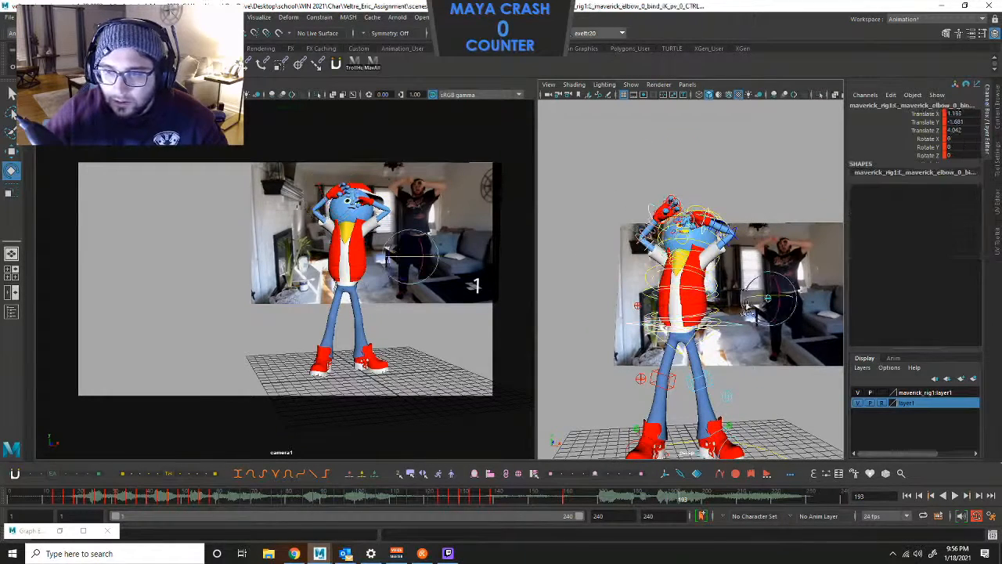
left_click(638, 306, "shift")
key("w")
left_click_drag(657, 308, 654, 306)
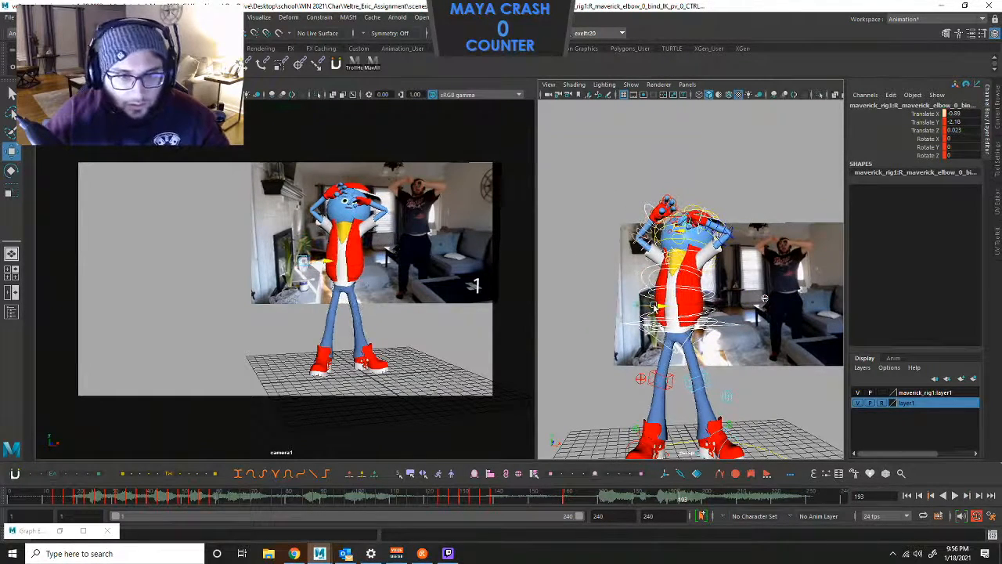
Compare the shifted body with the previous keyed pose and undo the last sideways move.
key("comma")
key("period")
key("comma")
key("period")
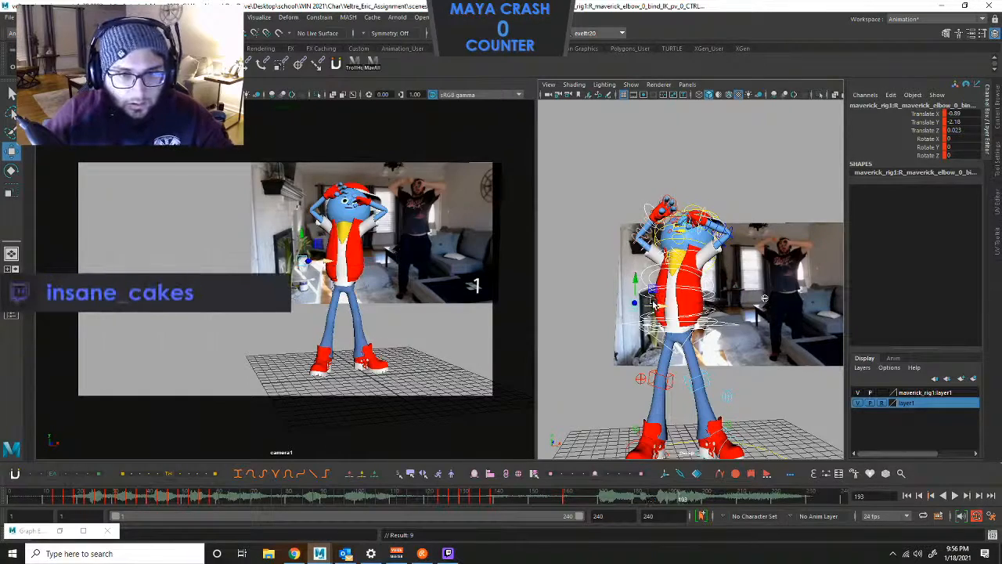
key("comma")
key("period")
key("comma")
key("period")
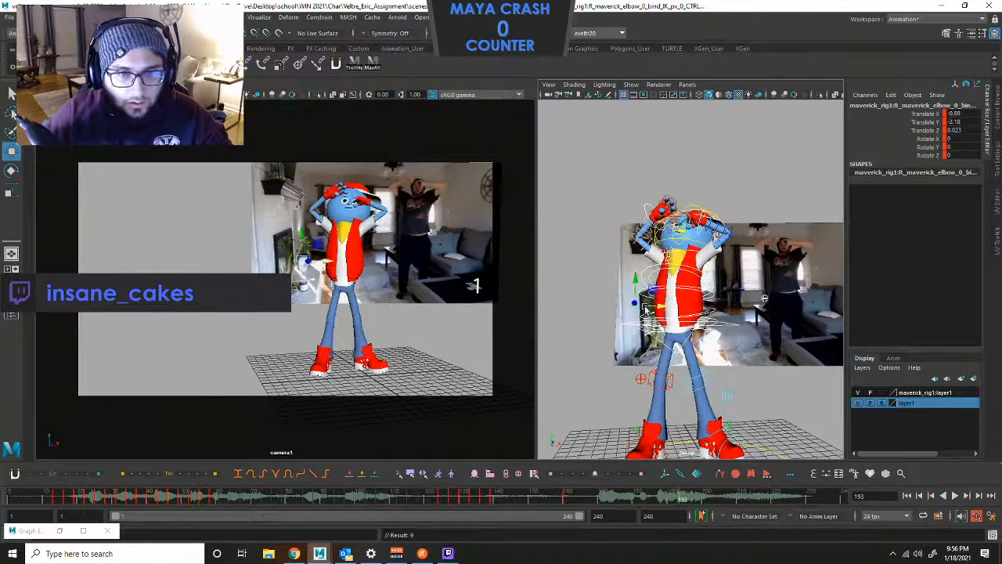
key("ctrl+z")
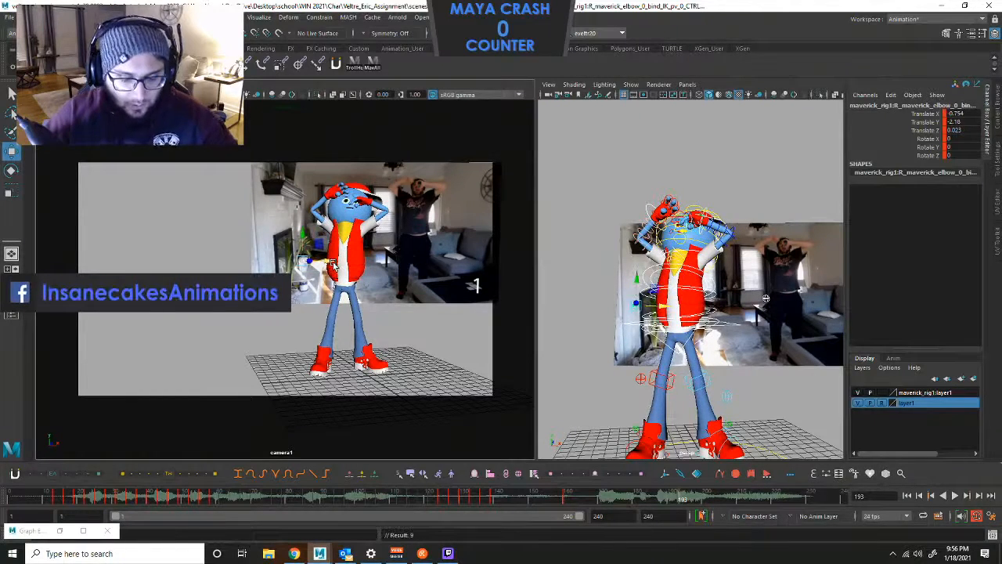
Flip repeatedly between the keyed poses at frames 184 and 193 to examine the sideways weight shift of the body.
key("comma")
key("period")
key("comma")
key("period")
key("comma")
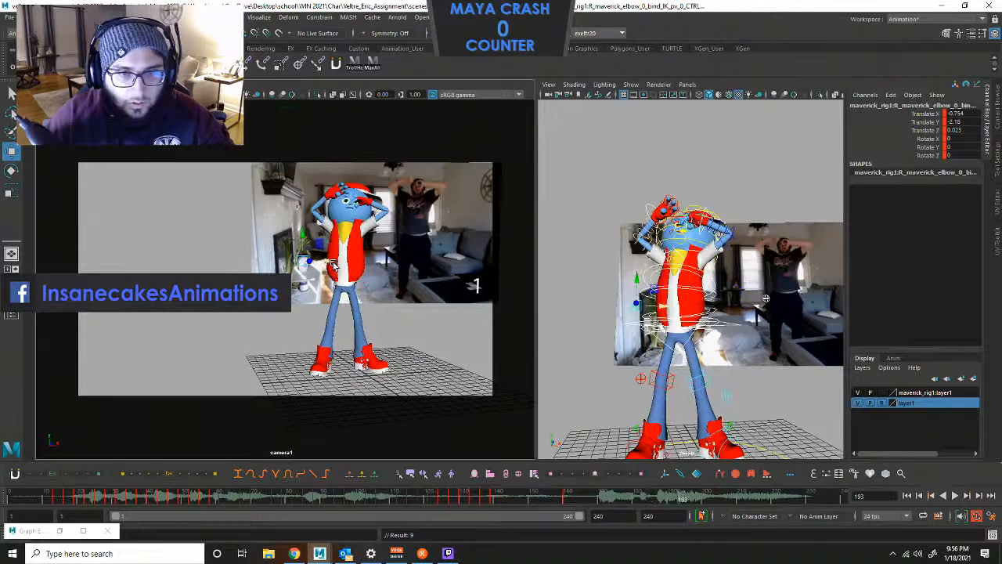
key("period")
key("comma")
key("period")
key("comma")
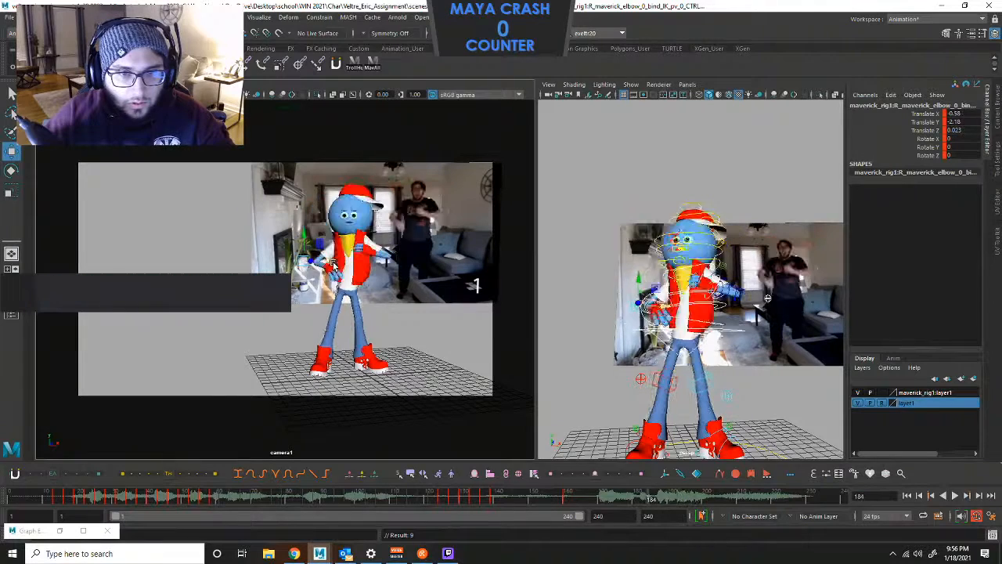
key("period")
key("comma")
key("period")
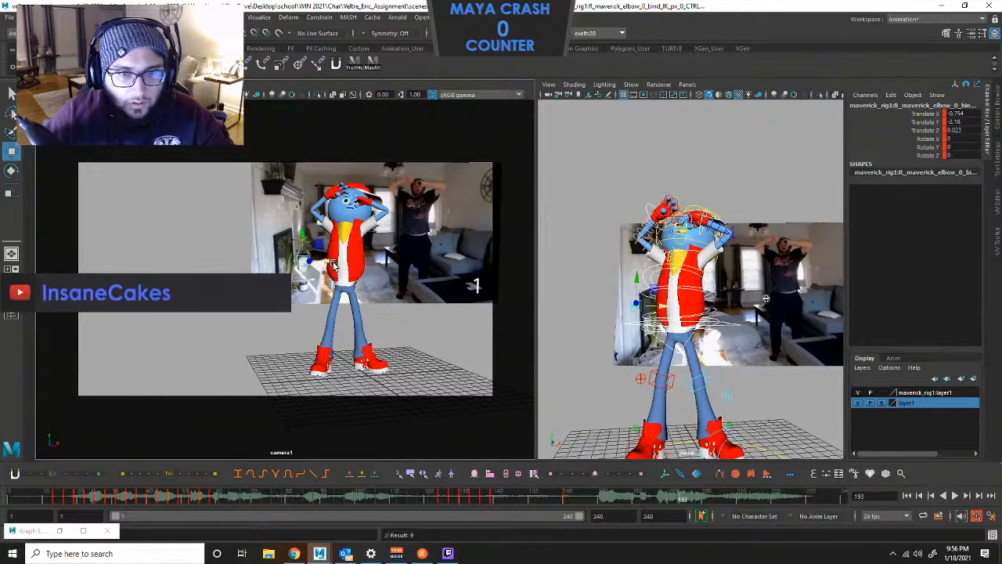
key("comma")
key("period")
key("comma")
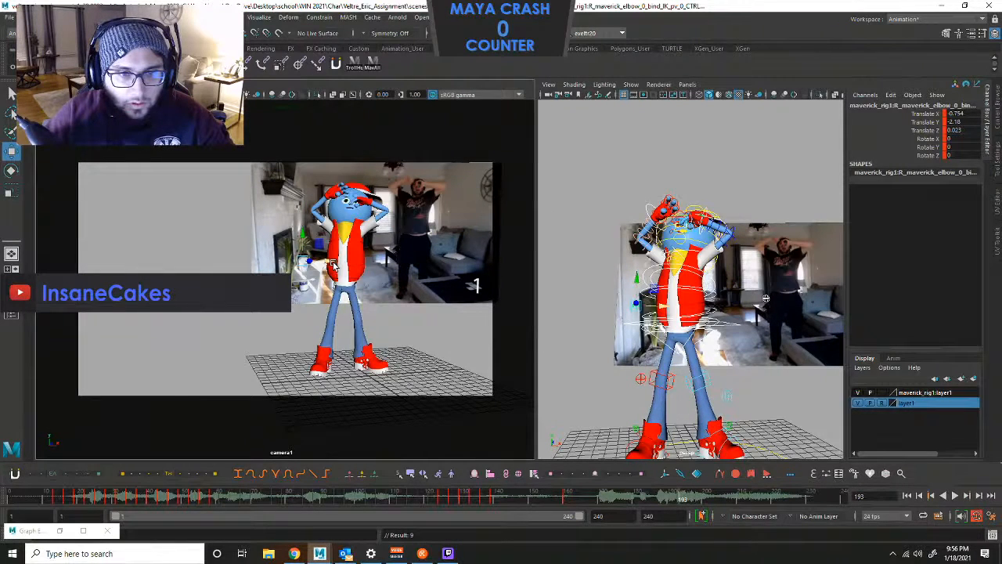
key("comma")
key("period")
key("comma")
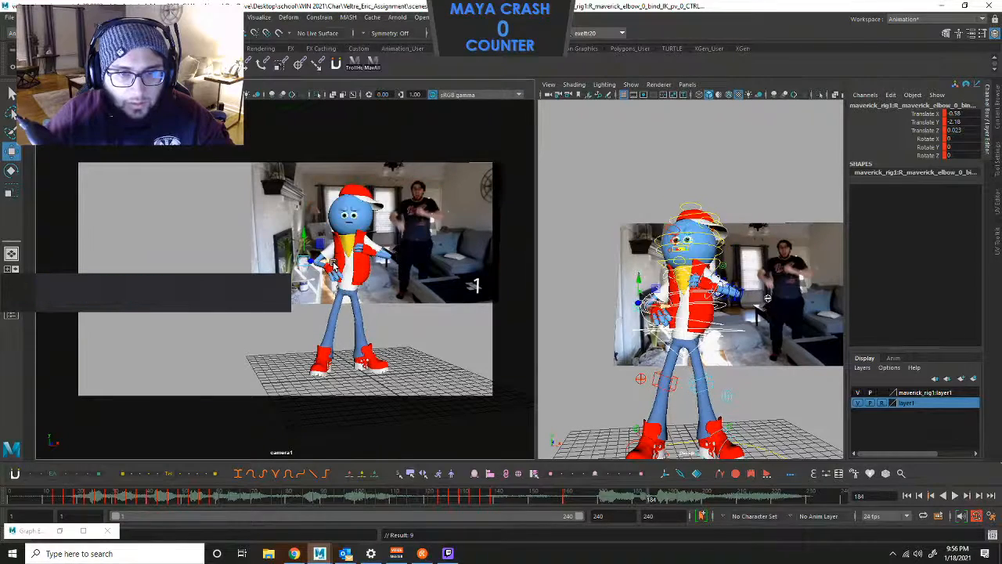
key("period")
key("comma")
key("period")
key("comma")
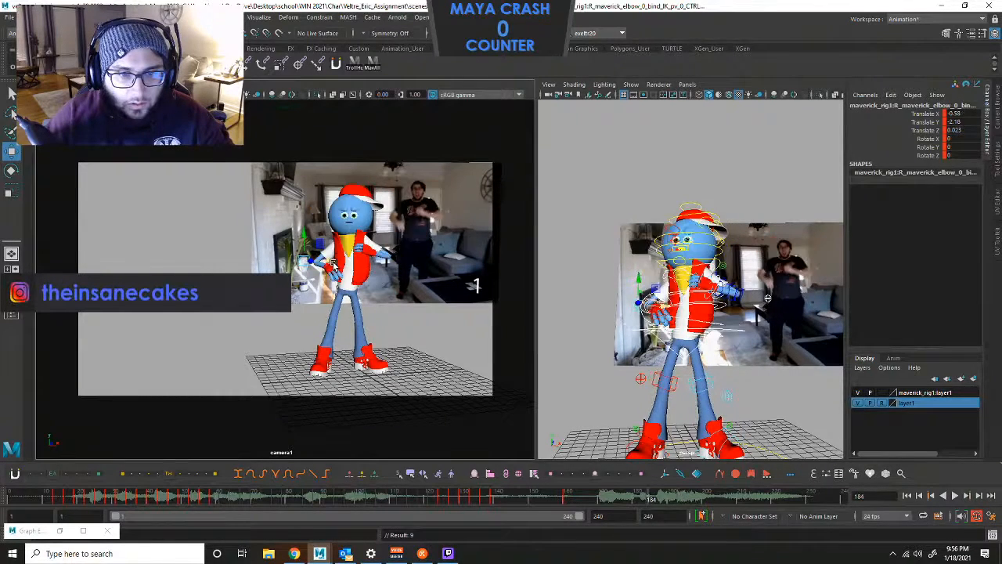
key("period")
key("comma")
key("period")
key("comma")
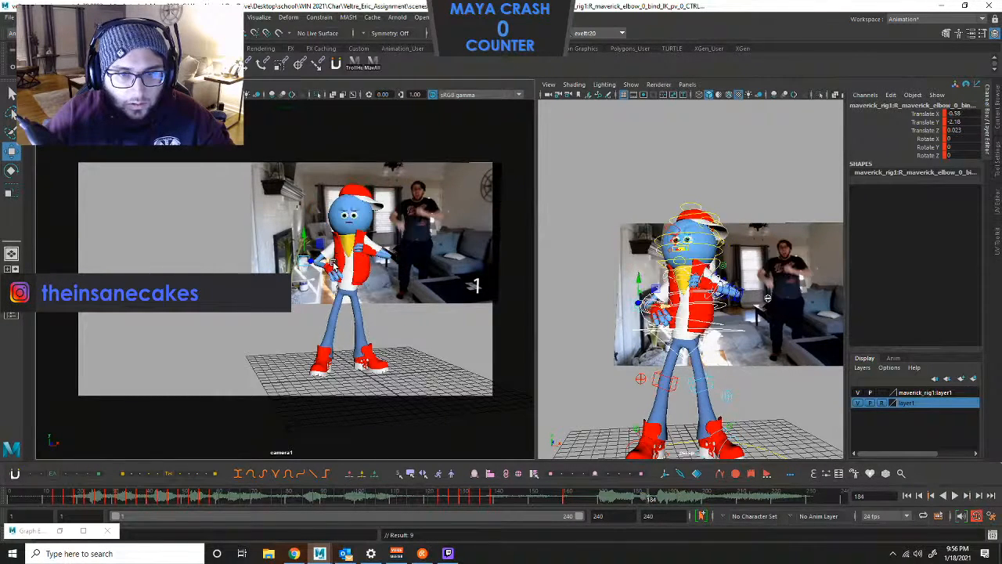
key("period")
key("comma")
key("comma")
key("period")
key("period")
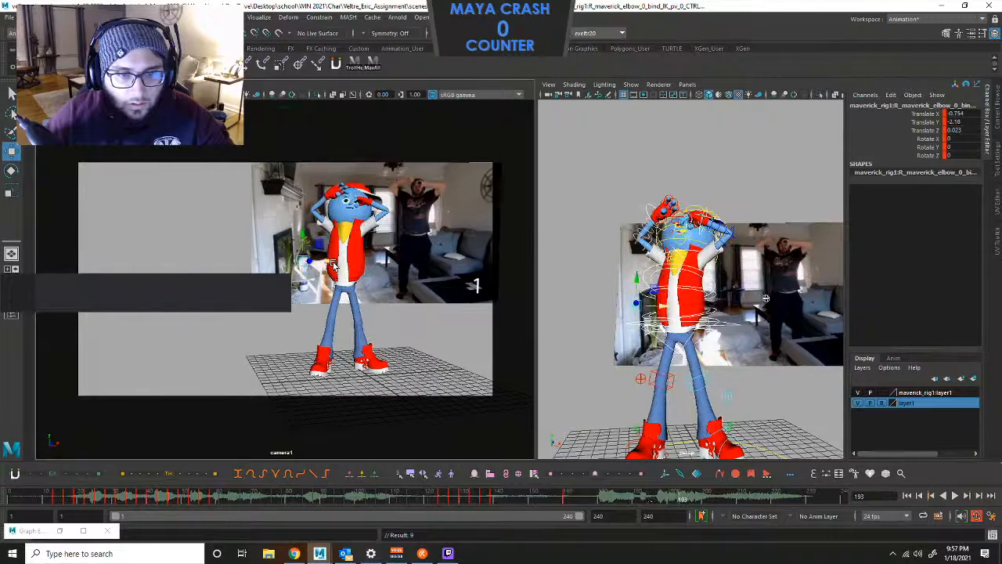
Rotate the pelvis control to about 1.8 in Rotate X and -3 in Rotate Z, and key its rotation at frame 193.
left_click(692, 338)
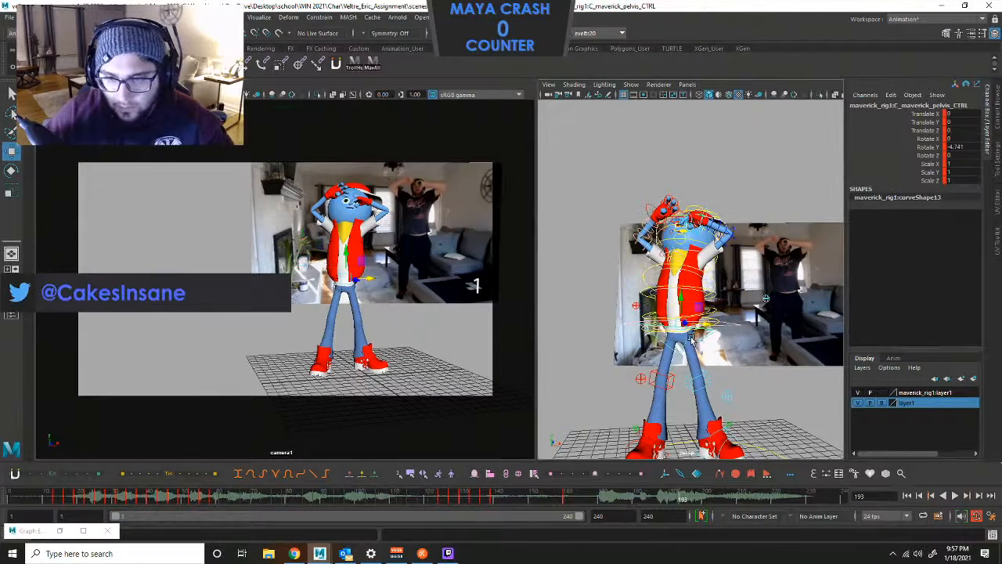
left_click(728, 368)
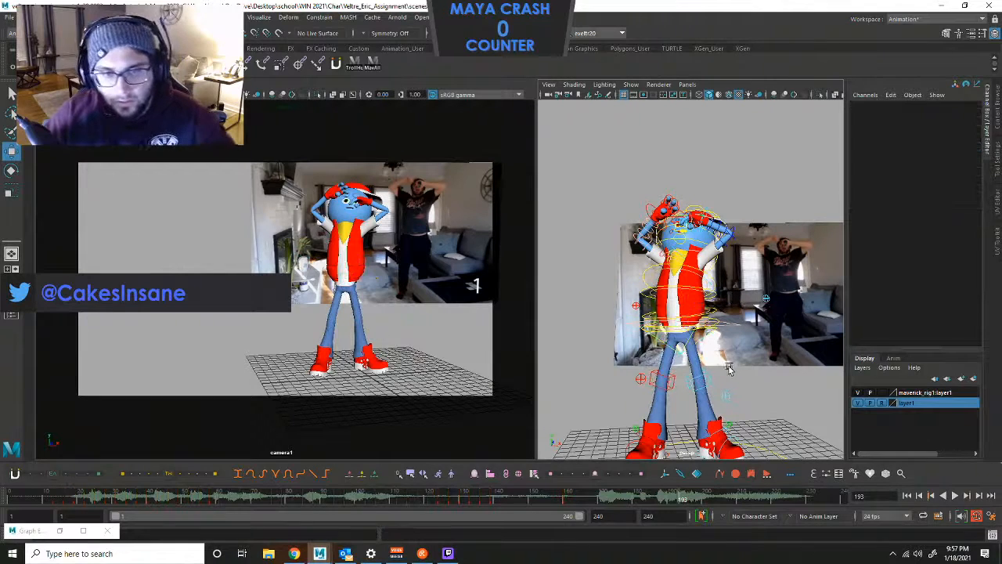
left_click(686, 314)
key("e")
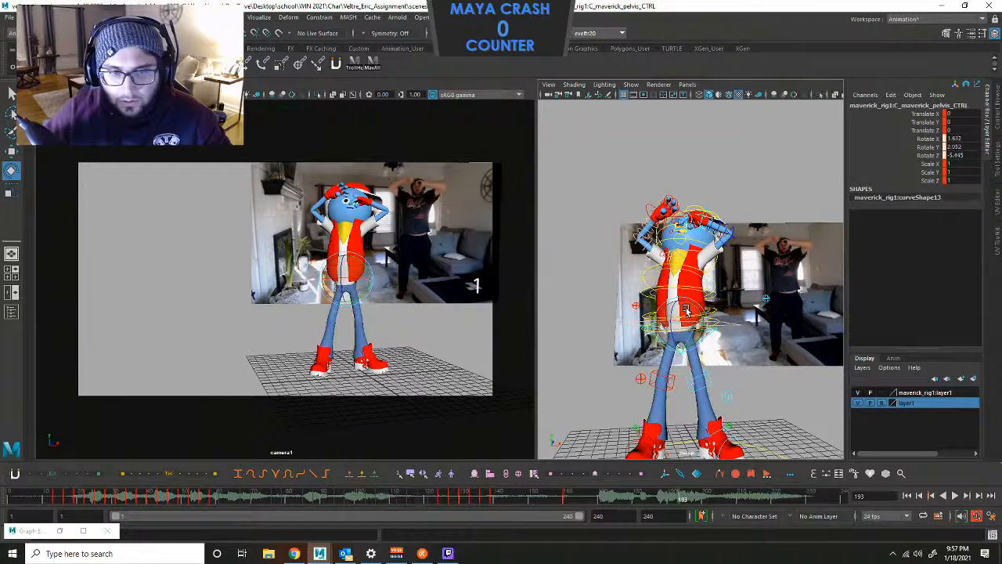
key("shift+e")
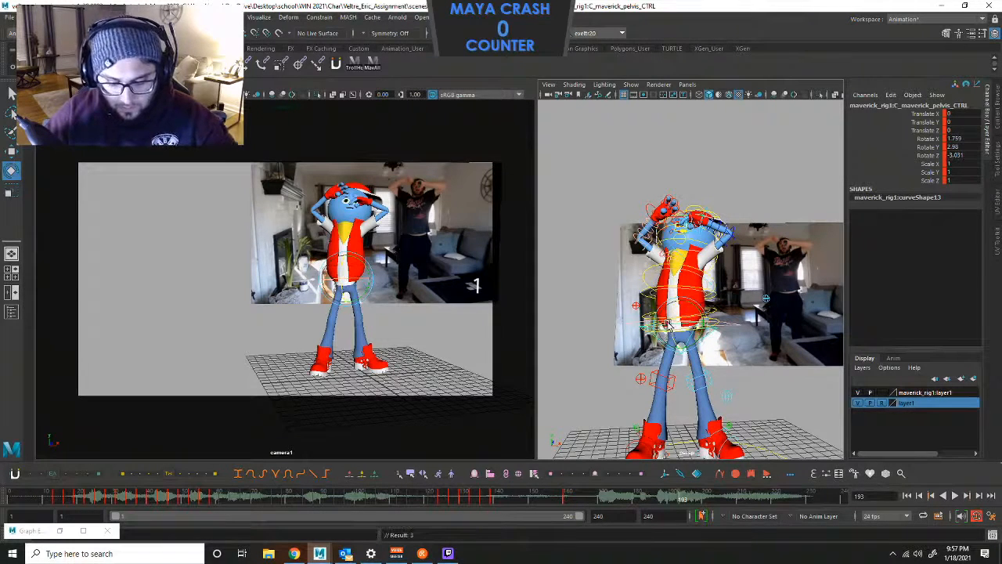
Check the pelvis against the pose at frame 184 and refine its rotation at frame 193 to about 1.8, -3.3, -3.2.
key("comma")
key("period")
key("comma")
key("period")
key("comma")
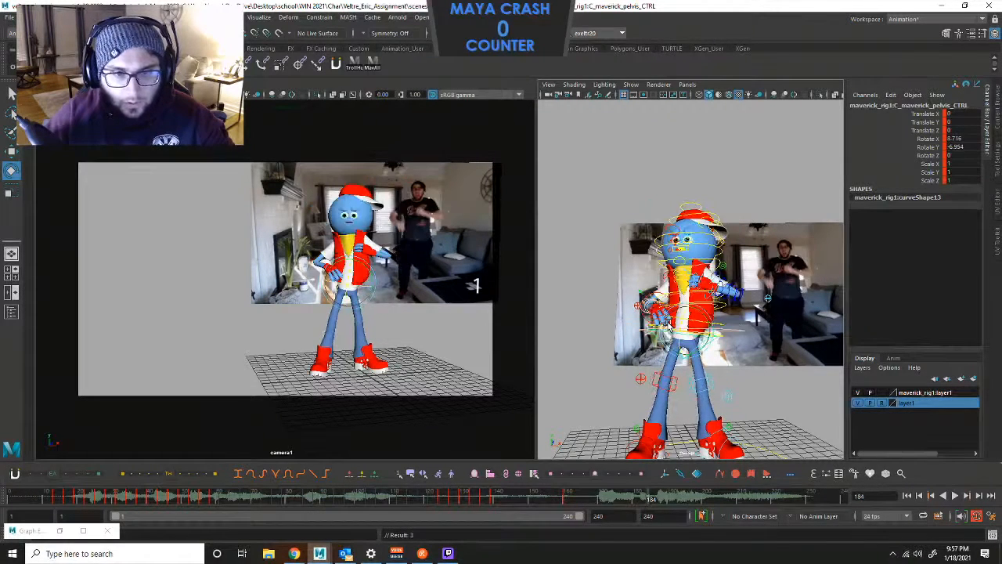
key("period")
left_click_drag(703, 315, 702, 317)
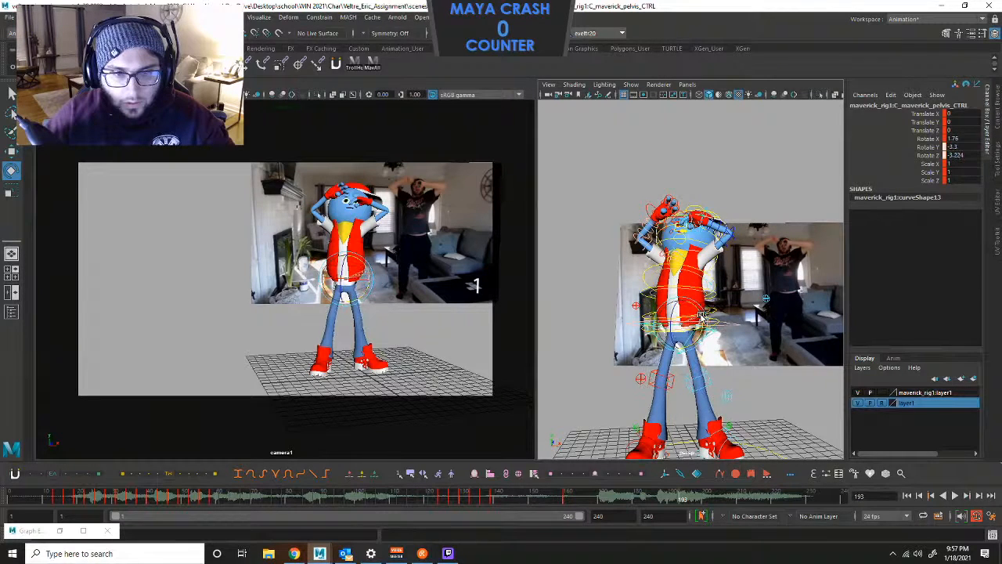
Flip between frames 184 and 193 to examine how the hips change into the hands-on-head pose.
key("comma")
key("period")
key("comma")
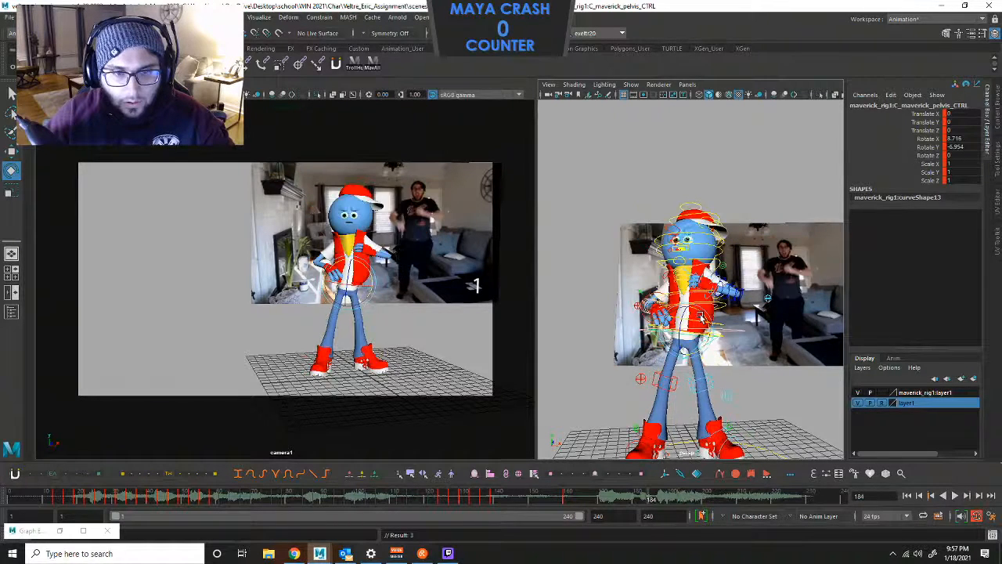
key("period")
key("comma")
key("period")
key("comma")
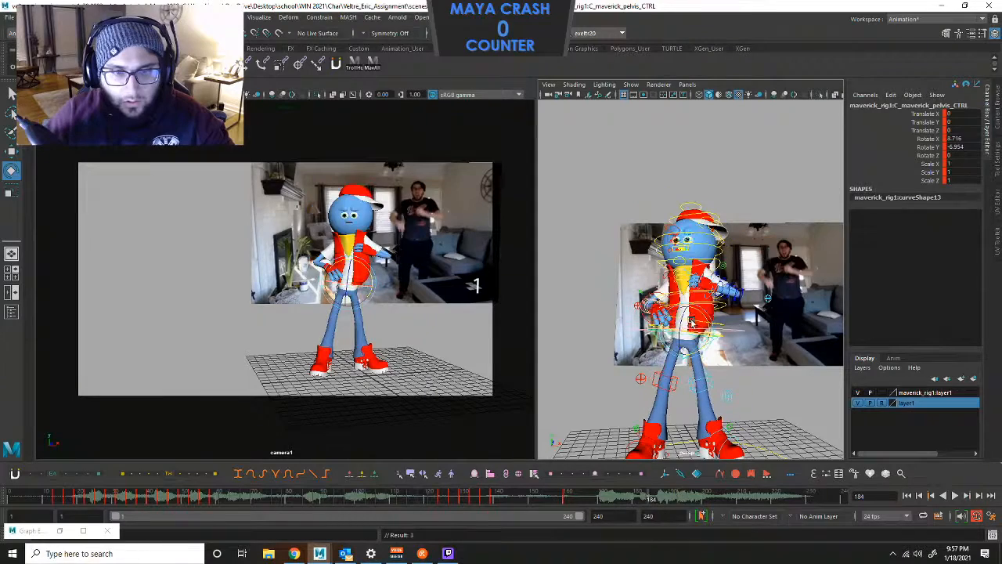
key("period")
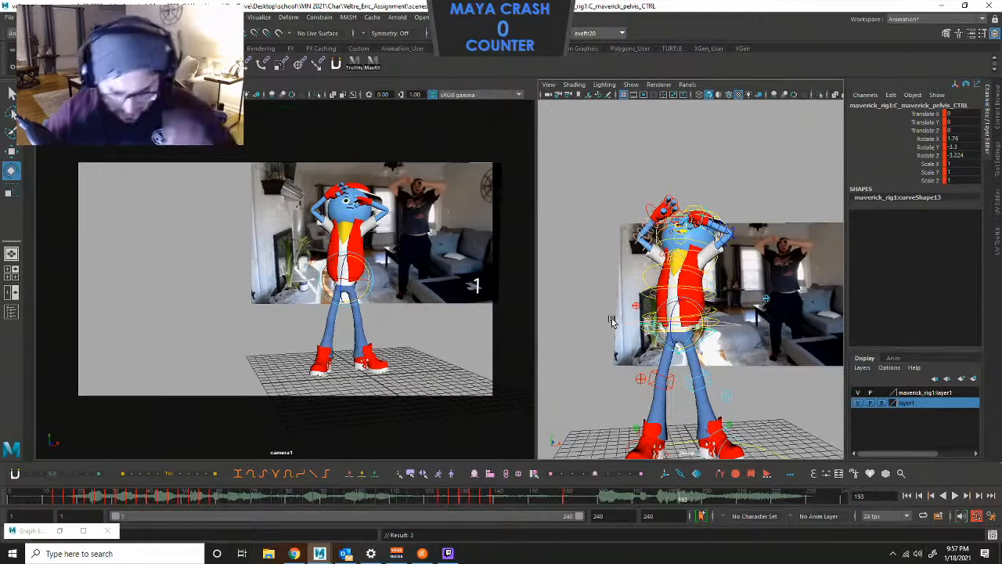
key("comma")
key("period")
key("comma")
key("period")
key("comma")
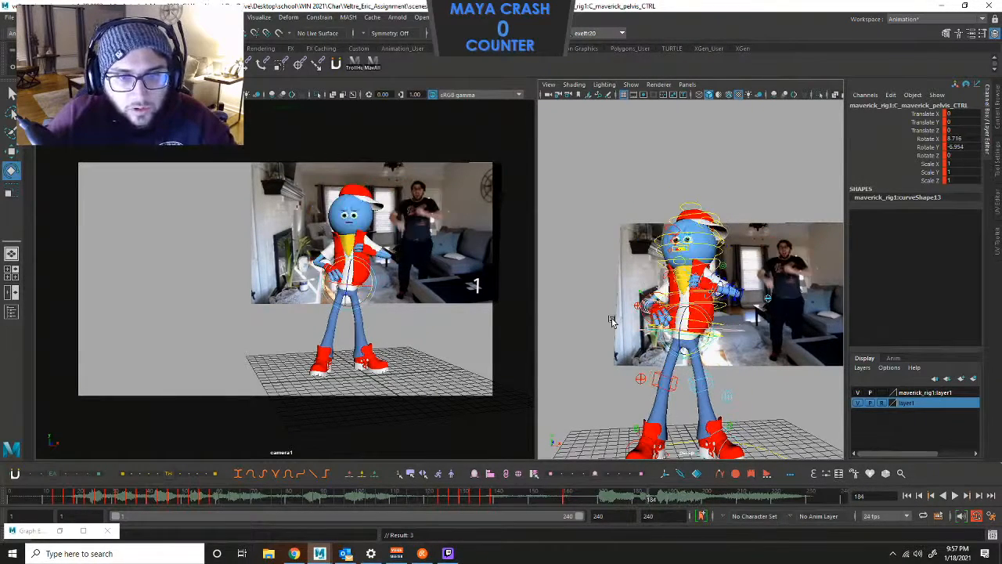
key("period")
key("comma")
key("period")
key("comma")
key("period")
key("comma")
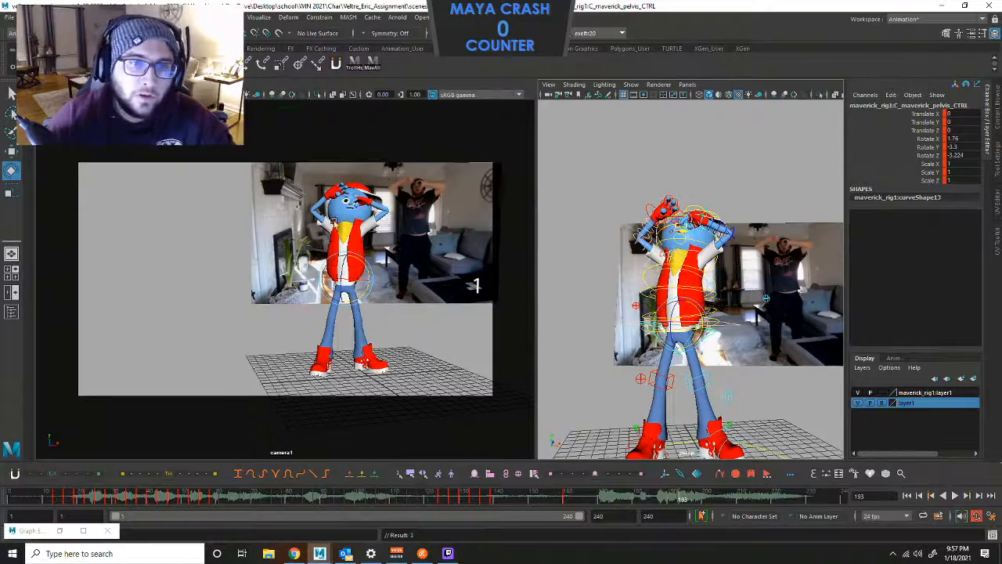
key("period")
key("comma")
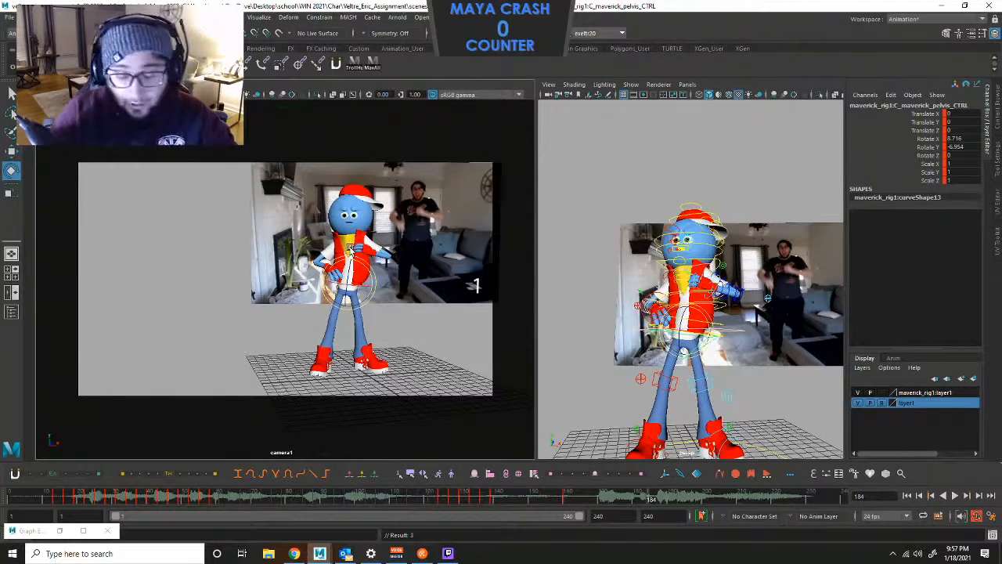
key("period")
Step back through the earlier keyed poses past frame 160 and forward to frame 193 to review the pose progression.
key("comma")
key("comma")
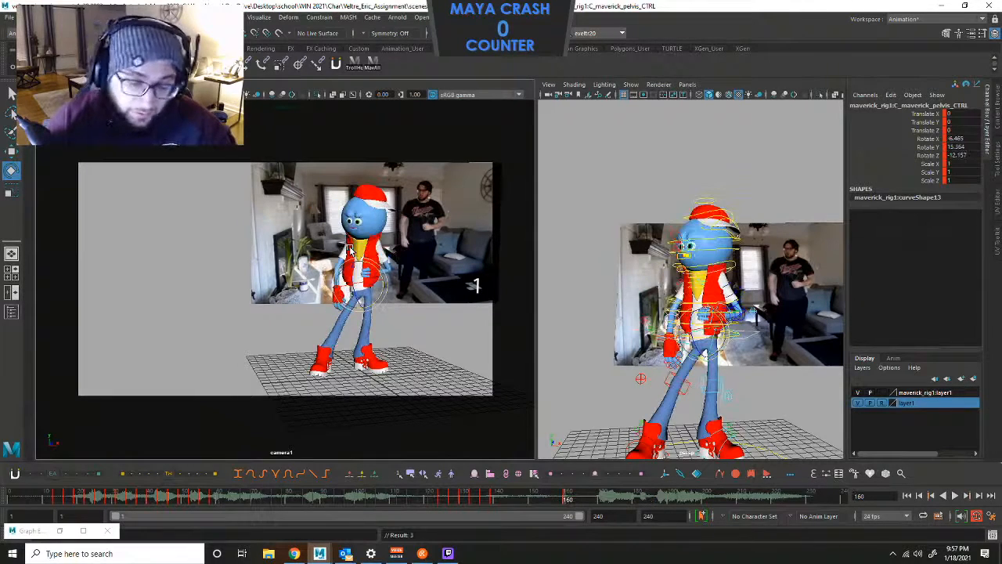
key("comma")
key("period")
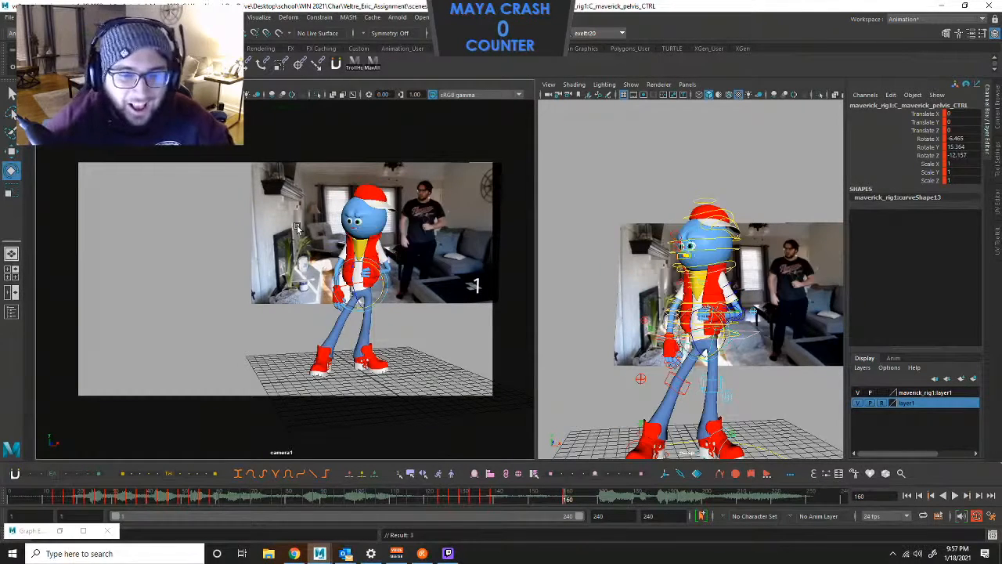
key("period")
key("period")
key("comma")
key("period")
key("comma")
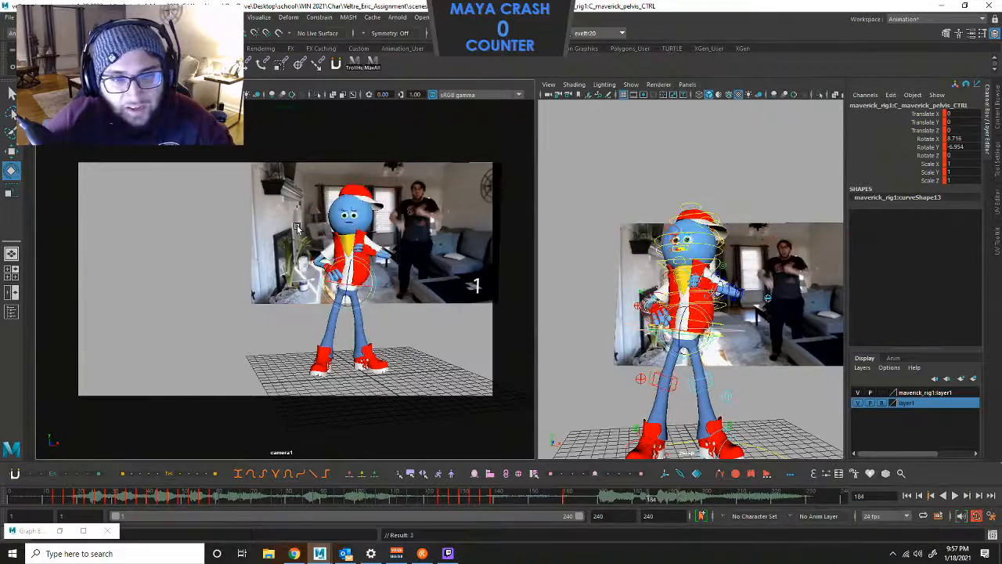
key("period")
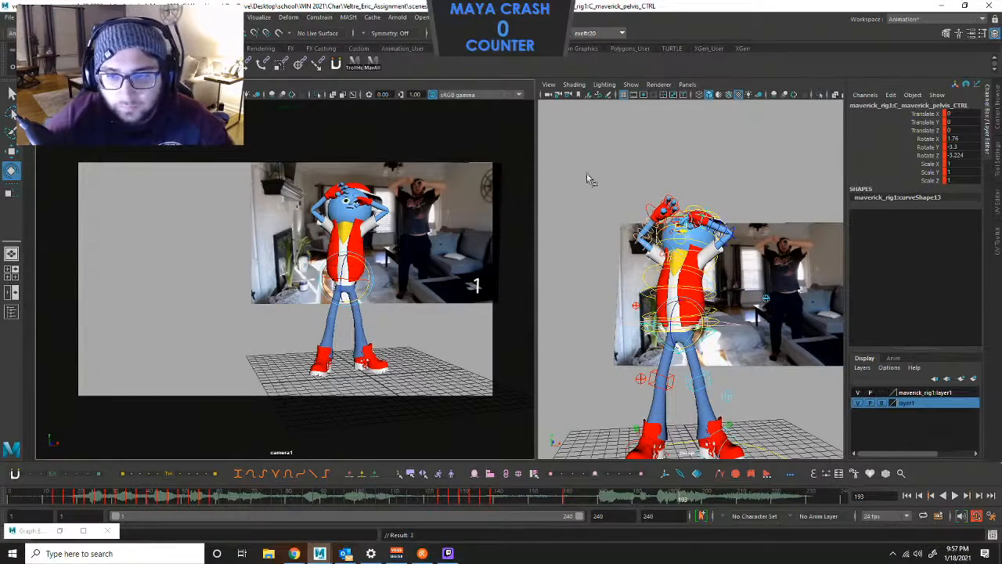
Curl the left hand's fingers inward at frame 193, bending the pinky's third joint to about -57 in Rotate Z.
right_click_drag(591, 180, 731, 178, "alt")
middle_click_drag(731, 178, 701, 301, "alt")
left_click_drag(700, 302, 691, 216, "alt")
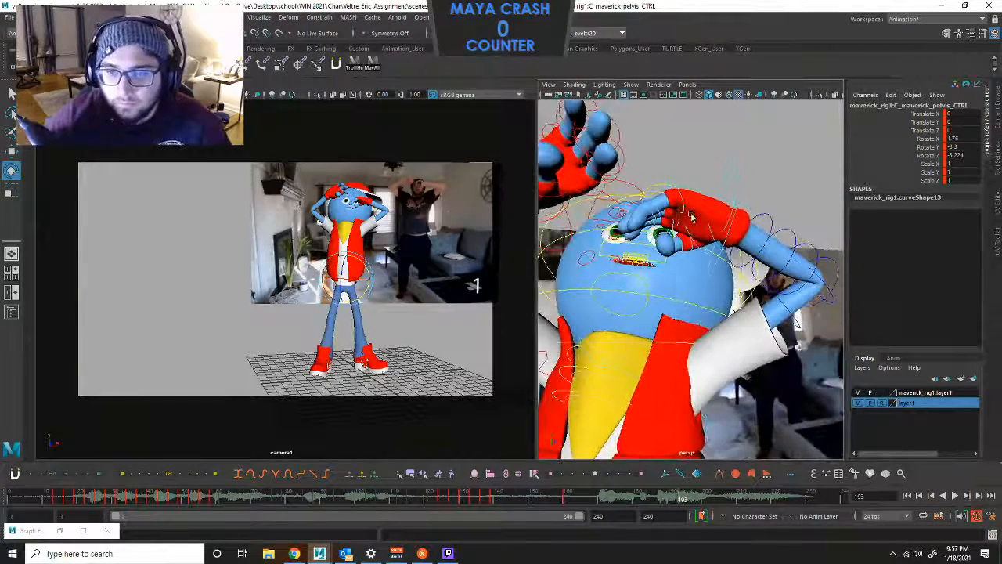
left_click(684, 223)
scroll(693, 173, "up", 5)
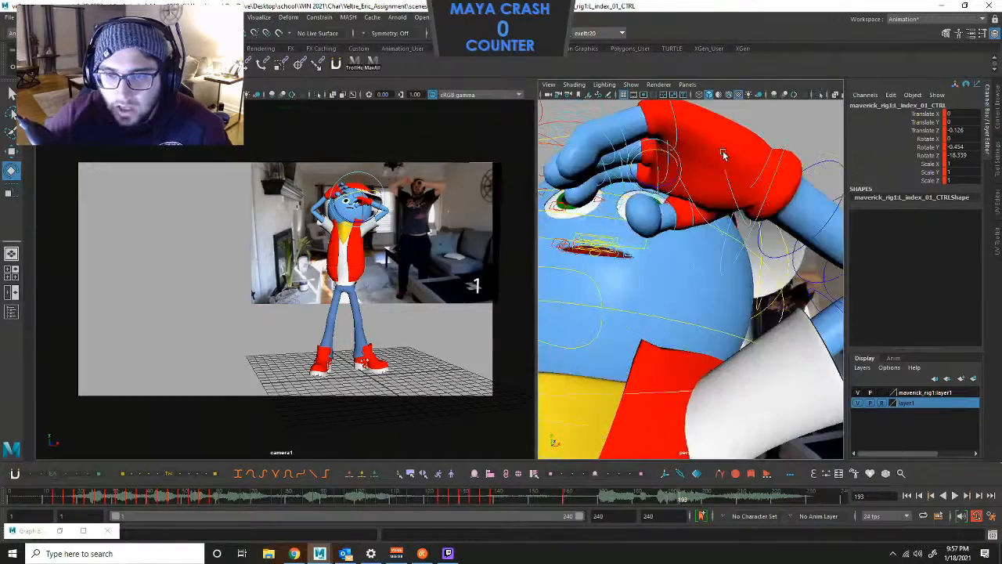
key("f")
scroll(718, 166, "down", 5)
left_click_drag(723, 174, 734, 250, "alt")
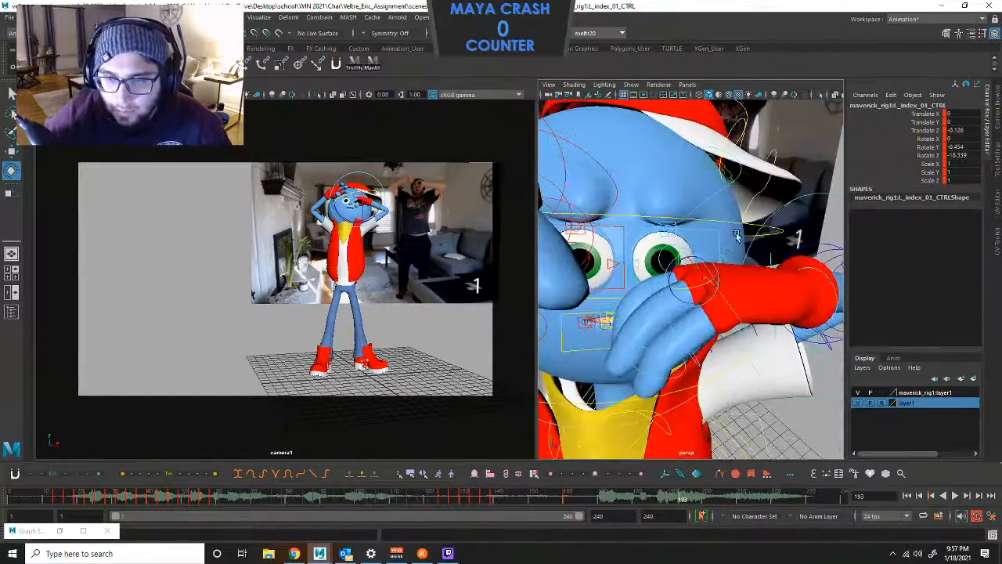
right_click_drag(739, 233, 788, 175, "alt")
left_click(787, 176)
left_click_drag(675, 238, 752, 262, "alt")
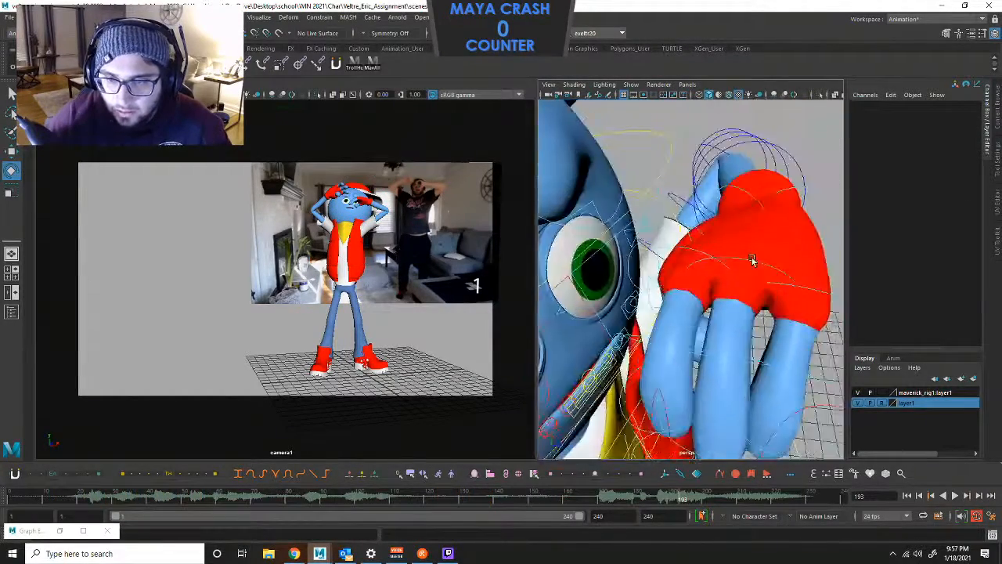
left_click(750, 261)
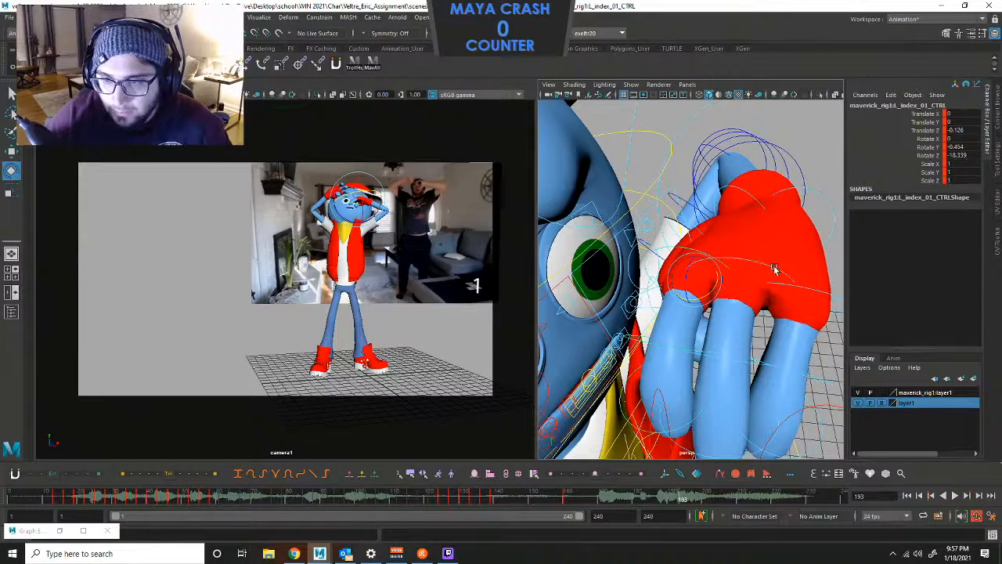
left_click(801, 290)
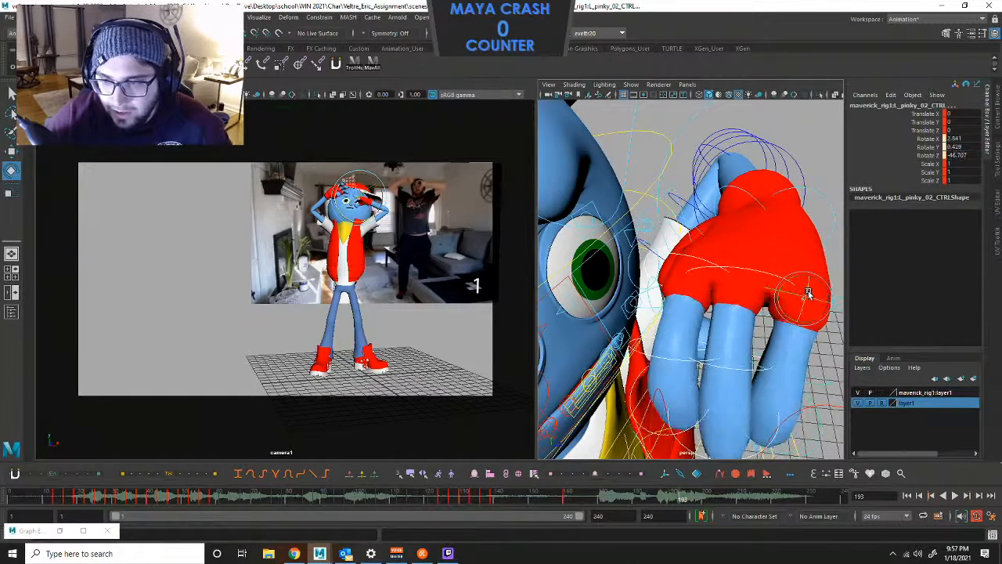
left_click_drag(781, 338, 791, 325, "alt")
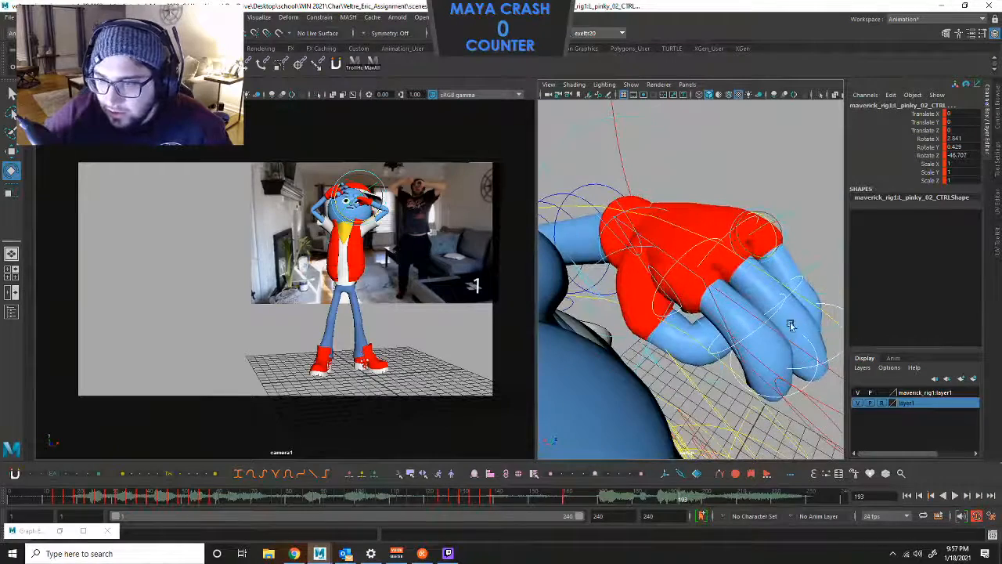
left_click(799, 301)
left_click(802, 284)
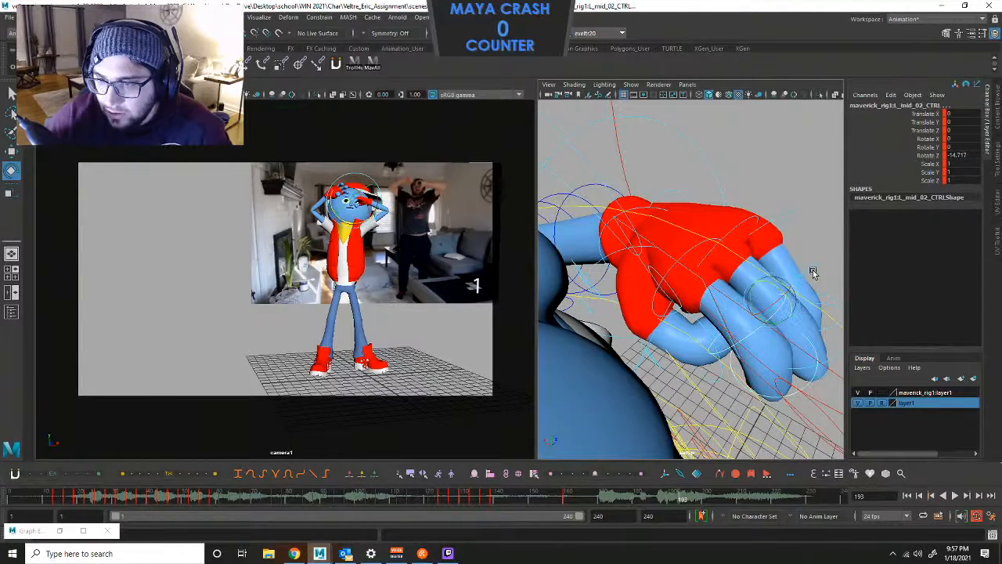
middle_click_drag(803, 284, 809, 292)
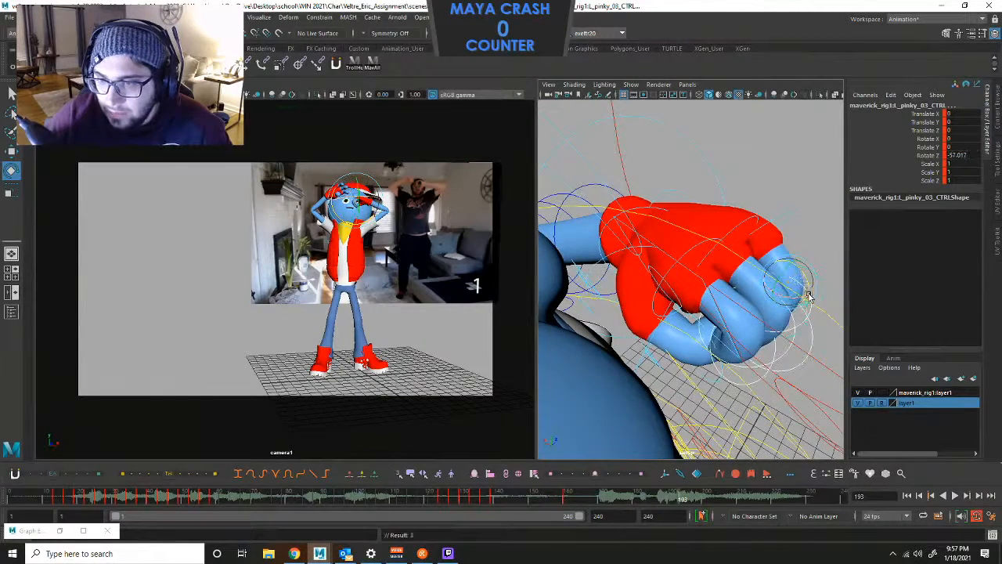
Rotate the third joints of the left middle finger and pinky together to refine the hand's closed shape.
left_click_drag(806, 290, 593, 330, "alt")
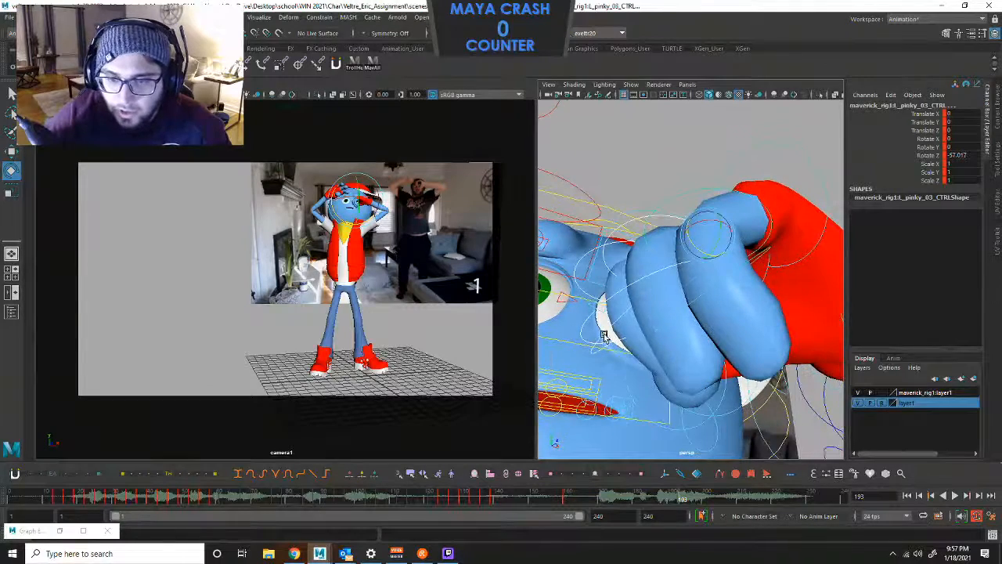
left_click(601, 340)
left_click(684, 313)
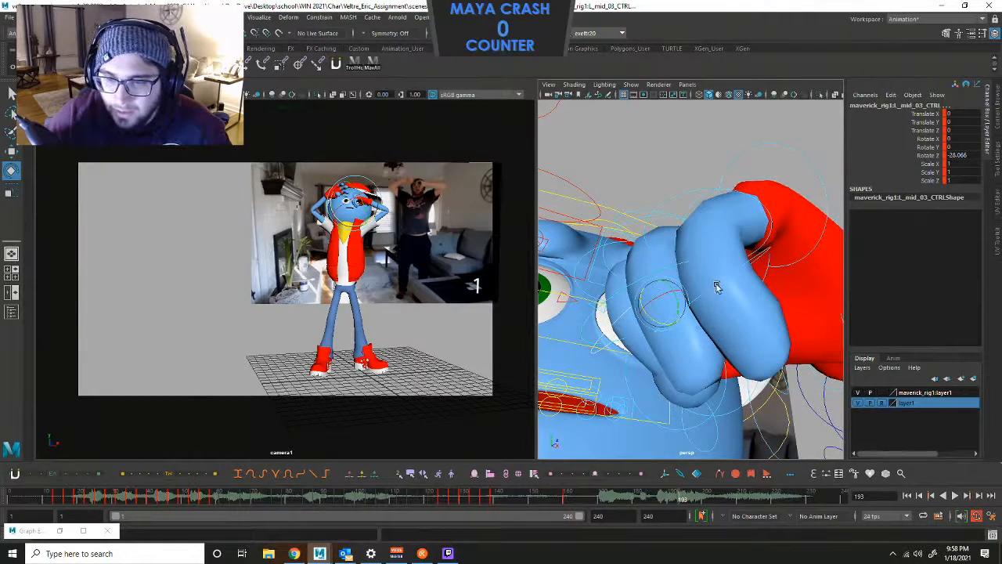
left_click(716, 286, "shift")
left_click_drag(699, 293, 768, 258)
scroll(767, 297, "down", 4)
Rotate the left thumb's second joint control to about 74.9, -19, -40.9 so the thumb folds toward the fingers.
left_click_drag(767, 302, 725, 328, "alt")
left_click(721, 338)
left_click(721, 338)
key("ctrl+z")
left_click(744, 338)
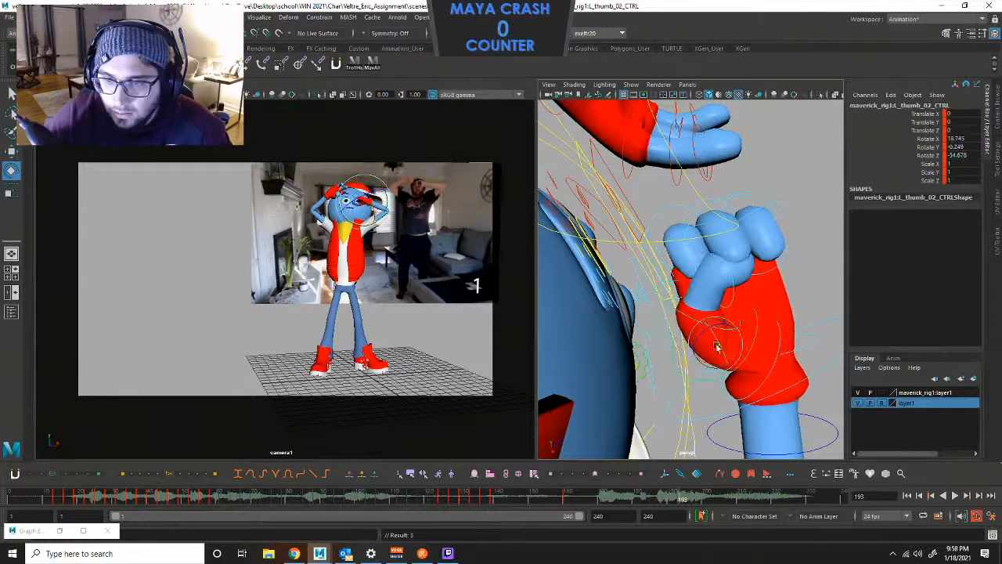
mouse_move(711, 366)
left_mouse_down()
mouse_move(732, 353)
mouse_move(717, 341)
mouse_move(722, 350)
left_mouse_up()
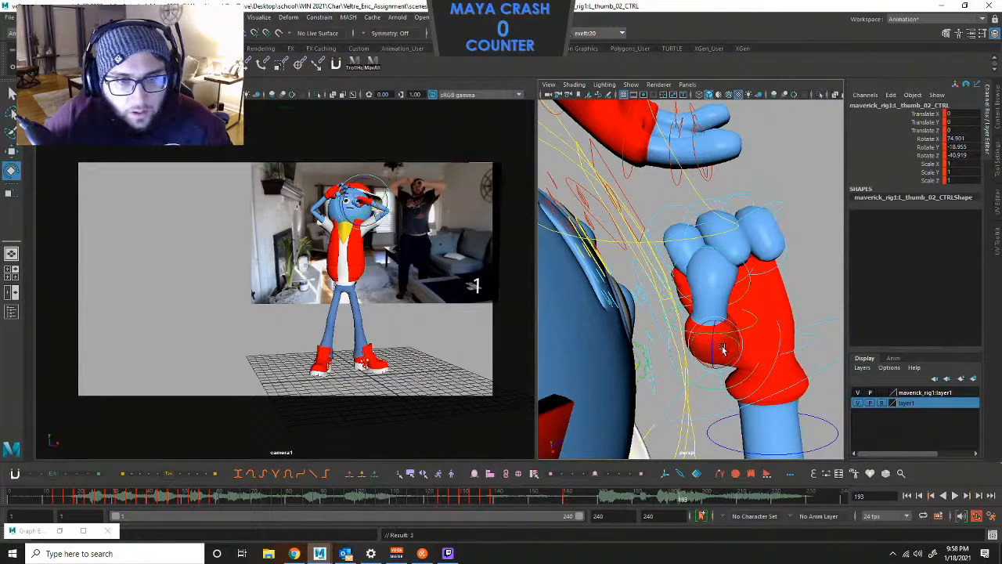
Lower the right wrist IK control slightly at frame 193 to about 4.89 in Translate Y.
scroll(714, 203, "down", 6)
left_click_drag(713, 204, 656, 300, "alt")
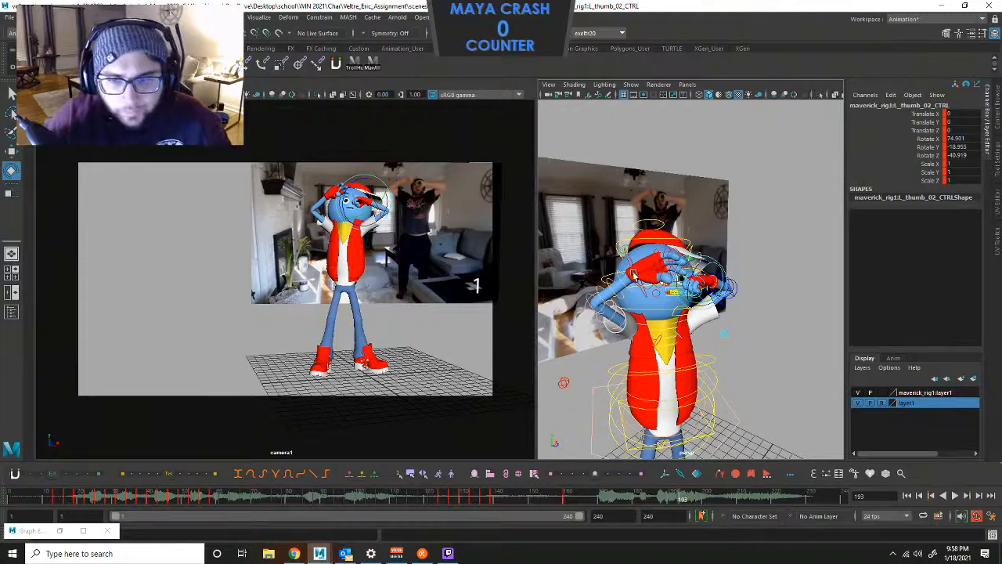
left_click(631, 257)
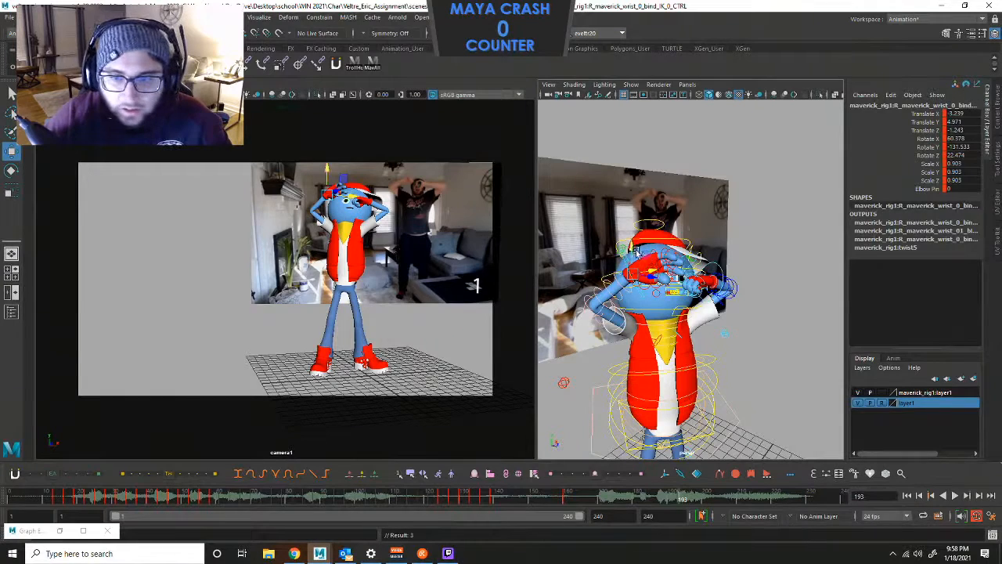
left_click_drag(633, 249, 636, 253)
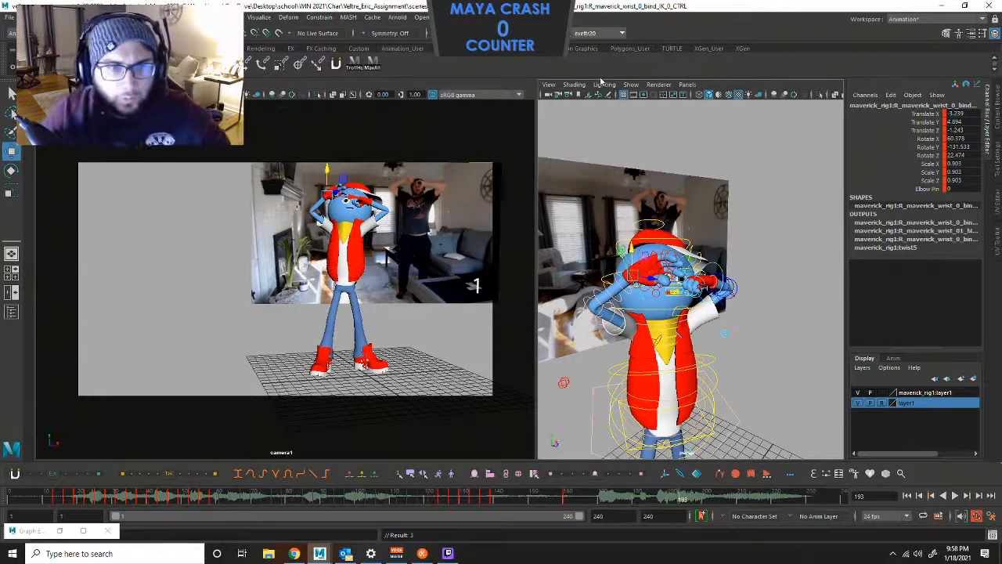
Select all the character's controls and flip through the keyed poses between frames 139 and 193 to compare them with the reference.
left_click_drag(640, 239, 812, 328)
scroll(649, 287, "down", 5)
left_click_drag(756, 199, 670, 433)
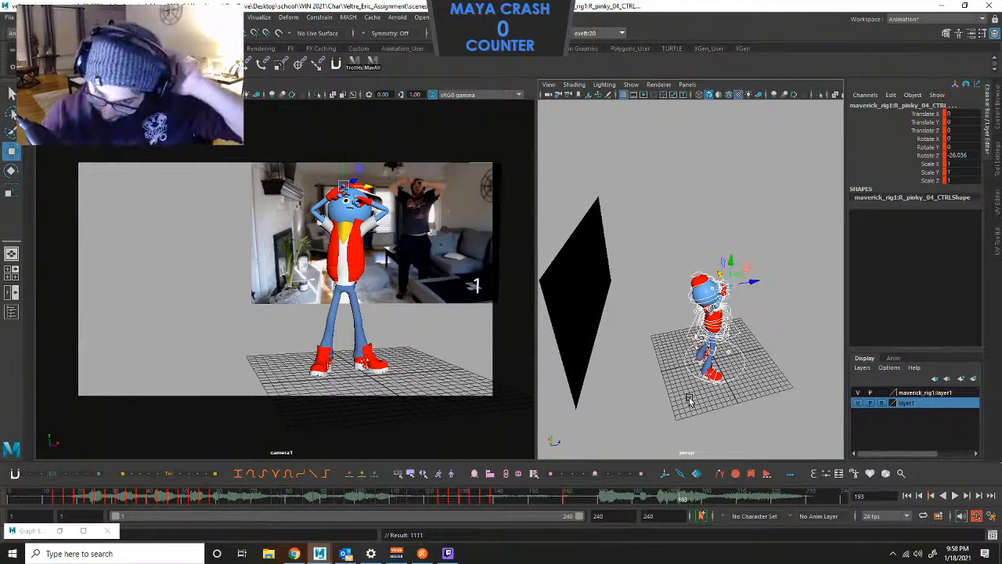
key("comma")
key("comma")
key("comma")
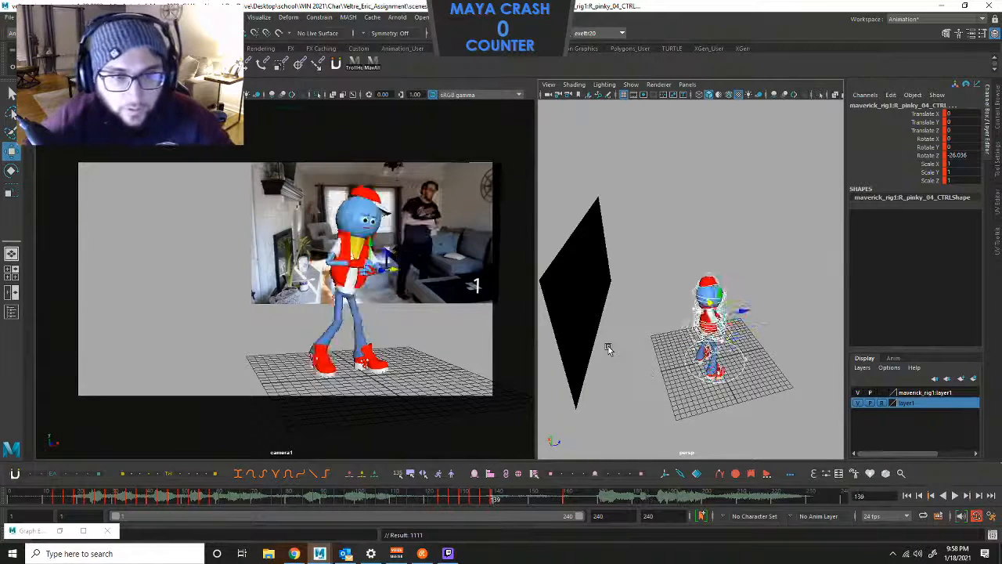
key("period")
key("period")
key("period")
key("comma")
key("comma")
key("comma")
key("comma")
key("comma")
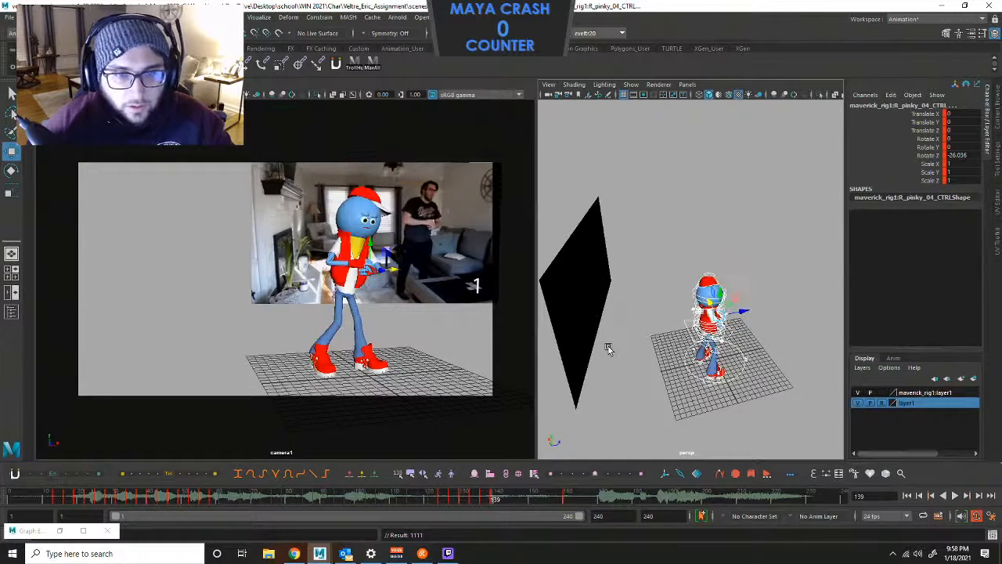
key("period")
key("period")
key("period")
key("period")
key("period")
key("comma")
key("comma")
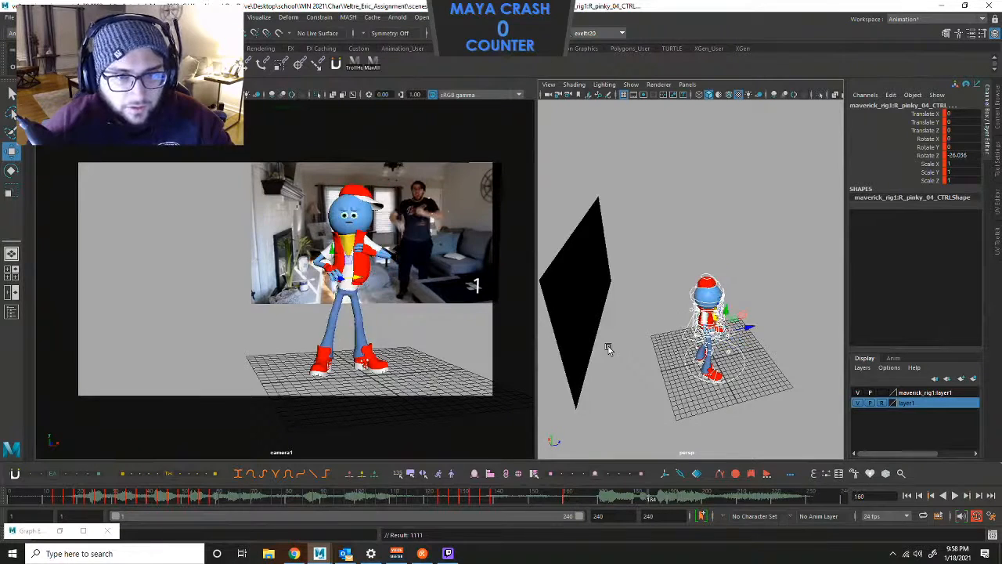
Play the blocked animation with the rig deselected and stop playback at frame 234.
left_click(954, 495)
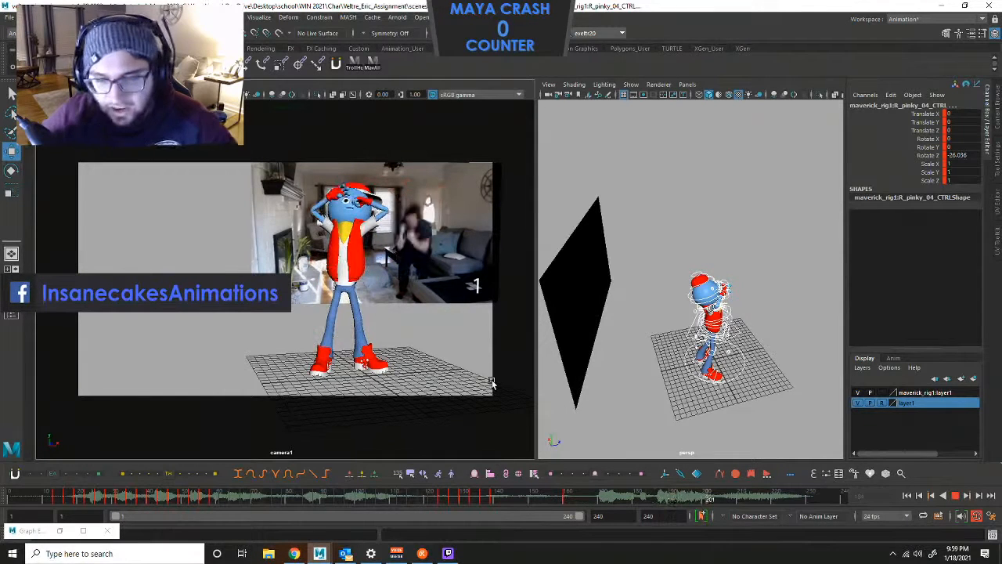
left_click(619, 314)
left_click(956, 496)
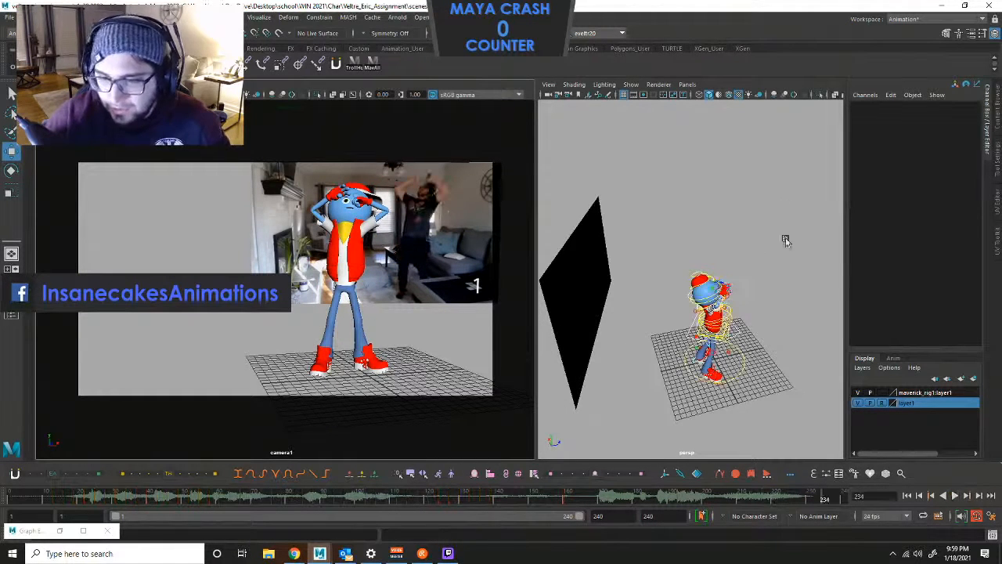
Select all the character's controls and set their key tangents to Stepped.
left_click_drag(783, 237, 648, 440)
right_click(592, 477)
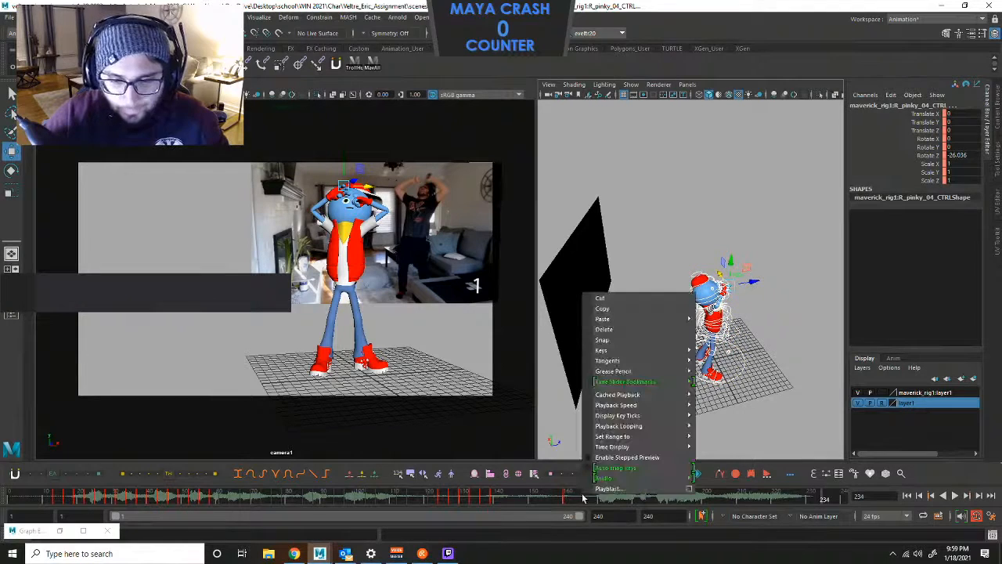
mouse_move(642, 361)
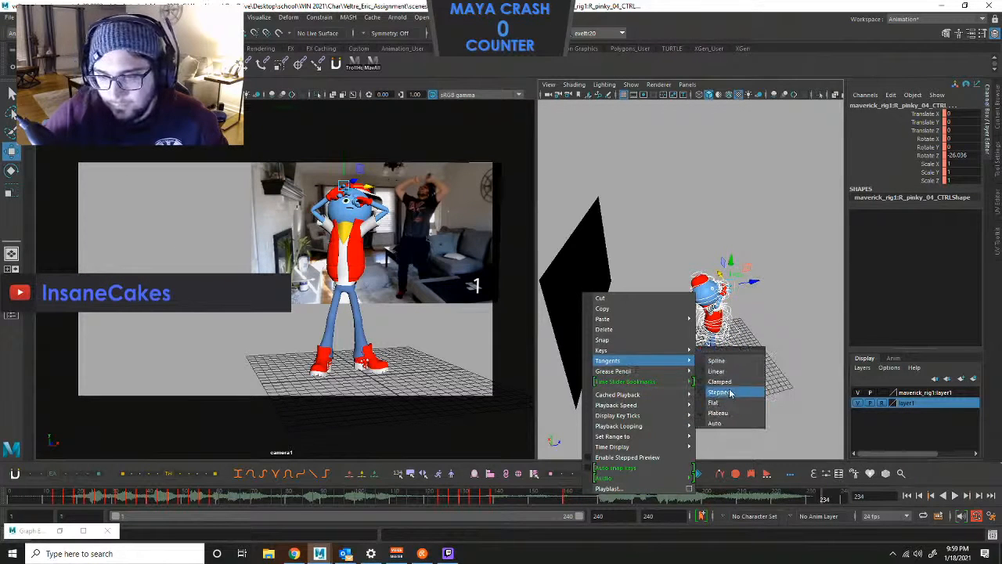
left_click(732, 393)
Play the stepped blocking in a loop against the video reference and stop it at frame 21.
left_click(955, 496)
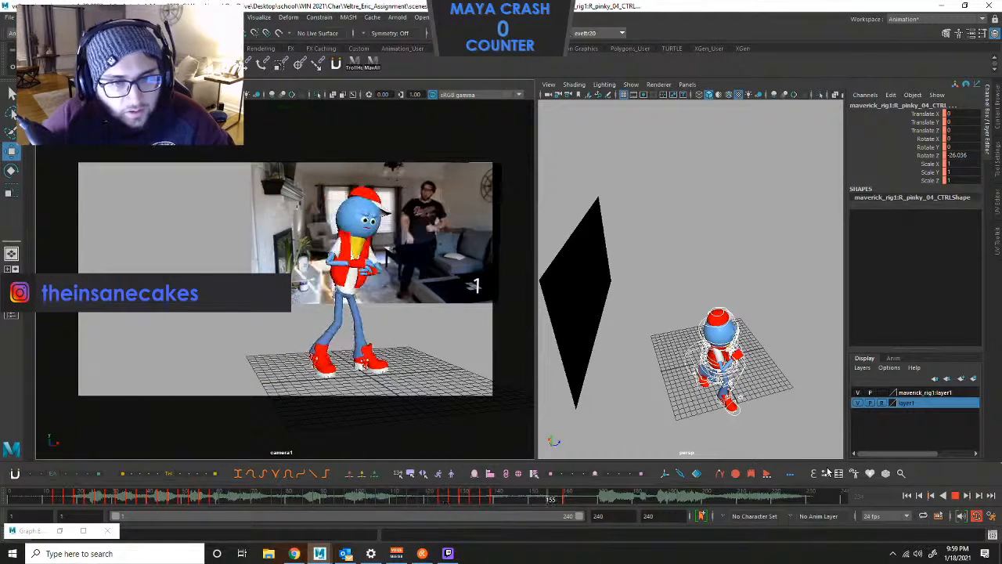
key("space")
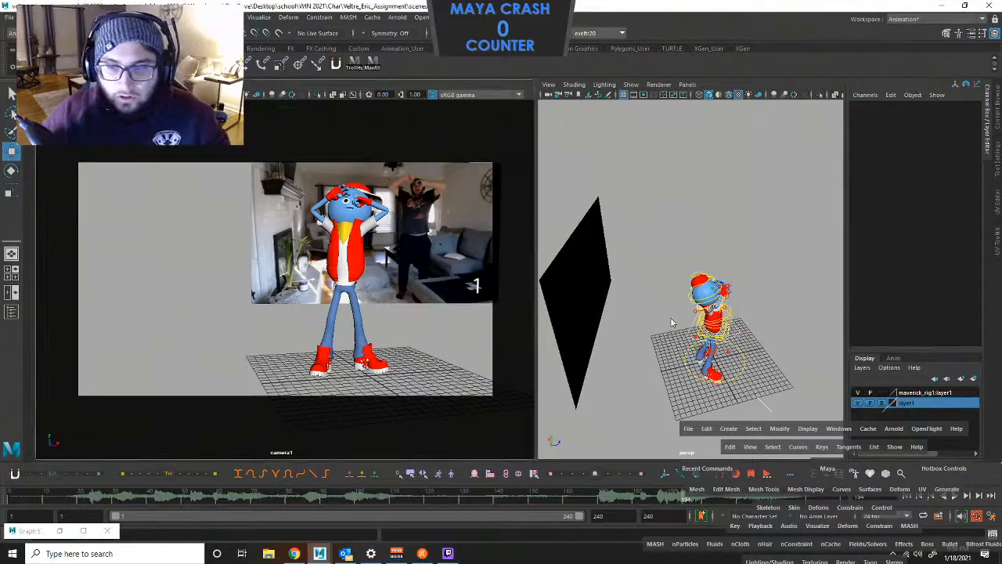
key("alt+v")
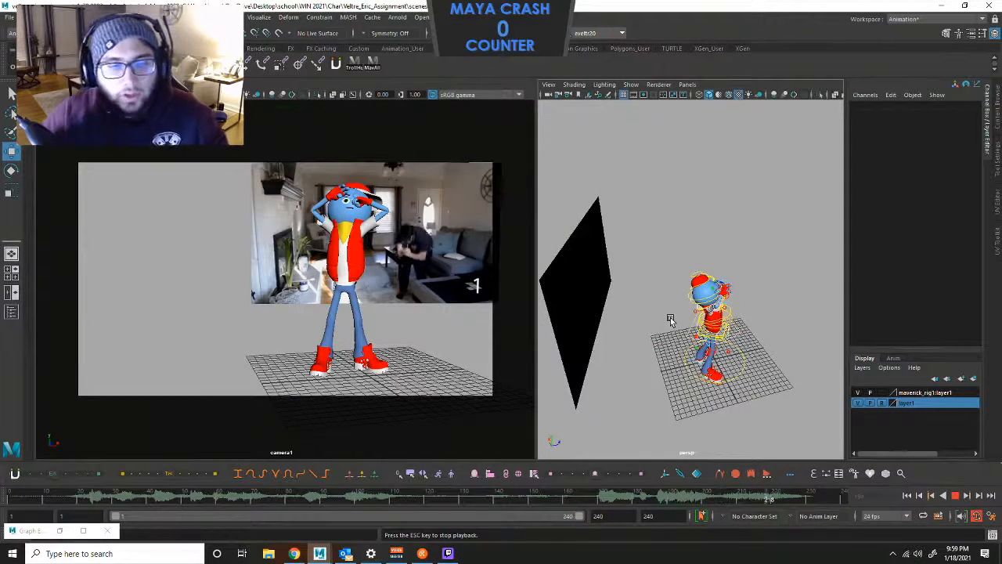
left_click(954, 496)
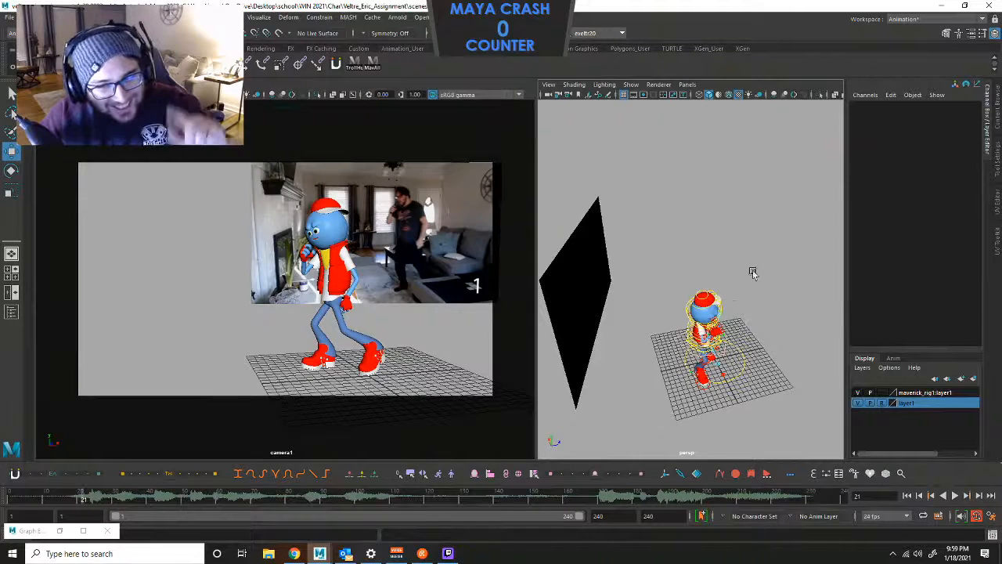
Close the minimized Graph Editor window.
left_click(108, 531)
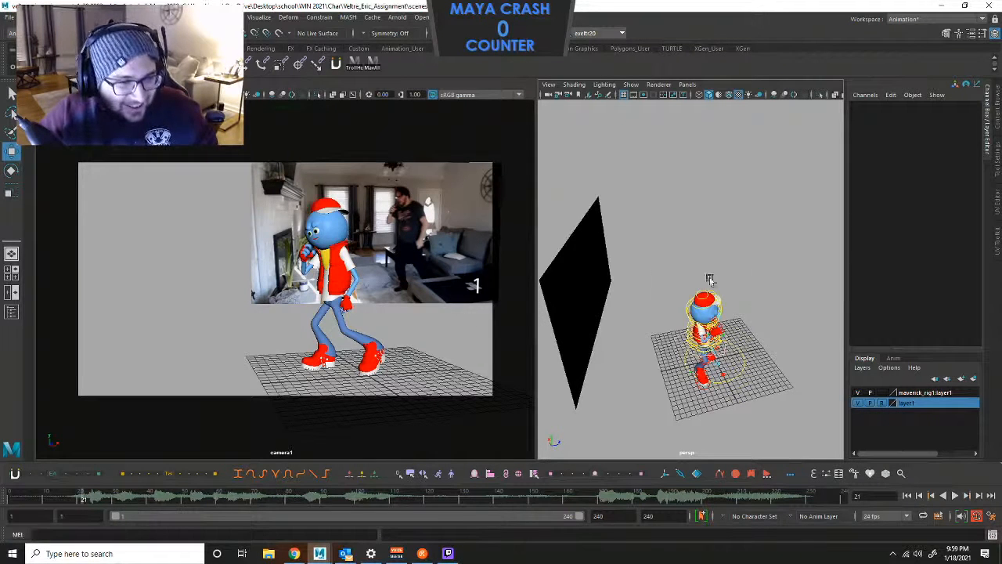
right_click(668, 274)
left_click(721, 336)
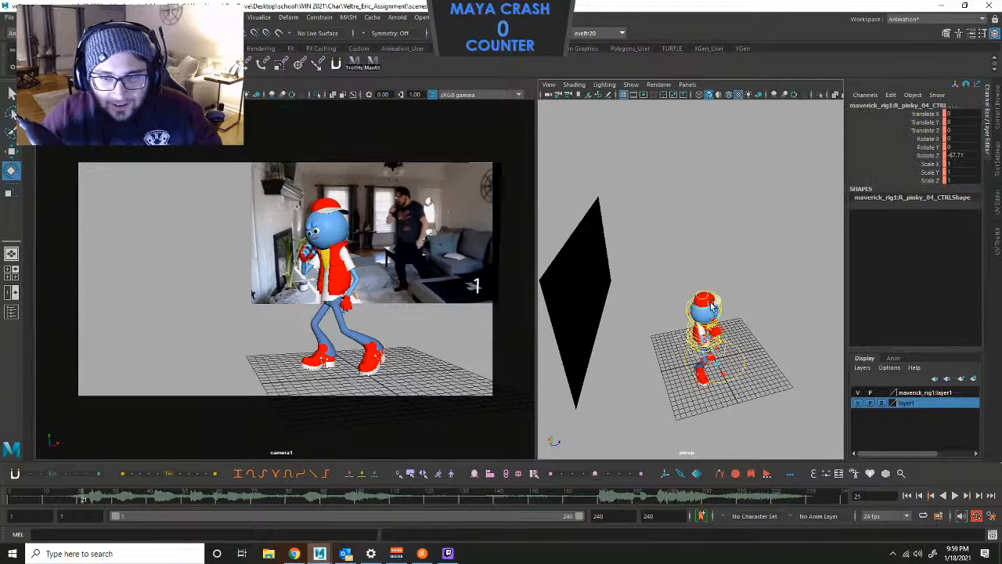
Play ahead to frame 30 and save the scene as a new incremented version.
left_click(954, 496)
left_click(953, 495)
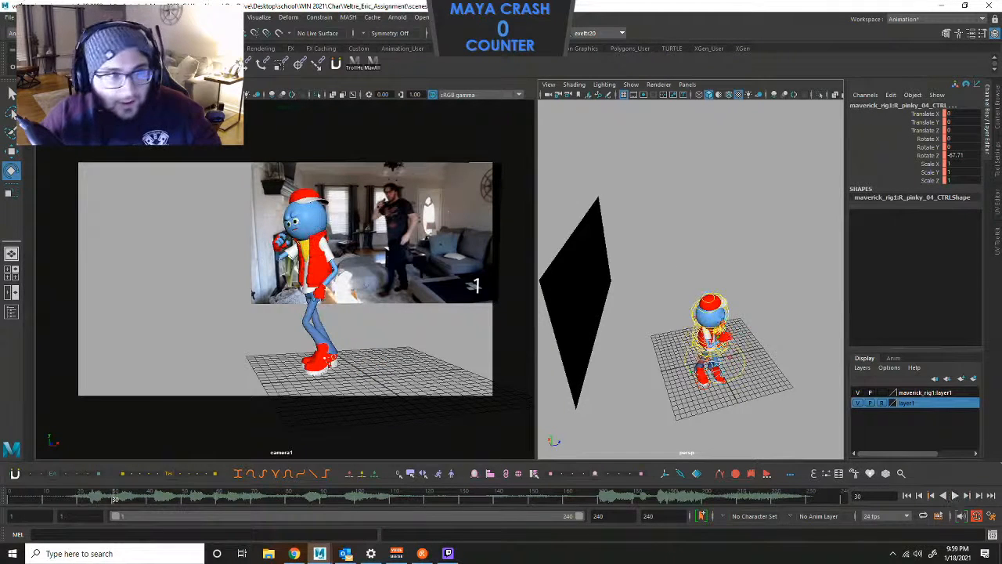
left_click(8, 16)
left_click(16, 70)
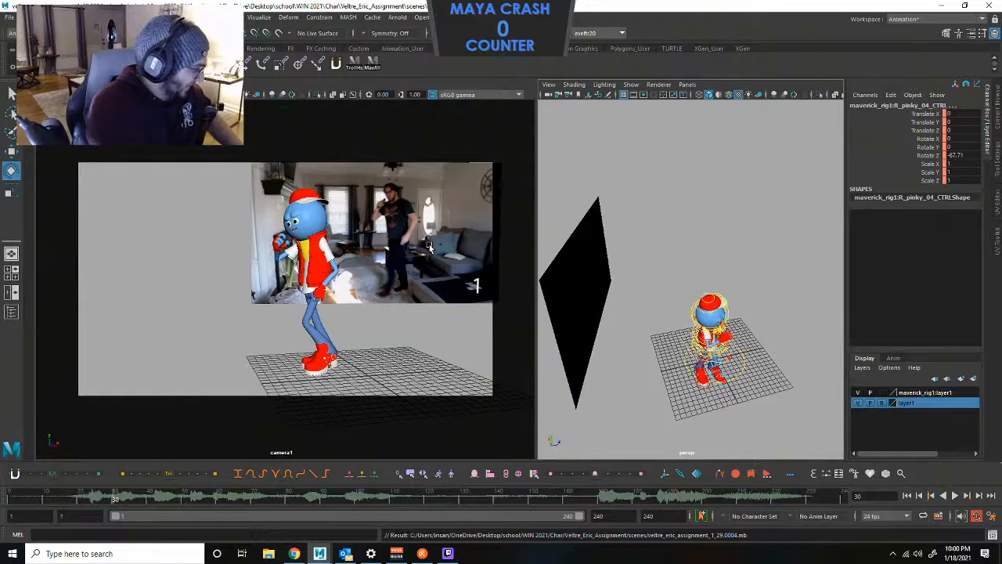
left_click(719, 309)
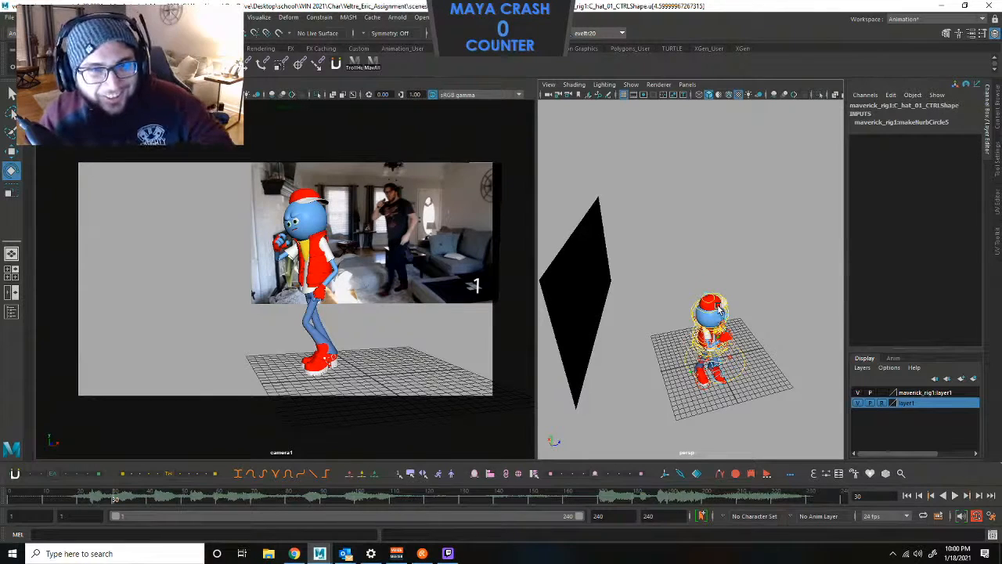
left_click(713, 339)
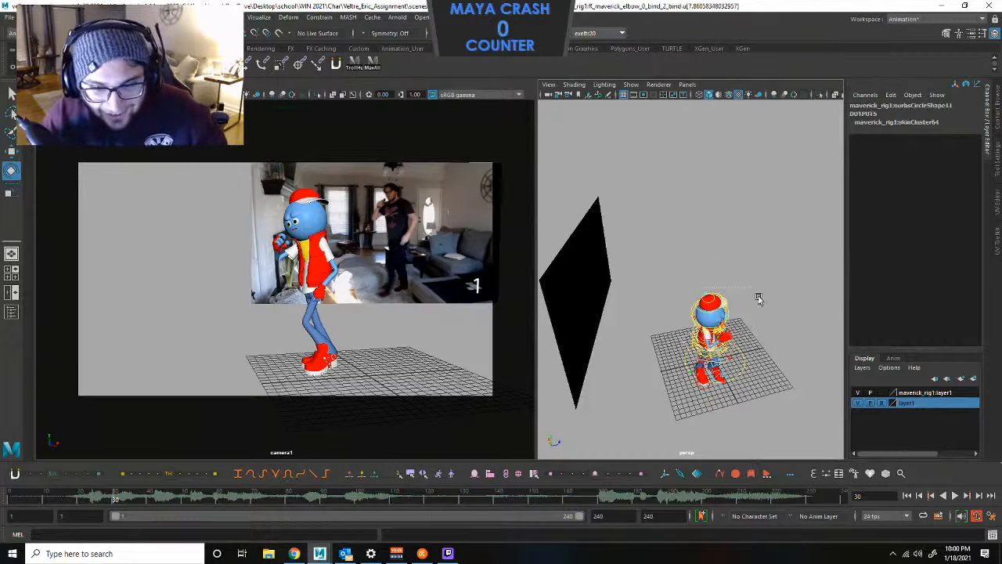
key("w")
left_click(751, 304)
left_click_drag(749, 305, 664, 381)
left_click_drag(742, 290, 719, 286, "alt")
right_click_drag(719, 287, 767, 335, "alt")
middle_click_drag(768, 335, 766, 325, "alt")
left_click(761, 322)
left_click(758, 317)
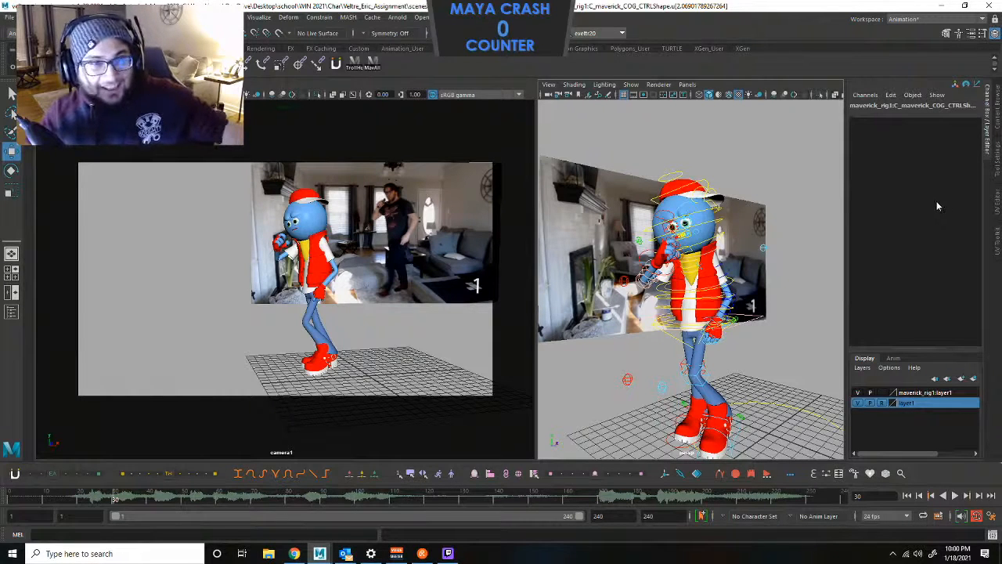
left_click(831, 244)
left_click(685, 335)
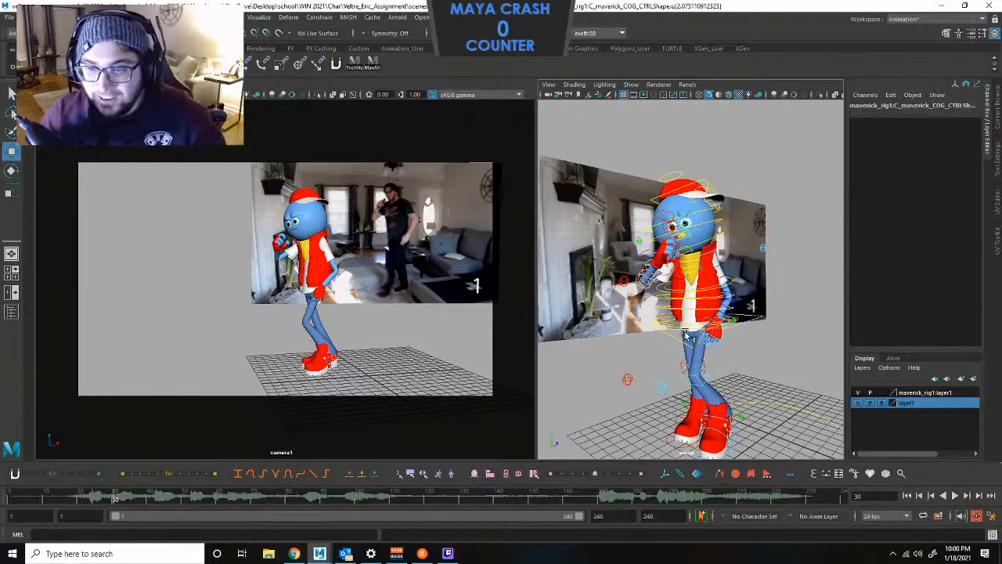
right_click(759, 266)
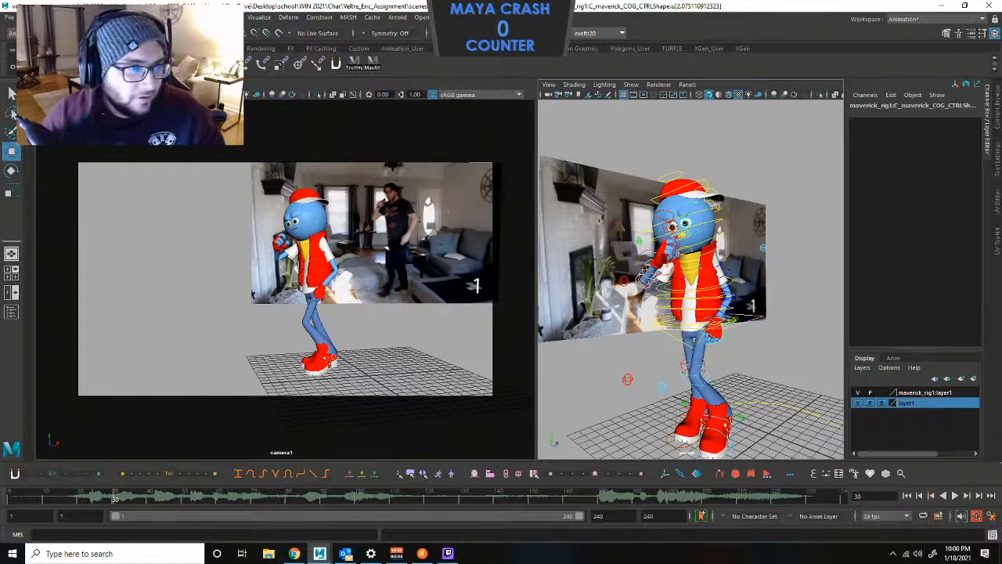
left_click(11, 132)
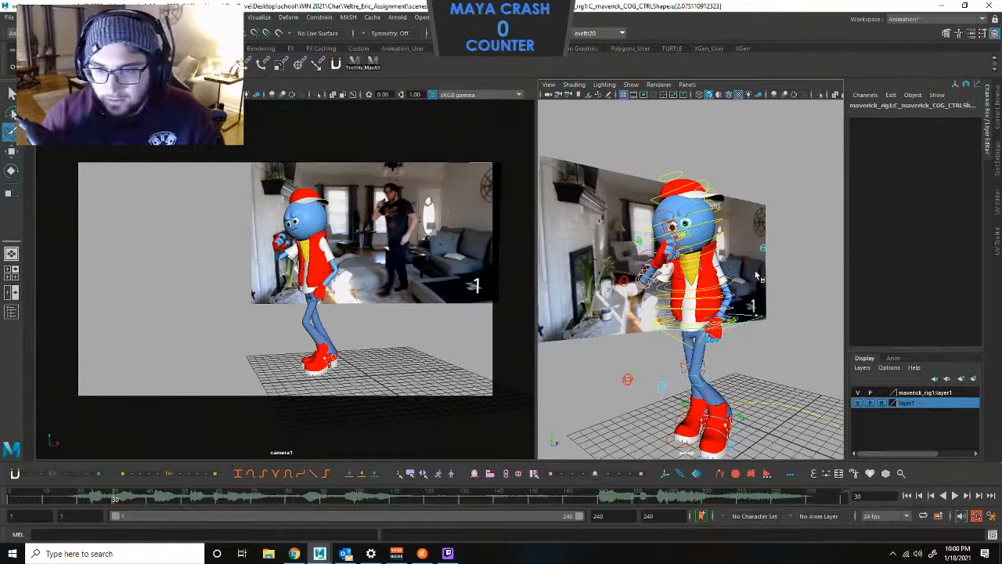
Close Maya without saving the scene changes.
left_click(990, 6)
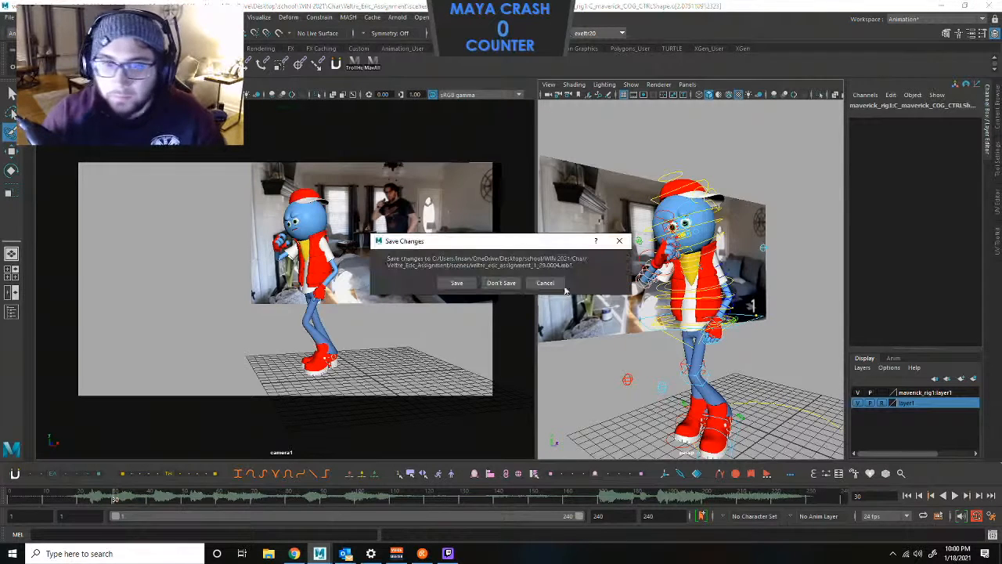
left_click(503, 282)
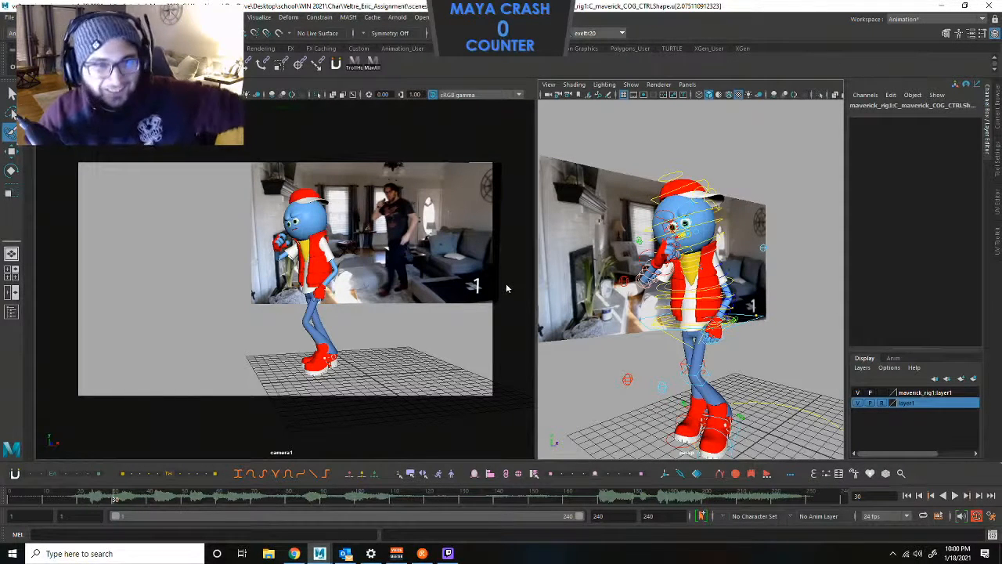
Open the assignment scene version 1_29.0004 from the project's scenes folder under school, WIN 2021, Char.
left_click(269, 554)
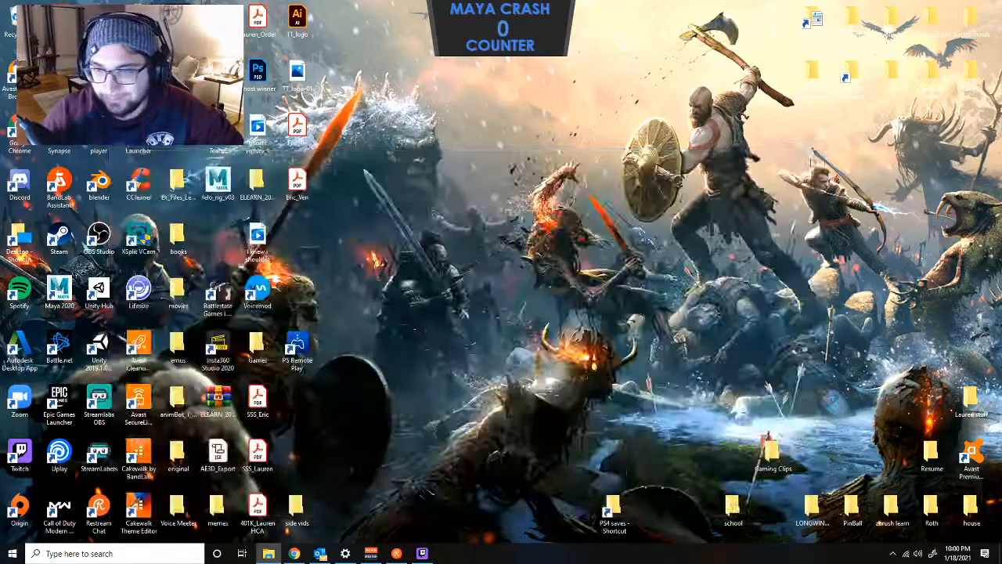
left_click(812, 157)
double_click(734, 508)
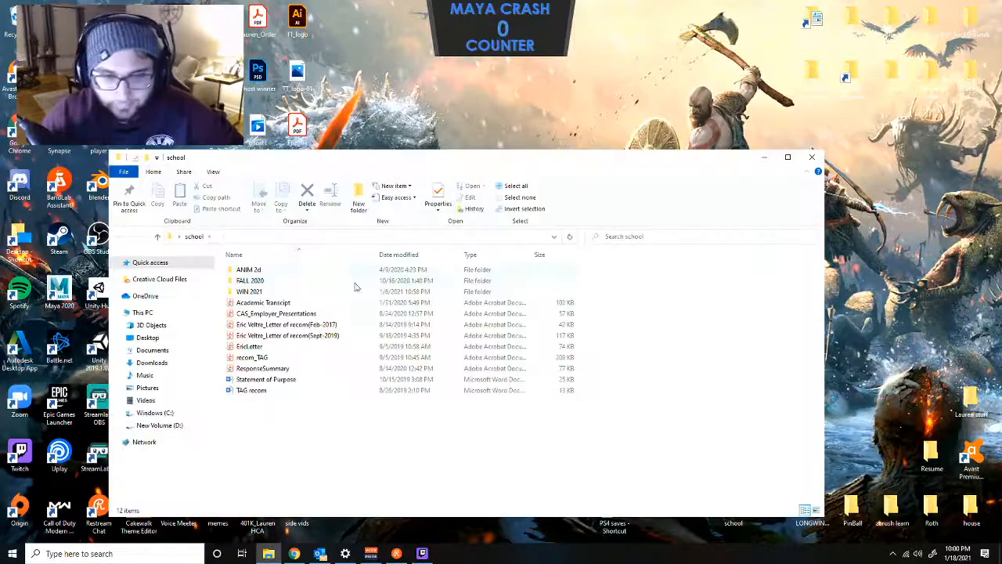
double_click(251, 291)
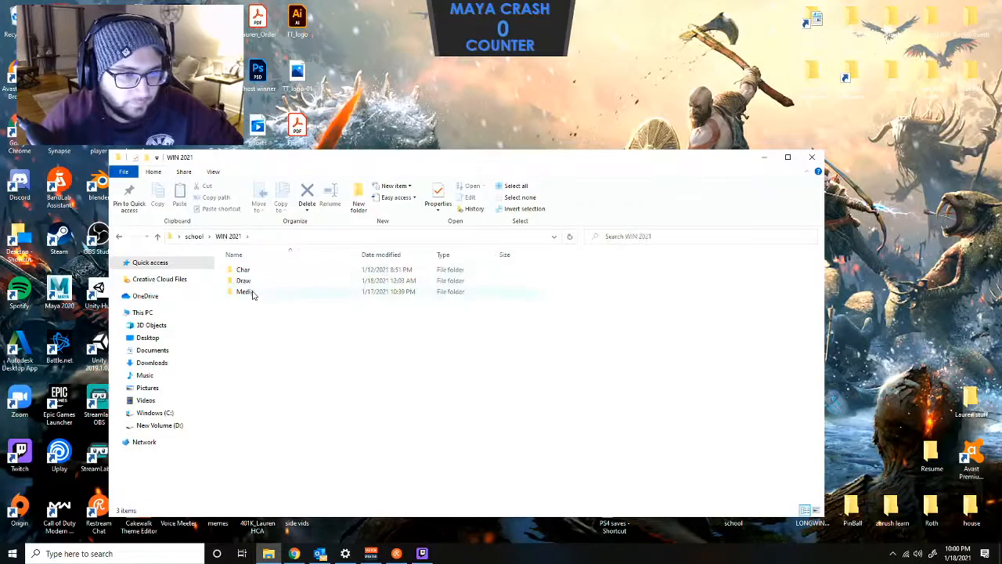
double_click(249, 270)
double_click(252, 292)
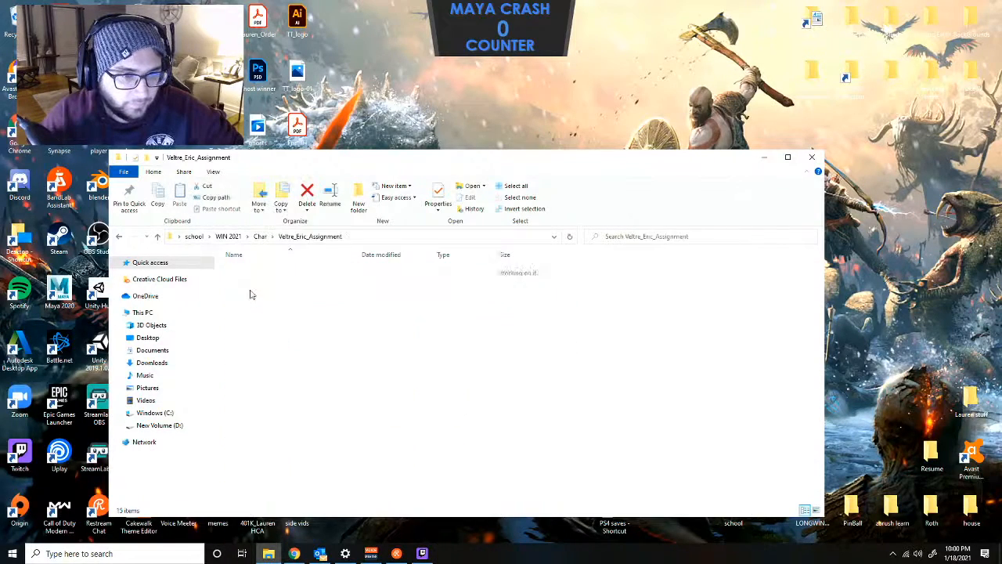
double_click(247, 368)
scroll(325, 364, "down", 5)
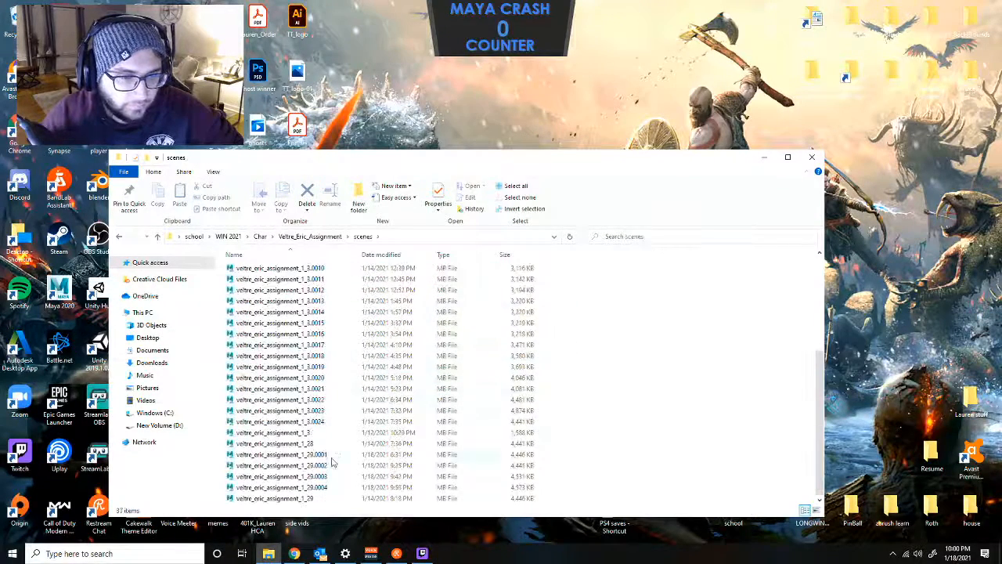
double_click(319, 489)
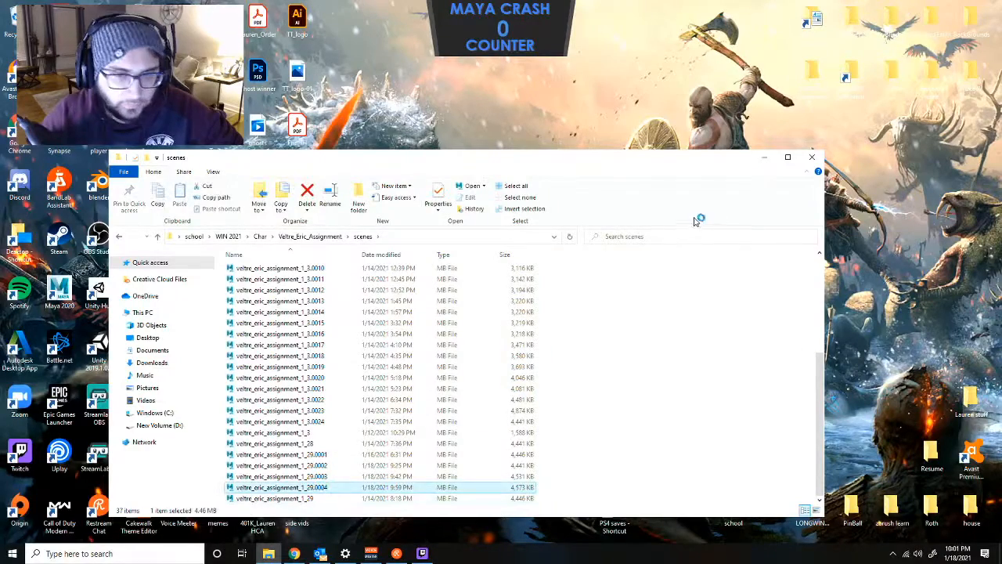
left_click(756, 164)
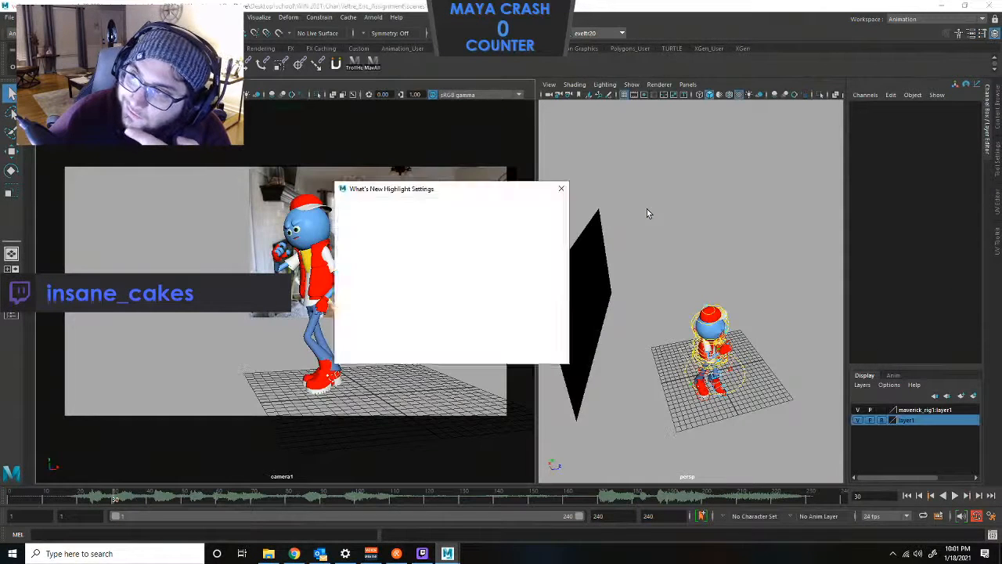
Dismiss the What's New Highlight Settings window and widen the camera1 view.
left_click(562, 189)
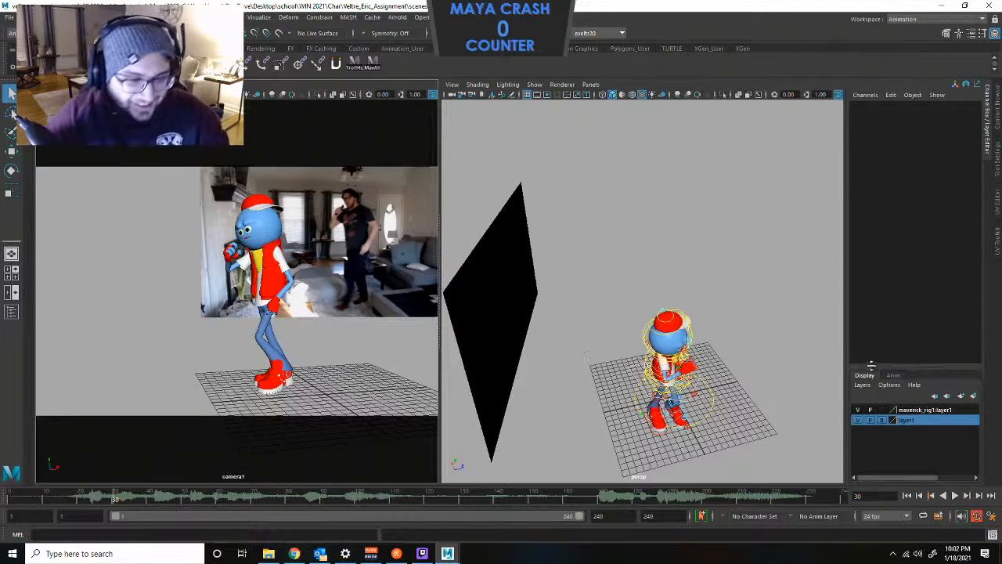
left_click_drag(440, 239, 517, 239)
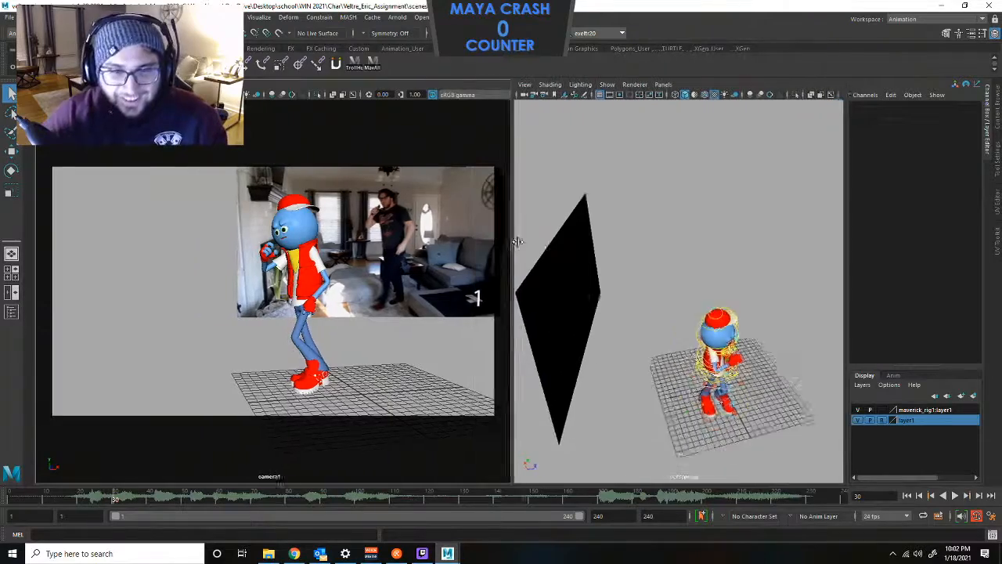
Select the character's COG control and flip repeatedly between the keyed poses at frames 184 and 193 to compare them.
scroll(774, 329, "up", 3)
middle_click_drag(775, 329, 744, 195, "alt")
left_click_drag(744, 196, 709, 220, "alt")
left_click(704, 331)
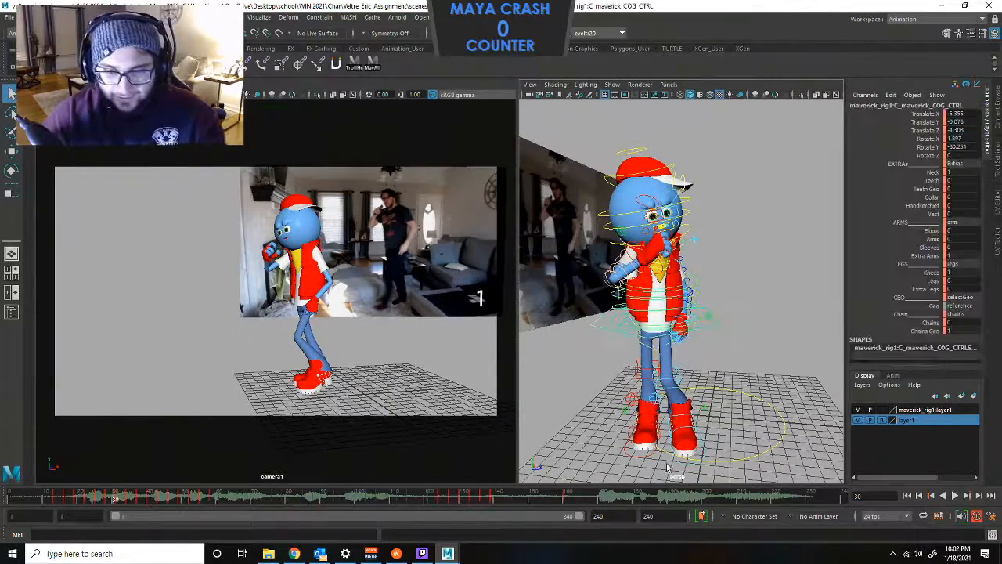
left_click(694, 499)
key("comma")
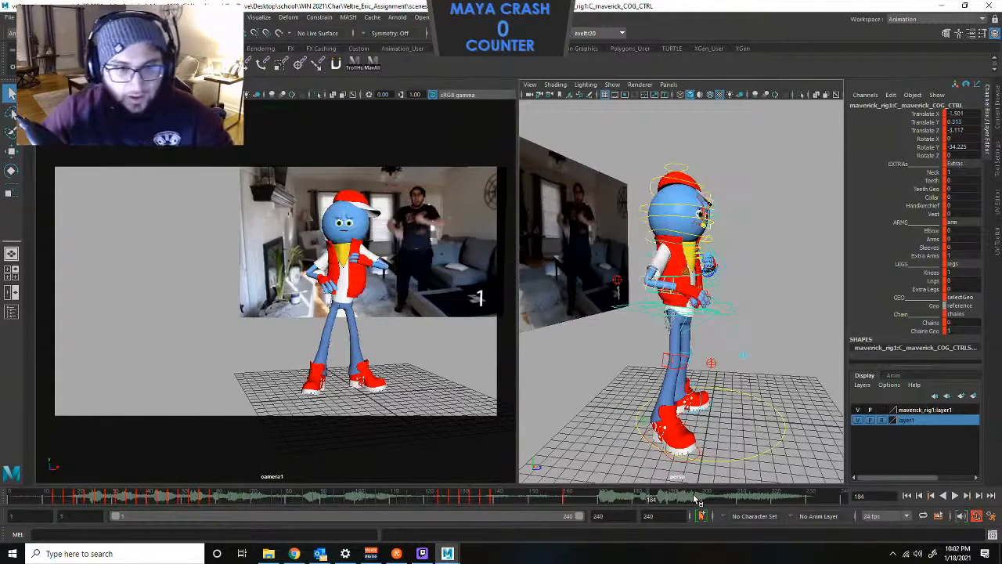
key("comma")
key("period")
key("period")
key("comma")
key("period")
key("comma")
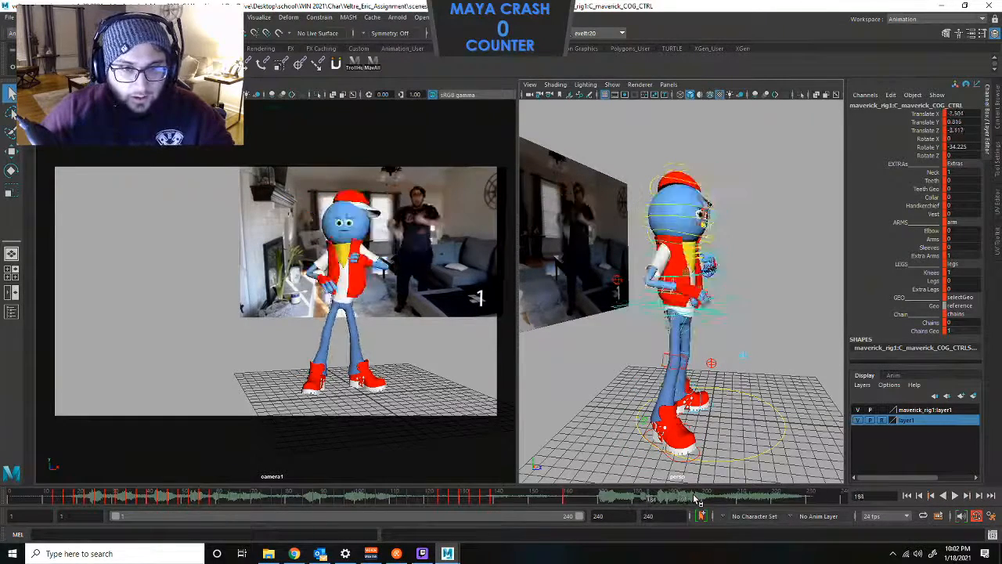
key("period")
key("comma")
key("period")
key("comma")
key("period")
key("comma")
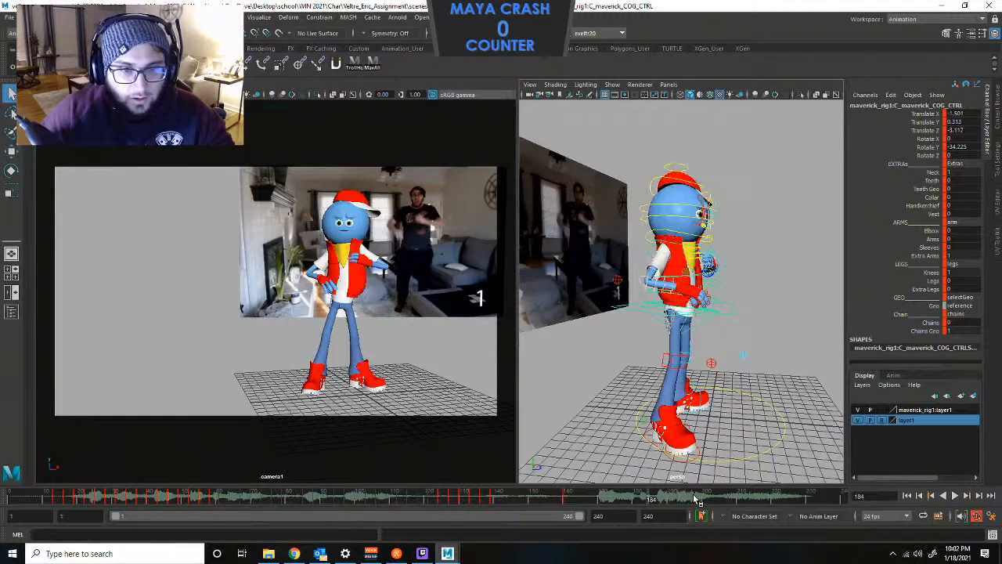
key("period")
Select all the character's controls and check the hands-on-head pose from frame 193 to 197.
scroll(812, 224, "down", 10)
left_click_drag(810, 232, 719, 256, "alt")
key("f")
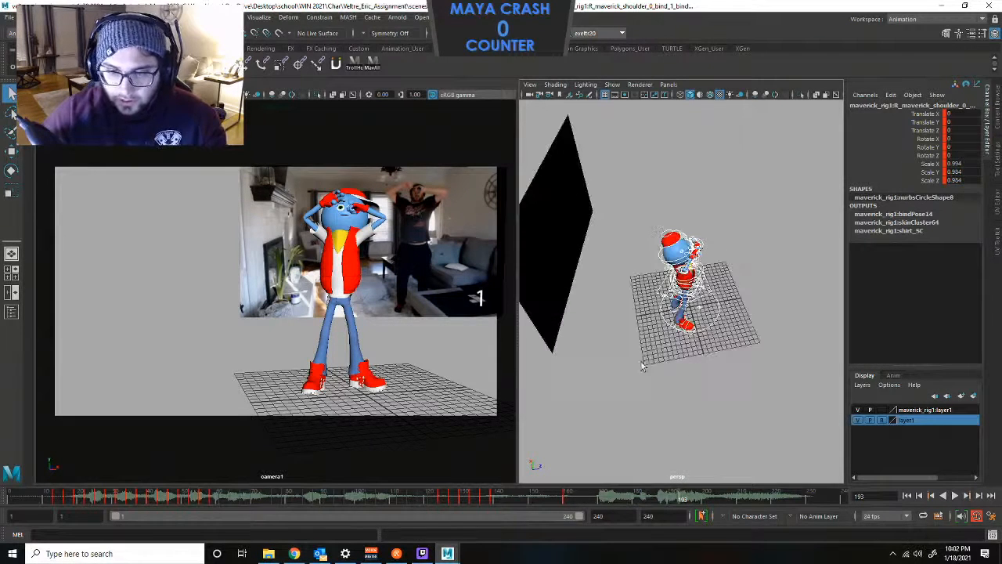
left_click_drag(688, 501, 695, 502)
left_click(449, 369)
left_click(713, 317)
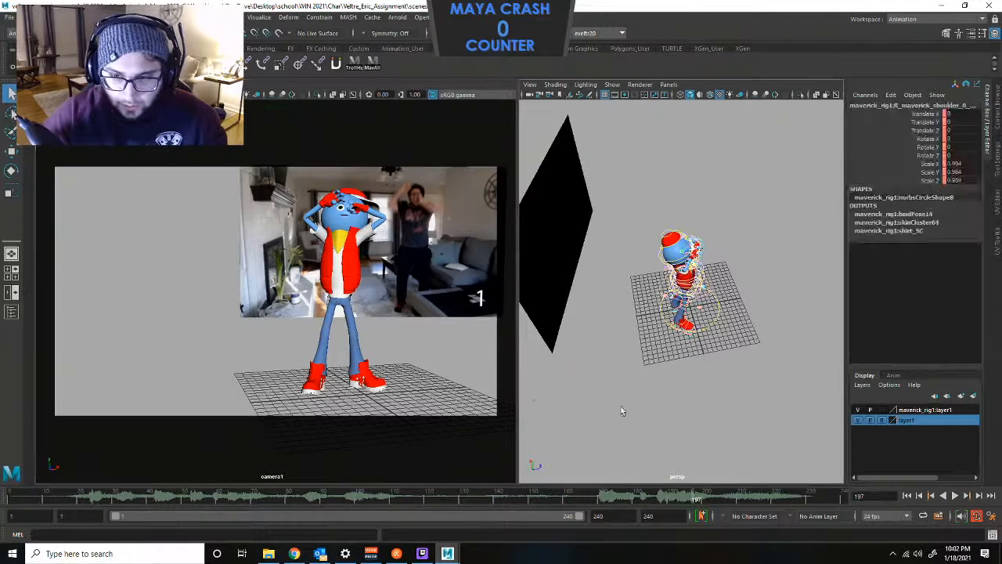
left_click(436, 416)
left_click(542, 502)
key("ctrl+z")
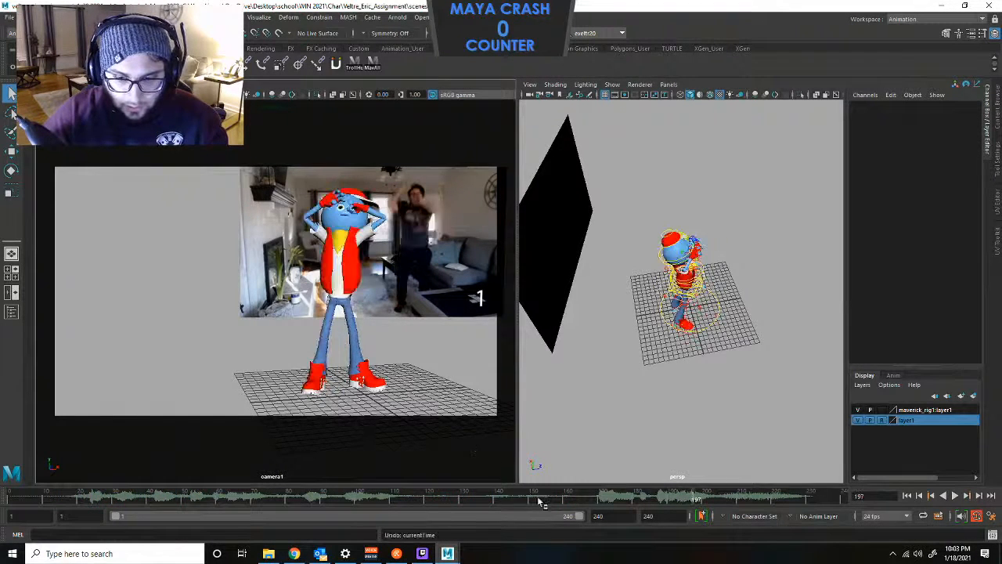
Reselect all the character's controls at frame 181 and scrub to frame 190 to check the transition between poses.
left_click_drag(583, 501, 640, 500)
left_click(630, 414)
left_click_drag(631, 414, 725, 223)
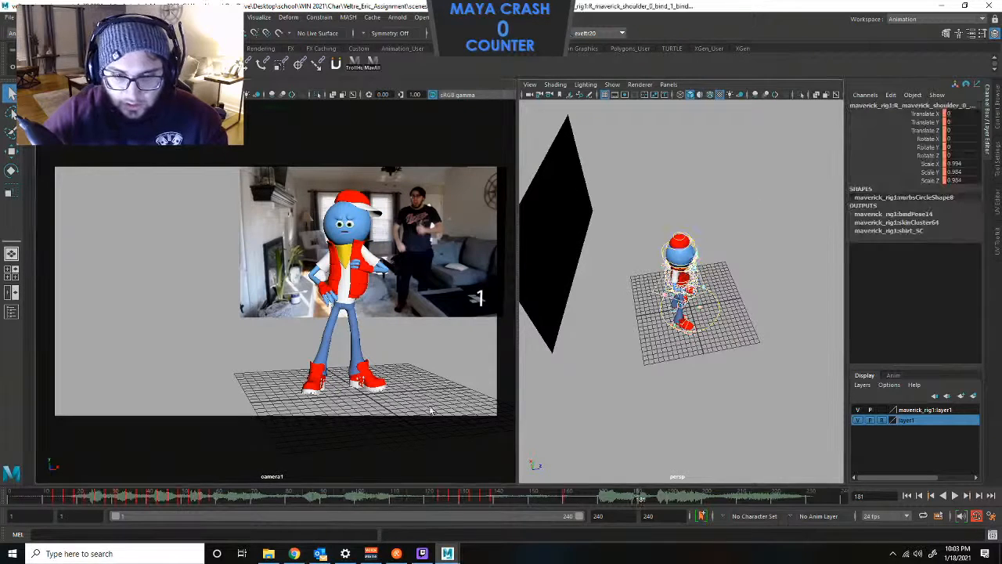
left_click(430, 405)
key("ctrl+z")
mouse_move(544, 498)
left_mouse_down()
mouse_move(678, 509)
mouse_move(669, 506)
left_mouse_up()
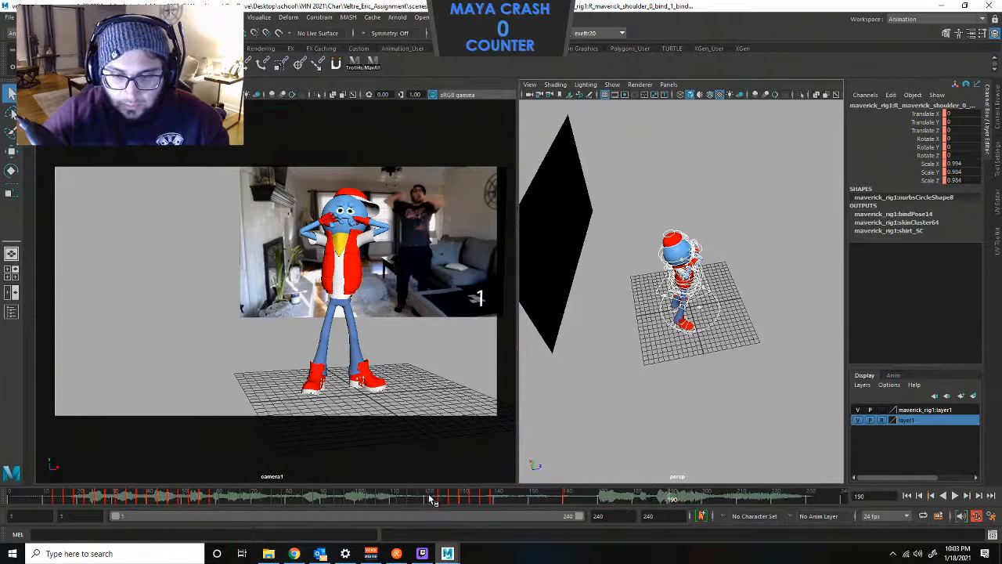
Set the key tangents to Stepped for all selected controls over the frame range 121 to 215.
left_click_drag(429, 501, 764, 501, "shift")
right_click(651, 499)
mouse_move(705, 477)
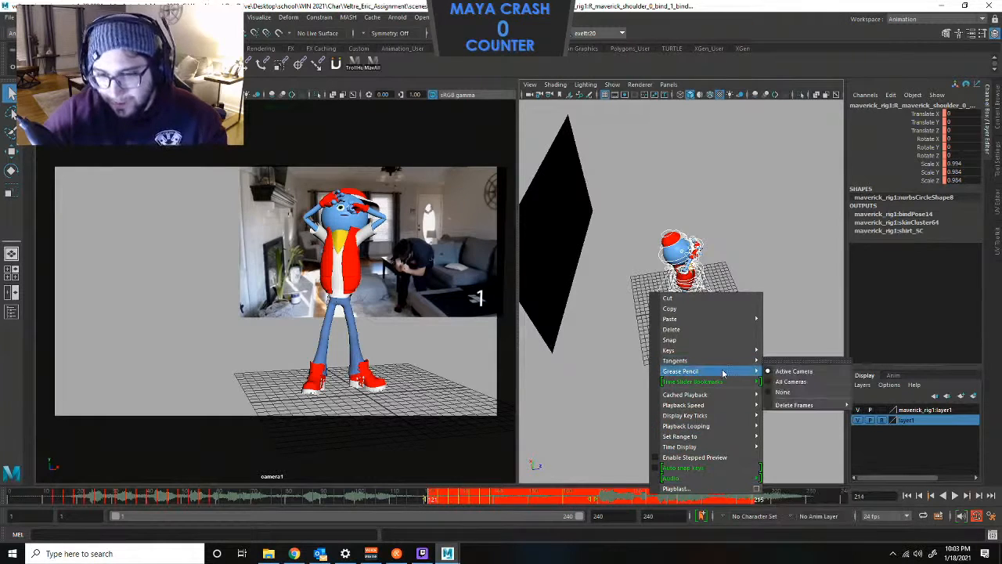
mouse_move(736, 361)
left_click(796, 395)
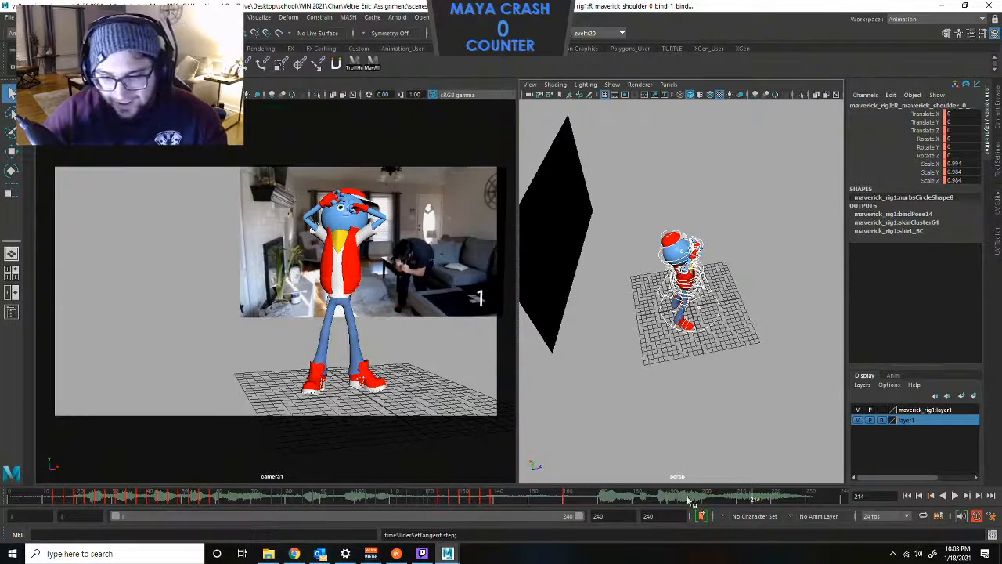
Scrub the timeline between frames 114 and 190 to check how the character's poses hold.
left_click_drag(656, 499, 474, 502)
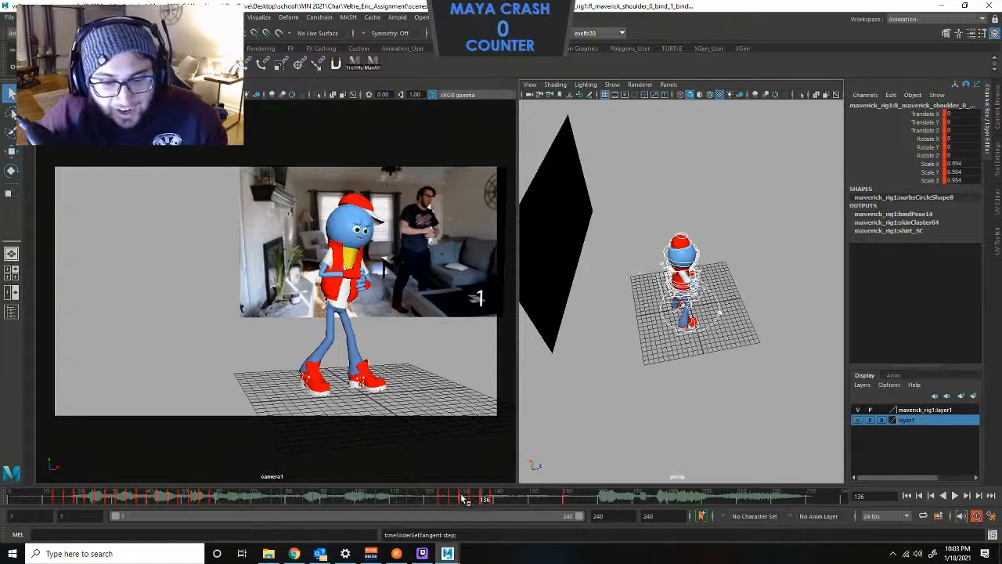
left_click_drag(464, 499, 696, 498, "shift")
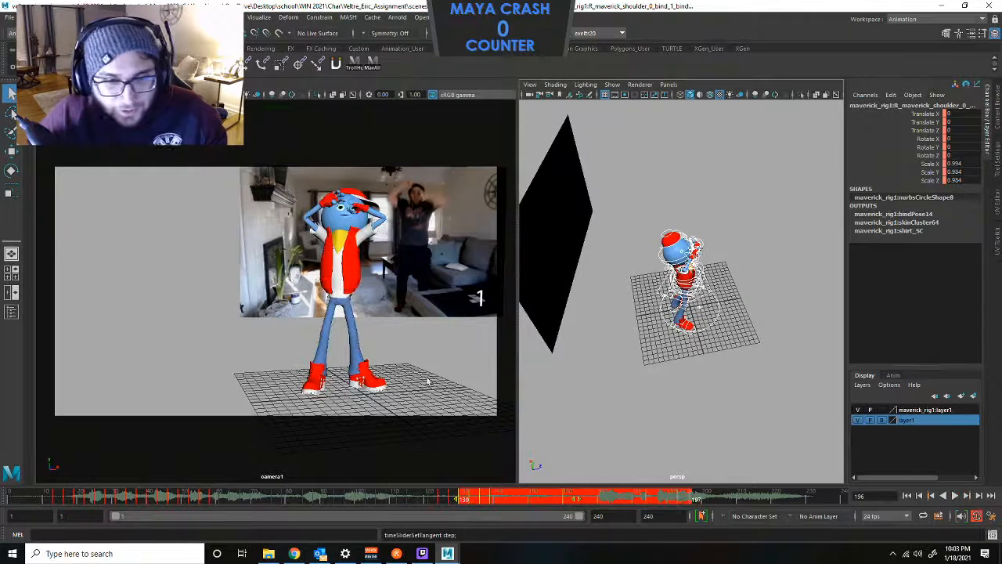
left_click(408, 499)
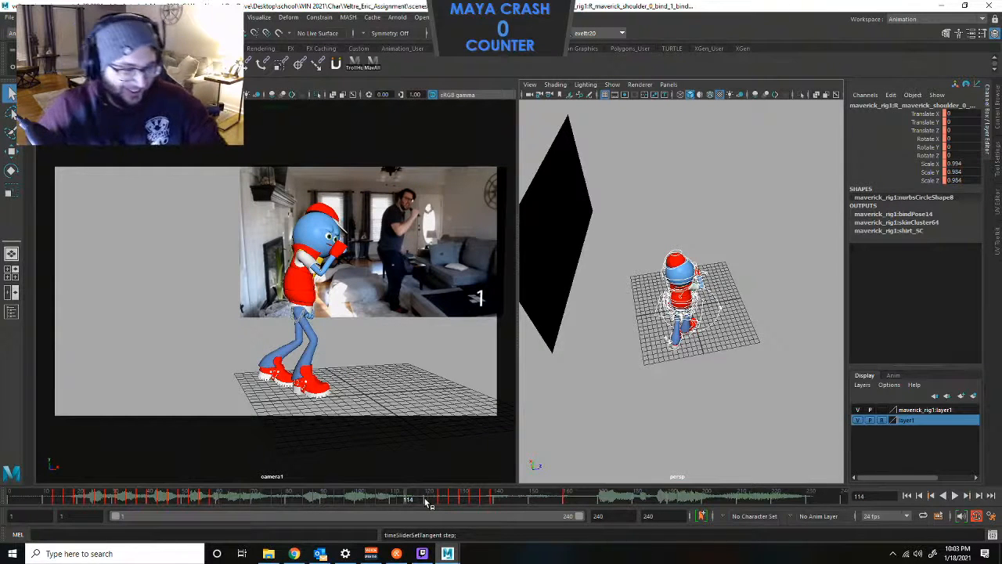
left_click(453, 499)
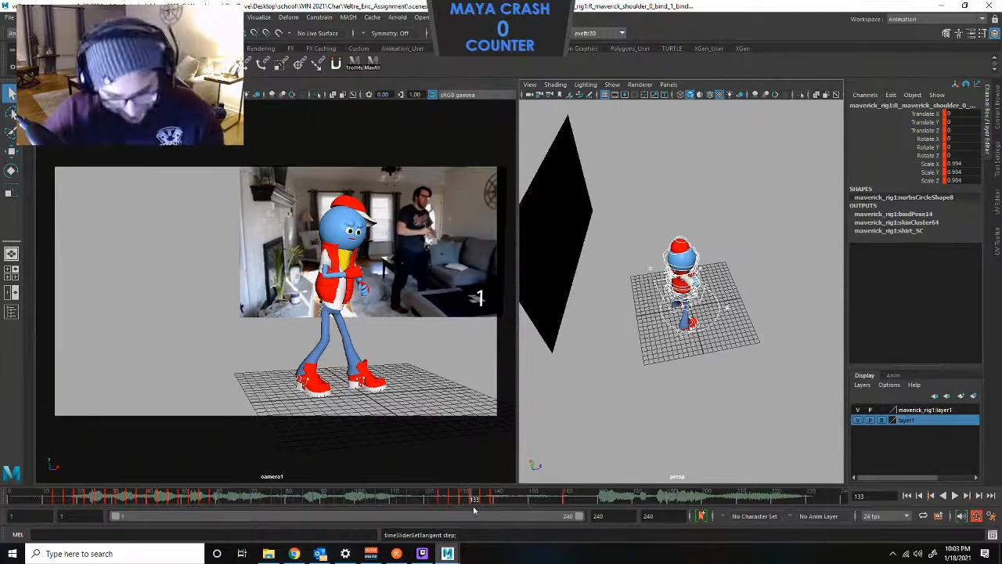
left_click_drag(474, 499, 671, 499)
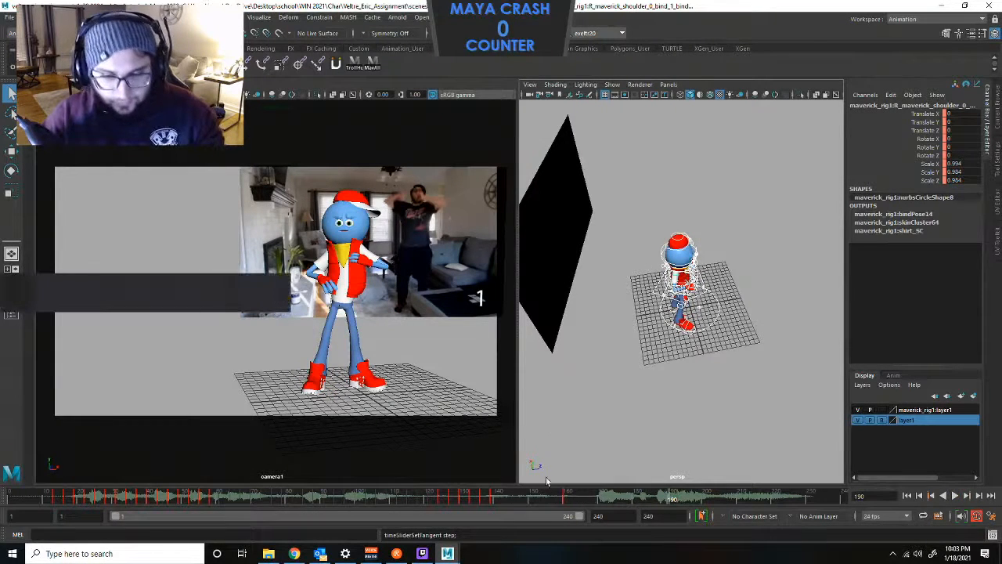
Play the stepped blocking against the video reference and stop it at frame 65.
key("alt+v")
left_click(511, 499)
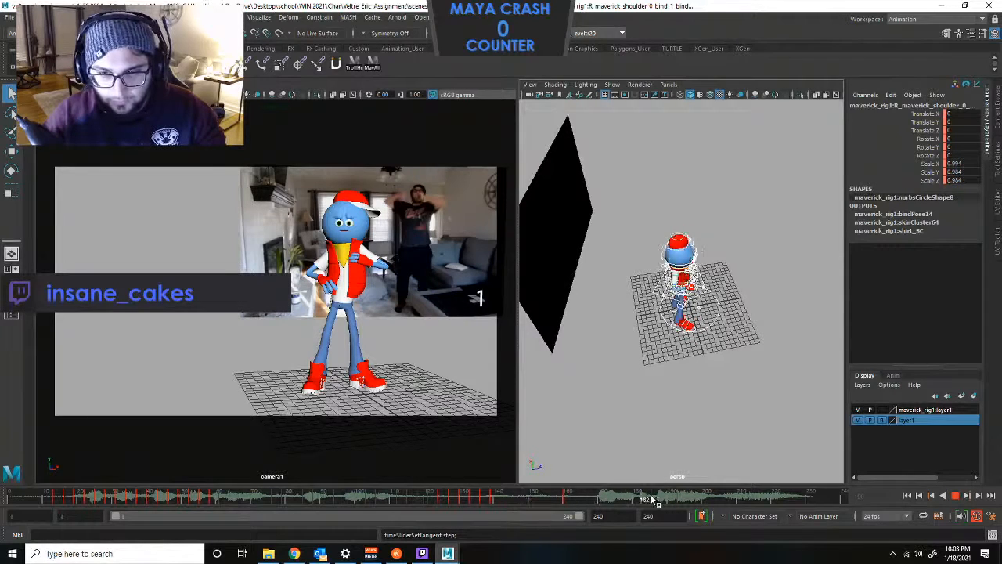
key("alt+v")
left_click(954, 495)
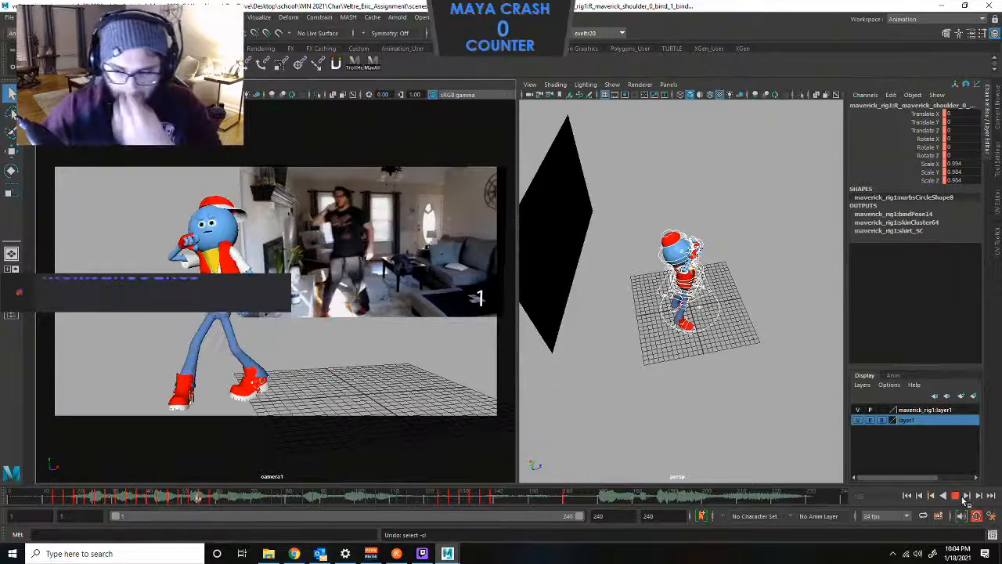
left_click(956, 496)
Restore the selection of all controls and play the end of the shot against the video reference.
left_click(459, 393)
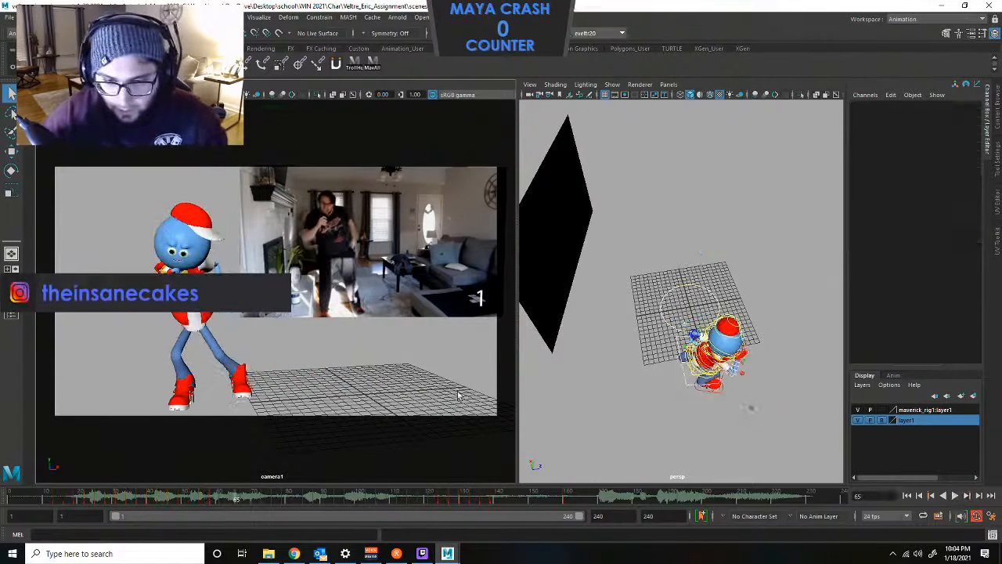
key("ctrl+z")
left_click(689, 499)
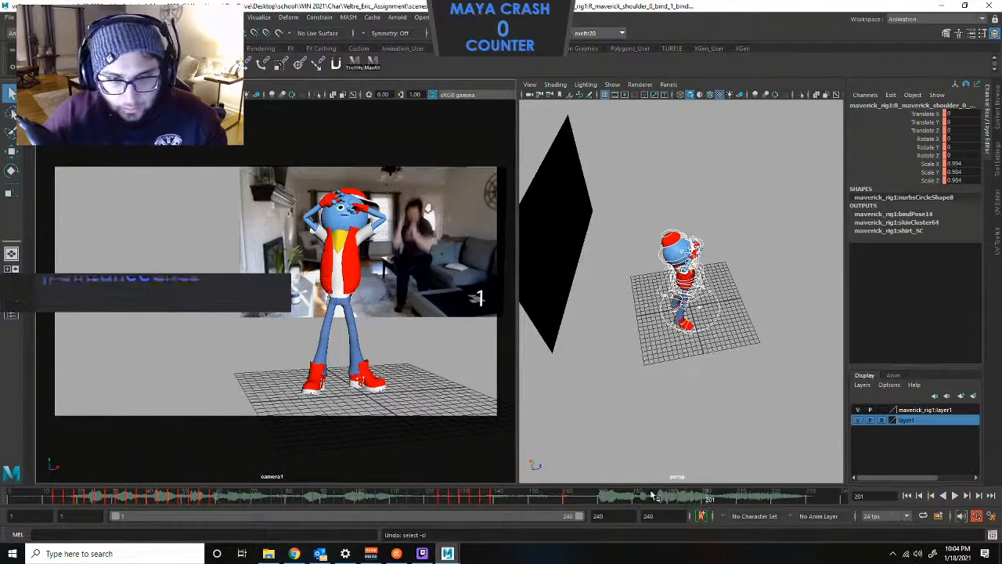
key("alt+v")
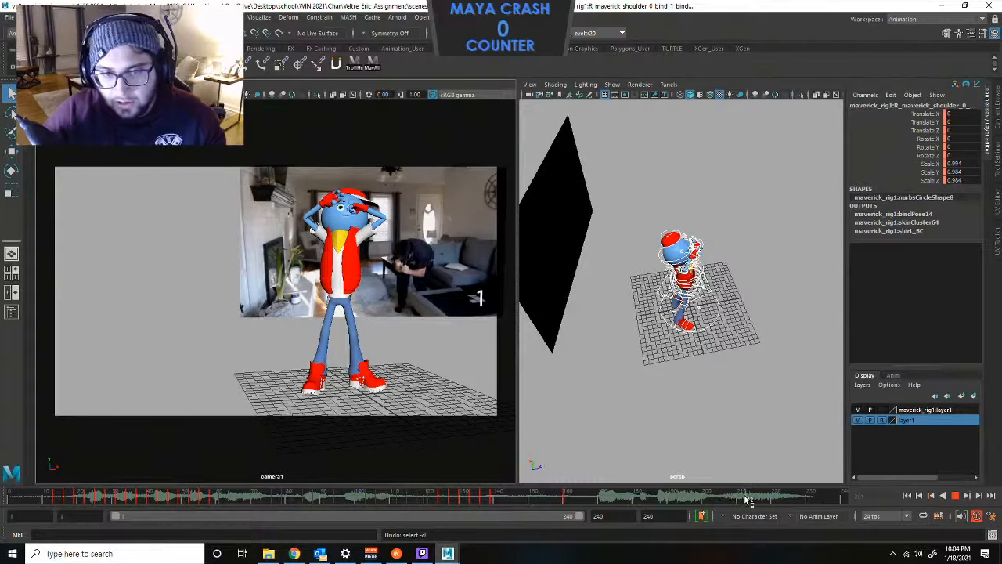
Play the end of the shot to locate the bent-over moment in the reference and key all selected controls at frame 211.
left_click(744, 500)
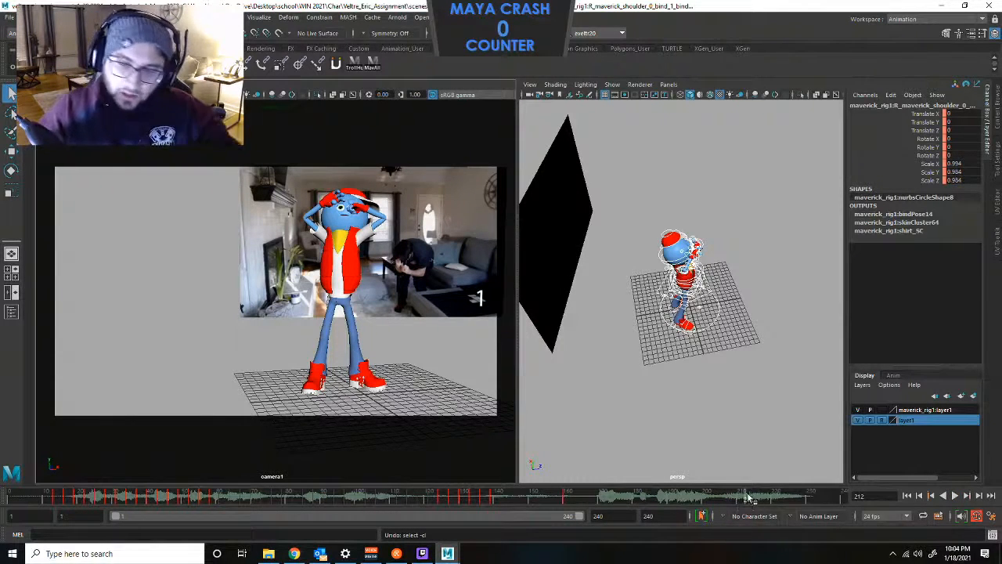
key("alt+v")
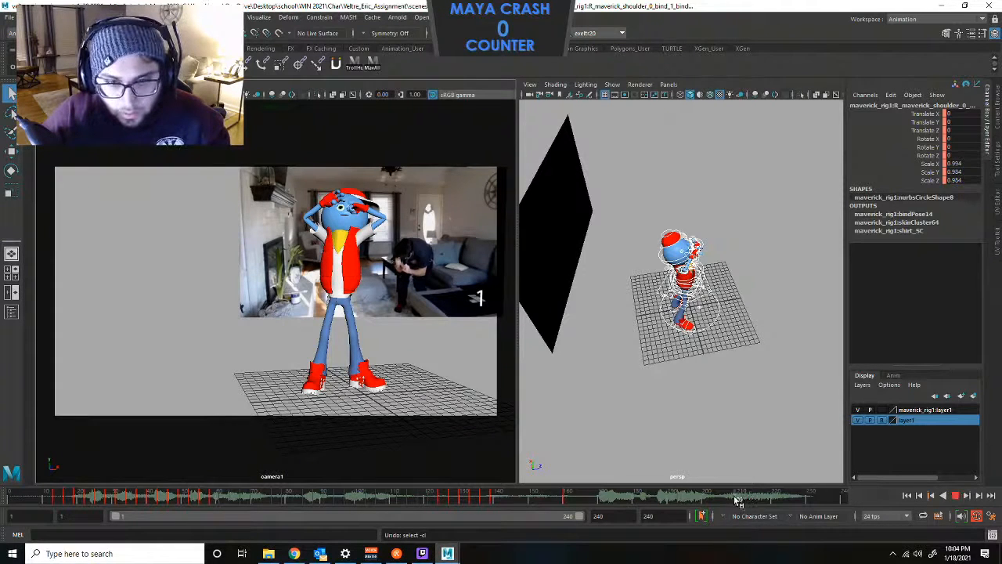
left_click(742, 499)
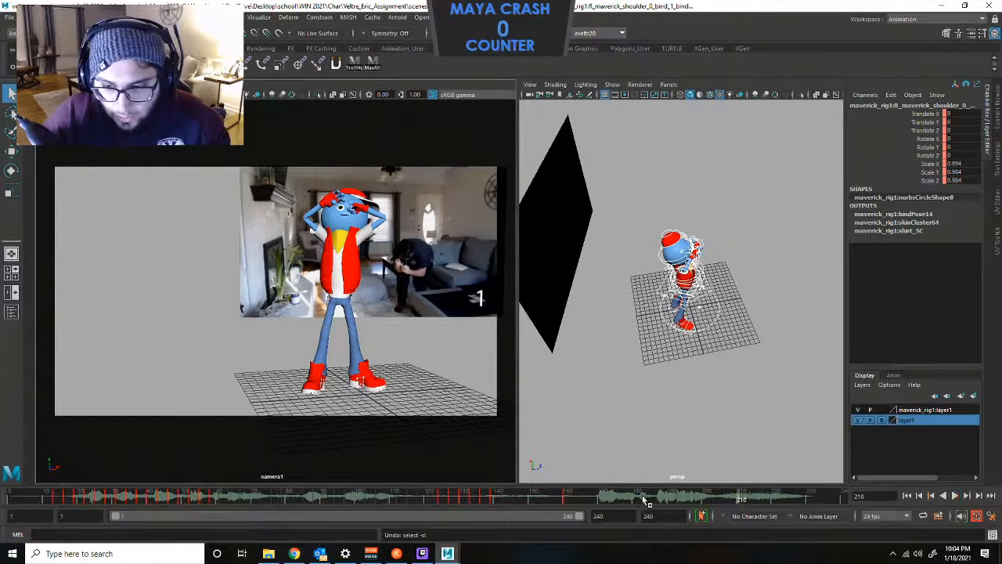
key("alt+v")
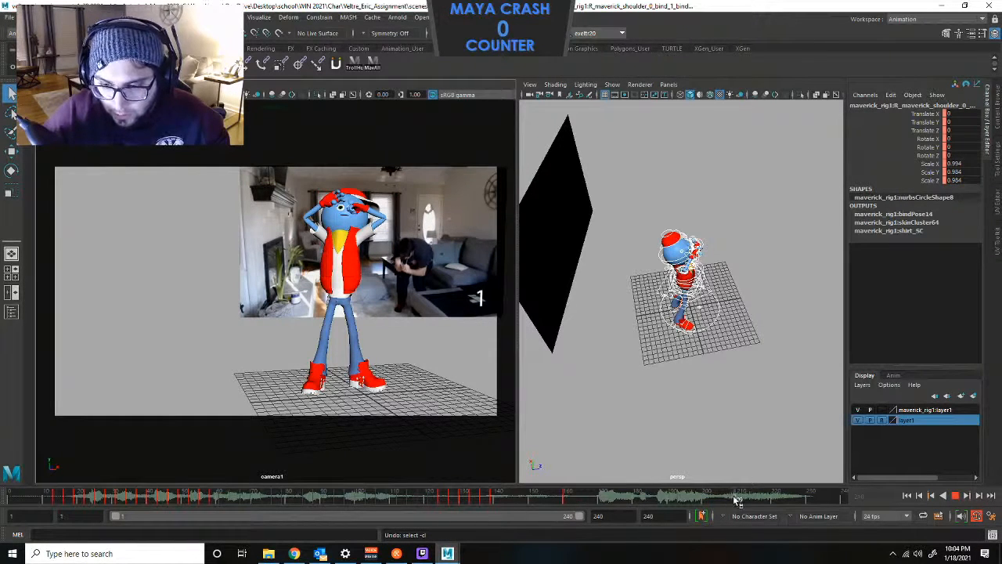
left_click_drag(737, 498, 743, 499)
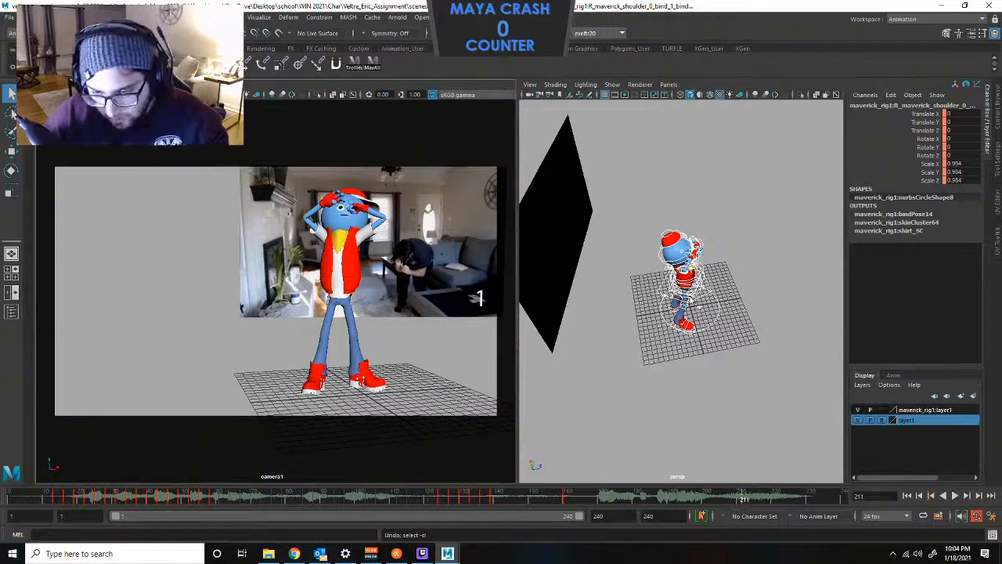
key("s")
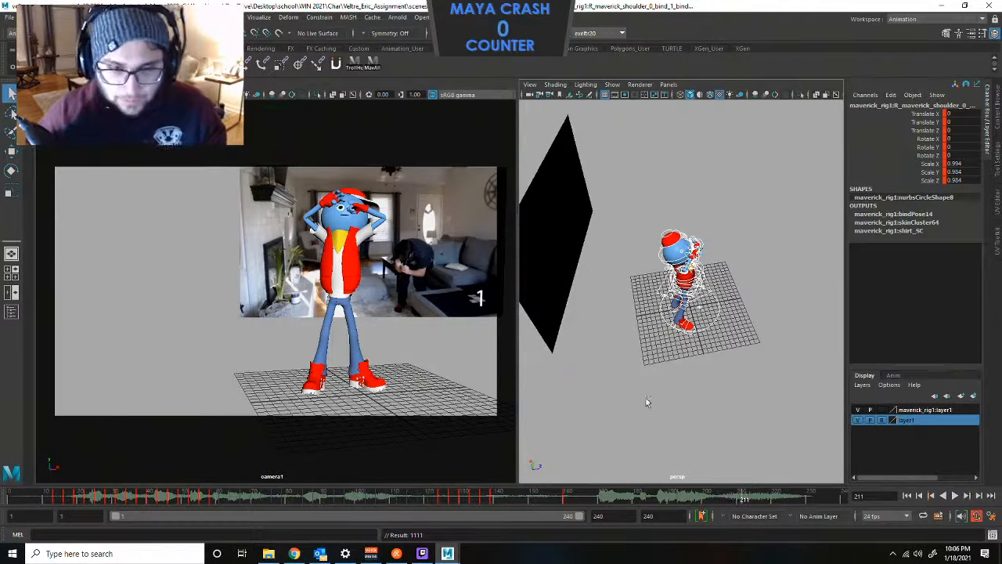
Lower the character's COG control to about -2.535 in Translate Y and shift the hips to about -4.033 in Translate Z at frame 211.
left_click_drag(732, 316, 671, 348, "alt")
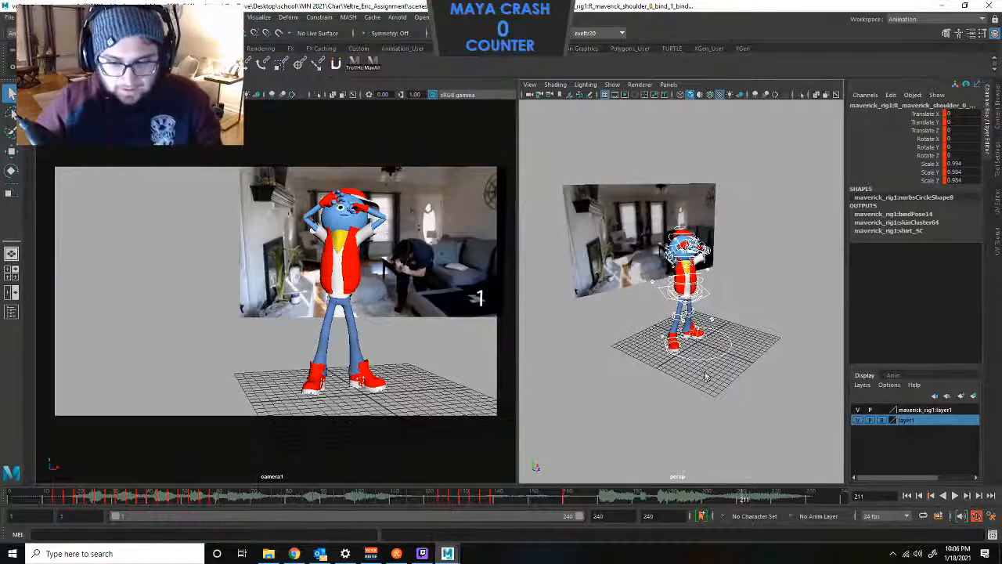
left_click(715, 294)
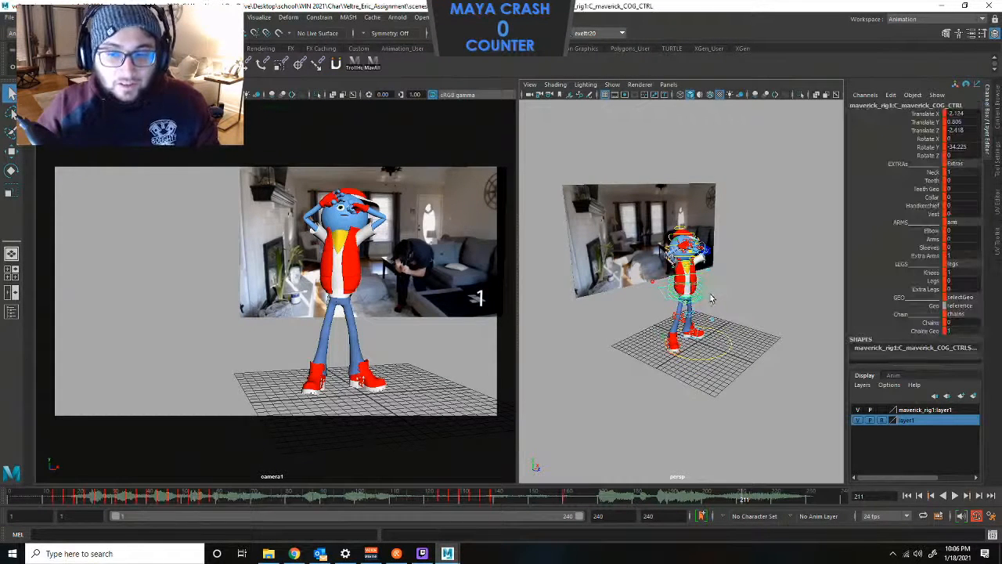
key("w")
left_click_drag(675, 263, 687, 282)
key("f")
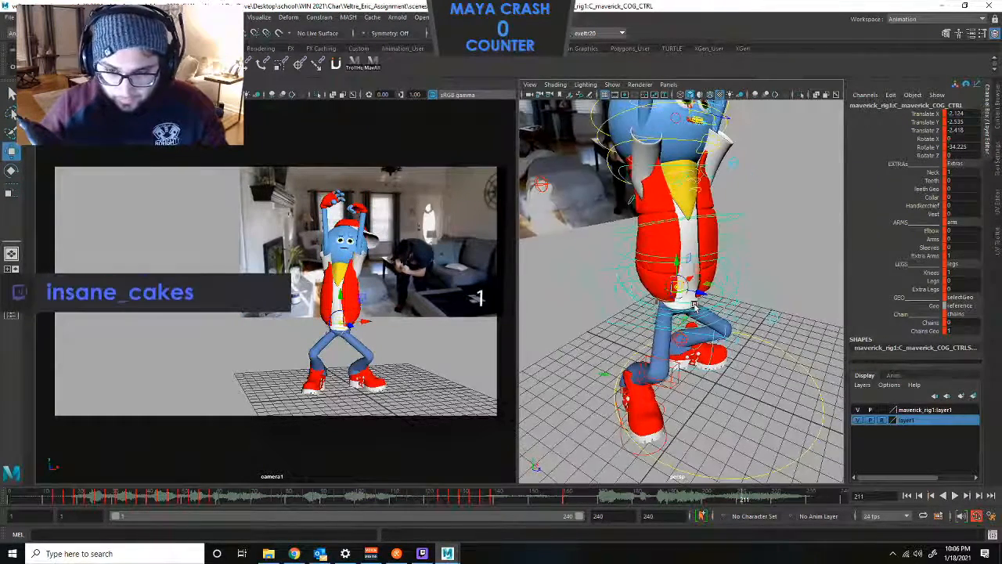
key("e")
key("w")
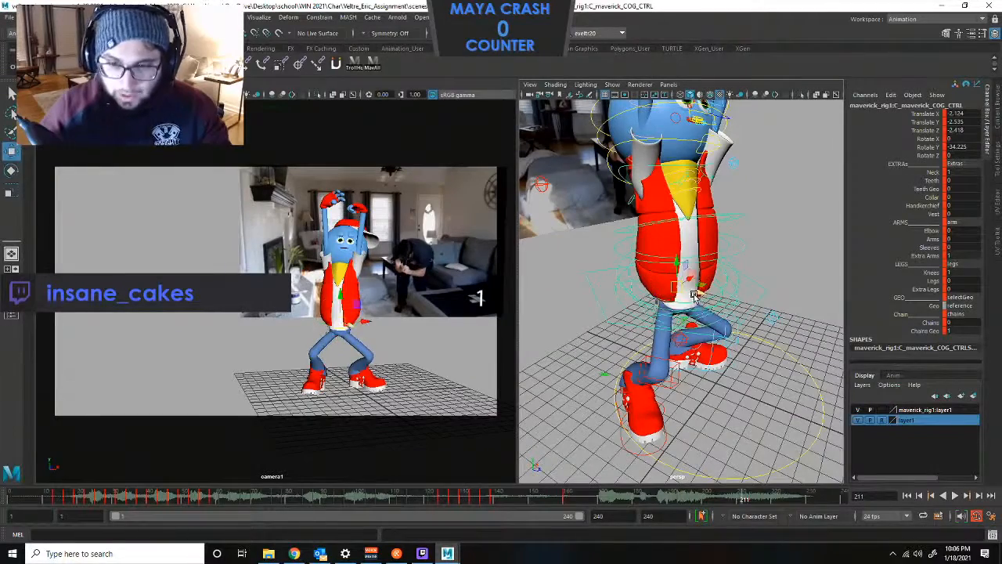
left_click_drag(691, 297, 669, 285)
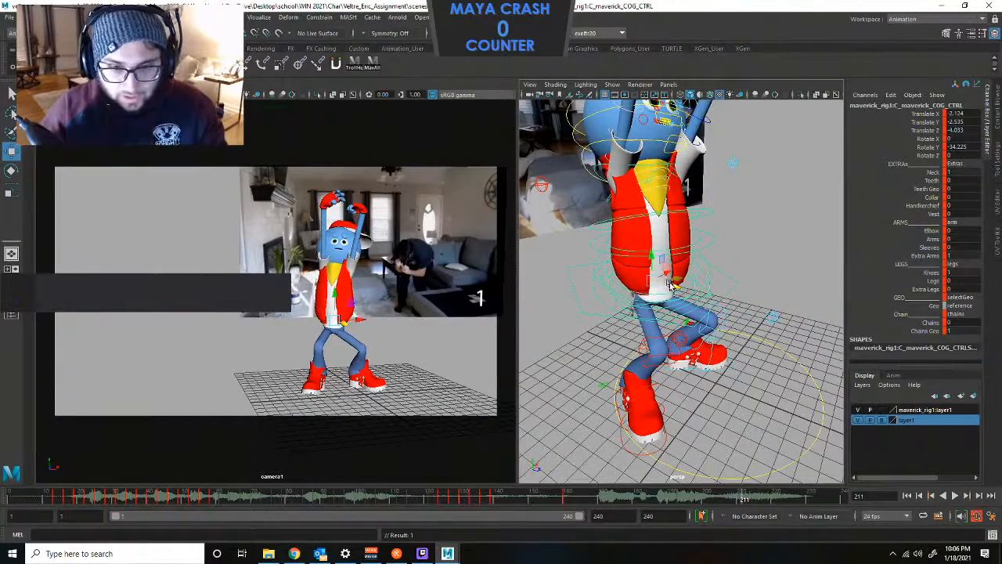
Rotate the character's COG control slightly at frame 211.
key("e")
left_click_drag(665, 284, 663, 288)
left_click_drag(716, 264, 764, 251, "alt")
Select the four spine controls and set their Rotate X, Y and Z to 0.
left_click(594, 311)
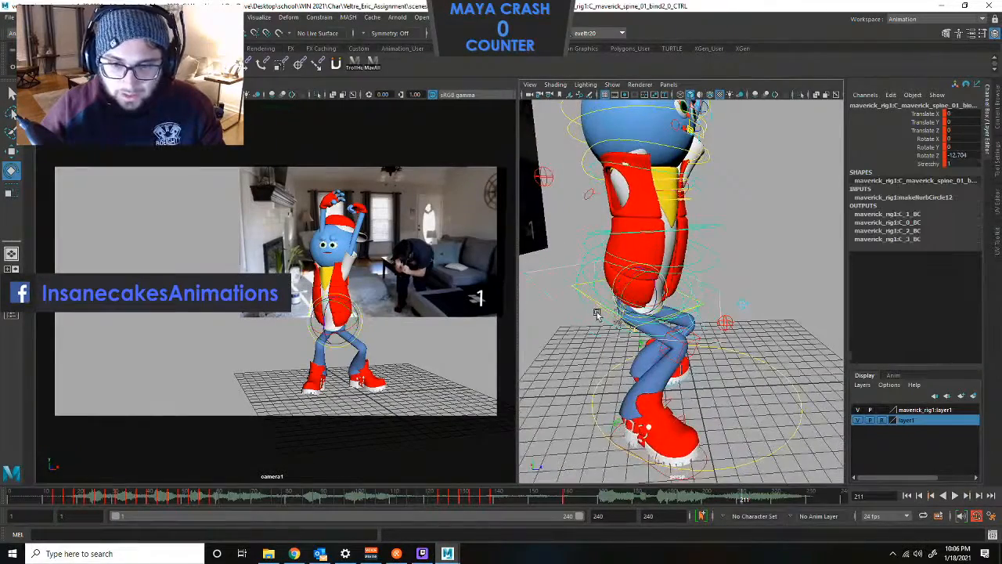
scroll(598, 315, "up", 4)
middle_click_drag(580, 290, 711, 296, "alt")
left_click_drag(711, 295, 681, 289, "alt")
left_click(680, 280)
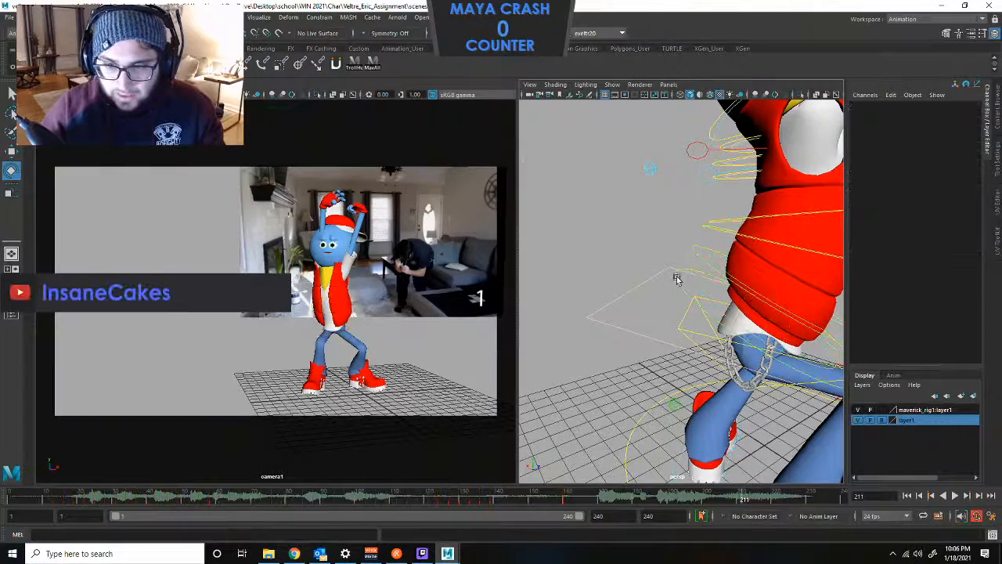
key("ctrl+z")
left_click(696, 249, "shift")
left_click(709, 226, "shift")
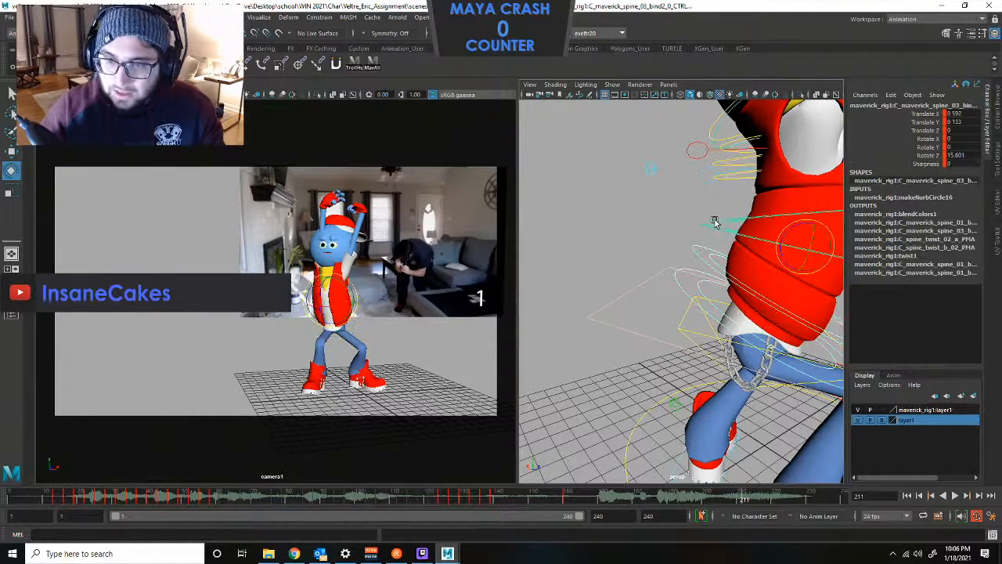
left_click(716, 220, "shift")
left_click_drag(961, 139, 961, 155)
type("0")
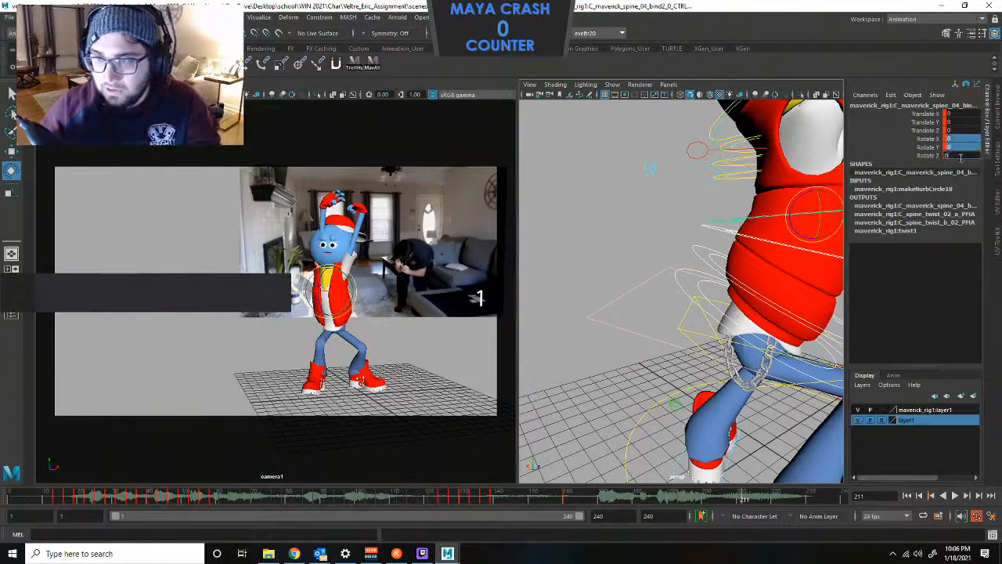
key("Return")
Try to bend the torso forward by rotating all four spine controls together.
left_click(693, 228)
right_click_drag(692, 228, 679, 251, "alt")
middle_click_drag(696, 260, 613, 244, "alt")
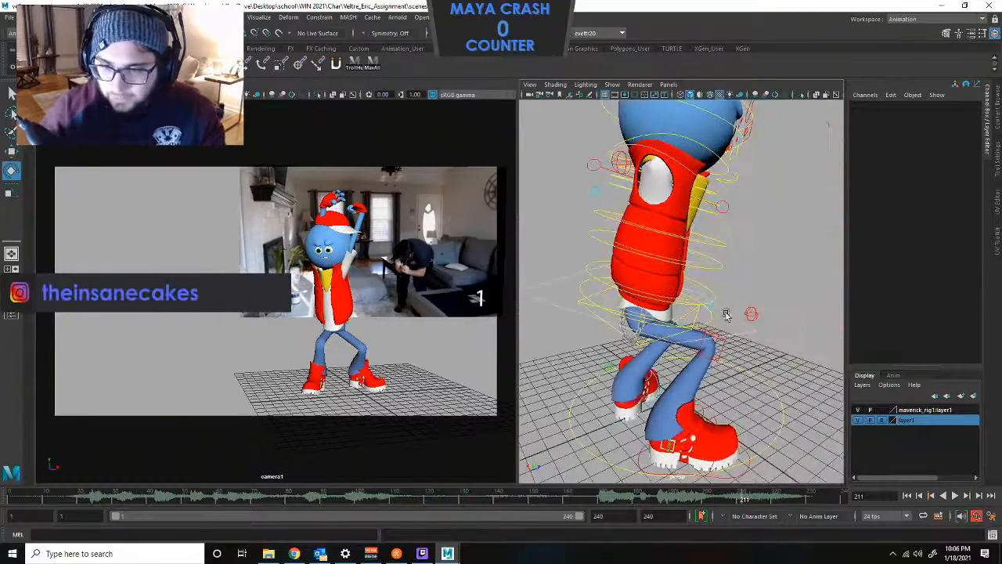
left_click(710, 308)
left_click_drag(710, 302, 672, 284, "alt")
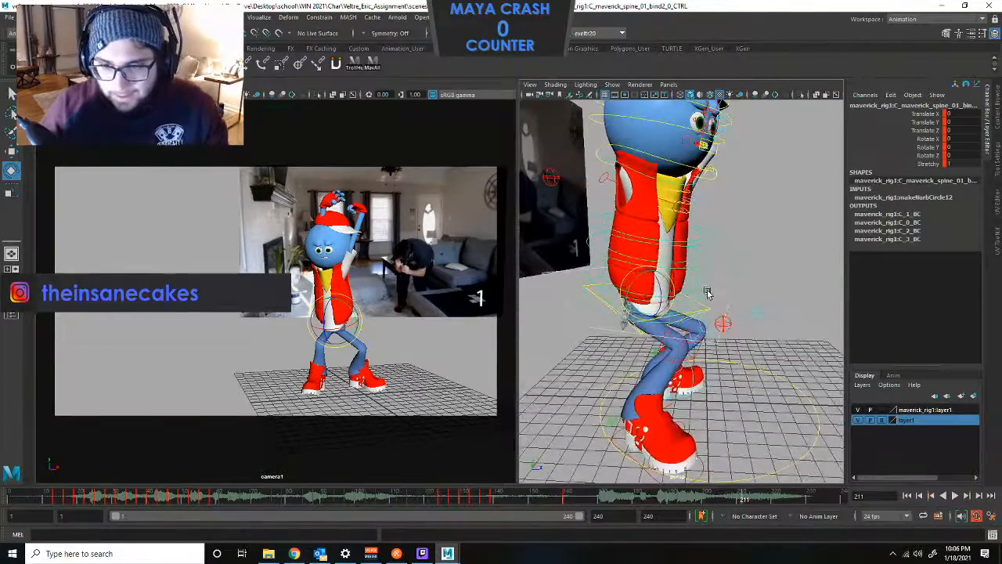
left_click(707, 289, "shift")
left_click(714, 259, "shift")
left_click(715, 237, "shift")
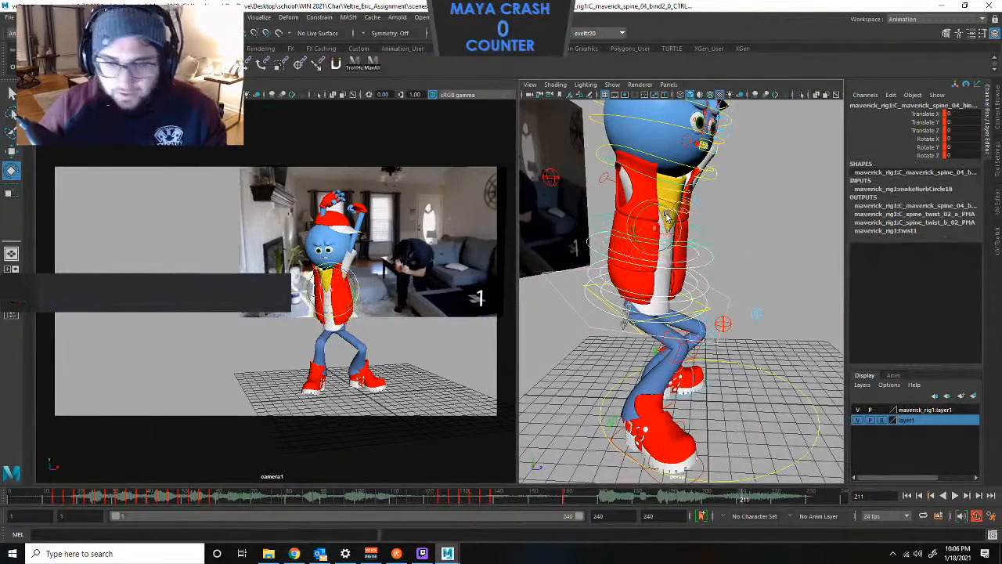
left_click_drag(669, 209, 672, 224)
key("ctrl+z")
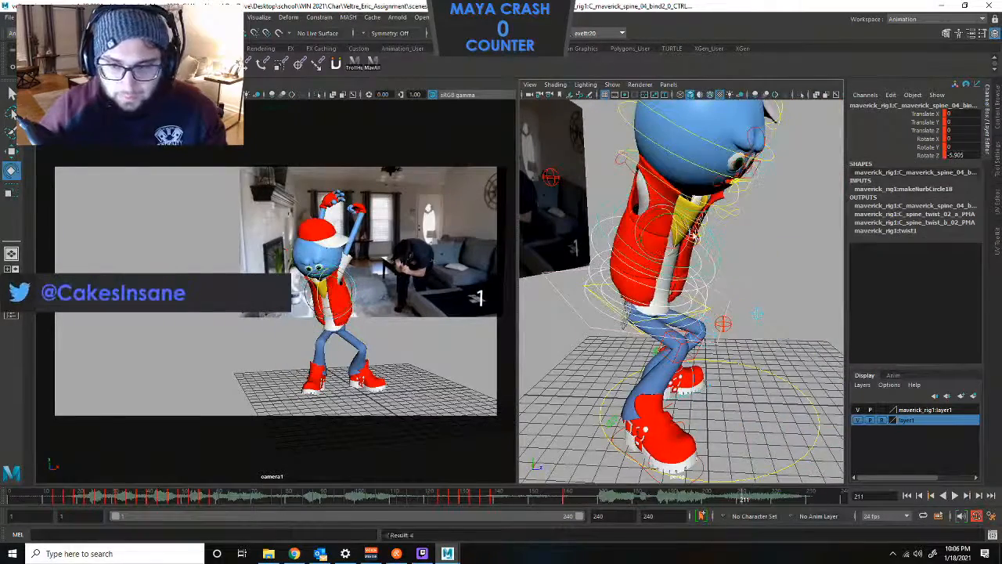
Rotate the lowest spine control to about 35 degrees in Z.
left_click(742, 287)
left_click(689, 327)
left_click_drag(667, 299, 662, 275)
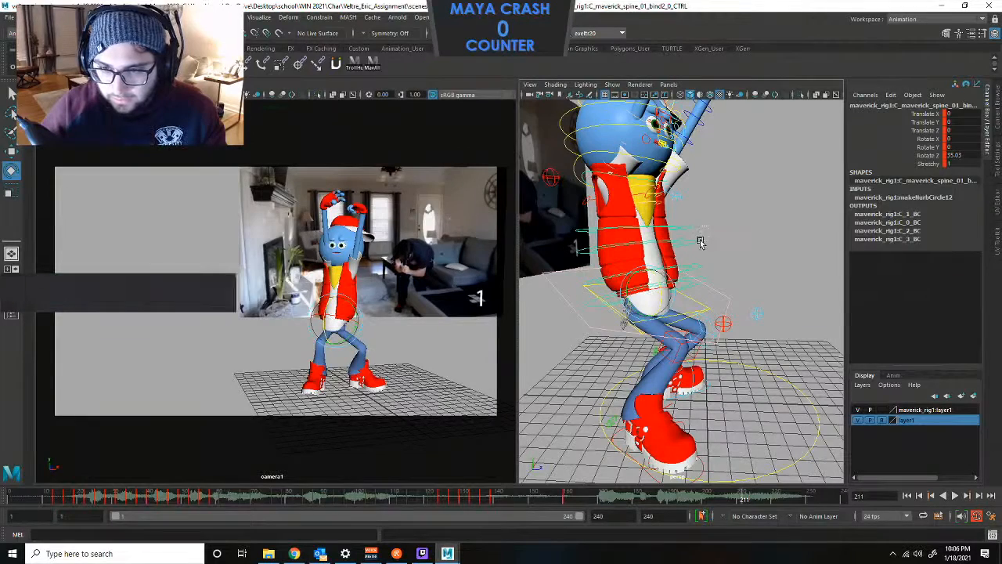
Rotate the middle spine controls forward one at a time so the torso curls deeply over the legs.
left_click(700, 235)
left_click(692, 244)
left_click_drag(648, 220, 649, 223)
left_click(698, 269)
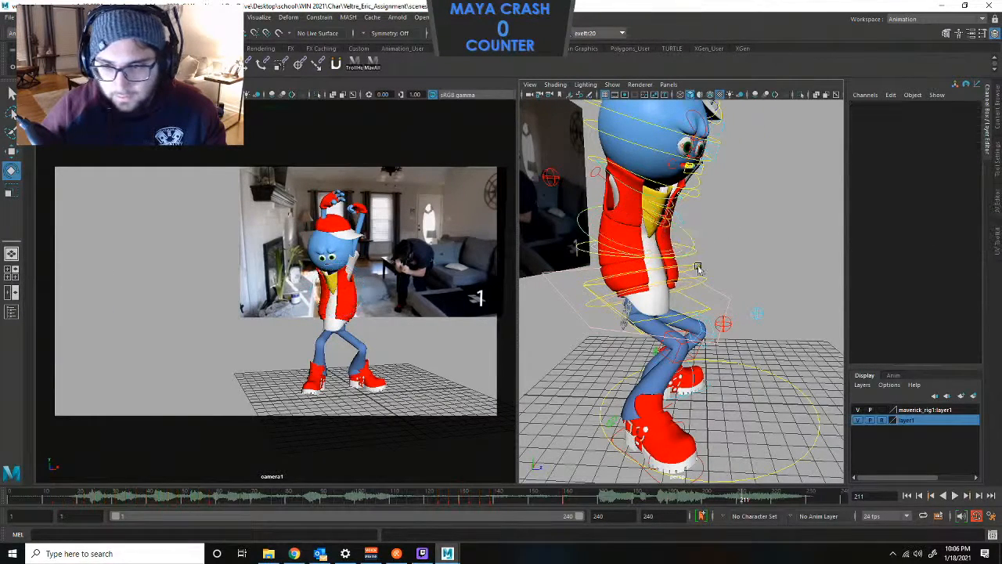
left_click(696, 265)
left_click_drag(661, 262, 655, 276)
left_click(640, 306)
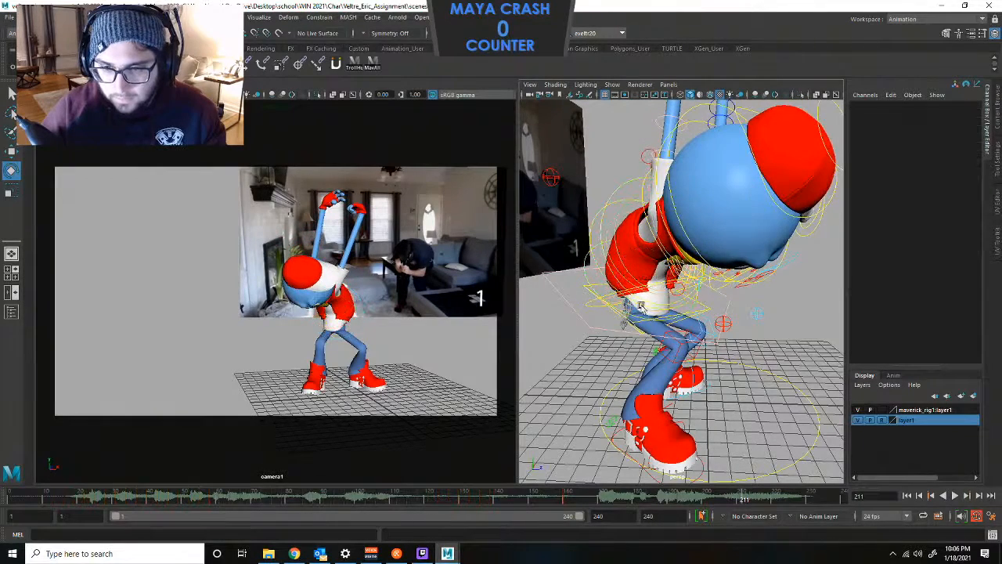
Rotate the control at the base of the torso to lean the hunched upper body slightly further down.
left_click(592, 306)
left_click_drag(659, 272, 666, 283)
left_click(546, 285)
left_click_drag(724, 325, 624, 299, "alt")
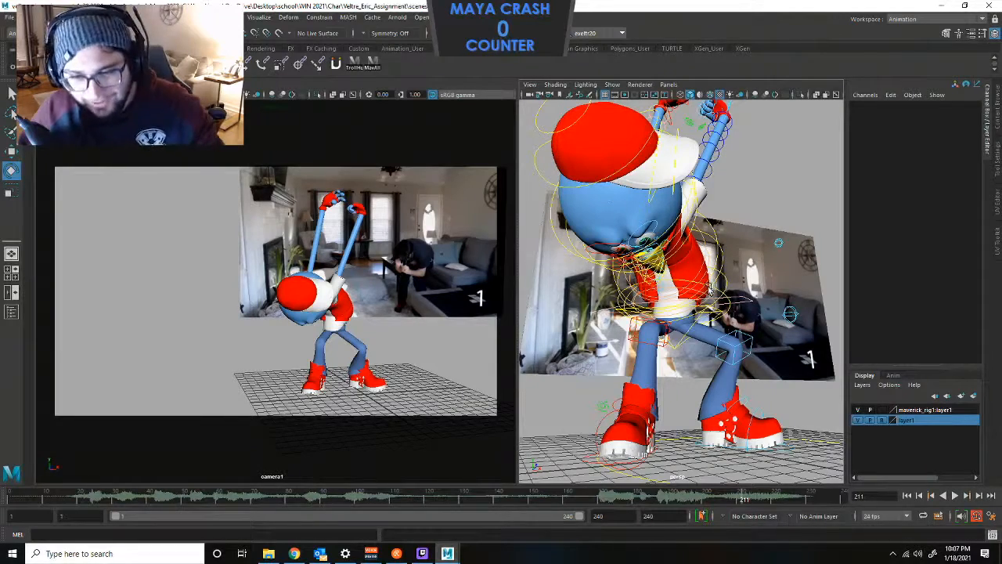
scroll(660, 336, "down", 4)
left_click_drag(691, 312, 660, 333, "alt")
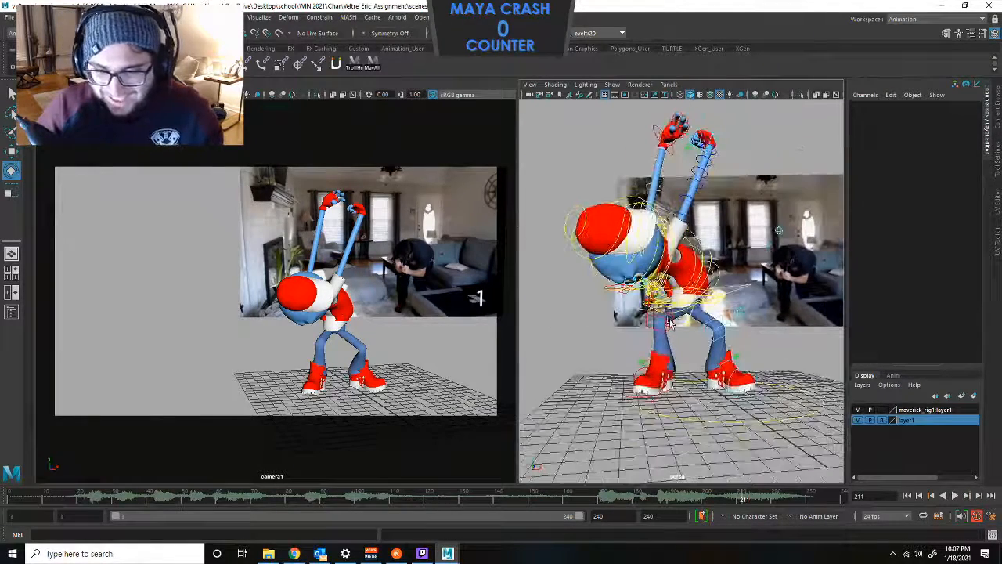
Bring the left wrist IK control down from above the head to in front of the chest and rotate the hand.
left_click(715, 125)
key("w")
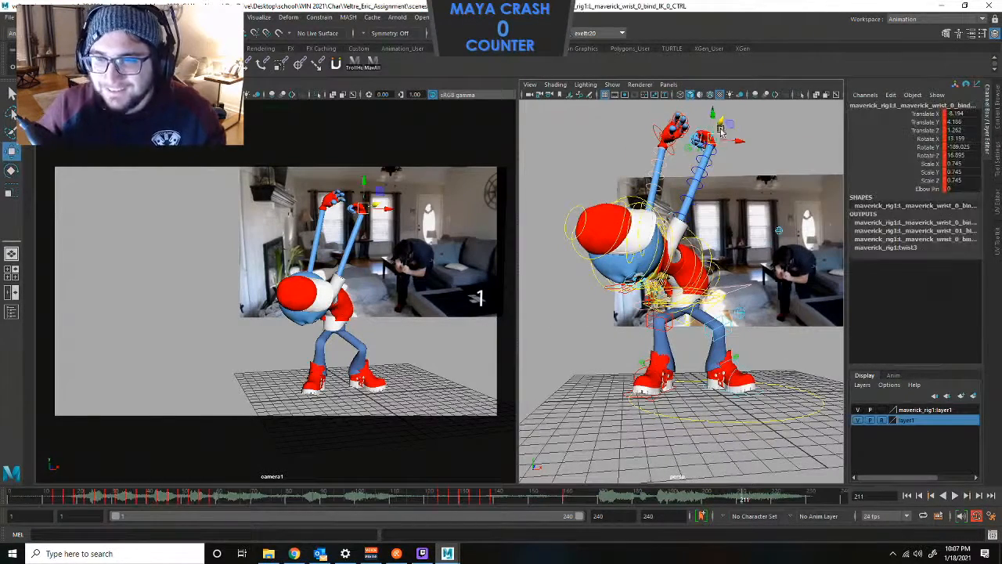
left_click_drag(714, 116, 722, 292)
key("e")
key("w")
key("e")
key("w")
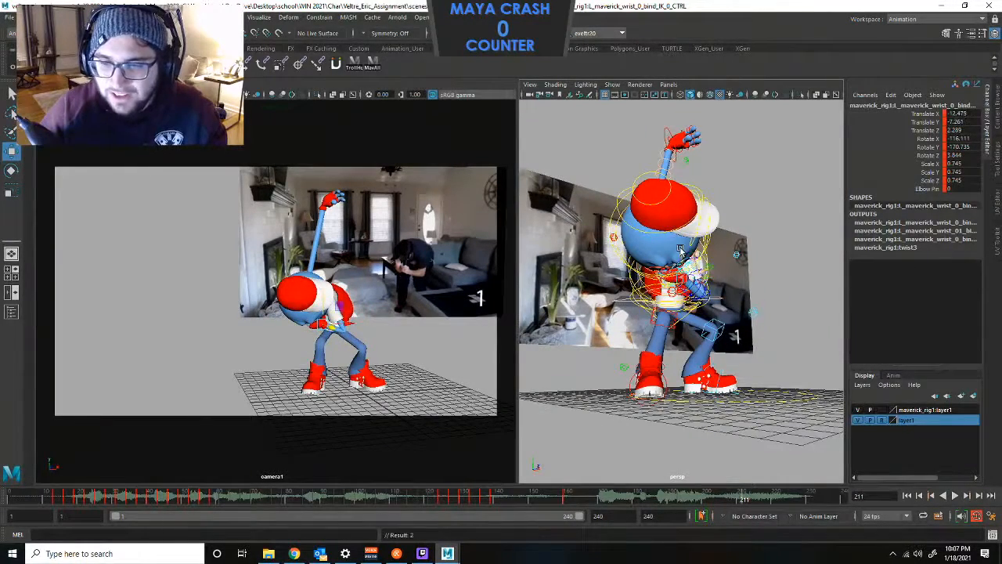
Lower the left wrist control to about -8.2 in Y and rotate the fist to about -91, -118 and 9 degrees.
left_click_drag(680, 249, 680, 270)
key("e")
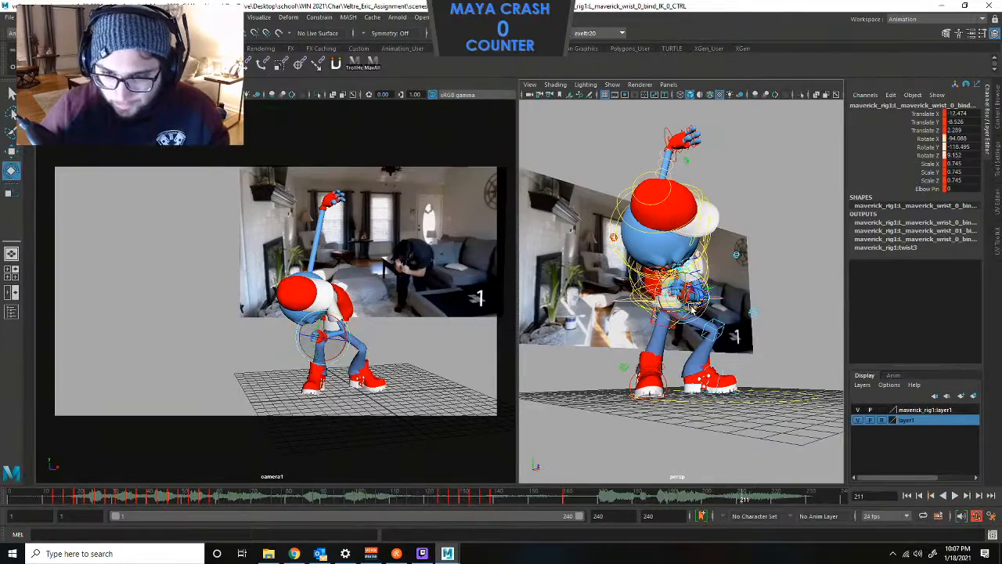
left_click_drag(693, 292, 702, 313, "alt")
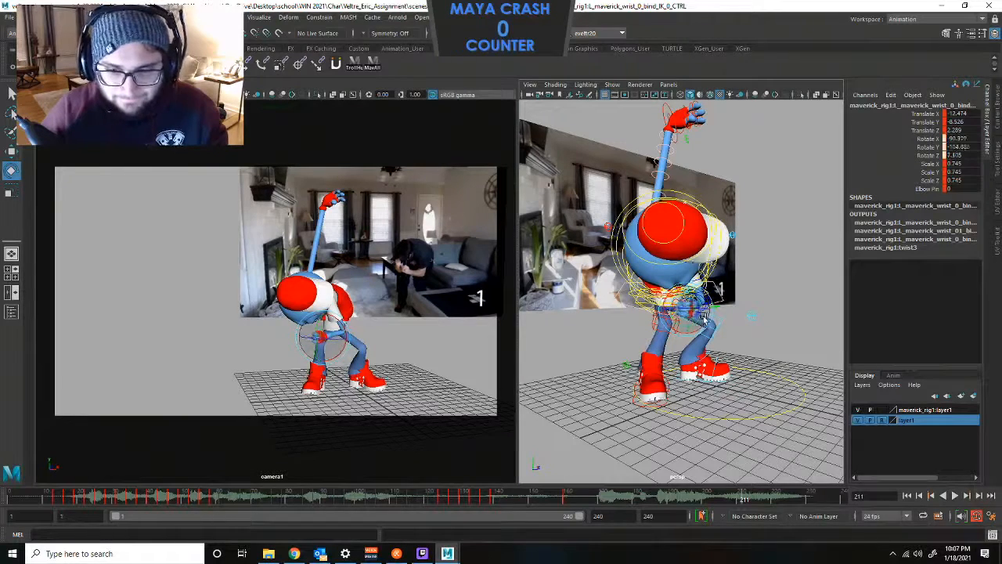
left_click_drag(701, 316, 704, 318)
key("w")
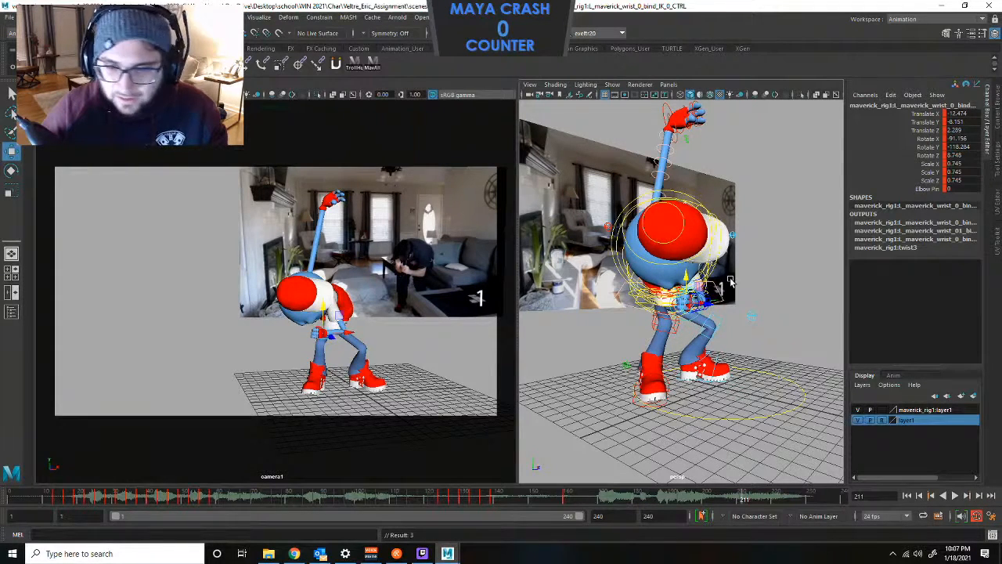
Bring the right wrist IK control down from above the head toward the hunched torso and reorient the hand.
left_click_drag(730, 282, 694, 360, "alt")
left_click(694, 224)
key("e")
key("w")
key("e")
key("w")
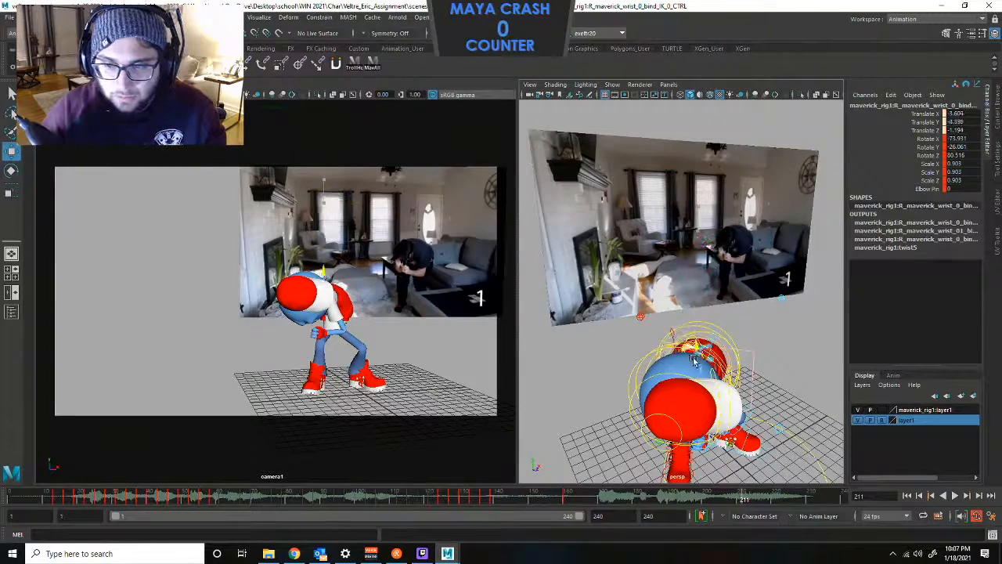
Position the right wrist control below the face at about -0.54, -7.97, -1.61, turn the hand toward the face and key its rotation.
left_click_drag(693, 397, 690, 310, "alt")
left_click_drag(711, 369, 672, 355)
left_click_drag(672, 358, 755, 354, "alt")
key("e")
left_click_drag(680, 329, 757, 377)
key("f")
right_click_drag(744, 362, 694, 284, "alt")
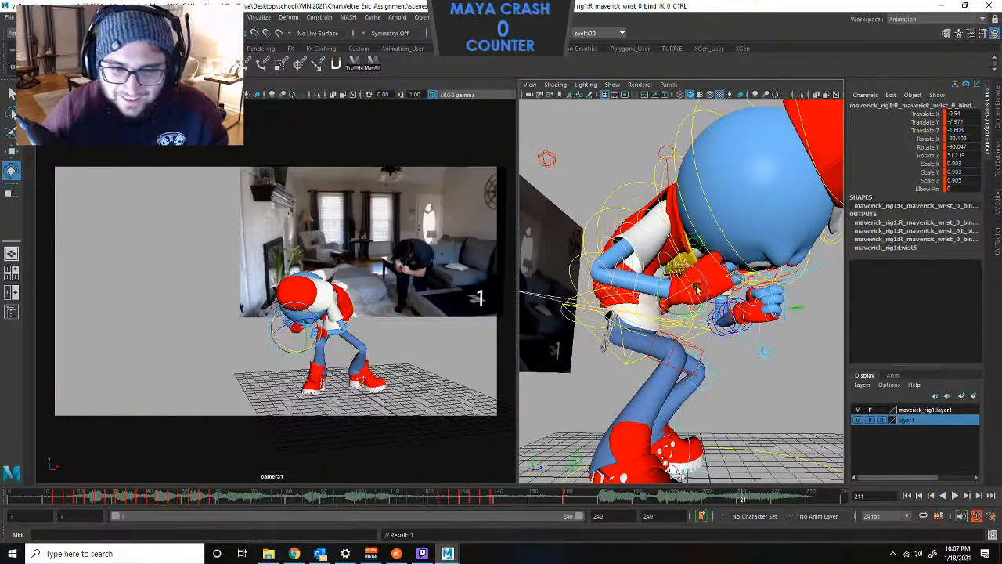
left_click_drag(696, 290, 681, 310)
key("shift+e")
Set the right clavicle control's Rotate Y to 0.
right_click_drag(680, 309, 627, 274, "alt")
mouse_move(637, 267)
left_mouse_down("alt")
mouse_move(655, 311)
mouse_move(640, 284)
left_mouse_up("alt")
left_click(632, 237)
key("w")
left_click_drag(632, 220, 666, 223)
left_click(693, 233)
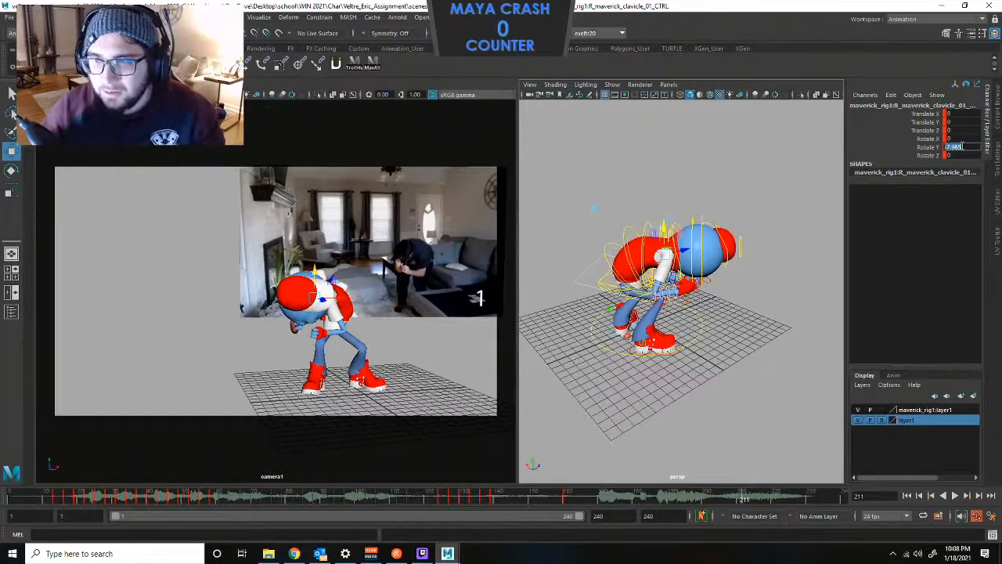
type("0")
key("Return")
left_click(723, 219)
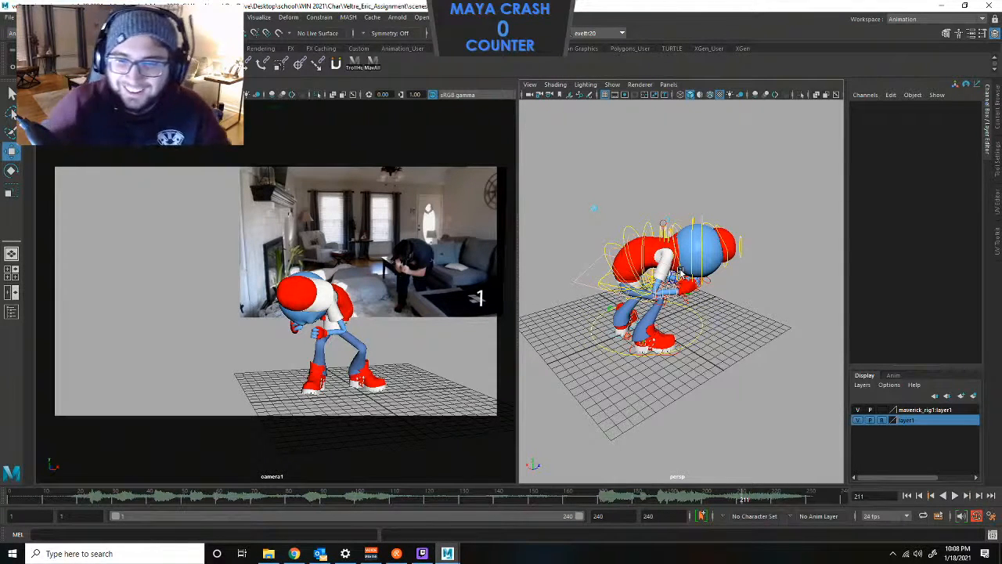
Select the right wrist IK control and raise the hand toward the face.
left_click_drag(744, 259, 653, 211, "alt")
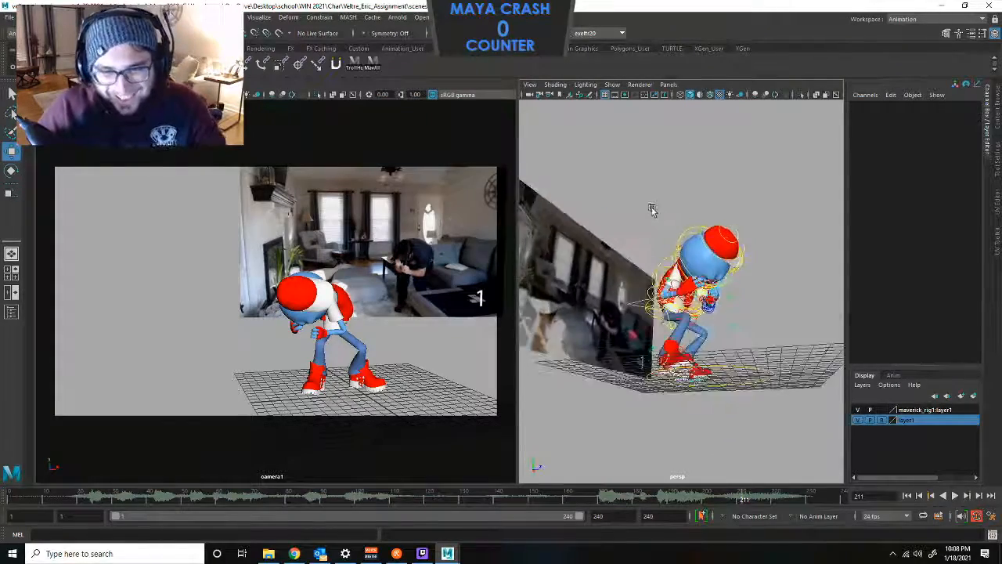
right_click_drag(653, 211, 697, 227, "alt")
left_click_drag(658, 227, 679, 284, "alt")
left_click(682, 287)
left_click(684, 289)
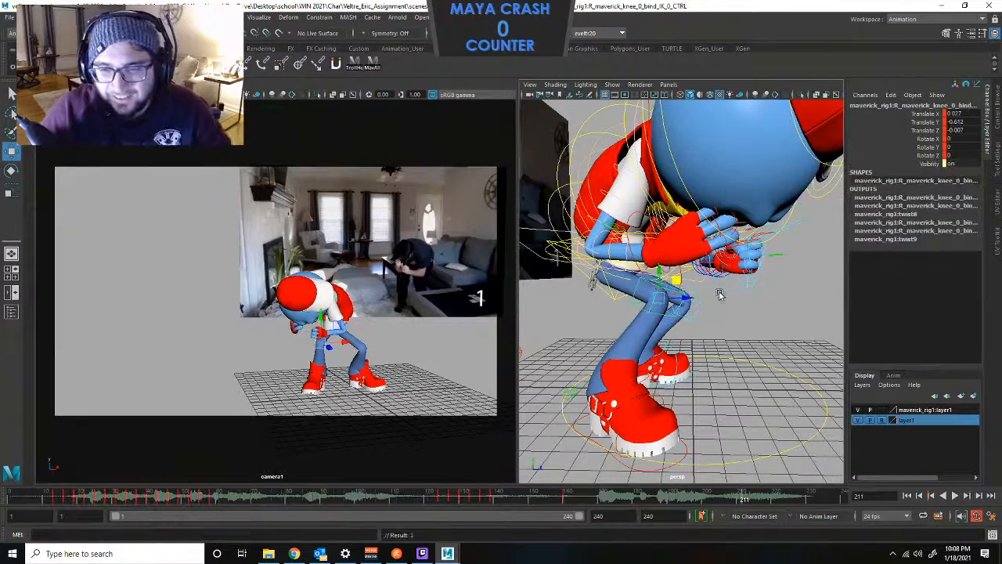
key("ctrl+z")
left_click(725, 302)
left_click(680, 288)
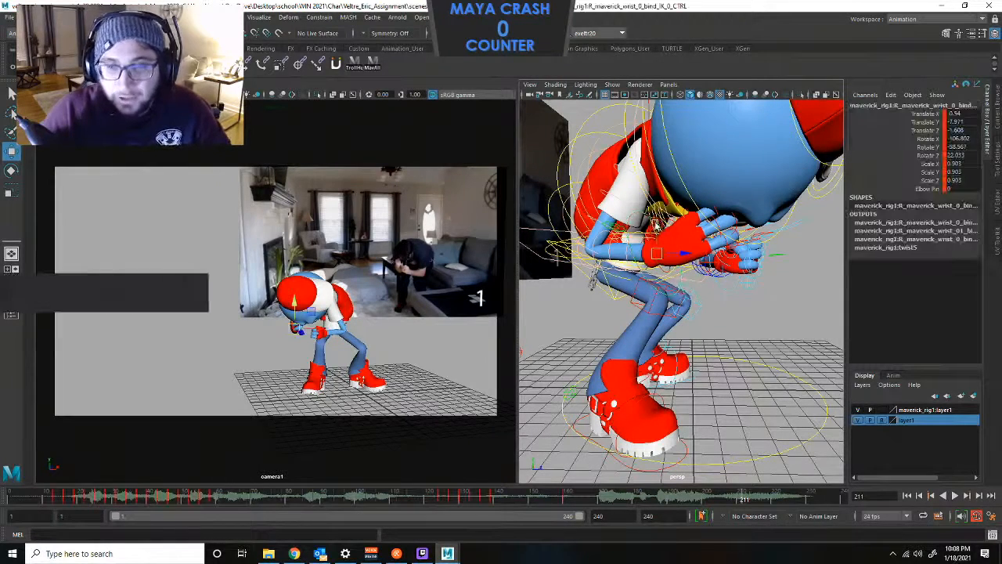
left_click_drag(662, 235, 650, 171)
Rotate the head control to about 13, 2 and 18 degrees in X, Y and Z.
left_click(667, 173)
left_click(670, 170)
right_click_drag(720, 225, 711, 323, "alt")
middle_click_drag(711, 322, 663, 277, "alt")
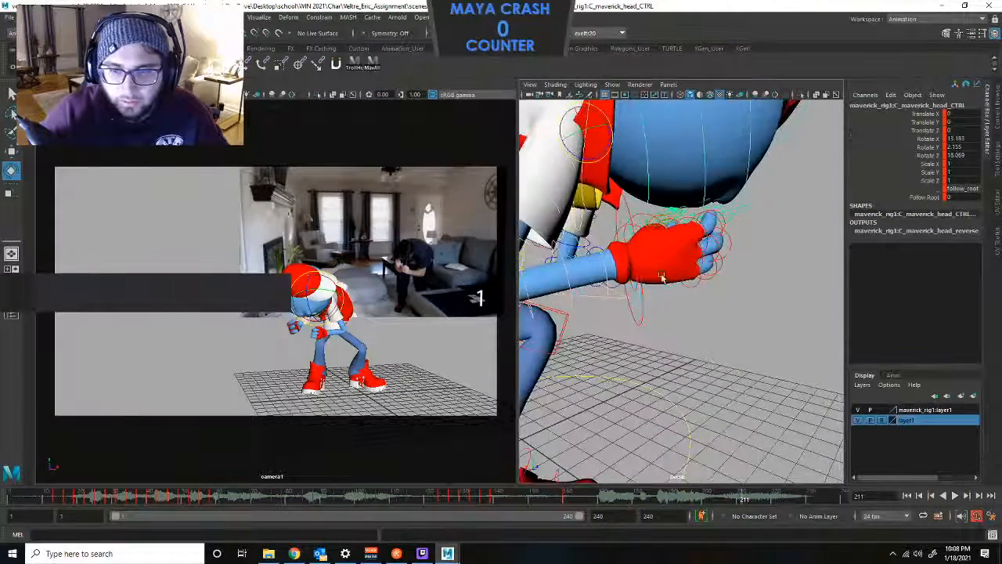
Move the right wrist control closer under the face, to about 0.24, -7.32, 0.63.
left_click(642, 313)
key("w")
left_click_drag(630, 227, 644, 258)
right_click_drag(644, 258, 619, 268, "alt")
middle_click_drag(619, 268, 720, 287, "alt")
left_click_drag(749, 292, 756, 343)
mouse_move(301, 332)
left_mouse_down()
mouse_move(305, 310)
mouse_move(318, 327)
left_mouse_up()
Move the right elbow pole vector control to about 4.4 in Z.
scroll(697, 317, "down", 6)
left_click_drag(698, 316, 592, 323, "alt")
left_click(655, 335)
left_click(653, 335)
left_click_drag(665, 334, 681, 339)
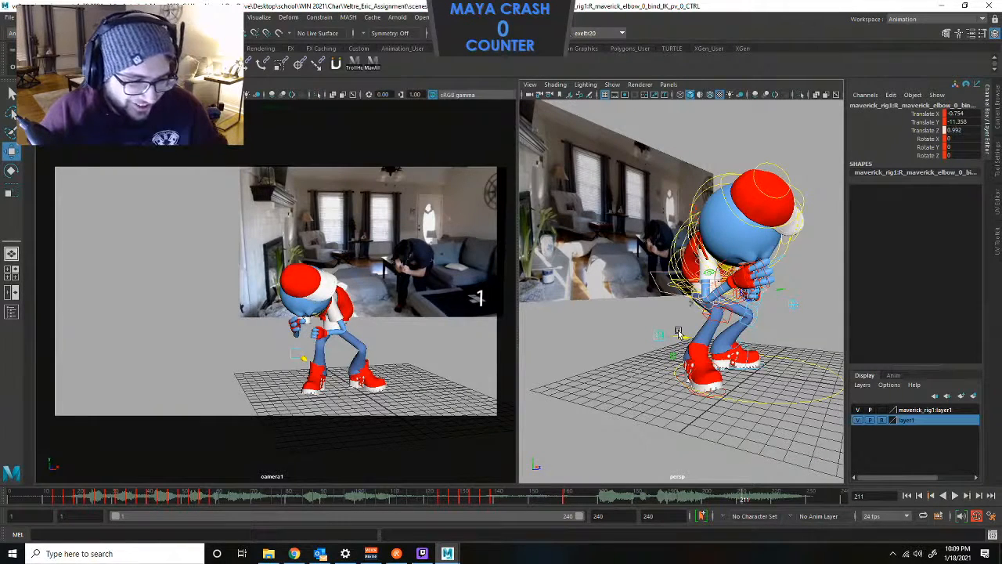
left_click_drag(678, 332, 707, 308)
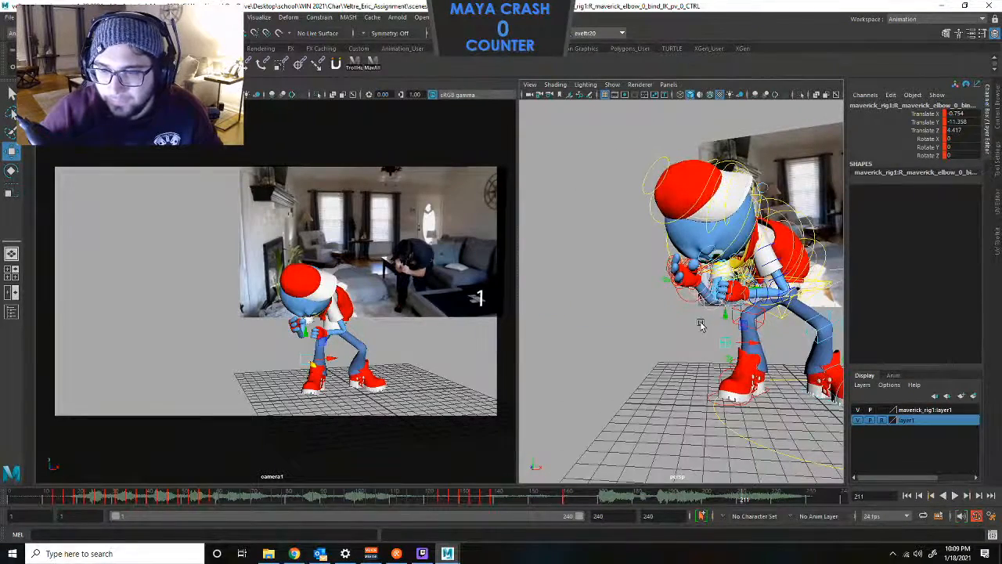
Examine the crouched pose around the right hand and elbow from the front, side and back.
left_click(701, 325)
left_click(699, 303)
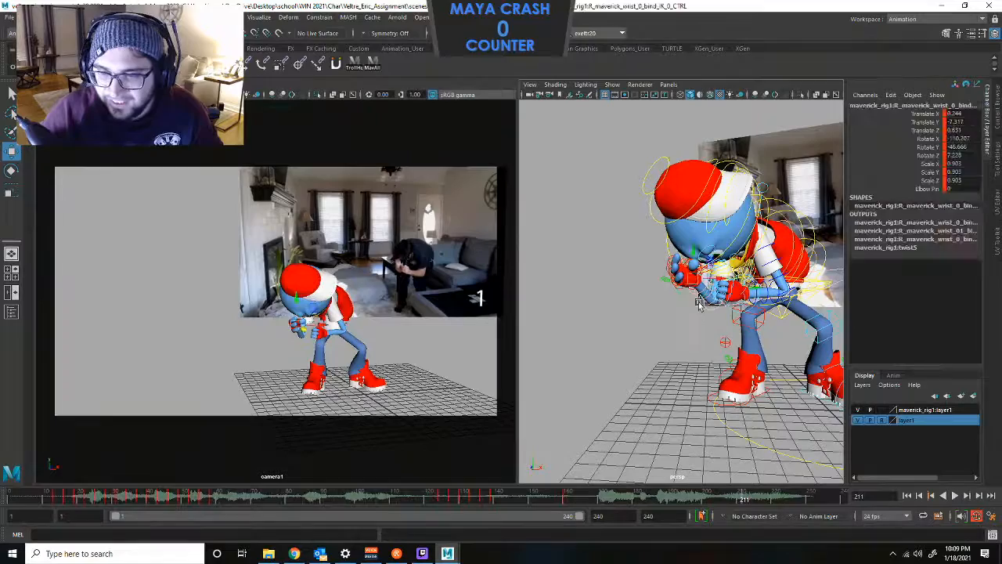
left_click(752, 310)
left_click(725, 344)
scroll(751, 329, "down", 5)
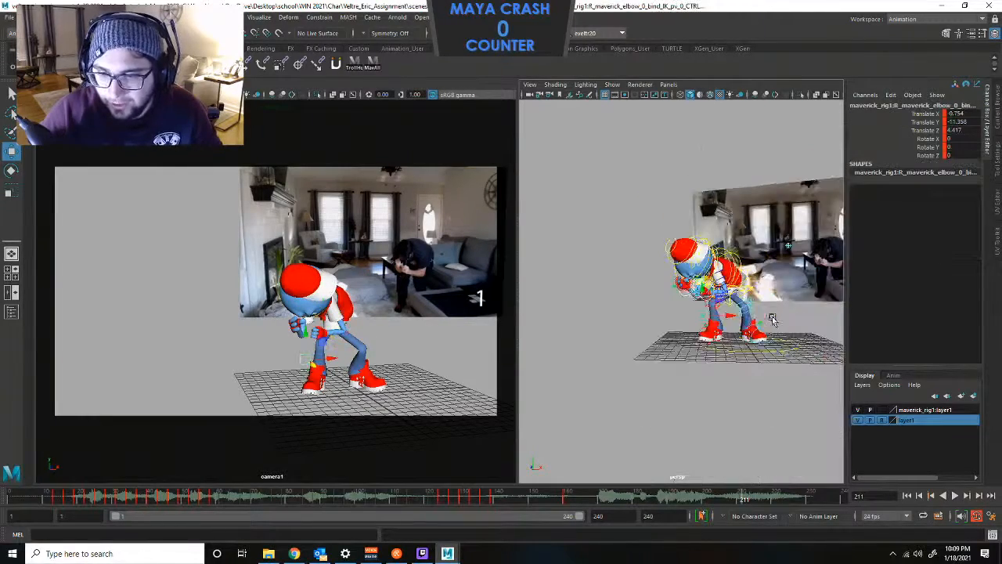
left_click_drag(775, 319, 653, 308, "alt")
middle_click_drag(653, 309, 736, 316, "alt")
scroll(611, 325, "up", 5)
left_click_drag(611, 325, 689, 305, "alt")
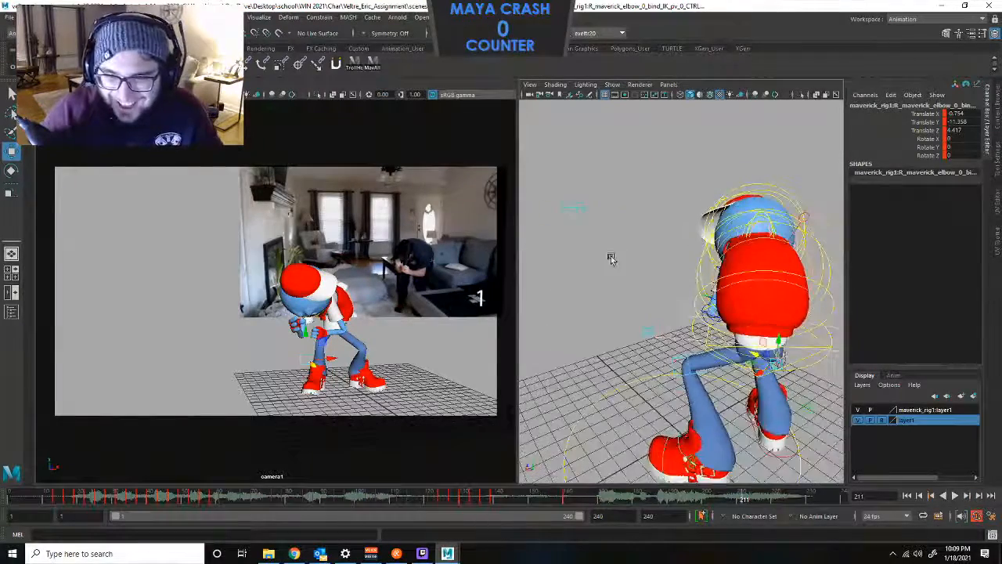
Move the left elbow pole vector control to about -5.03 in X.
left_click(577, 204)
key("f")
scroll(635, 271, "down", 8)
left_click_drag(635, 271, 780, 303, "alt")
scroll(733, 276, "up", 5)
scroll(733, 277, "down", 5)
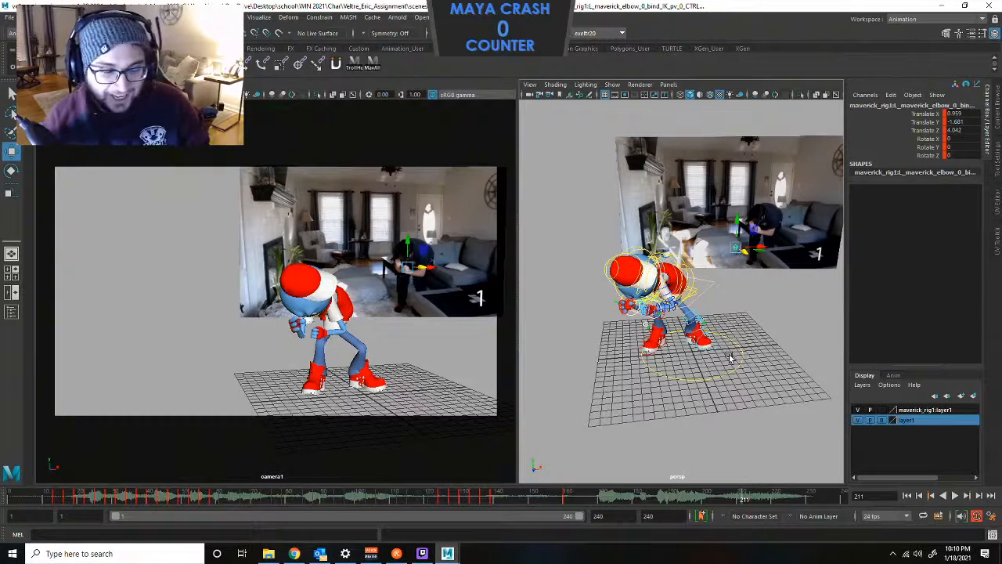
scroll(697, 329, "up", 5)
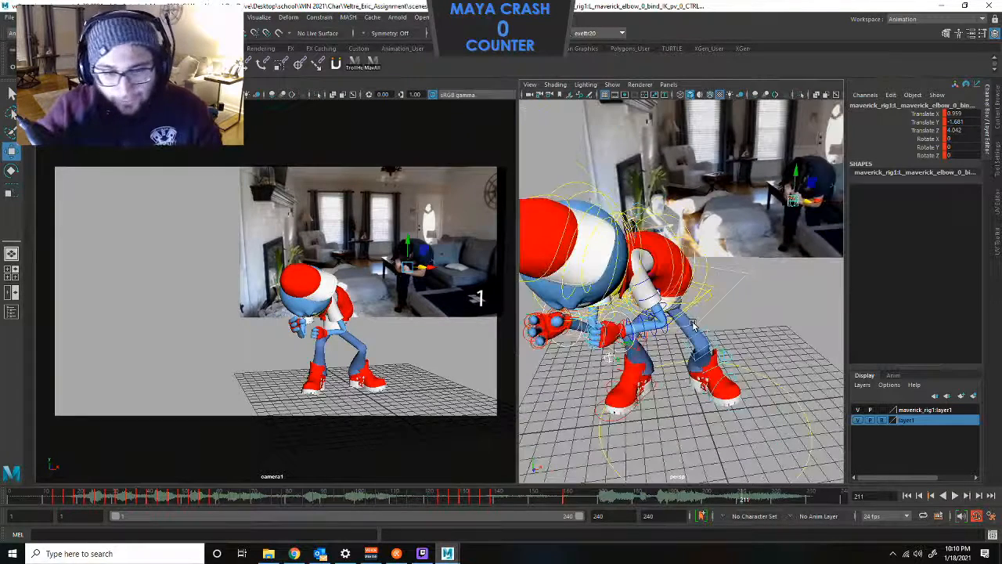
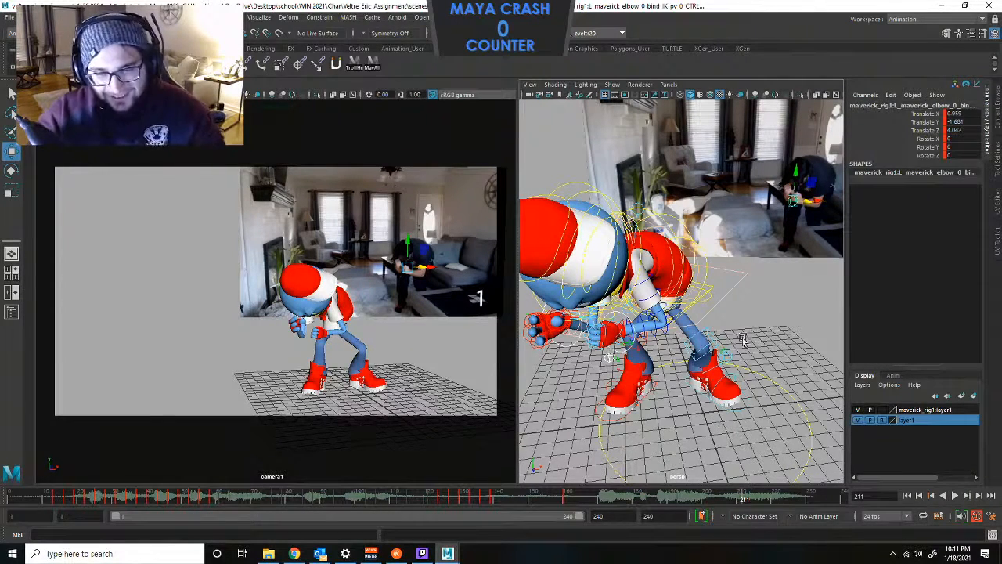
middle_click_drag(728, 339, 718, 313, "alt")
left_click_drag(596, 334, 688, 340, "alt")
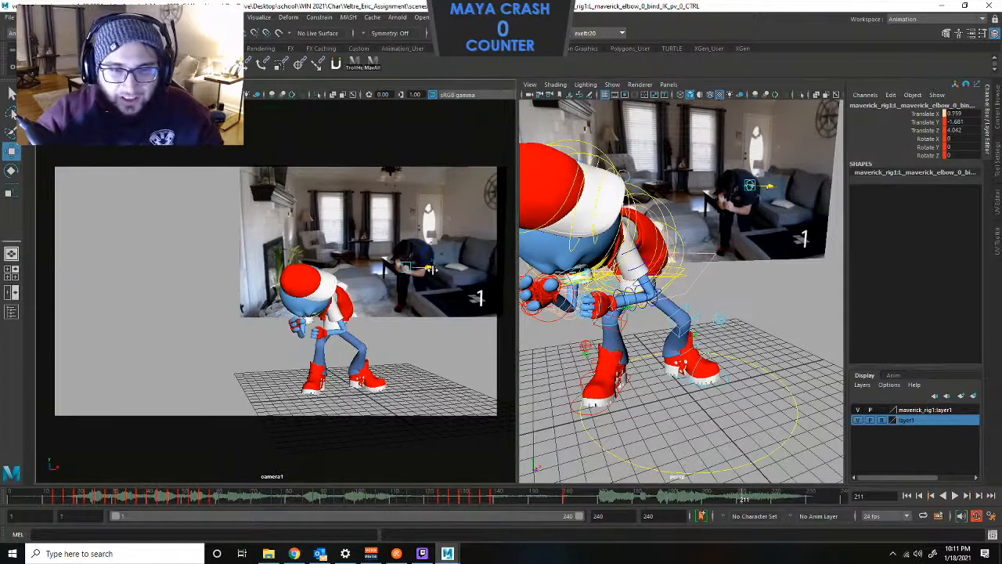
key("ctrl+z")
key("ctrl+z")
left_click_drag(438, 278, 380, 272)
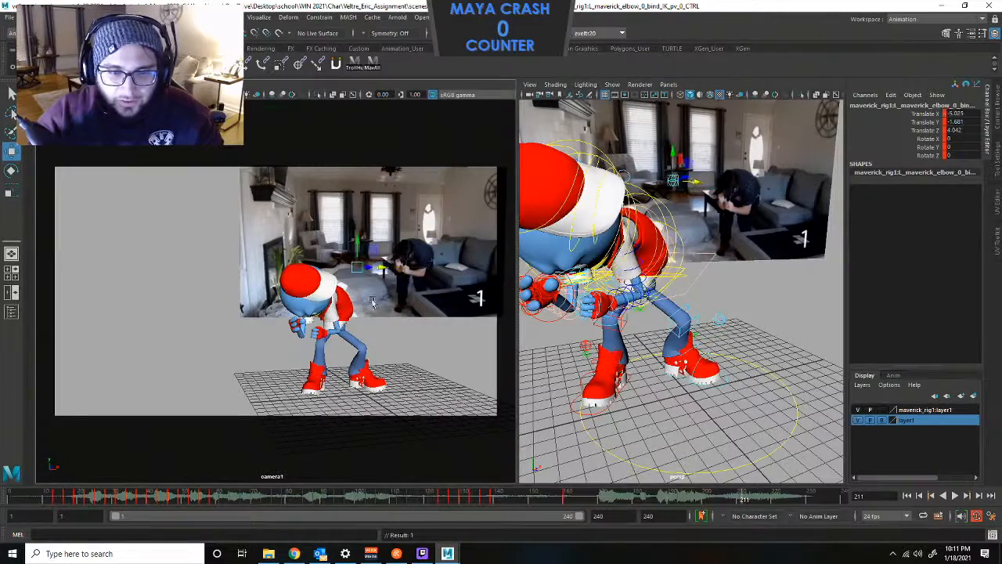
Examine the left wrist and arm of the crouched pose from the front and both sides.
left_click(699, 292)
left_click(607, 301)
left_click_drag(607, 302, 548, 307, "alt")
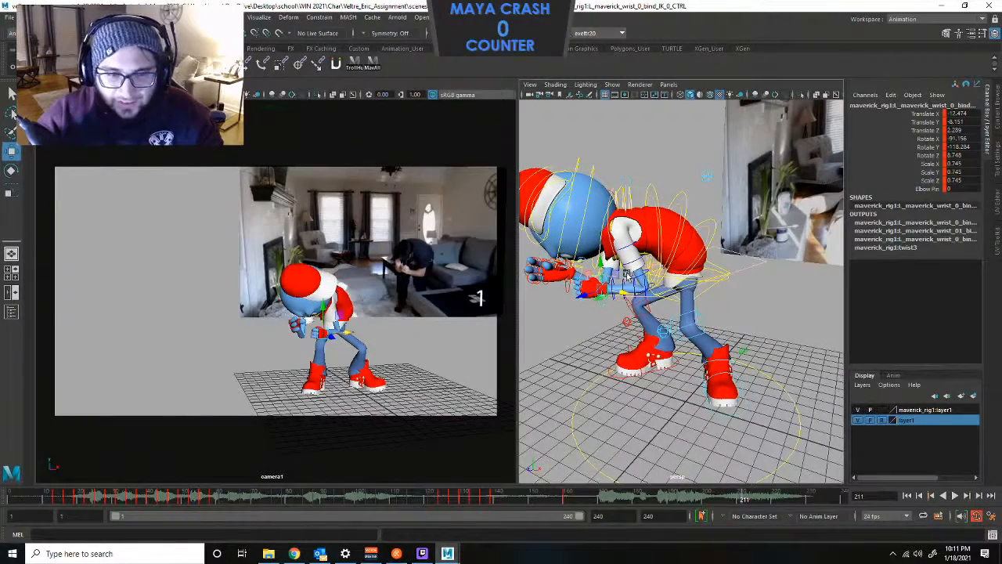
scroll(639, 293, "up", 3)
left_click_drag(640, 292, 620, 311, "alt")
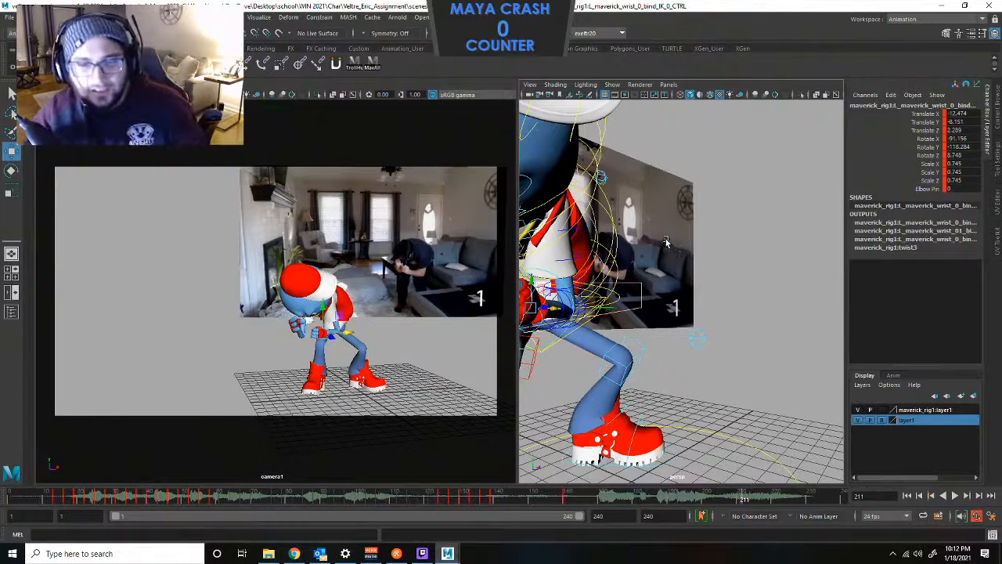
key("f")
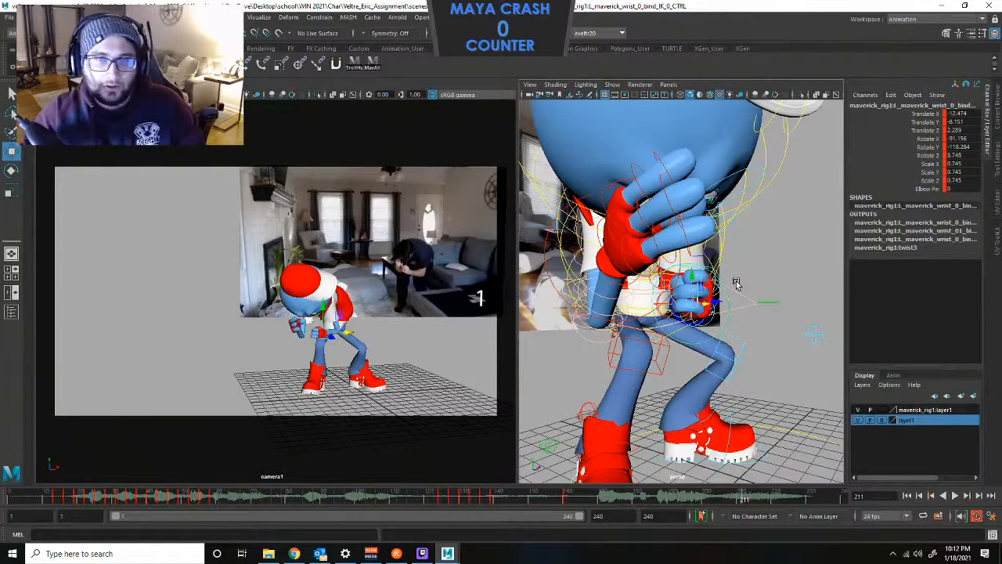
left_click(764, 320)
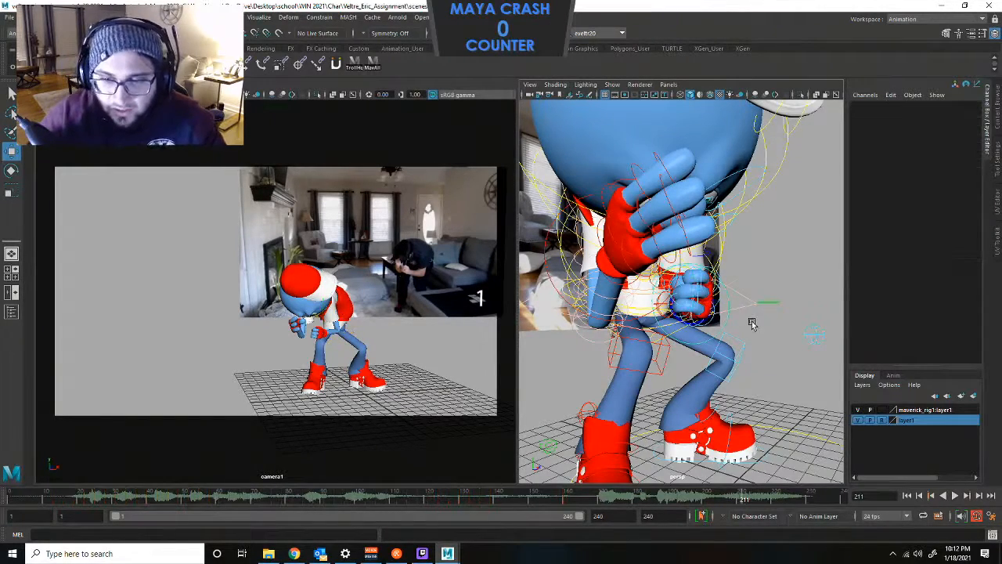
left_click_drag(753, 323, 629, 351, "alt")
left_click(629, 351)
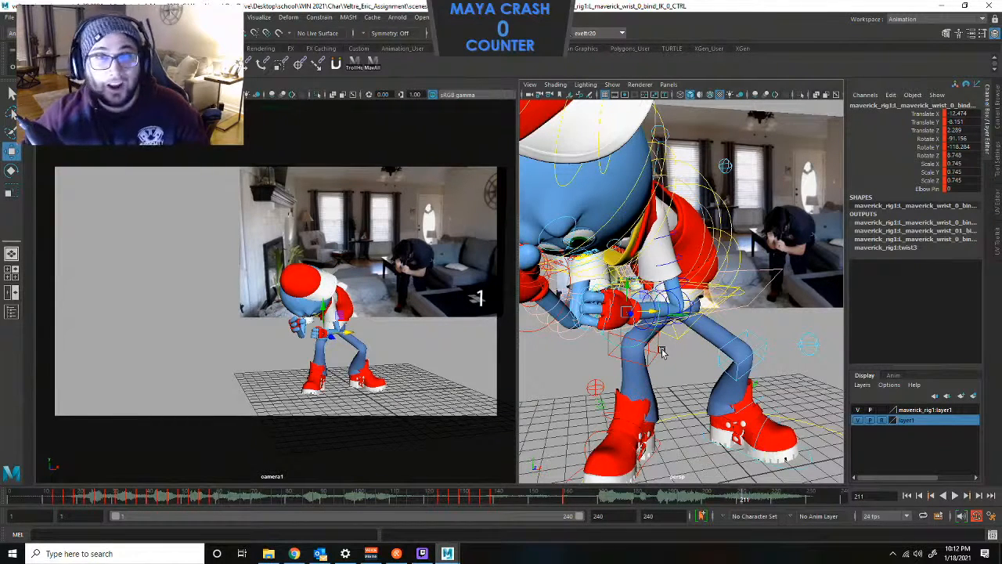
right_click_drag(679, 259, 580, 335, "alt")
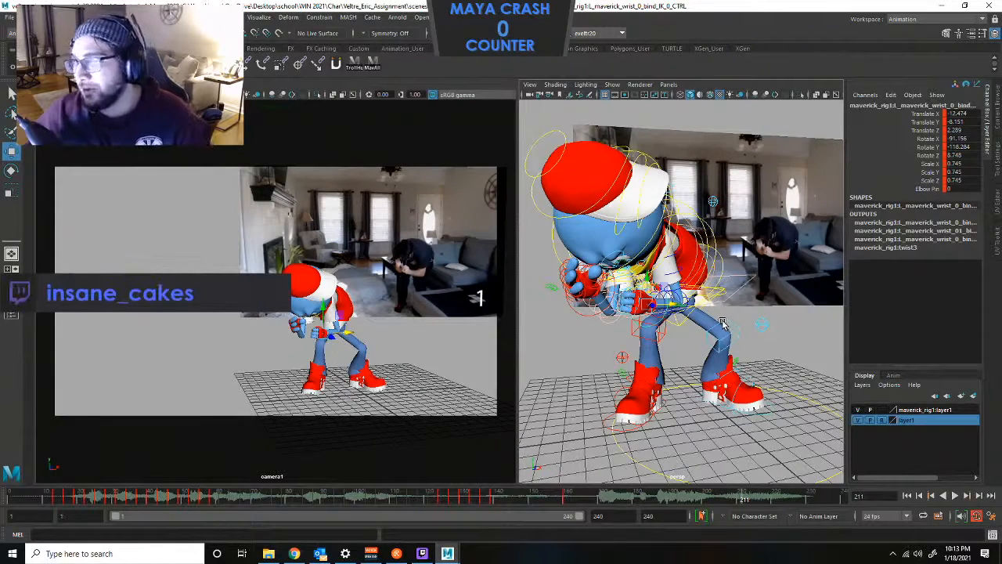
left_click_drag(770, 297, 674, 302, "alt")
Shift the body and both wrist controls together toward the left foot, right wrist at about -2.18, -7.32, 0.96, and key them at frame 211.
left_click(721, 261)
left_click(611, 292)
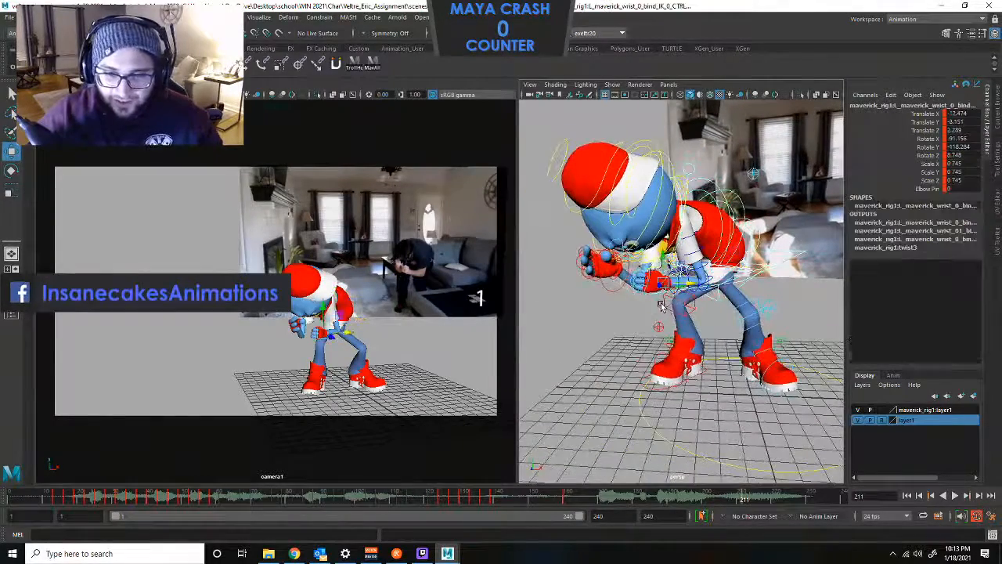
left_click_drag(611, 291, 650, 329, "alt")
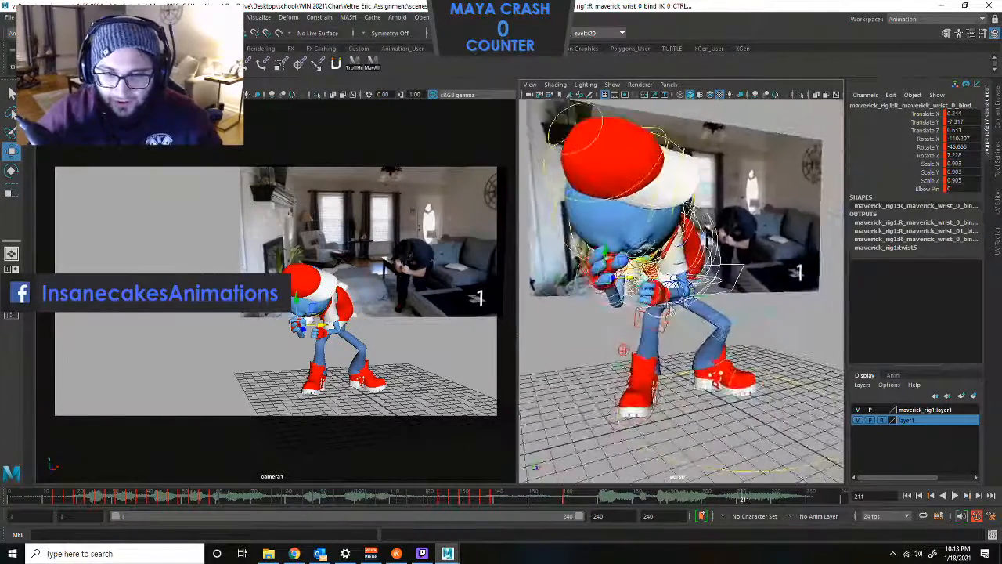
left_click(707, 304)
key("ctrl+z")
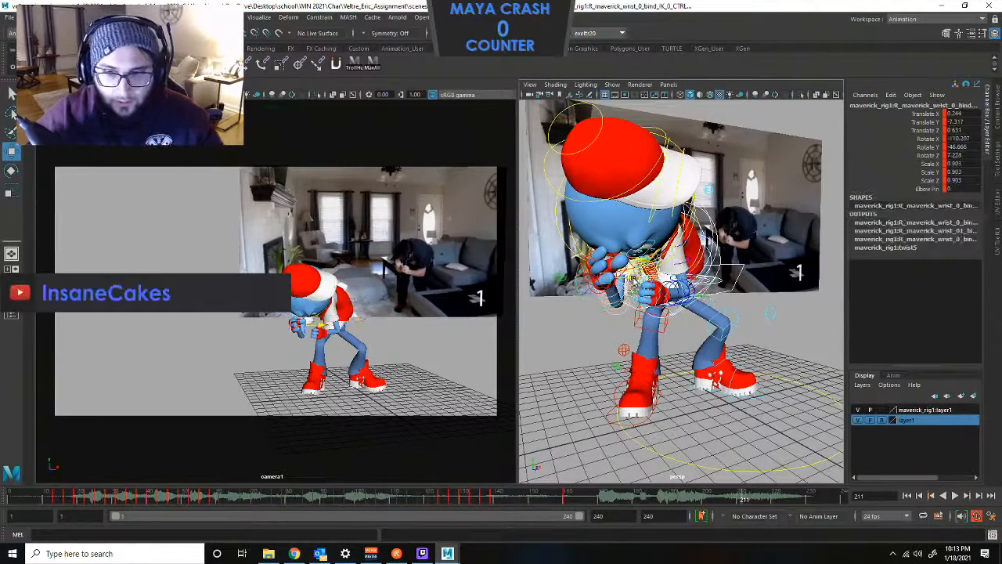
left_click_drag(633, 278, 680, 284)
key("s")
Compare the crouch with the frame 193 pose and nudge the body and wrists back, right wrist at about -2.0 in X.
key("k")
key("period")
key("comma")
key("period")
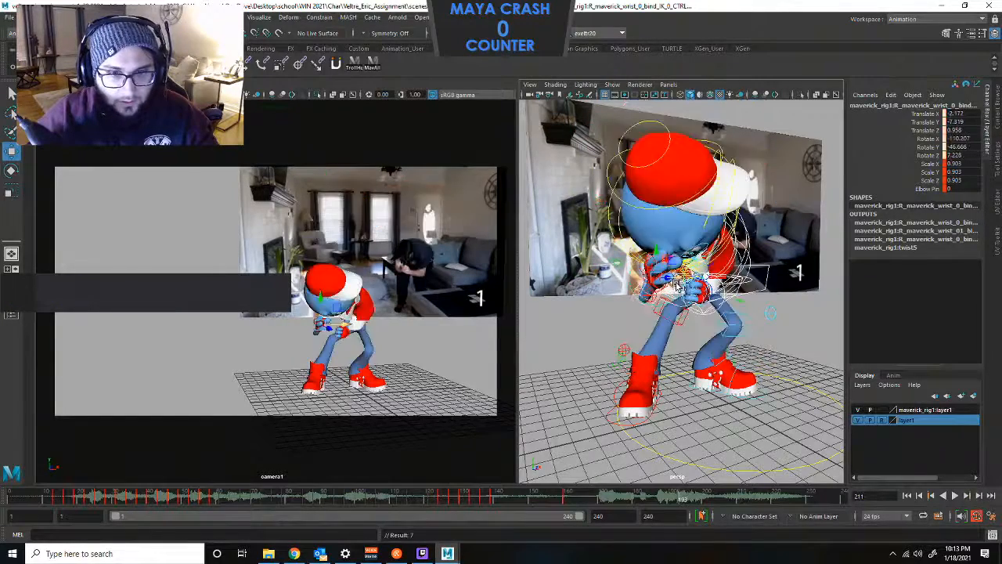
key("comma")
key("period")
key("comma")
key("period")
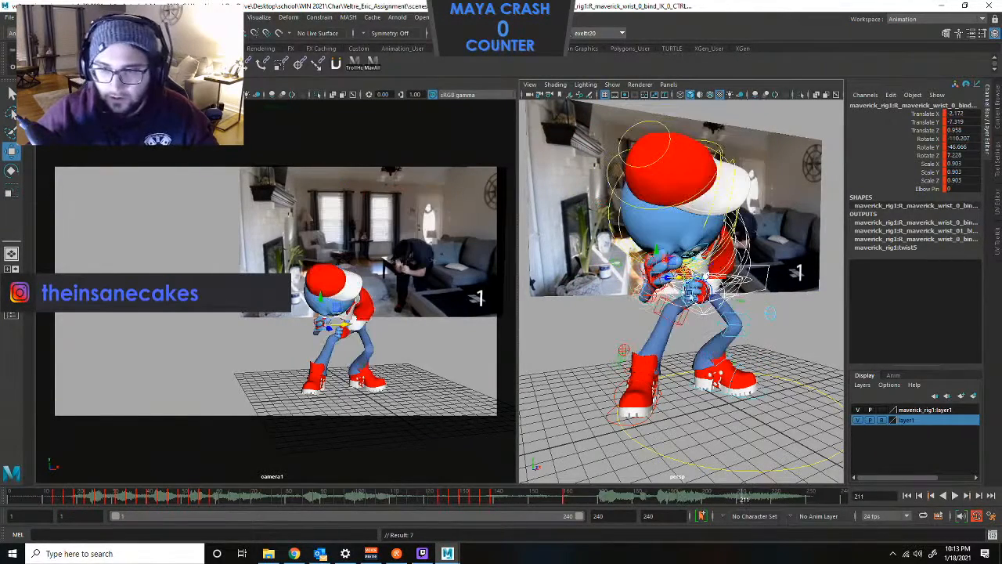
left_click_drag(679, 284, 675, 283)
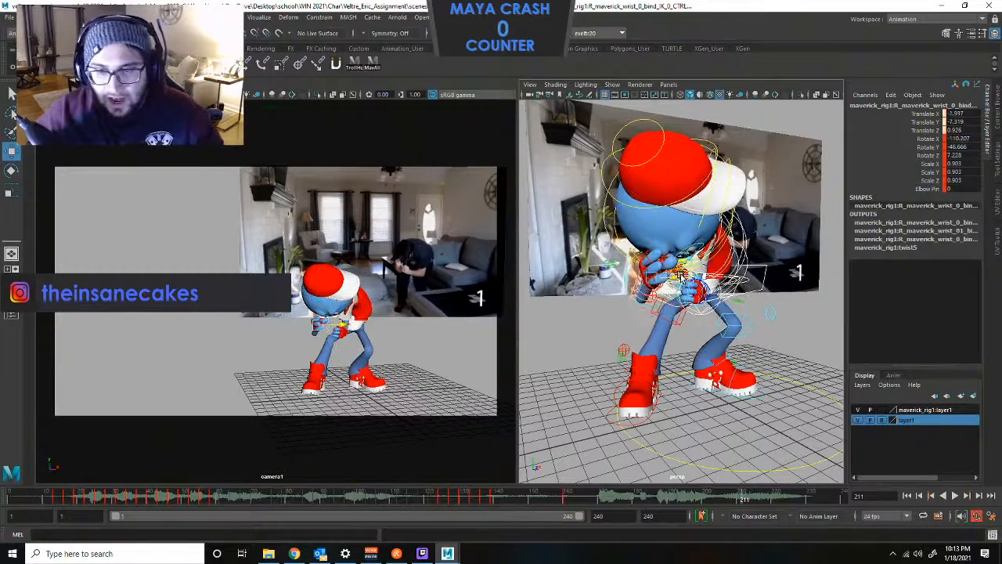
left_click(691, 345)
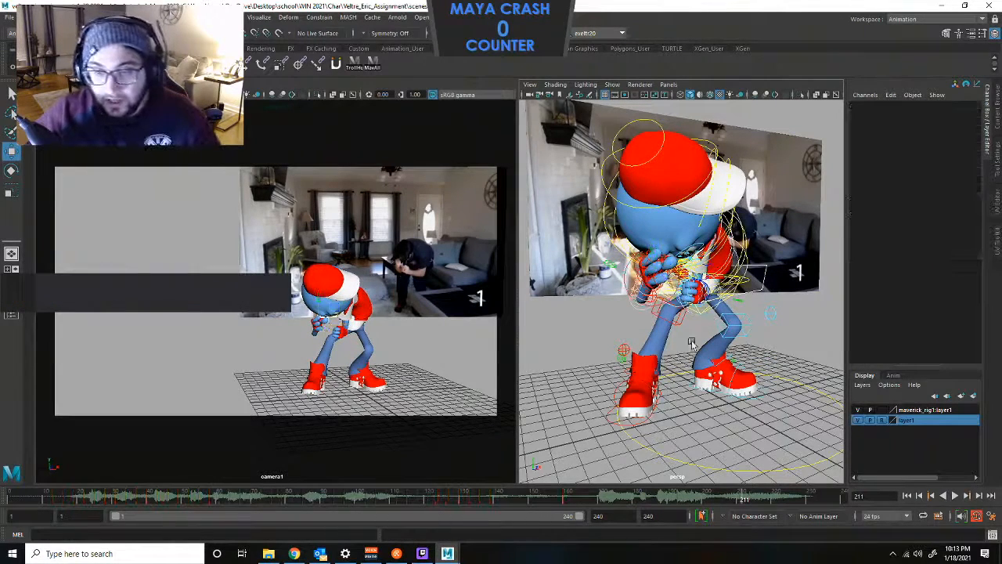
Check the left knee against the frame 193 pose and move its pole vector control to about -4.26 in X.
left_click(771, 314)
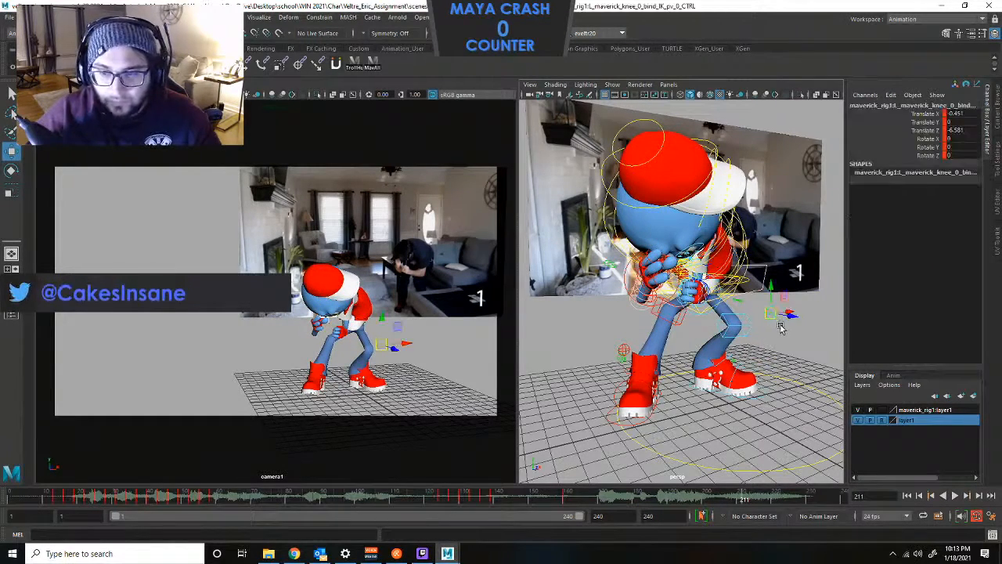
key("comma")
key("period")
key("comma")
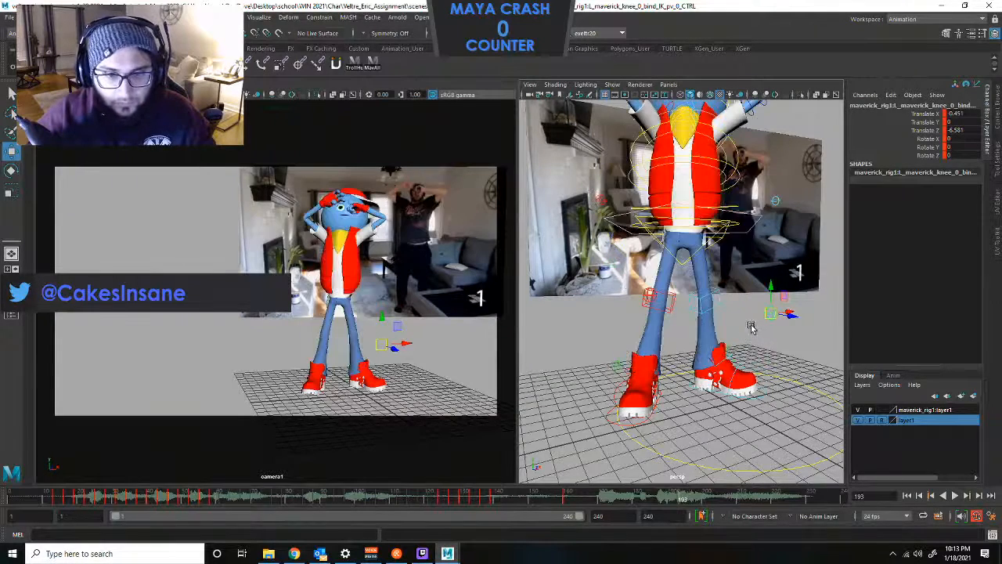
key("period")
left_click(743, 329)
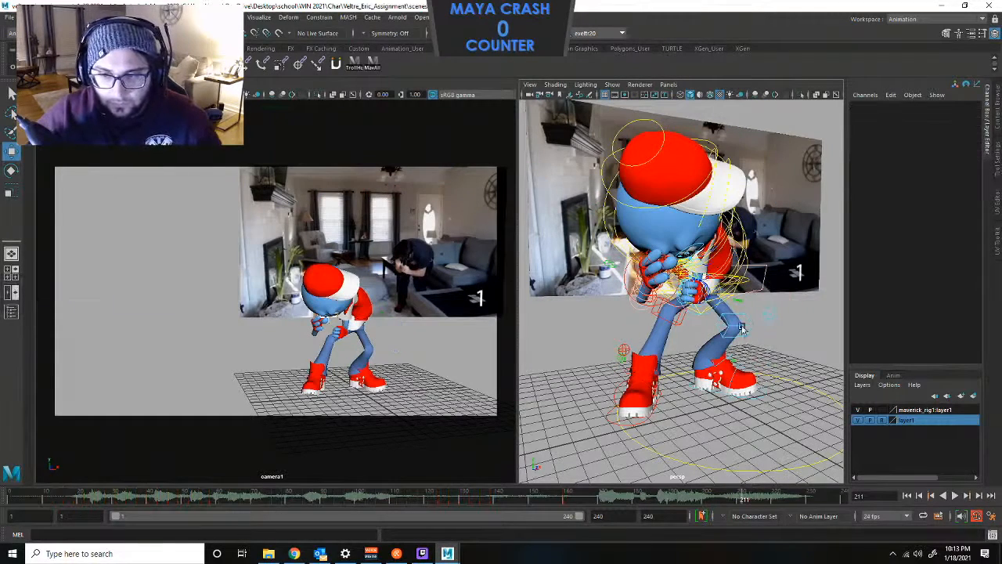
left_click(773, 315)
left_click_drag(791, 314, 743, 312)
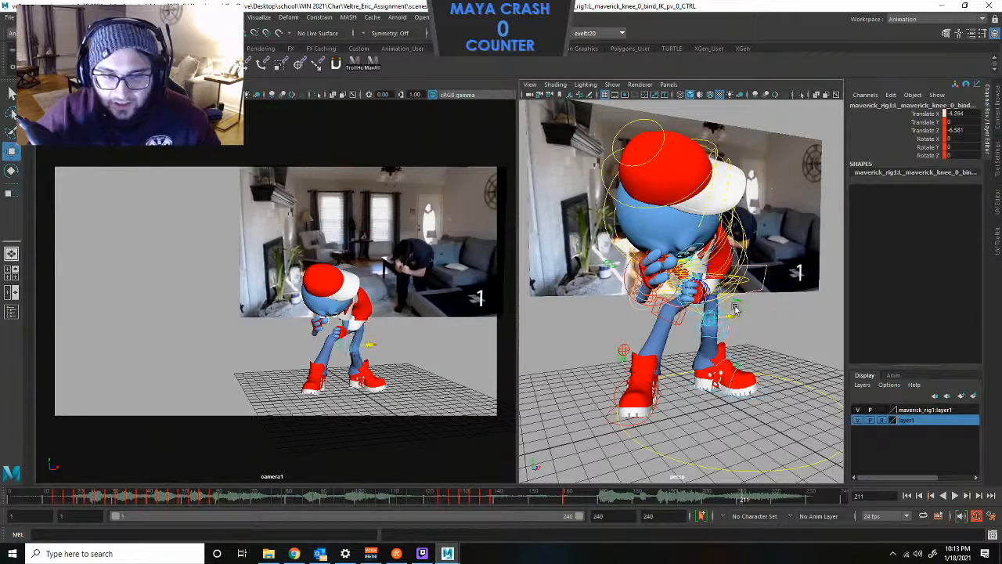
Move the right knee pole vector control to about -4.99 in X and -1.70 in Y.
left_click(624, 350)
left_click_drag(651, 352, 659, 353)
scroll(605, 332, "down", 3)
left_click(603, 331)
left_click_drag(604, 331, 736, 322, "alt")
left_click(716, 283)
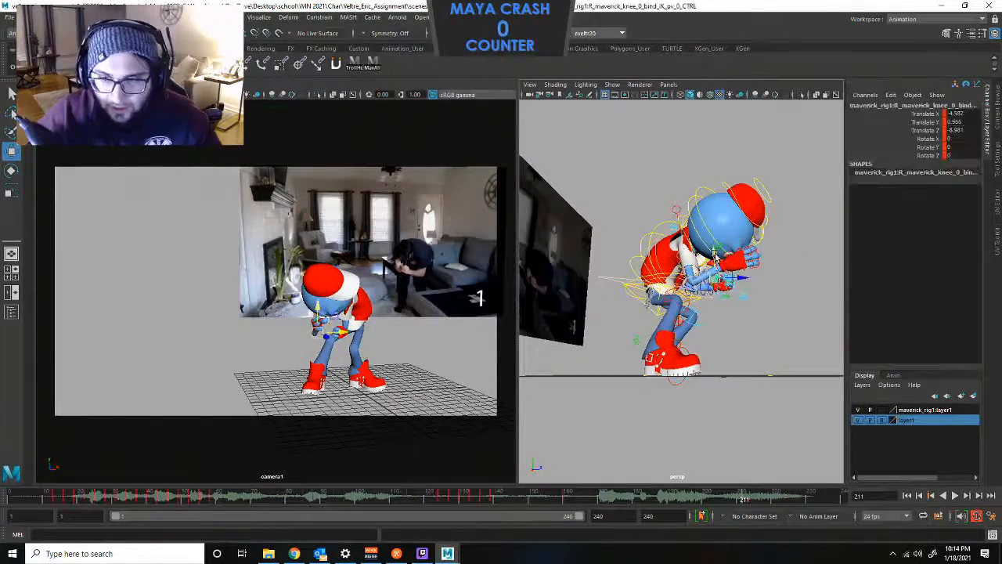
left_click_drag(715, 254, 717, 292)
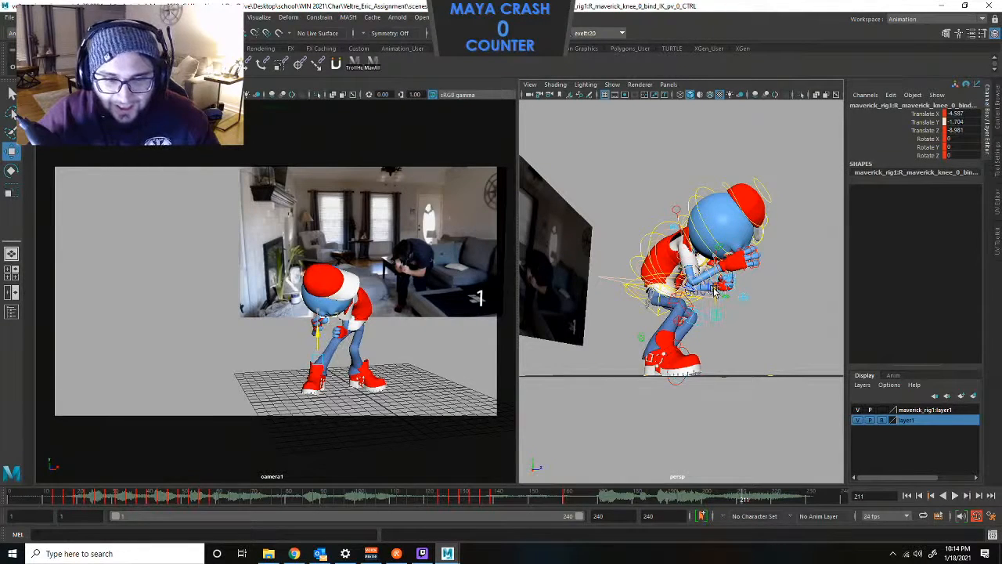
left_click_drag(714, 292, 486, 312)
Examine the hips, left wrist and right elbow controls of the crouch up close from the front and side.
left_click(786, 271)
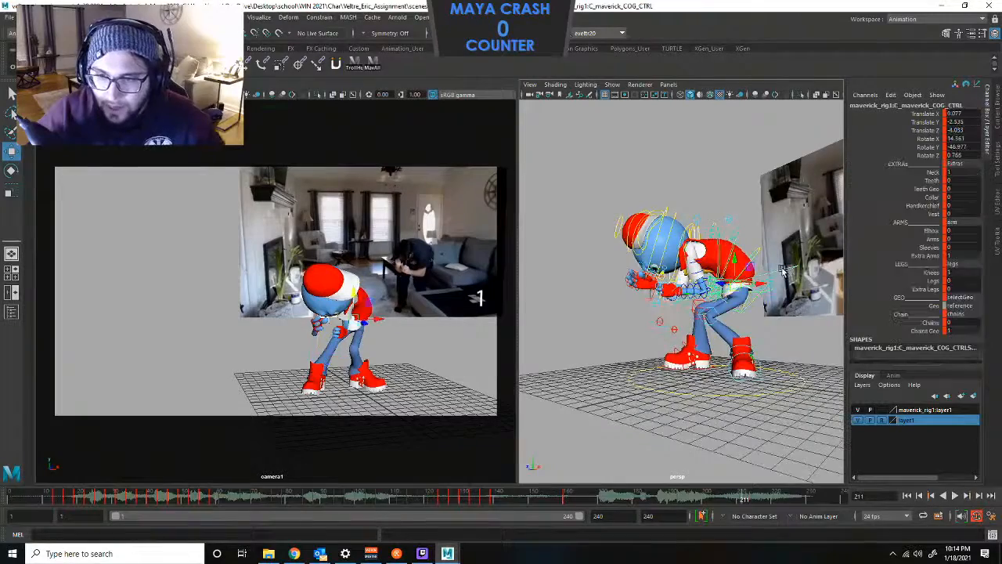
mouse_move(736, 260)
left_mouse_down()
mouse_move(737, 275)
mouse_move(736, 263)
left_mouse_up()
left_click(677, 301)
scroll(677, 313, "up", 7)
left_click_drag(676, 314, 756, 318, "alt")
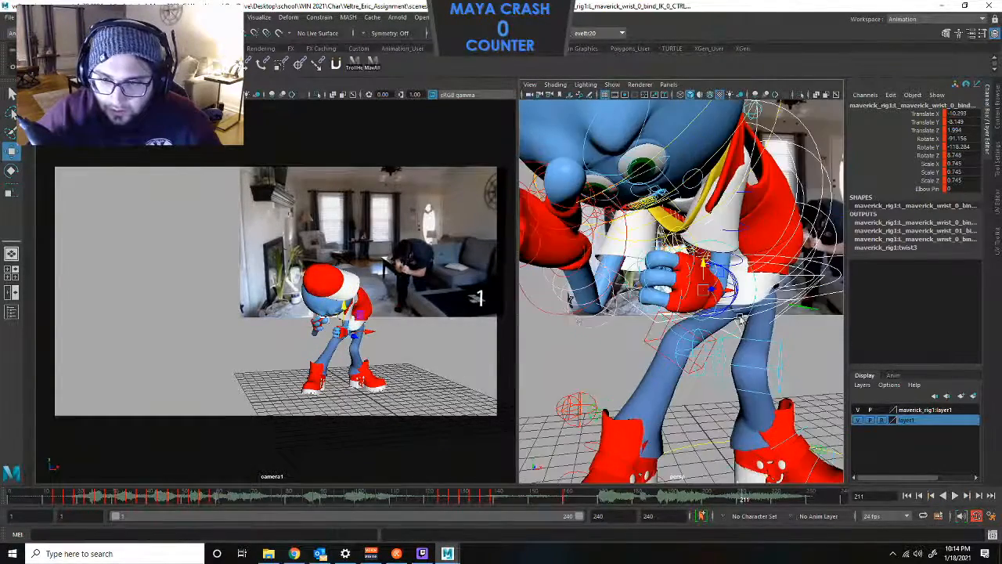
left_click(548, 312)
left_click_drag(549, 313, 604, 383, "alt")
left_click(589, 385)
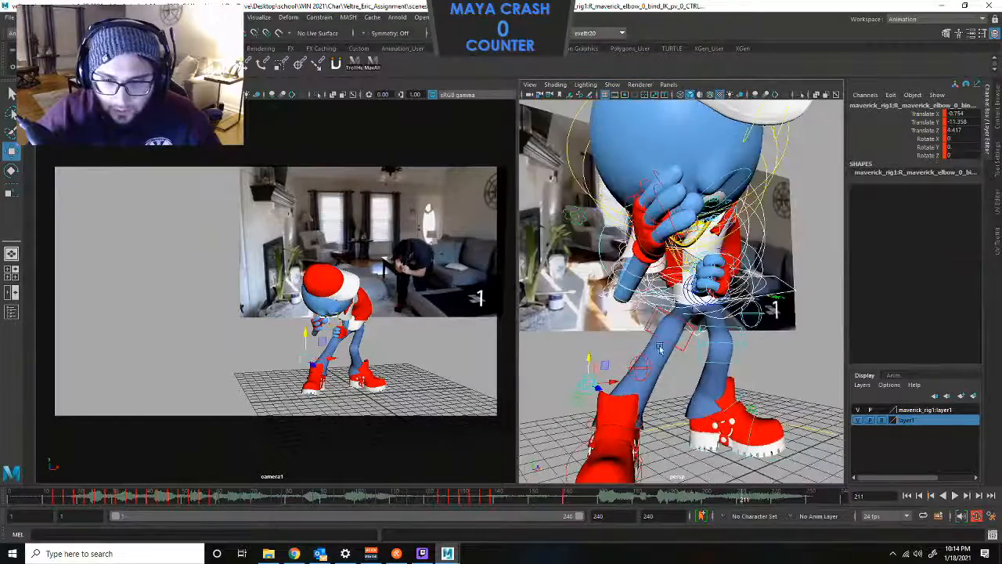
Lower the body's center of gravity control to about -3.37 in Y.
left_click_drag(660, 347, 736, 320, "alt")
scroll(736, 321, "down", 6)
scroll(737, 278, "up", 5)
left_click_drag(740, 238, 726, 194, "alt")
left_click(730, 191)
Rotate the center of gravity control to about -9 degrees in X.
key("e")
left_click(796, 284)
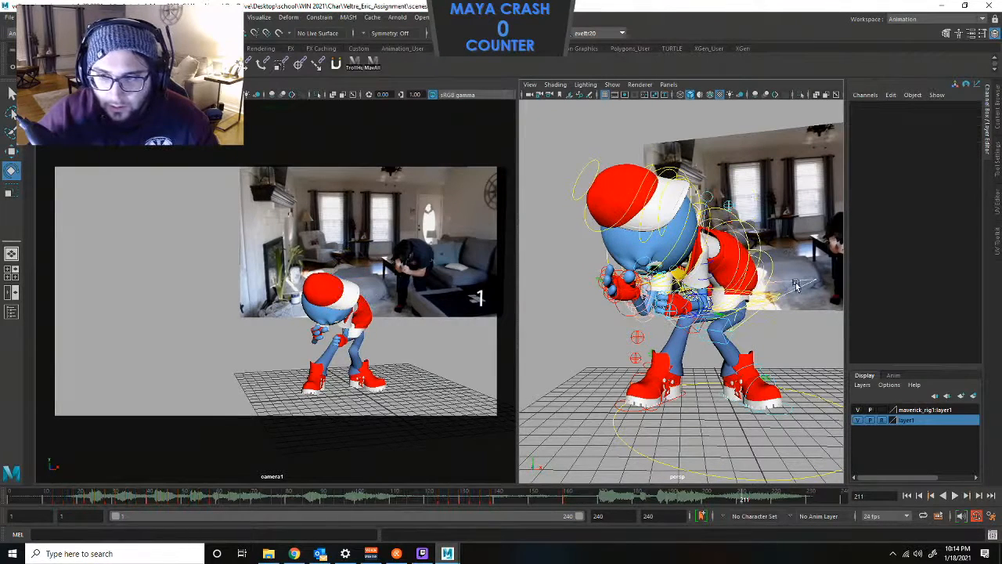
left_click(781, 284)
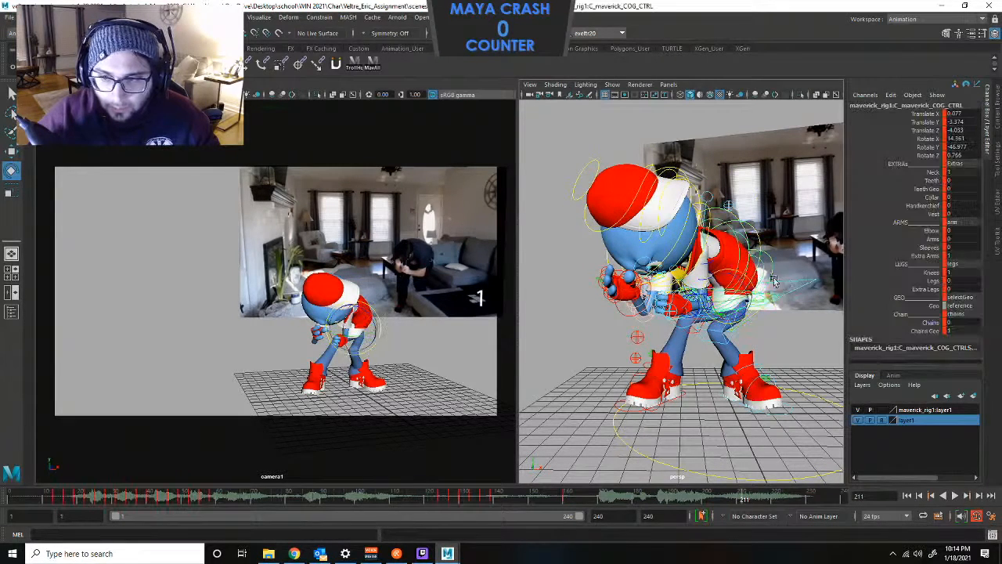
left_click_drag(714, 284, 721, 277)
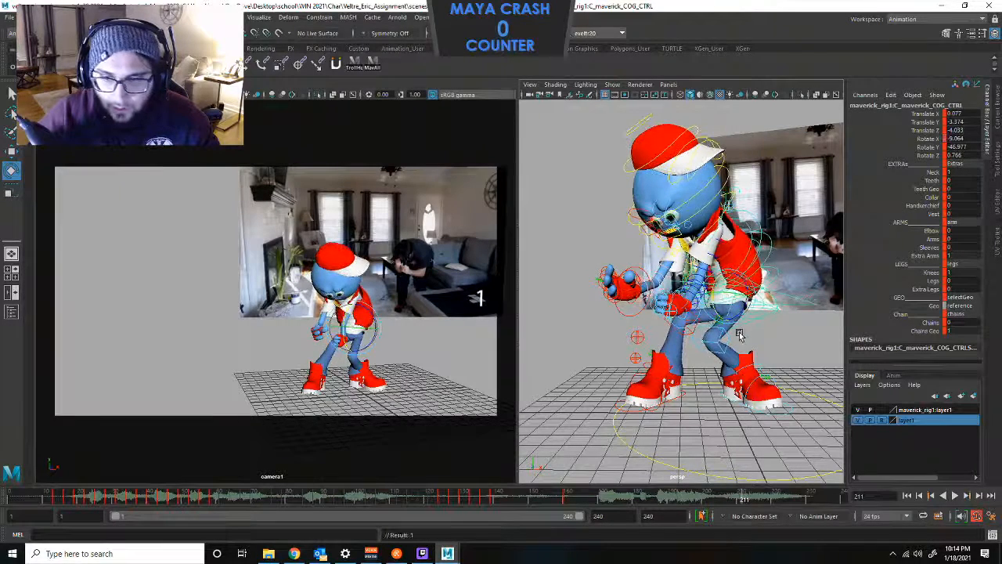
Bend the spine 02 control forward to about -79.6 degrees in Z.
left_click(778, 274)
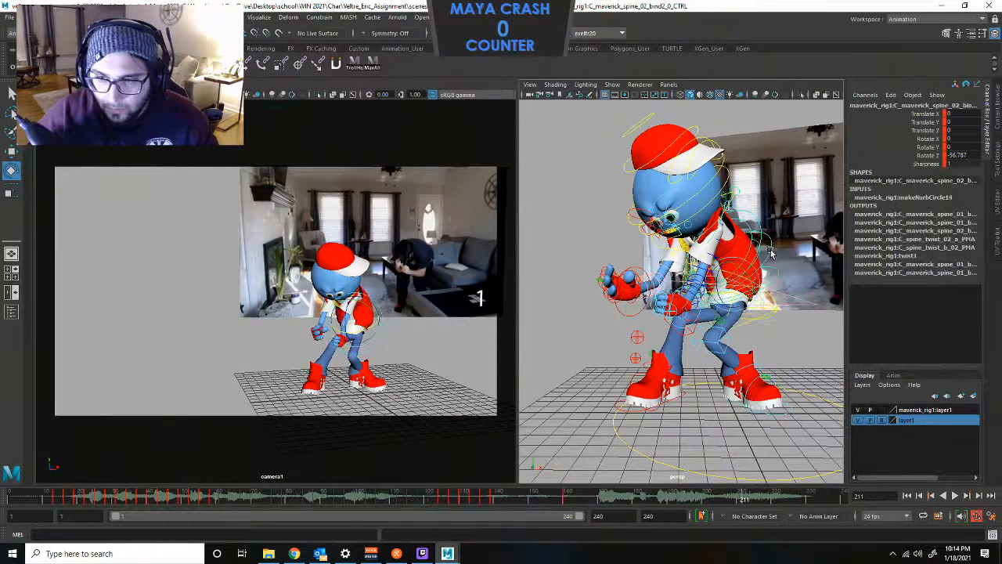
left_click_drag(728, 267, 718, 290)
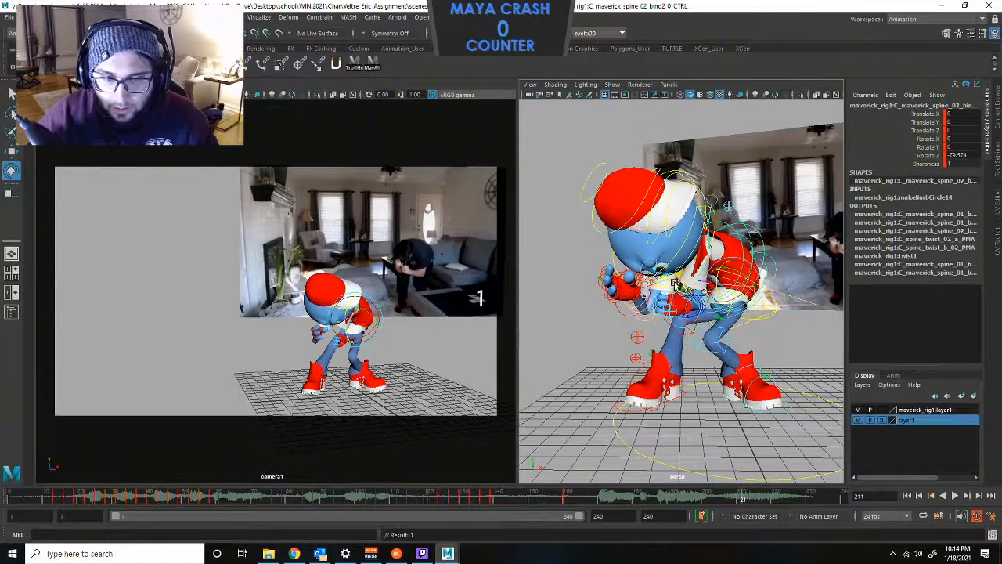
left_click(723, 343)
Select the left ankle control and review its earlier keyed poses around frames 160 and 139.
left_click(768, 417)
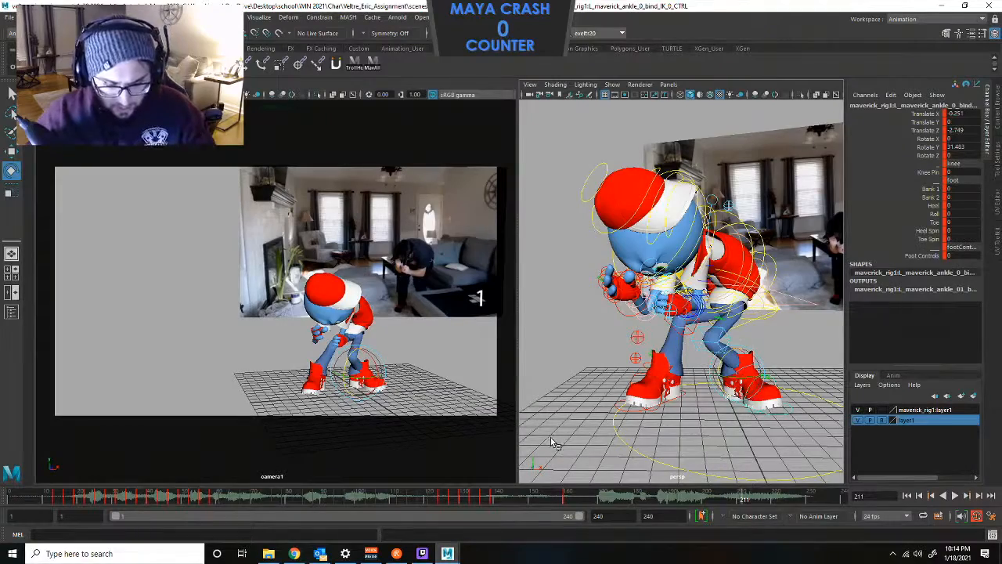
key("alt+v")
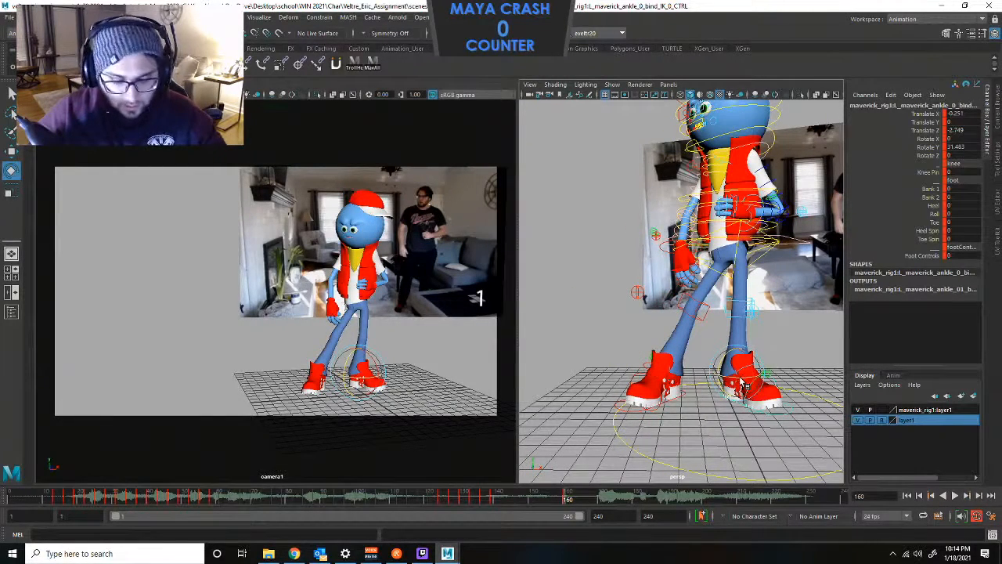
key("comma")
key("period")
key("comma")
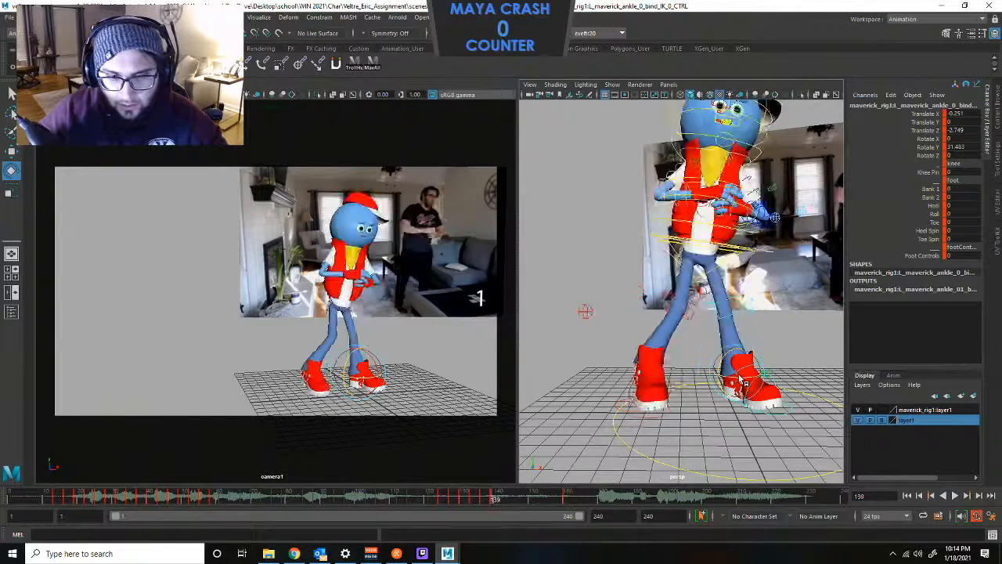
Try rotating the left ankle control to about 10.8 degrees in Y at frame 160, comparing it with the frame 139 key.
key("period")
key("comma")
key("period")
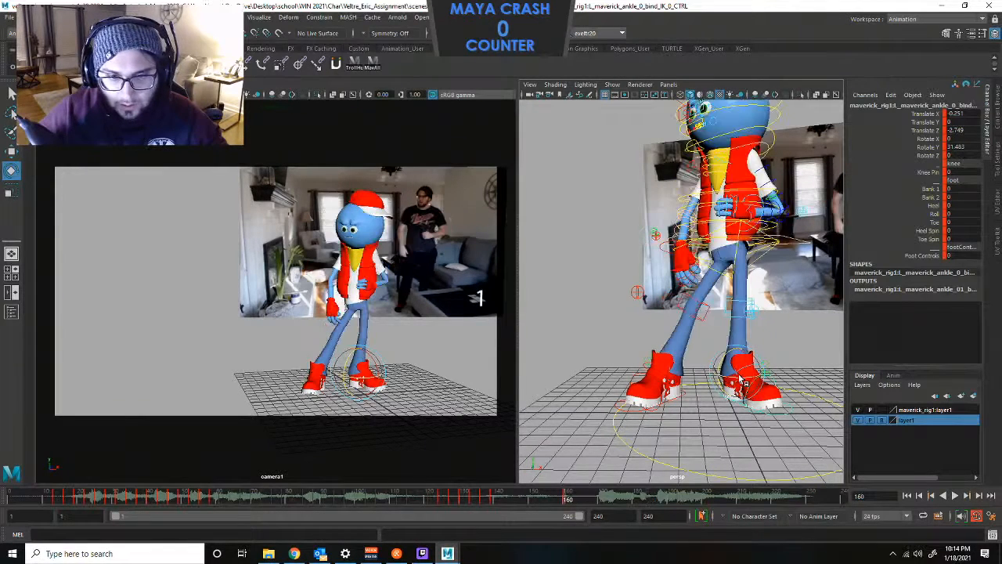
left_click_drag(736, 379, 750, 378)
key("w")
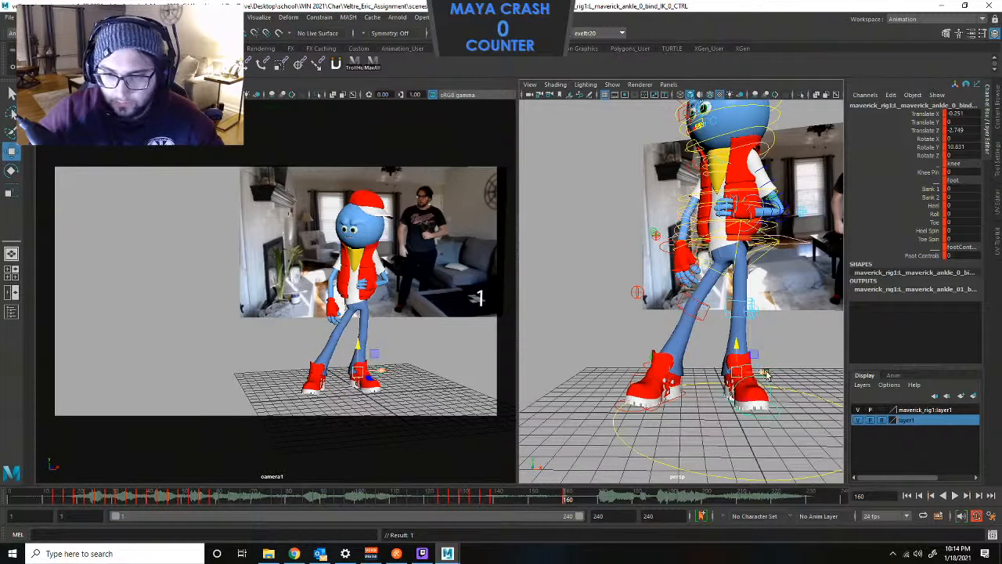
key("ctrl+z")
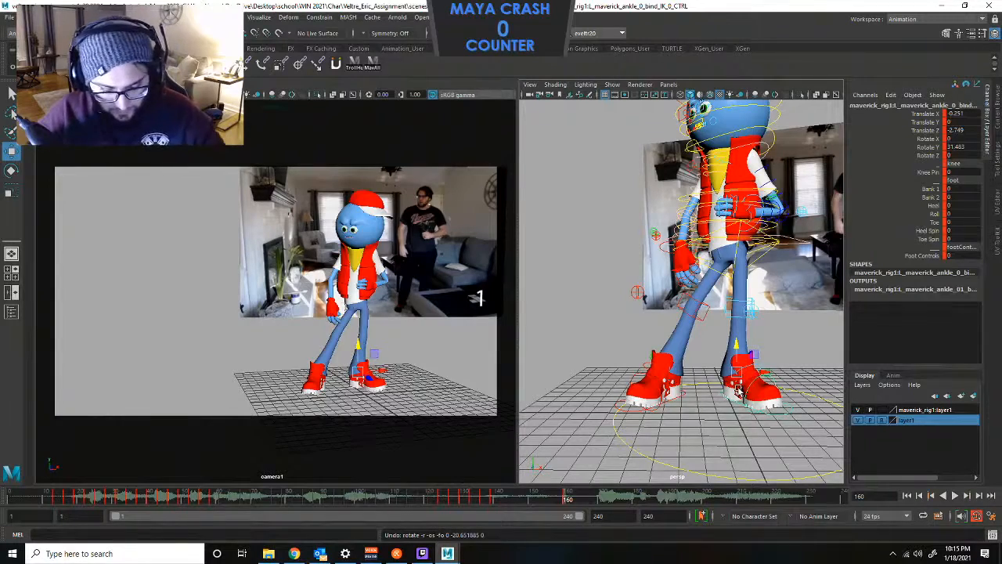
key("comma")
key("period")
key("comma")
key("period")
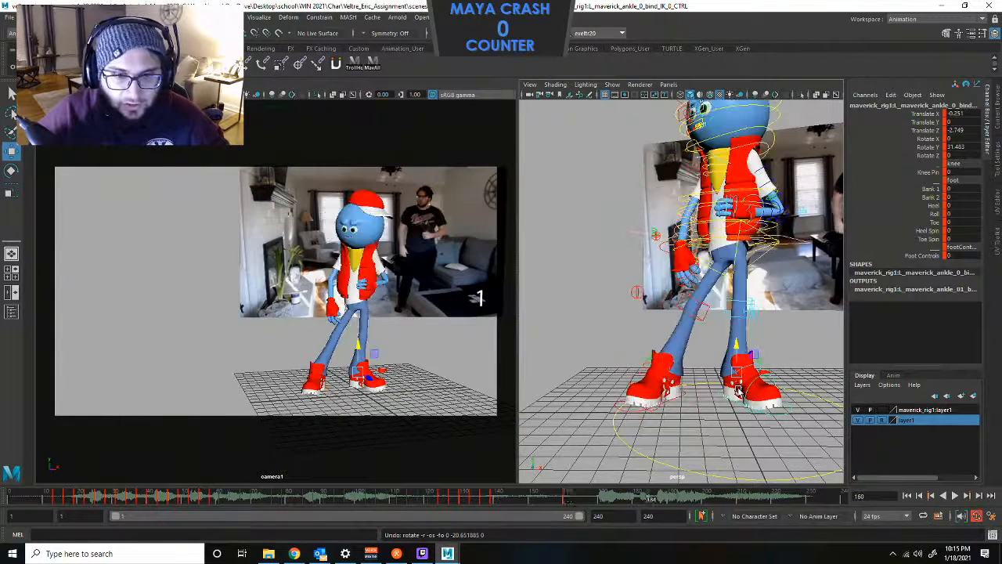
key("comma")
key("period")
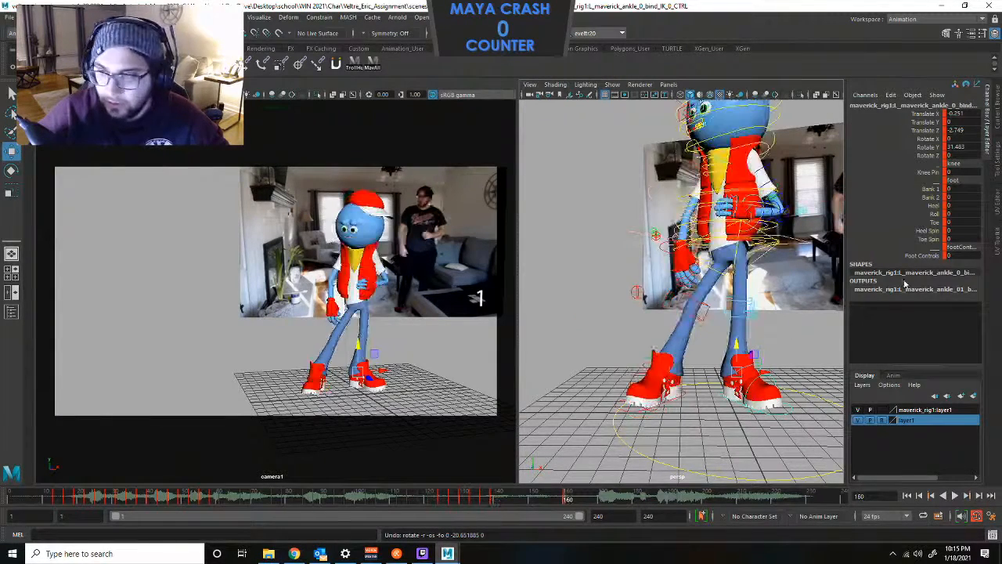
Try a Heel value of 5.3 and a Heel Spin of -55.2 on the left foot at frame 160.
left_click(936, 206)
middle_click_drag(683, 290, 782, 268)
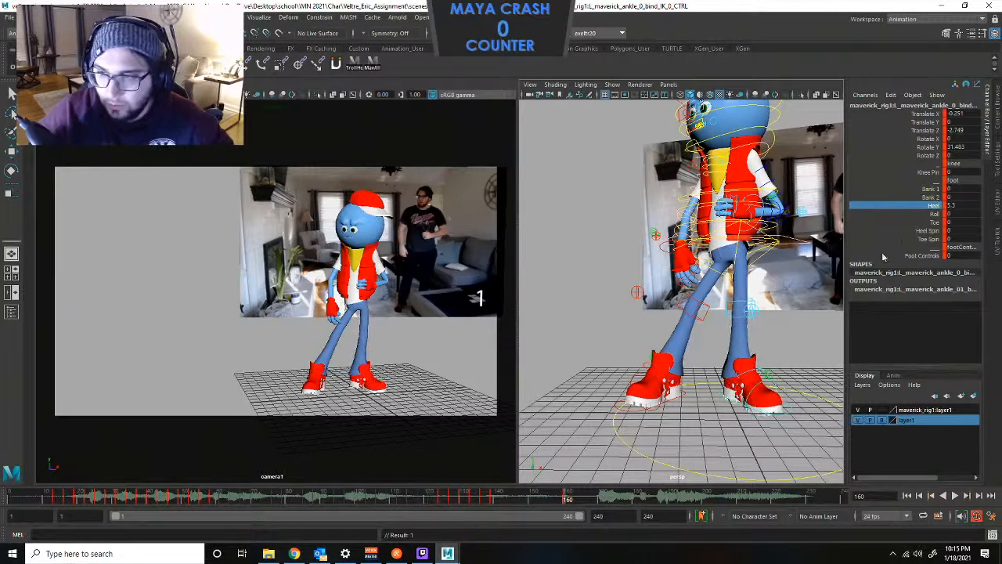
key("ctrl+z")
left_click(916, 232)
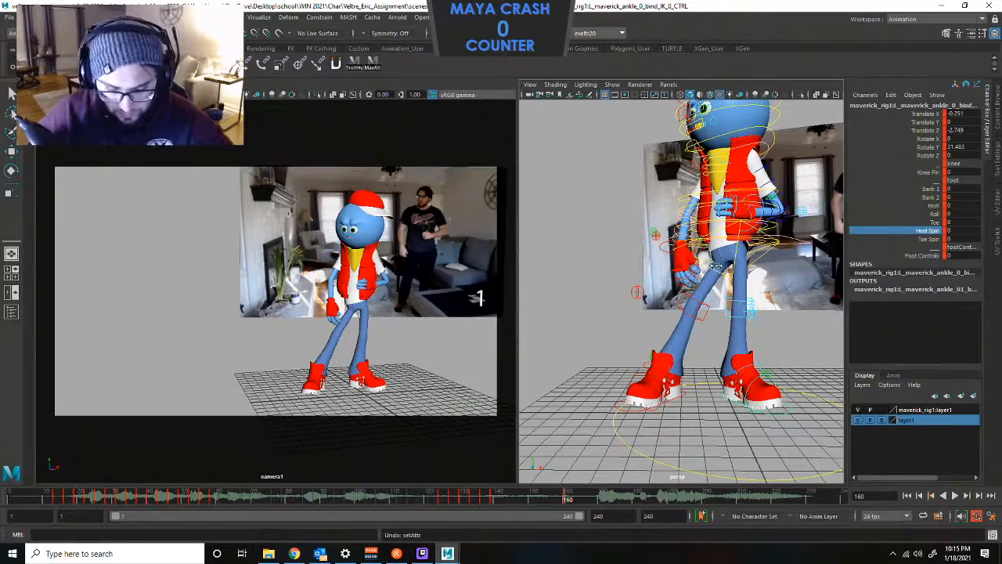
middle_click_drag(716, 269, 501, 270)
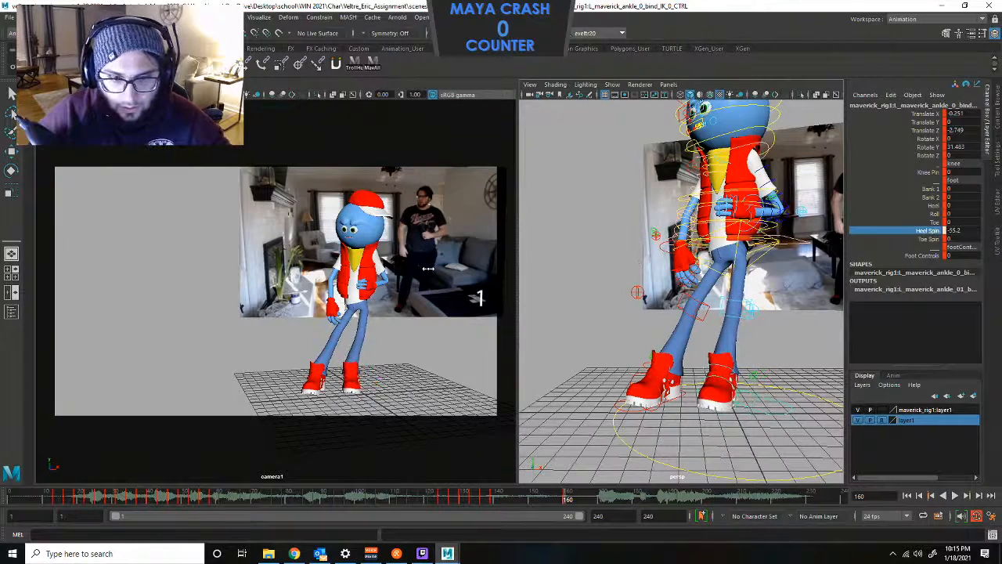
key("comma")
key("alt+v")
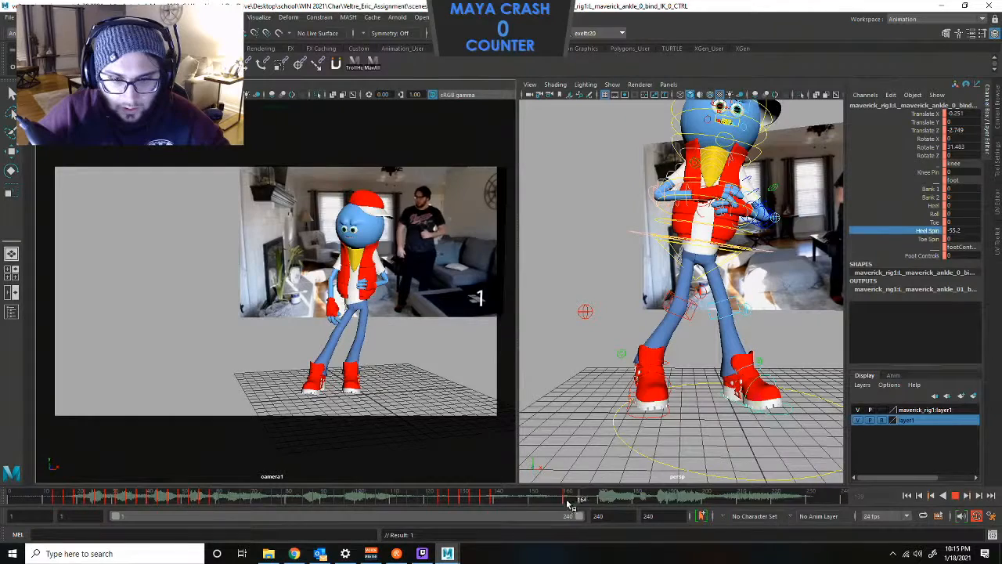
key("alt+v")
key("ctrl+z")
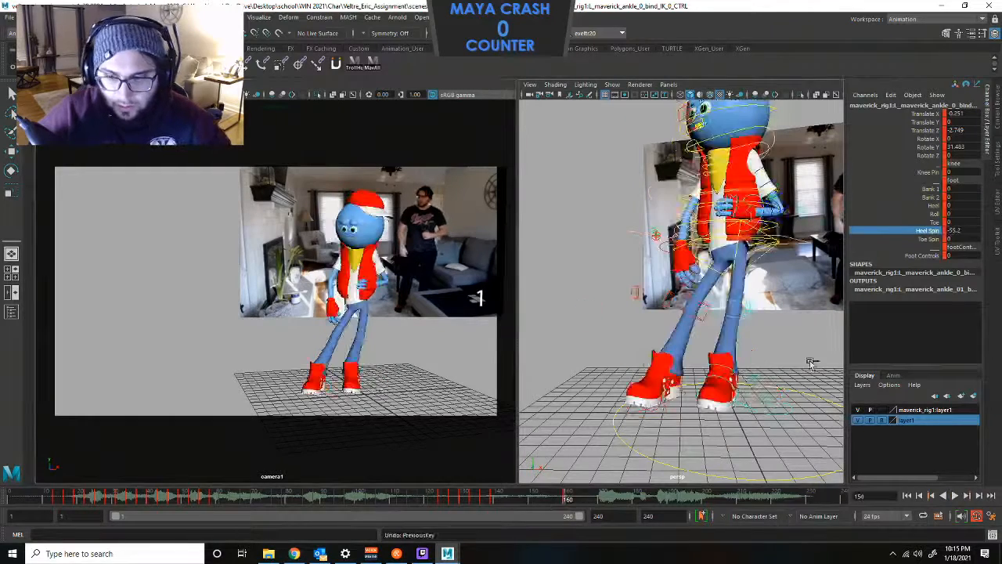
key("ctrl+z")
Set the left foot's Toe Spin to about -34.4 at frame 160.
left_click(928, 239)
middle_click_drag(596, 276, 476, 294)
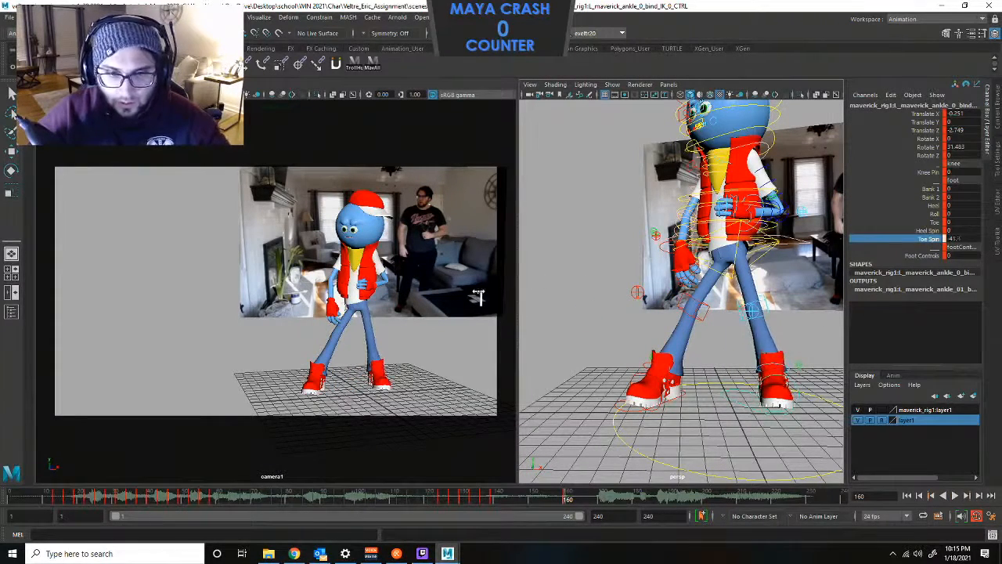
key("ctrl+z")
middle_click_drag(593, 311, 502, 310)
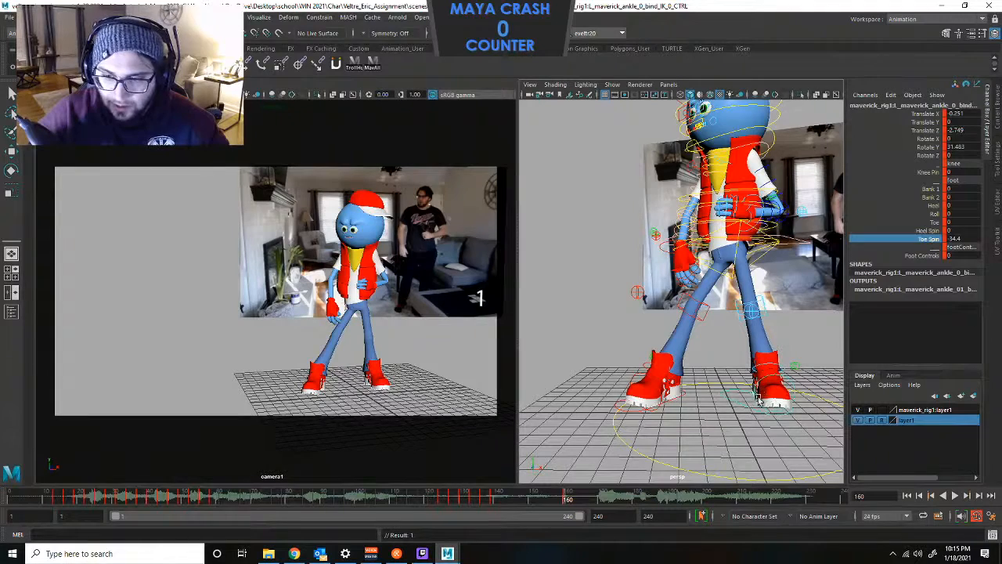
Move the left ankle control to about -1.06 in X and compare the foot placement with frame 139.
key("w")
left_click_drag(782, 402, 752, 370)
key("comma")
key("period")
key("comma")
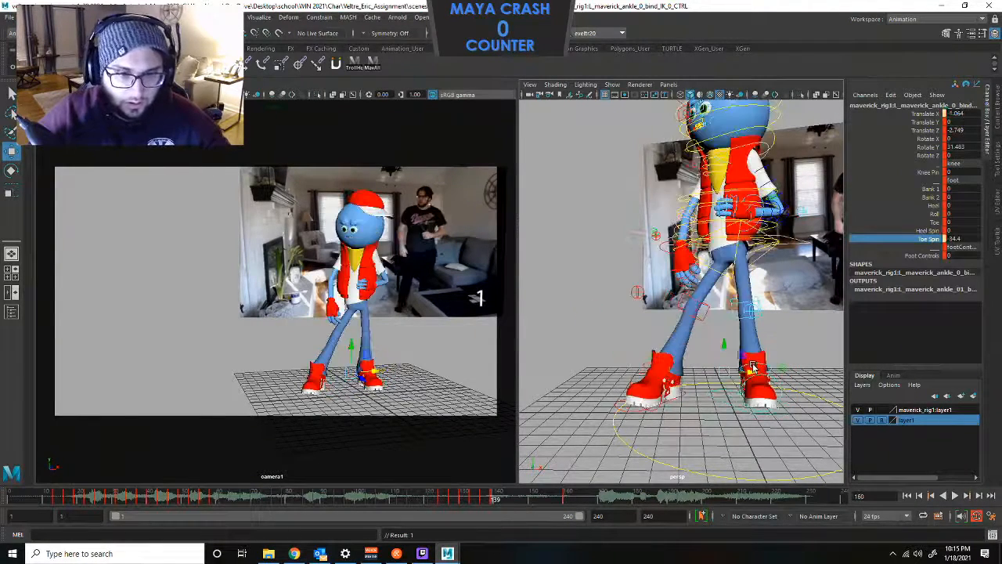
key("period")
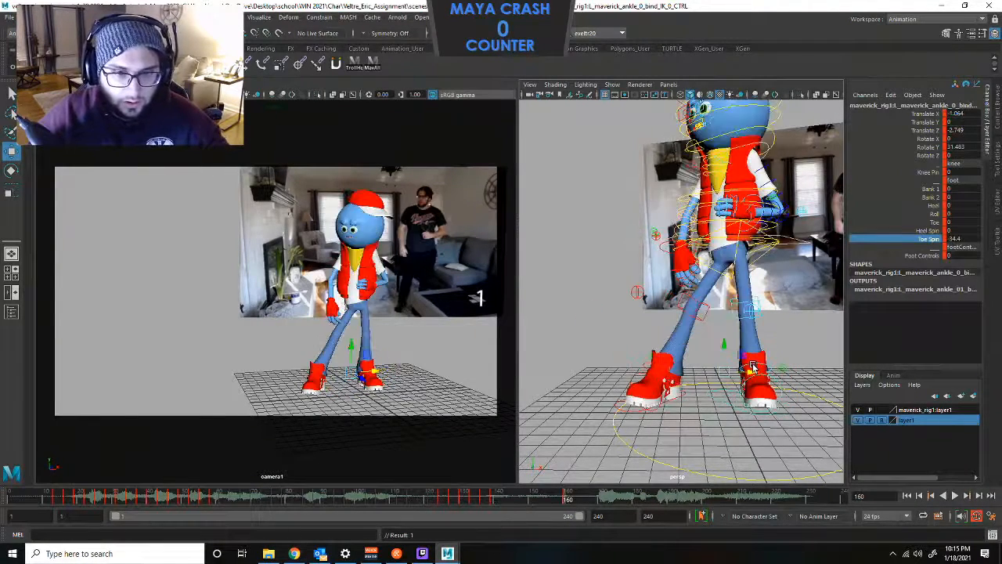
Turn the left foot further by setting its Toe Spin to about -52.9.
left_click(910, 246)
left_click(913, 239)
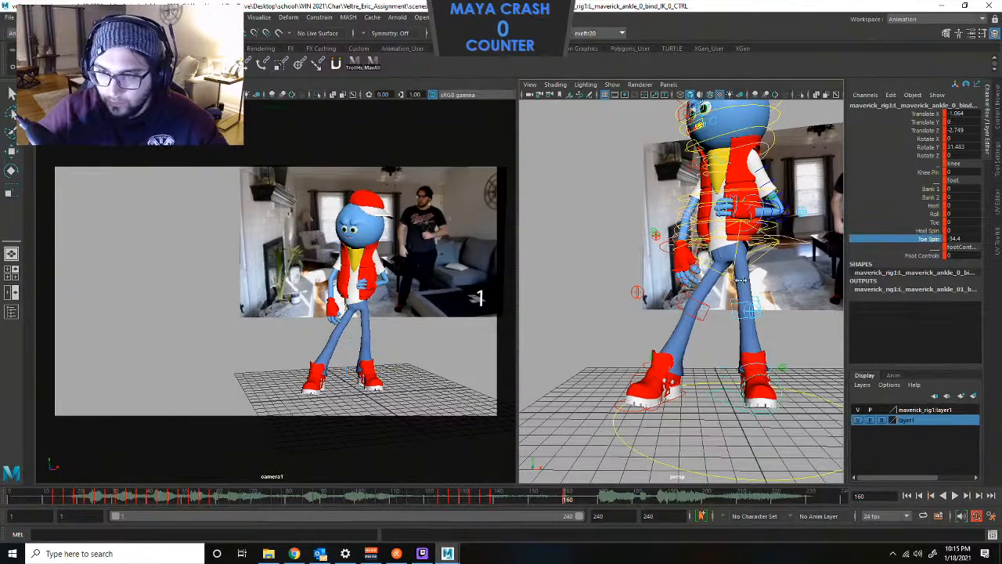
middle_click_drag(742, 285, 640, 290)
Shift the left ankle control to about -1.88 in X at frame 160, checking the step against frame 139.
key("w")
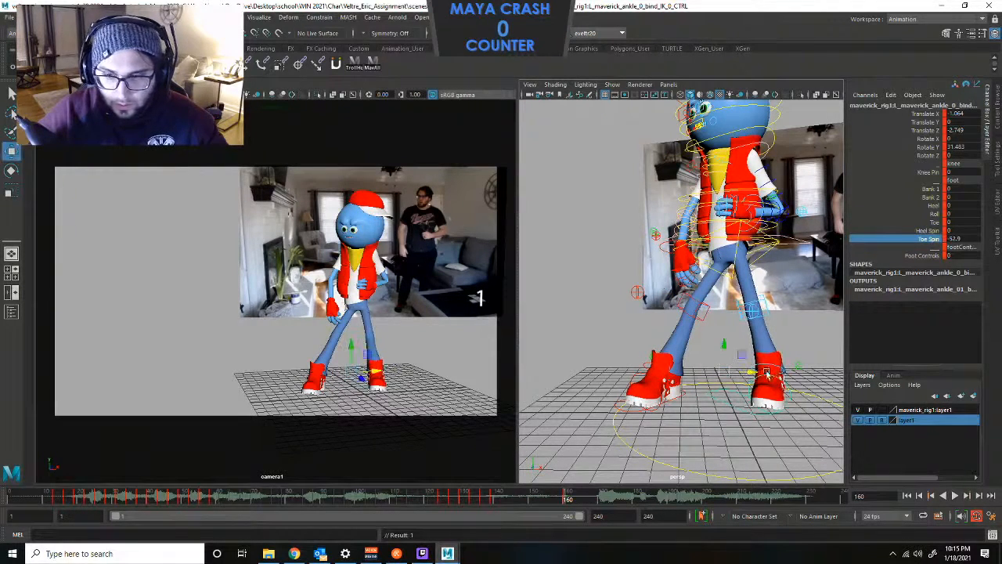
left_click_drag(756, 373, 736, 374)
key("comma")
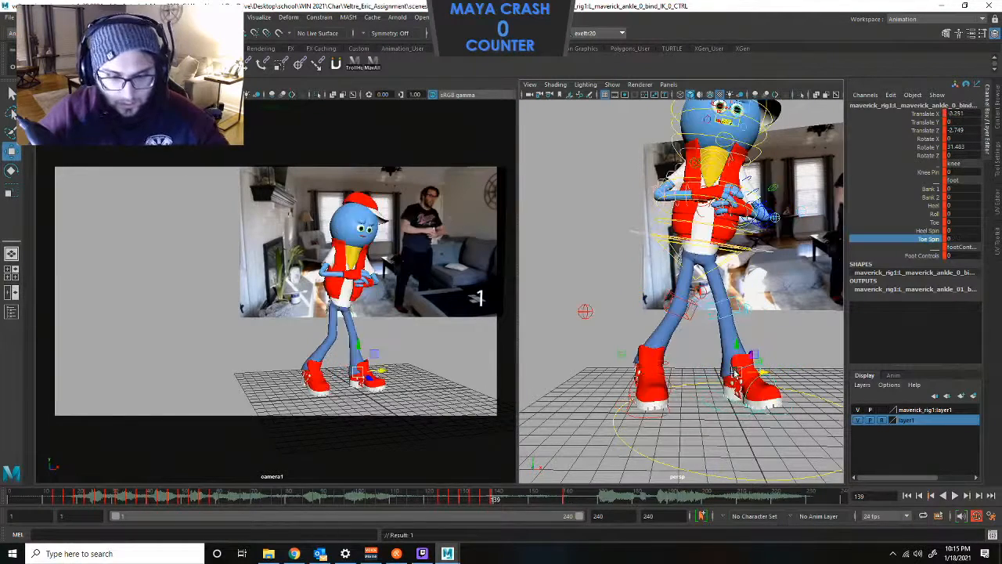
key("period")
key("comma")
key("period")
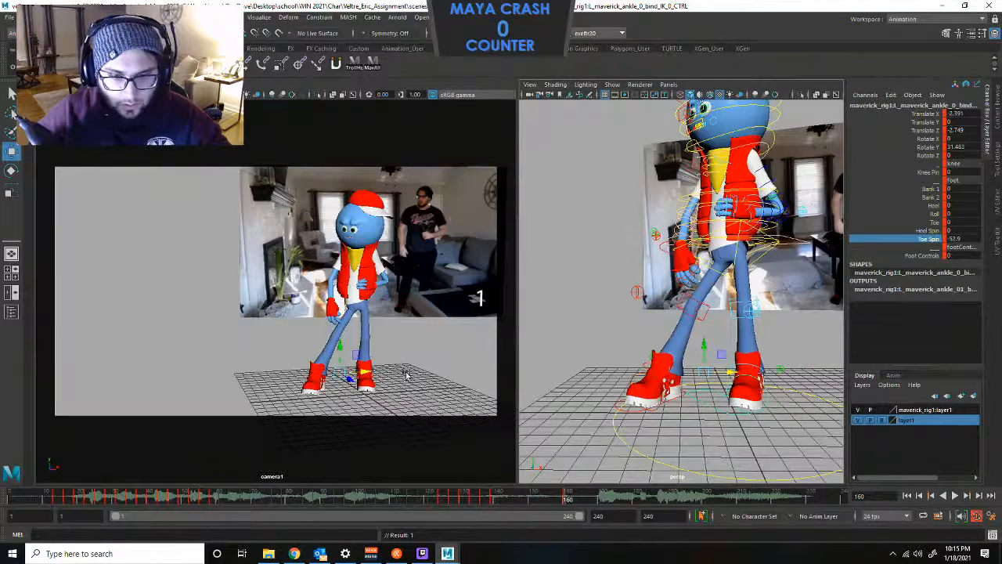
left_click_drag(367, 372, 373, 375)
key("comma")
key("period")
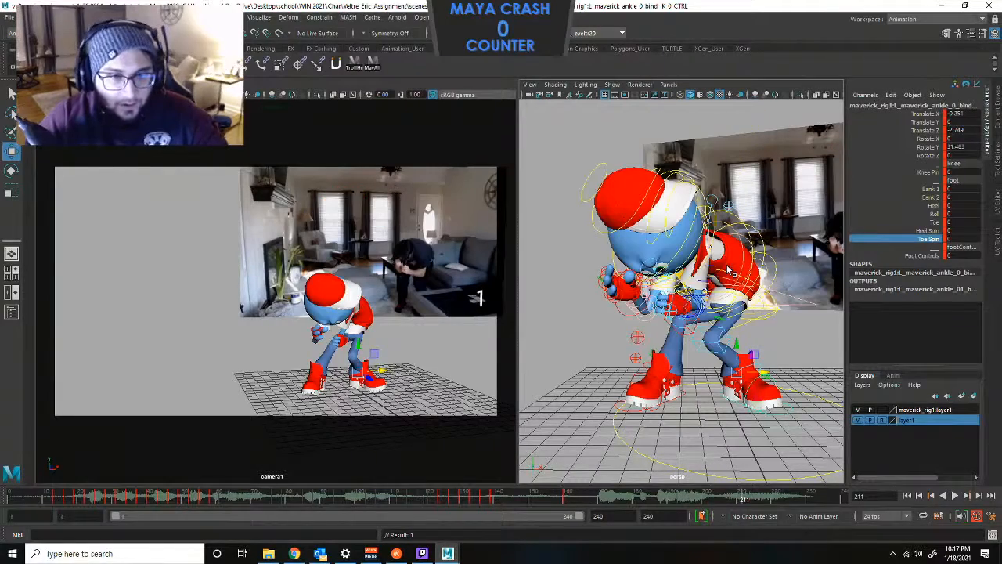
Select the left ankle control at frame 211 and open its animation curves in the Graph Editor.
scroll(693, 312, "up", 3)
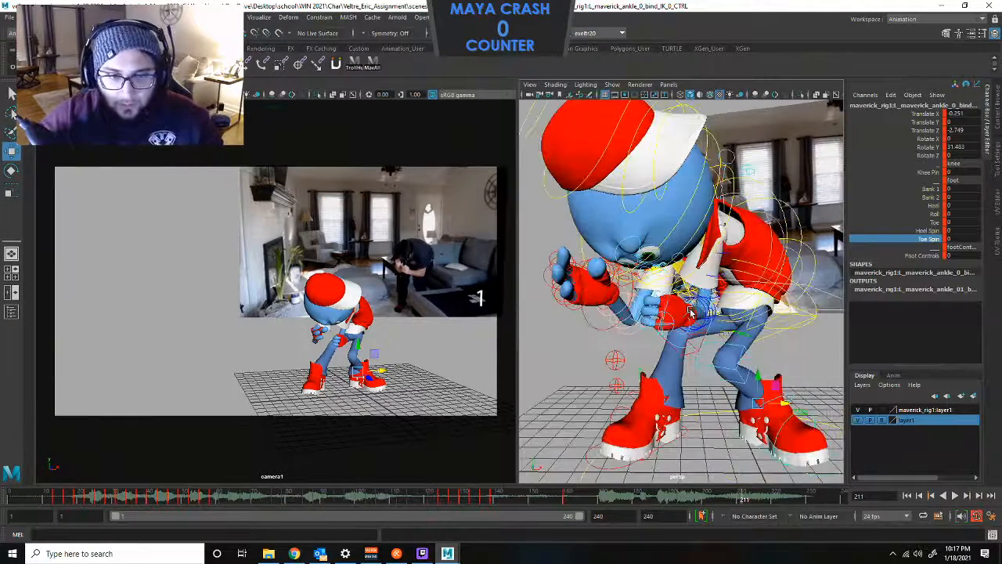
scroll(736, 311, "down", 3)
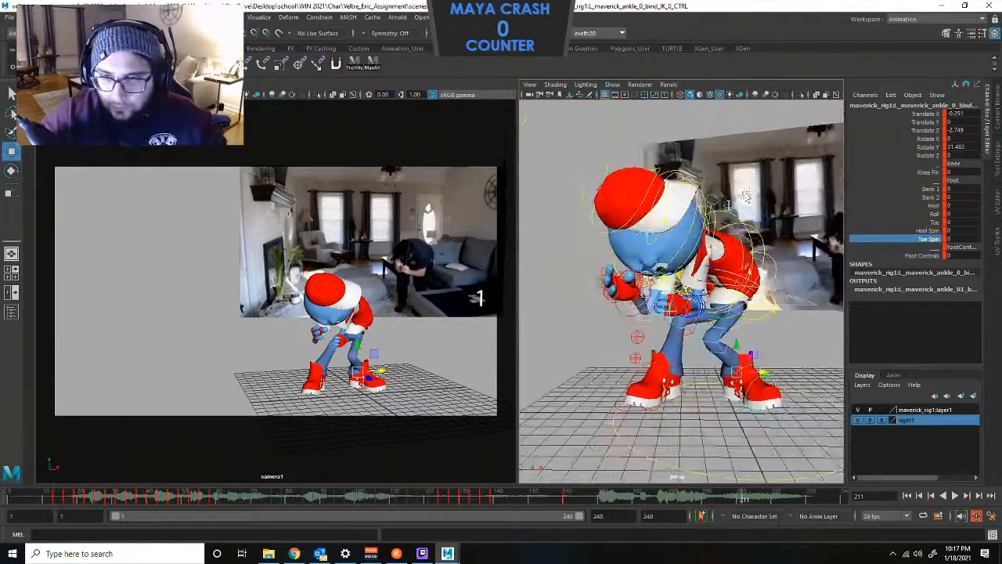
left_click(731, 205)
left_click(731, 205)
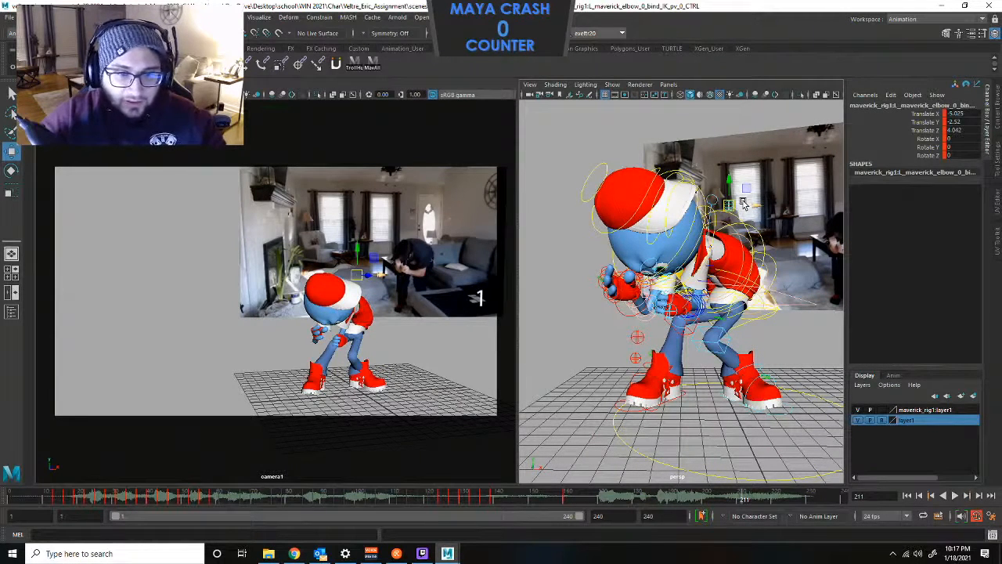
left_click(776, 417)
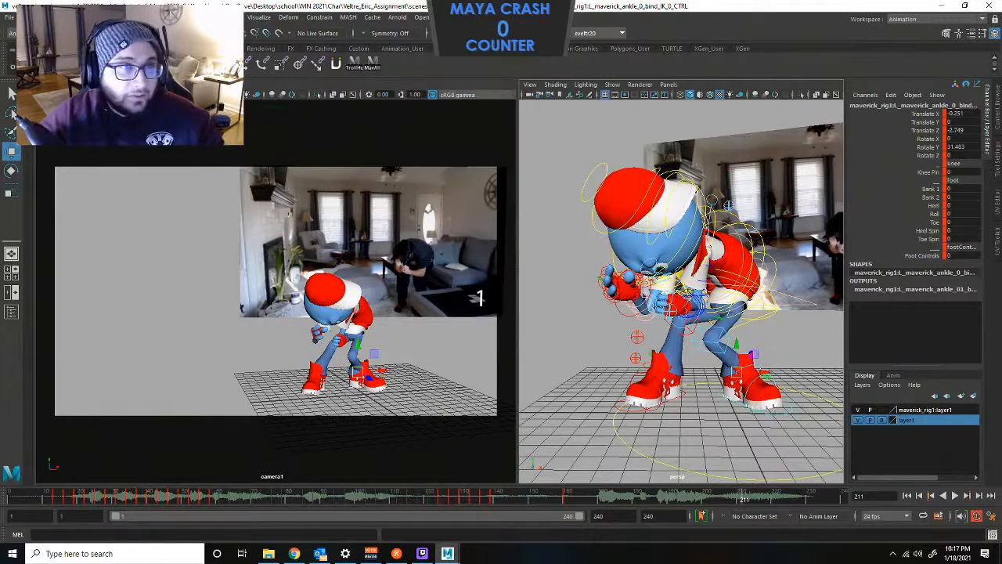
left_click(159, 18)
mouse_move(208, 76)
left_click(288, 85)
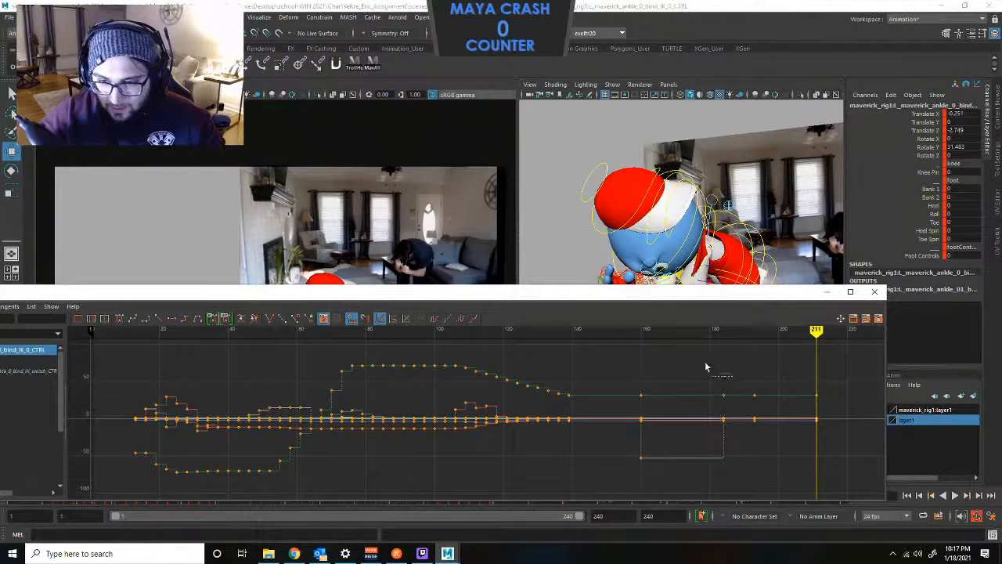
Copy the left ankle's keys from frame 160 onto its keys at frames 184, 193 and 211, and minimize the Graph Editor.
left_click_drag(621, 474, 683, 385)
key("comma")
key("comma")
key("comma")
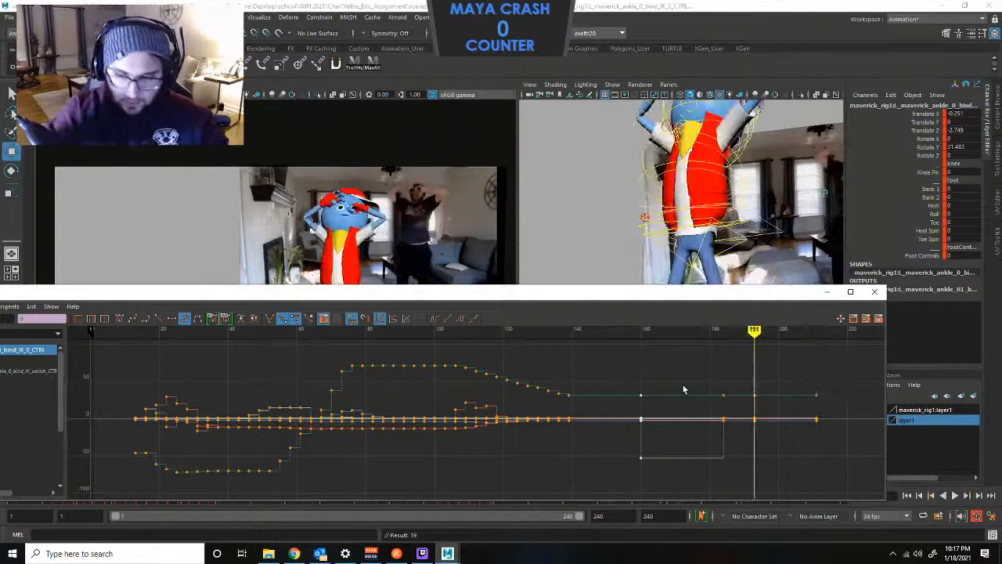
key("period")
key("ctrl+v")
key("period")
key("ctrl+v")
key("period")
key("ctrl+v")
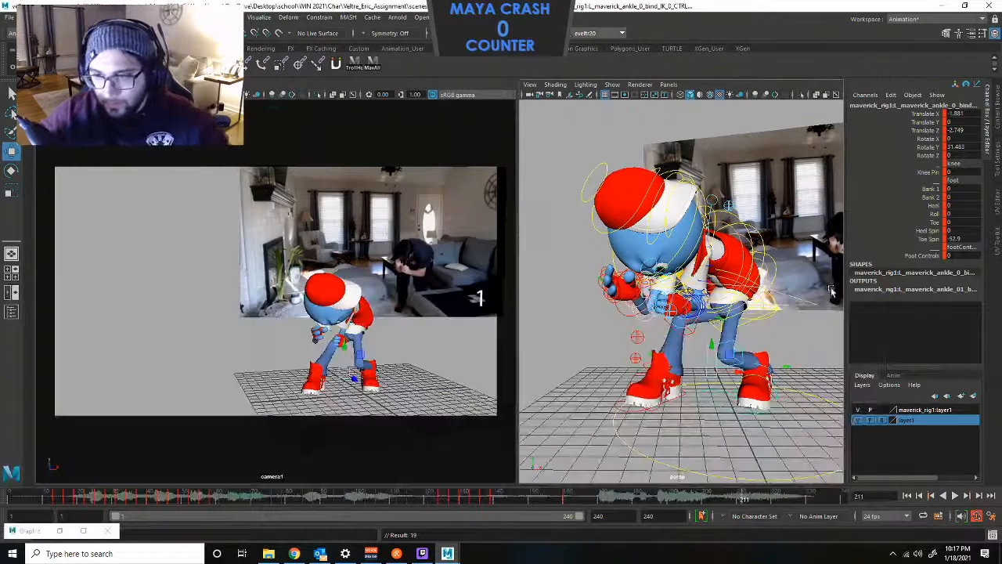
left_click(828, 291)
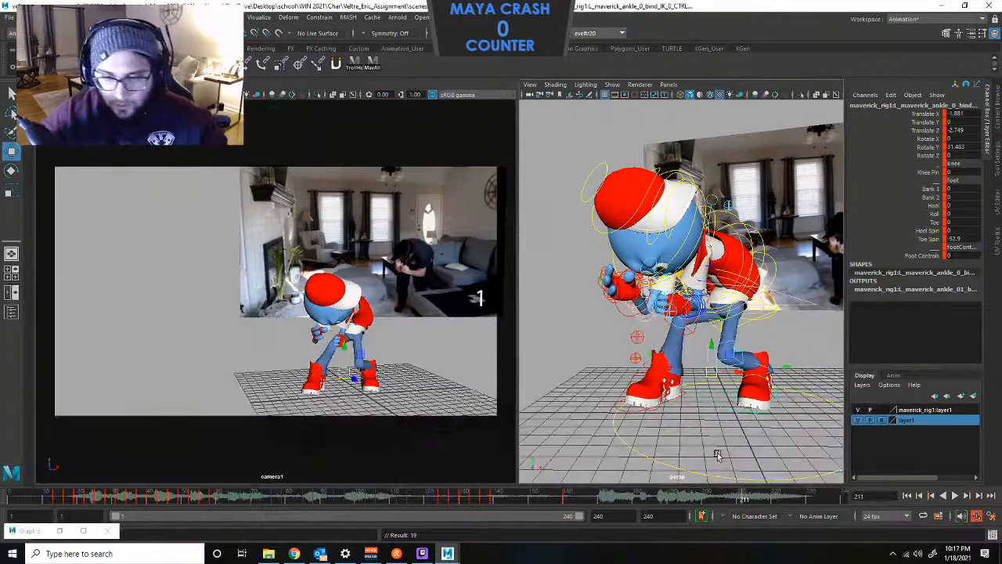
Check the left foot's placement across the keyed poses between frames 160 and 211.
key("comma")
key("comma")
key("comma")
key("comma")
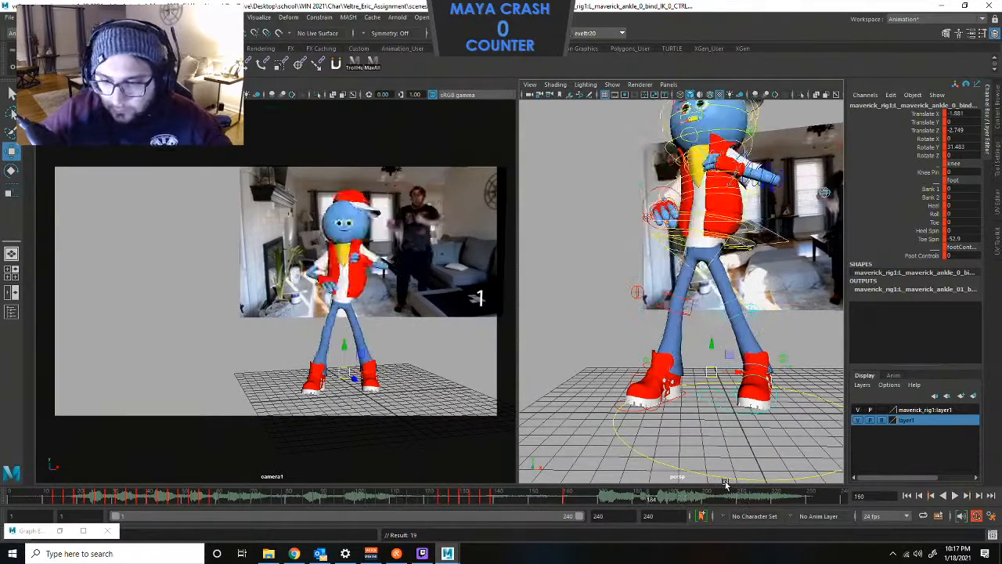
key("period")
key("period")
key("period")
key("period")
key("period")
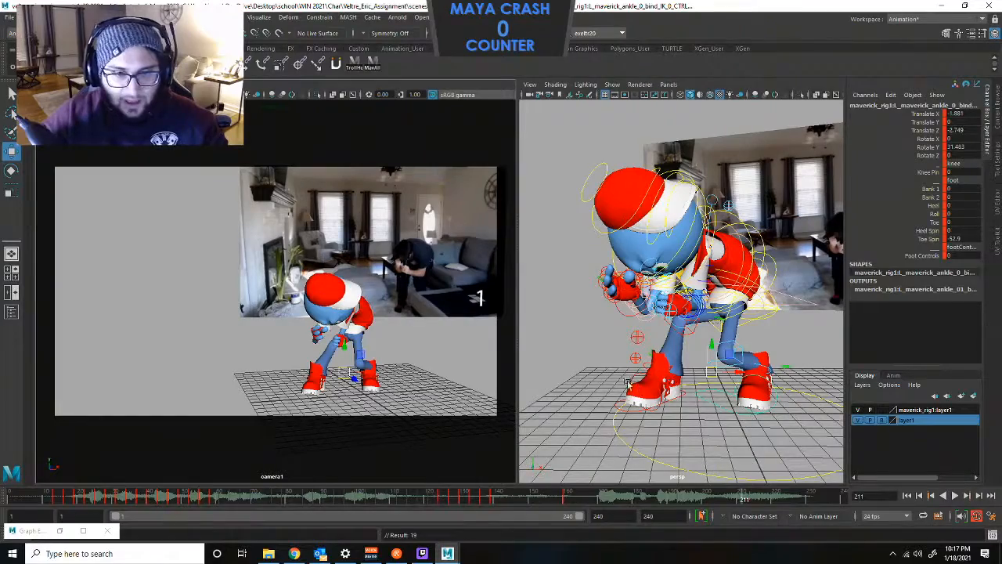
Inspect the crouch pose and both wrist controls from the side at frame 211.
left_click_drag(699, 377, 713, 318, "alt")
left_click(719, 318)
middle_click_drag(602, 338, 660, 328, "alt")
left_click(620, 345)
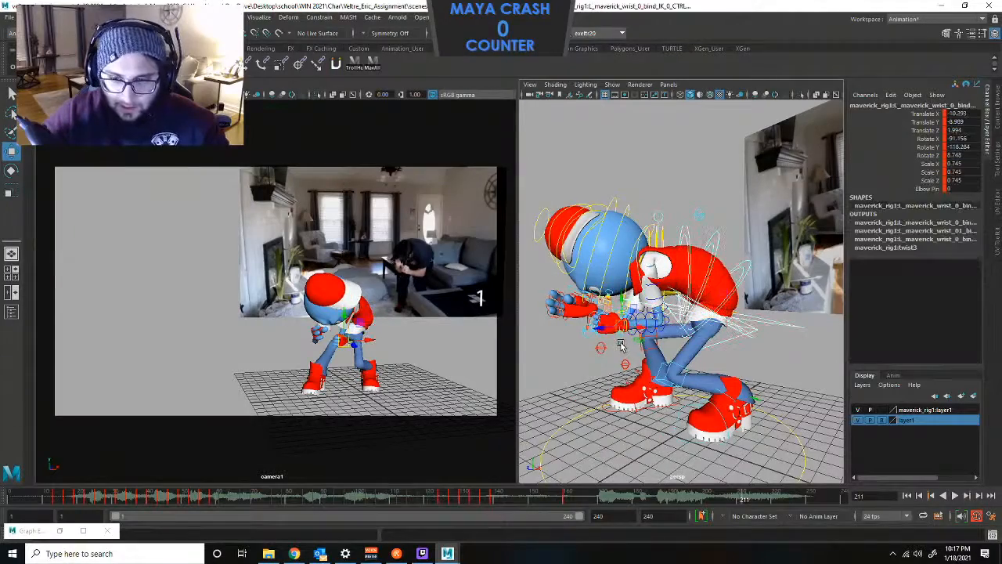
mouse_move(580, 355)
left_mouse_down("alt")
mouse_move(595, 342)
mouse_move(582, 358)
left_mouse_up("alt")
left_click(599, 333)
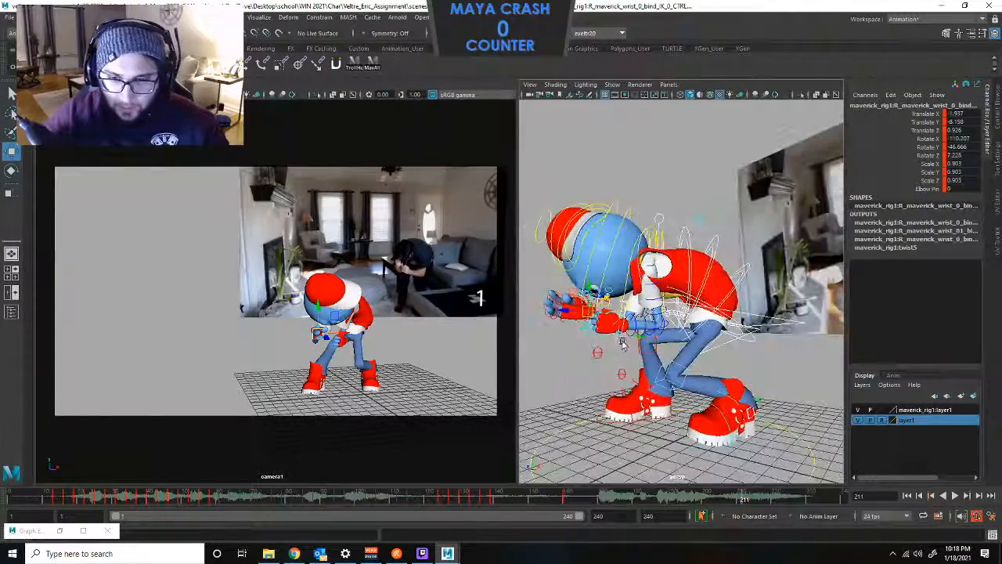
Try moving the right knee pole vector control by about 0.53 in X.
left_click_drag(596, 323, 734, 358, "alt")
left_click(703, 357)
key("ctrl+z")
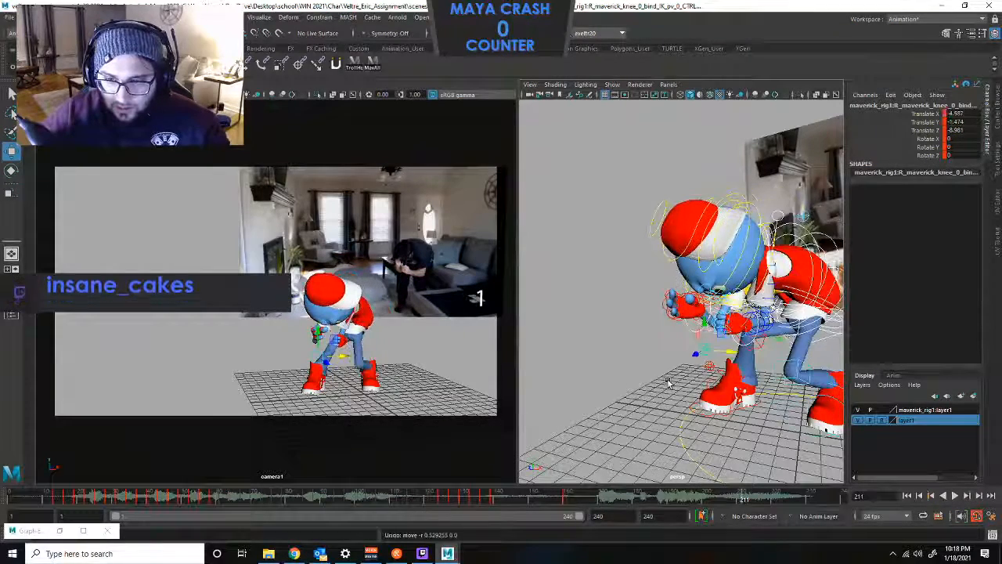
key("ctrl+z")
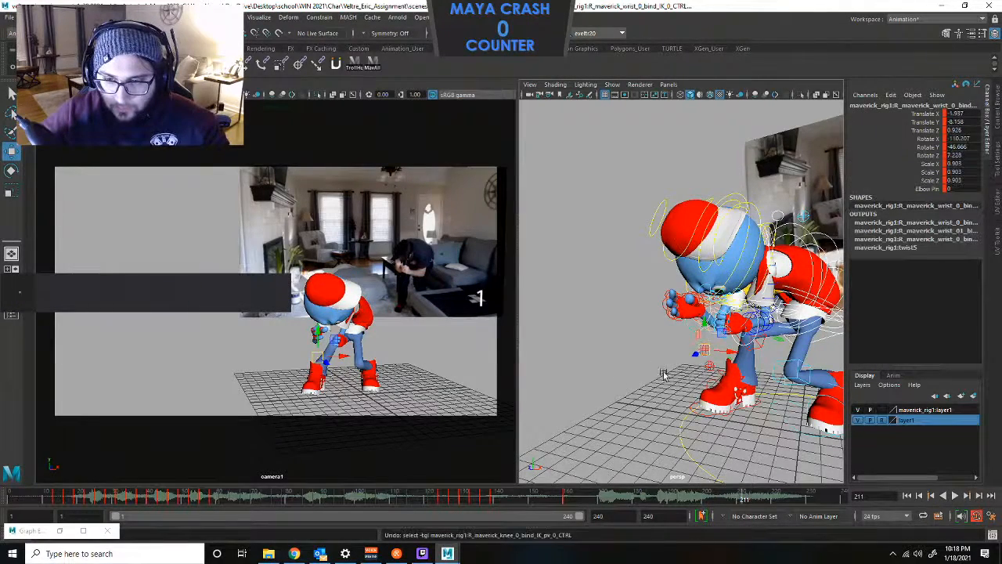
Try nudging the right elbow pole vector control by about 0.13 in X and -0.06 in Z.
left_click(655, 376)
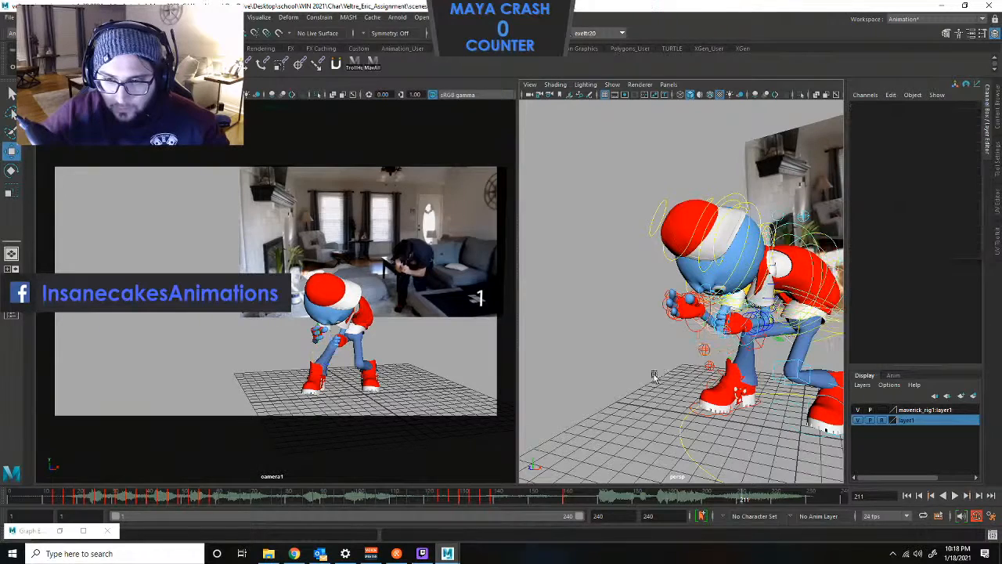
left_click(711, 366)
middle_click_drag(714, 360, 697, 358, "alt")
left_click_drag(697, 359, 700, 359)
key("ctrl+z")
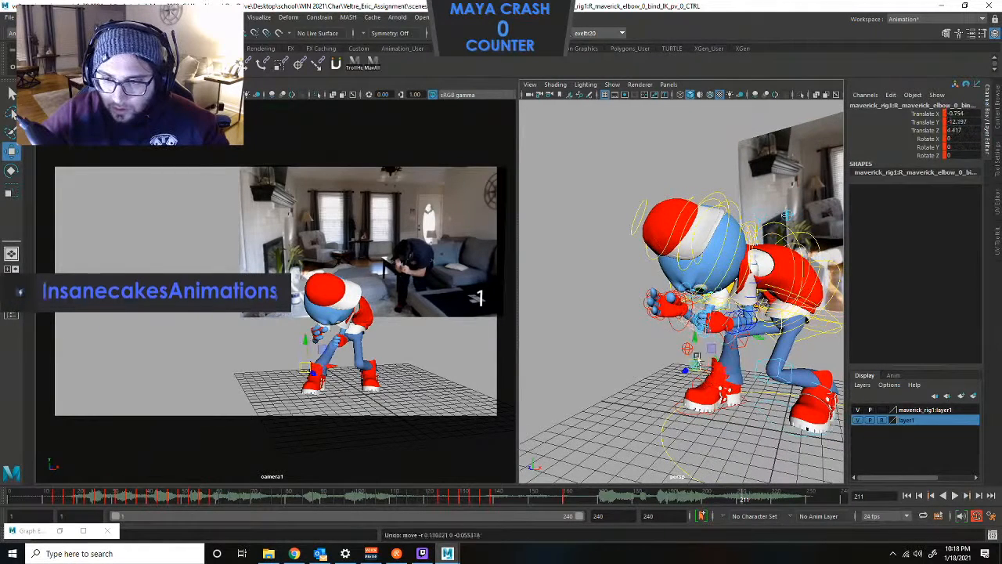
Move the left elbow pole vector control to about X -3.70, Y -2.72, Z 2.45.
left_click(690, 314, "shift")
left_click(733, 343, "shift")
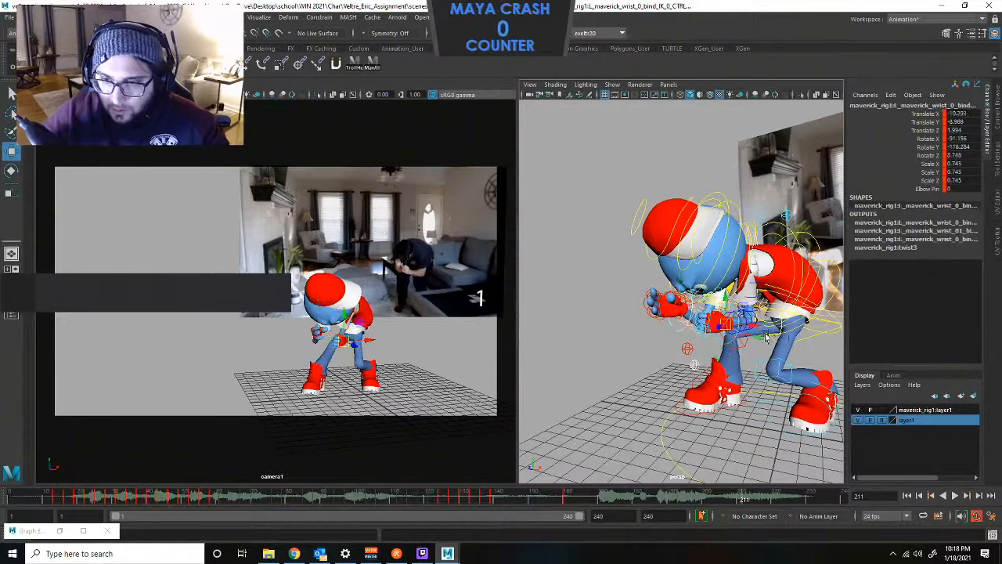
middle_click_drag(740, 336, 629, 347, "alt")
left_click(741, 318, "shift")
left_click(675, 227, "shift")
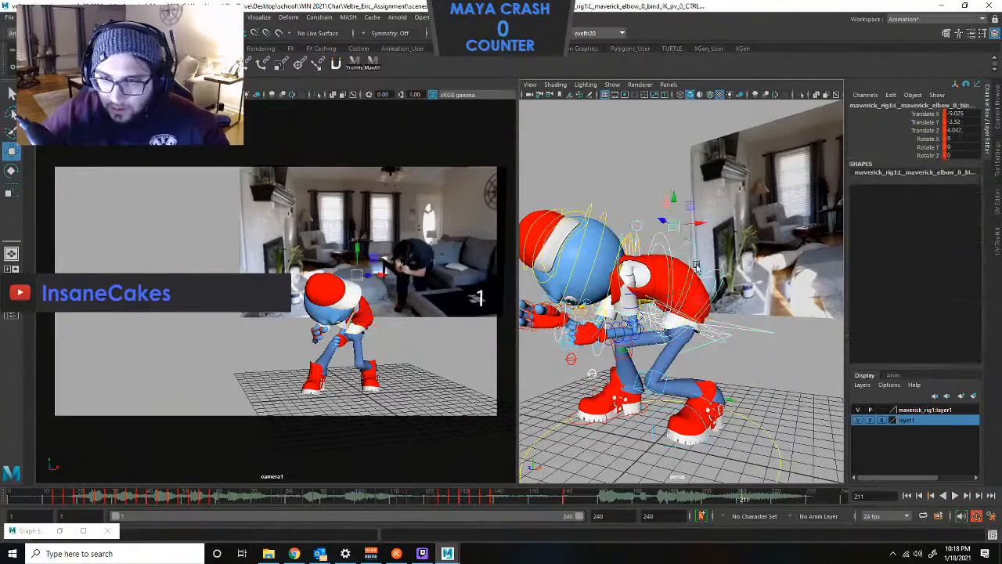
mouse_move(703, 235)
left_mouse_down("alt")
mouse_move(679, 247)
mouse_move(700, 221)
mouse_move(718, 222)
left_mouse_up("alt")
left_click_drag(718, 226, 772, 262, "alt")
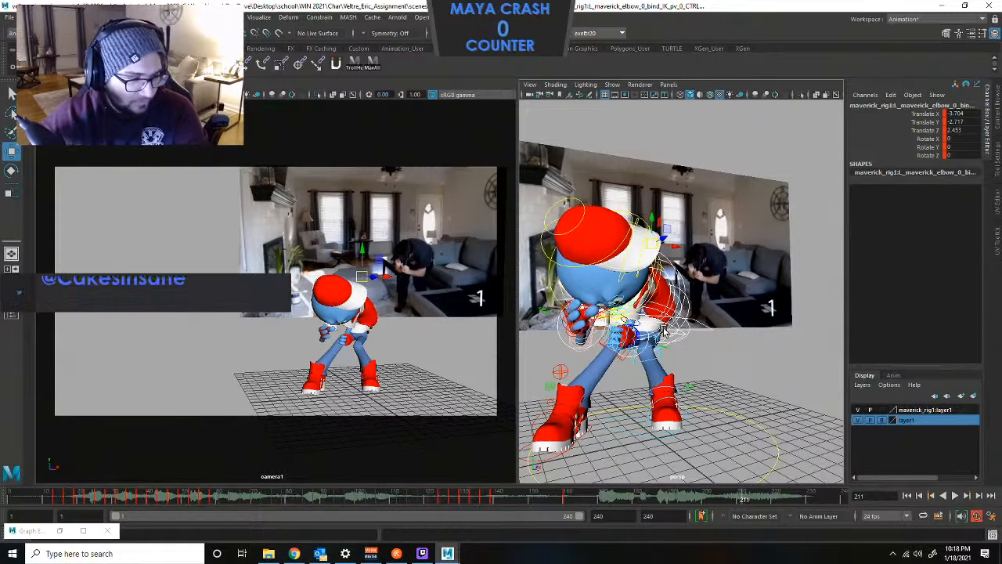
Shift the left elbow pole vector control again to refine the direction of the bent left elbow.
left_click(659, 365)
left_click_drag(660, 365, 624, 375, "alt")
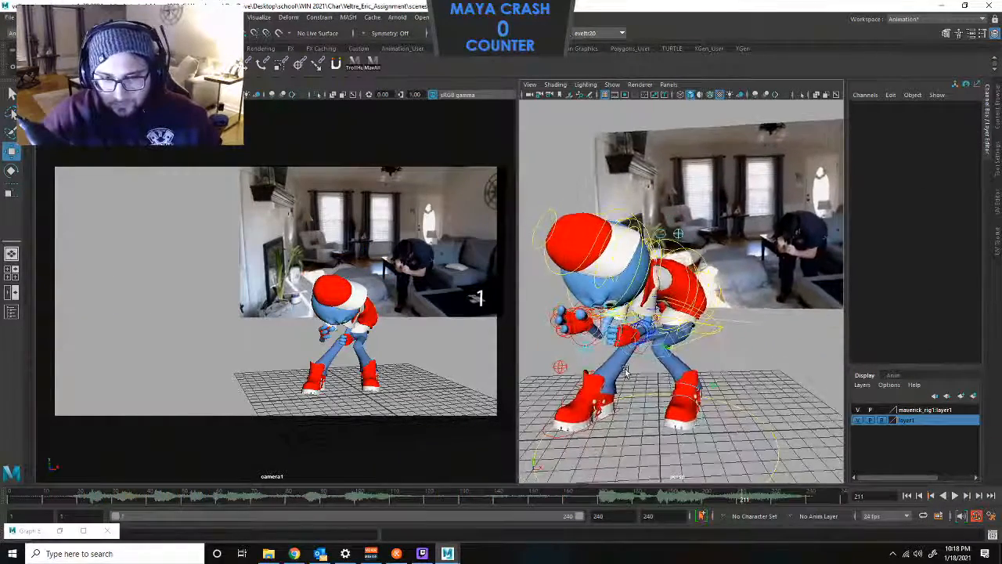
left_click(680, 230)
left_click_drag(696, 236, 653, 242)
Reset the X, Y and Z rotations of the left and right clavicle controls to 0.
left_click(689, 271)
left_click(665, 227)
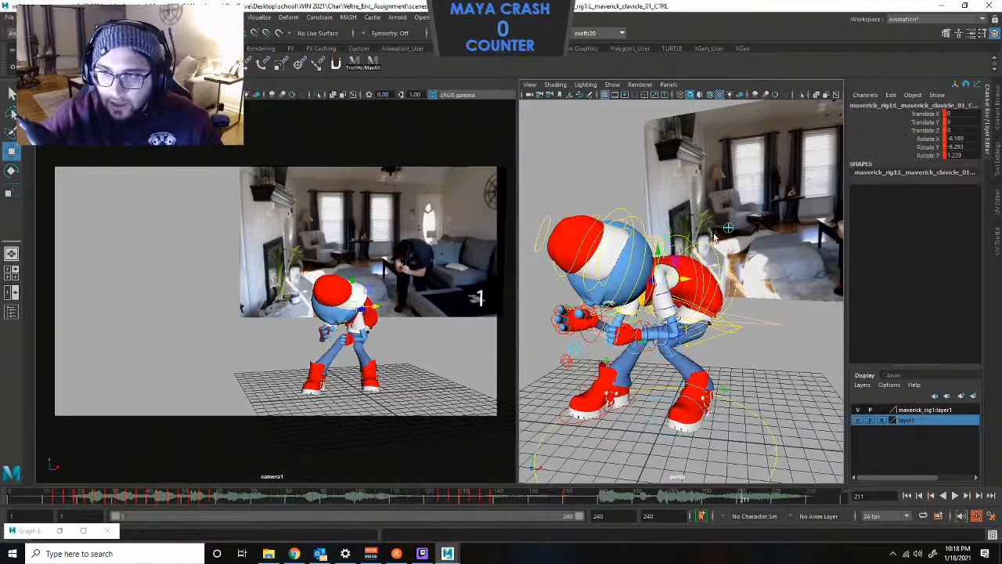
left_click_drag(954, 139, 957, 155)
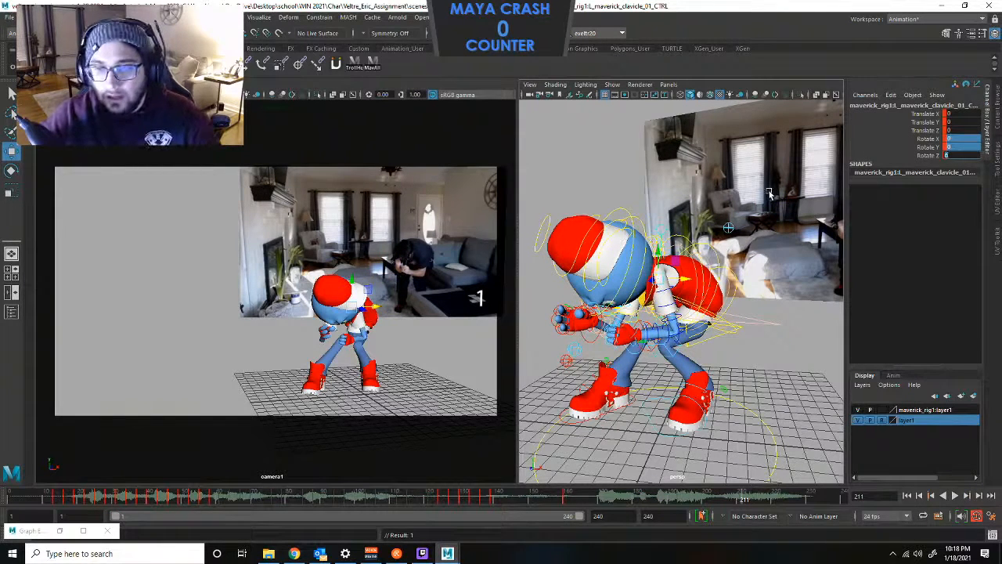
left_click(772, 199)
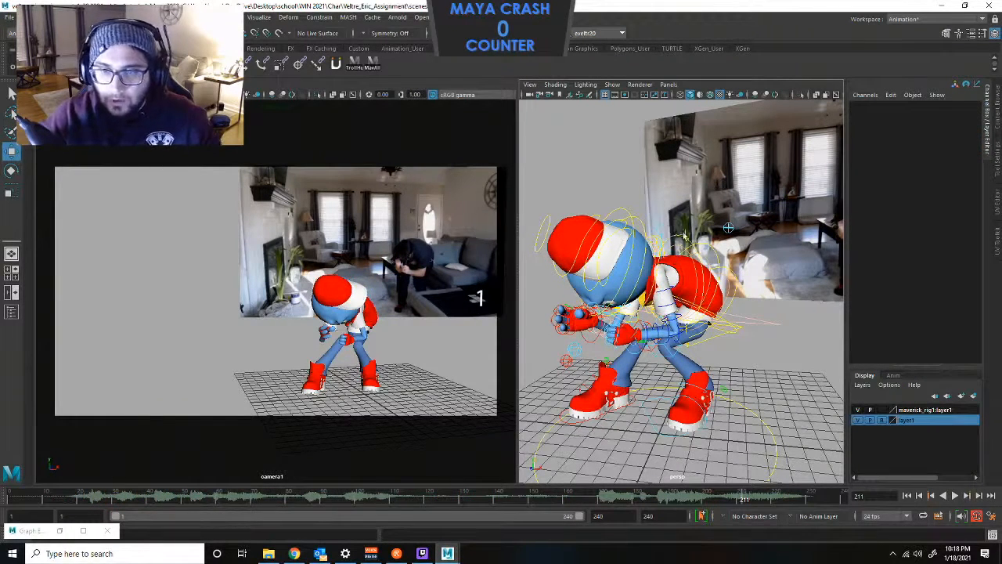
left_click_drag(671, 229, 662, 290, "alt")
left_click_drag(581, 299, 555, 271, "alt")
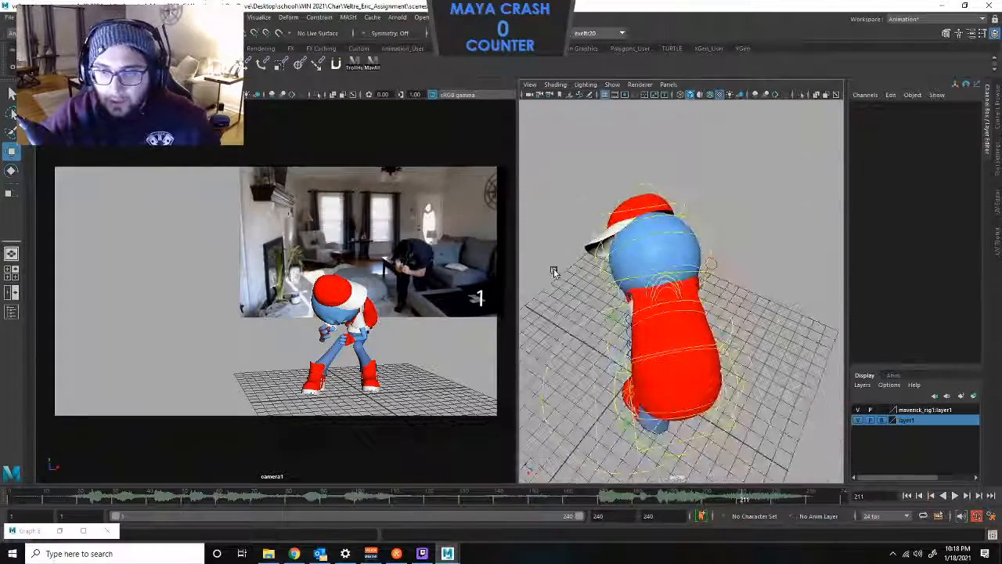
left_click(714, 263)
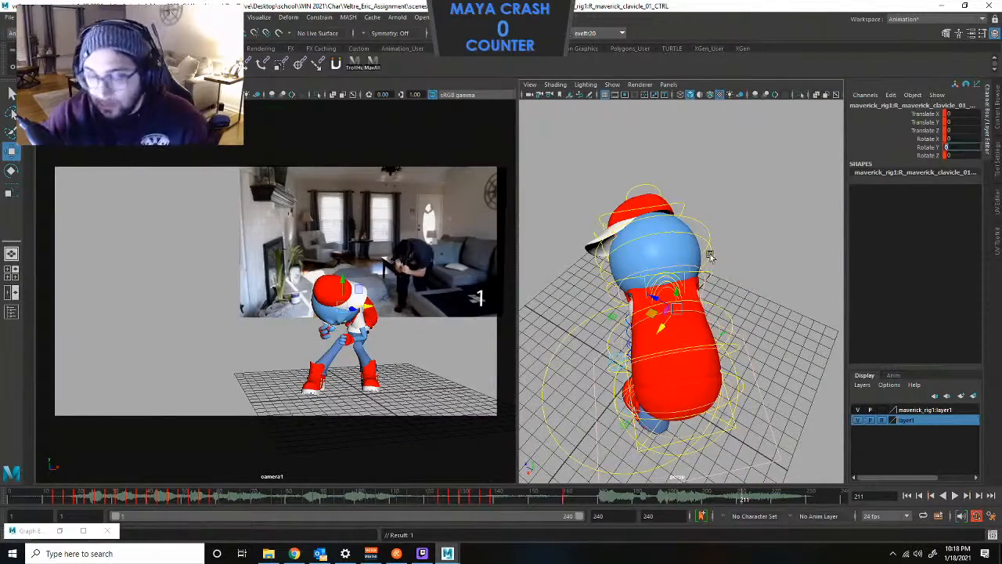
left_click(737, 240)
Move the right wrist control in under the face, to about X -4.10, Y -8.04, Z -2.46.
left_click_drag(631, 303, 797, 267, "alt")
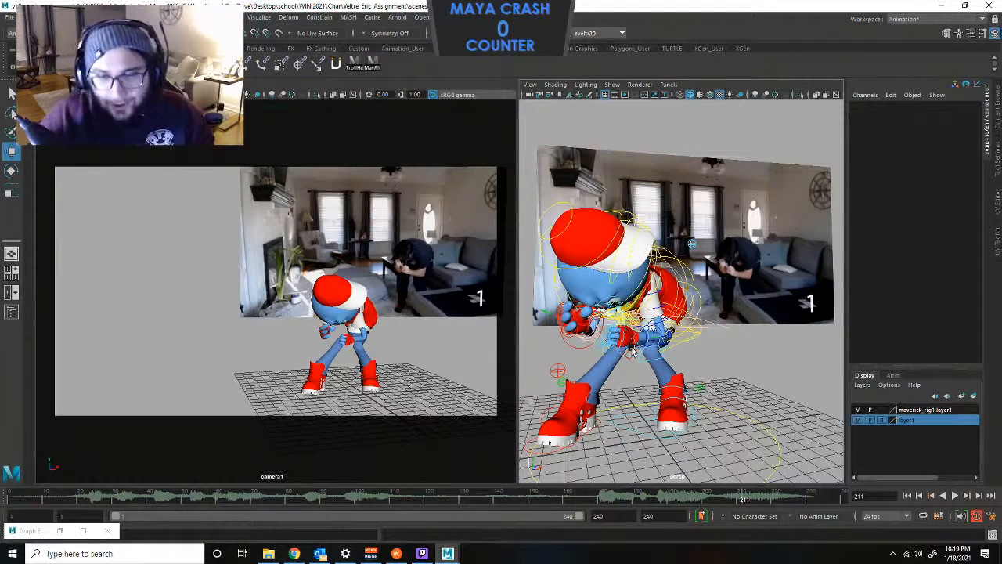
left_click_drag(611, 328, 618, 352, "alt")
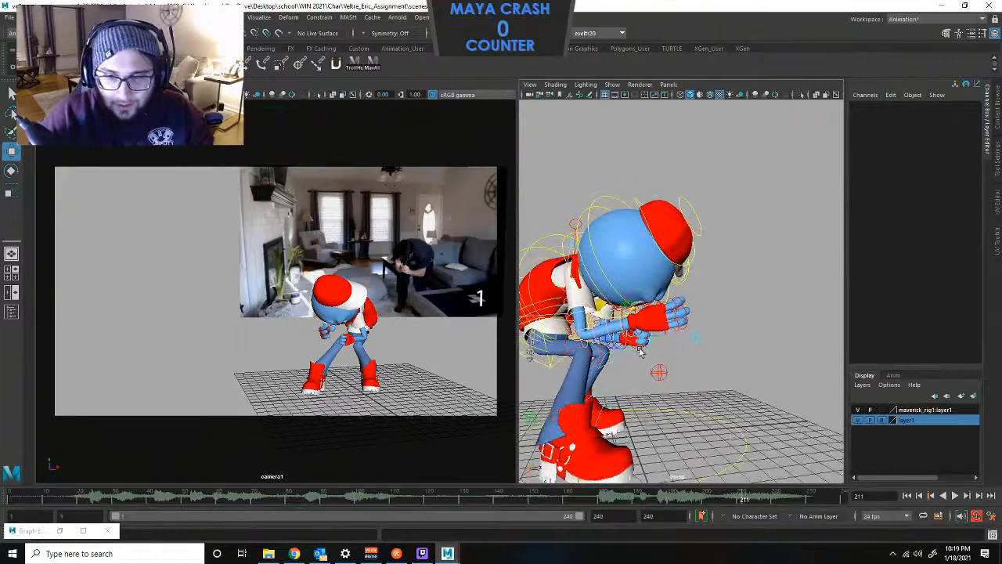
left_click(686, 326)
mouse_move(686, 326)
left_mouse_down()
mouse_move(629, 312)
mouse_move(637, 315)
mouse_move(586, 326)
mouse_move(584, 313)
mouse_move(697, 332)
left_mouse_up()
key("e")
key("w")
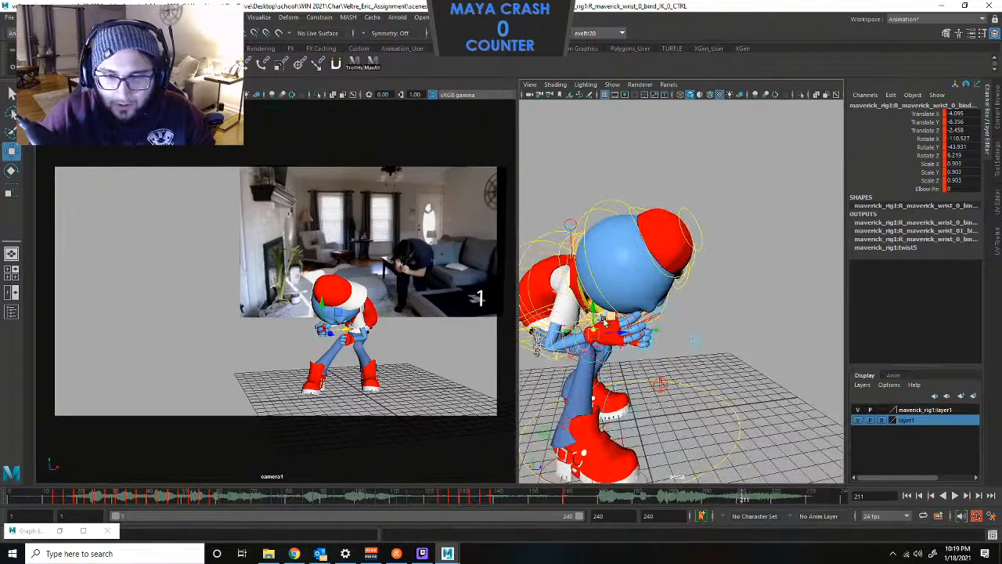
left_click_drag(594, 310, 594, 300)
Rotate the right wrist control to about X -94.63, Y -26.24, Z 7.82.
key("e")
left_click_drag(605, 347, 564, 350)
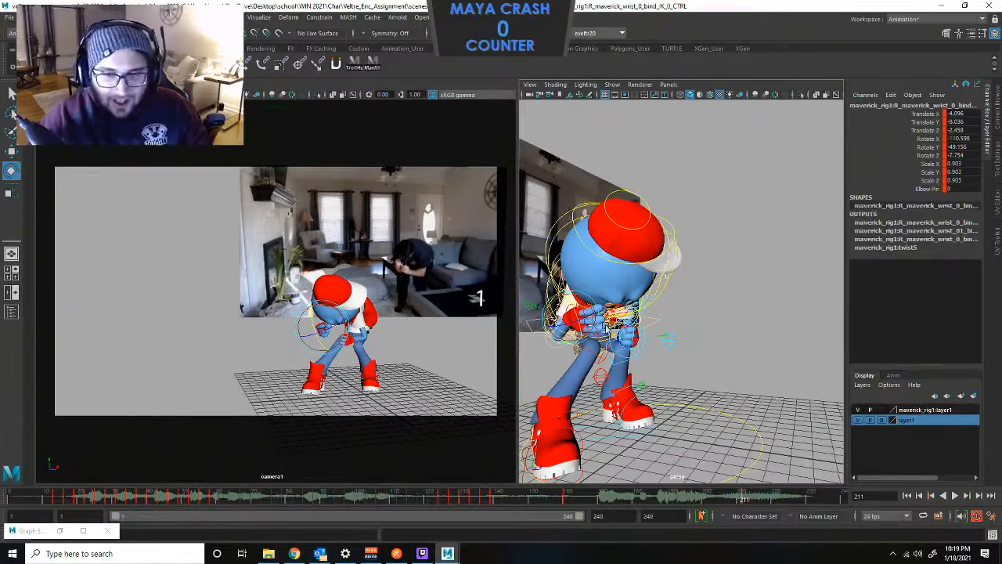
scroll(580, 329, "up", 5)
left_click_drag(595, 322, 616, 359, "alt")
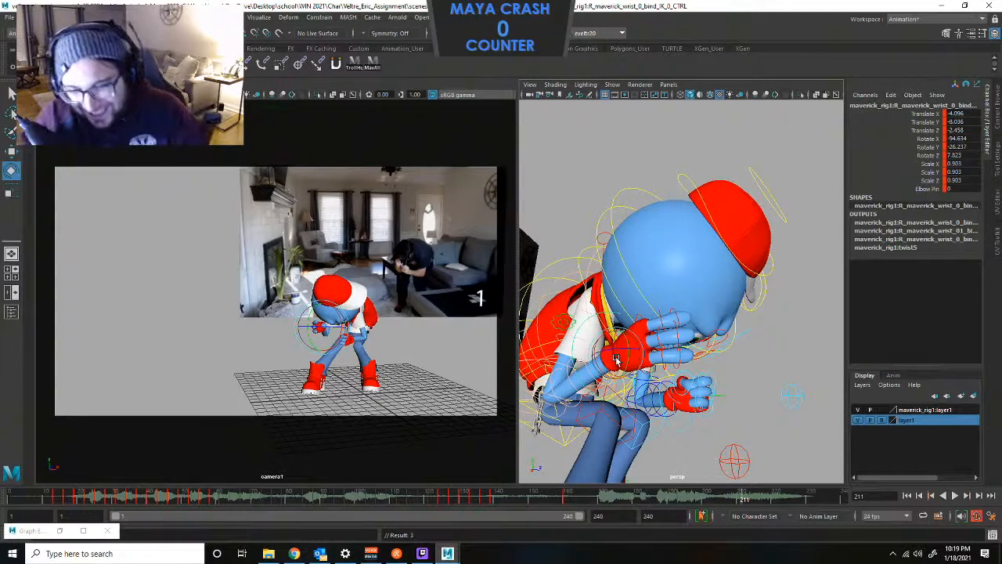
left_click(745, 360)
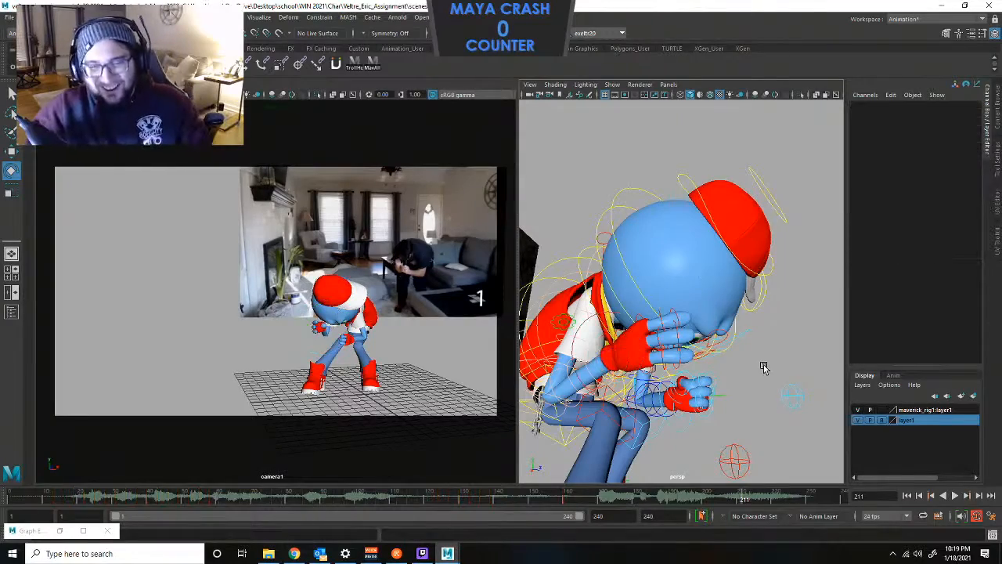
Curl the base knuckles of the right pinky, middle and index fingers together, bringing the index to about -76.46 in Rotate Z.
left_click_drag(587, 412, 663, 368, "alt")
left_click(664, 356)
left_click_drag(626, 308, 725, 350)
key("f")
left_click(725, 351)
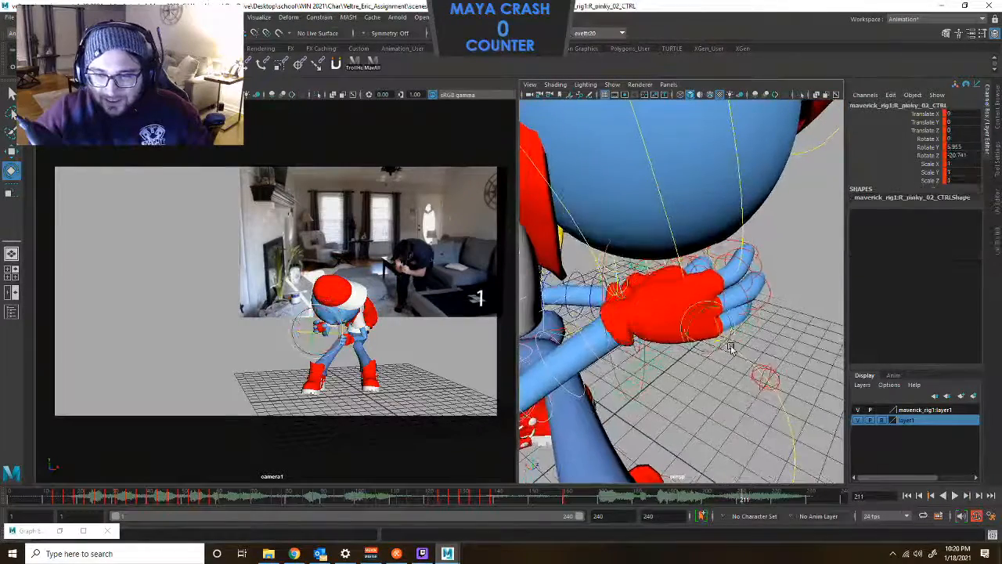
key("f")
left_click(826, 382, "shift")
left_click(824, 365, "shift")
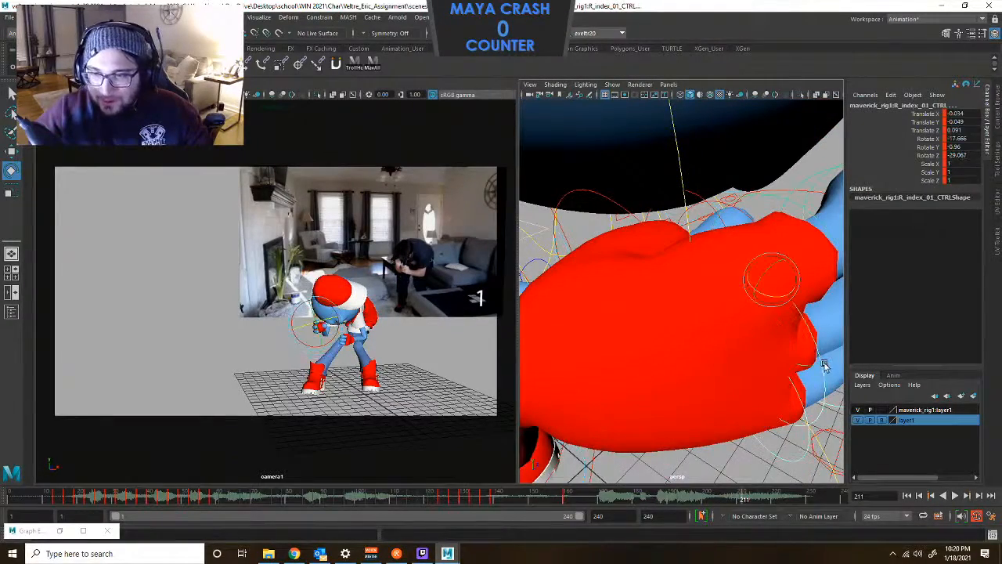
left_click_drag(780, 293, 689, 403)
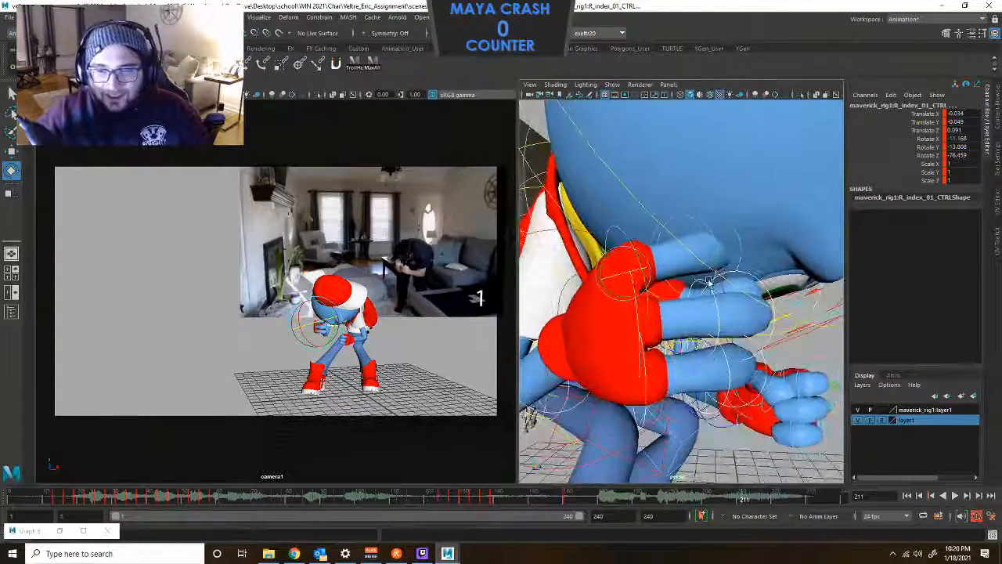
Curl the next joints of the right index, middle and pinky fingers together, bringing the index to about -85.62 in Rotate Z.
left_click(713, 231)
left_click_drag(712, 232, 595, 205, "alt")
left_click(588, 208)
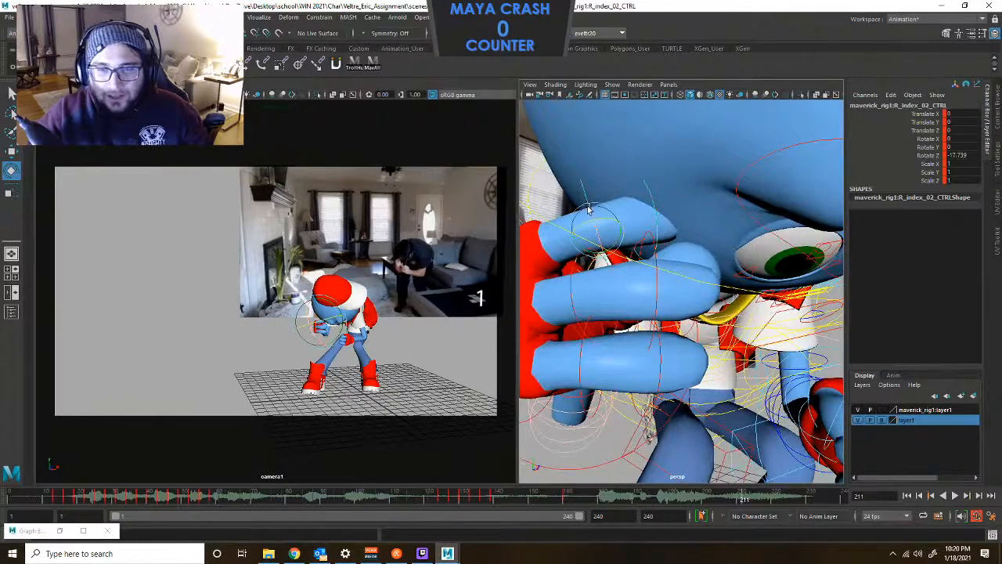
left_click(574, 294)
left_click(596, 363, "shift")
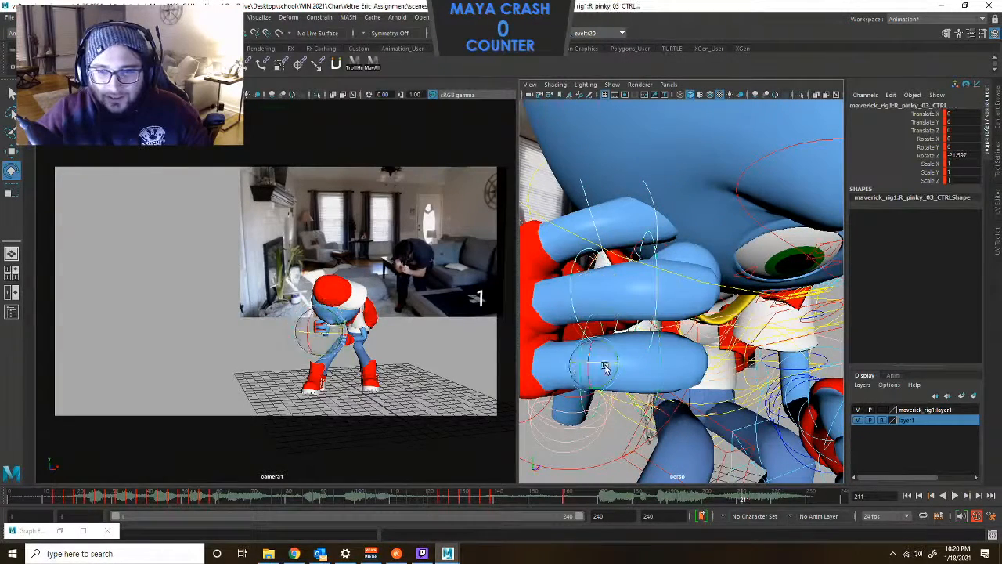
key("ctrl+z")
left_click(582, 360, "shift")
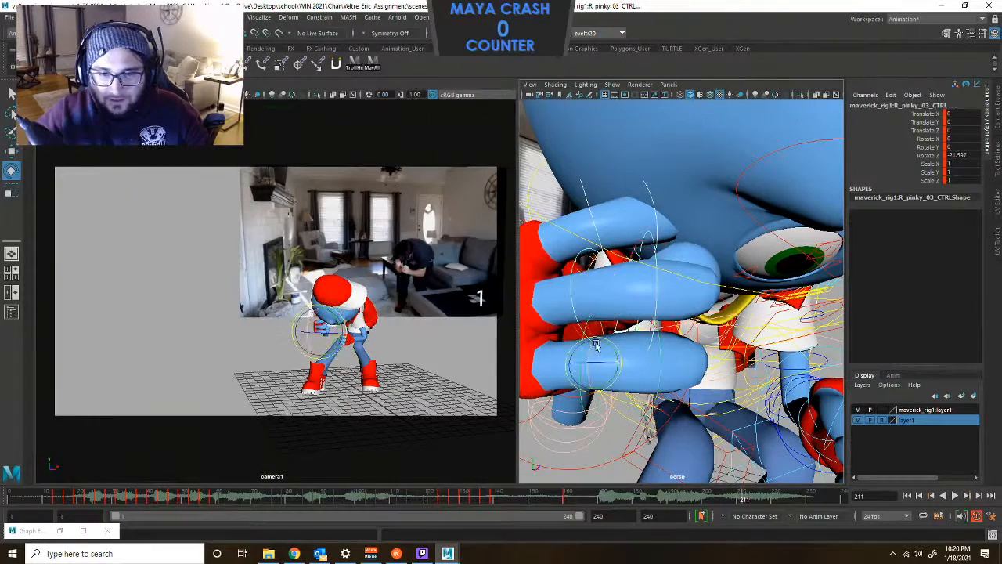
left_click_drag(602, 364, 631, 365)
left_click_drag(642, 317, 757, 331, "alt")
Try curling the right hand's finger joints further by about -43.7 in Z.
left_click(681, 314)
left_click(688, 335)
left_click(780, 267)
key("ctrl+z")
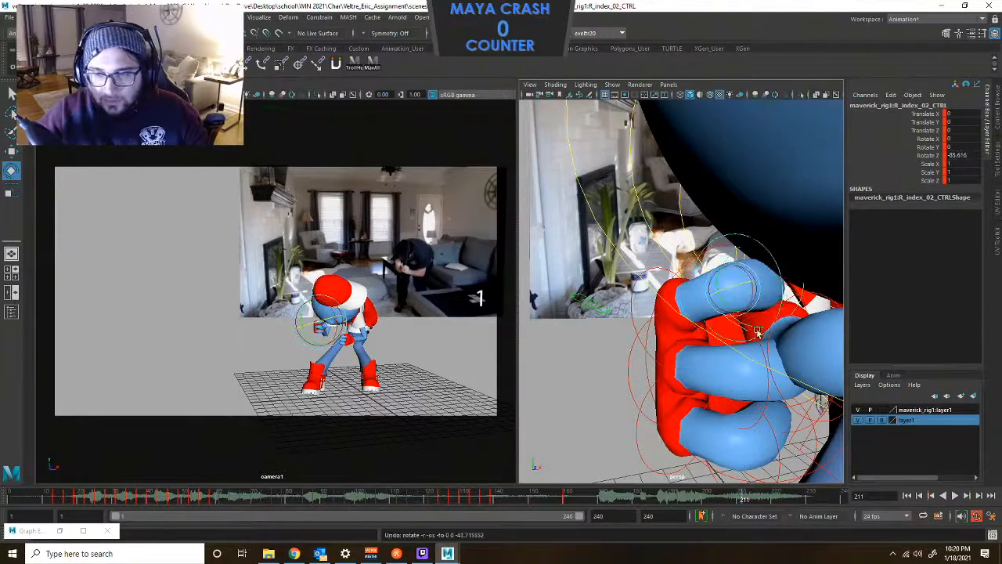
key("ctrl+z")
left_click(773, 300)
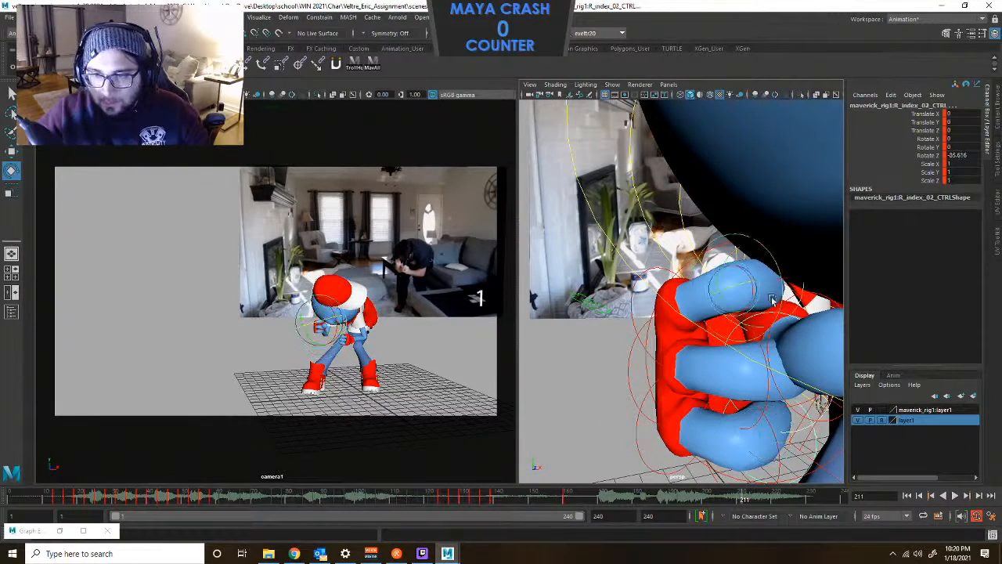
left_click_drag(725, 288, 716, 267)
key("ctrl+z")
key("ctrl+z")
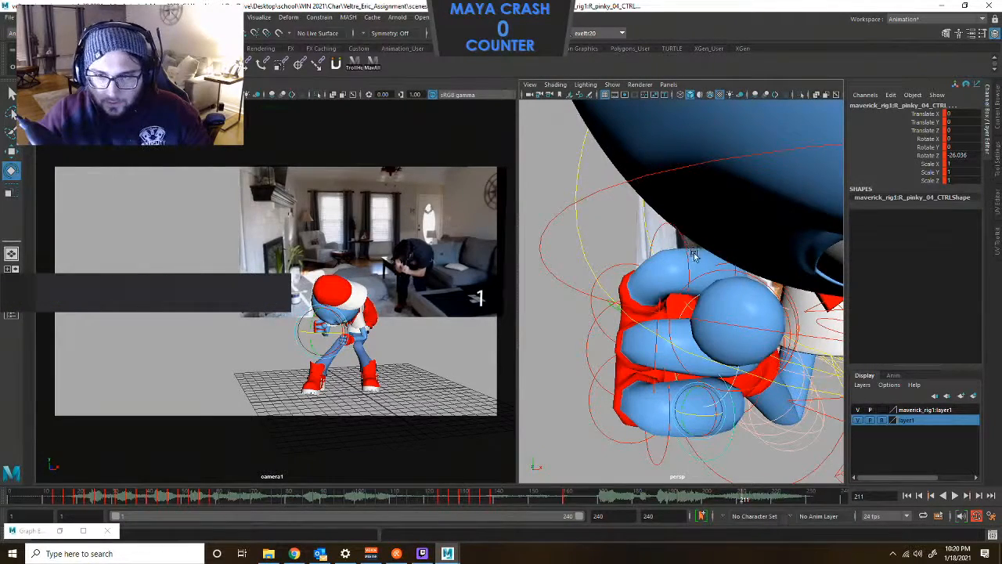
Curl the right hand's fingertip joints into the fist, with the index tip control at about -89.56 in Rotate Z.
left_click_drag(693, 254, 701, 281, "alt")
left_click(717, 285)
scroll(720, 324, "down", 4)
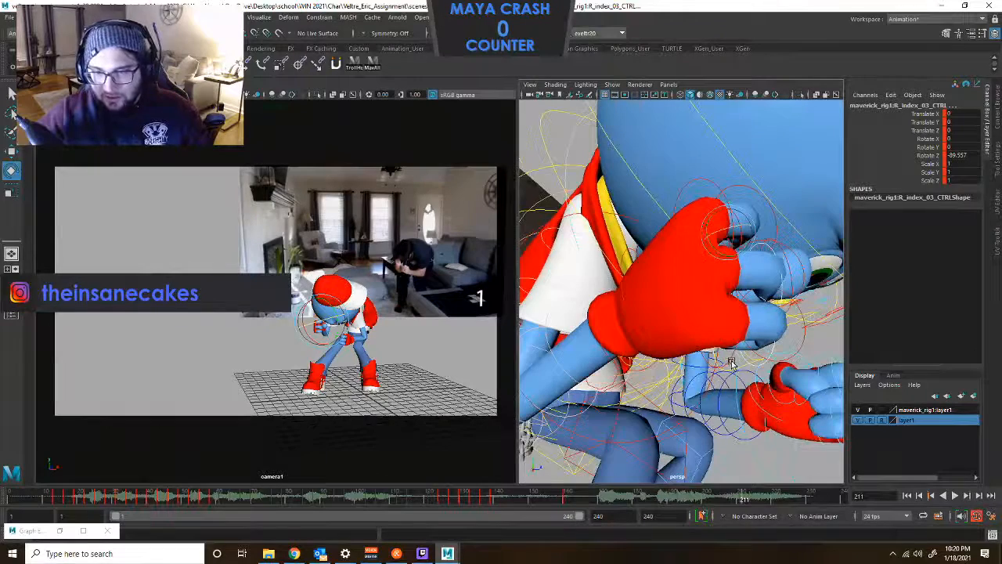
Adjust the rotation of the right index finger's base knuckle, undoing a small trial rotation of the pinky's base knuckle.
left_click(732, 360)
left_click(731, 359)
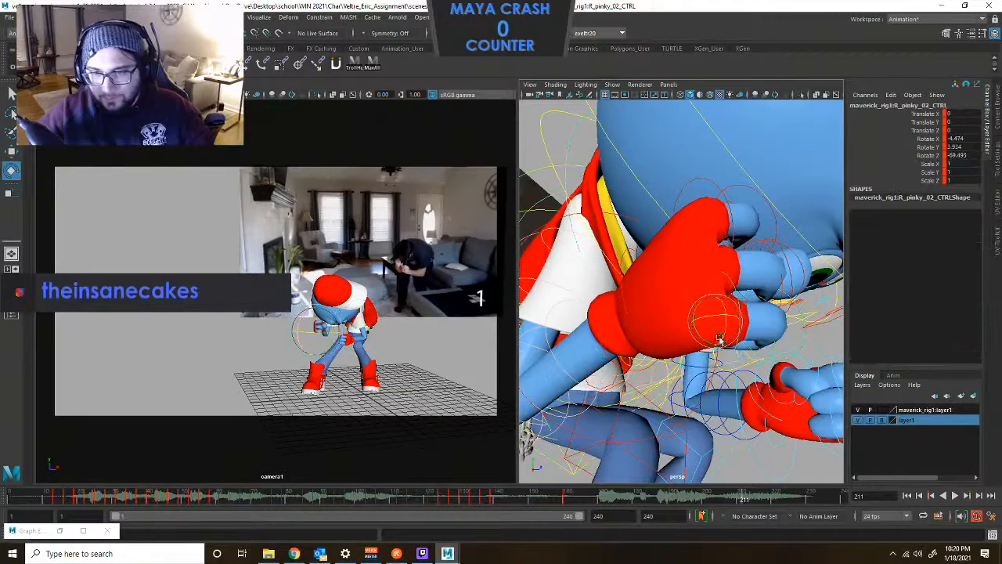
left_click_drag(720, 339, 715, 338)
key("ctrl+z")
left_click(701, 181)
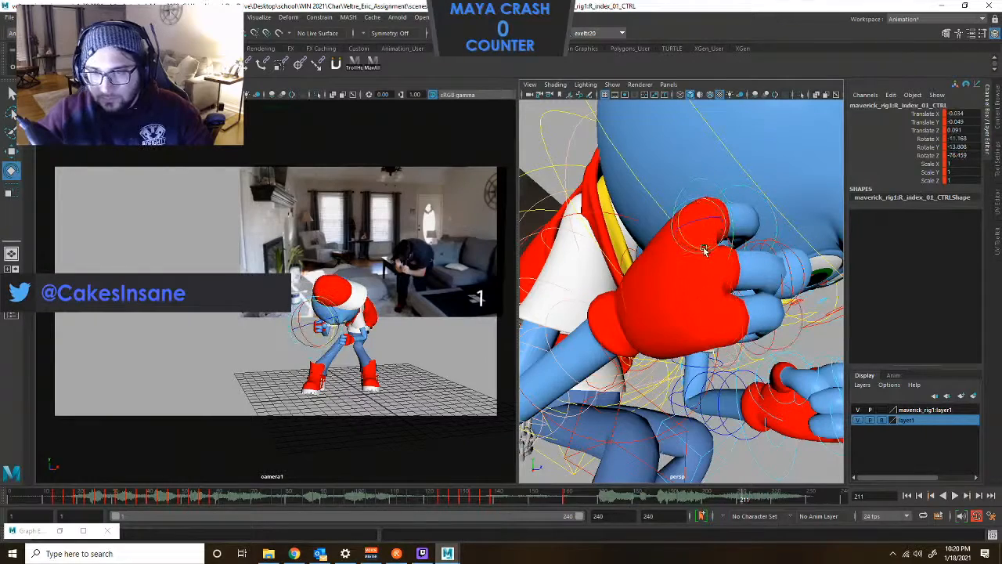
left_click_drag(703, 249, 667, 248)
Bend the right thumb's tip joint over the fist to about -120.85 in Rotate Z.
left_click(670, 205)
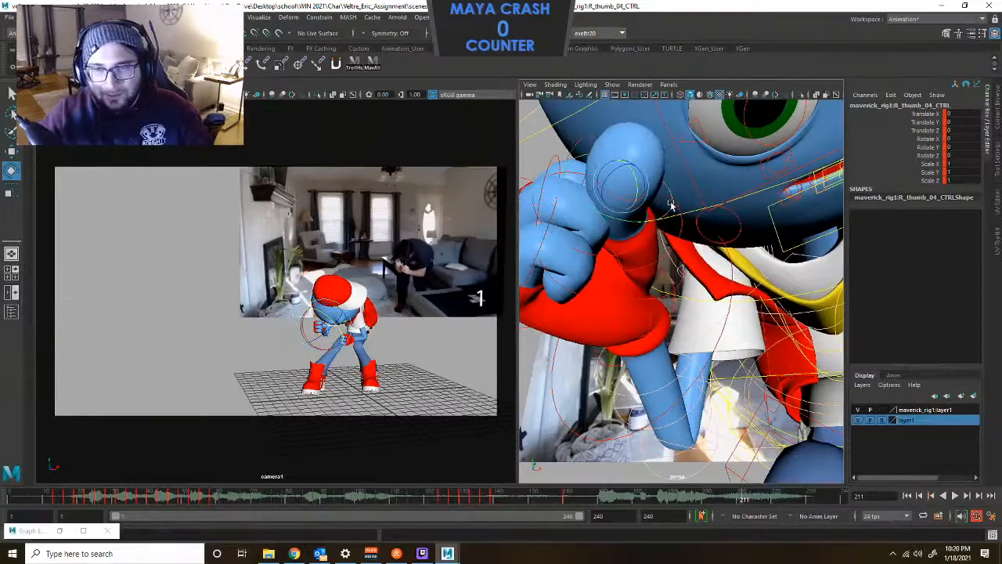
left_click_drag(610, 180, 500, 248)
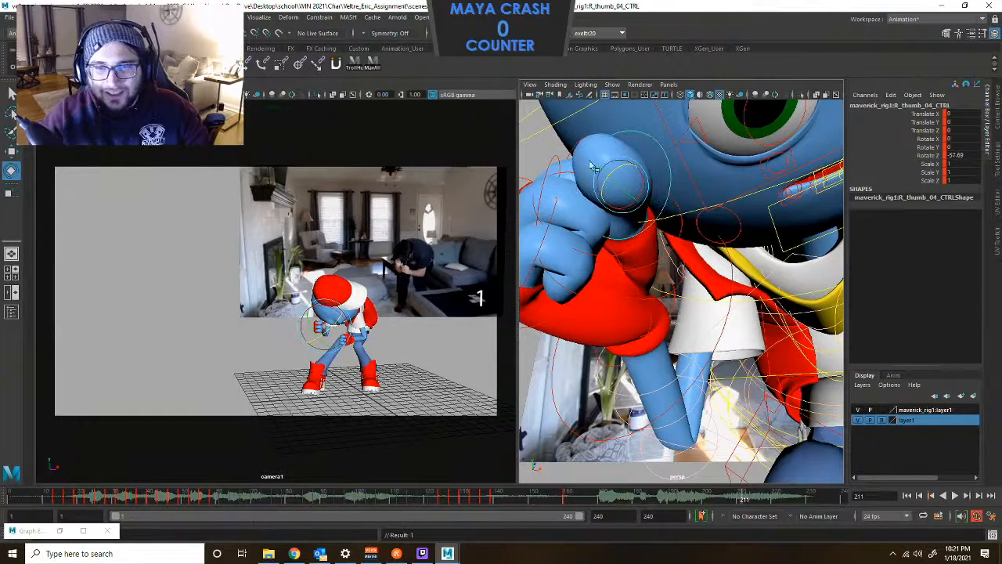
left_click_drag(627, 162, 603, 176)
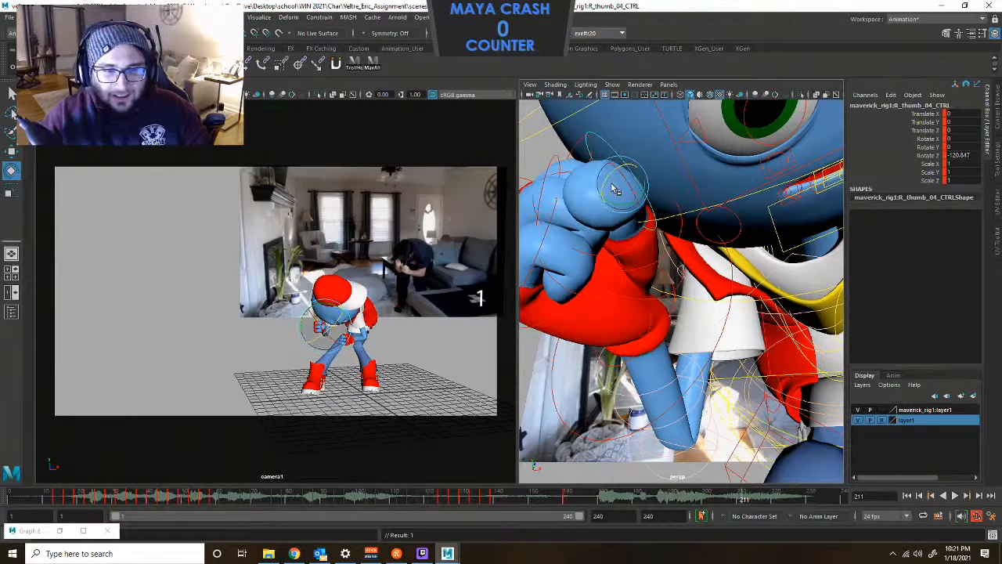
Rotate the right thumb's middle joint to tuck the thumb against the curled fingers.
left_click_drag(619, 191, 610, 239, "alt")
left_click(659, 244)
left_click(630, 210)
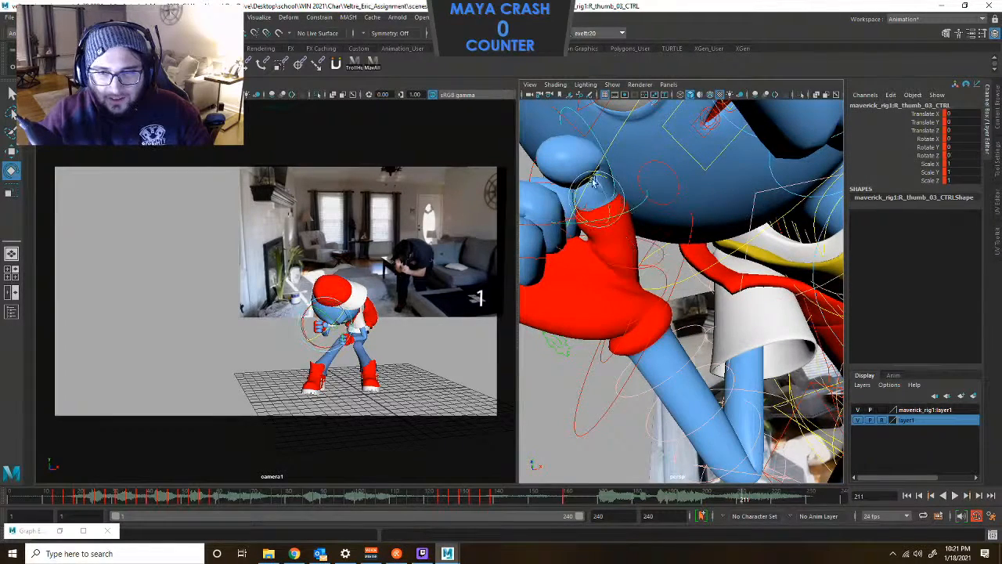
left_click_drag(593, 179, 703, 397)
Rotate the right wrist control so the fist turns toward the face, to about X -121.31, Y -48.75, Z 15.43.
left_click(654, 389)
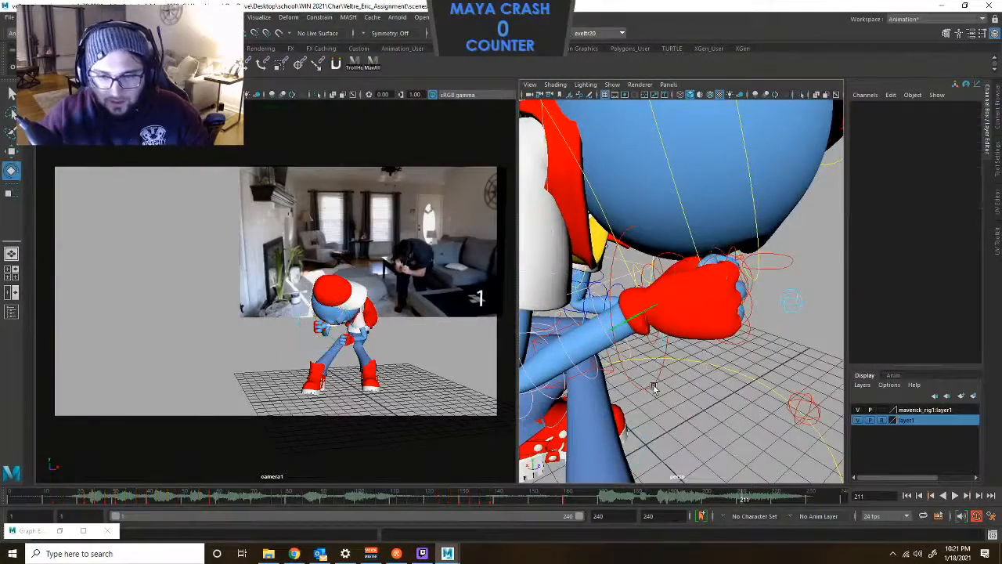
left_click(640, 348)
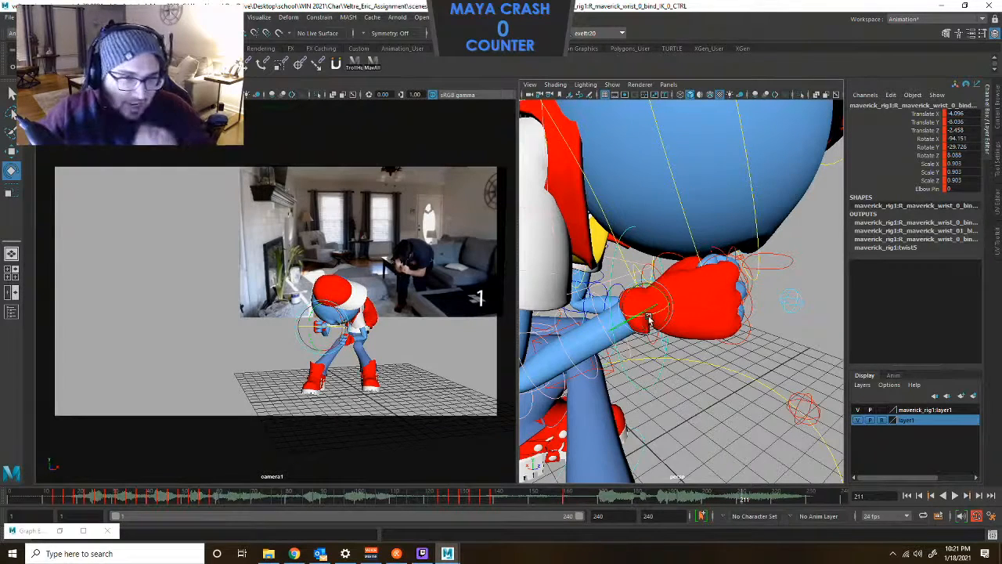
left_click_drag(655, 313, 602, 338)
key("w")
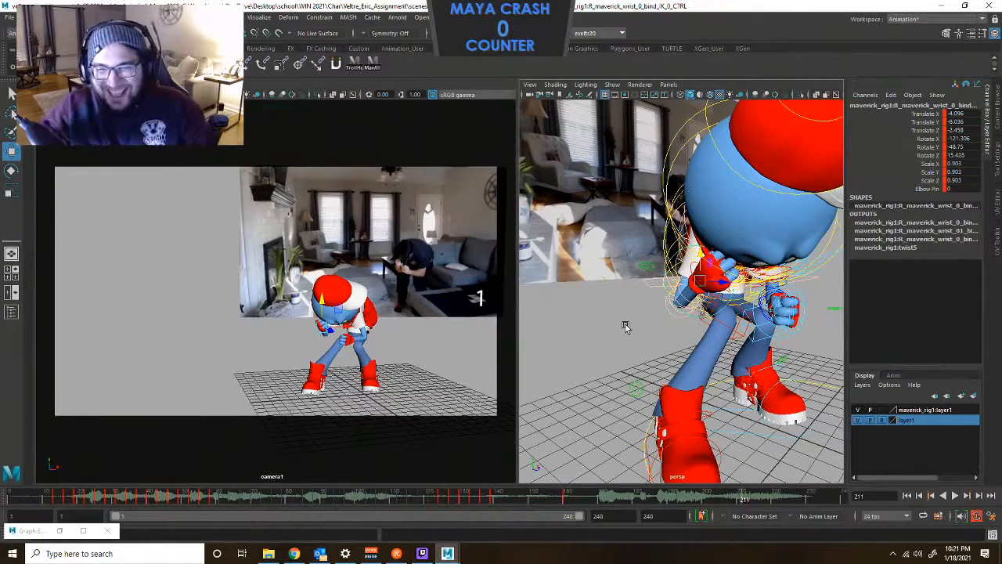
Rotate the right wrist control to about X -127.58, Y -41.48, Z 20.37 and move it to about X -4.38, Y -8.60, Z -2.42.
scroll(672, 281, "down", 5)
left_click_drag(689, 297, 703, 321, "alt")
left_click(670, 337)
left_click(673, 291)
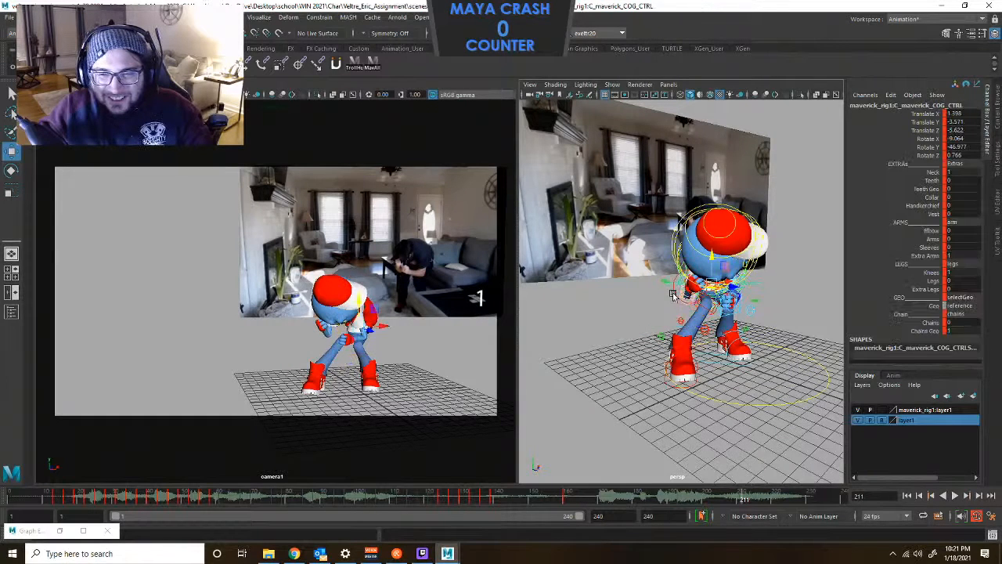
mouse_move(685, 264)
left_mouse_down()
mouse_move(682, 279)
mouse_move(692, 276)
left_mouse_up()
key("e")
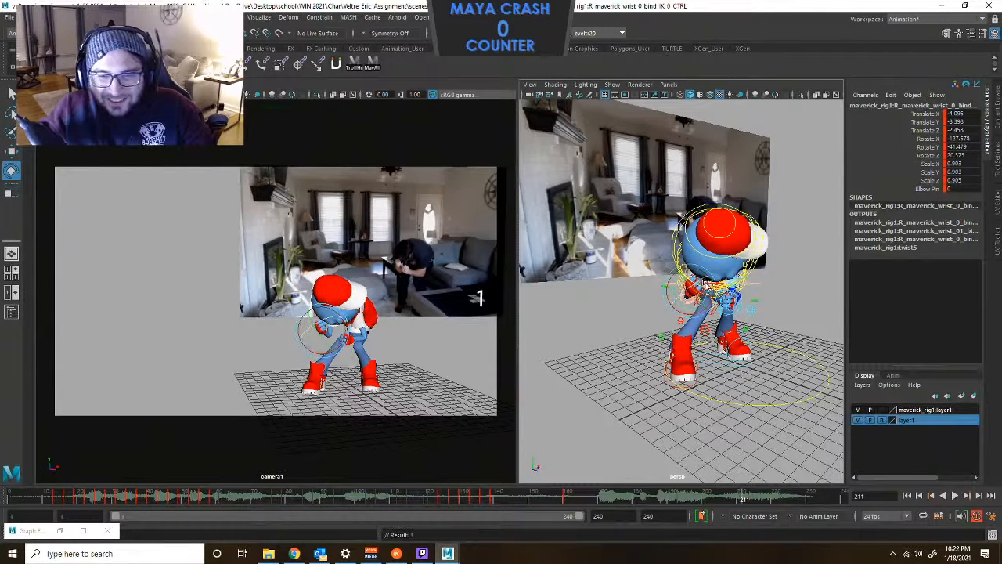
key("w")
mouse_move(691, 288)
left_mouse_down()
mouse_move(693, 272)
mouse_move(683, 275)
left_mouse_up()
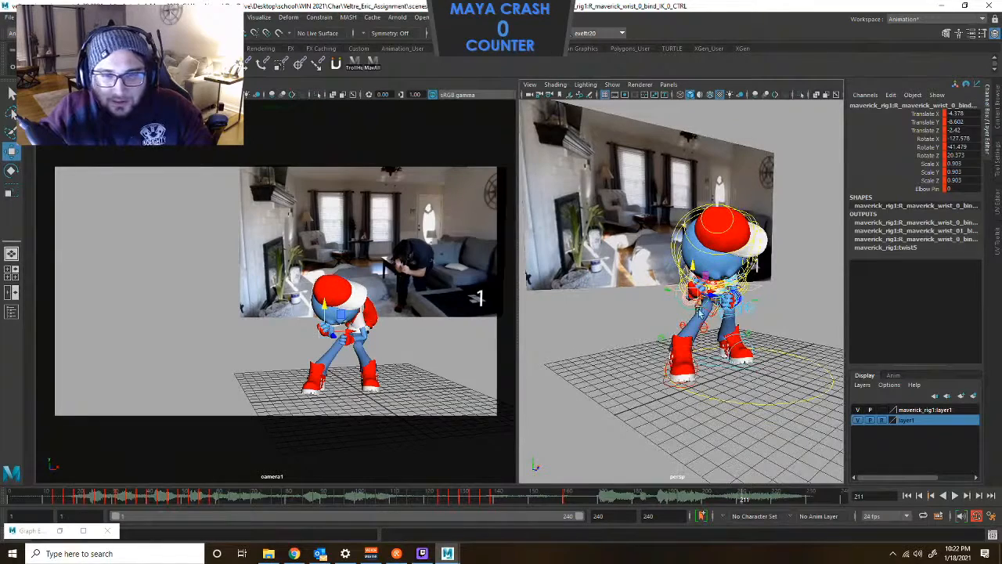
Nudge the right elbow pole vector control to about 4.2 in Translate X.
left_click(767, 267)
scroll(728, 313, "up", 5)
left_click(685, 350)
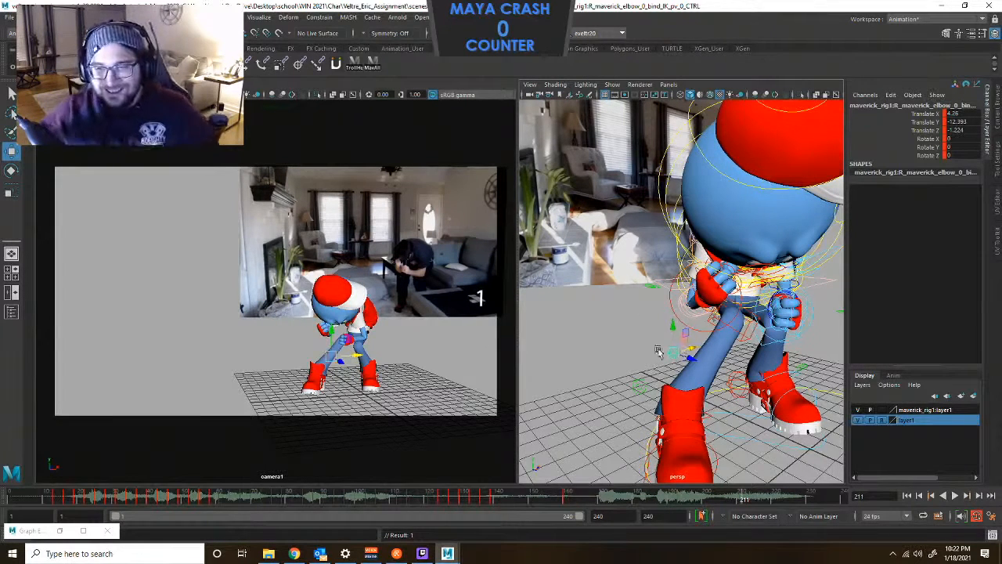
left_click(655, 329)
left_click(672, 355)
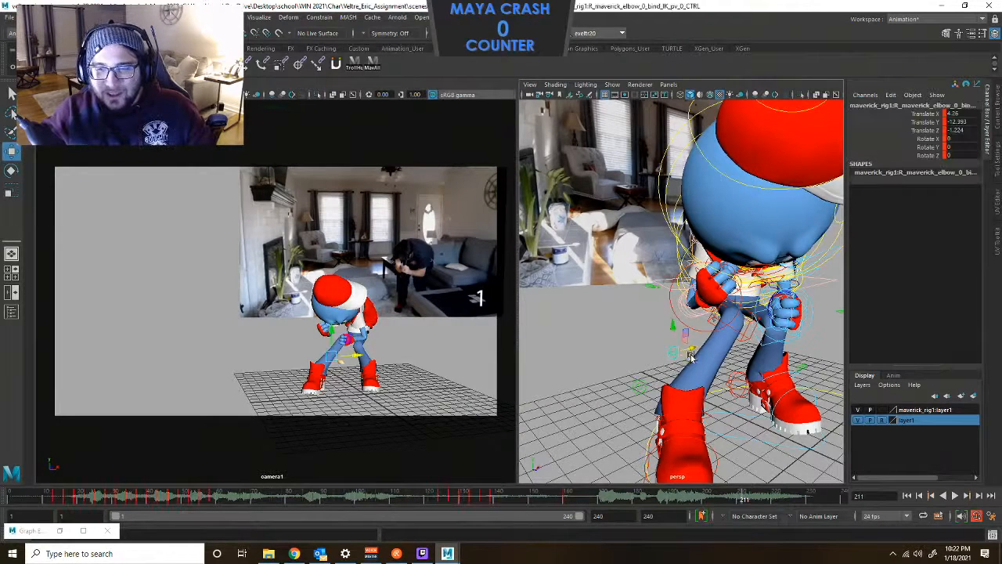
left_click_drag(689, 350, 688, 350)
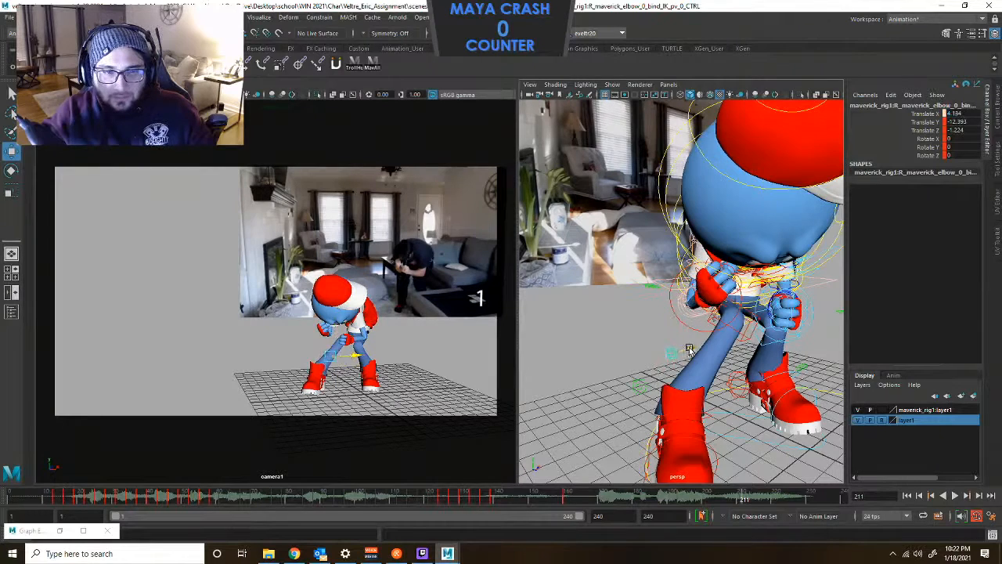
Move the right wrist control closer under the face, to about X -4.68, Y -8.60, Z -2.81.
left_click(674, 310)
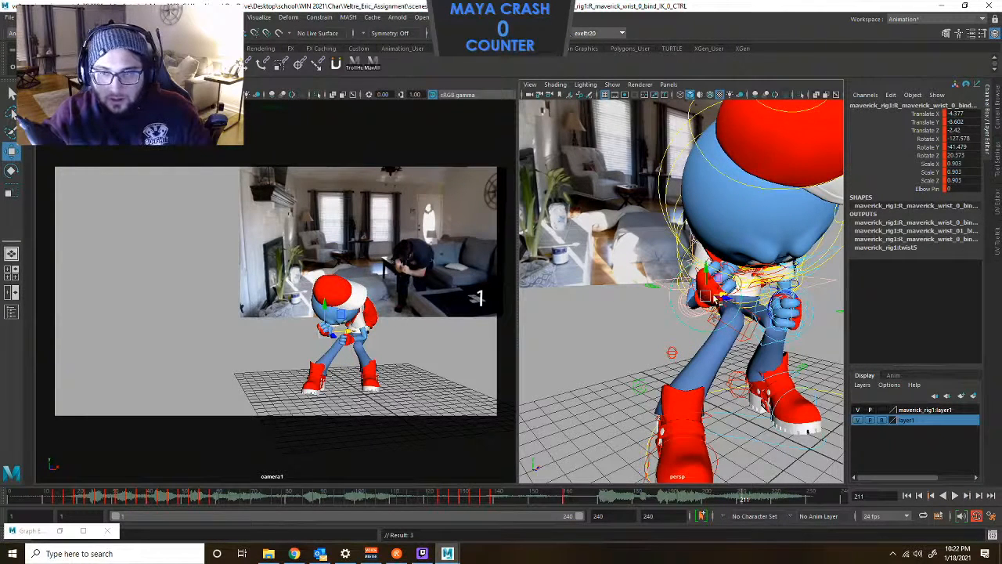
left_click_drag(337, 333, 329, 310)
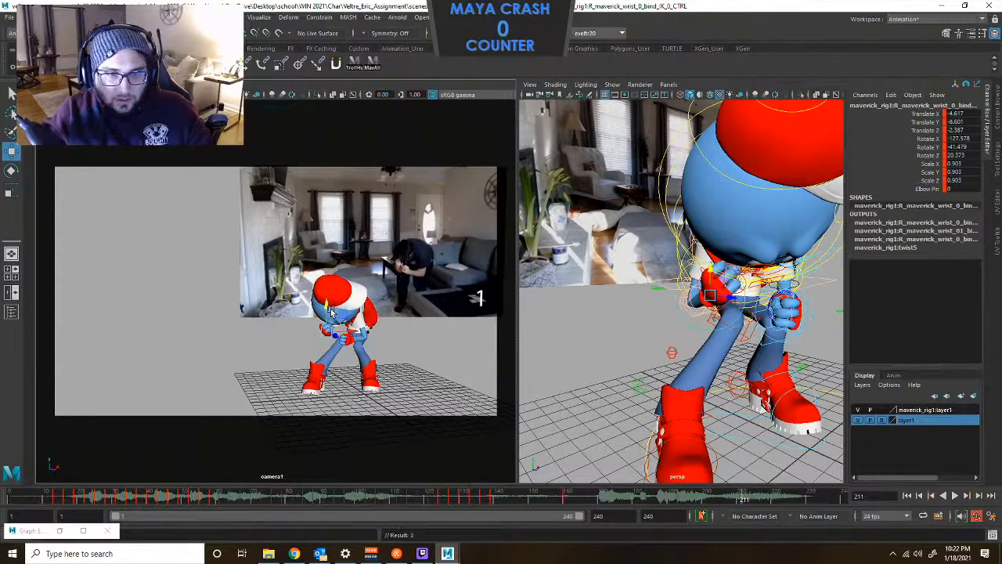
left_click(658, 318)
left_click(732, 324)
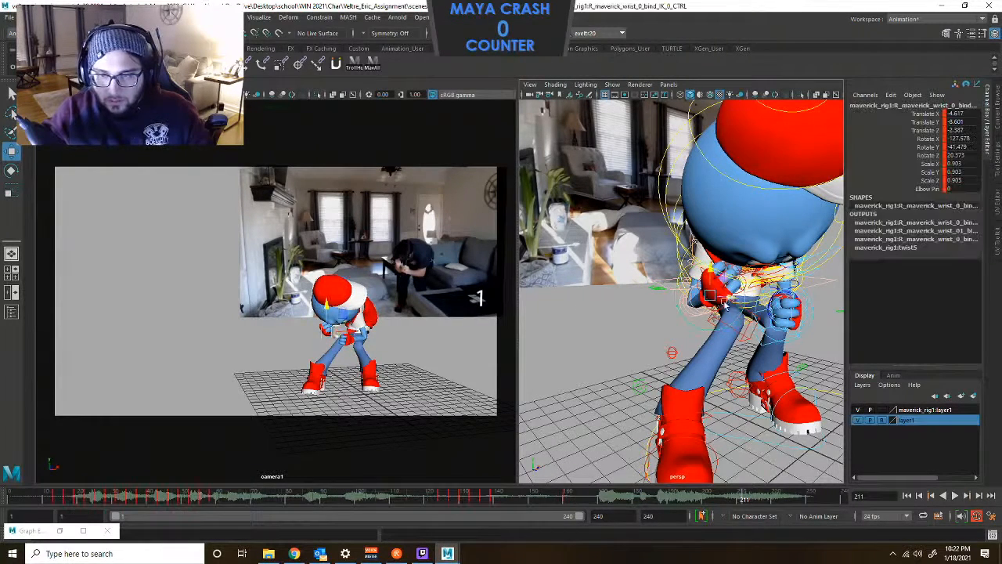
left_click_drag(722, 310, 711, 268, "alt")
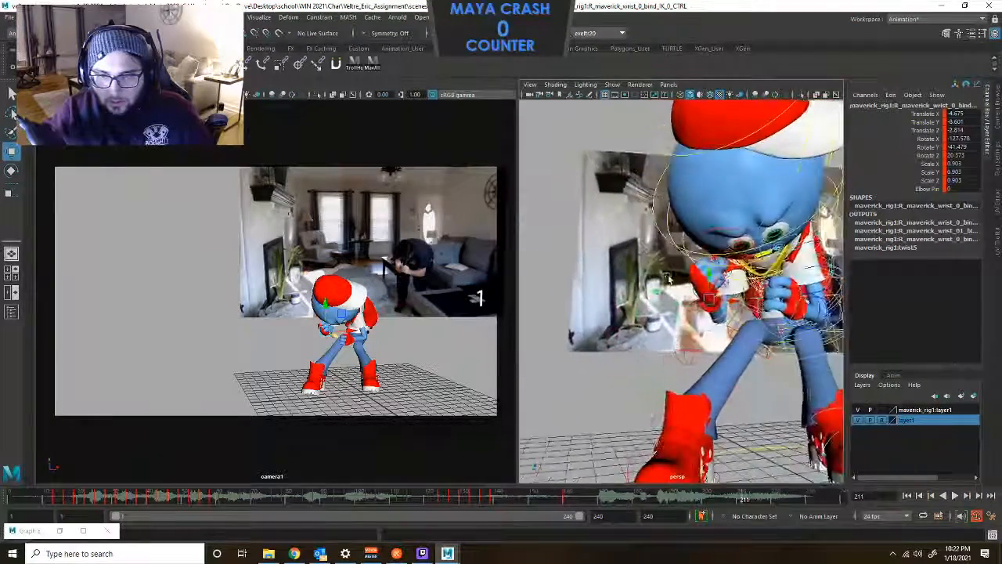
Rotate the head control slightly, to about 2.49 in Rotate Y, and key its rotation.
right_click_drag(711, 267, 724, 301, "alt")
left_click_drag(724, 301, 710, 313, "alt")
left_click_drag(702, 396, 581, 328, "alt")
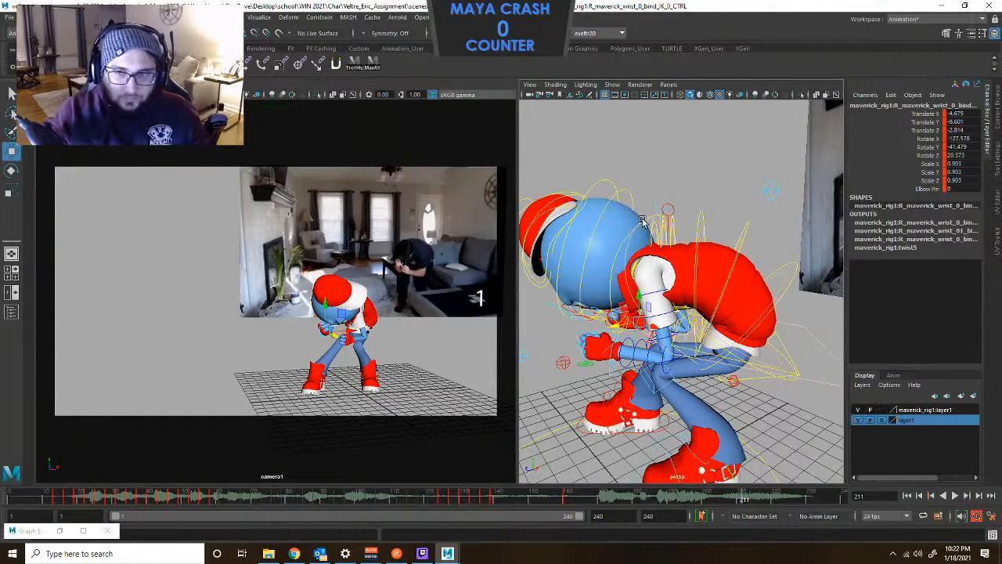
left_click_drag(642, 221, 643, 260, "alt")
left_click(642, 262)
left_click(651, 252)
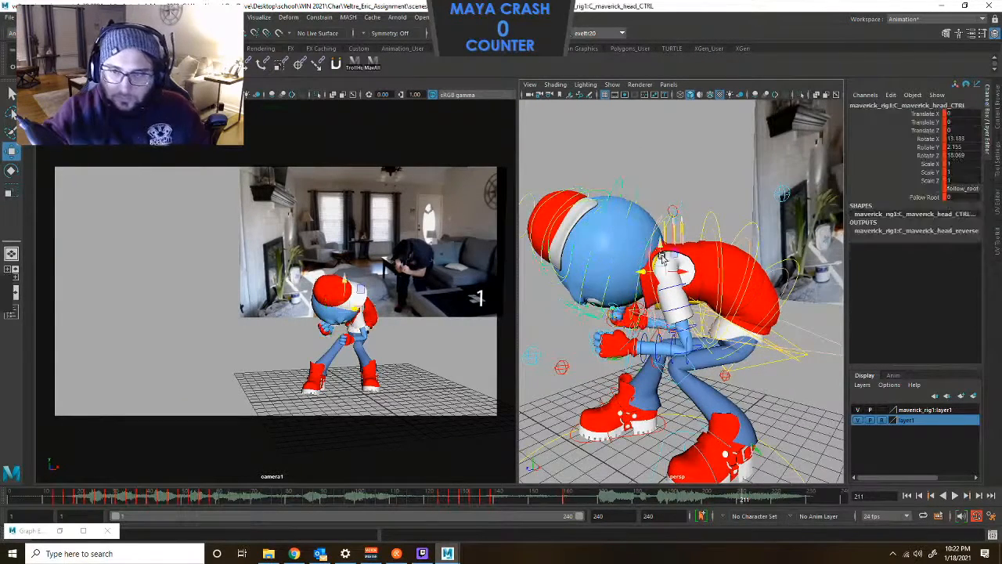
key("e")
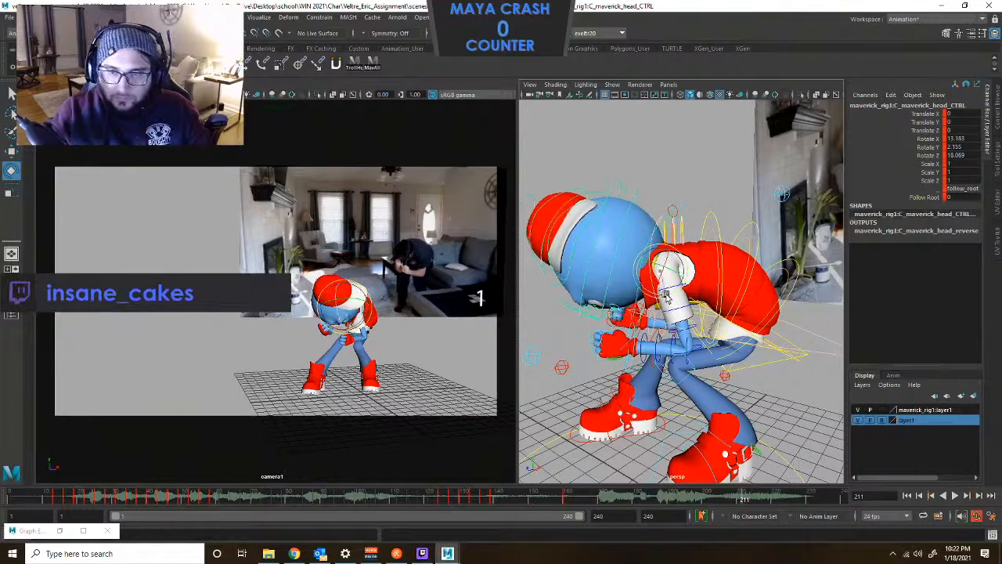
left_click_drag(665, 295, 665, 292)
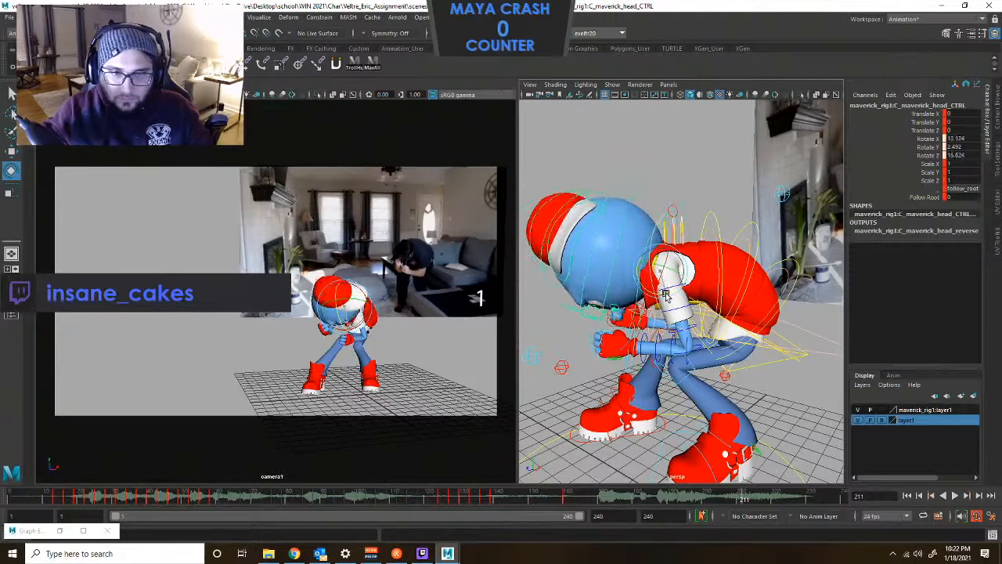
key("shift+e")
Shift the COG, wrist, left knee and right elbow controls together toward the character's right foot, setting the right elbow's Translate X to about 3.3, and key them.
left_click_drag(540, 317, 613, 345, "alt")
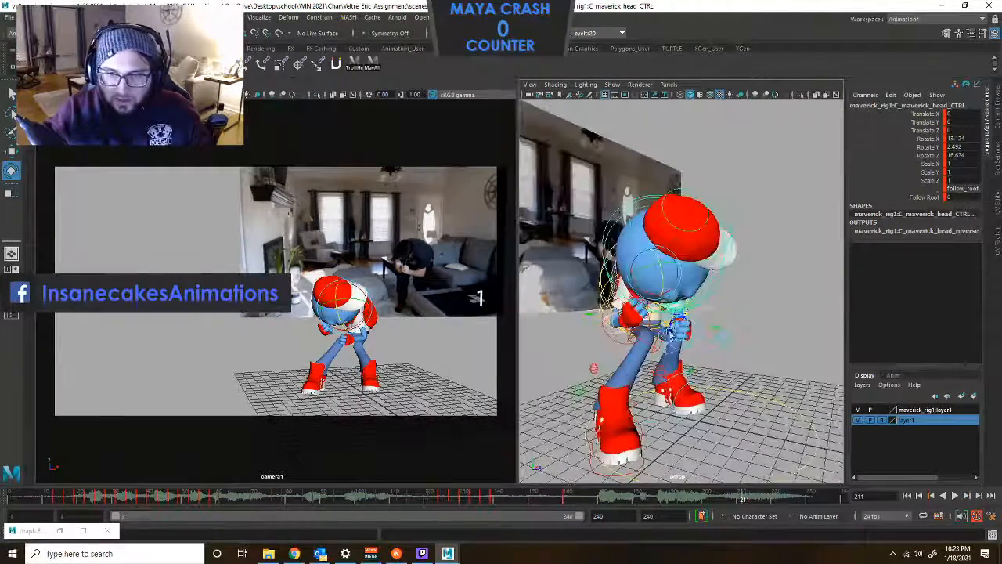
left_click(641, 353)
left_click(729, 340)
left_click_drag(730, 341, 704, 344, "alt")
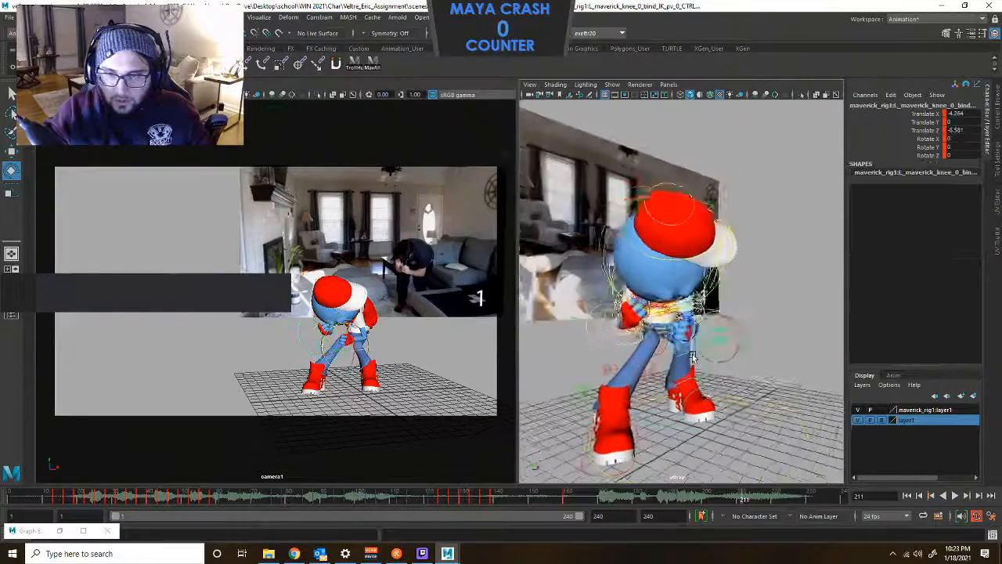
scroll(720, 353, "up", 4)
left_click(610, 370)
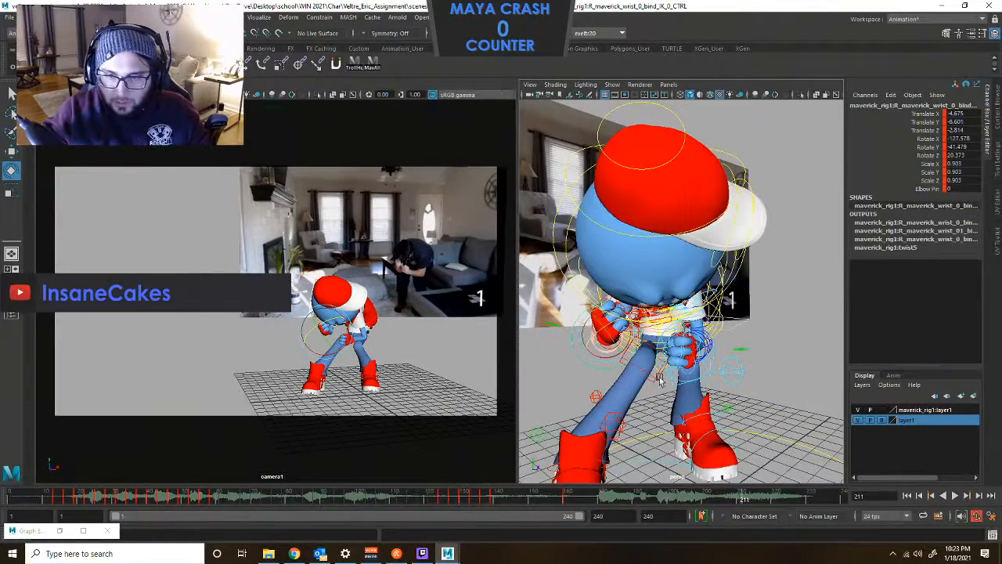
left_click_drag(660, 379, 724, 395, "alt")
left_click(724, 395)
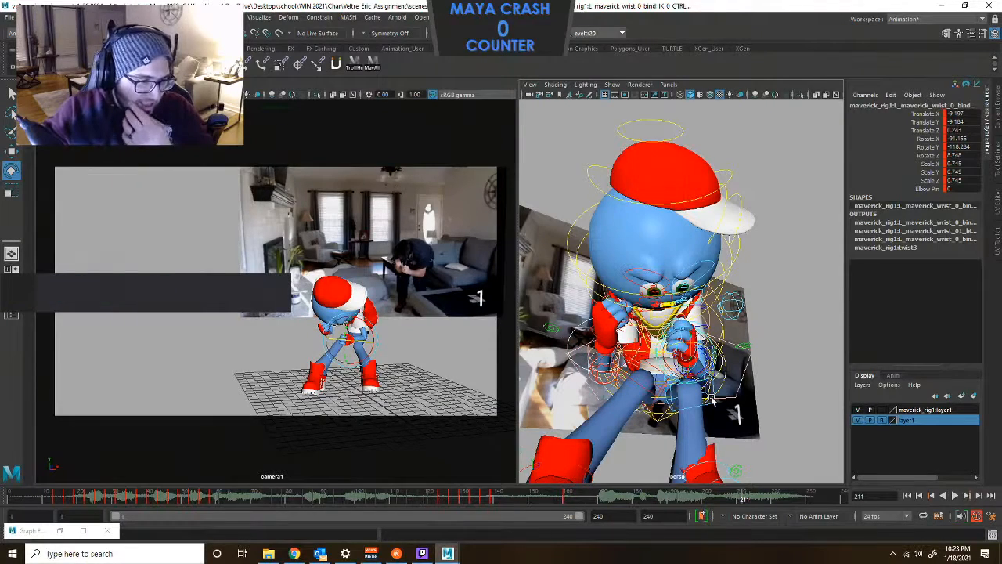
left_click_drag(713, 400, 678, 368, "alt")
left_click(753, 351)
left_click(646, 410)
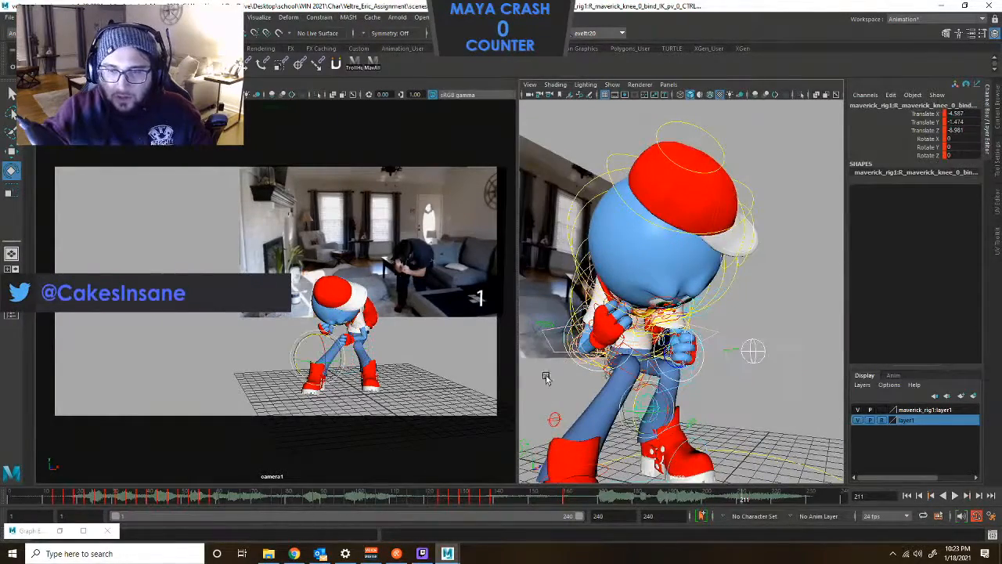
left_click_drag(646, 411, 729, 388, "alt")
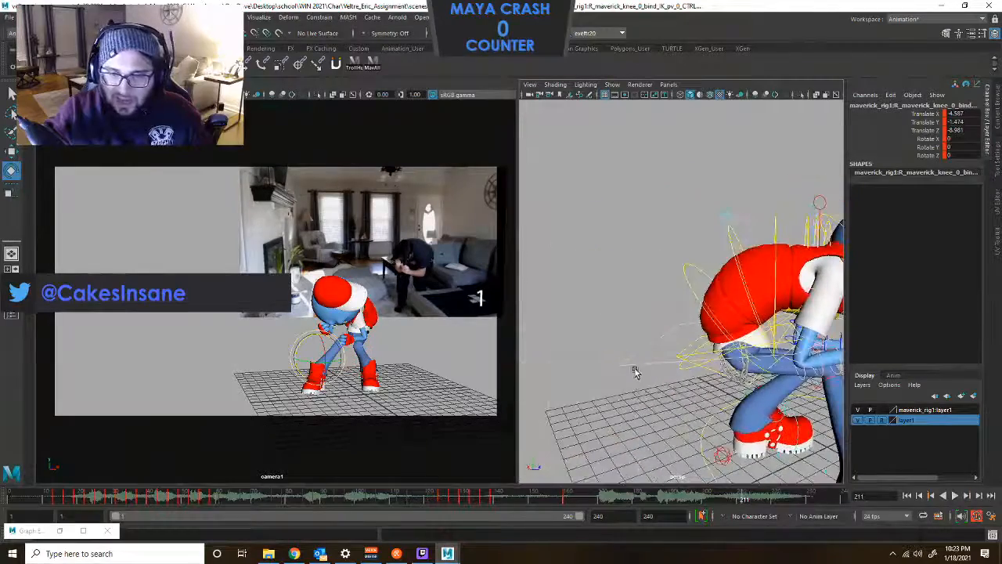
left_click(627, 367)
left_click_drag(627, 366, 690, 344, "alt")
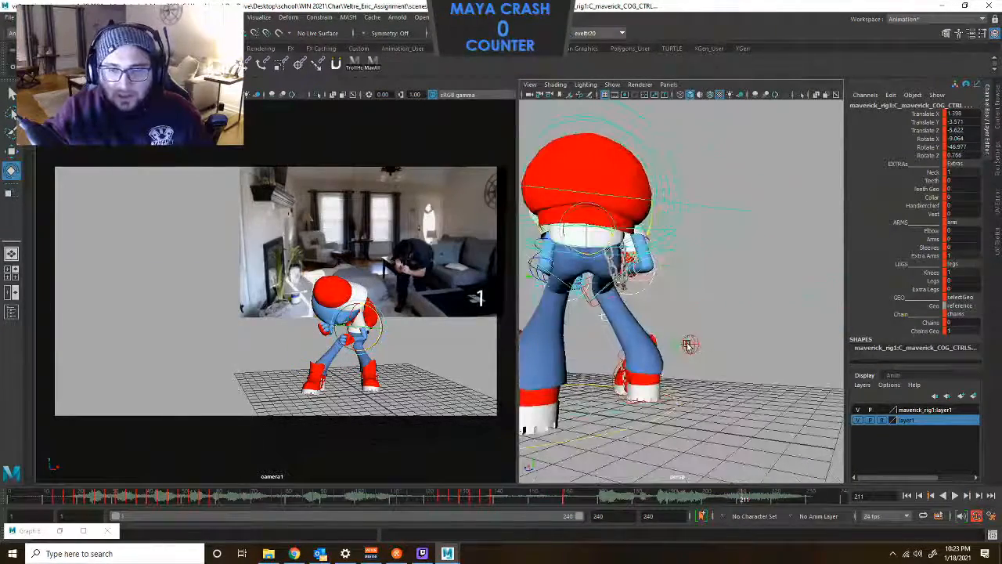
left_click(690, 345)
left_click_drag(772, 335, 695, 311, "alt")
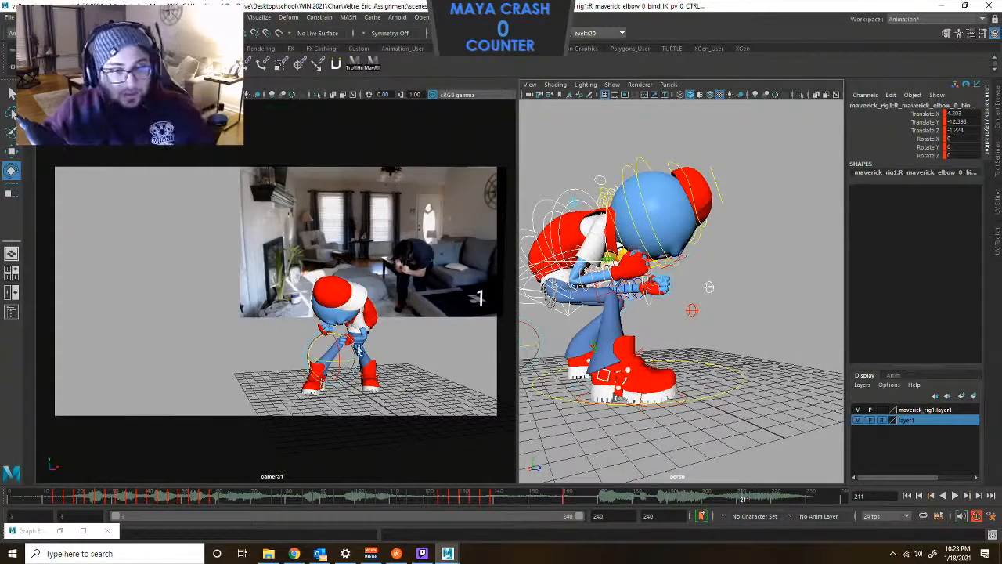
key("w")
left_click_drag(364, 360, 357, 359)
key("s")
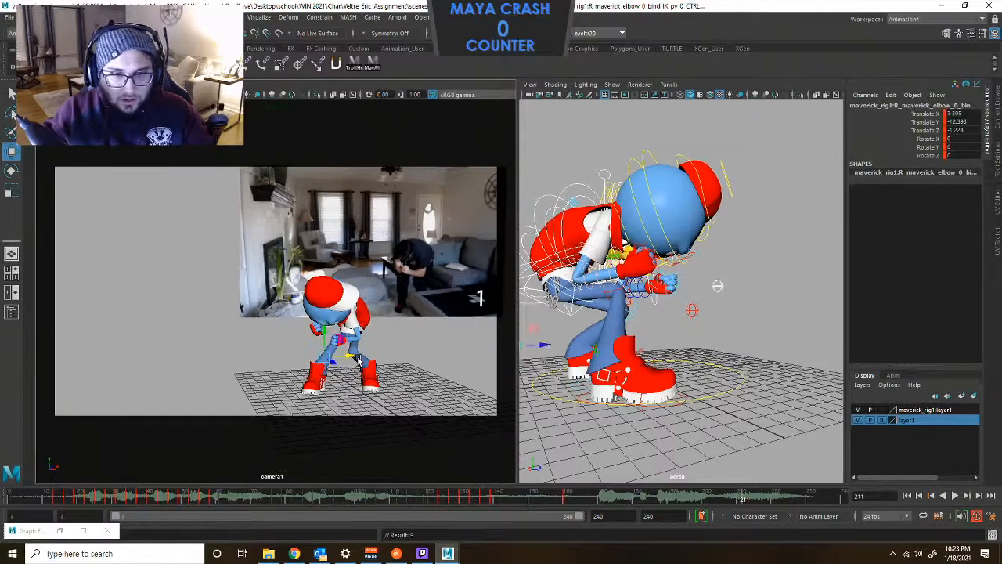
Compare the standing pose at frame 193 with the crouch at frame 211.
key("comma")
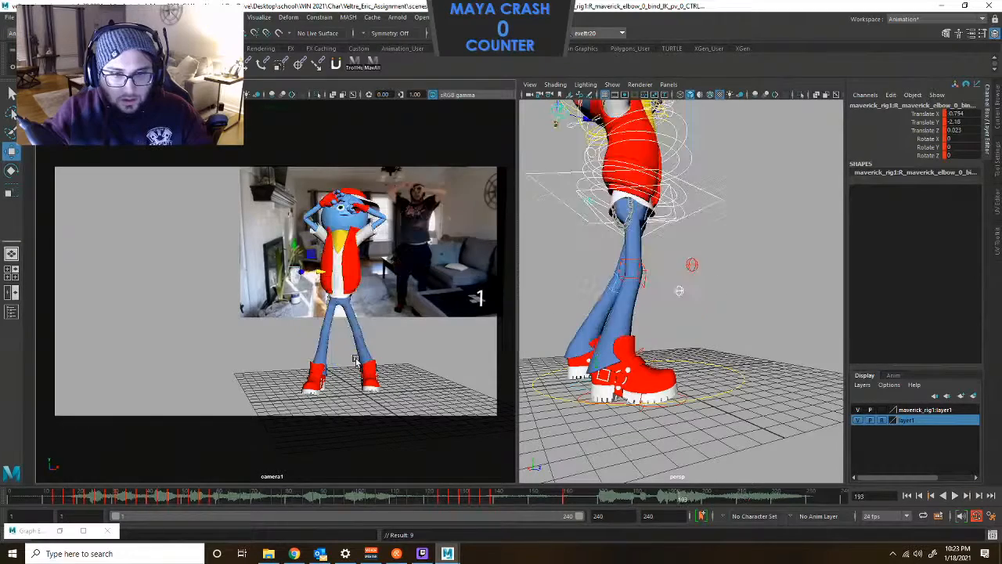
key("period")
key("comma")
key("period")
key("comma")
key("period")
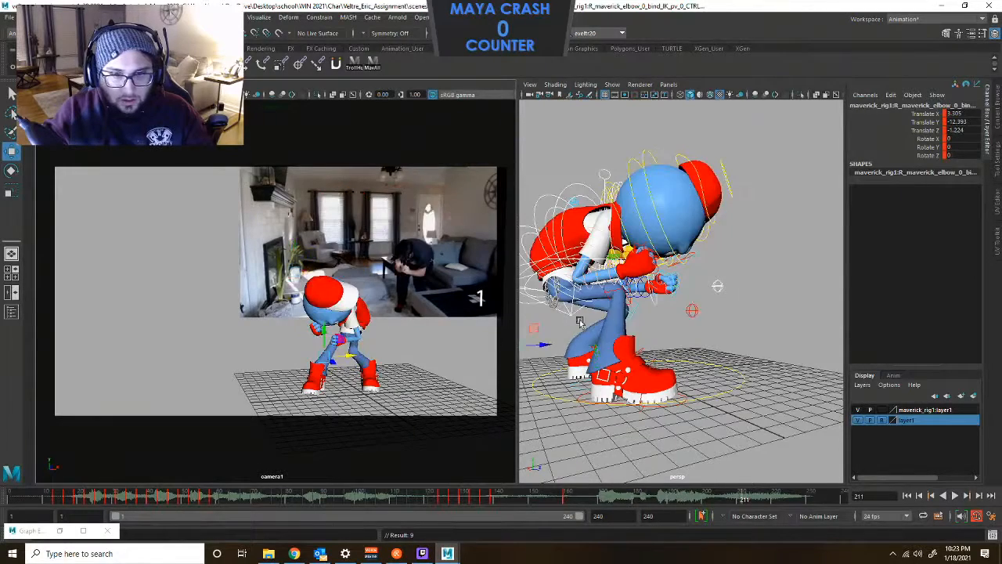
Move the left wrist control up toward the face, to about X -9.70, Y -8.57, Z 0.31.
left_click(688, 307)
left_click_drag(689, 307, 545, 320, "alt")
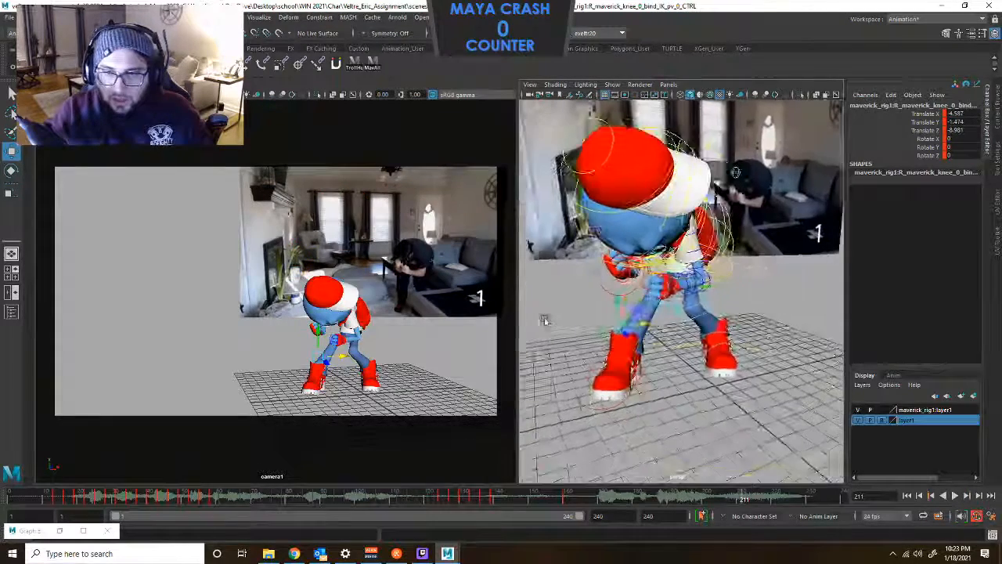
left_click(768, 283)
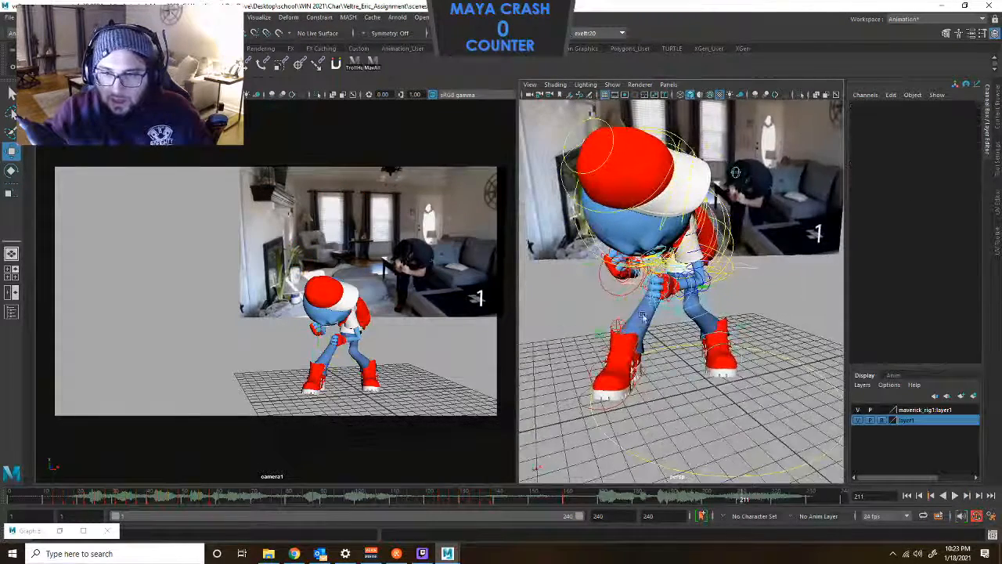
left_click(684, 306)
left_click_drag(687, 285, 672, 251)
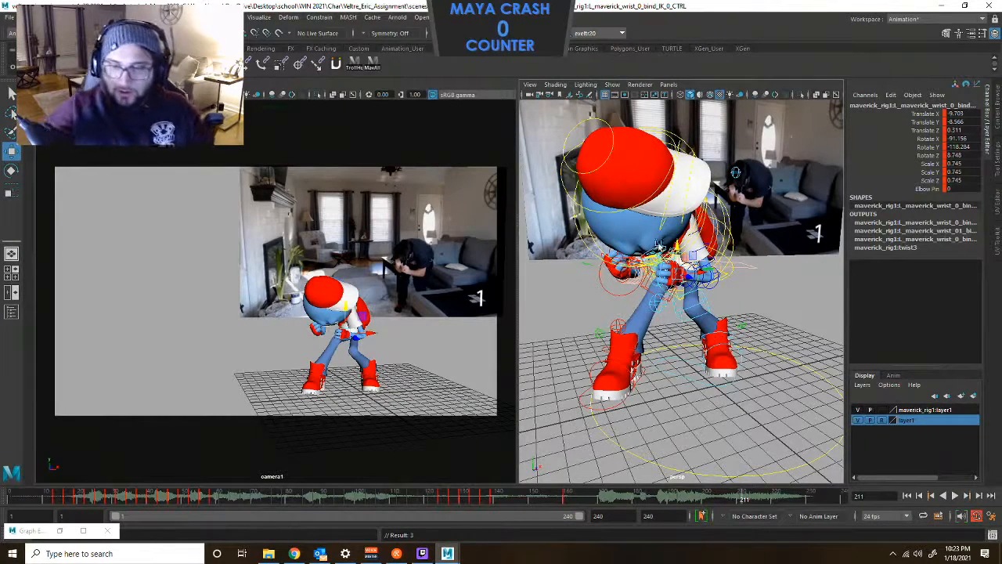
Select all of the character's controls, key the whole pose at frame 211 and check it against the previous key.
scroll(616, 263, "down", 5)
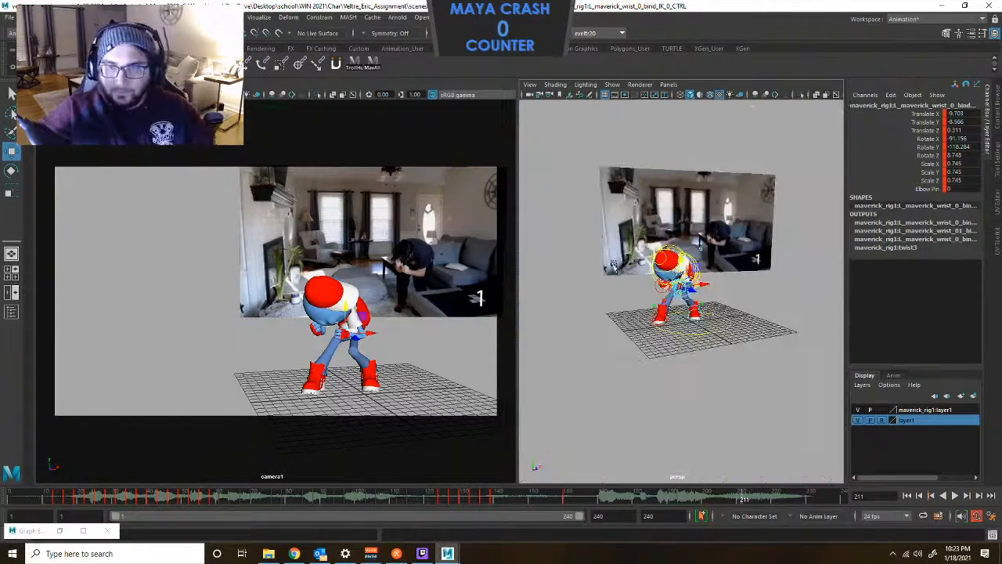
left_click_drag(614, 264, 729, 259, "alt")
left_click_drag(711, 217, 616, 380)
key("s")
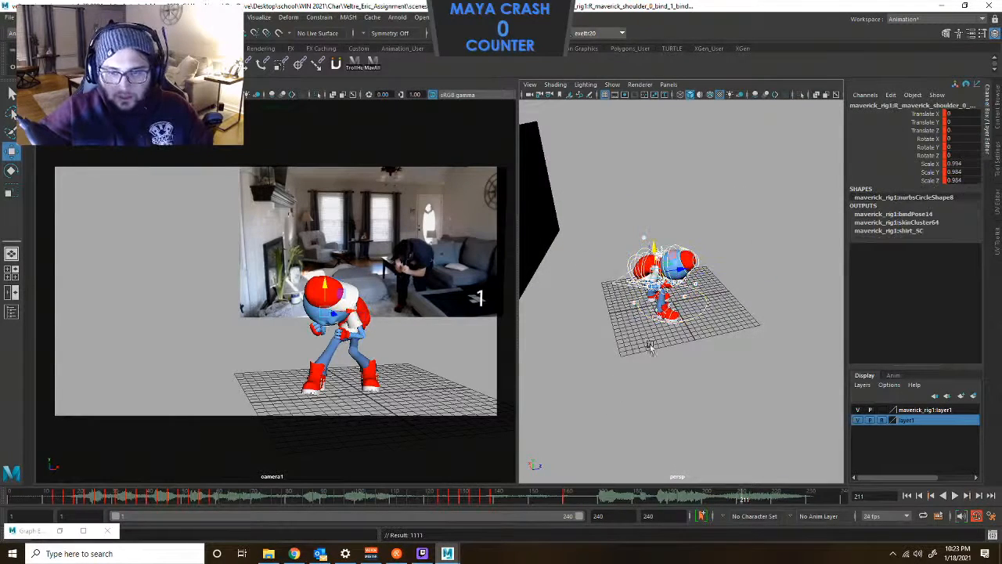
key("comma")
key("period")
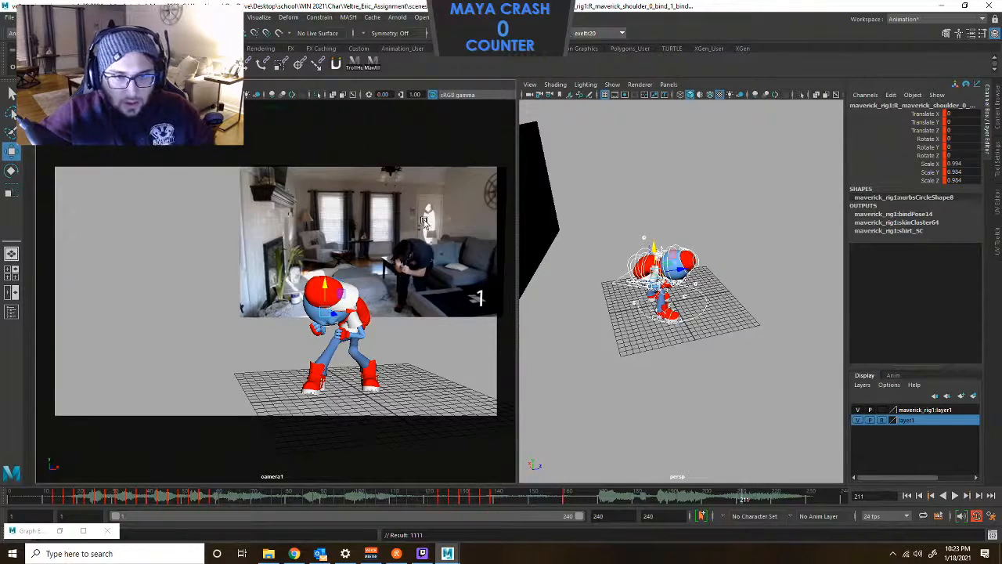
Rotate the spine_02 control to pitch the torso further forward, and raise the COG control to -3.229 in Translate Y.
left_click_drag(689, 270, 611, 272, "alt")
right_click_drag(611, 272, 705, 281, "alt")
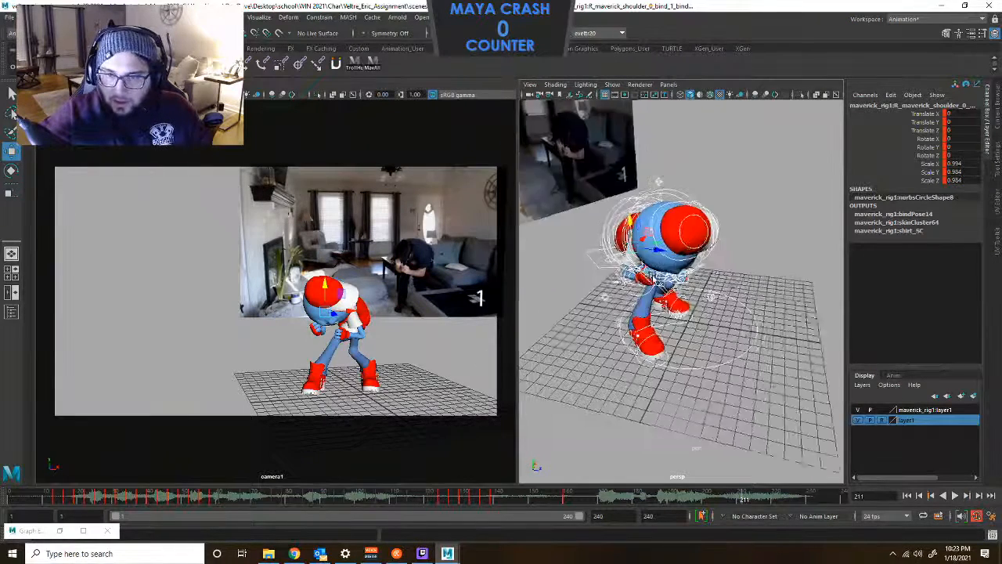
left_click_drag(704, 281, 658, 270, "alt")
right_click_drag(611, 266, 665, 270, "alt")
left_click_drag(665, 266, 617, 259, "alt")
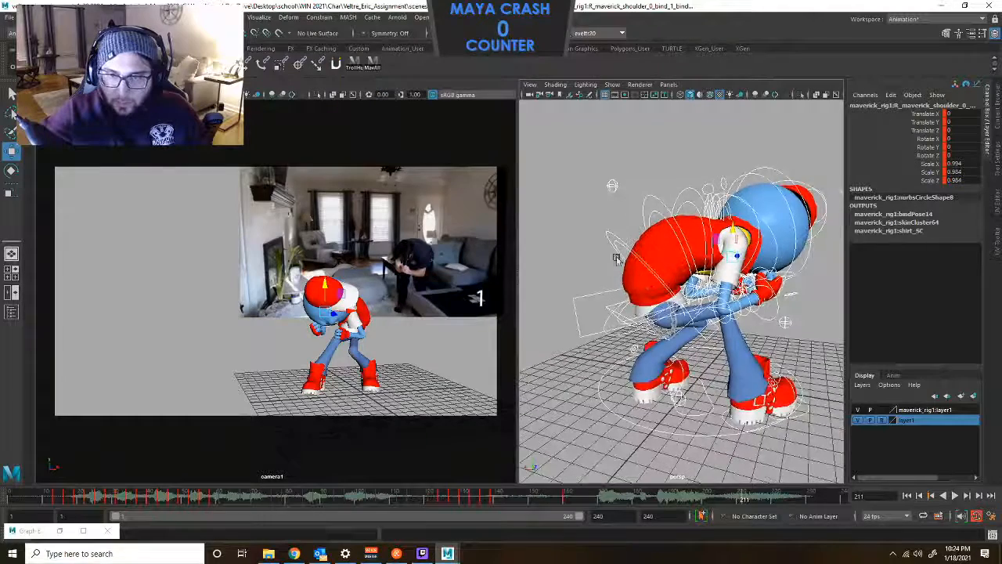
left_click(630, 270)
key("e")
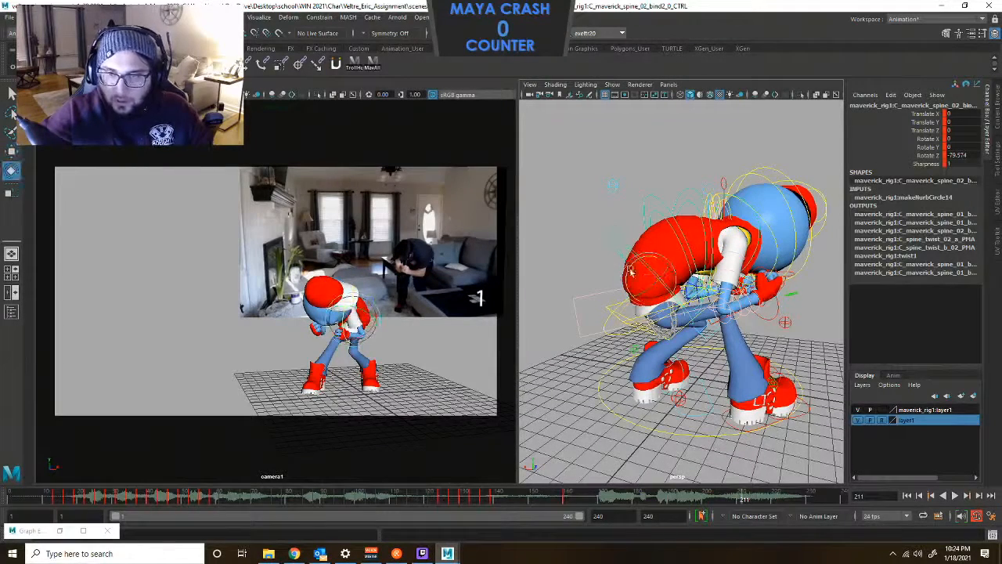
left_click_drag(631, 266, 672, 264)
key("w")
key("ctrl+z")
left_click(585, 340)
left_click(587, 335)
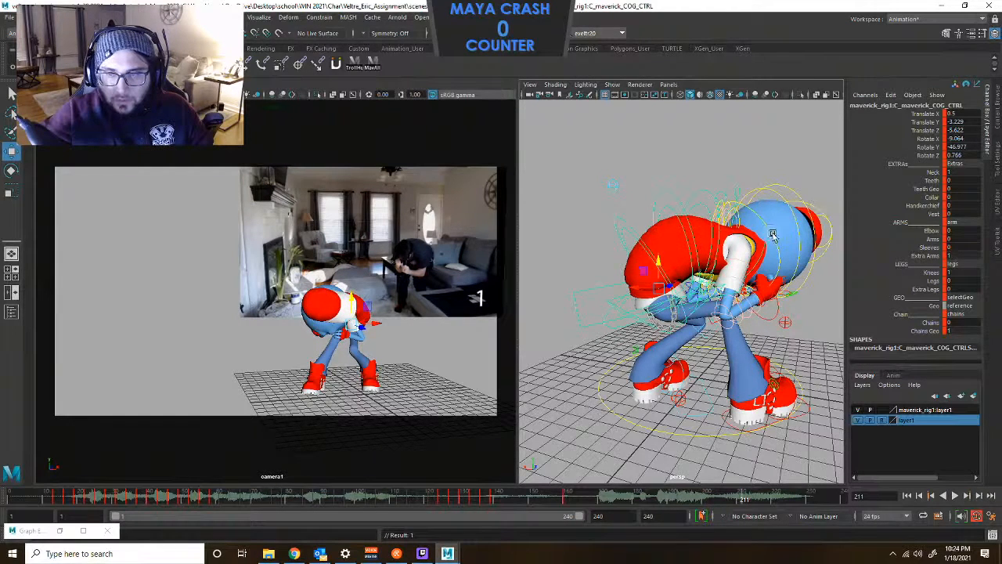
Rotate the head control to about 13.31 in X, -1.07 in Y and 31.69 in Z to adjust the lowered head.
left_click(752, 217)
key("e")
left_click_drag(733, 222, 717, 232)
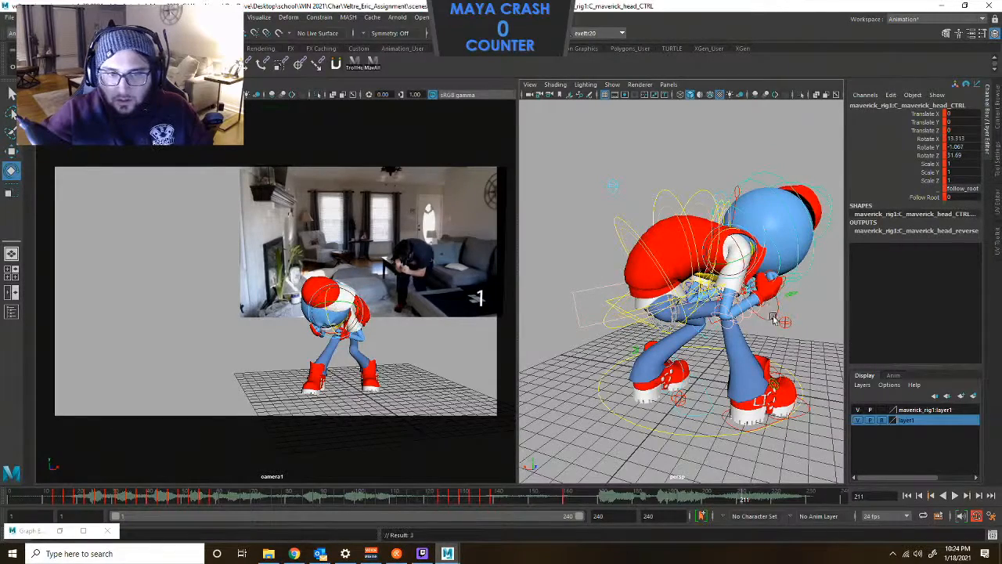
left_click_drag(751, 274, 717, 328, "alt")
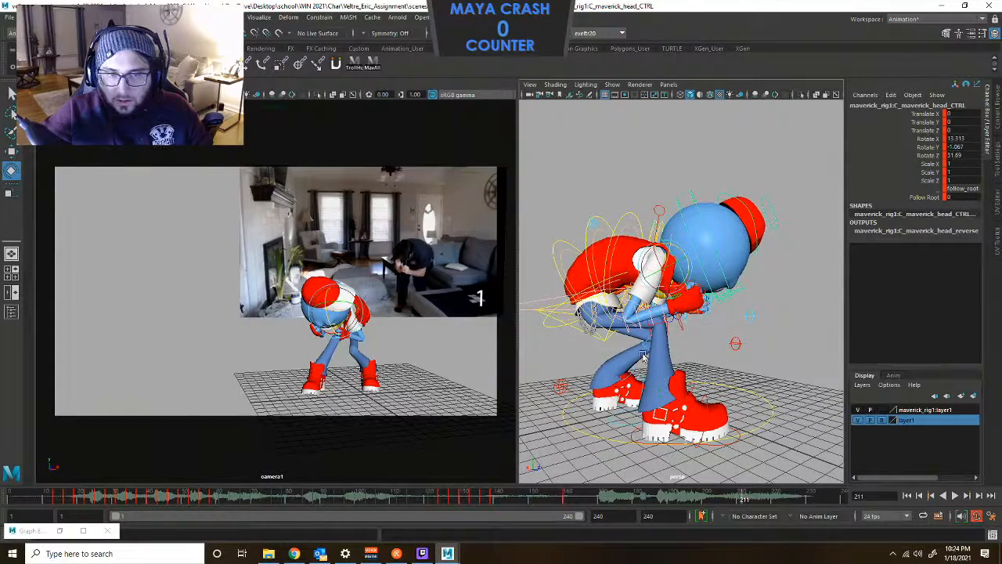
Move the right wrist control inward beneath the face, to about -1.57 in Translate Z, and key it.
left_click(753, 311)
left_click_drag(753, 312, 659, 333, "alt")
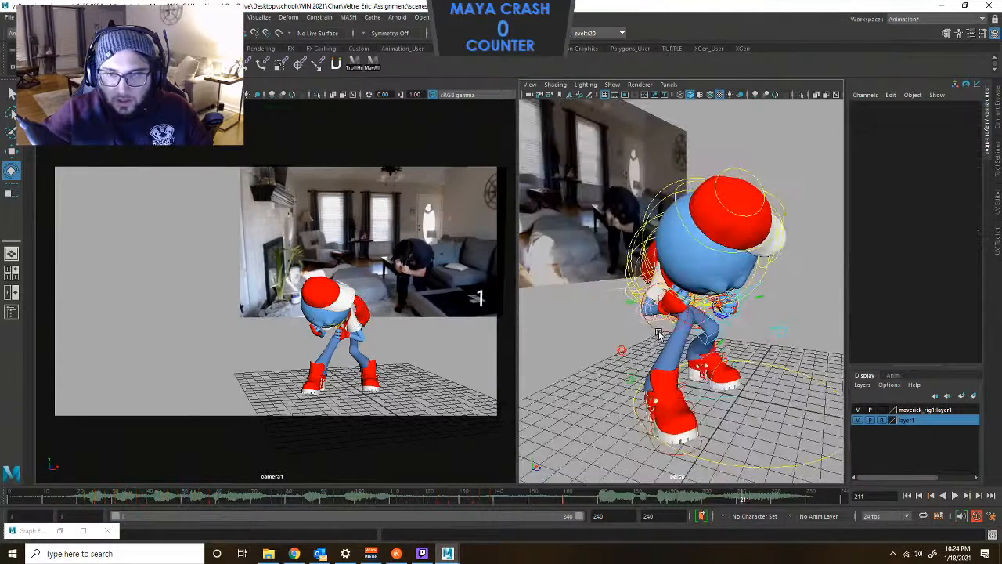
left_click(675, 331)
key("w")
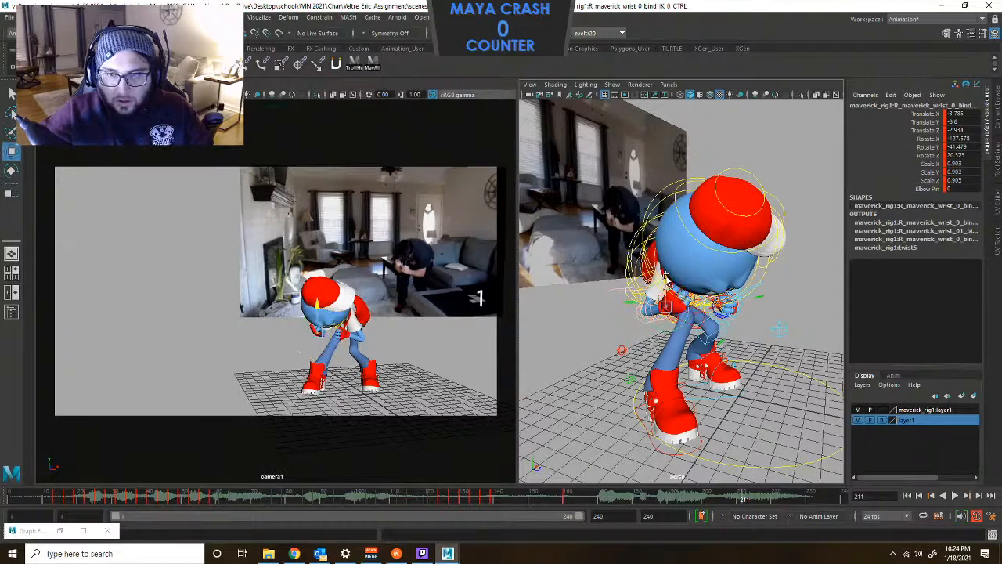
left_click_drag(664, 279, 710, 303)
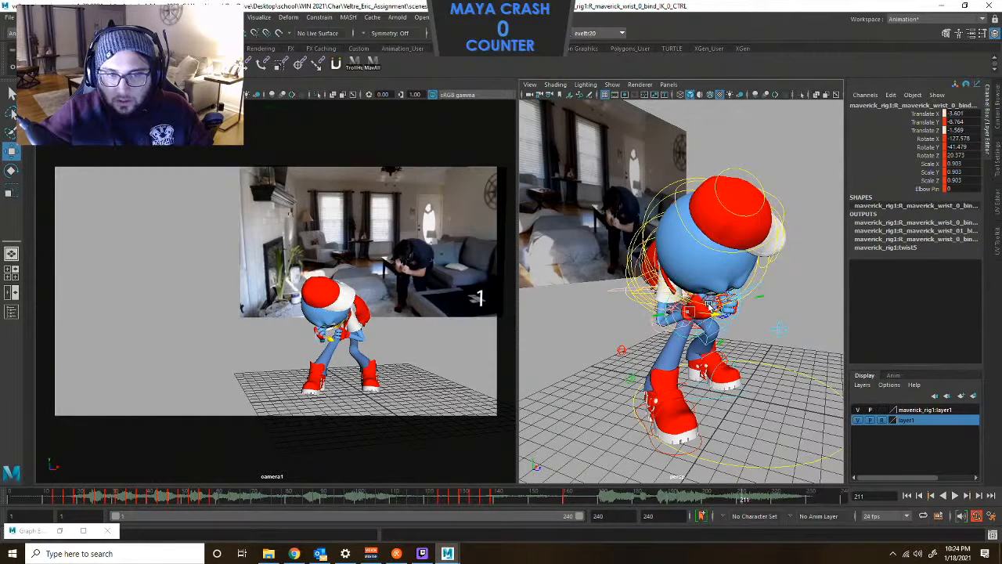
key("s")
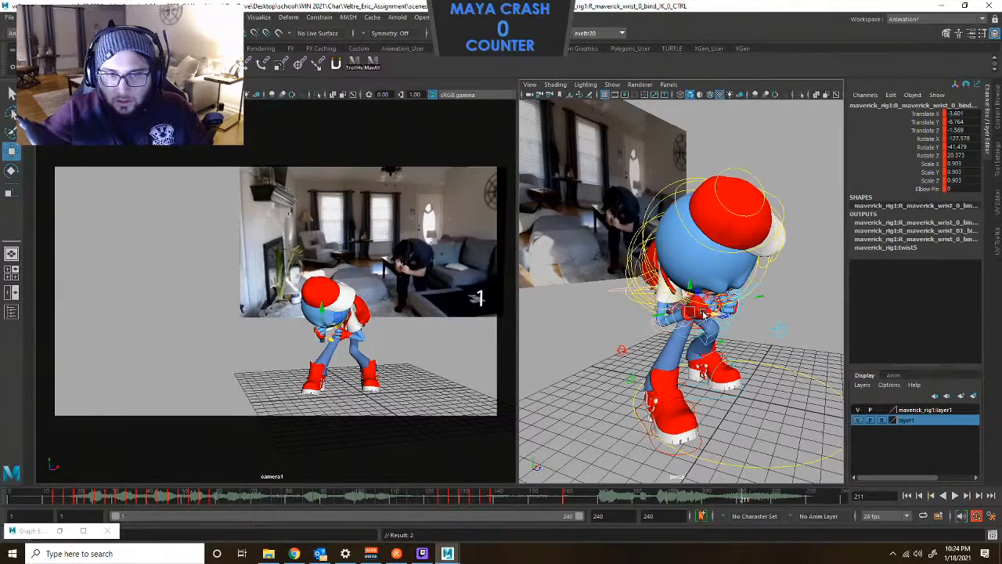
Rotate the left wrist control to about 30.13 in Rotate Z and shift it to about -10.35 in Translate X.
left_click(762, 315)
left_click_drag(721, 313, 665, 309, "alt")
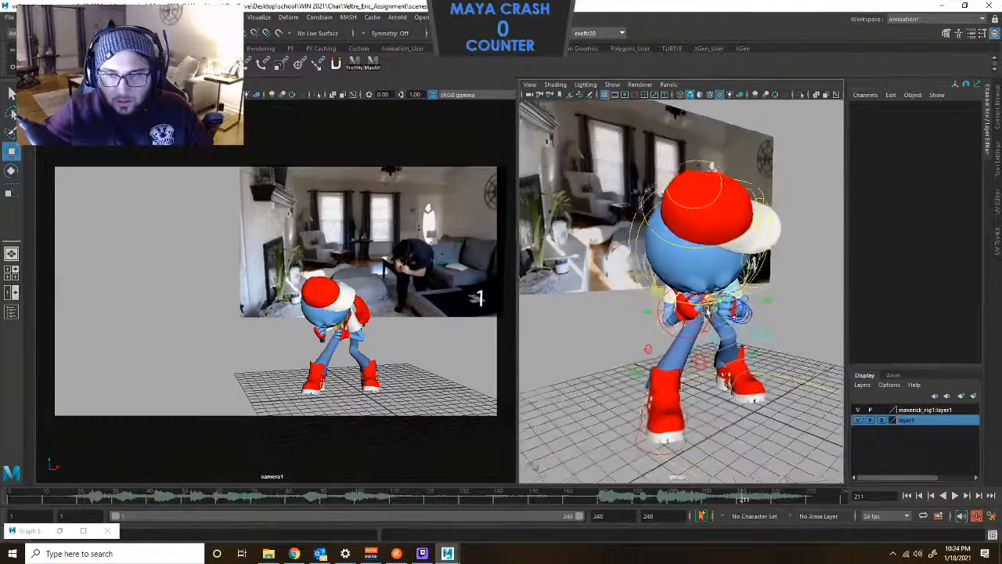
right_click_drag(665, 310, 729, 332, "alt")
mouse_move(730, 332)
left_mouse_down("alt")
mouse_move(624, 223)
mouse_move(720, 328)
left_mouse_up("alt")
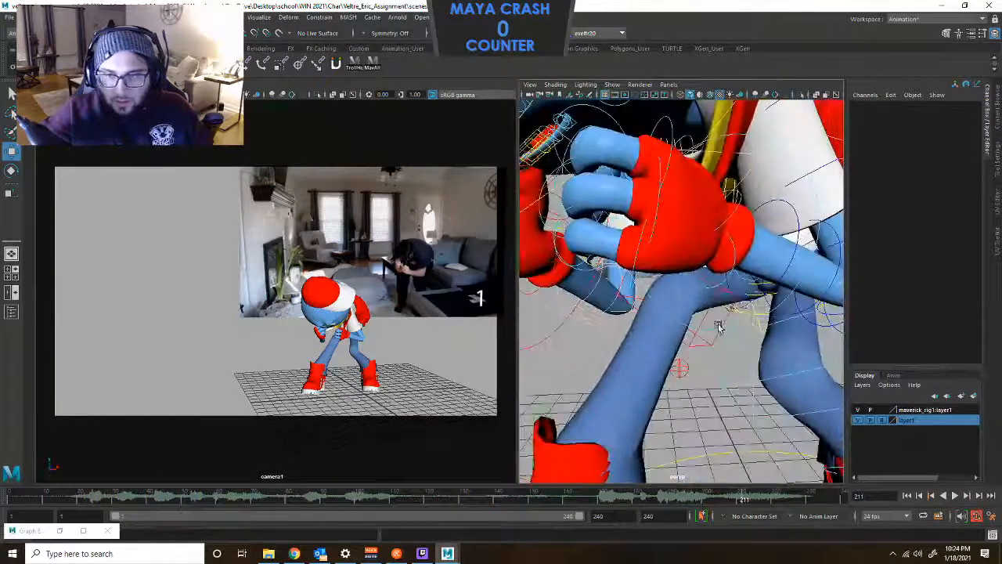
left_click(726, 332)
key("e")
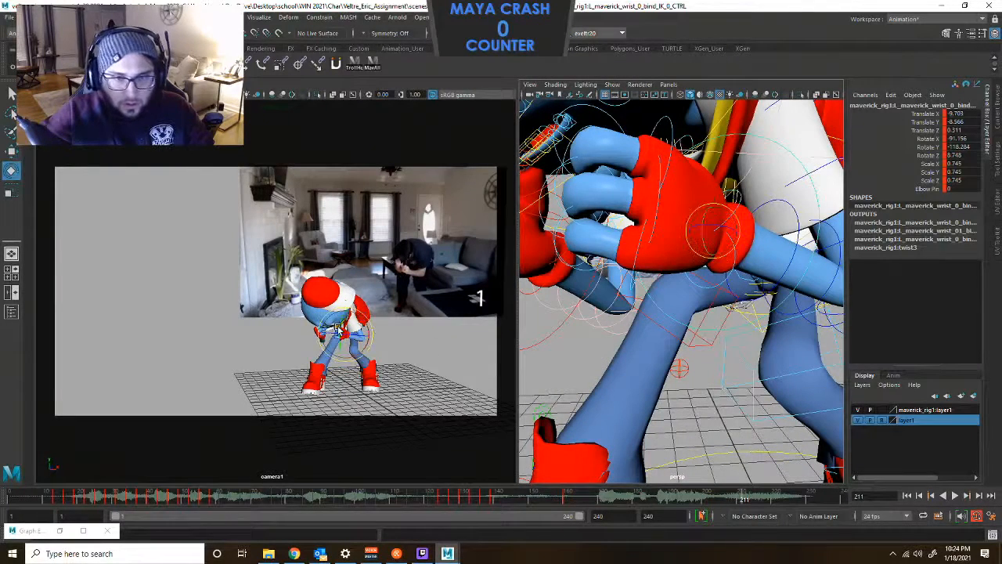
left_click_drag(340, 323, 369, 335)
key("w")
right_click_drag(835, 270, 616, 325, "alt")
left_click_drag(616, 325, 558, 336, "alt")
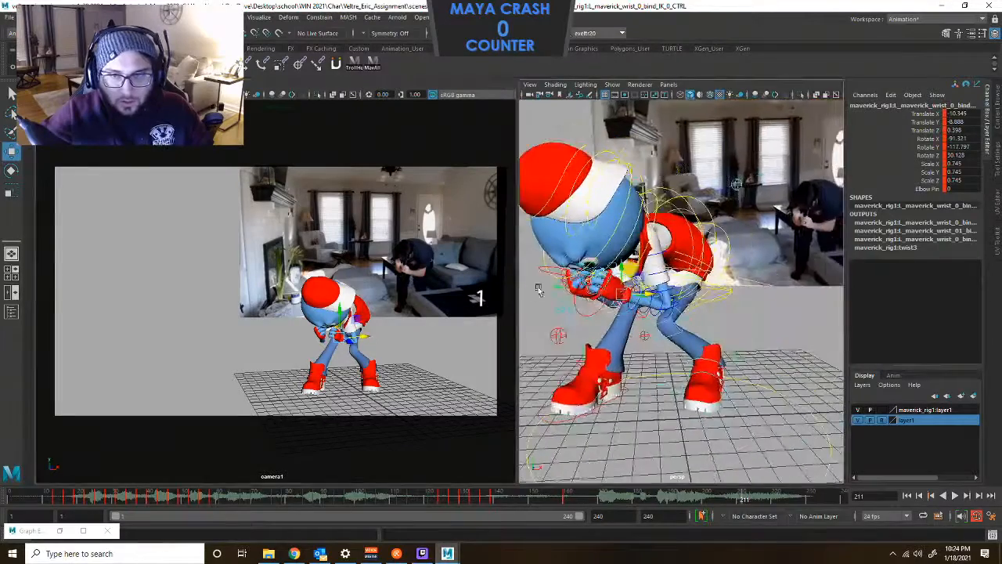
Rotate the left clavicle control to about -12.45 in X, -18.09 in Y and -44.27 in Z to lower the shoulder.
right_click_drag(541, 290, 569, 282, "alt")
middle_click_drag(613, 263, 620, 280, "alt")
left_click_drag(621, 281, 757, 248, "alt")
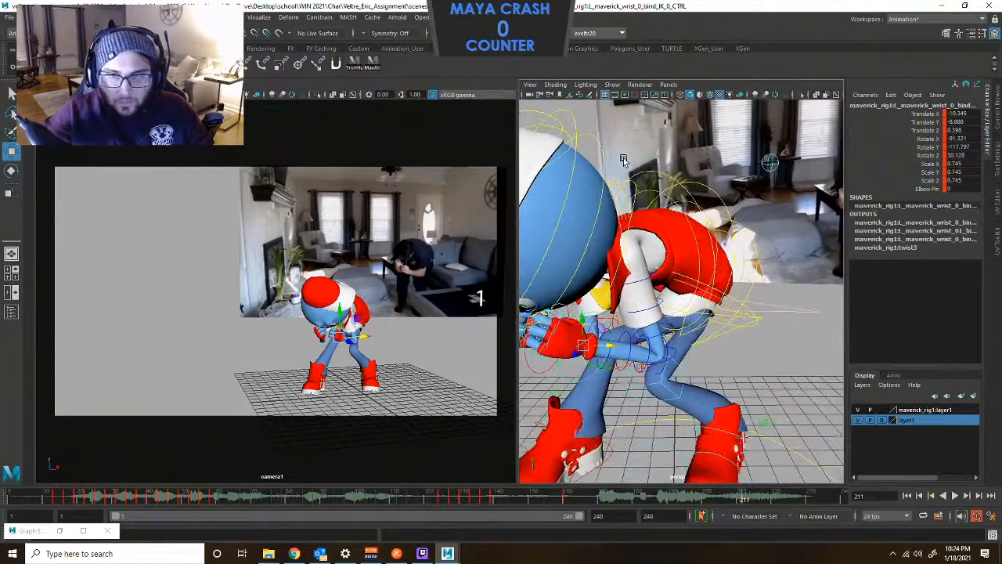
left_click(626, 165)
key("e")
mouse_move(635, 227)
left_mouse_down()
mouse_move(647, 256)
mouse_move(630, 244)
mouse_move(639, 245)
left_mouse_up()
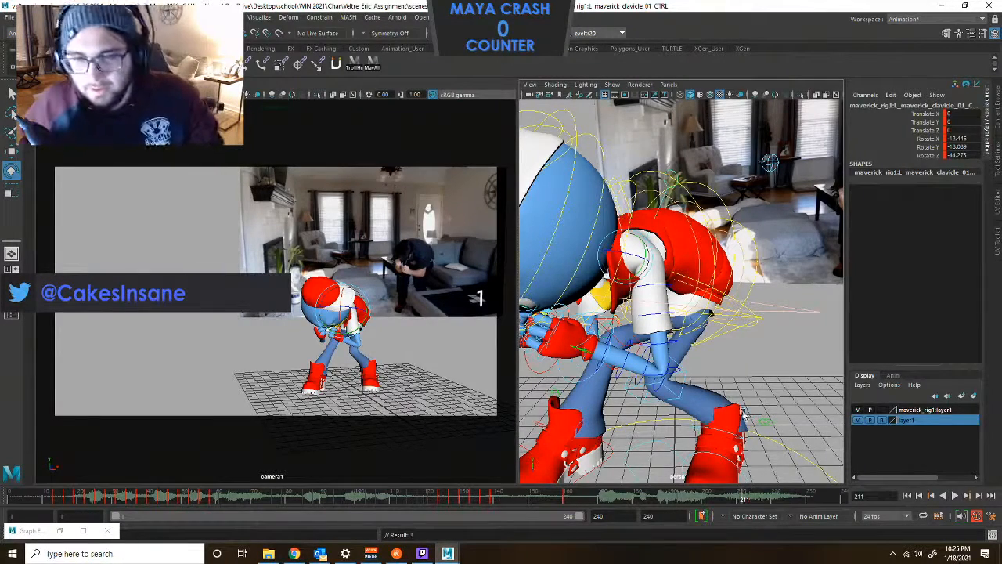
Select all of the character's controls and key the whole pose at frame 211.
scroll(743, 413, "down", 5)
left_click_drag(743, 413, 764, 368, "alt")
scroll(810, 347, "down", 5)
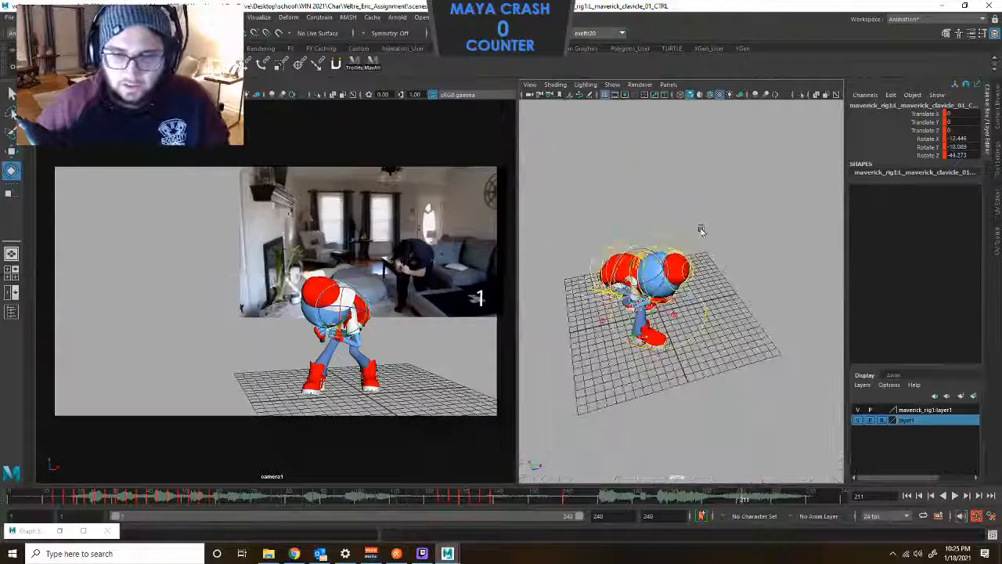
left_click_drag(700, 230, 546, 425)
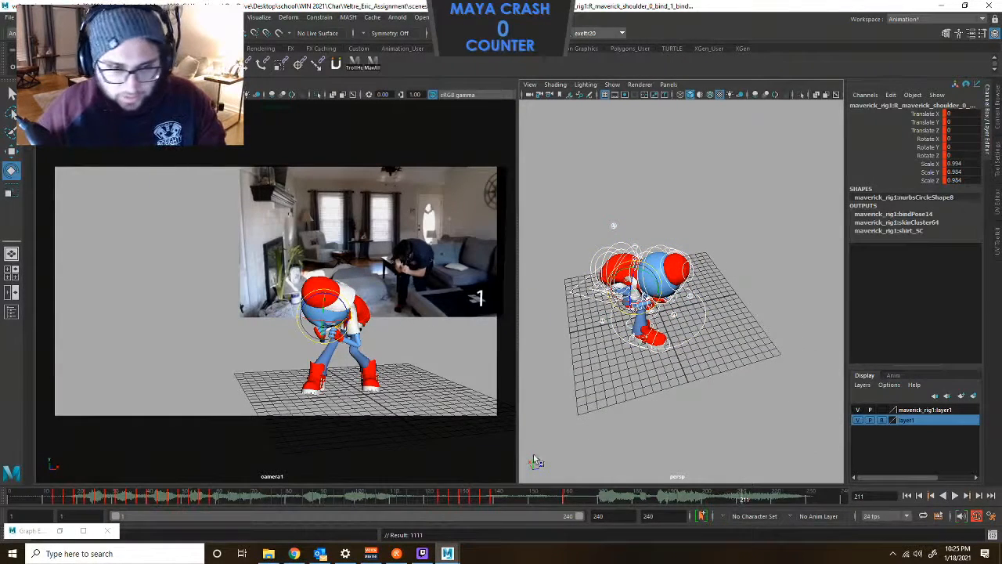
Scrub and play the animation between frames 140 and 234 to time the next pose against the video reference.
left_click(753, 501)
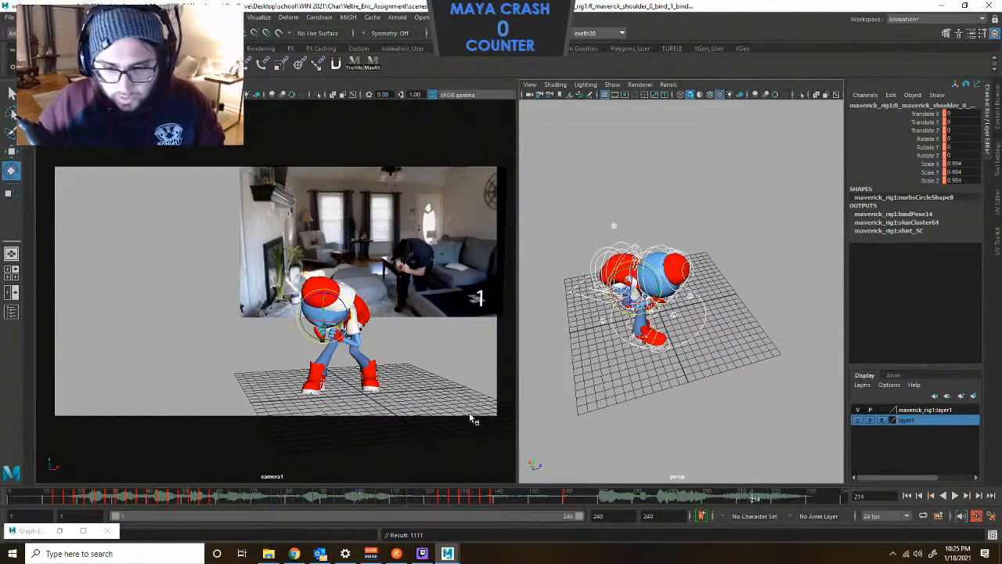
left_click(432, 390)
key("ctrl+z")
mouse_move(744, 501)
left_mouse_down()
mouse_move(862, 504)
mouse_move(803, 498)
mouse_move(825, 499)
left_mouse_up()
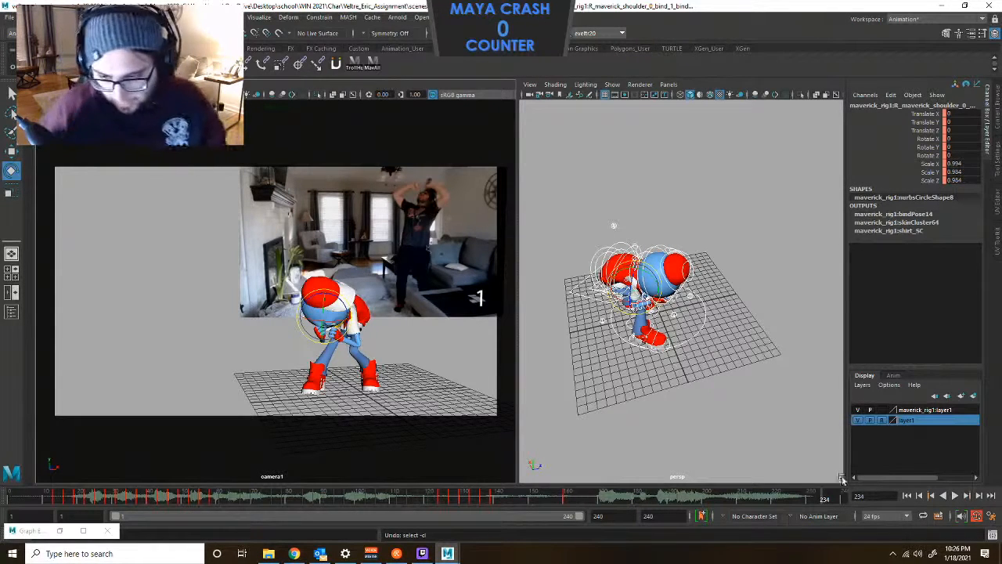
left_click(491, 496)
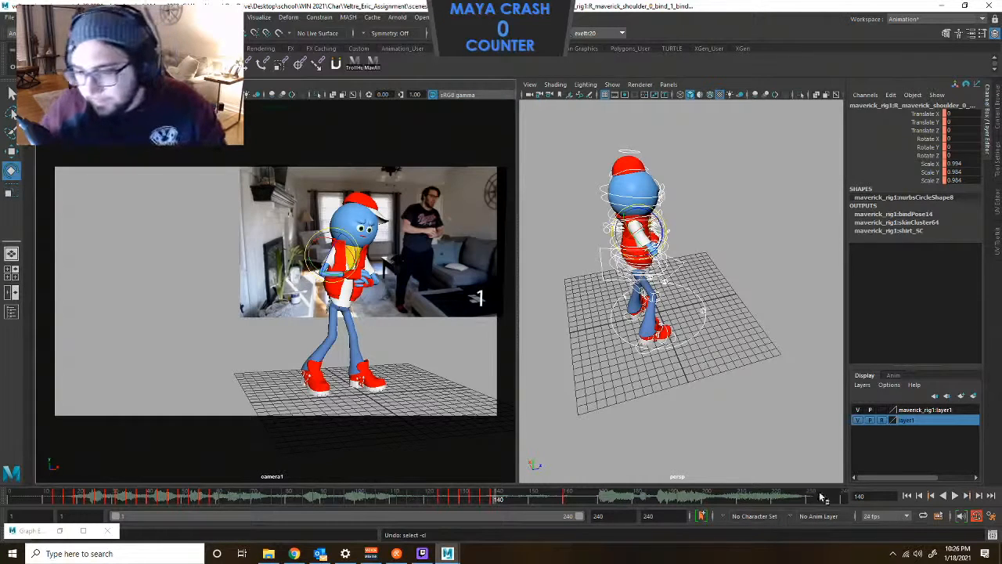
key("alt+v")
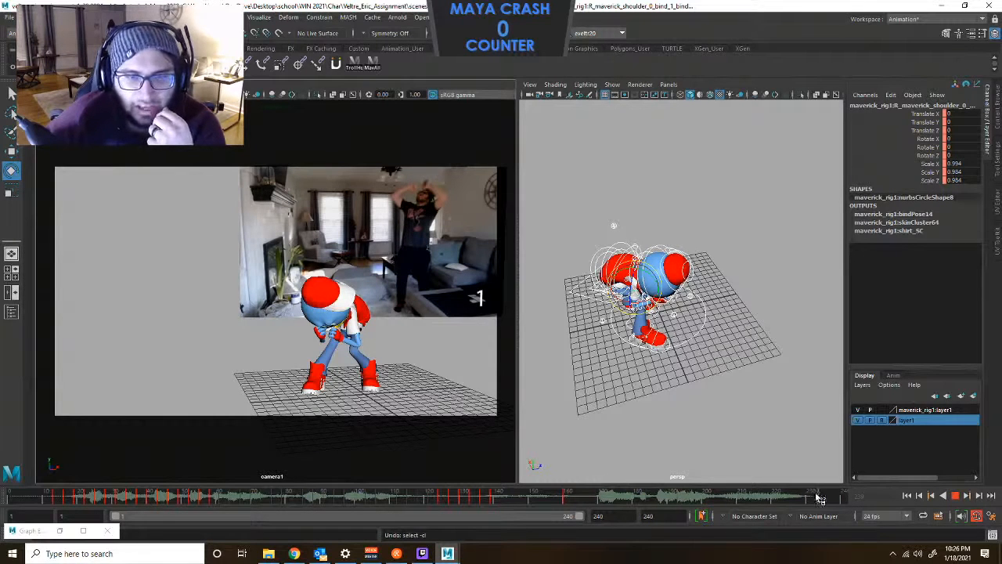
left_click(745, 499)
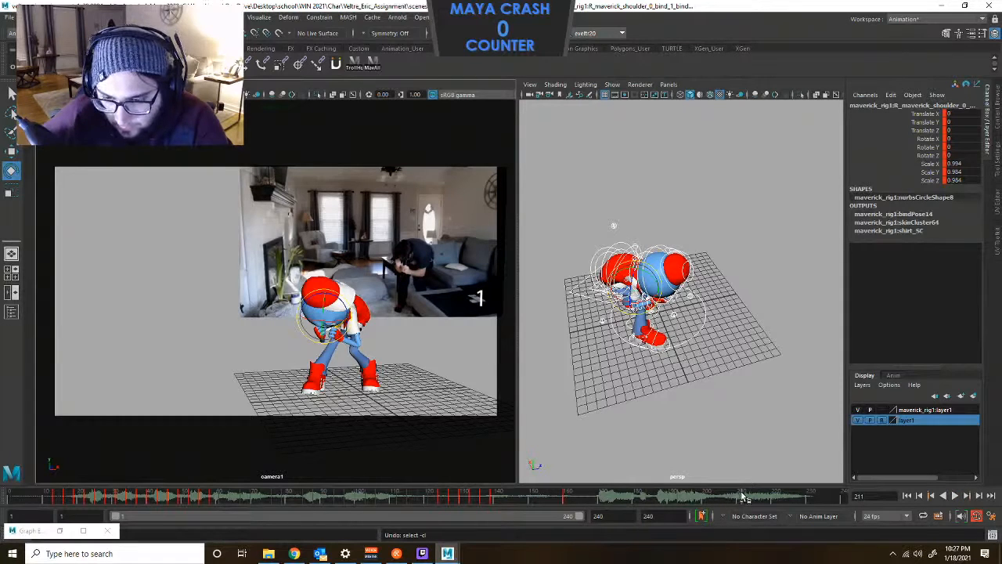
key("alt+v")
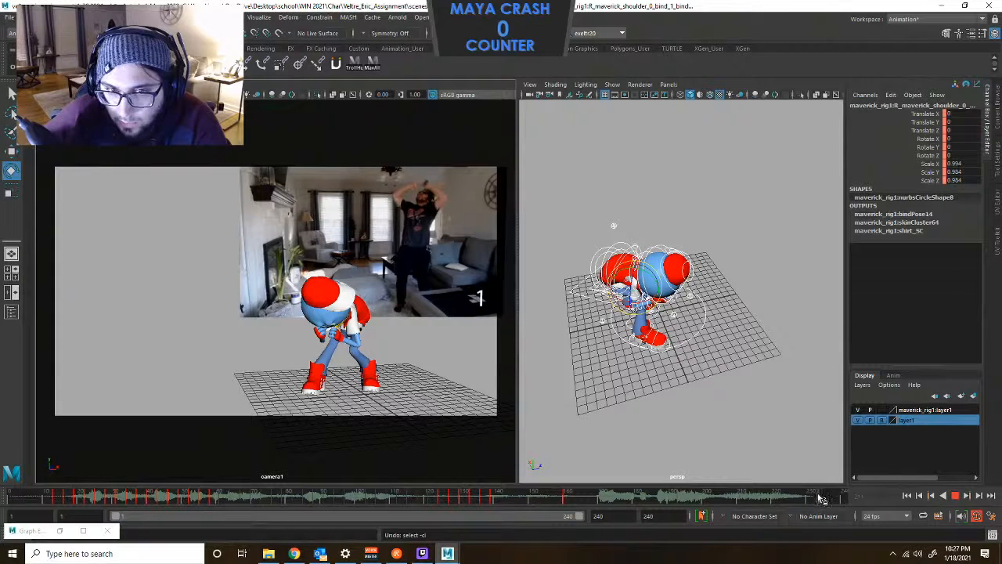
Key the whole pose at frames 233 and 234, replaying the video reference between the two keys.
left_click(820, 498)
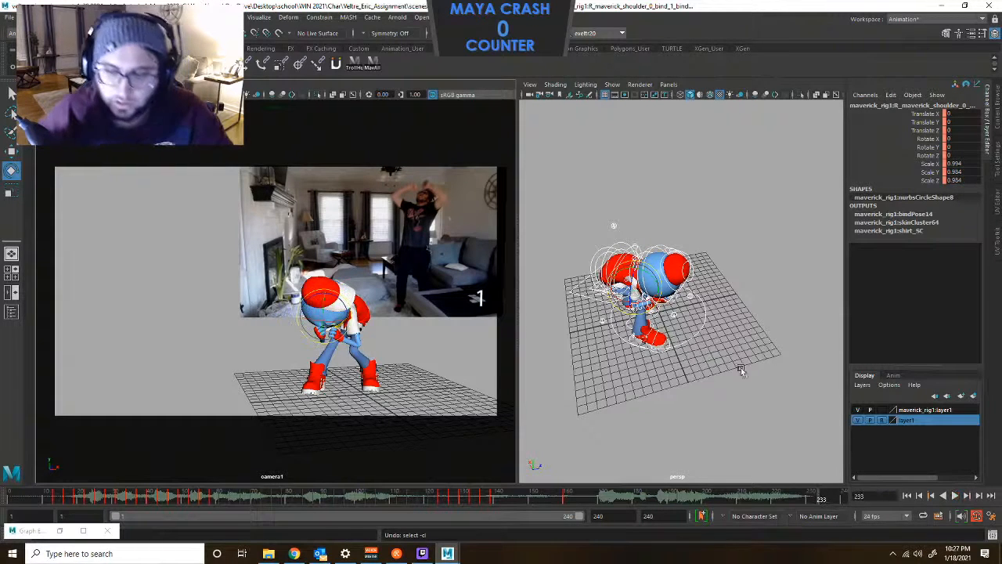
key("s")
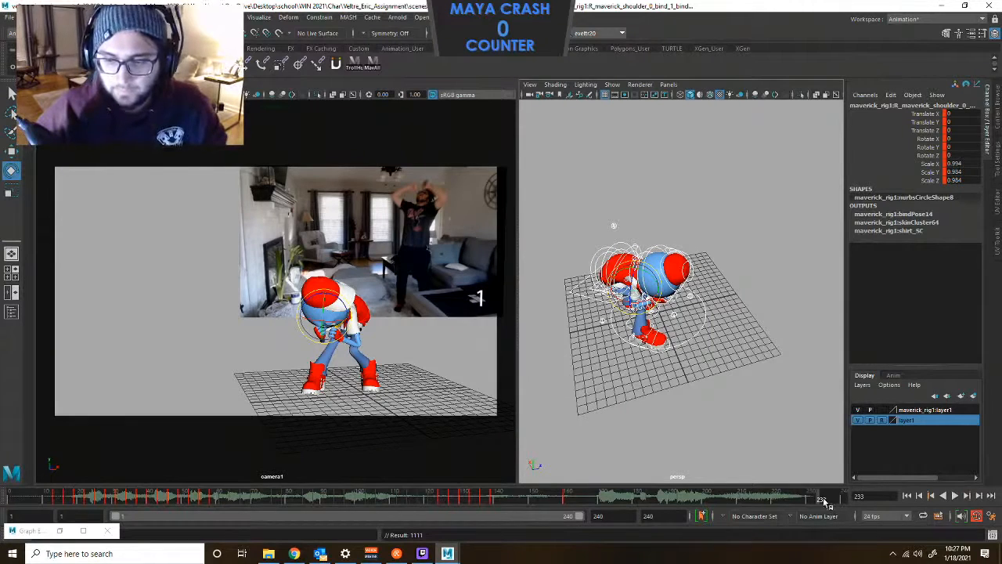
key("alt+v")
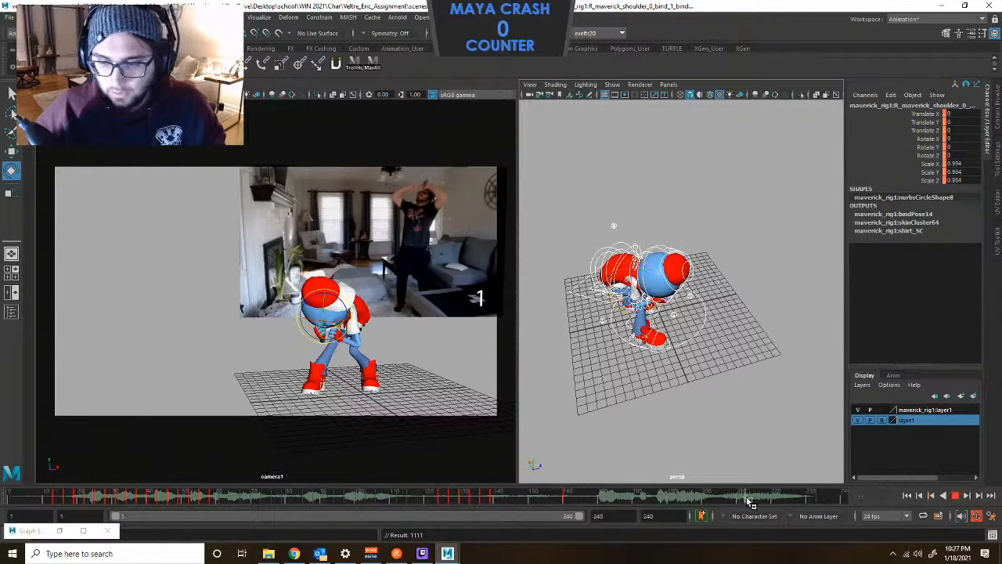
left_click(814, 501)
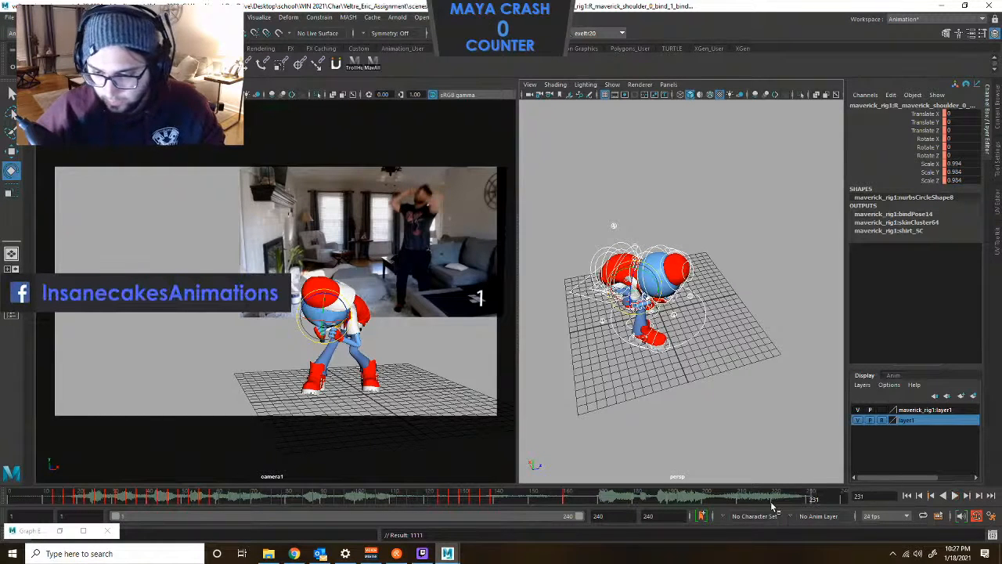
key("alt+v")
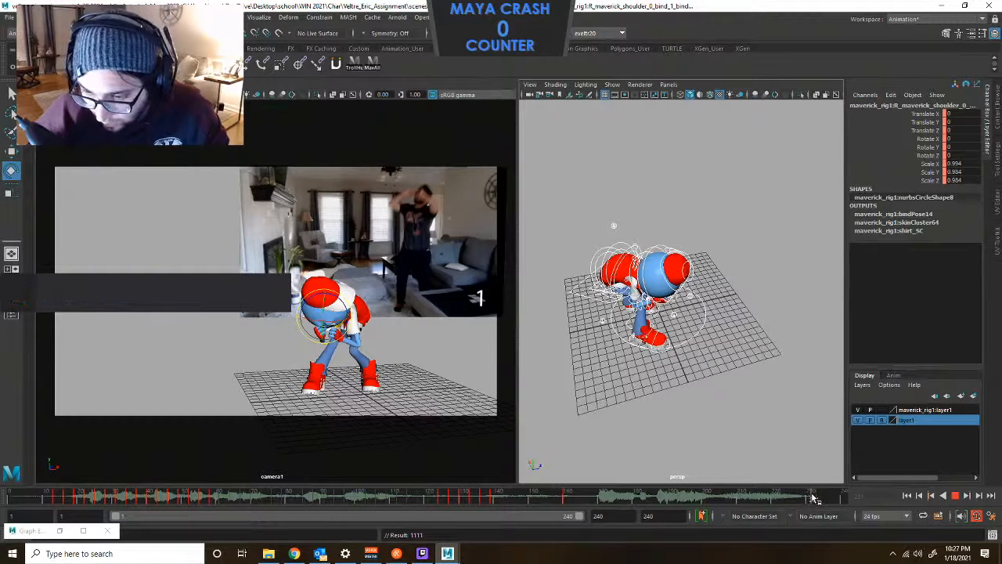
left_click_drag(817, 495, 823, 497)
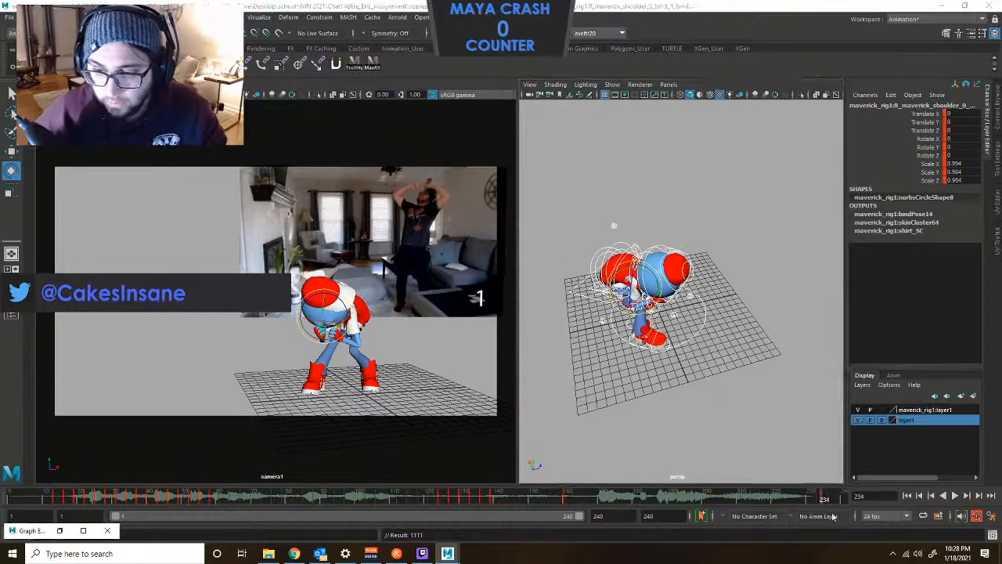
Delete the extra keys at frame 233 in the Graph Editor, keeping those at frame 234, and minimize the editor.
left_click(59, 530)
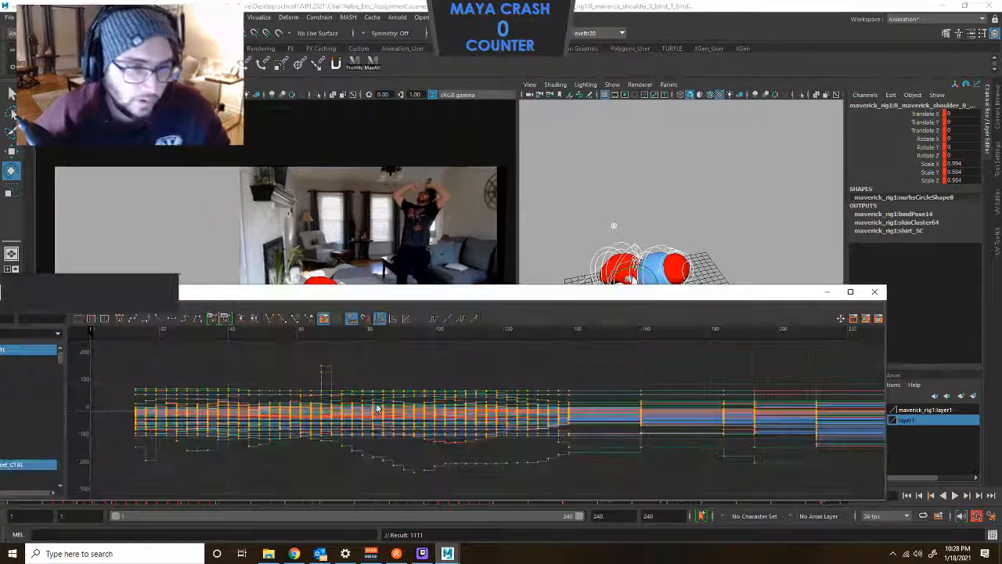
scroll(742, 403, "down", 2)
middle_click_drag(733, 356, 693, 345, "alt")
scroll(721, 380, "up", 2)
scroll(716, 381, "down", 1)
middle_click_drag(700, 388, 635, 398, "alt")
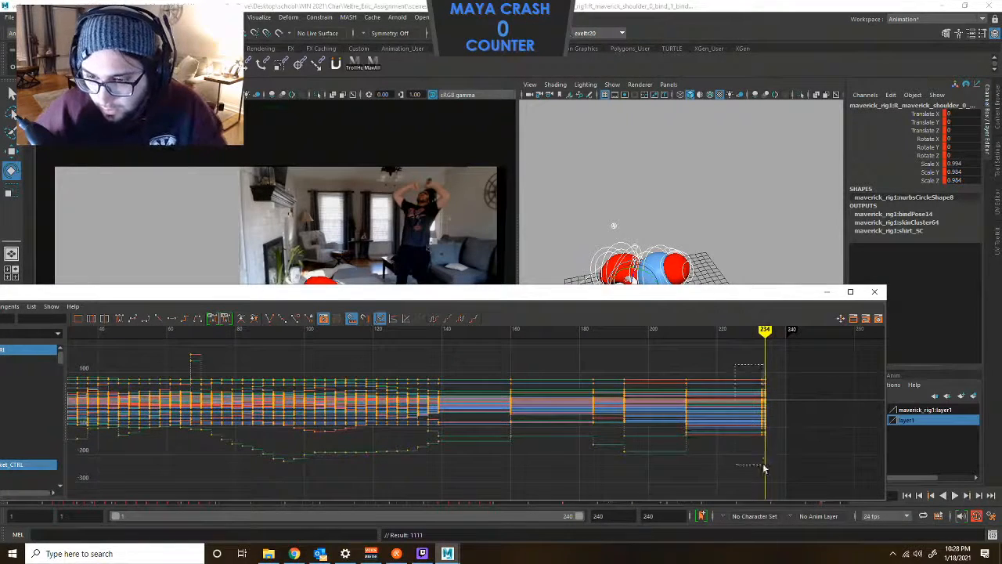
key("ctrl+z")
scroll(775, 398, "up", 2)
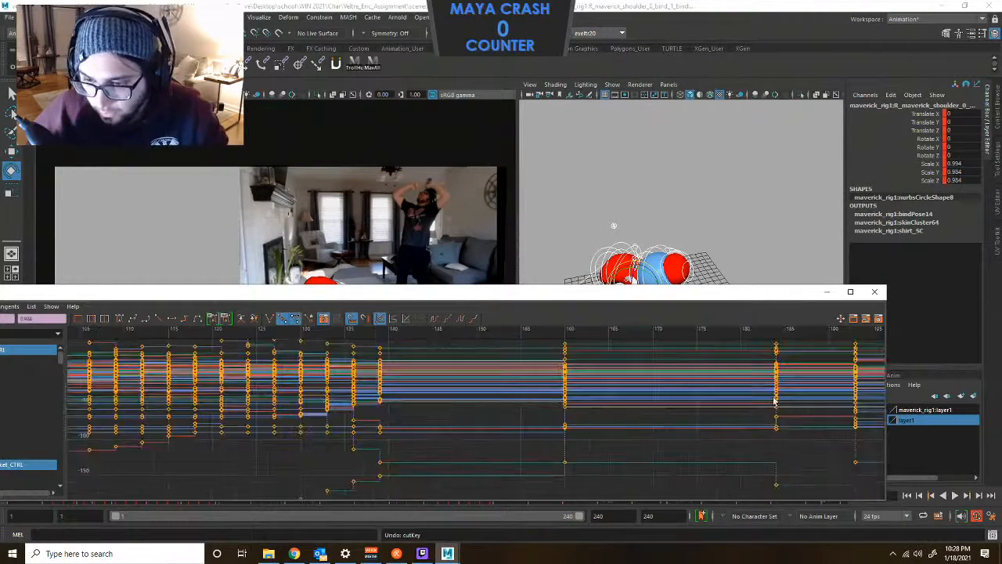
scroll(783, 397, "down", 1)
middle_click_drag(747, 396, 540, 405, "alt")
right_click_drag(540, 404, 616, 412, "alt")
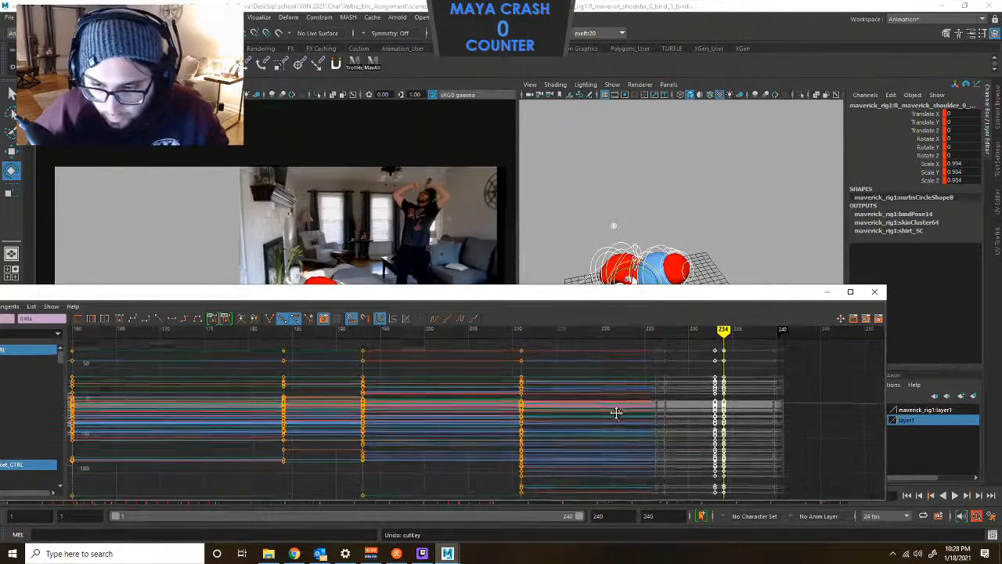
middle_click_drag(600, 392, 570, 388, "alt")
scroll(571, 388, "down", 2)
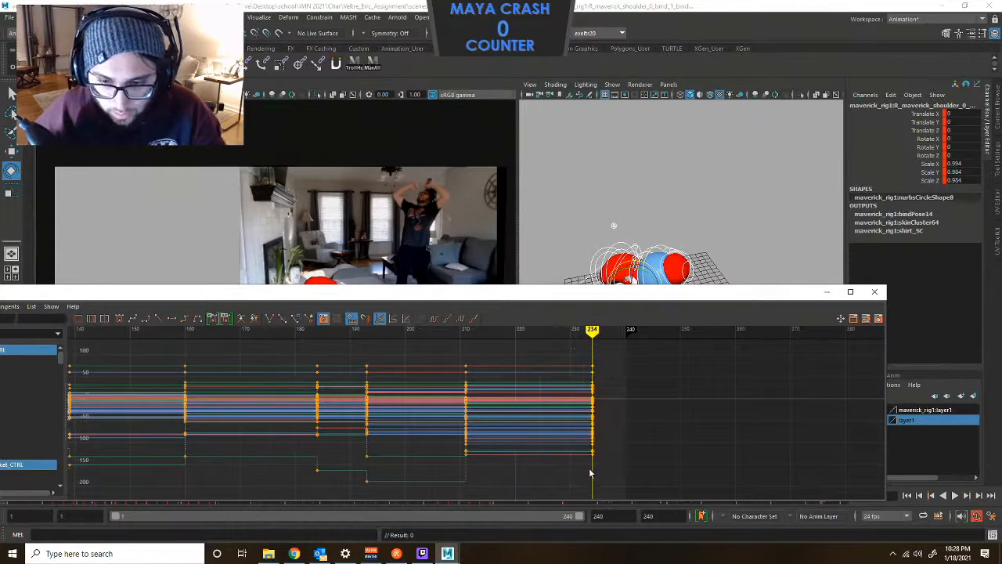
left_click(827, 291)
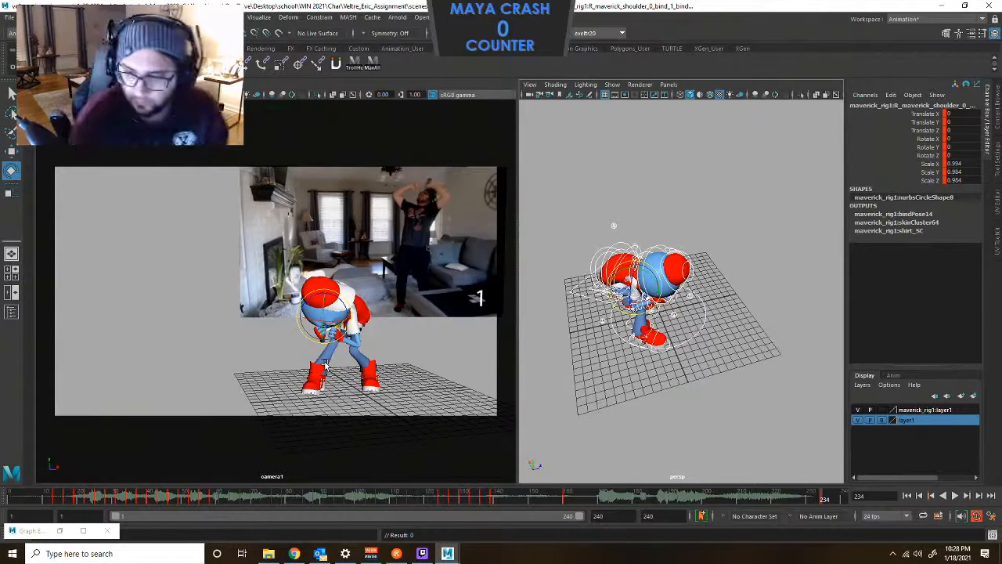
Examine the character's crouch at frame 234 from the front, side and back against the video reference.
left_click(691, 207)
scroll(743, 245, "up", 3)
left_click_drag(708, 279, 538, 255, "alt")
left_click_drag(622, 311, 649, 314, "alt")
left_click(668, 316)
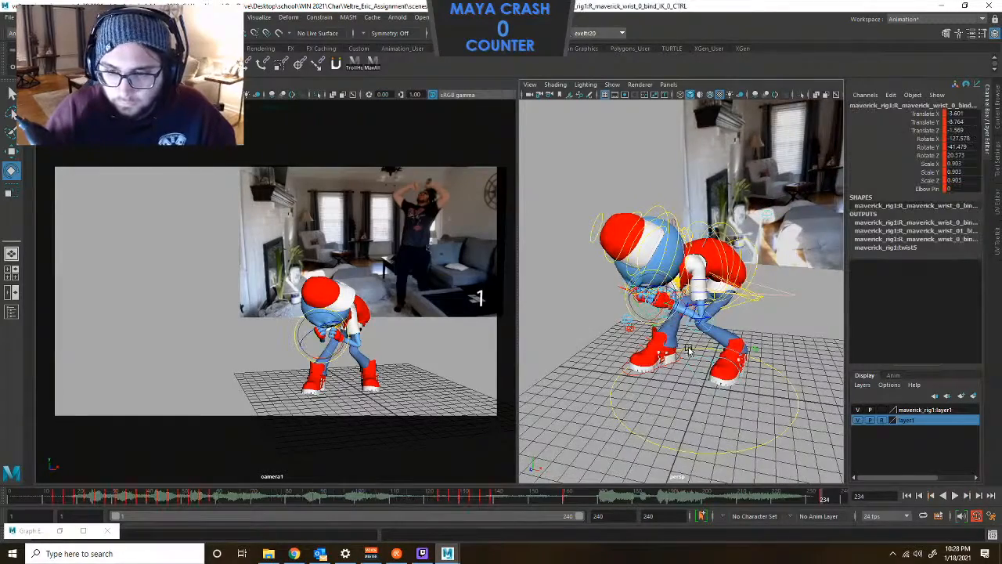
scroll(693, 354, "up", 3)
scroll(722, 358, "down", 3)
left_click_drag(722, 359, 759, 350, "alt")
scroll(757, 350, "up", 3)
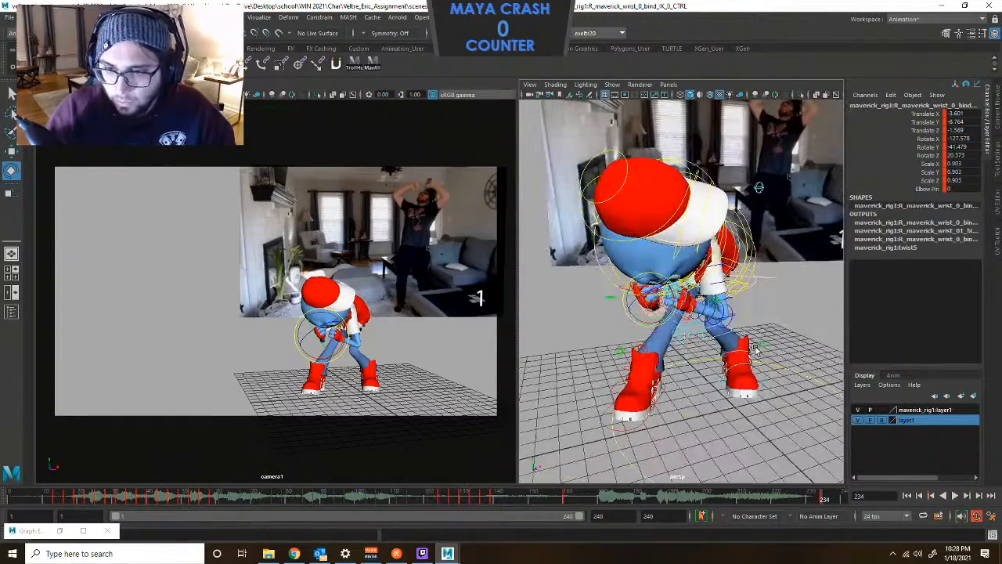
scroll(776, 369, "down", 3)
left_click_drag(725, 290, 637, 298, "alt")
left_click(742, 296)
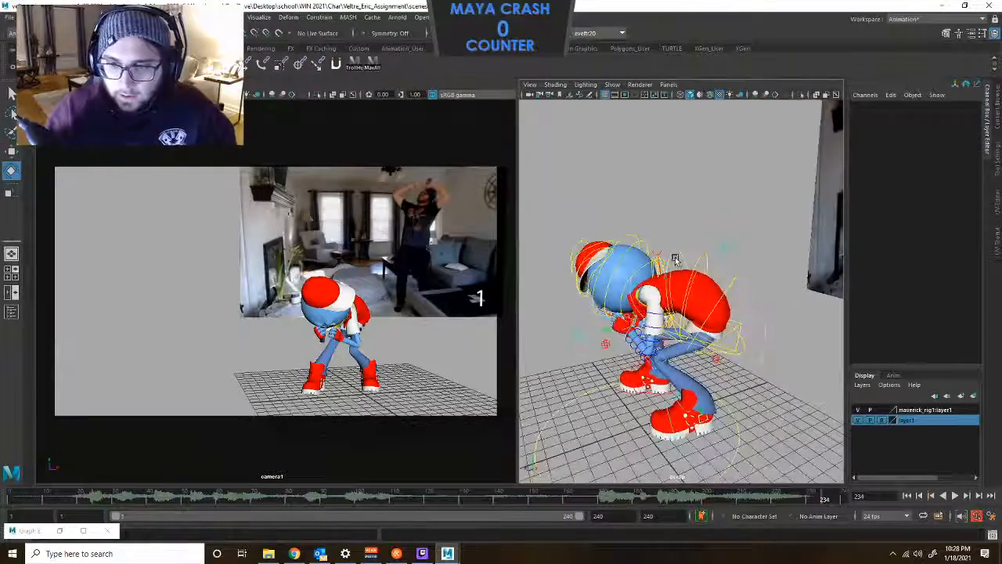
Zero the translation and rotation channels of the upper spine controls at frame 234 to straighten the hunched back.
left_click_drag(754, 314, 733, 264, "alt")
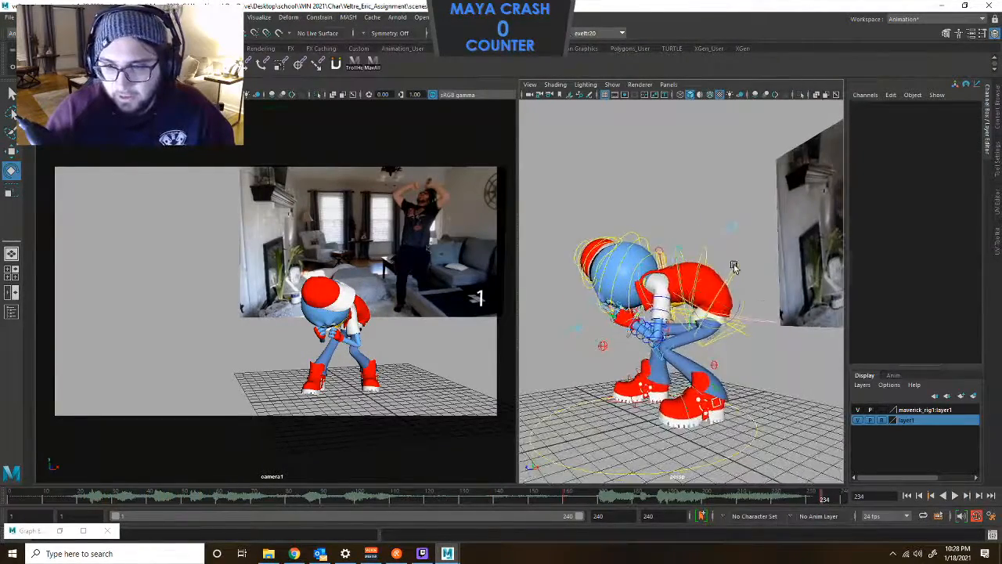
left_click(734, 264)
key("f")
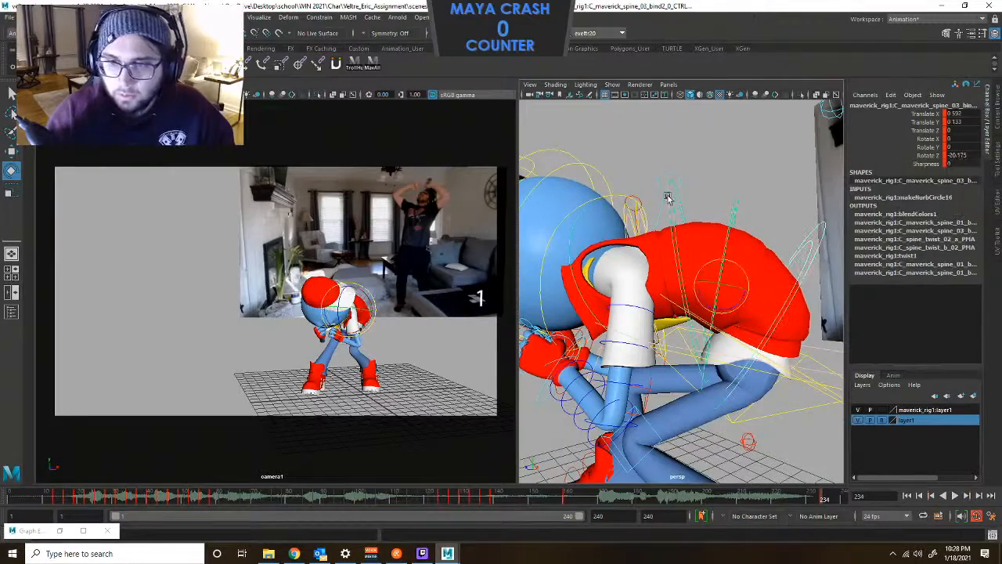
left_click(668, 197)
left_click_drag(593, 247, 632, 262, "alt")
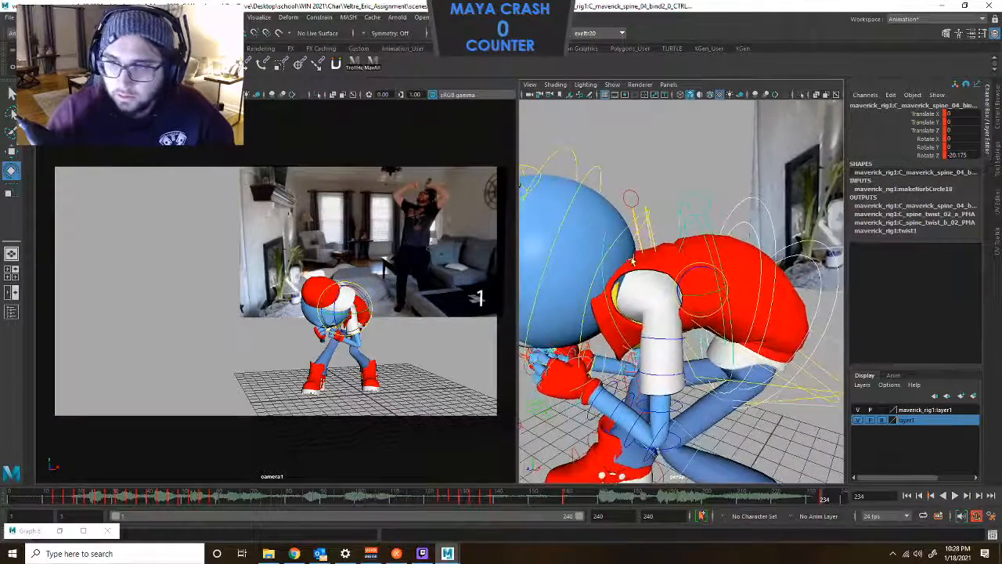
left_click_drag(959, 114, 959, 155)
type("0")
key("Return")
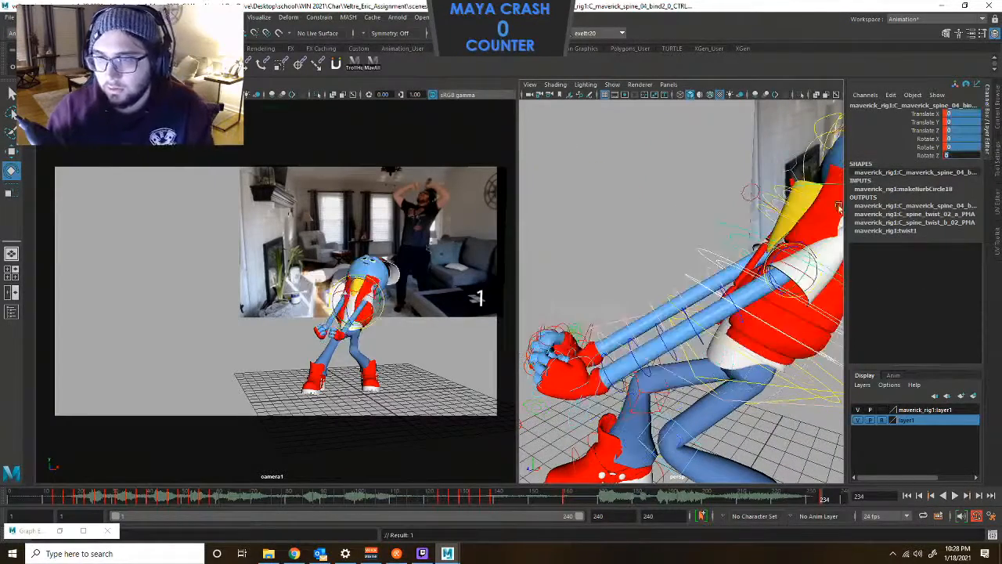
Try zeroing all translation and rotation channels of the centre-of-gravity control, and undo it.
left_click(653, 193)
scroll(734, 317, "down", 4)
middle_click_drag(767, 304, 764, 300, "alt")
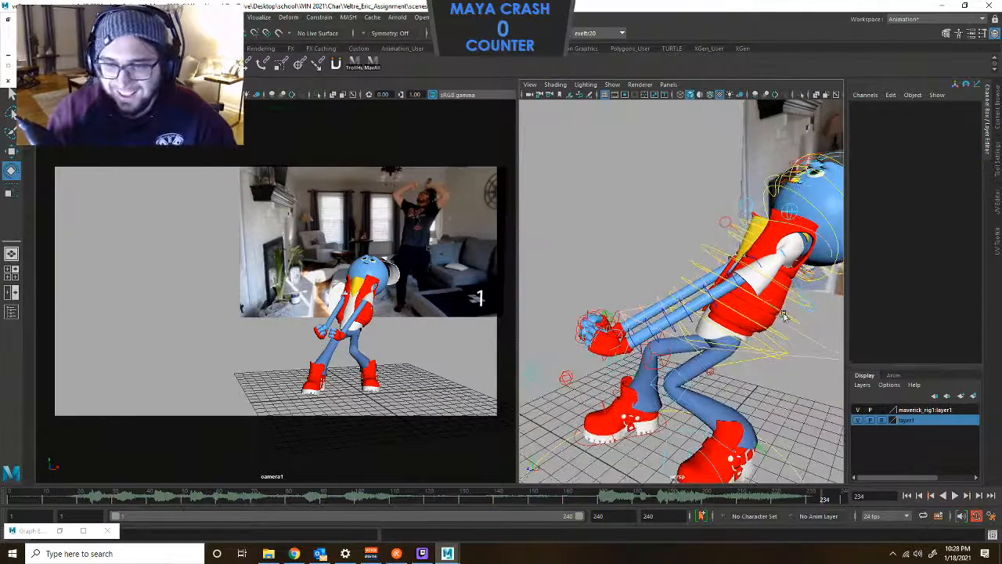
left_click(811, 337)
left_click(807, 332)
left_click_drag(807, 332, 953, 114, "alt")
type("0")
key("Return")
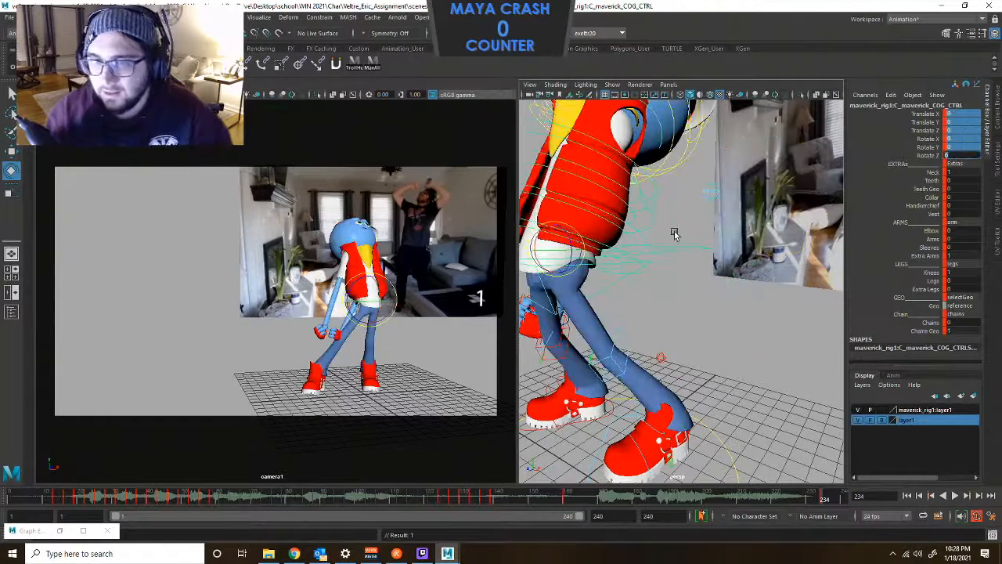
left_click(740, 252)
key("ctrl+z")
key("ctrl+z")
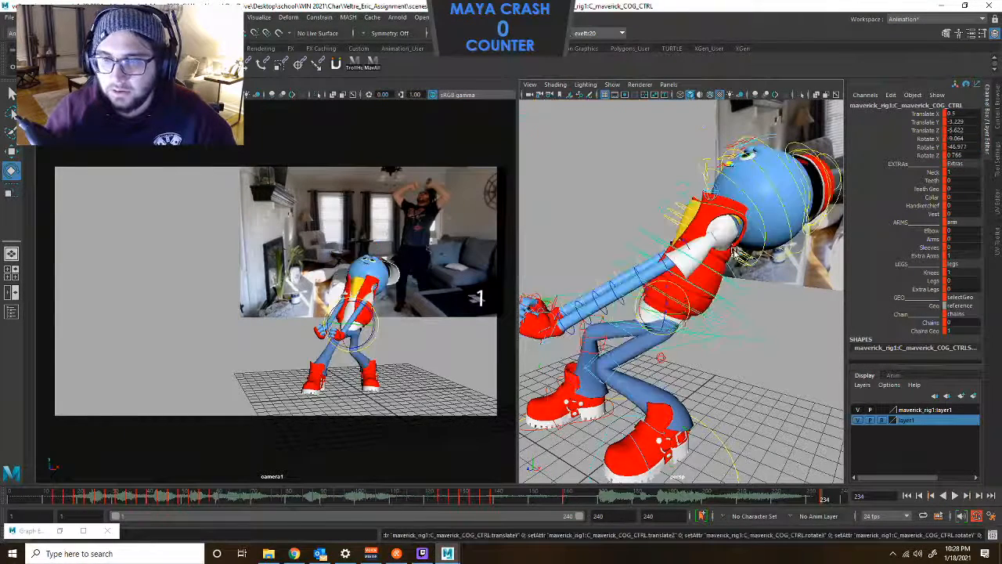
Zero only the rotations of the centre-of-gravity control, and zero the head control's rotations.
left_click_drag(964, 137, 957, 155)
type("0")
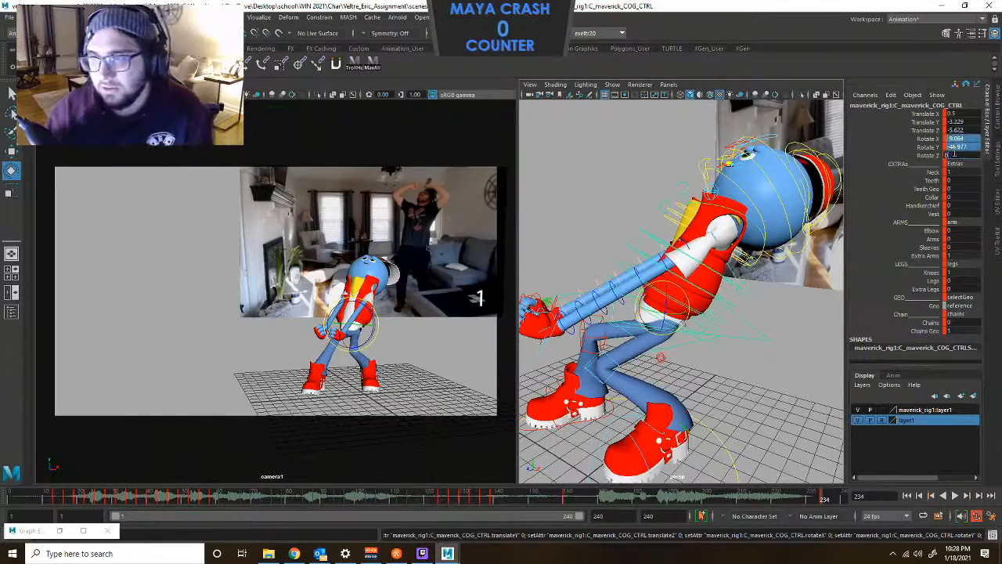
key("Return")
left_click(729, 261)
left_click_drag(728, 262, 711, 291, "alt")
left_click(690, 205)
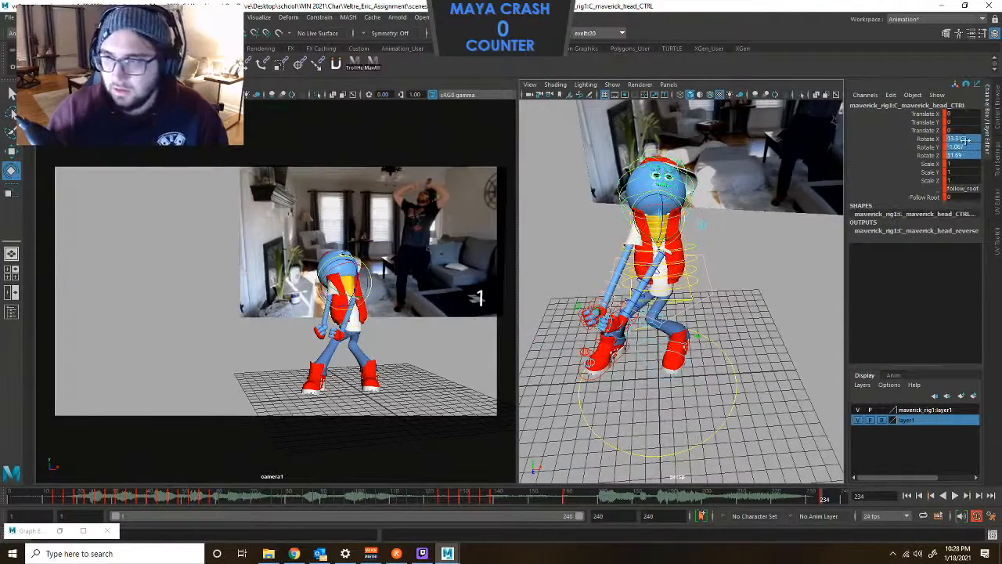
type("0")
key("Return")
Raise, shift and turn the centre-of-gravity control so the character stands tall, about Translate Y 0.939, Translate Z -3.867 and Rotate Y -40.702.
left_click(709, 304)
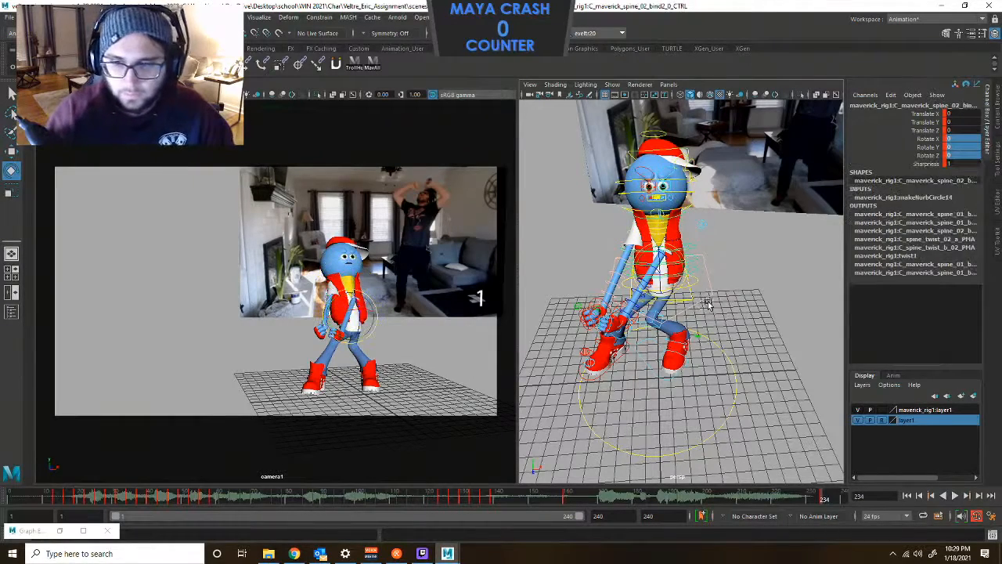
left_click(736, 298)
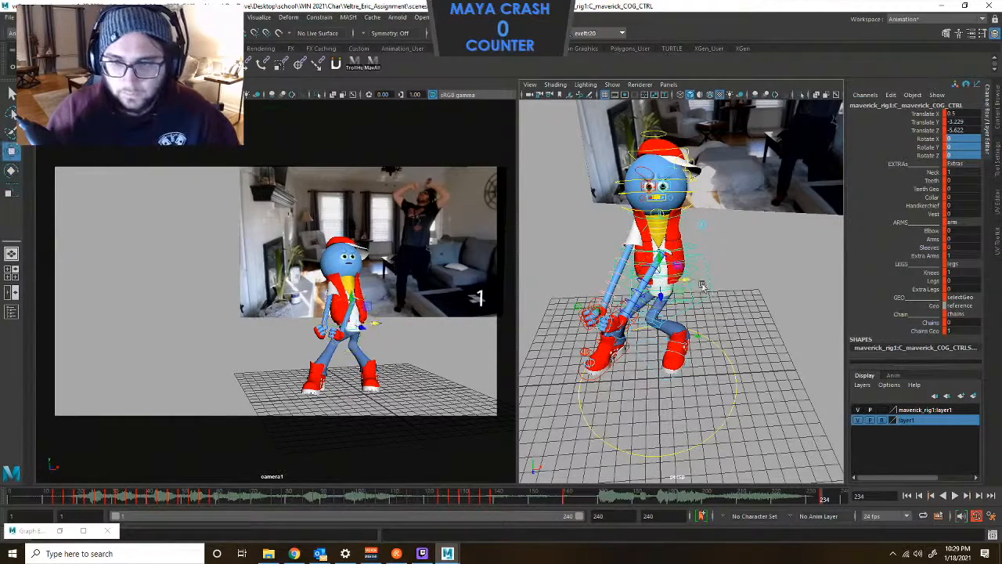
left_click_drag(683, 283, 502, 285, "alt")
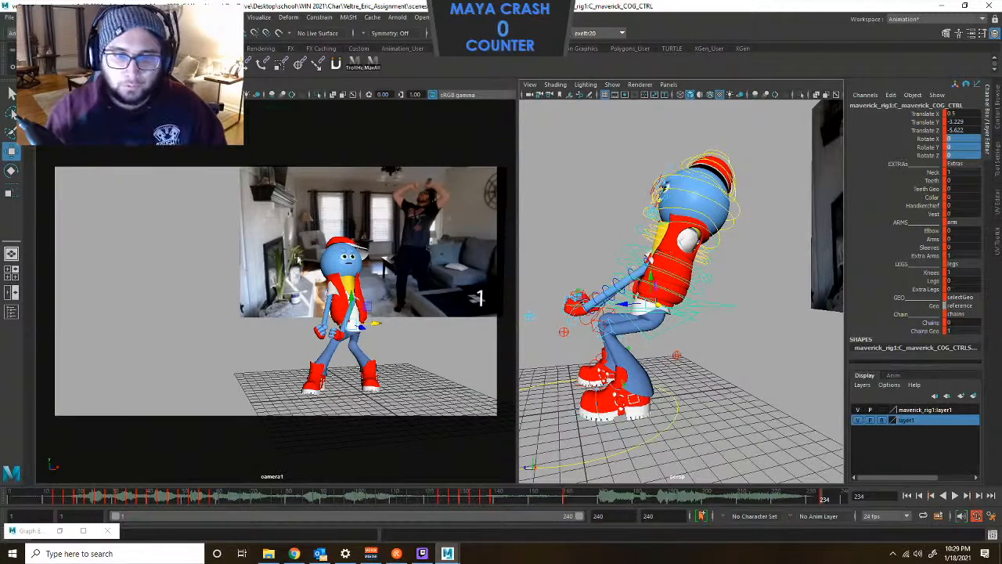
left_click_drag(526, 244, 802, 229, "alt")
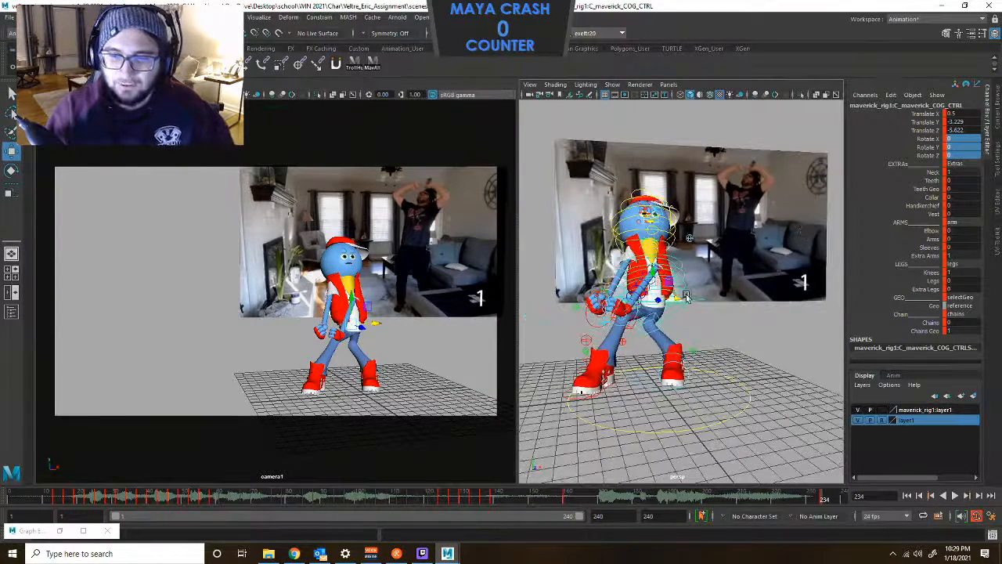
left_click_drag(653, 275, 613, 257)
key("e")
key("w")
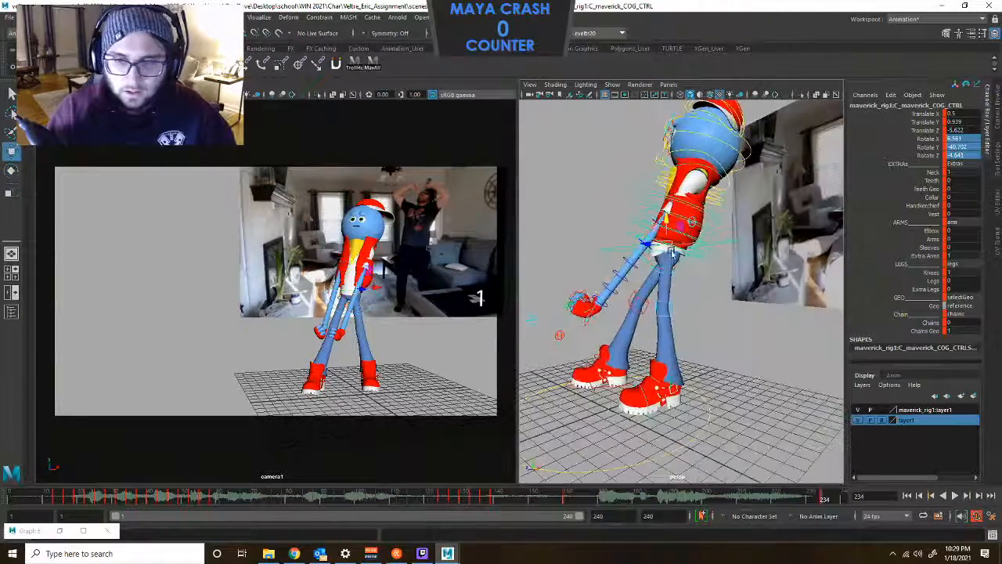
mouse_move(681, 247)
left_mouse_down()
mouse_move(652, 245)
mouse_move(662, 247)
left_mouse_up()
left_click_drag(662, 246, 637, 317, "alt")
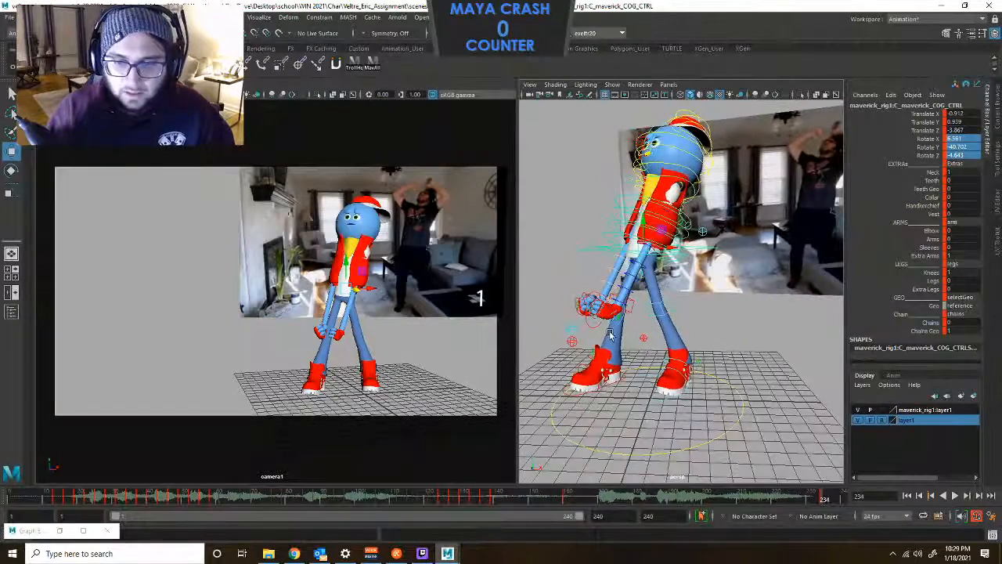
Raise the left and right wrist controls to head height and rotate the hands to match the reference's lifted arms.
left_click(610, 333)
left_click(610, 333)
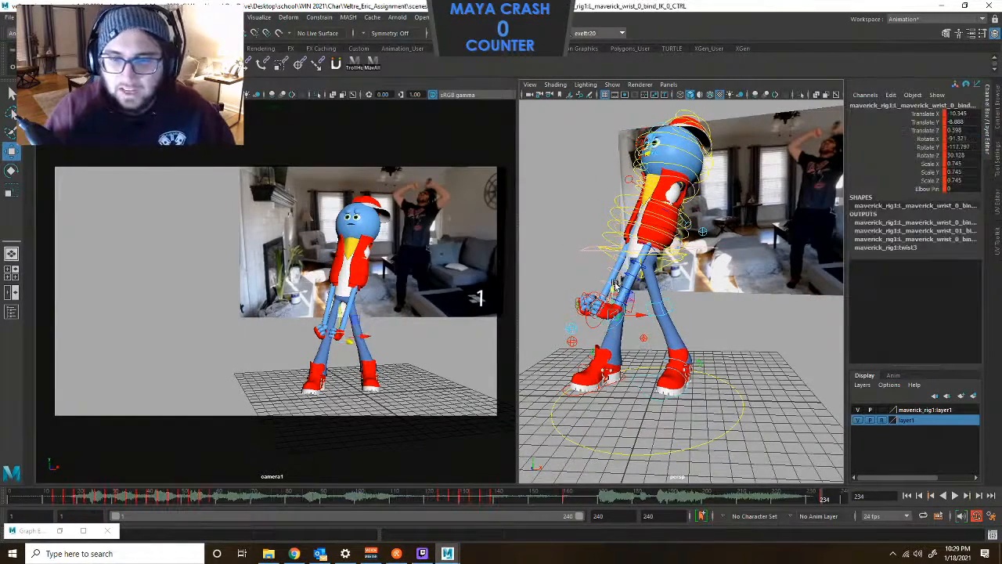
left_click_drag(610, 333, 561, 193)
key("e")
left_click(579, 403)
left_click(570, 383)
key("w")
Zero the left clavicle control's rotation and check the right clavicle control's channels.
left_click_drag(634, 209, 541, 223, "alt")
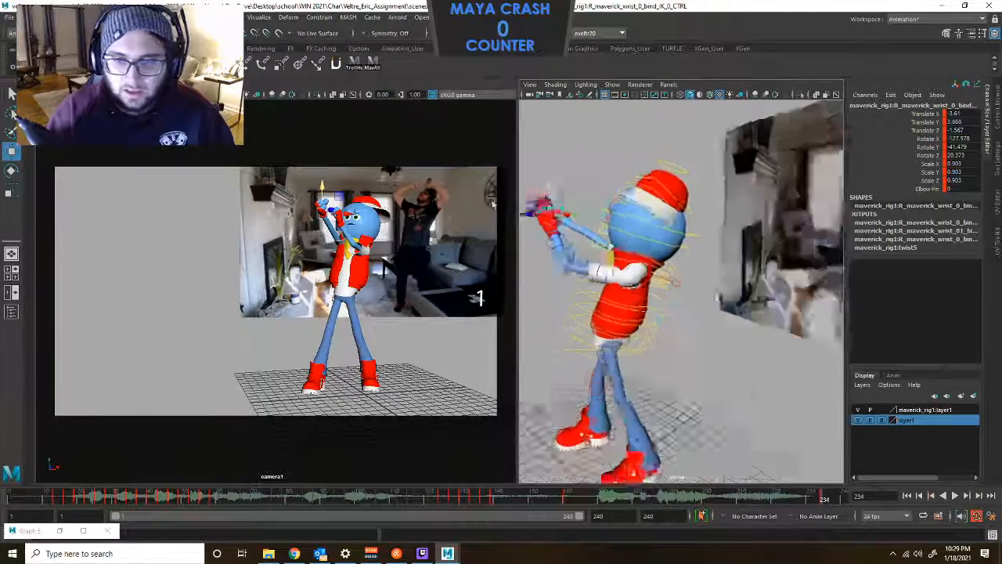
right_click_drag(541, 223, 640, 287, "alt")
left_click(598, 326)
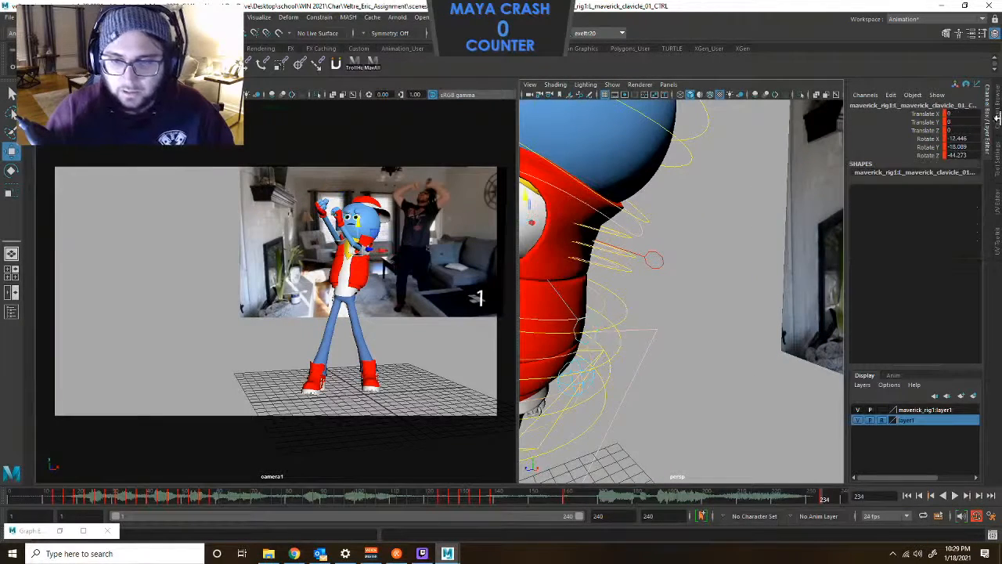
left_click_drag(963, 138, 963, 147)
left_click(672, 259)
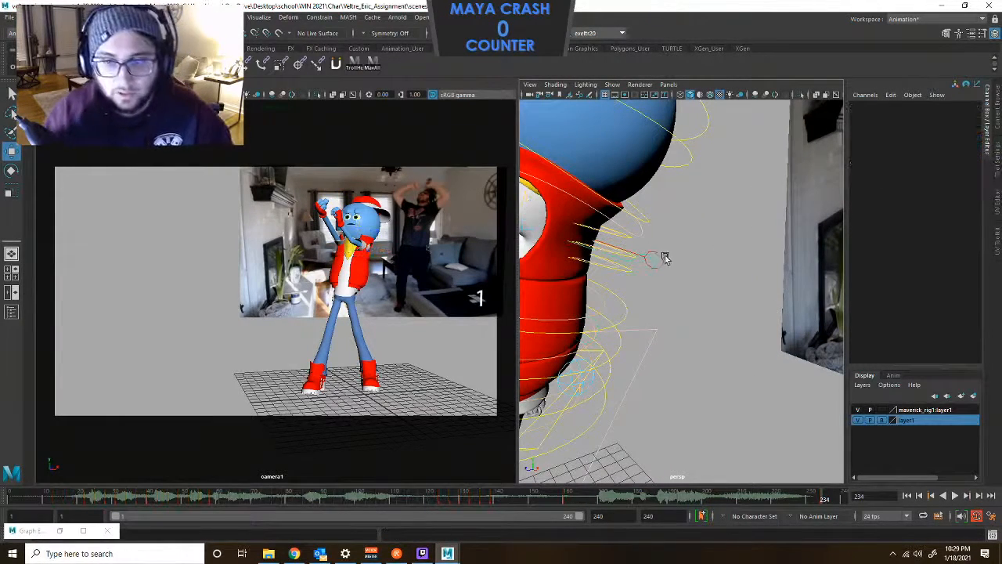
left_click(657, 260)
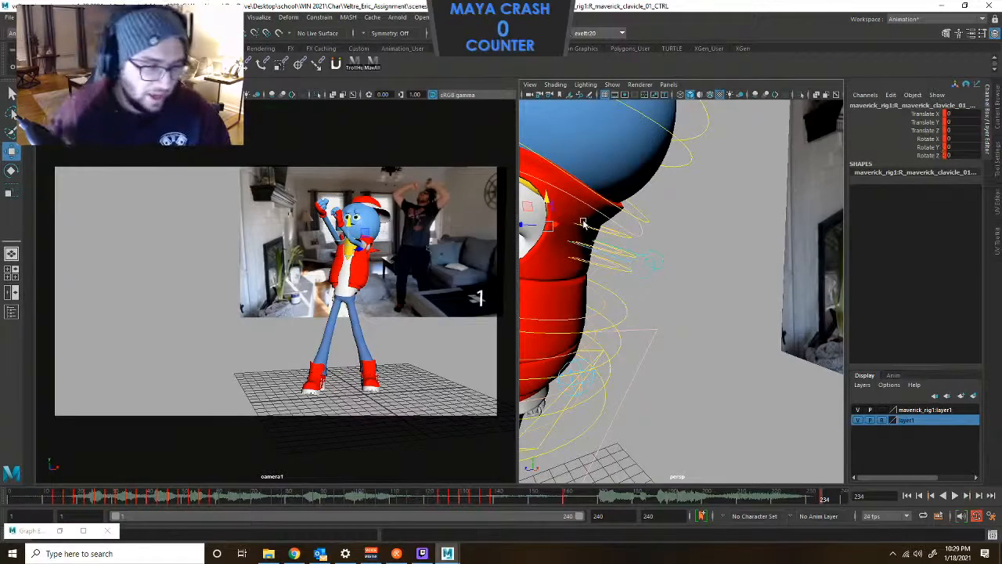
Move and rotate the left wrist control out beside the head, and adjust the left elbow pole vector control.
scroll(604, 204, "down", 6)
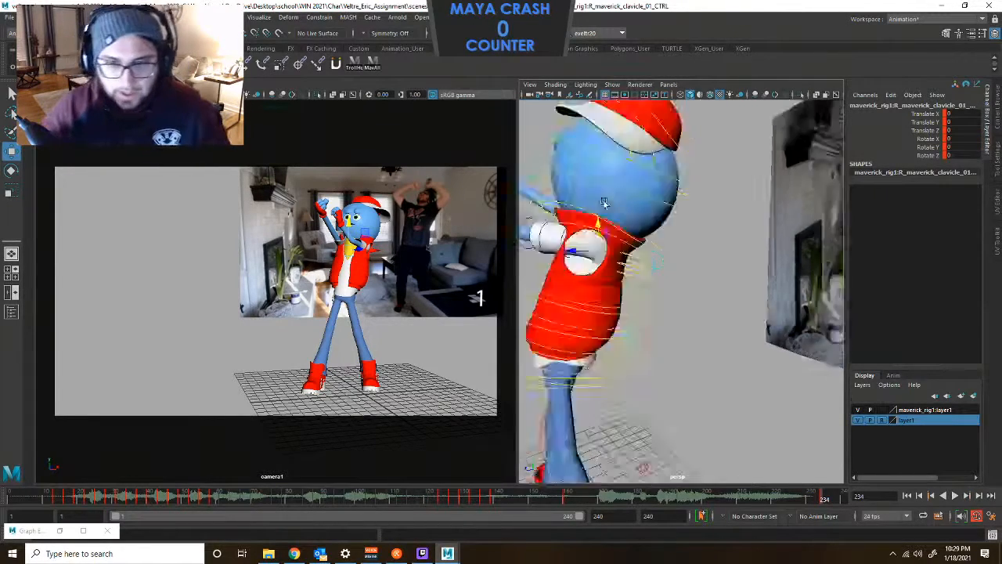
left_click_drag(641, 219, 714, 247, "alt")
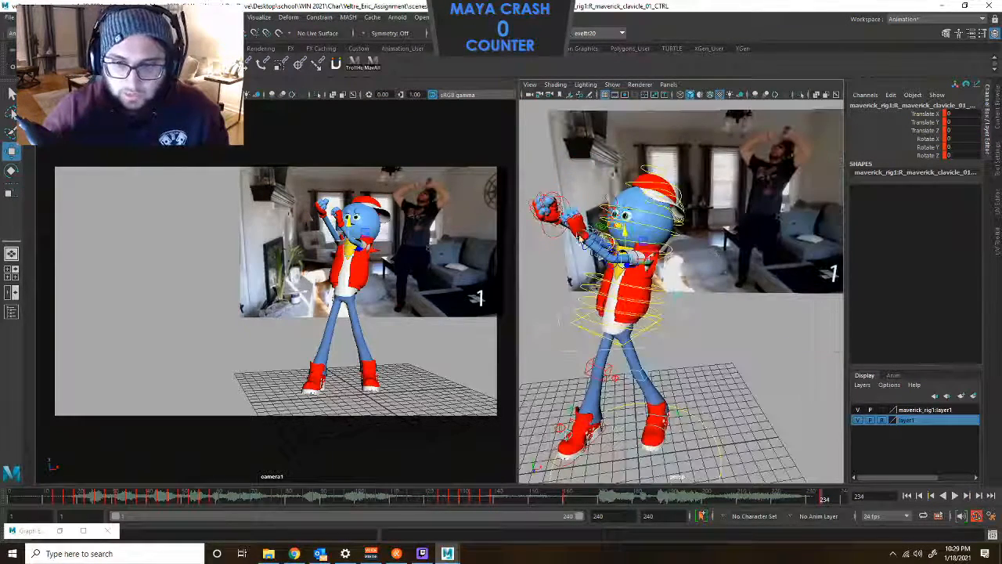
left_click(580, 244)
left_click_drag(579, 244, 814, 287)
key("e")
key("w")
scroll(730, 220, "up", 3)
left_click(620, 293)
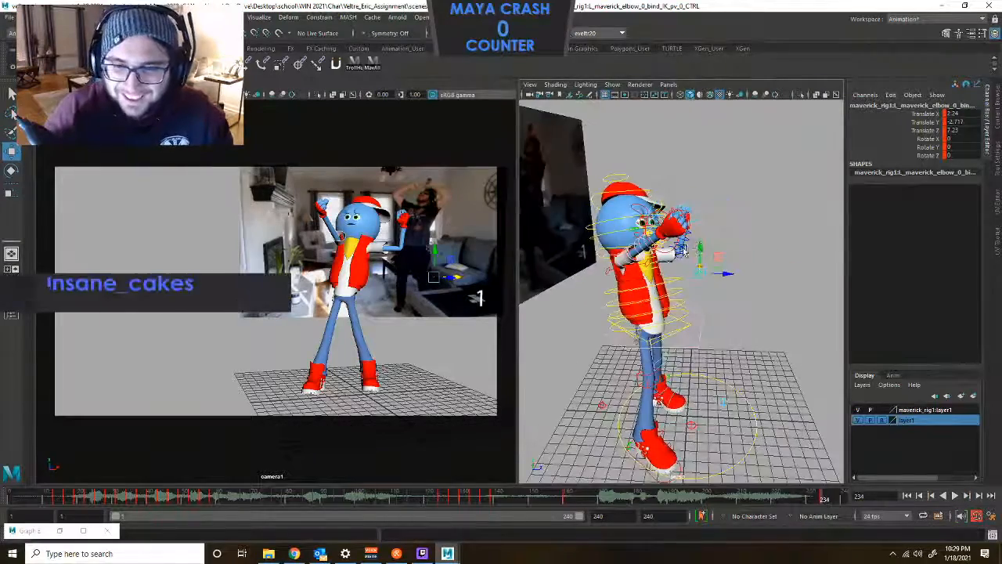
Move the right elbow pole vector control up and outward to about Translate X -4.141 and Translate Y -2.667.
right_click_drag(783, 286, 681, 266, "alt")
middle_click_drag(672, 254, 699, 235, "alt")
left_click(671, 337)
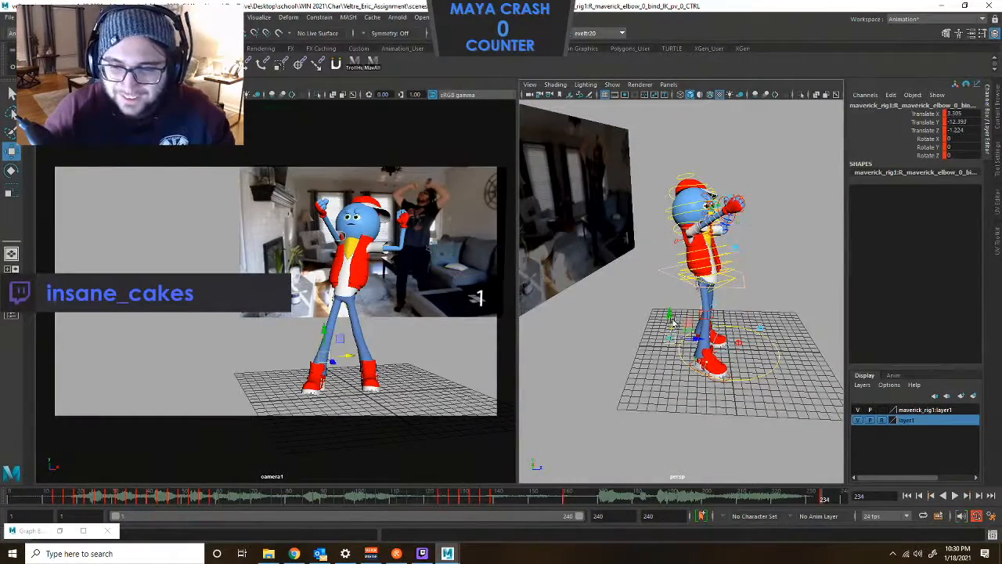
left_click_drag(670, 199, 781, 243, "alt")
right_click_drag(716, 255, 754, 253, "alt")
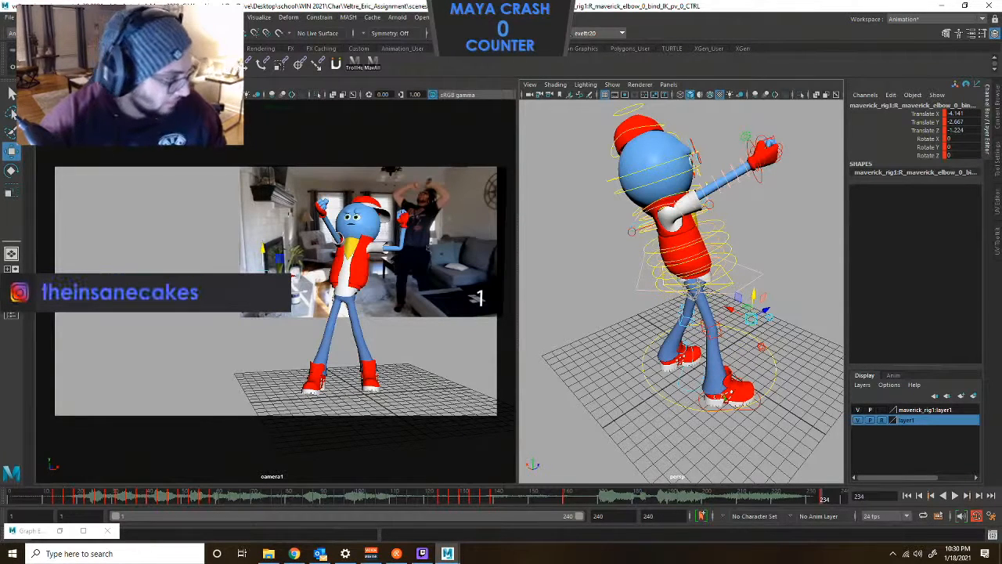
Move the right wrist control outward beside the head and rotate the hand upright.
key("alt+Tab")
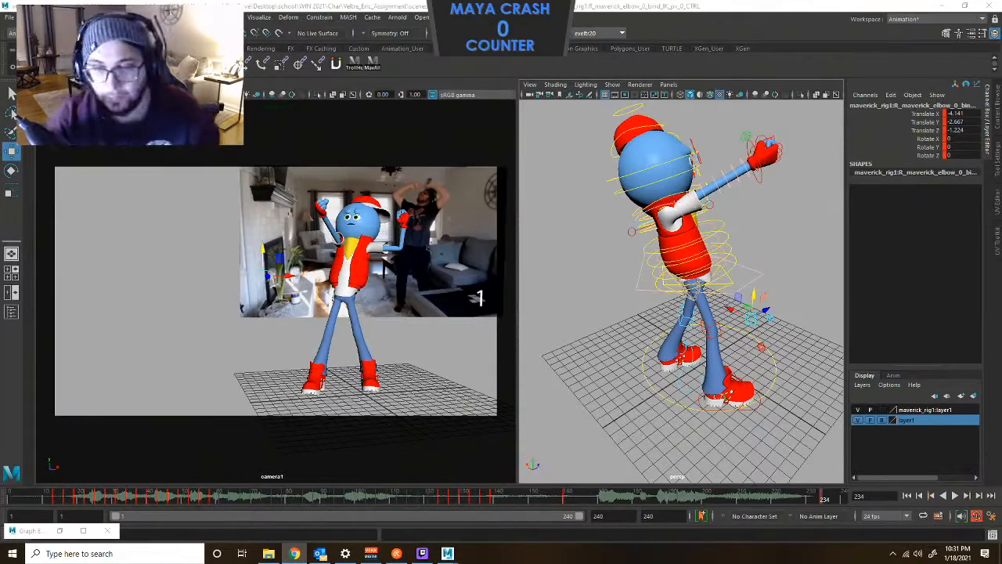
left_click(758, 182)
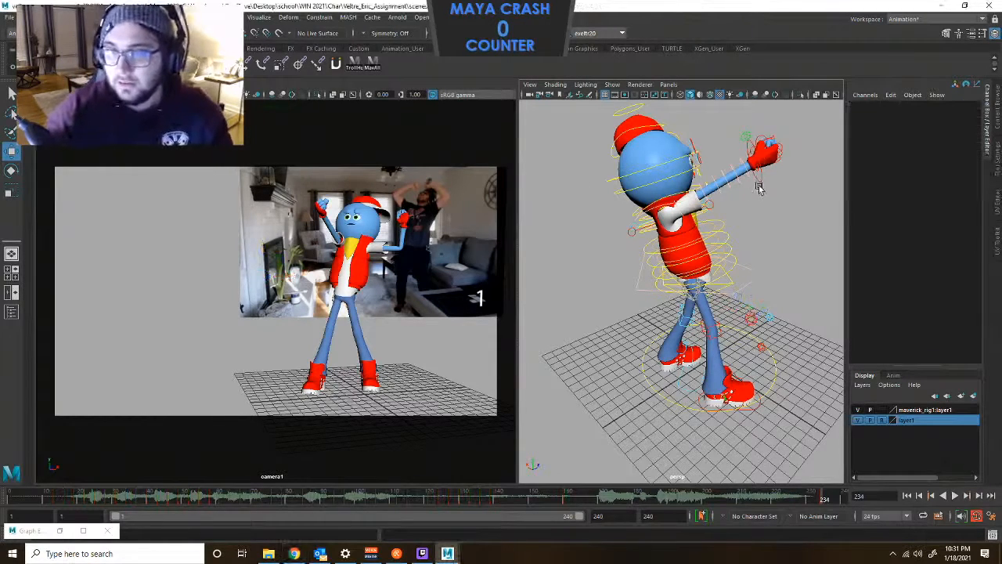
scroll(771, 187, "down", 3)
left_click_drag(771, 186, 705, 210, "alt")
key("e")
mouse_move(307, 220)
left_mouse_down()
mouse_move(329, 211)
mouse_move(296, 224)
left_mouse_up()
key("w")
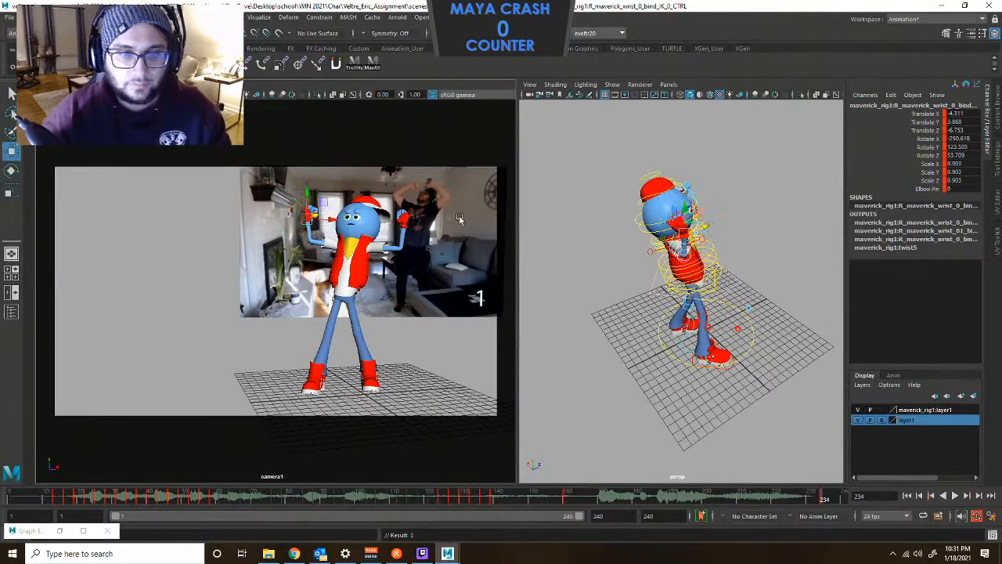
Move the right wrist control in closer to the head, about Translate X -6.93 and Translate Z -6.399, and adjust its rotation.
left_click_drag(642, 205, 511, 193, "alt")
scroll(681, 196, "up", 4)
middle_click_drag(708, 157, 670, 194, "alt")
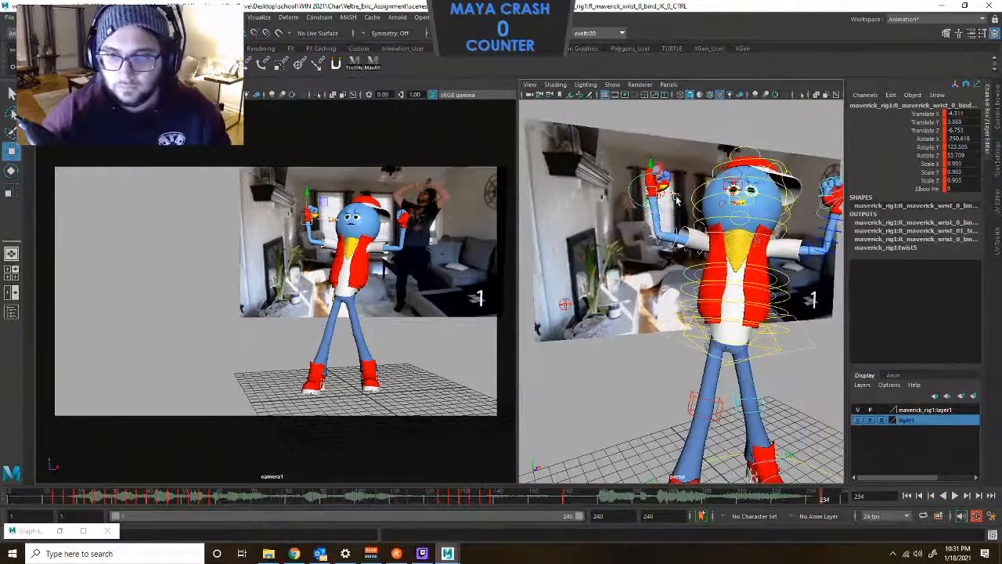
left_click_drag(671, 195, 708, 199)
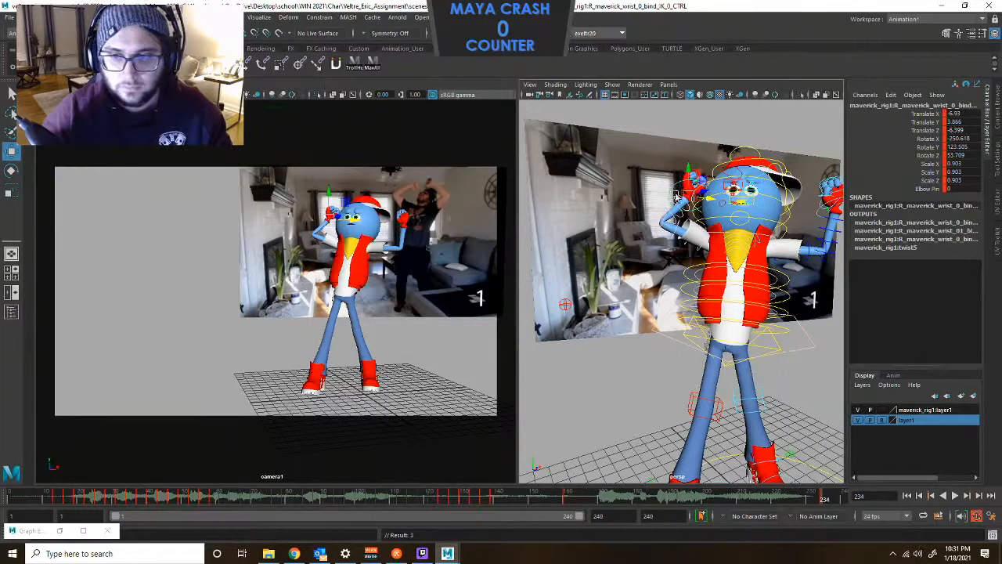
key("ctrl+z")
key("e")
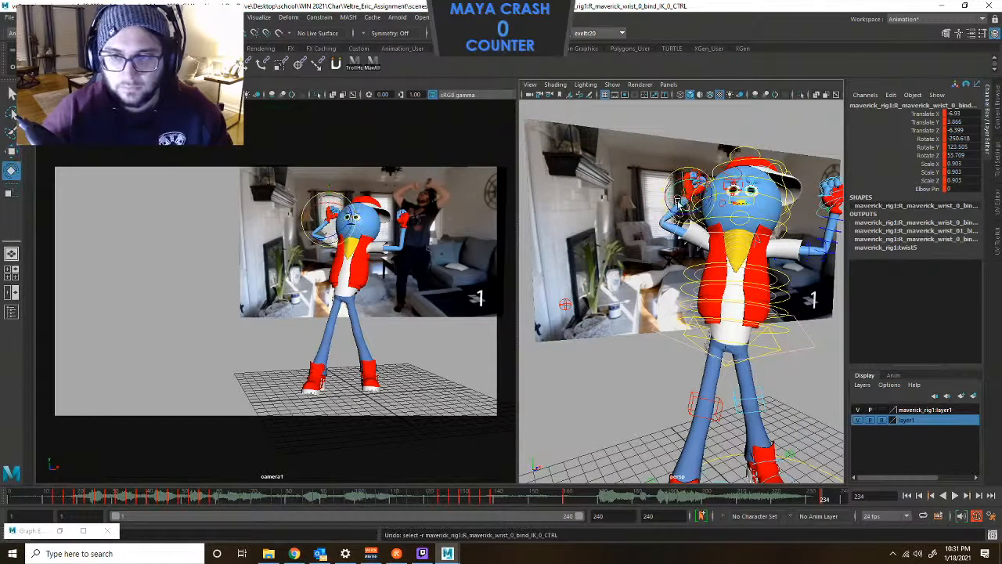
left_click_drag(683, 199, 685, 168)
Inspect the crouch at frame 211 up close and scrub to frame 221 to check the right arm's motion toward the next pose.
key("comma")
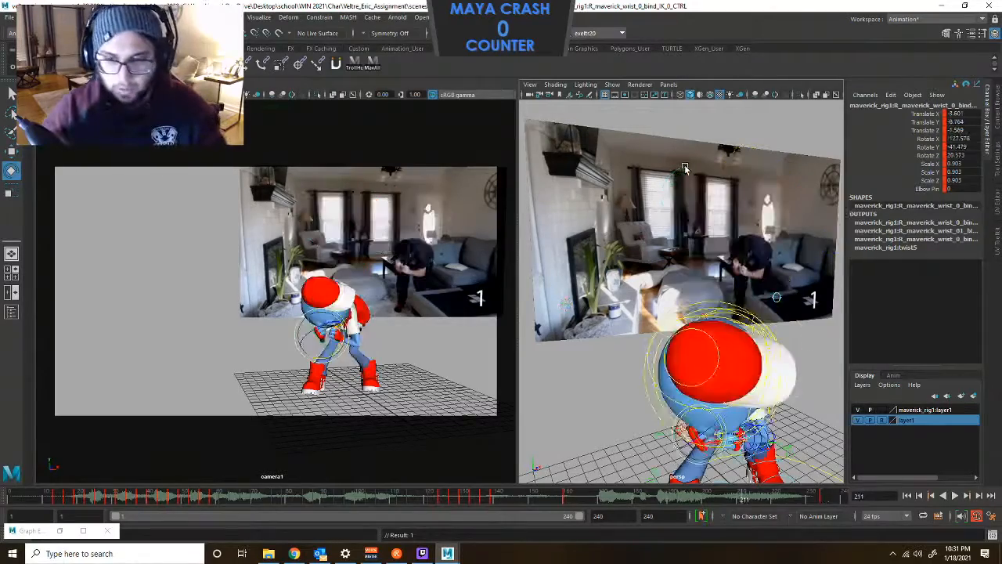
middle_click_drag(635, 303, 658, 161, "alt")
left_click_drag(658, 160, 731, 164, "alt")
right_click_drag(732, 165, 741, 214, "alt")
left_click_drag(742, 214, 642, 205, "alt")
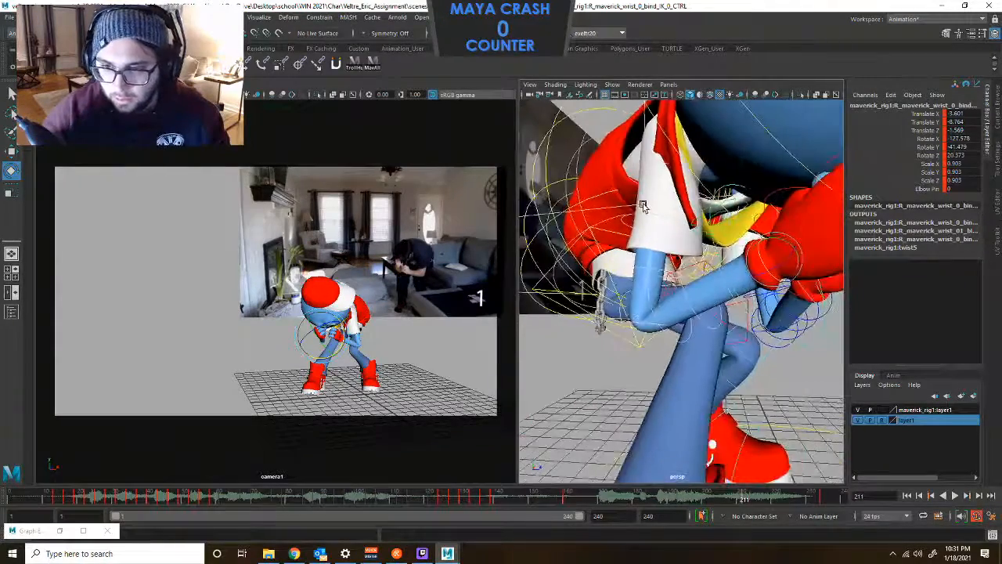
scroll(643, 211, "down", 2)
left_click_drag(750, 498, 779, 481)
left_click_drag(783, 313, 716, 454, "alt")
Copy the right wrist control's Rotate X, Y and Z keys from the preceding key pose onto frame 211 in the Graph Editor.
left_click(60, 530)
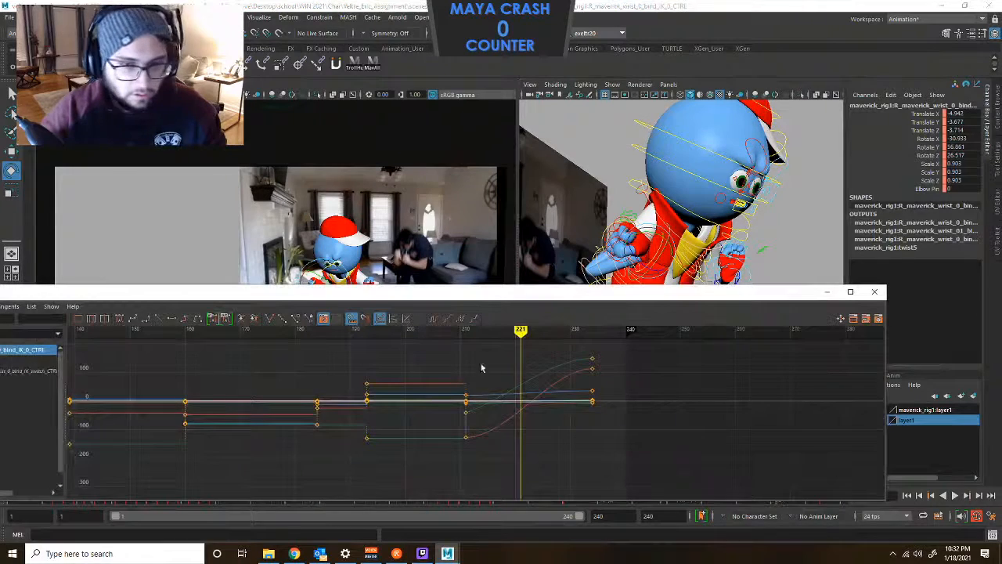
left_click_drag(124, 296, 265, 267)
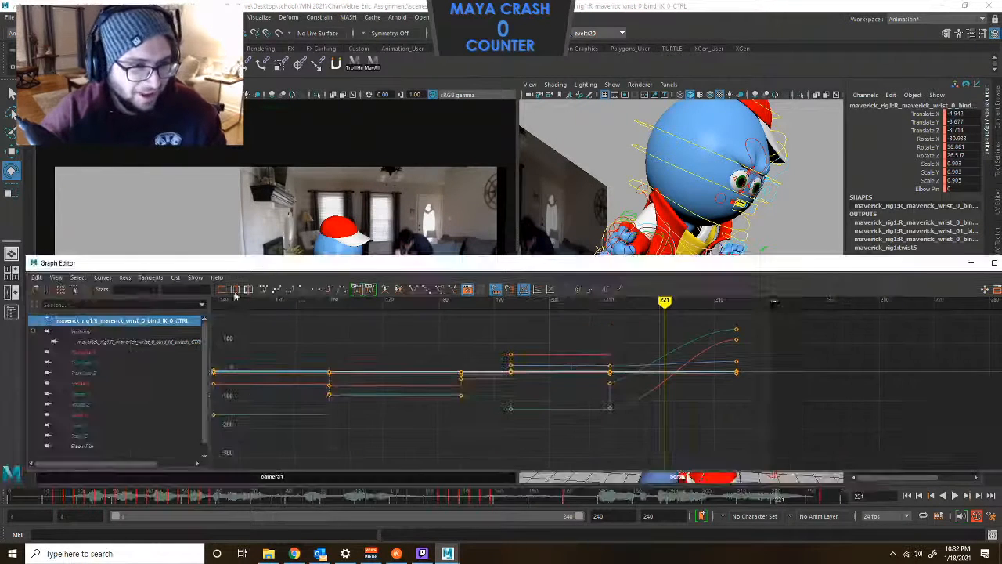
left_click(84, 384)
left_click(94, 405, "shift")
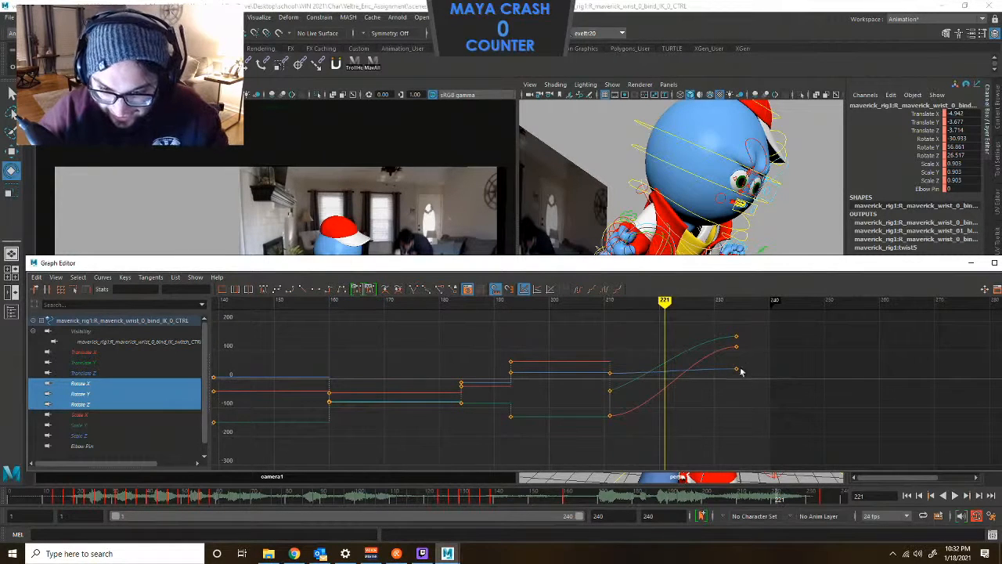
left_click_drag(728, 302, 608, 312)
left_click_drag(693, 266, 701, 339)
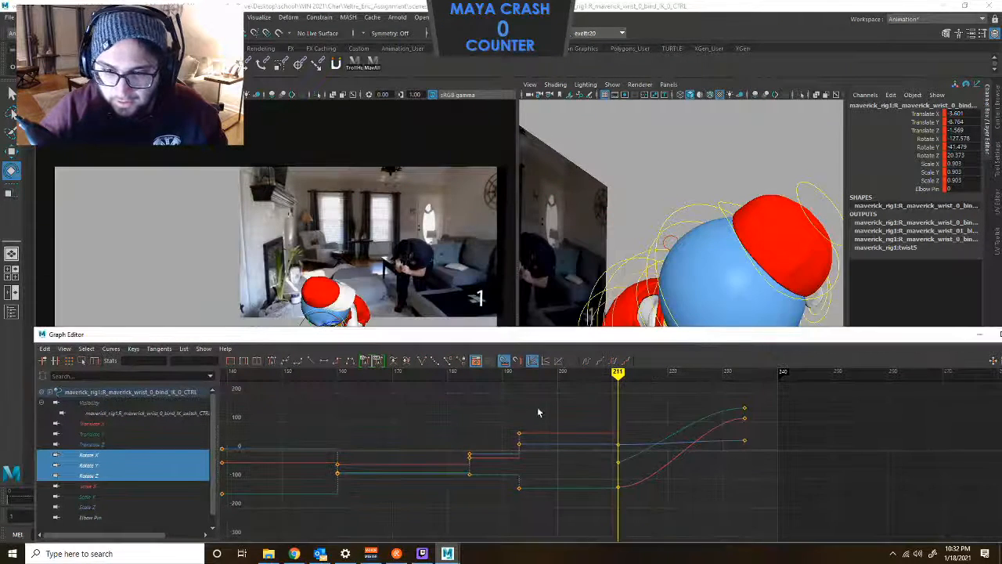
left_click_drag(539, 413, 514, 496)
key("ctrl+c")
key("ctrl+v")
left_click_drag(673, 341, 588, 292)
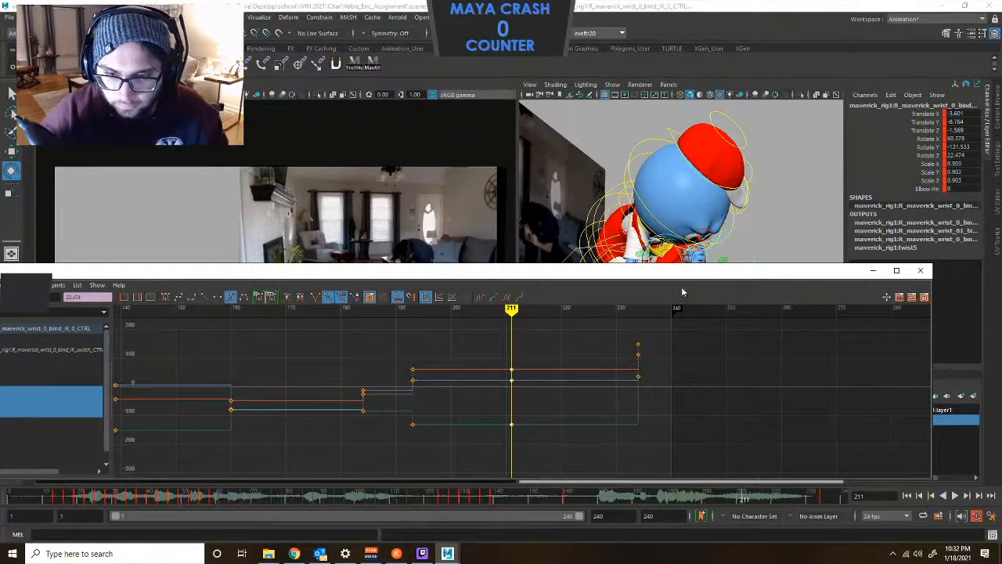
Rotate the right wrist control at frame 211 to about X -135.6, Y -65 and Z 24.7, and play back the motion.
left_click_drag(681, 272, 685, 341)
mouse_move(726, 282)
left_mouse_down("alt")
mouse_move(624, 265)
mouse_move(722, 285)
left_mouse_up("alt")
left_click_drag(664, 259, 704, 262)
scroll(705, 260, "up", 3)
middle_click_drag(693, 274, 679, 240, "alt")
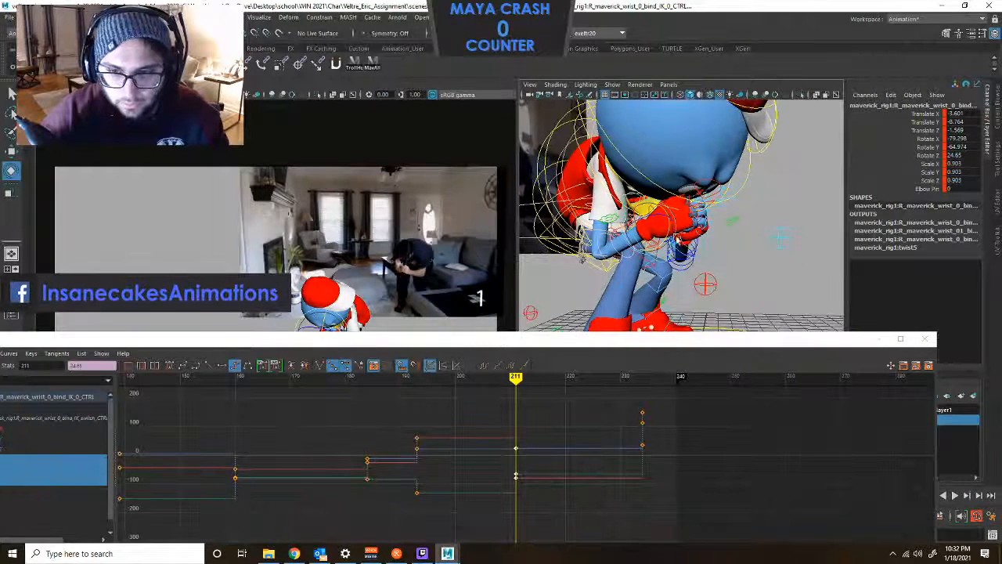
left_click_drag(665, 265, 653, 251)
key("alt+v")
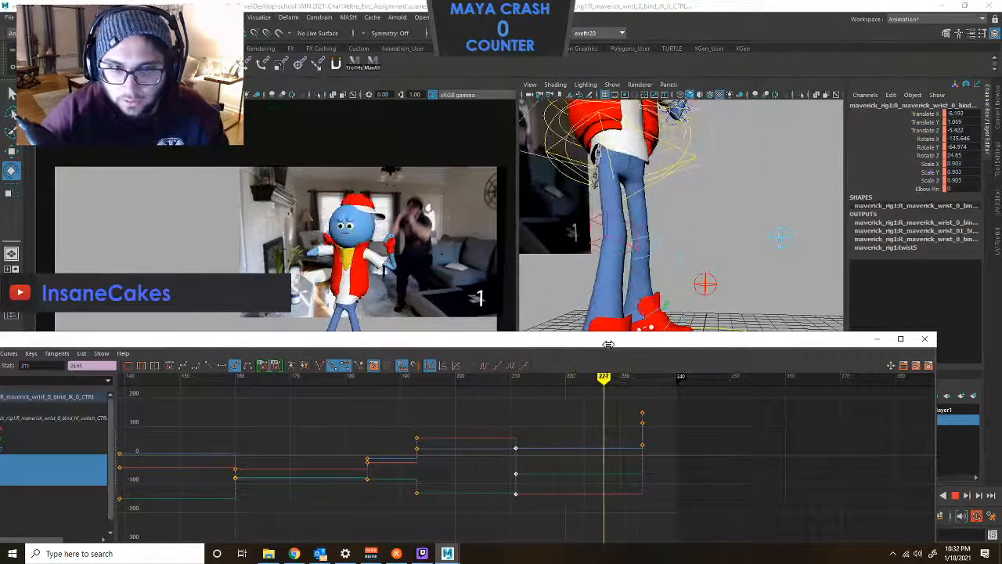
key("alt+v")
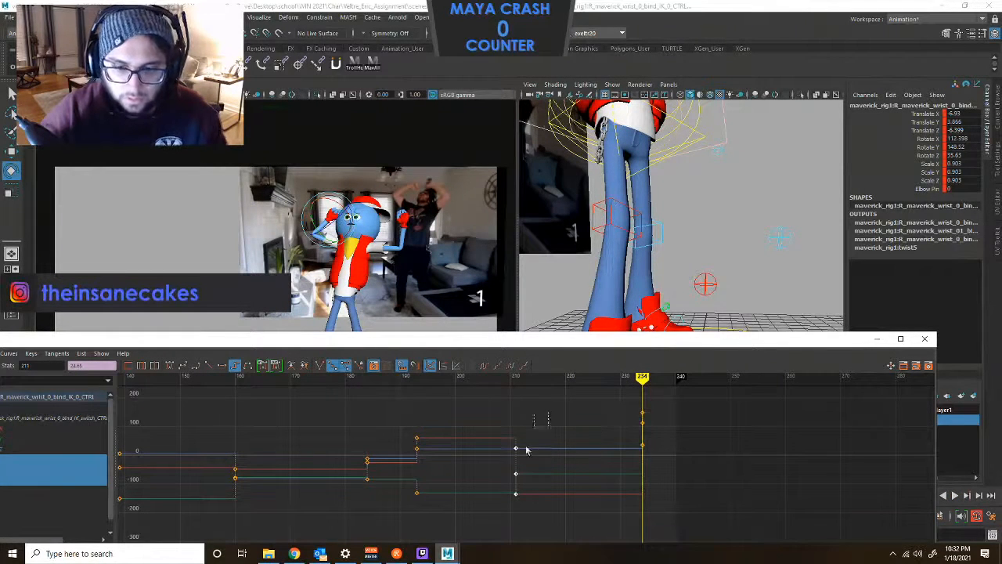
Copy the right wrist's frame 211 rotation keys to frame 234 and rotate the hand to about X -101.3, Y 33 and Z 150.2.
left_click_drag(421, 378, 642, 378)
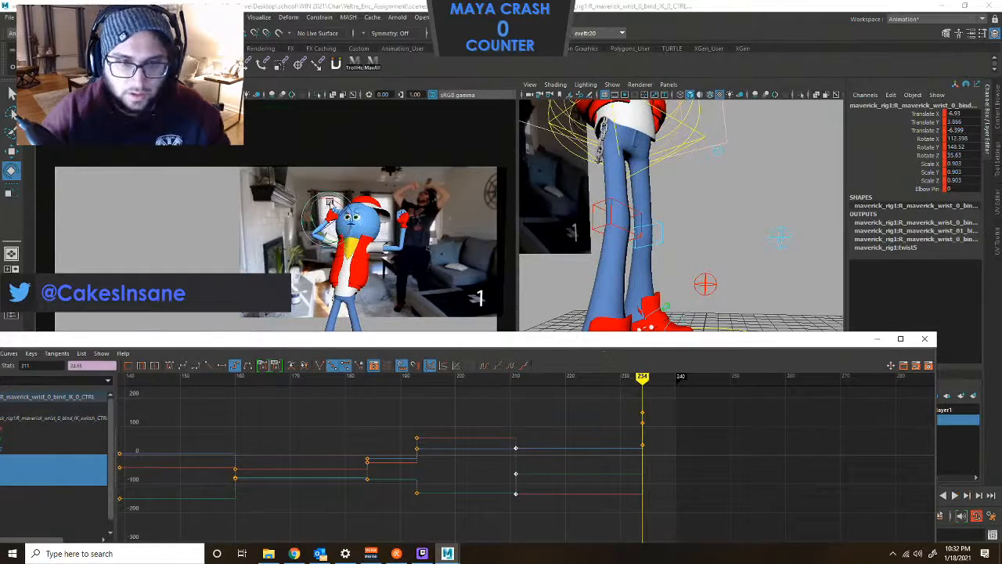
left_click(344, 216)
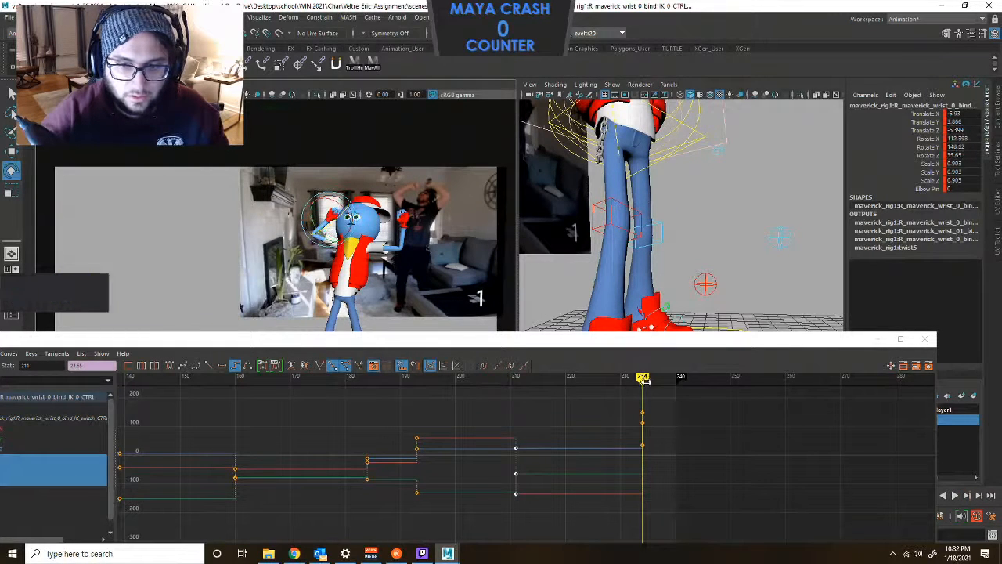
mouse_move(644, 378)
left_mouse_down()
mouse_move(571, 379)
mouse_move(642, 378)
left_mouse_up()
left_click(671, 259)
left_click_drag(552, 419, 511, 500)
key("ctrl+c")
key("ctrl+v")
mouse_move(330, 215)
left_mouse_down()
mouse_move(309, 216)
mouse_move(319, 209)
mouse_move(312, 217)
mouse_move(332, 220)
left_mouse_up()
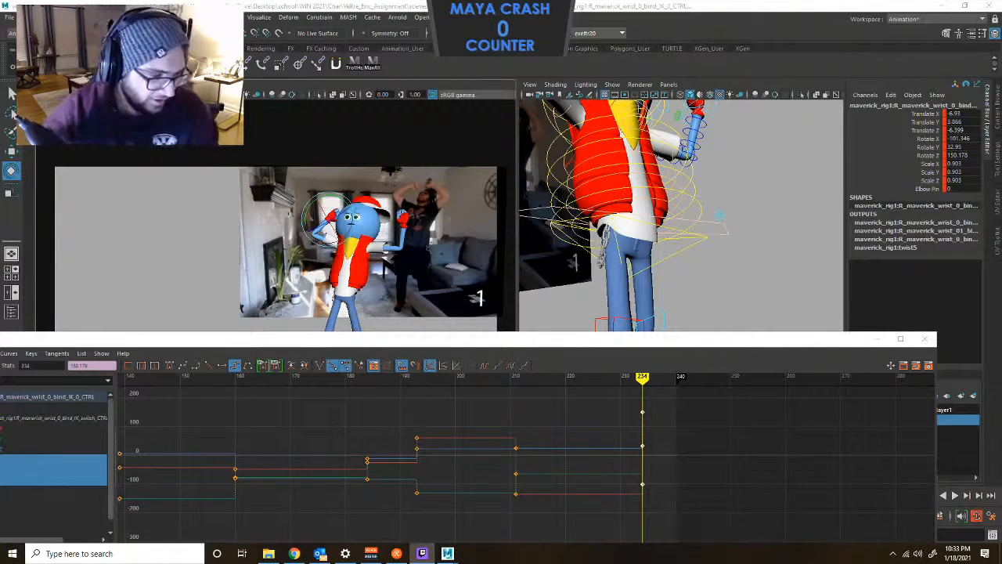
left_click(548, 187)
left_click(878, 339)
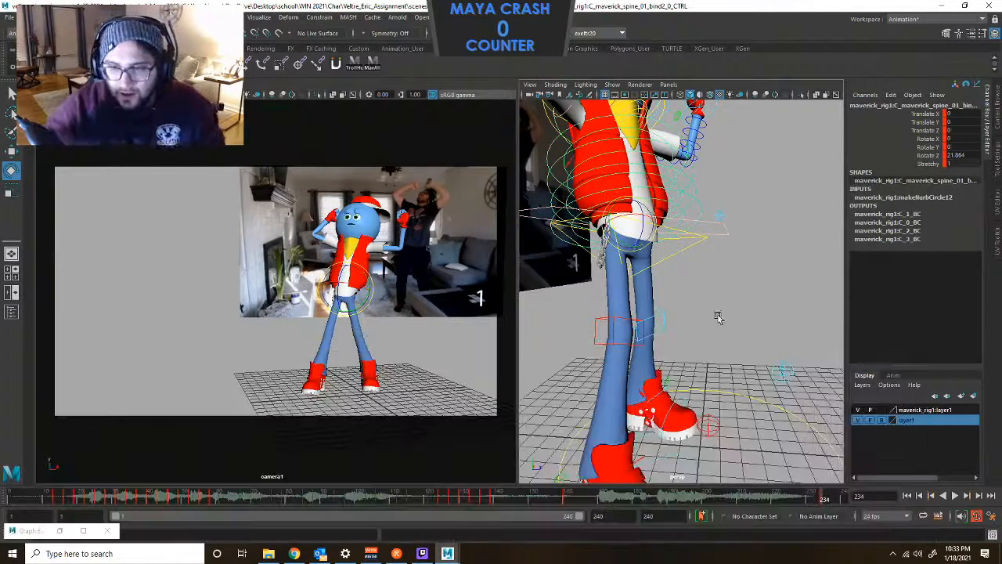
Rotate the COG control at frame 234 to about Rotate X 12.96, Rotate Y -40.42 and Rotate Z -3.14.
right_click_drag(718, 316, 691, 250, "alt")
left_click_drag(691, 251, 654, 291, "alt")
right_click_drag(654, 291, 666, 299, "alt")
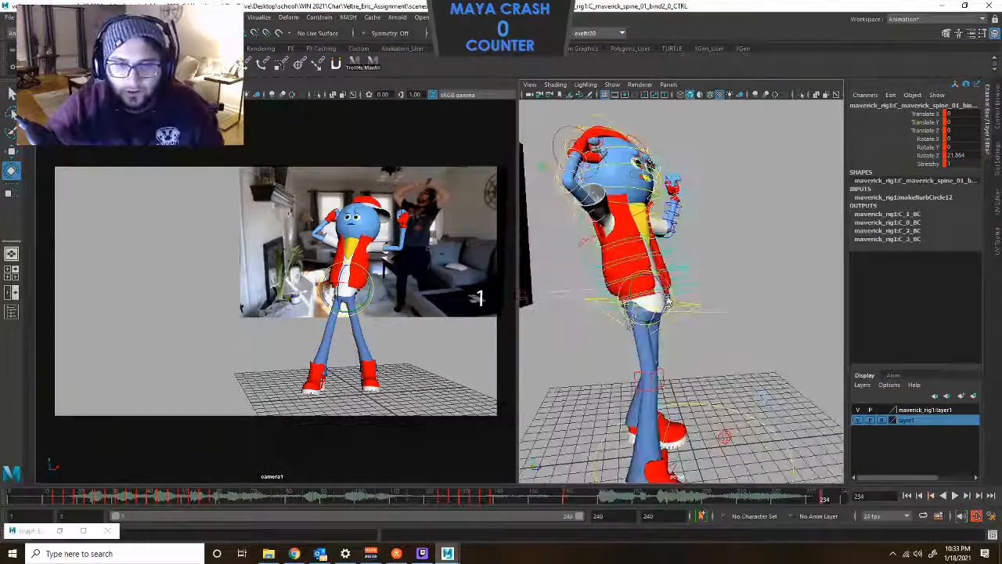
left_click_drag(666, 300, 561, 294, "alt")
left_click(633, 314)
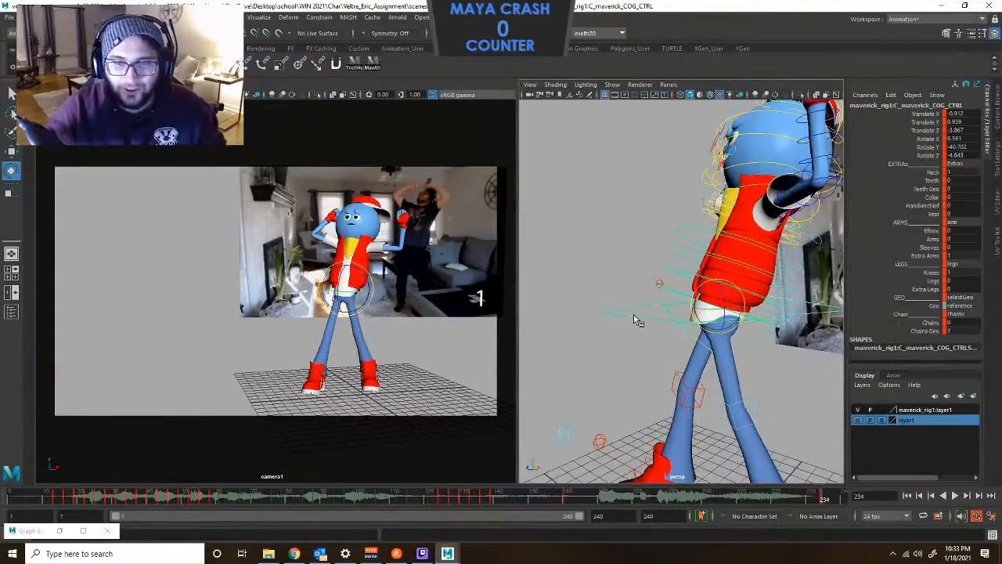
left_click_drag(693, 294, 691, 297)
left_click(657, 304)
key("ctrl+z")
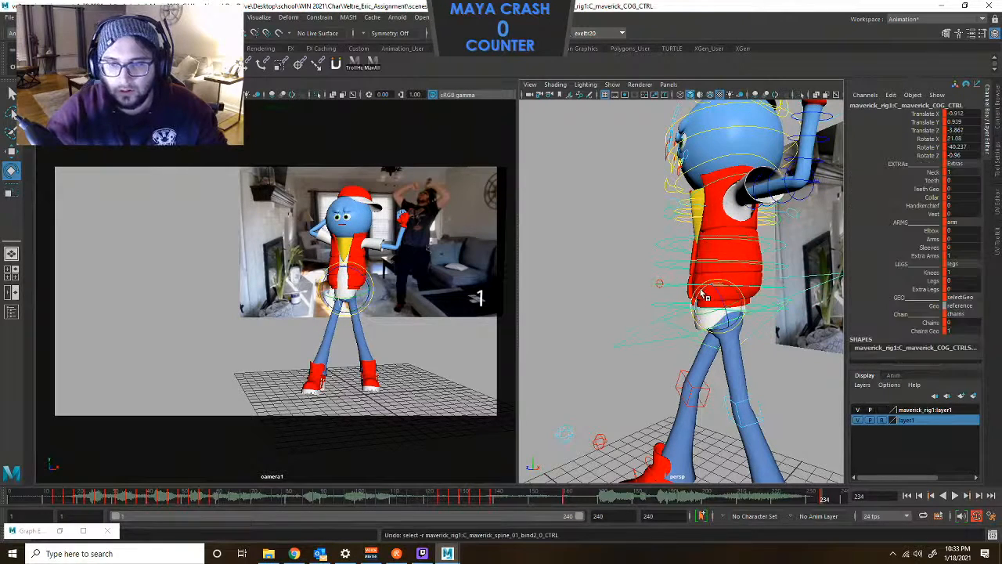
key("ctrl+z")
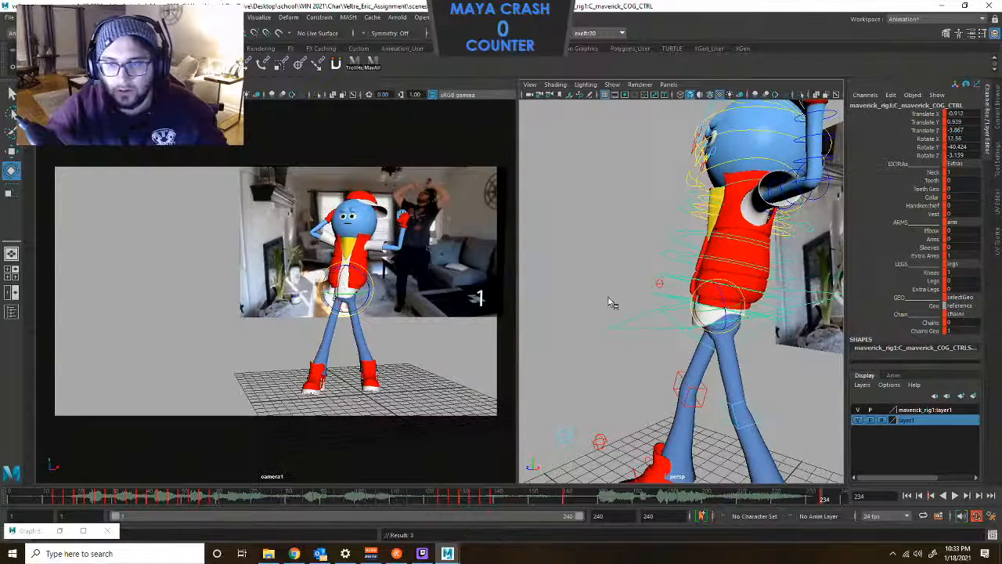
Adjust the lower spine rotation and bend the upper spine controls backward, with about Rotate Z 19.9 on the spine_04 control.
left_click(626, 300)
left_click(668, 284)
left_click_drag(703, 290, 664, 283)
left_click(796, 262)
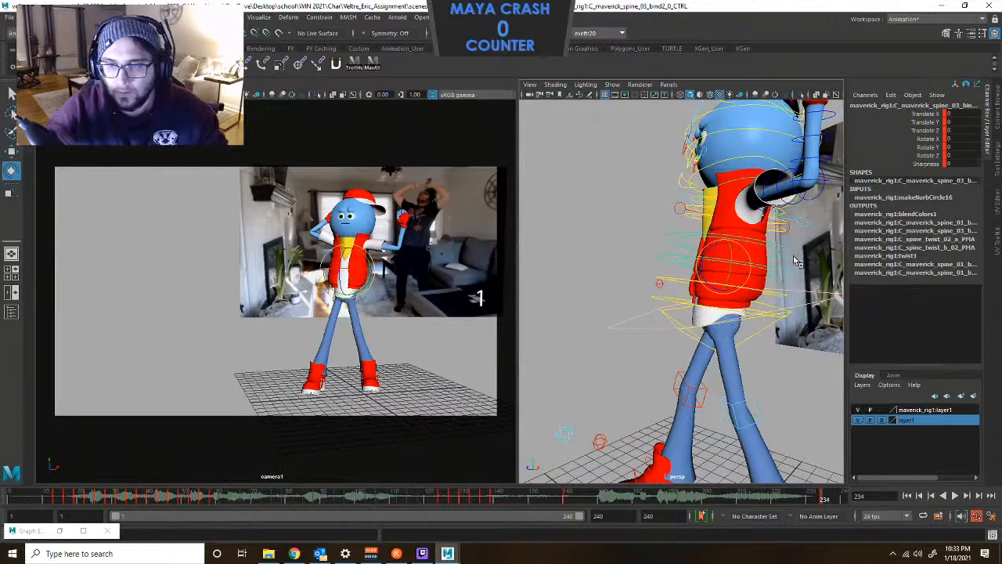
left_click(787, 276, "shift")
left_click_drag(706, 245, 712, 233)
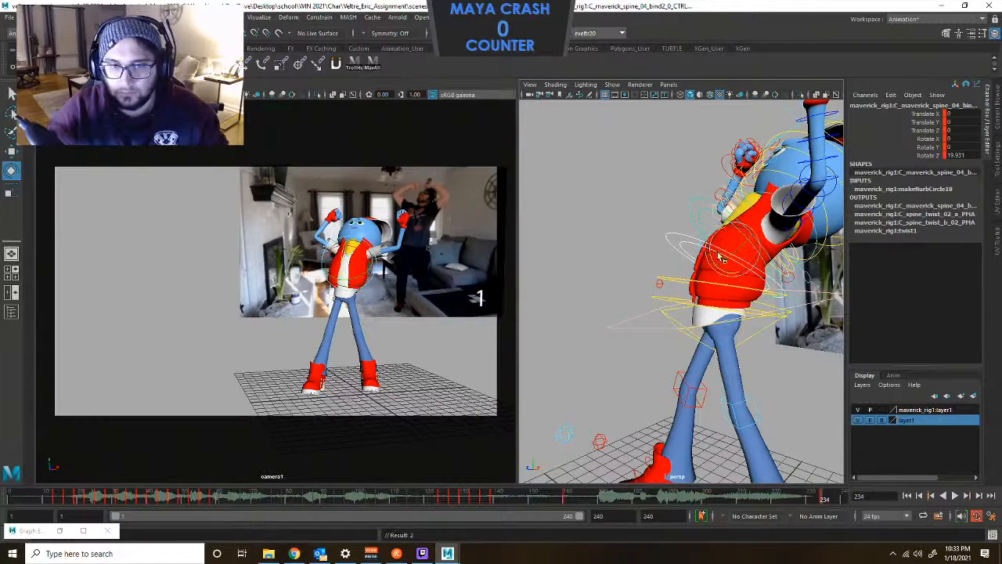
Refine the torso's backward arch with the lower spine controls, giving spine_02 about Rotate Z 11.7.
middle_click_drag(744, 262, 716, 252, "alt")
left_click(636, 287)
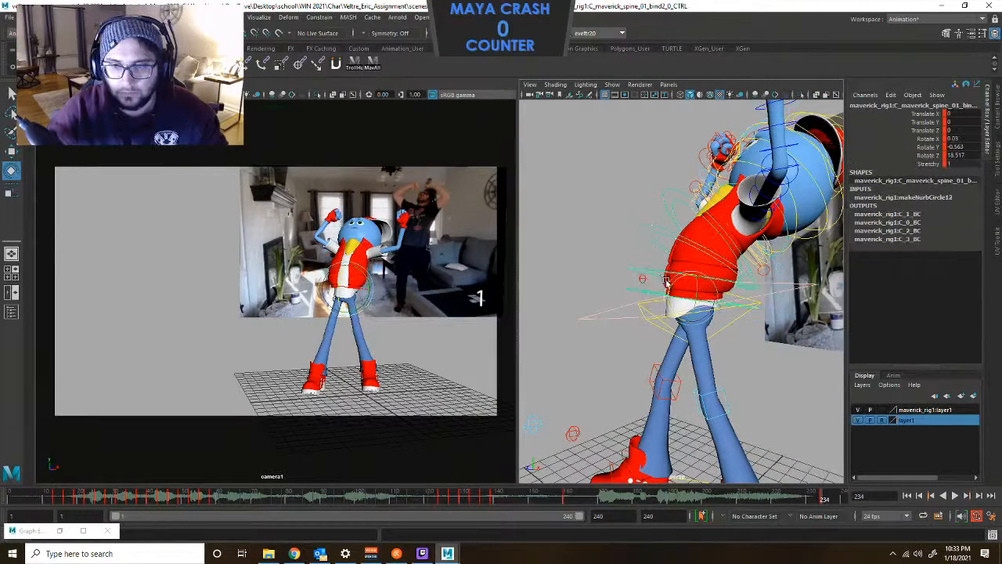
left_click_drag(637, 288, 670, 263)
left_click(624, 292)
middle_click_drag(671, 263, 651, 275, "alt")
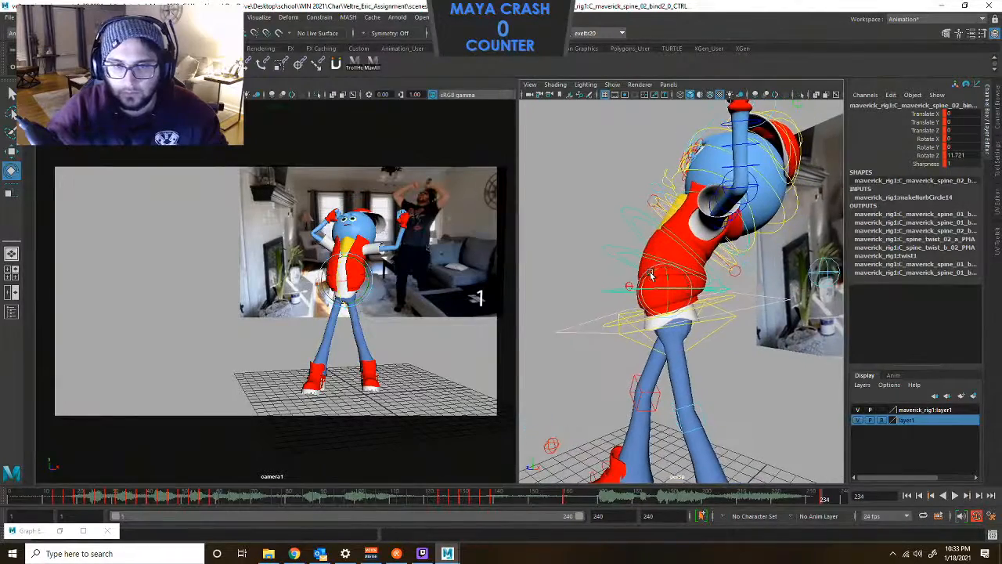
Move the left wrist control in beside the head, to about Translate X -5.9, Translate Y 2.8 and Translate Z -2.2.
left_click_drag(651, 274, 824, 314, "alt")
left_click(749, 235)
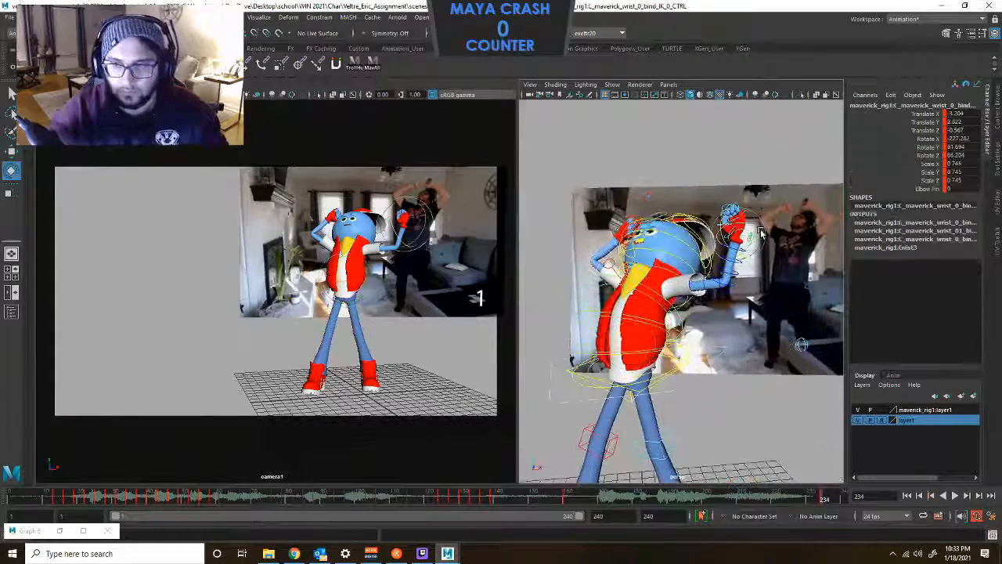
key("w")
left_click_drag(756, 248, 804, 249, "alt")
left_click_drag(733, 248, 635, 265)
left_click_drag(741, 264, 655, 251)
Raise the left wrist to about Translate X -7.1 and Y 4.2, and turn the hand to about Rotate X 45, Y 157 and Z 30.
key("e")
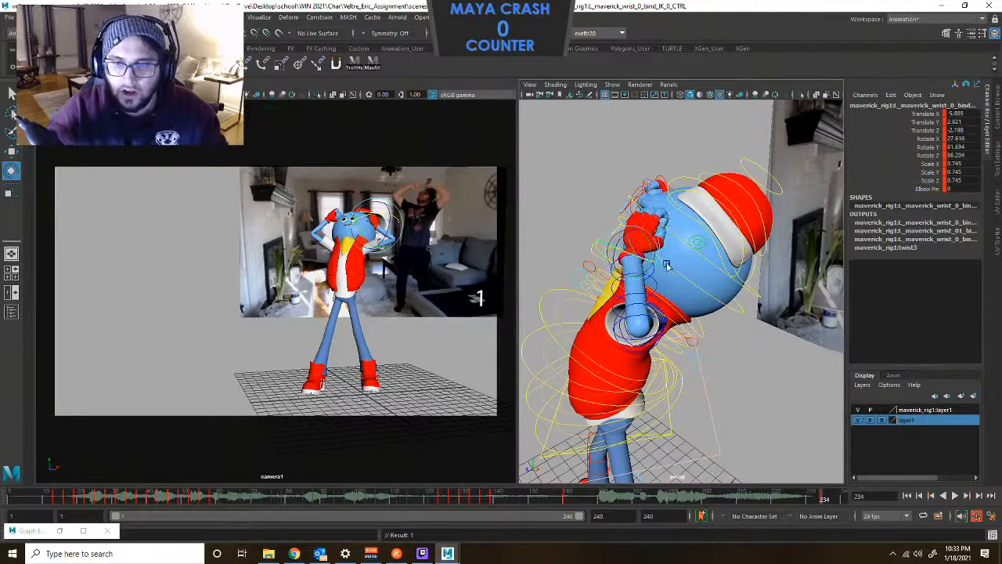
left_click_drag(633, 236, 677, 268)
key("w")
key("e")
key("f")
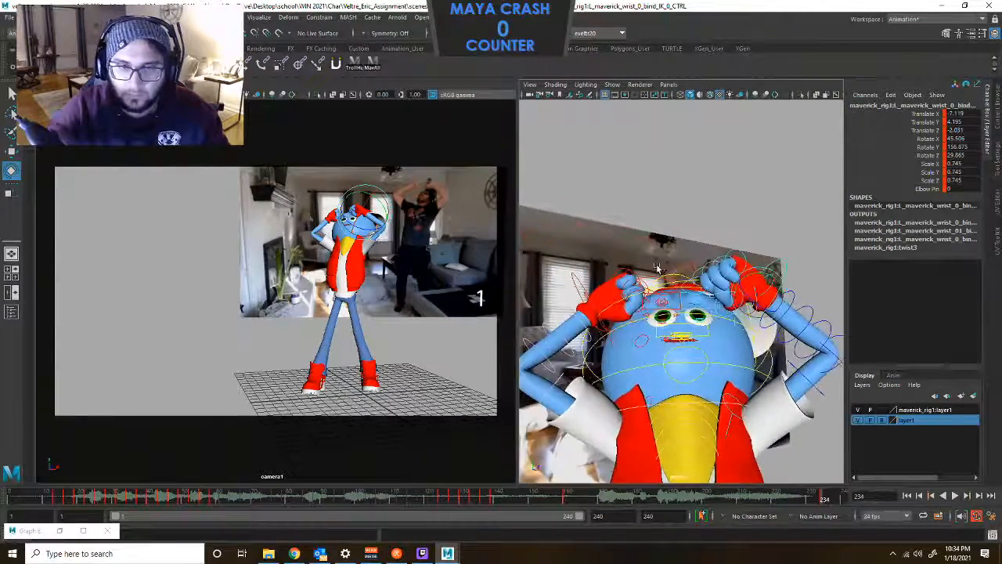
Position the right wrist control against the head at about Translate X -6.2, Translate Y 4.2 and Translate Z -5.7.
left_click(584, 280)
left_click_drag(584, 279, 778, 237, "alt")
key("f")
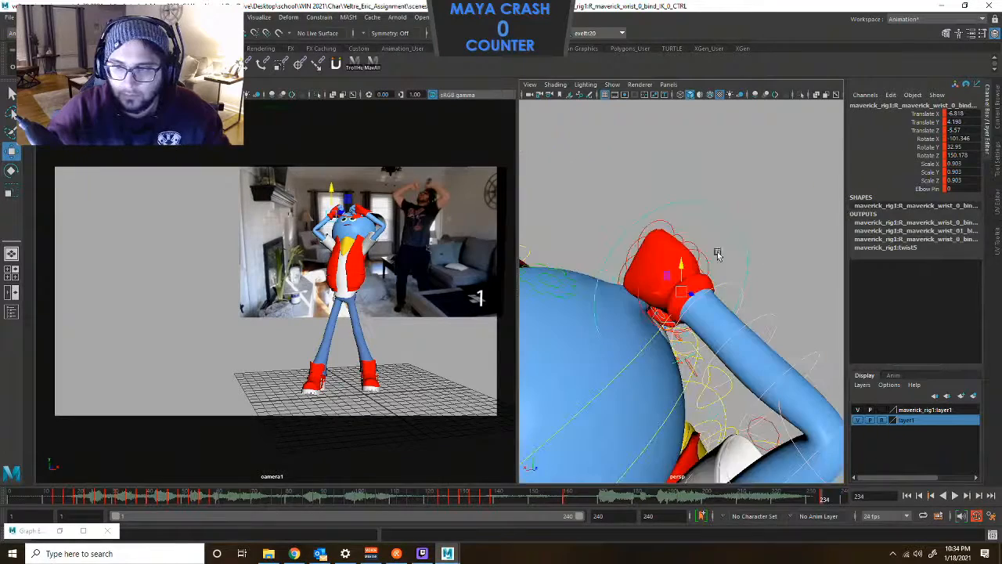
left_click_drag(717, 255, 719, 294, "alt")
key("ctrl+z")
Raise the left wrist control clear of the head to about Translate X -6.78, Translate Y 4.65 and Translate Z -2.08.
left_click(547, 195)
left_click_drag(570, 207, 565, 185)
left_click_drag(613, 217, 478, 224, "alt")
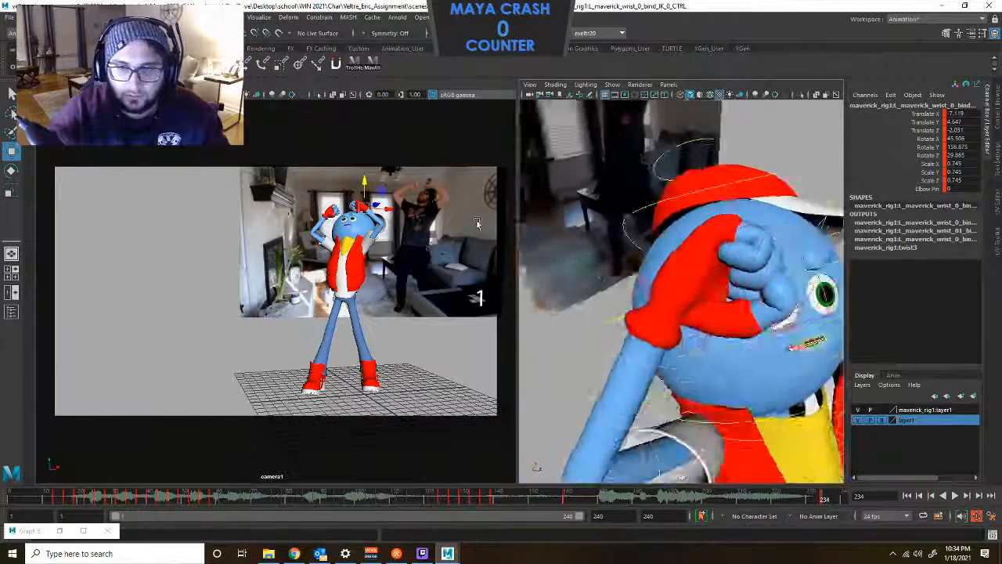
key("f")
left_click_drag(639, 283, 731, 299, "alt")
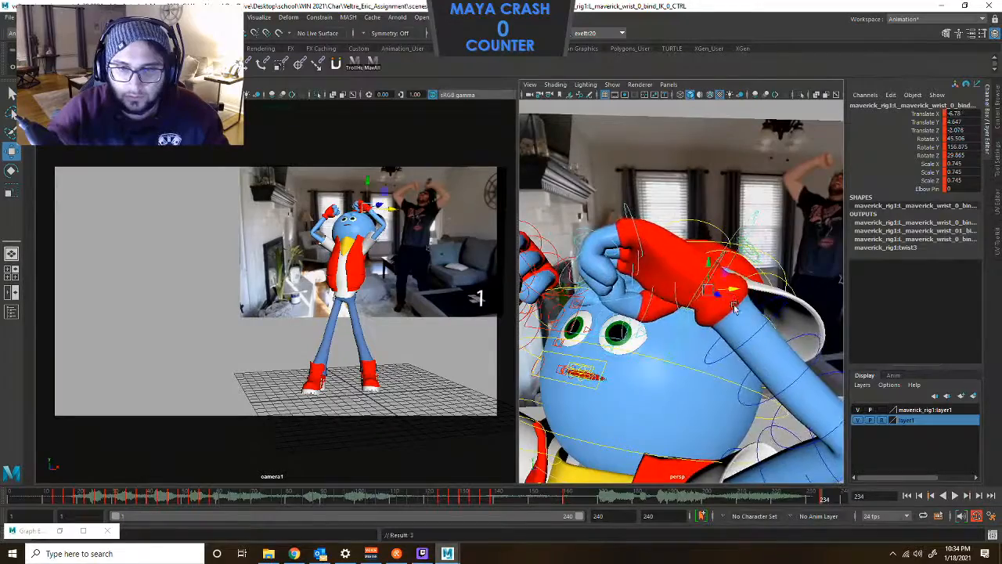
Rotate the left wrist control to about Rotate X 98, Rotate Y 137.6 and Rotate Z 30.4.
scroll(732, 299, "down", 2)
middle_click_drag(731, 299, 705, 233, "alt")
left_click_drag(705, 233, 669, 239, "alt")
key("e")
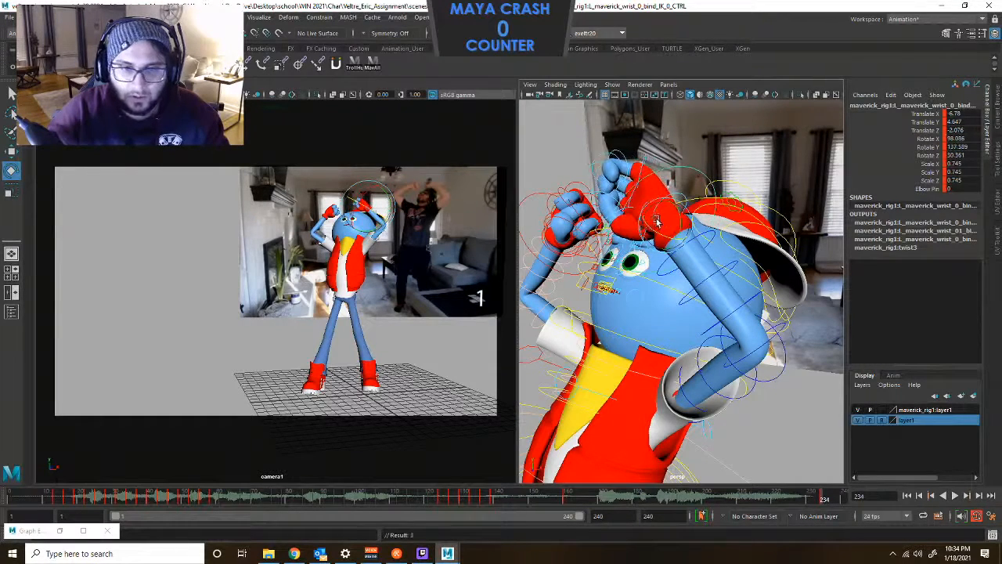
Inspect the arms-raised pose at frame 234 from several angles, checking both wrist controls and the COG control.
left_click_drag(634, 276, 665, 255, "alt")
right_click_drag(665, 254, 627, 250, "alt")
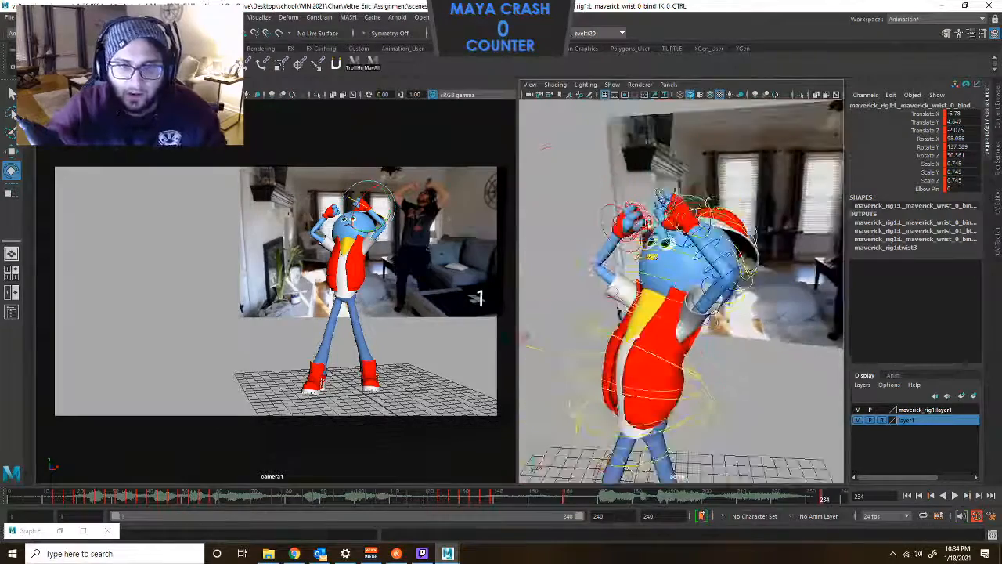
left_click_drag(627, 251, 654, 211, "alt")
right_click_drag(654, 211, 679, 191, "alt")
middle_click_drag(679, 190, 658, 165, "alt")
right_click_drag(736, 270, 708, 296, "alt")
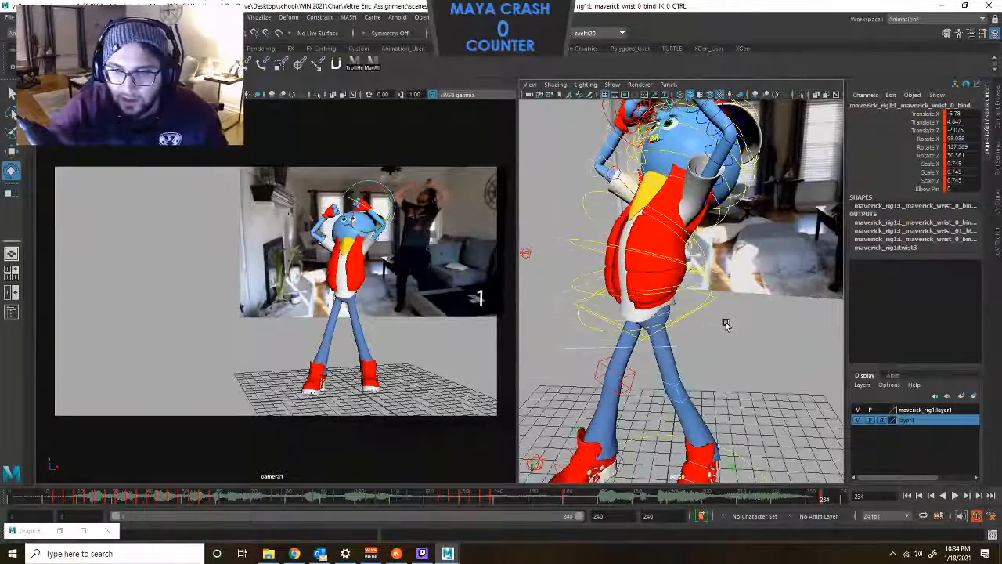
left_click(722, 309)
middle_click_drag(731, 253, 733, 325, "alt")
right_click_drag(733, 325, 771, 319, "alt")
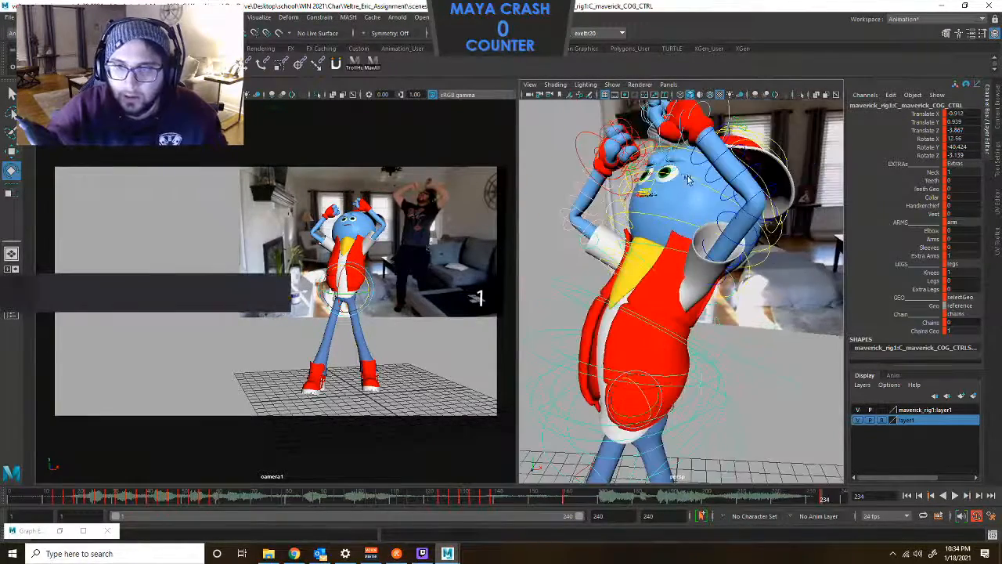
left_click(668, 173)
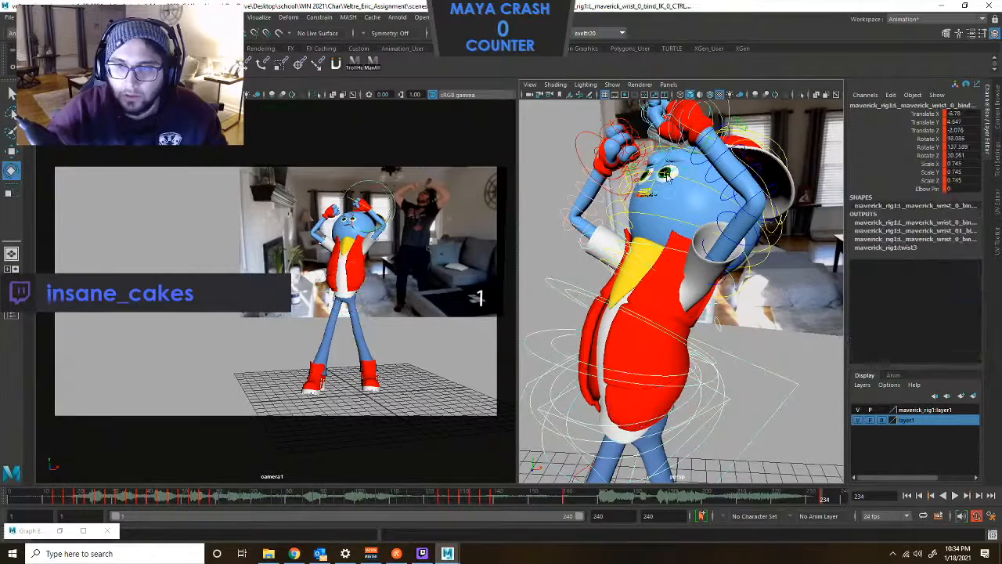
left_click(582, 159)
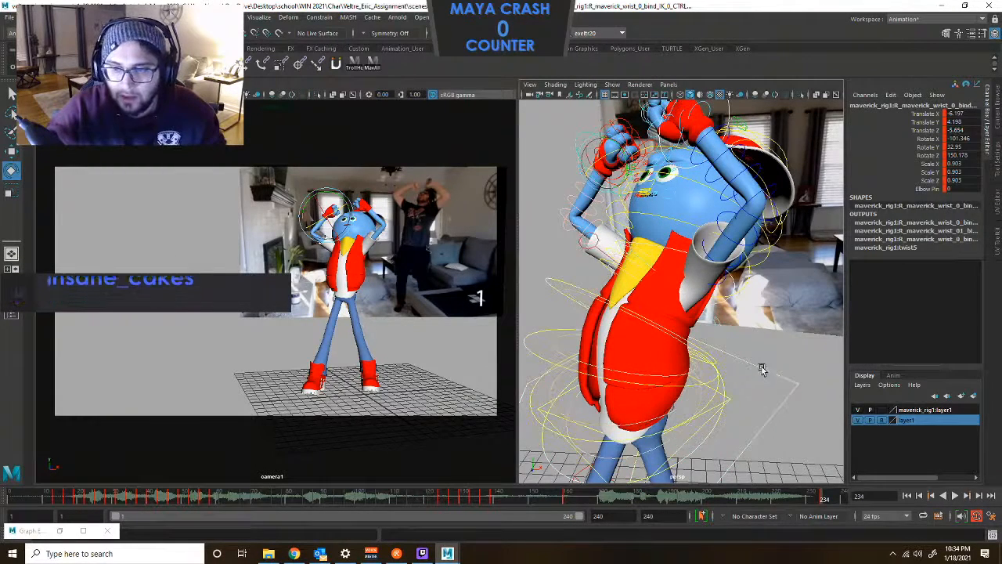
right_click_drag(762, 368, 759, 362, "alt")
left_click(762, 358)
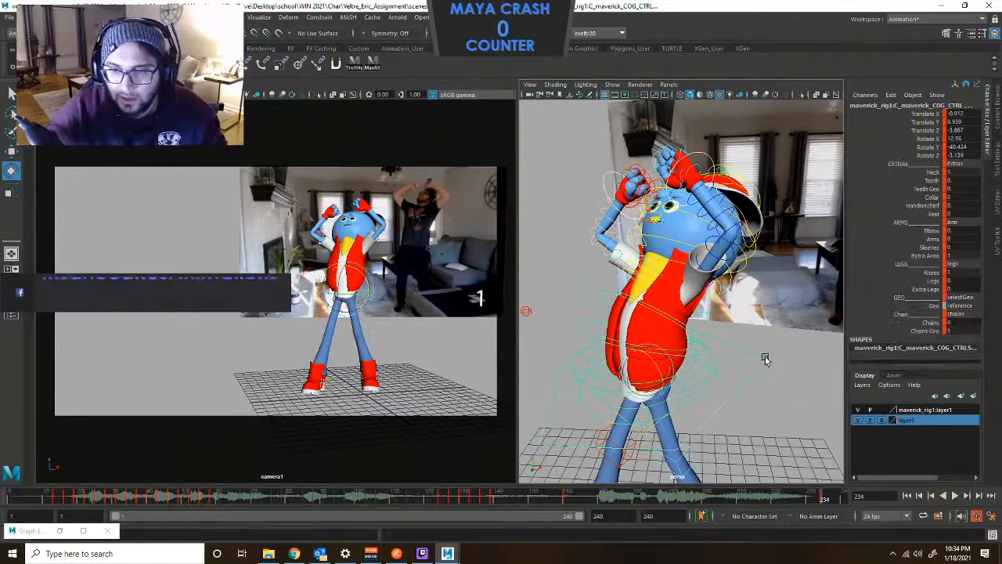
Shift the COG together with both elbow controls to COG Translate X -0.424, and rotate the COG to about 12.4, -46.4 and -4.8.
key("w")
right_click_drag(764, 352, 764, 272, "alt")
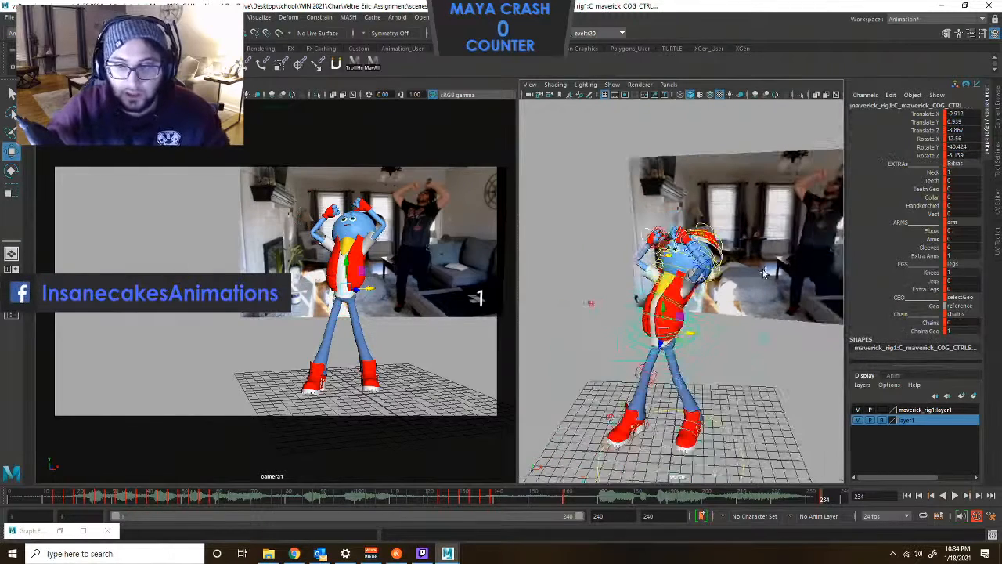
left_click(766, 341)
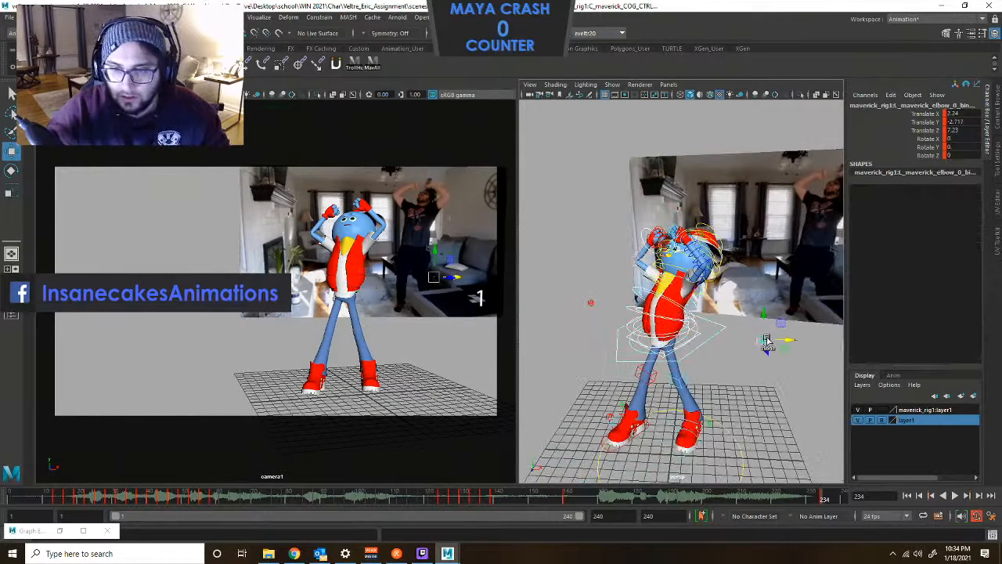
left_click(705, 339)
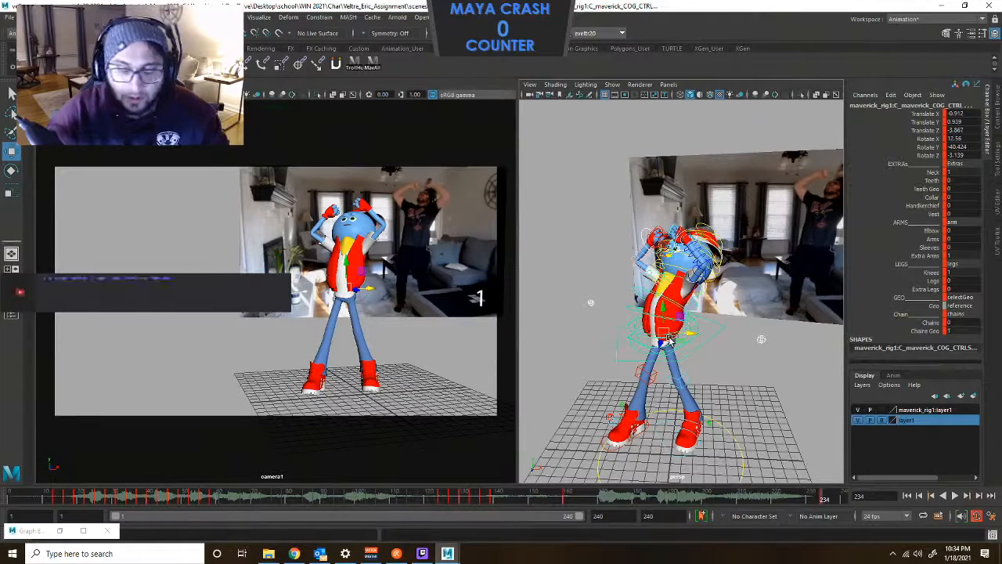
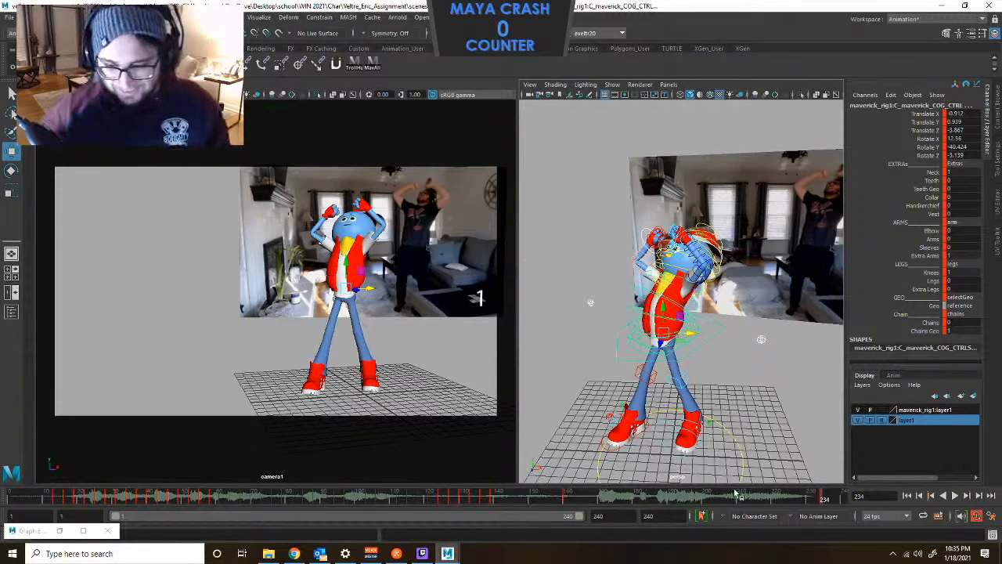
scroll(704, 321, "up", 3)
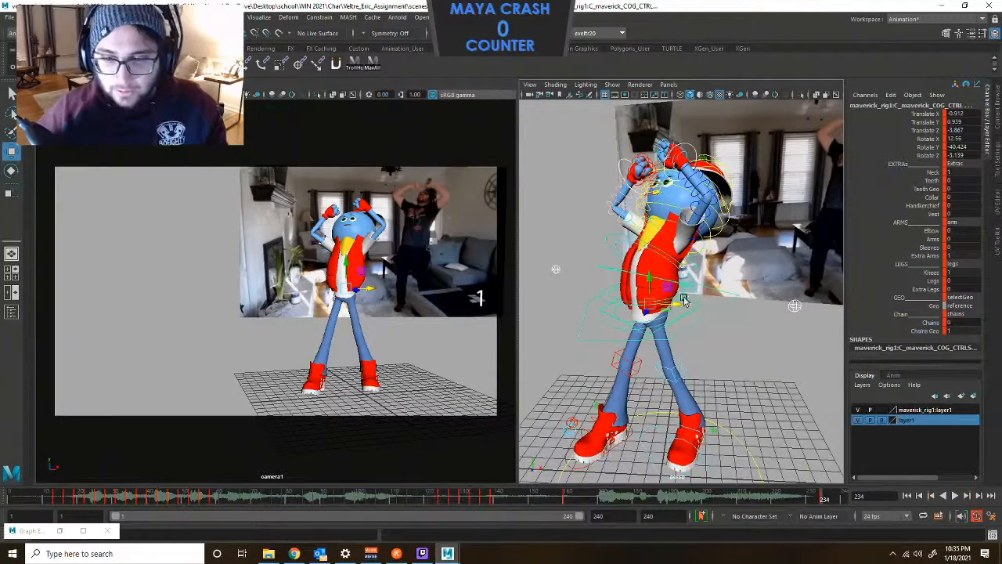
left_click_drag(677, 306, 687, 311)
left_click_drag(748, 350, 727, 344, "alt")
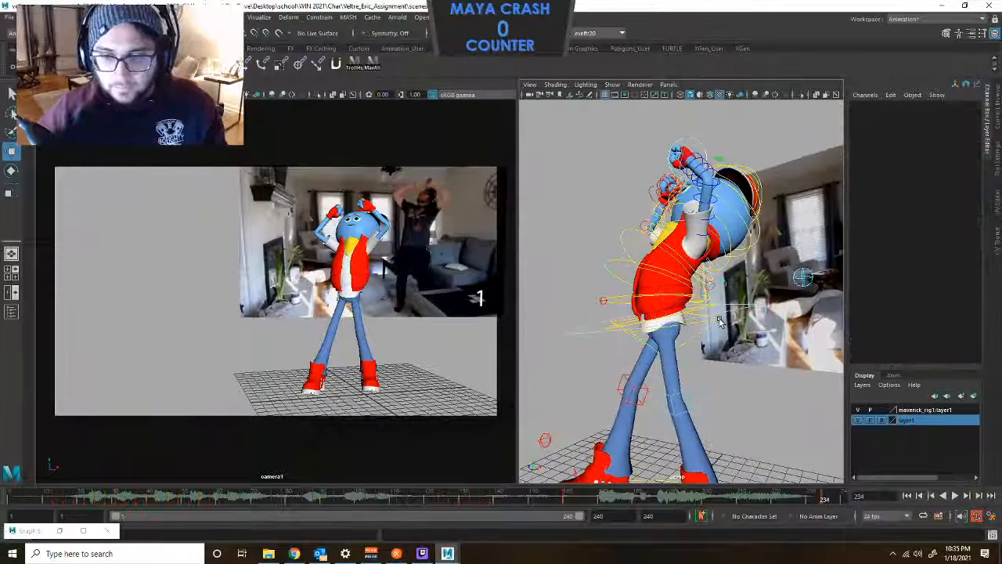
key("e")
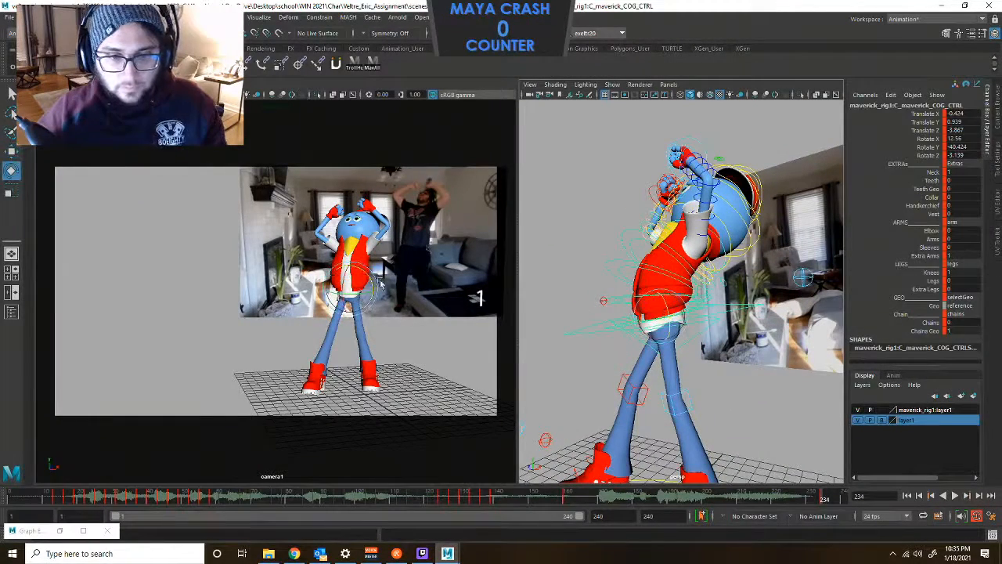
left_click_drag(349, 279, 353, 298)
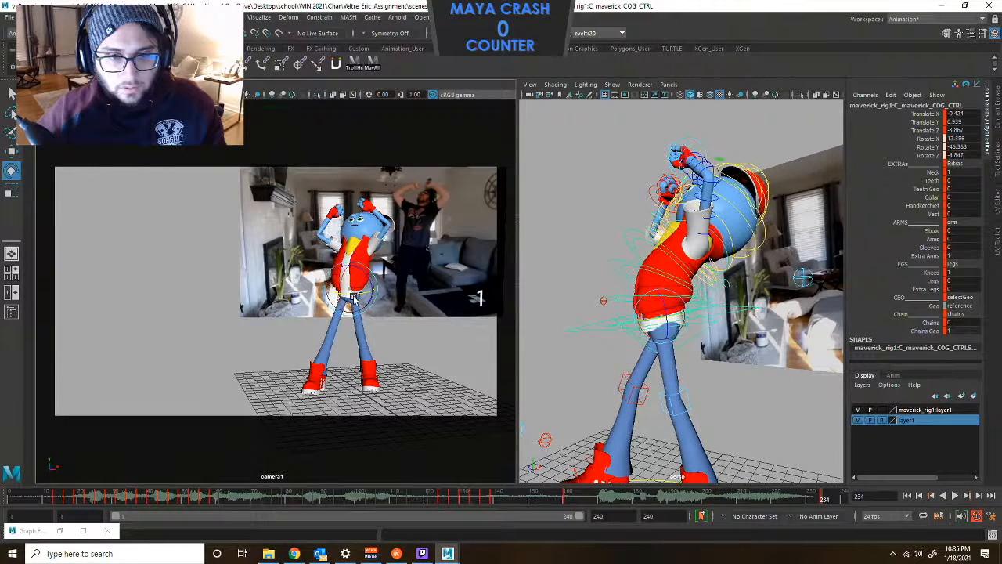
Move the right wrist control to about Translate X -7.18, Translate Y 4.01 and Translate Z -5.52.
left_click(680, 177)
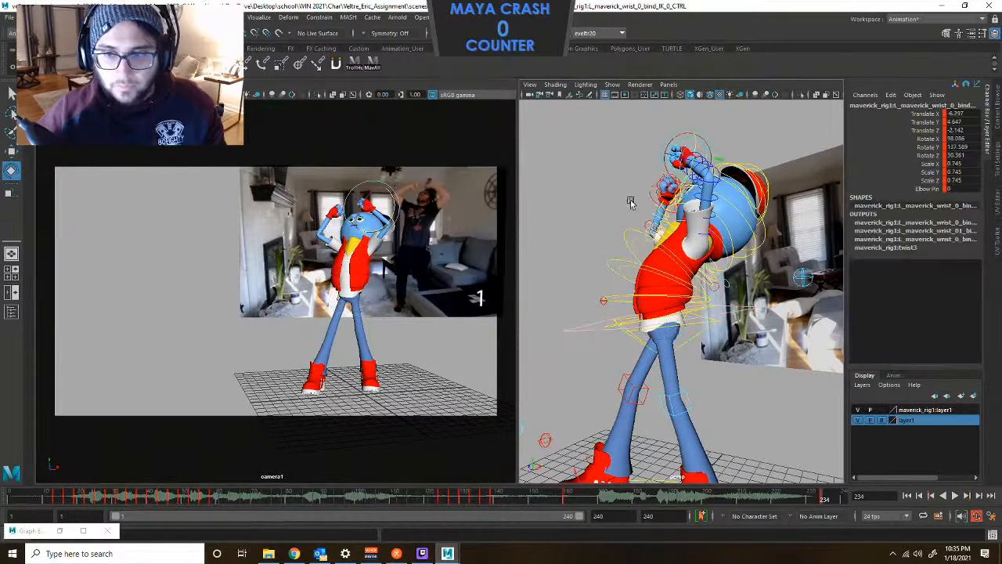
left_click(648, 193)
key("w")
left_click_drag(666, 173, 700, 202)
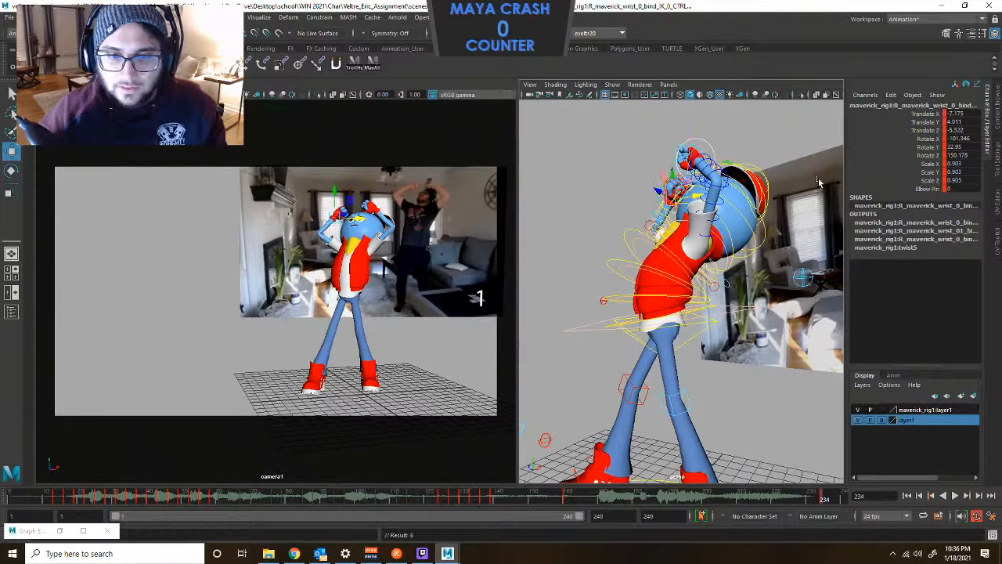
left_click(761, 232)
Rotate the head control to about Rotate X 2.9, Rotate Y 12.6 and Rotate Z 13.3, and key the rotation.
left_click_drag(740, 251, 846, 271, "alt")
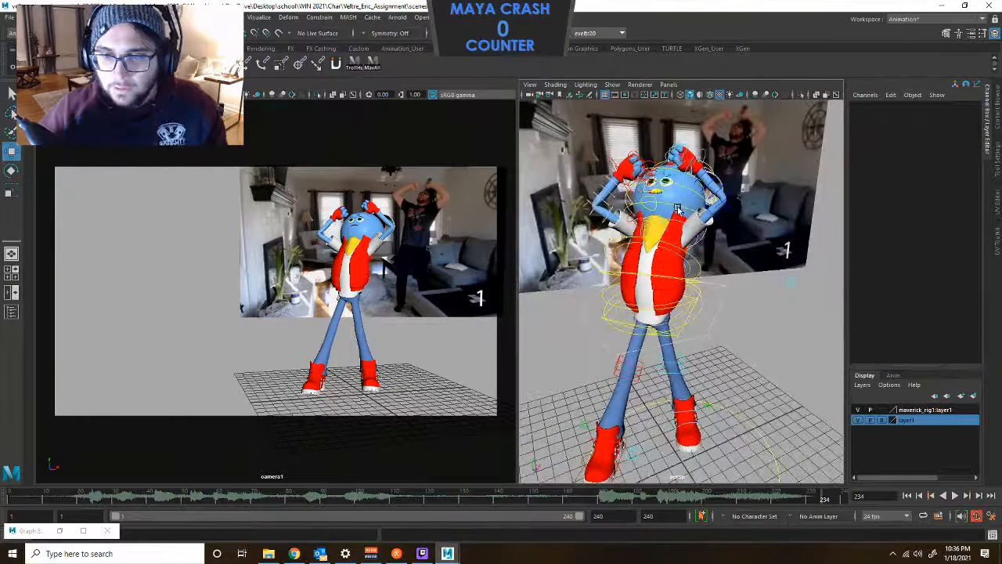
key("e")
left_click(685, 225)
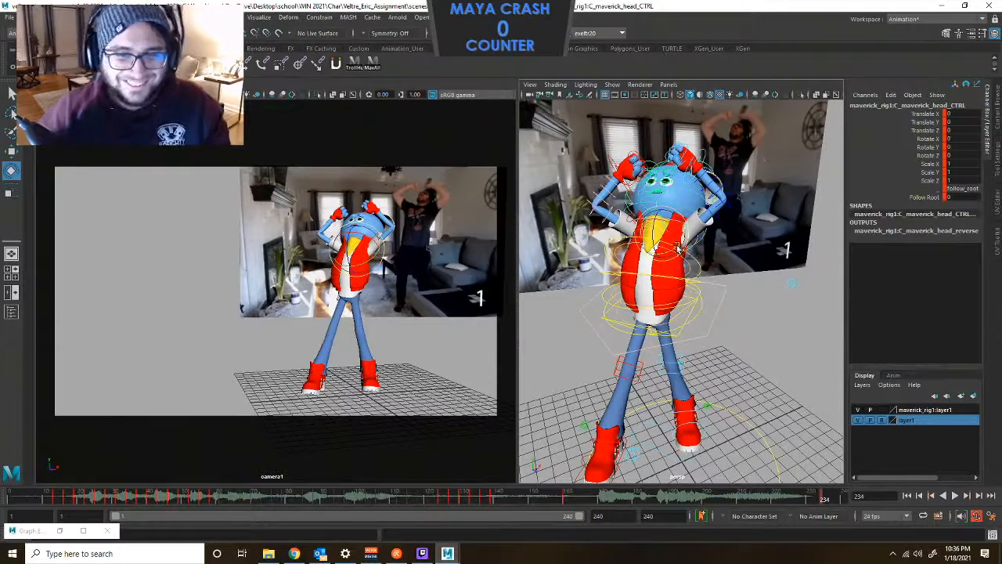
left_click_drag(681, 247, 654, 224)
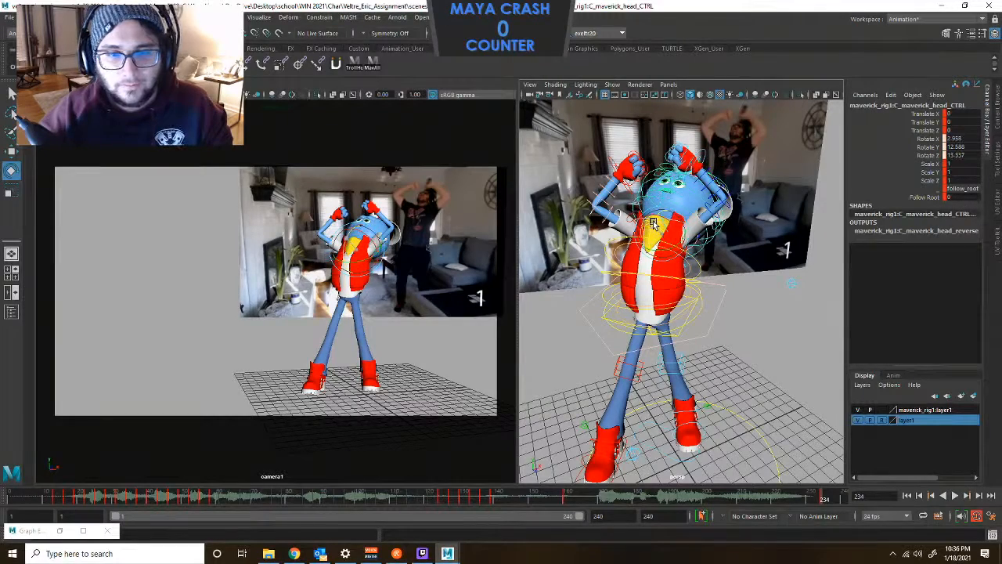
key("shift+e")
Shift the COG together with both wrist and elbow controls to COG Translate X about -1.16 and Translate Z about -3.24.
left_click_drag(734, 260, 630, 206, "alt")
right_click_drag(650, 220, 680, 167, "alt")
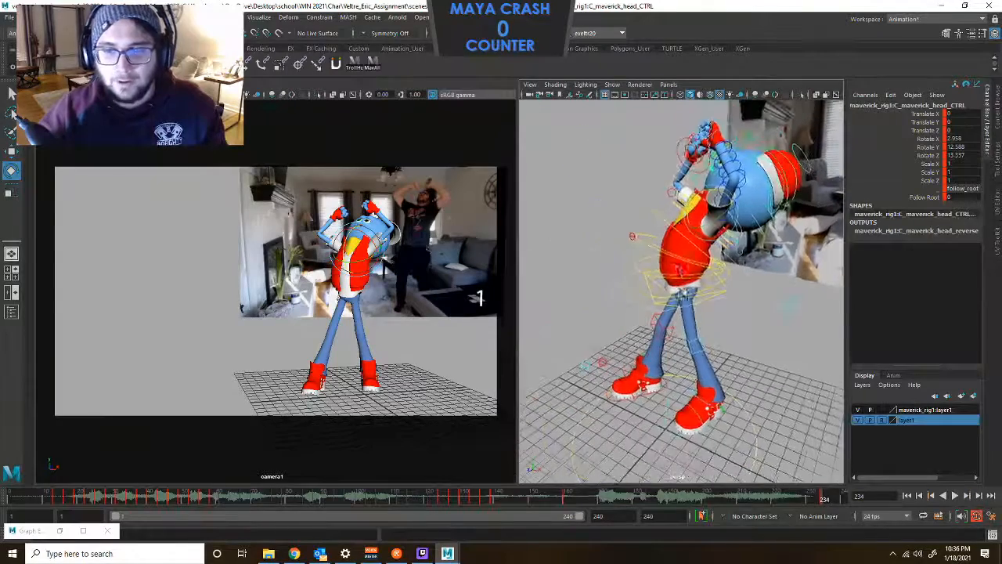
left_click(728, 123)
left_click(728, 123)
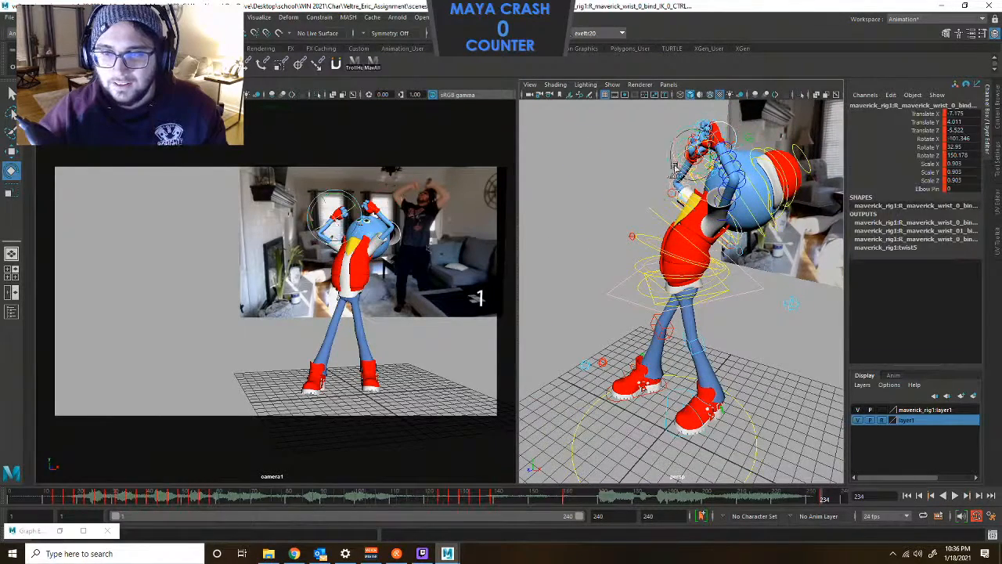
left_click(634, 249)
left_click(633, 237)
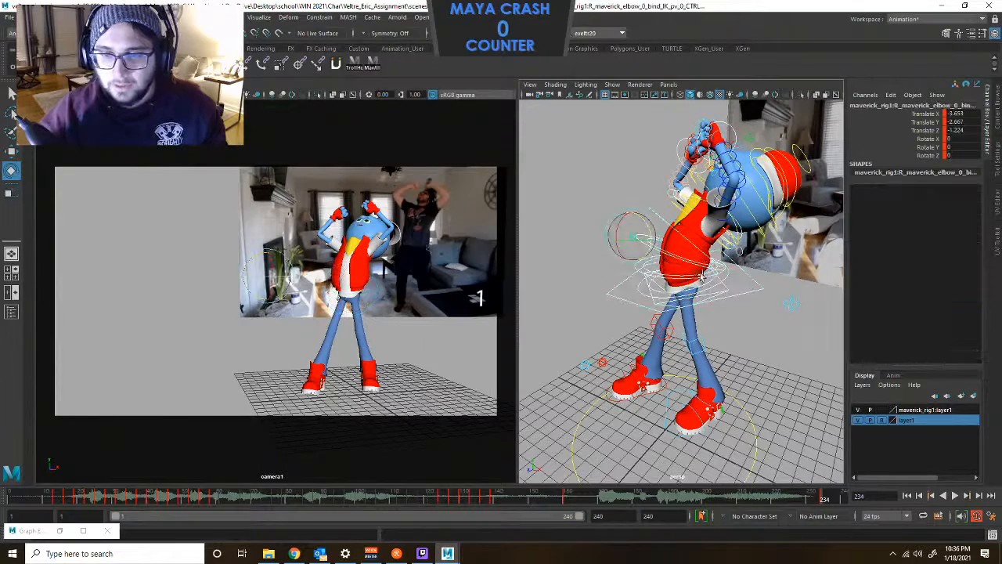
left_click(792, 308)
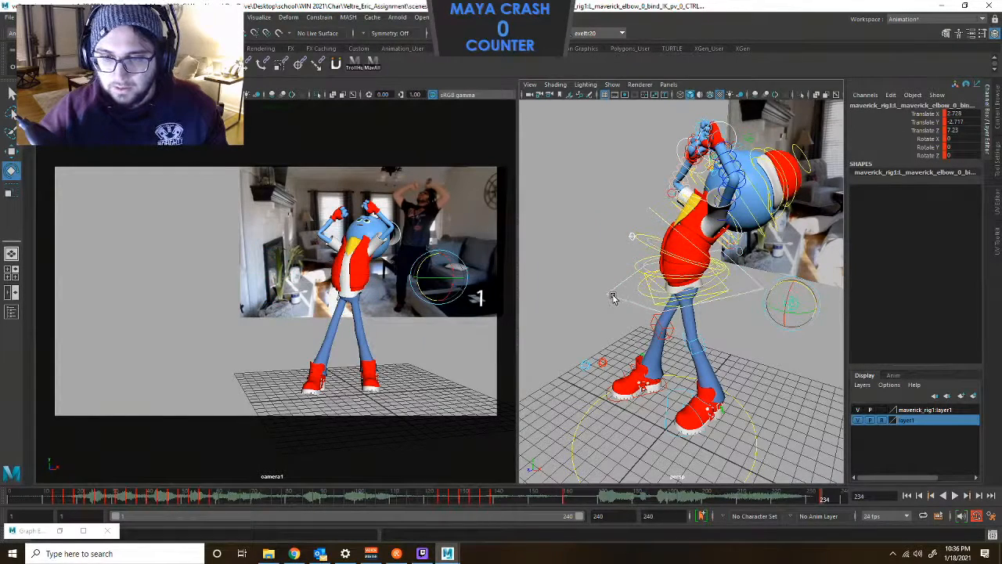
left_click(613, 295)
left_click_drag(613, 295, 808, 257, "alt")
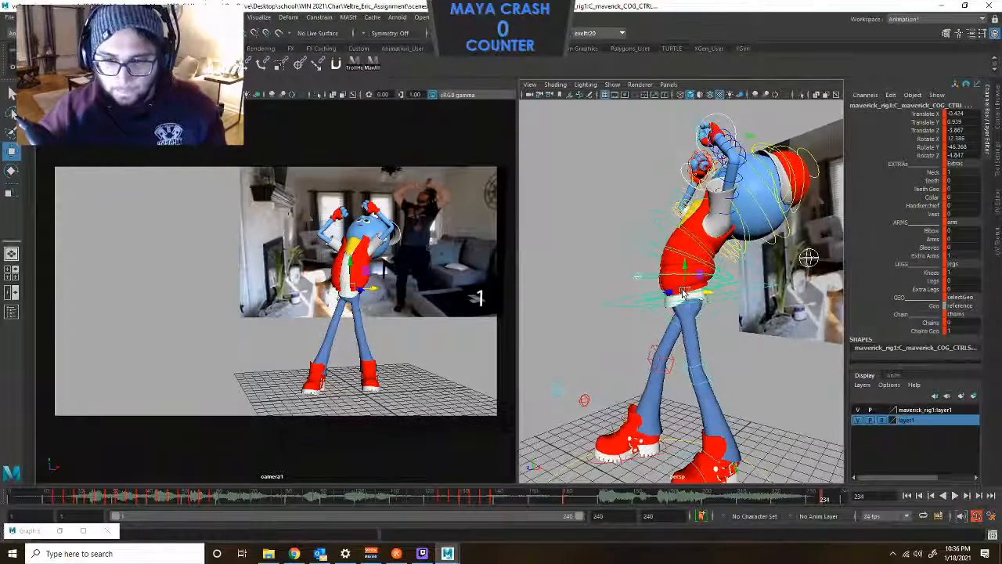
left_click_drag(672, 296, 696, 294)
left_click_drag(696, 295, 649, 312, "alt")
scroll(648, 303, "down", 3)
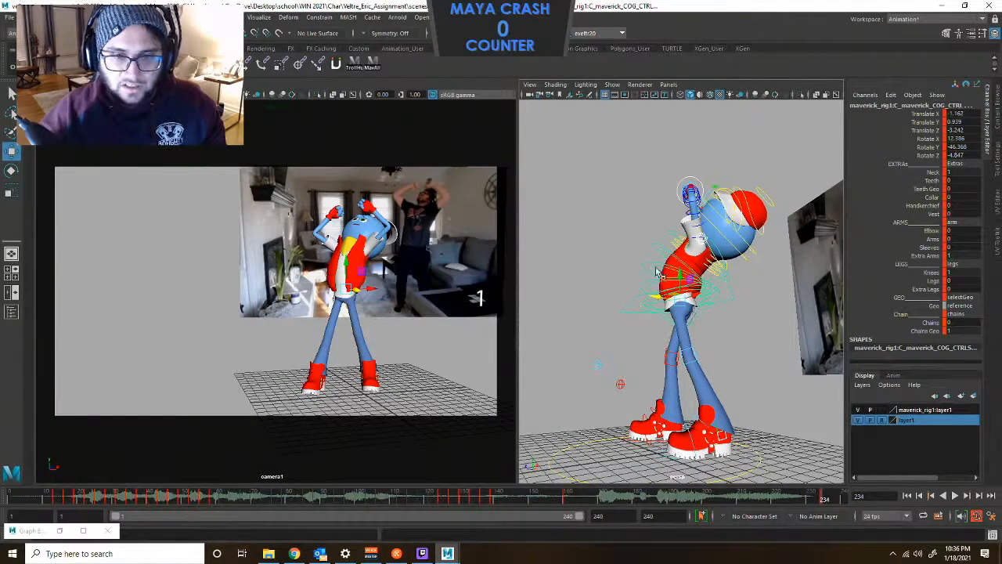
Adjust the sideways position of the combined COG, wrist and elbow selection to COG Translate X about -1.49.
left_click_drag(657, 271, 589, 299, "alt")
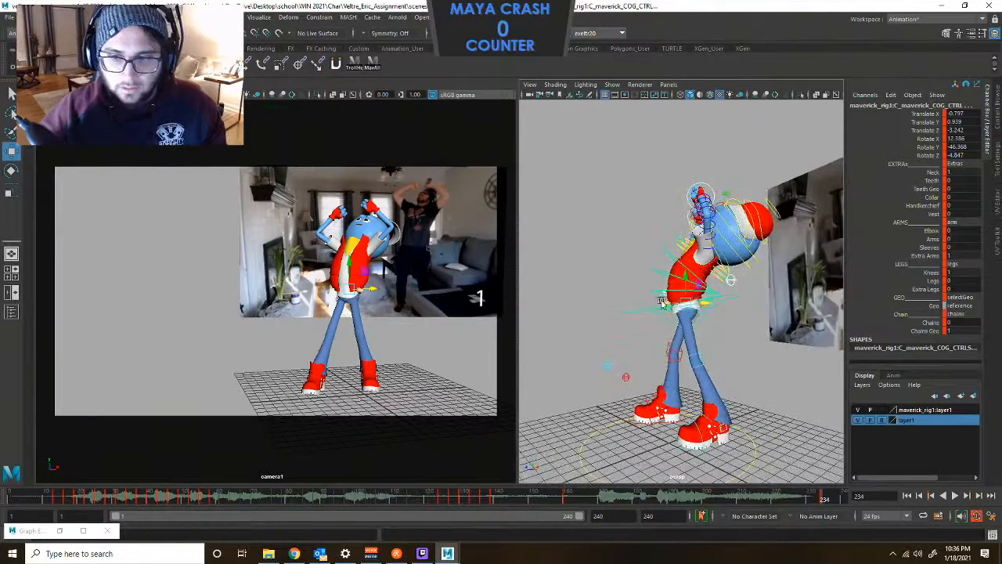
left_click_drag(693, 302, 667, 307)
key("ctrl+z")
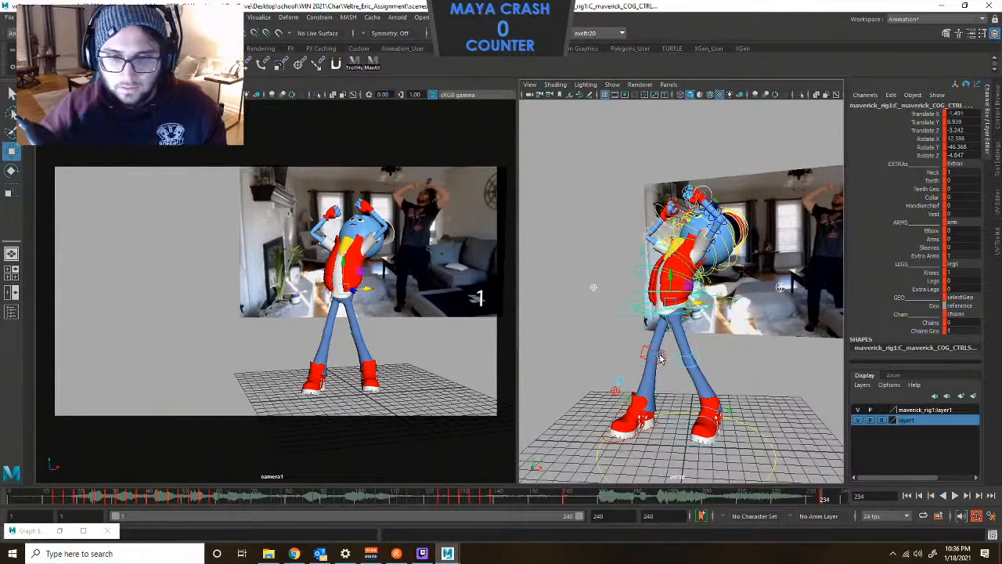
Move the left knee control to about Translate X -5.98 and Translate Z -6.58.
left_click(618, 382)
left_click_drag(619, 381, 644, 398, "alt")
left_click(636, 407)
left_click(674, 390)
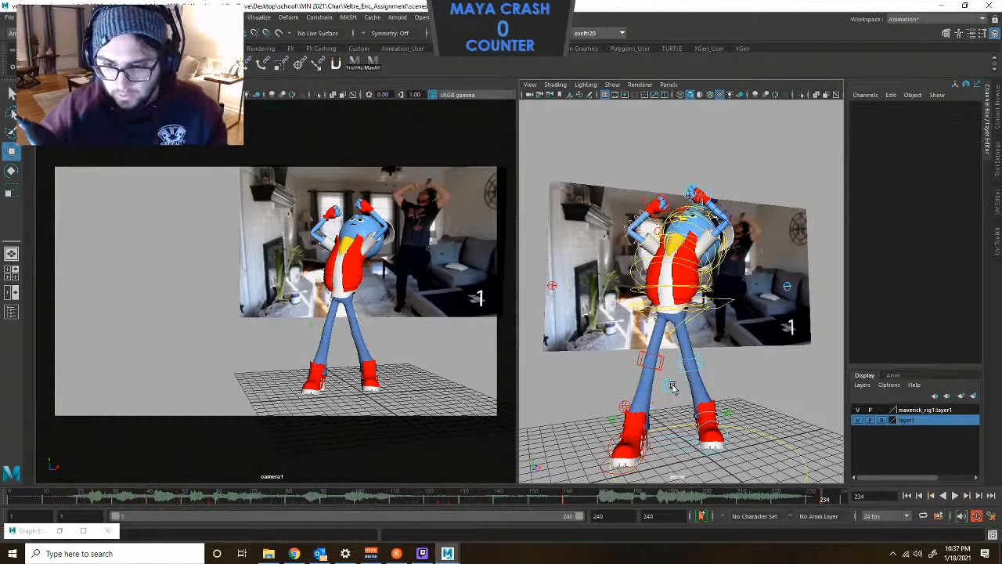
left_click(672, 388)
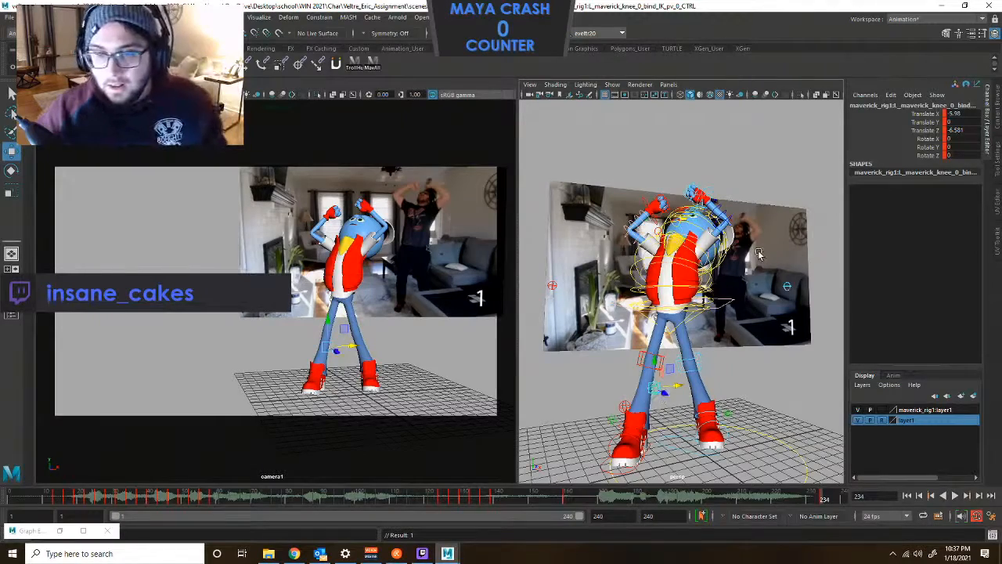
Reset the pelvis control's Rotate X, Y and Z to 0.
left_click_drag(758, 252, 689, 254, "alt")
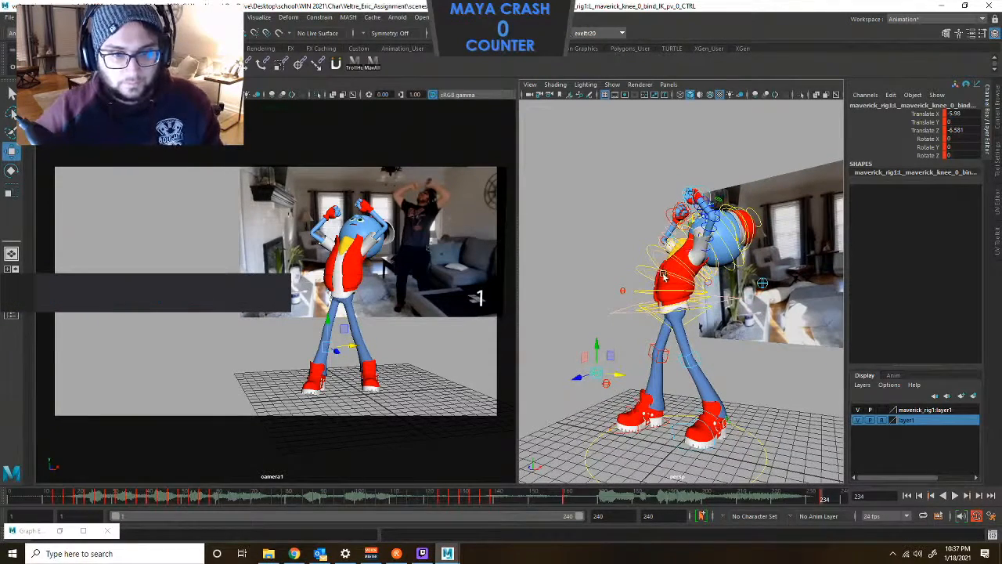
left_click(703, 318)
left_click(705, 314)
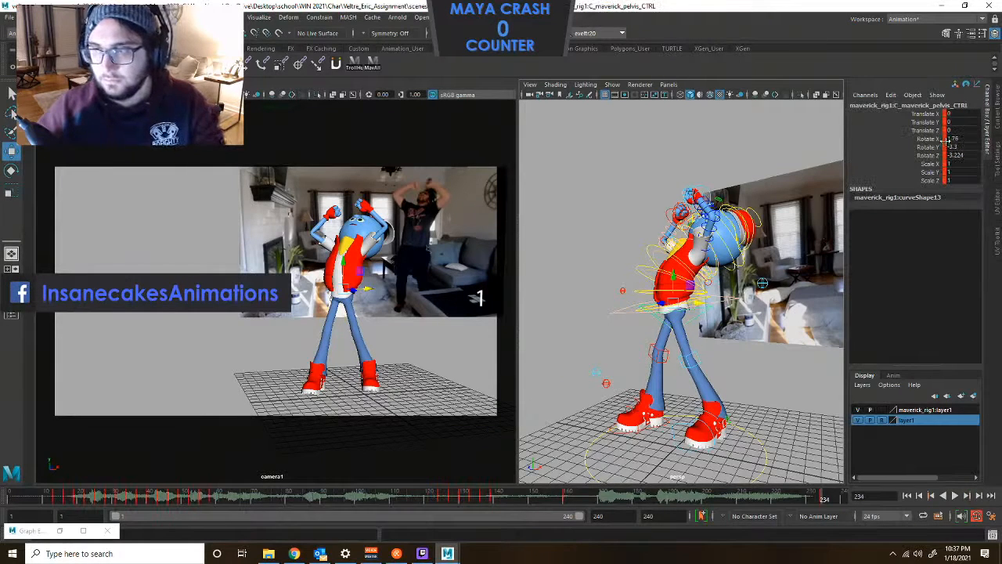
left_click_drag(947, 139, 950, 156)
type("0")
key("Return")
left_click(736, 286)
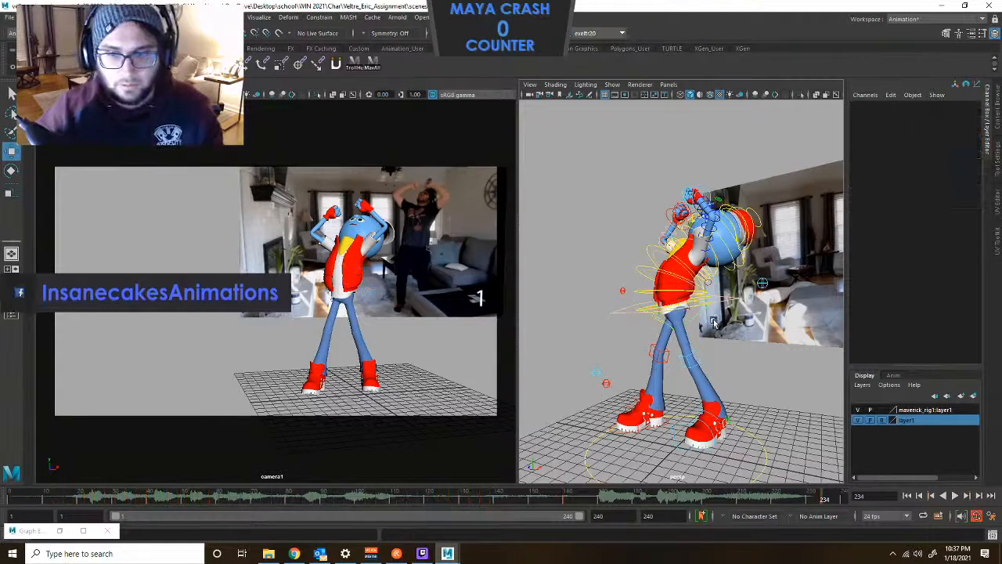
Rotate the pelvis control to adjust the hip tilt at frame 234 and key it.
left_click(705, 310)
key("e")
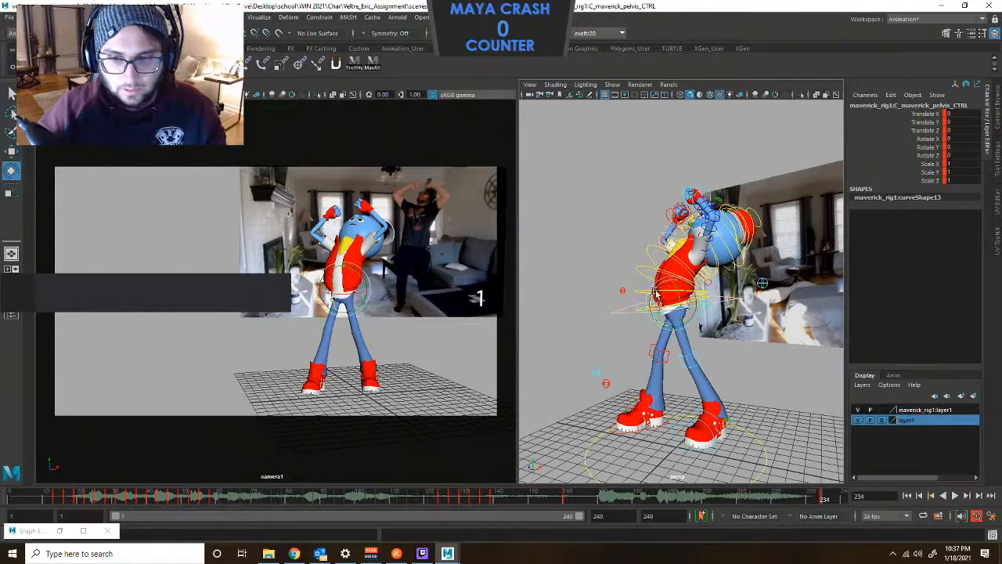
left_click_drag(658, 315, 719, 296)
key("s")
Bend the upper torso by rotating the spine_03 control to about Rotate Z 11.4.
left_click(711, 295)
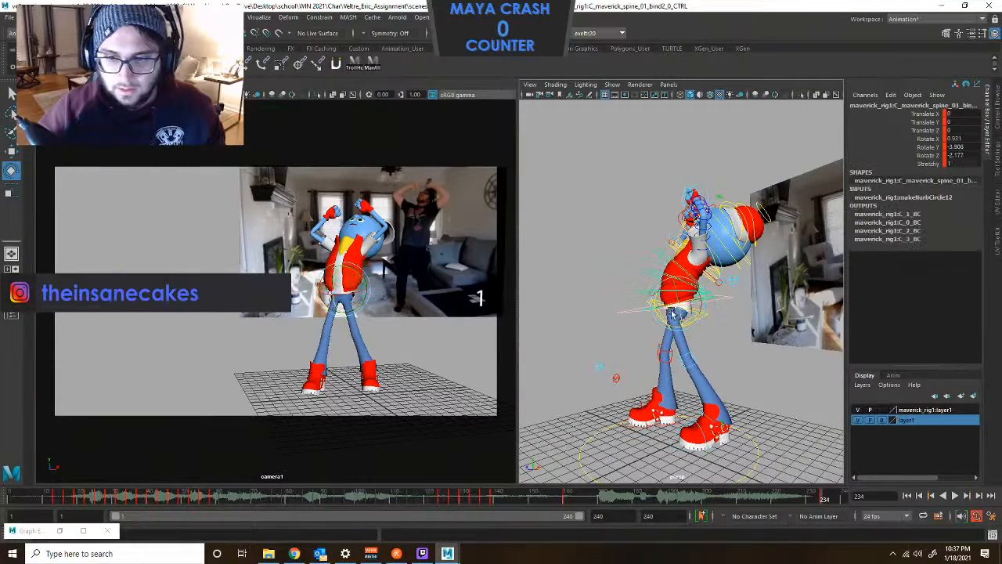
mouse_move(660, 289)
left_mouse_down()
mouse_move(651, 275)
mouse_move(657, 284)
left_mouse_up()
left_click(649, 267)
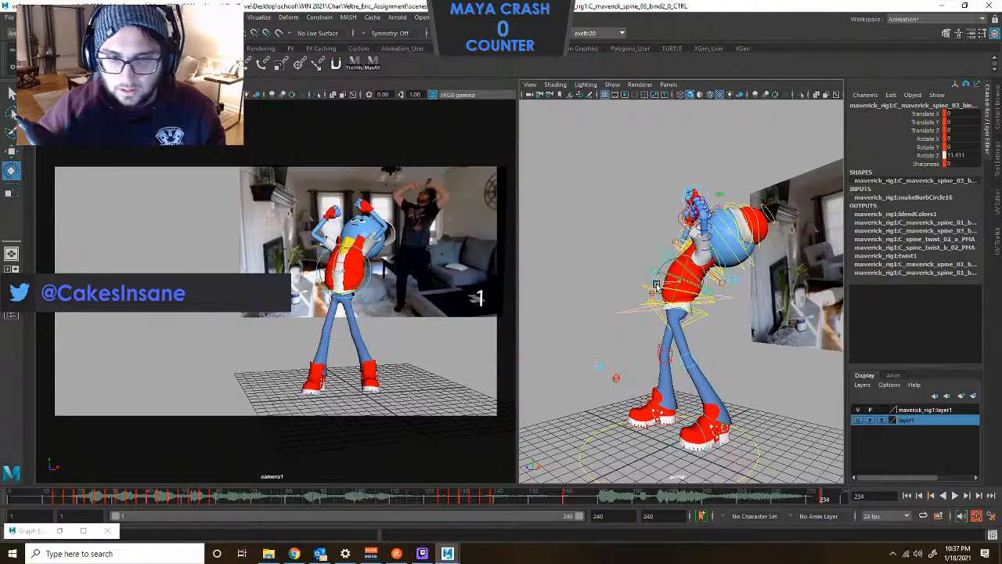
Try to rotate the left clavicle control to adjust the raised shoulder.
left_click(740, 266)
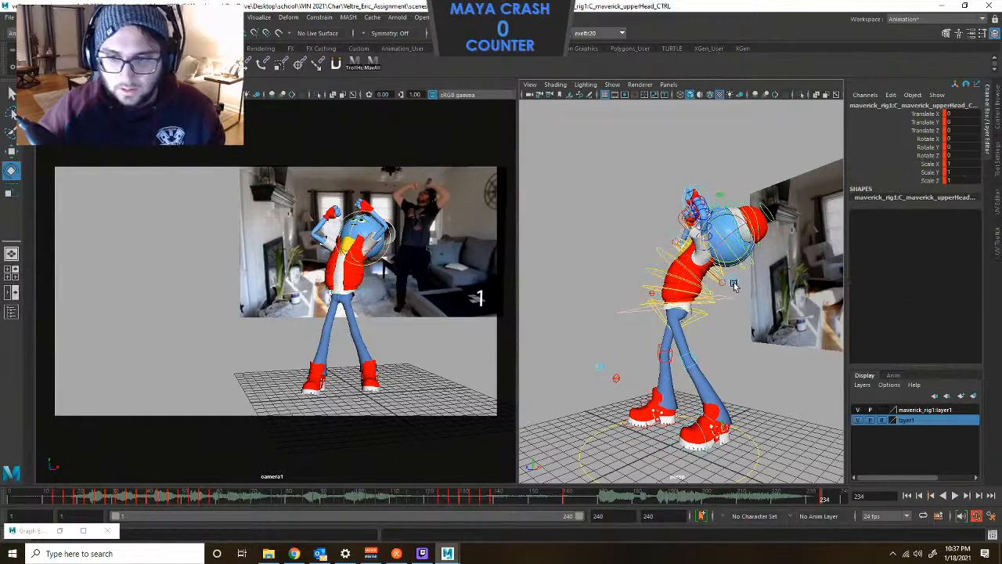
scroll(734, 284, "up", 8)
left_click(793, 252)
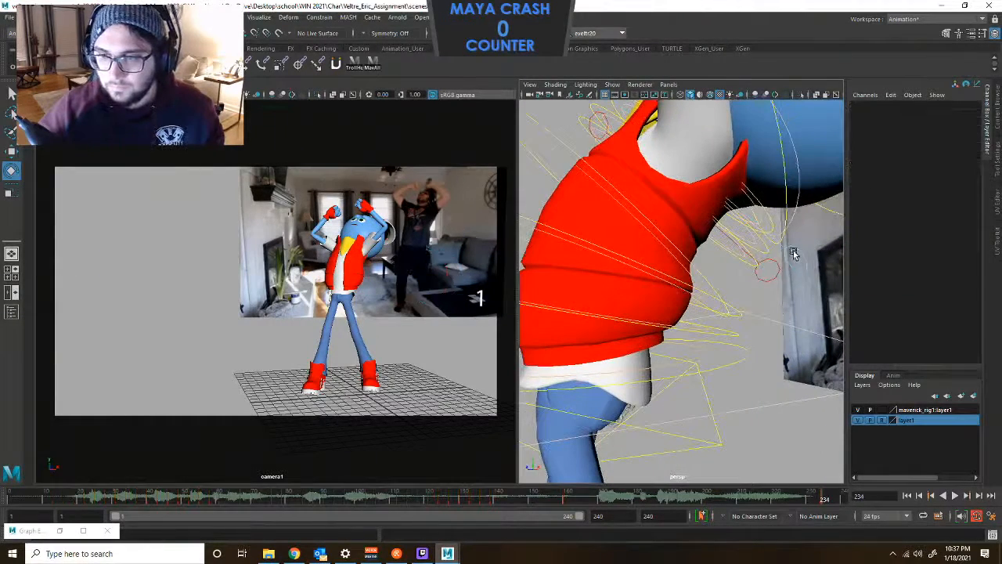
left_click(791, 246)
left_click_drag(701, 173, 691, 165)
key("ctrl+z")
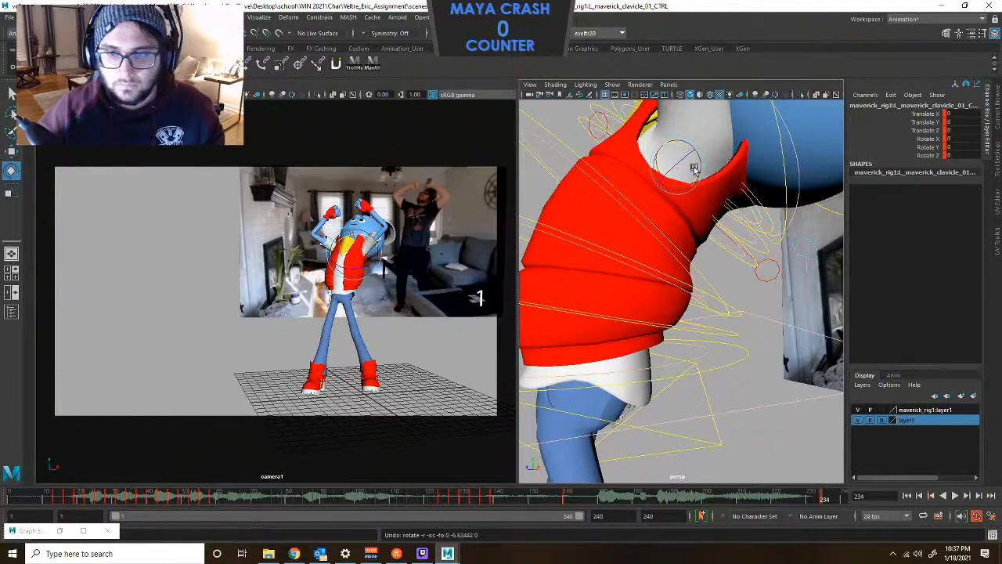
Examine the left shoulder and the whole arms-raised pose at frame 234 from several angles.
middle_click_drag(685, 188, 679, 289, "alt")
left_click_drag(679, 288, 705, 302, "alt")
right_click_drag(704, 301, 728, 321, "alt")
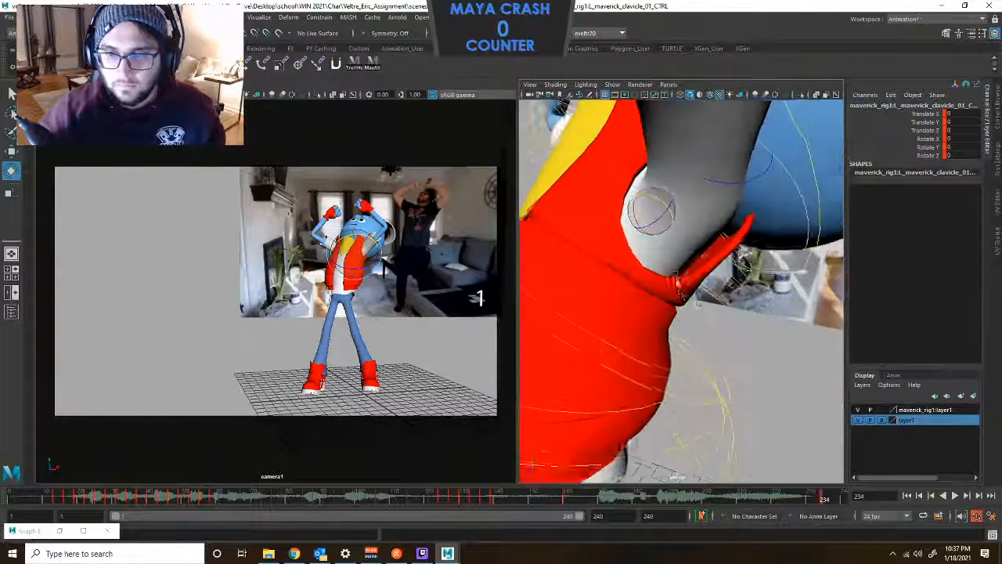
mouse_move(728, 321)
left_mouse_down("alt")
mouse_move(734, 342)
mouse_move(717, 321)
left_mouse_up("alt")
right_click_drag(716, 321, 689, 302, "alt")
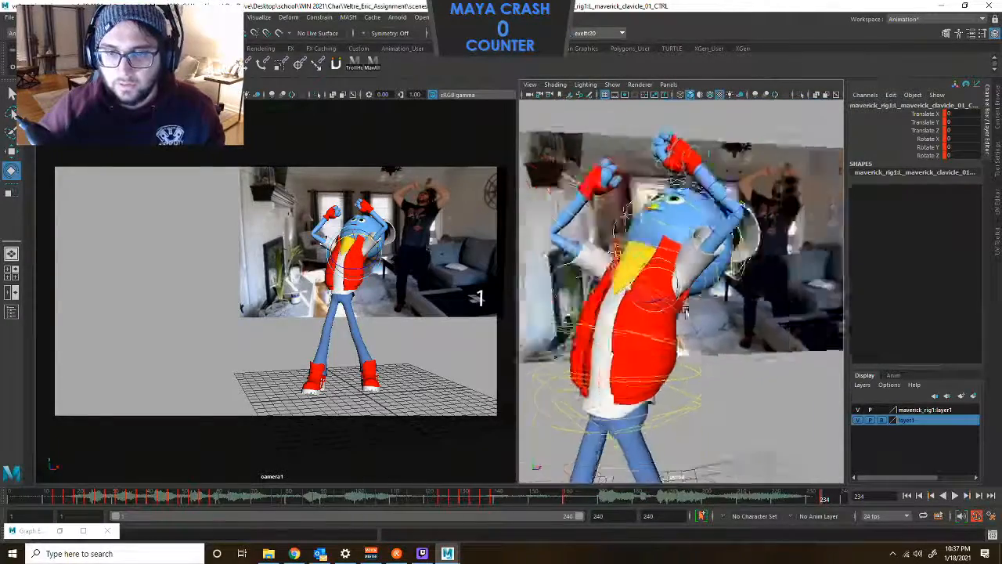
left_click_drag(689, 301, 751, 310, "alt")
right_click_drag(747, 306, 693, 307, "alt")
left_click_drag(693, 307, 660, 367, "alt")
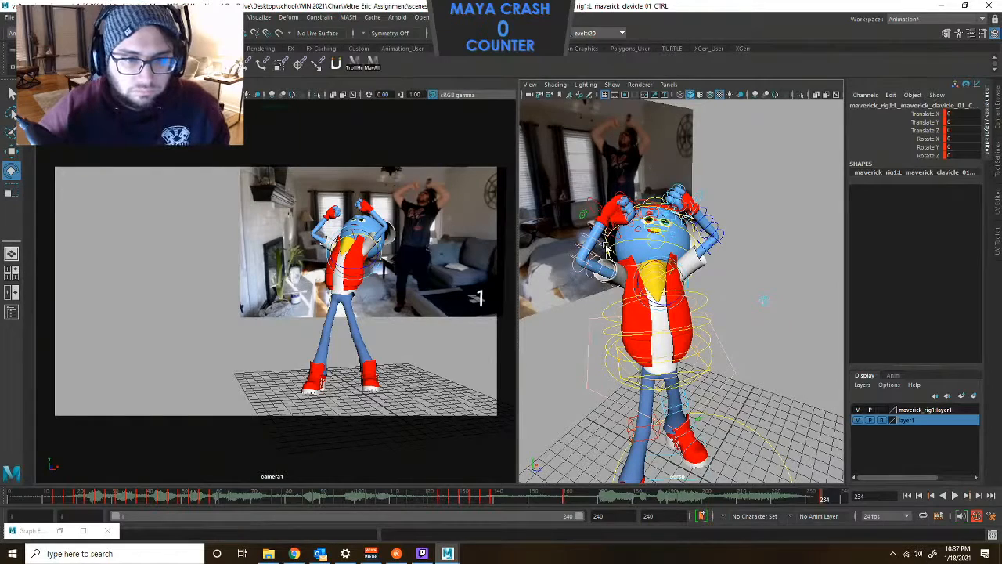
Select all of the character's rig controls and key the whole pose at frame 234.
right_click_drag(636, 250, 628, 318, "alt")
left_click_drag(629, 318, 605, 434, "alt")
key("s")
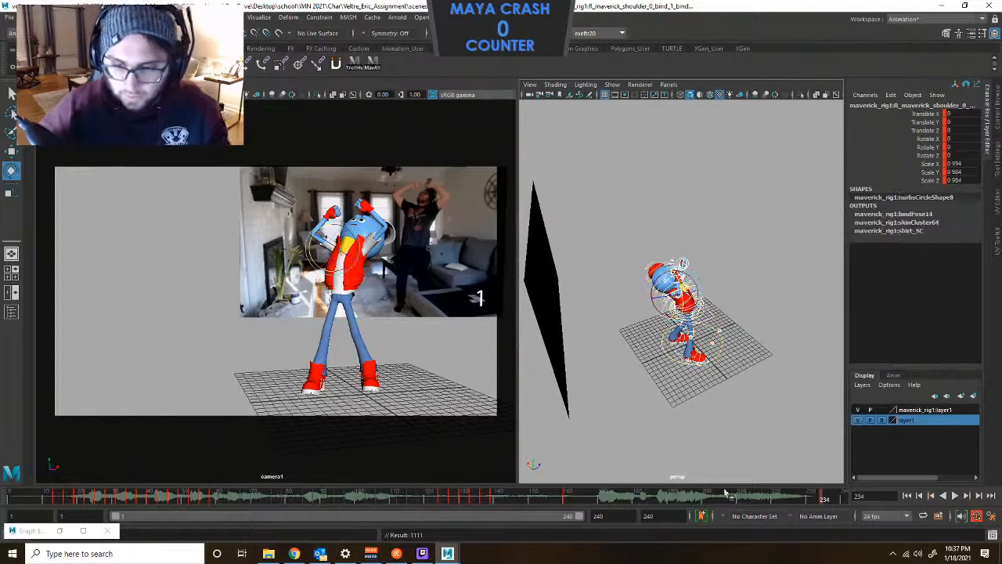
Play the reference on to frame 240 and key all the rig controls there.
key("alt+v")
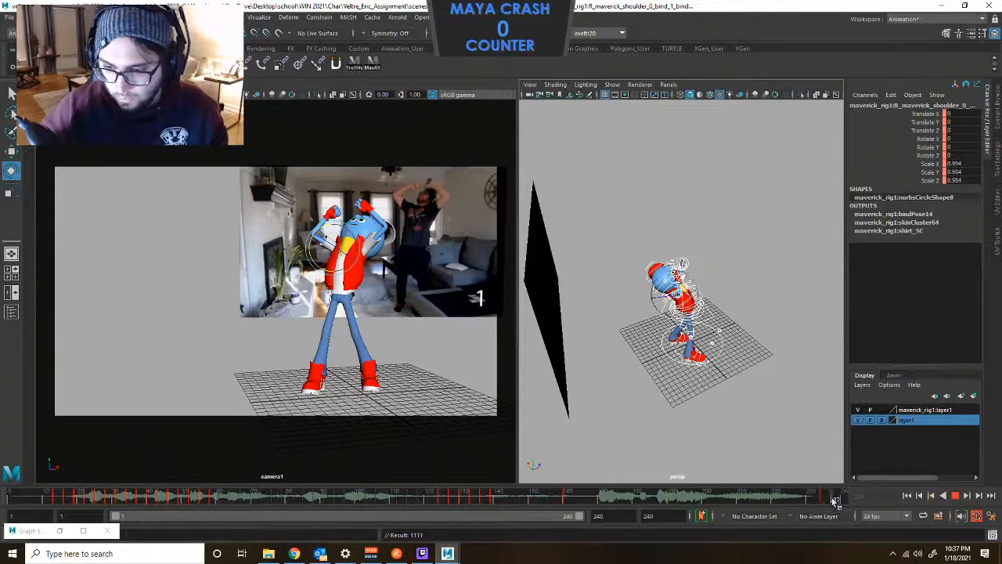
key("alt+v")
left_click(411, 422)
key("ctrl+z")
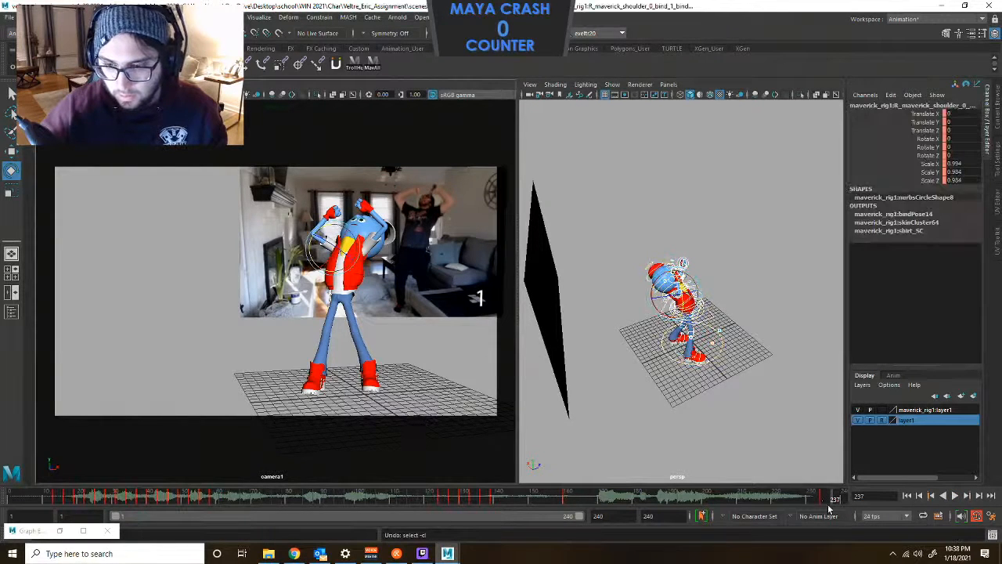
key("alt+v")
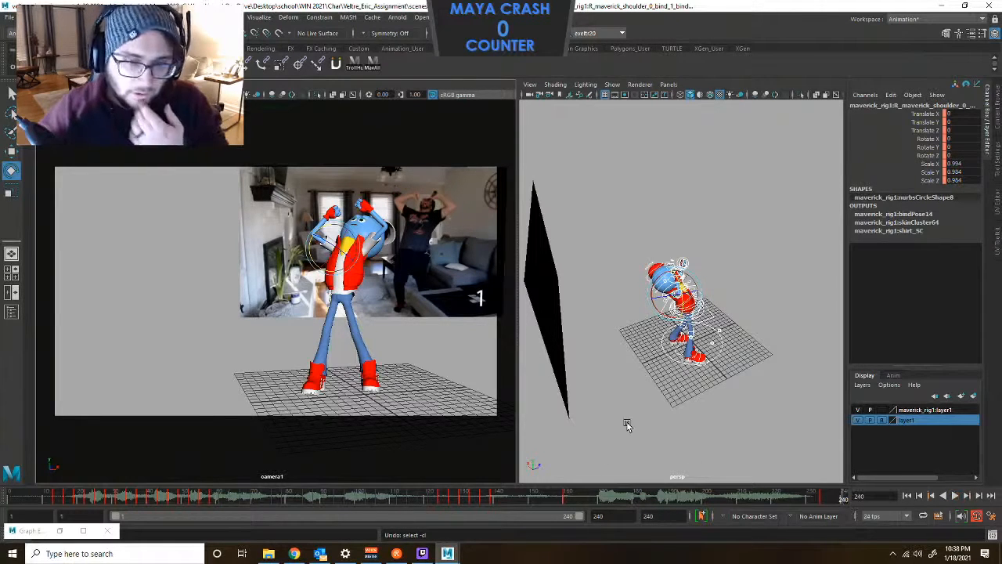
key("s")
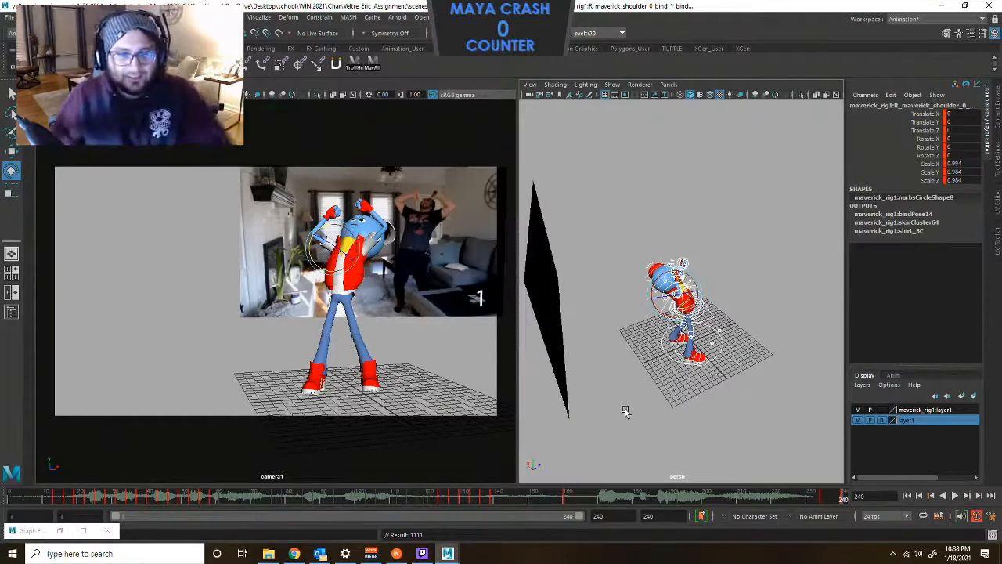
At frame 240, lower the COG together with both wrist and elbow controls, to about COG Translate Y -0.698.
left_click(739, 293)
scroll(708, 263, "up", 5)
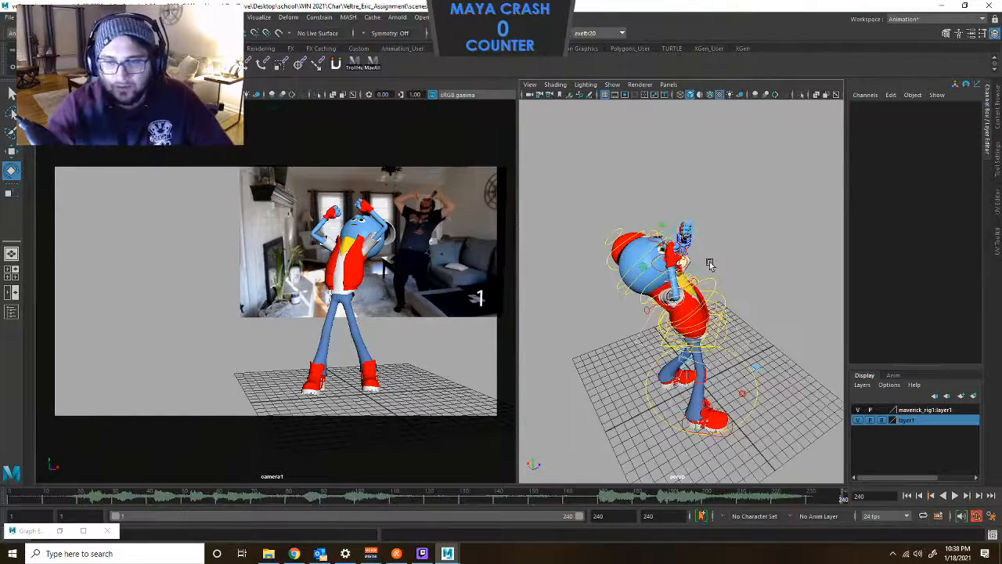
left_click_drag(699, 251, 706, 343, "alt")
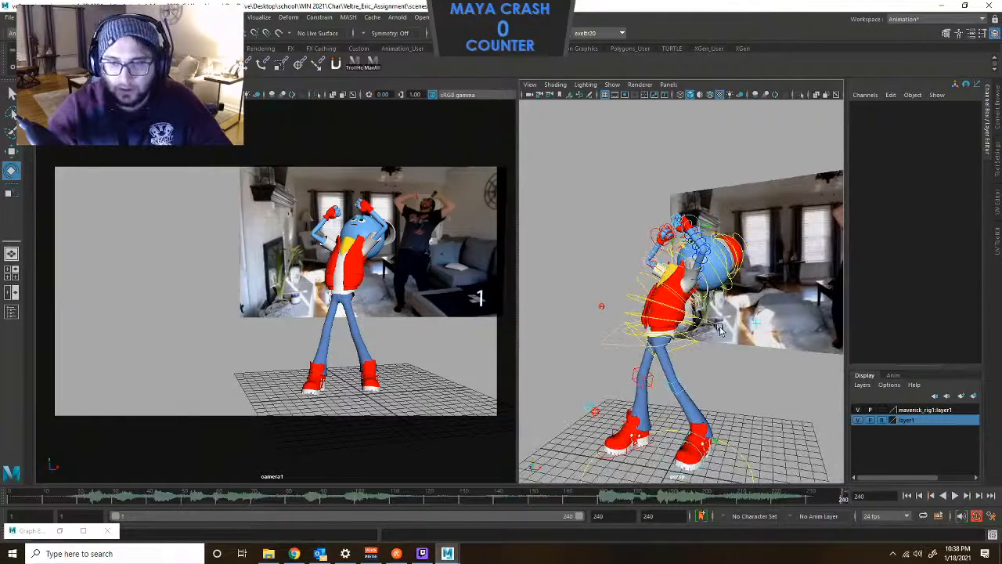
left_click(719, 329)
left_click(601, 311)
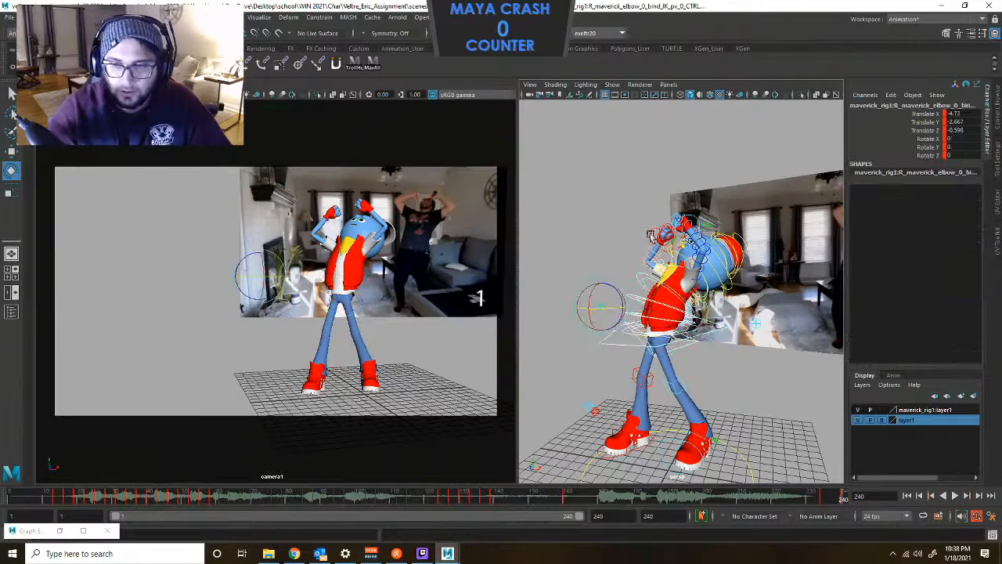
left_click(650, 235)
left_click(693, 217)
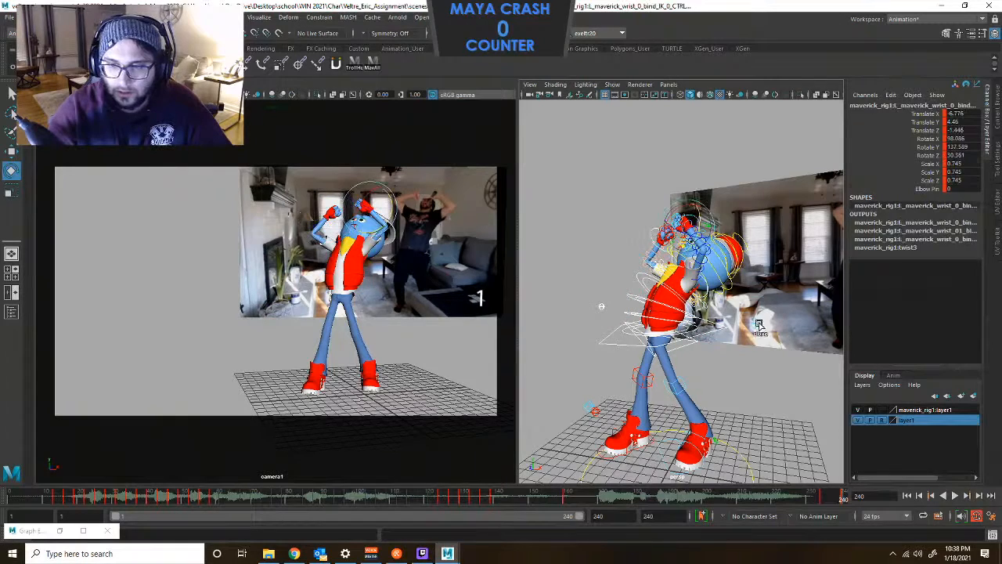
left_click(759, 324)
left_click(602, 345)
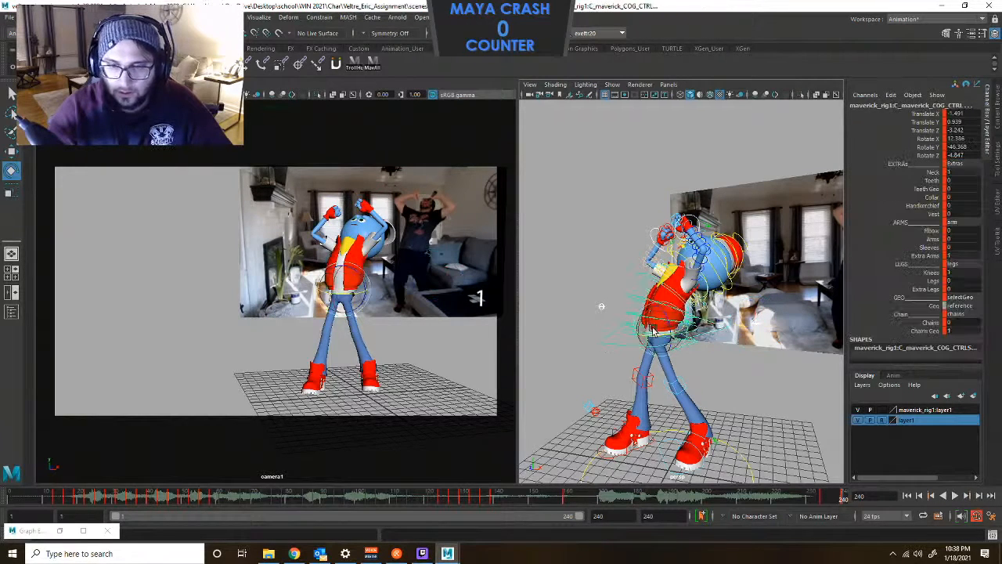
left_click_drag(660, 305, 668, 323)
key("comma")
key("period")
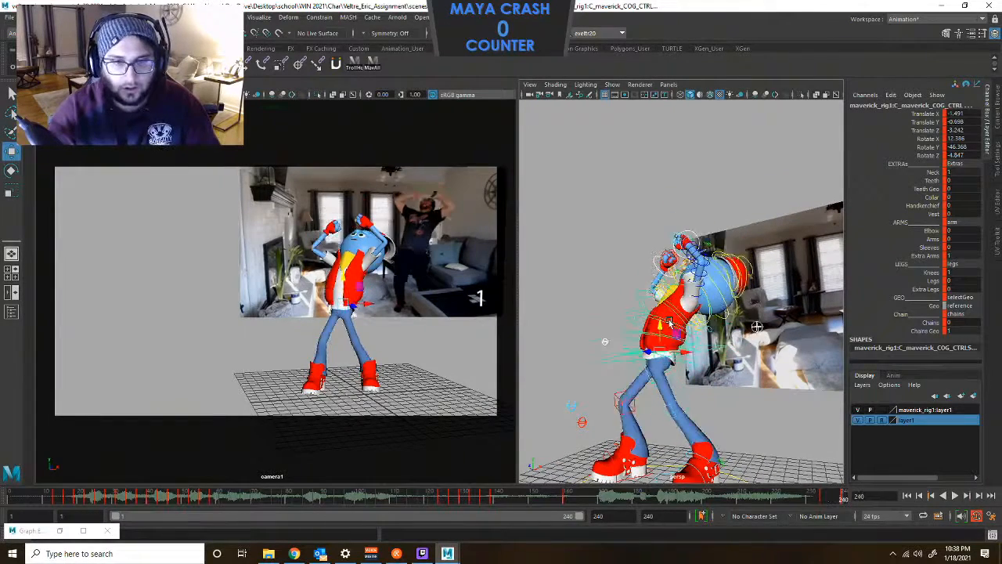
key("comma")
key("period")
key("period")
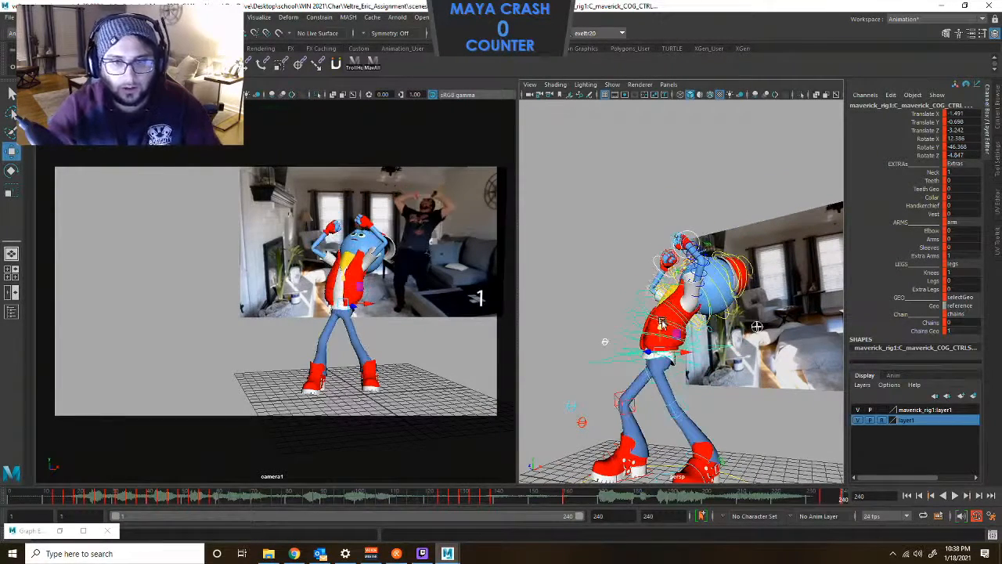
Lean the body back by rotating the COG to about Rotate X 8.794 and bending the lower spine control backward.
left_click(714, 368)
left_click(711, 347)
key("e")
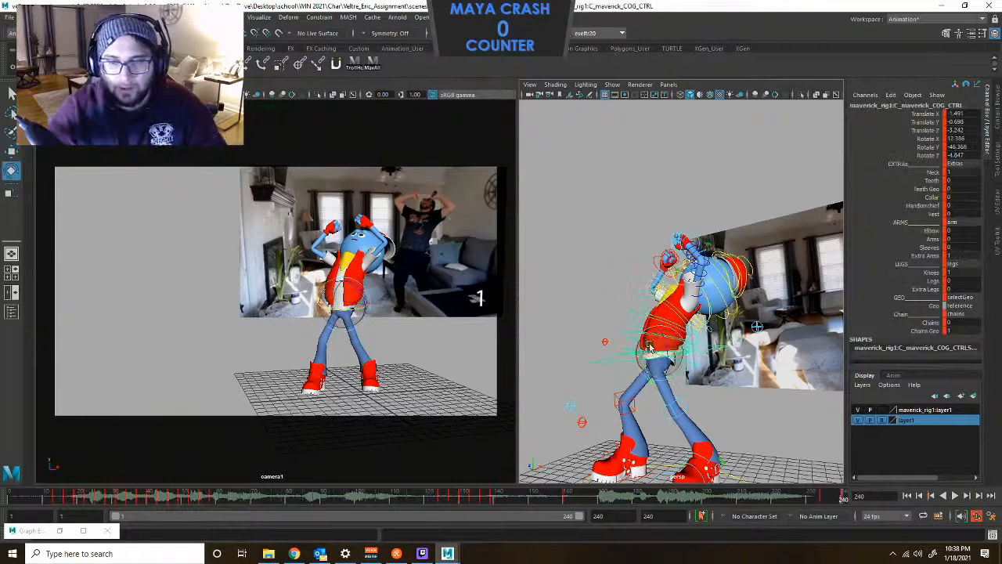
left_click_drag(637, 347, 644, 342)
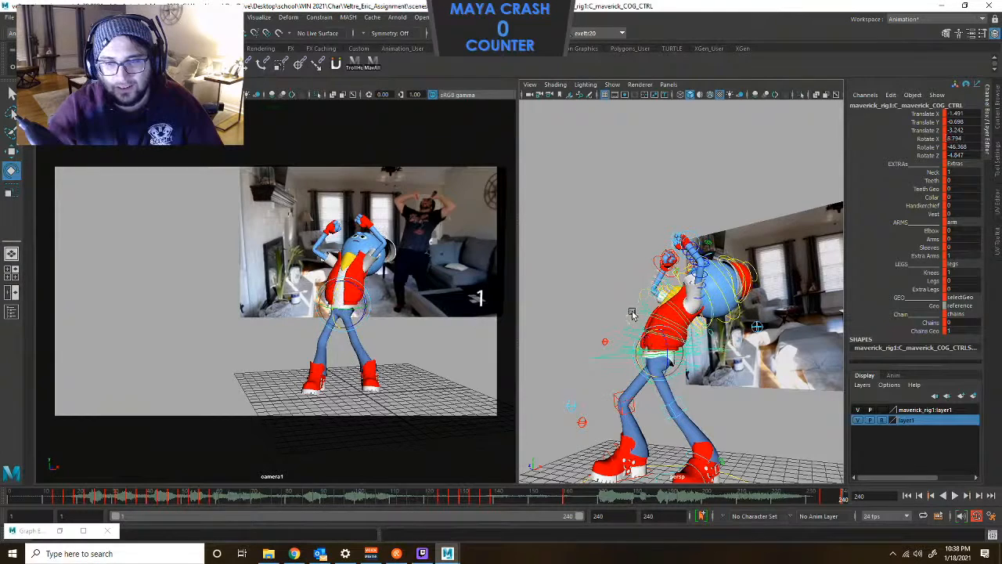
left_click(632, 312)
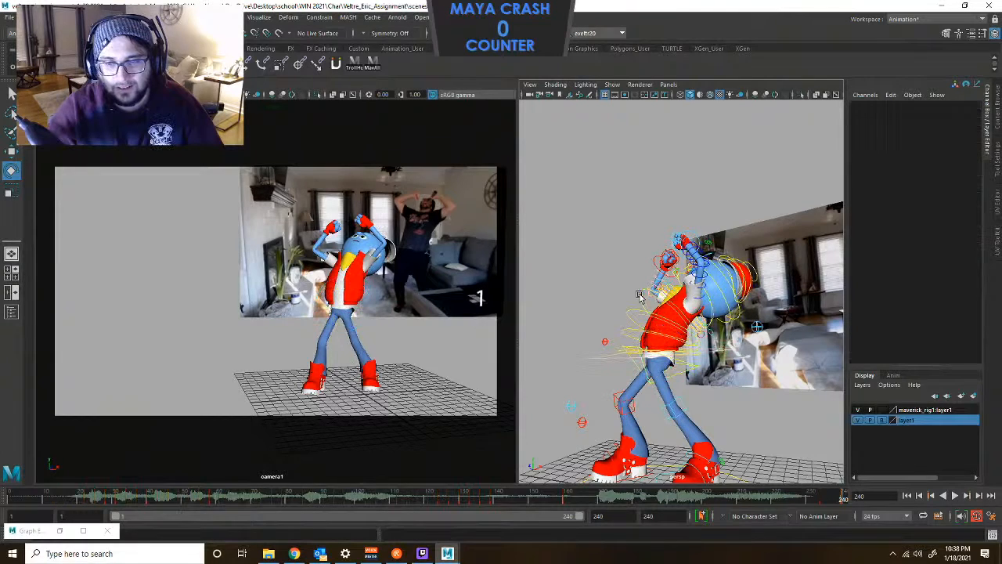
left_click(623, 331)
left_click_drag(639, 334, 678, 323)
Lower both wrist IK controls toward the head at frame 240, the left one to about Translate X -6.074, Y 1.246.
left_click(684, 238)
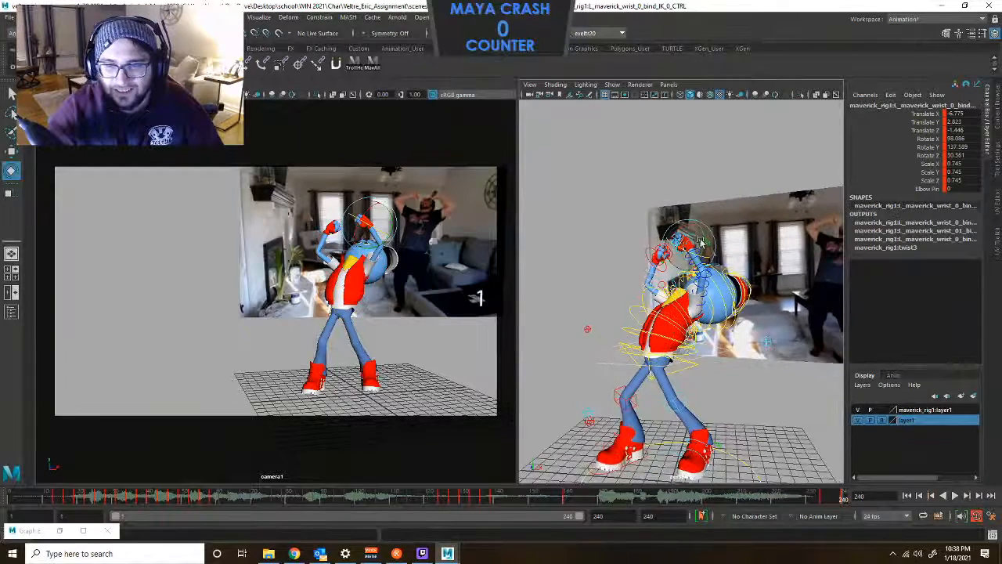
left_click(658, 252)
key("w")
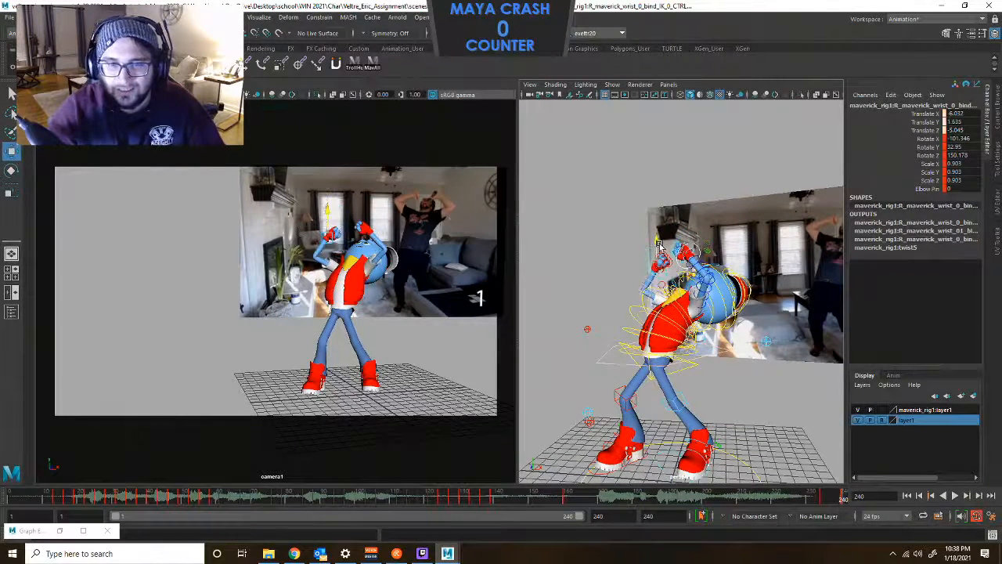
left_click_drag(657, 252, 706, 278)
left_click(719, 237)
left_click(700, 256)
Flip between the key poses at frames 234 and 240 to compare the arm and body positions.
key("comma")
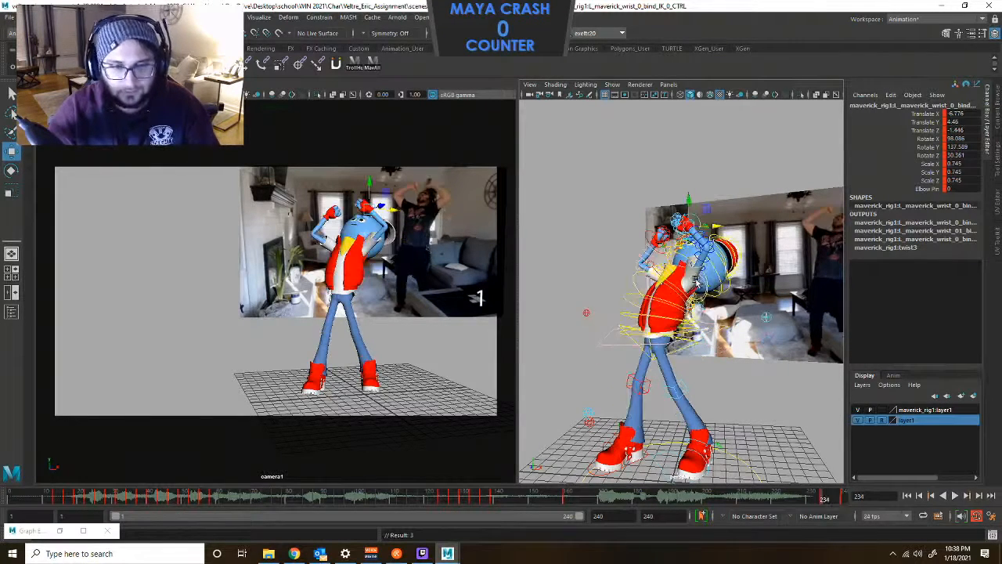
key("period")
key("comma")
key("period")
key("comma")
key("period")
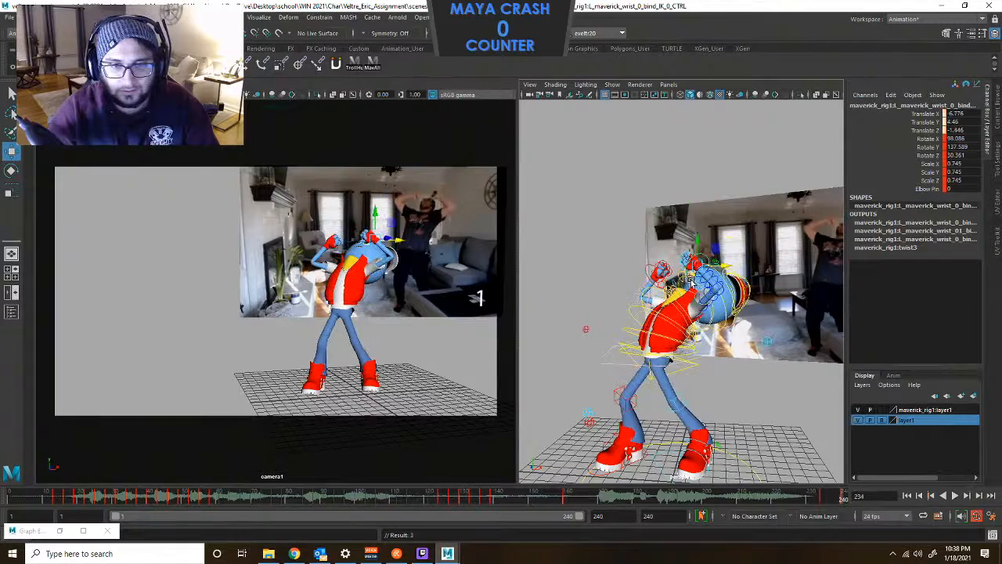
key("comma")
key("period")
key("comma")
key("period")
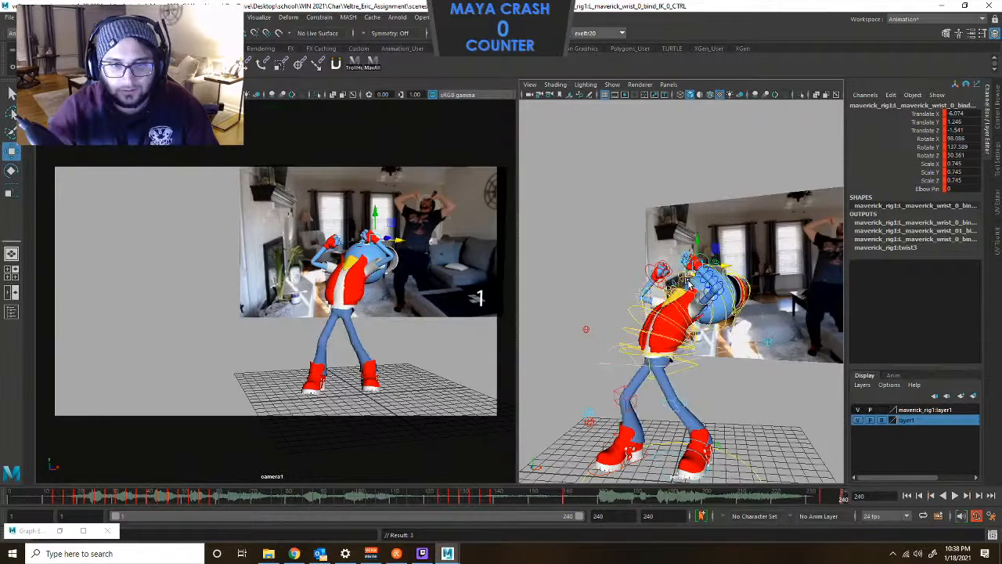
Shift the COG together with the wrist and elbow controls to about COG Translate X -1.144, Y -0.394.
left_click(708, 355)
left_click(711, 356)
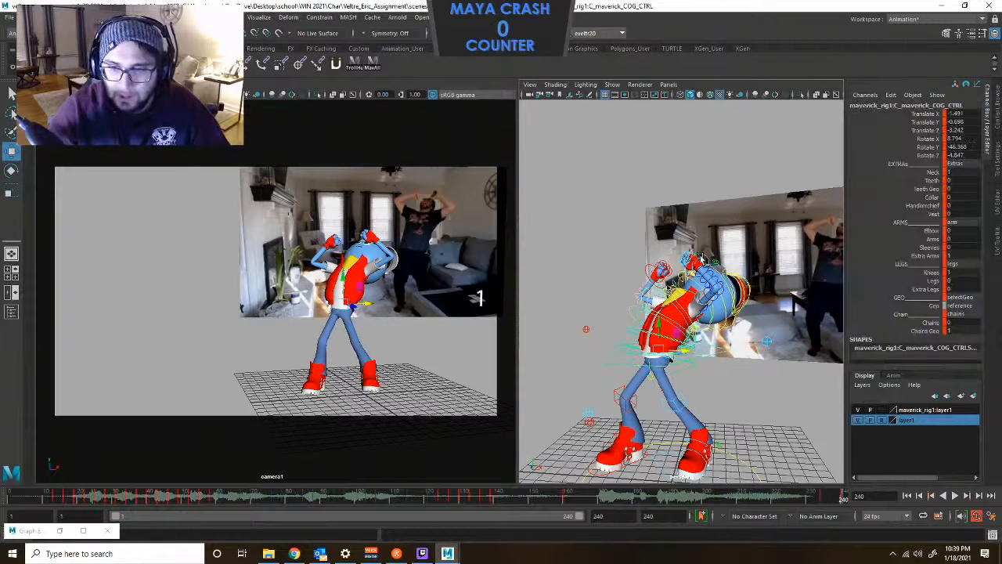
left_click(663, 268)
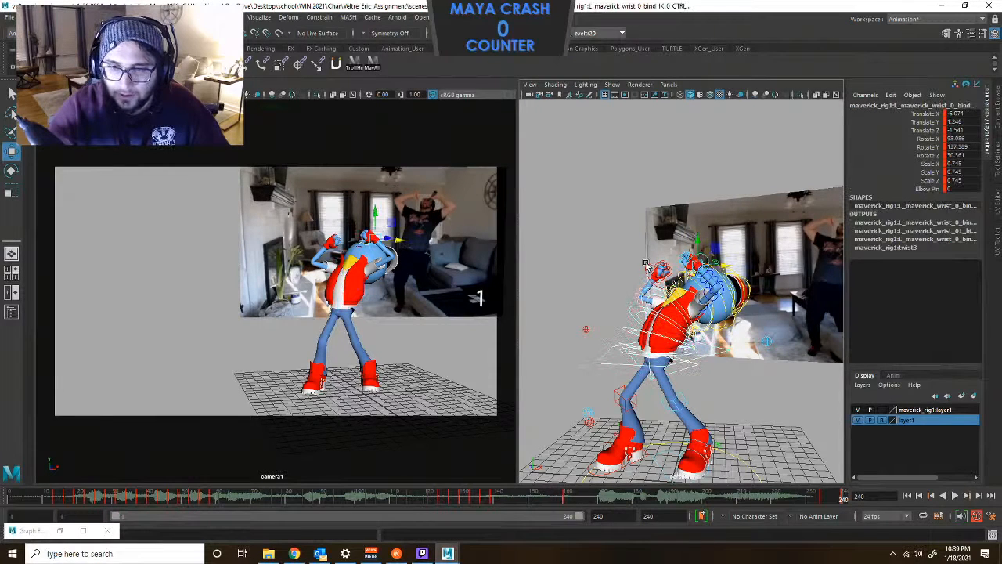
left_click(646, 264)
left_click(761, 338)
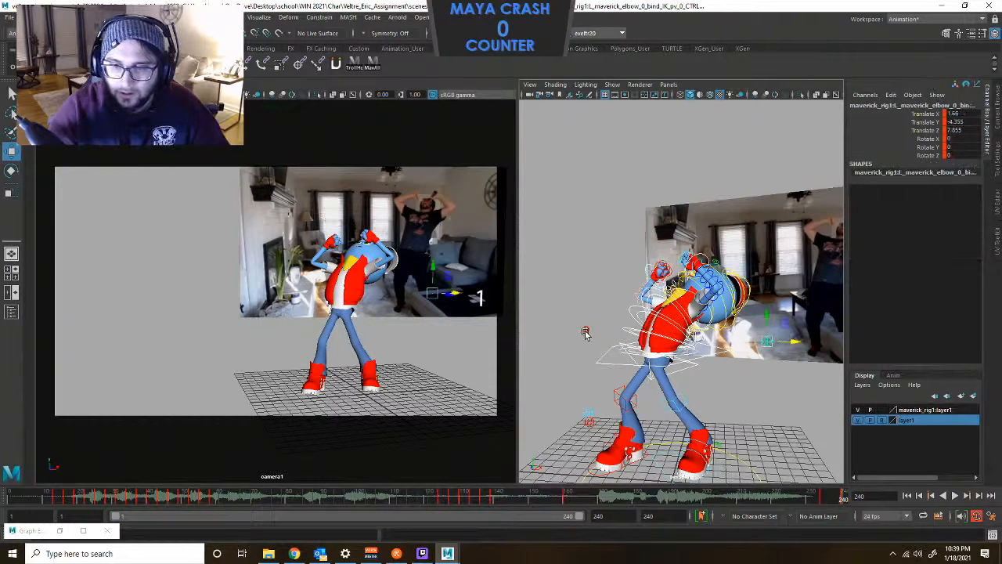
left_click(585, 332)
left_click(600, 360)
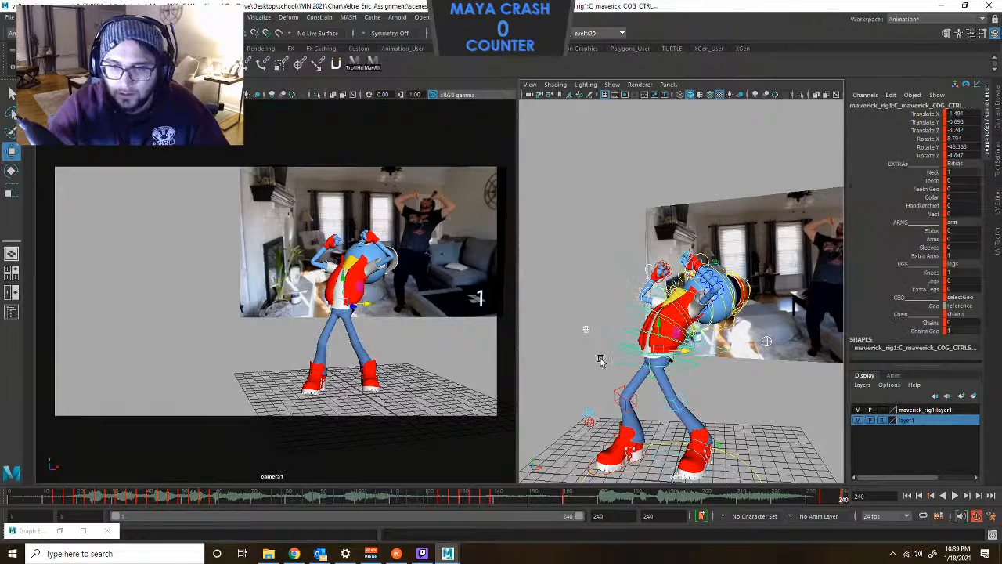
left_click_drag(659, 326, 683, 347)
Compare against the frame 234 pose, lower the COG group at frame 240 to about Translate Y -0.654 and key it.
key("comma")
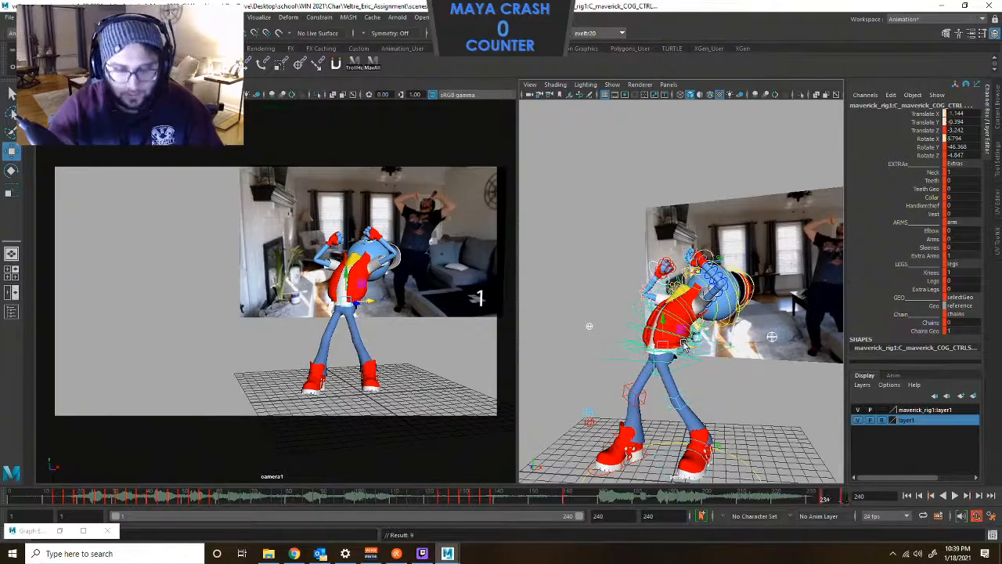
key("period")
key("comma")
key("comma")
key("period")
key("period")
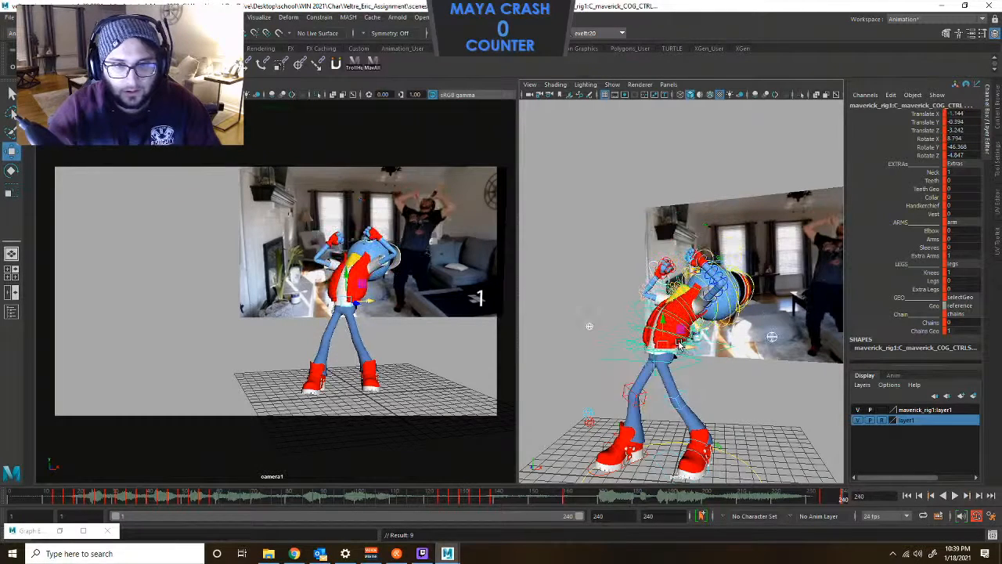
key("comma")
key("period")
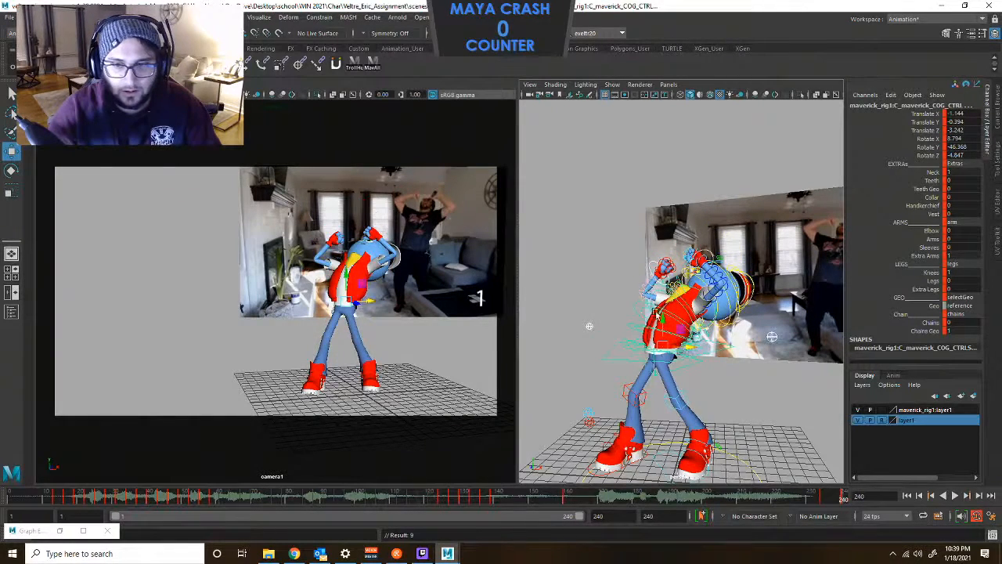
left_click_drag(659, 315, 658, 319)
key("s")
Step back and forth between frames 234 and 240 to examine the drop of the body.
key("comma")
key("period")
key("comma")
key("period")
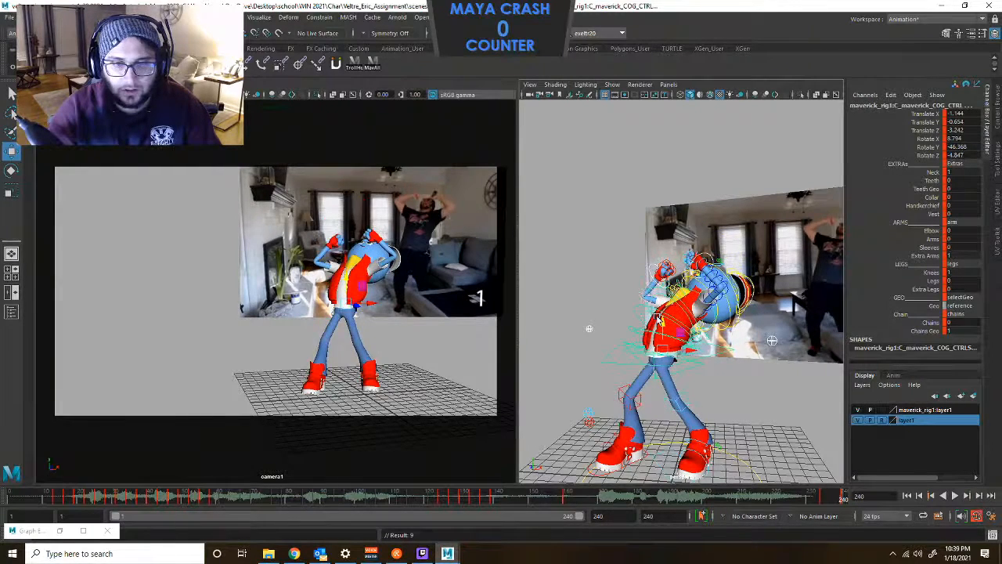
key("comma")
key("period")
key("comma")
key("period")
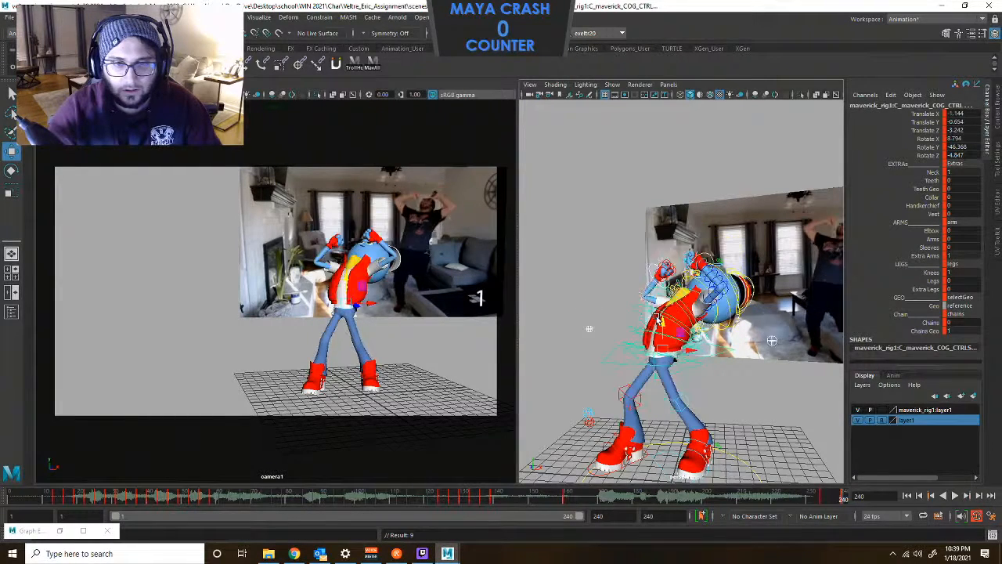
key("comma")
key("period")
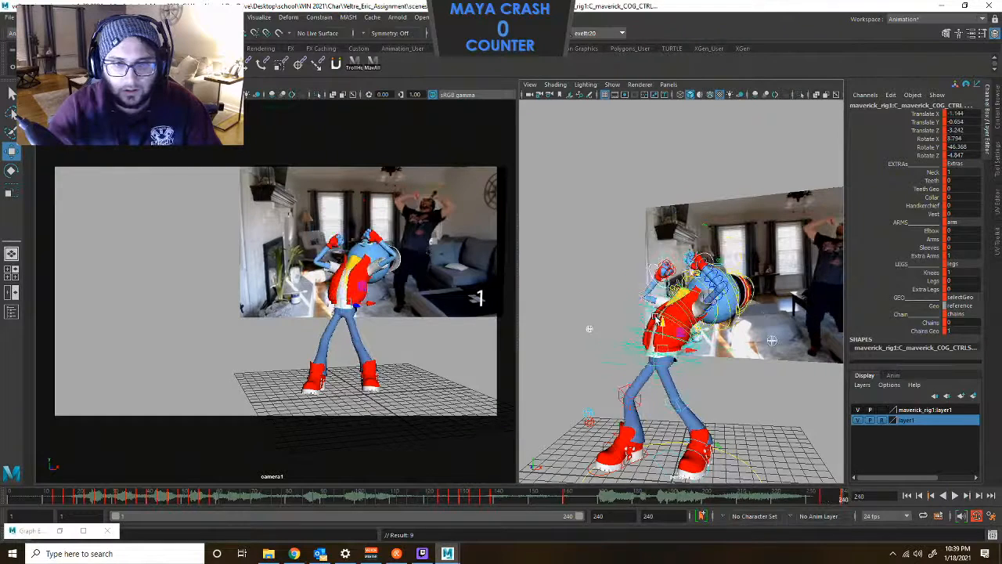
Lower the right wrist IK control slightly at frame 234 and select the left wrist control.
left_click(653, 264)
key("comma")
left_click_drag(656, 219, 656, 227)
left_click(694, 213)
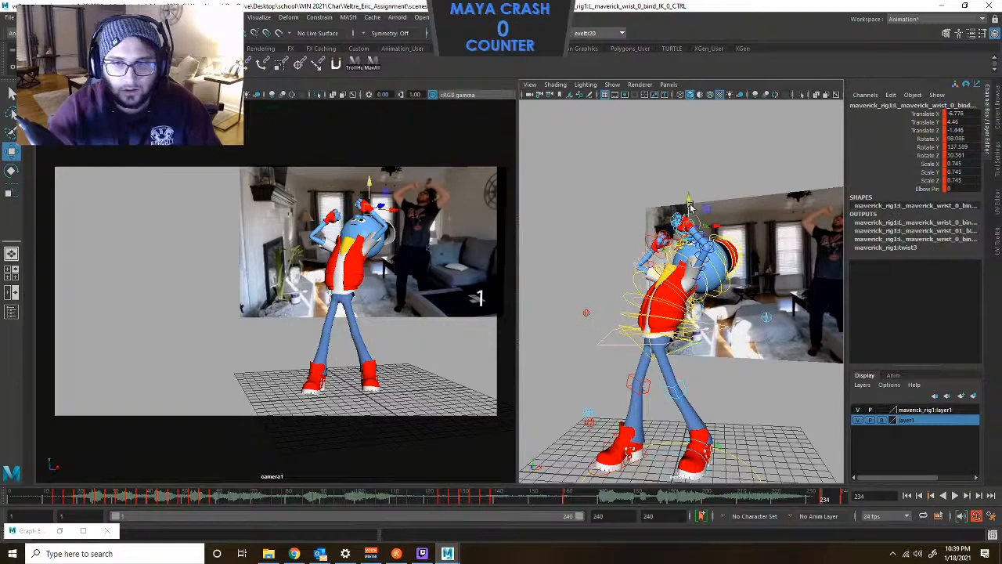
Raise the left wrist IK control at frame 240 to about Translate Y 1.631.
key("period")
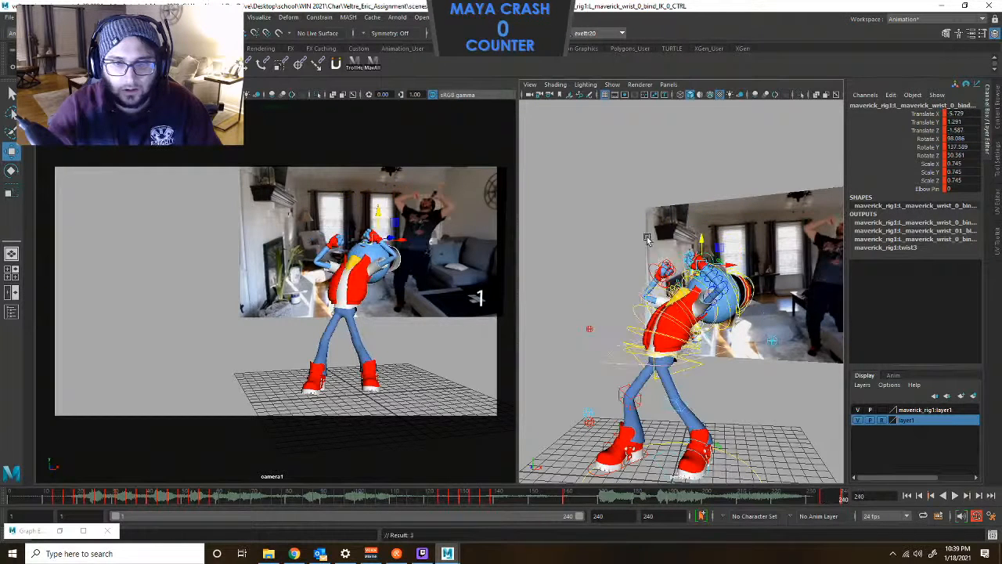
left_click(654, 266)
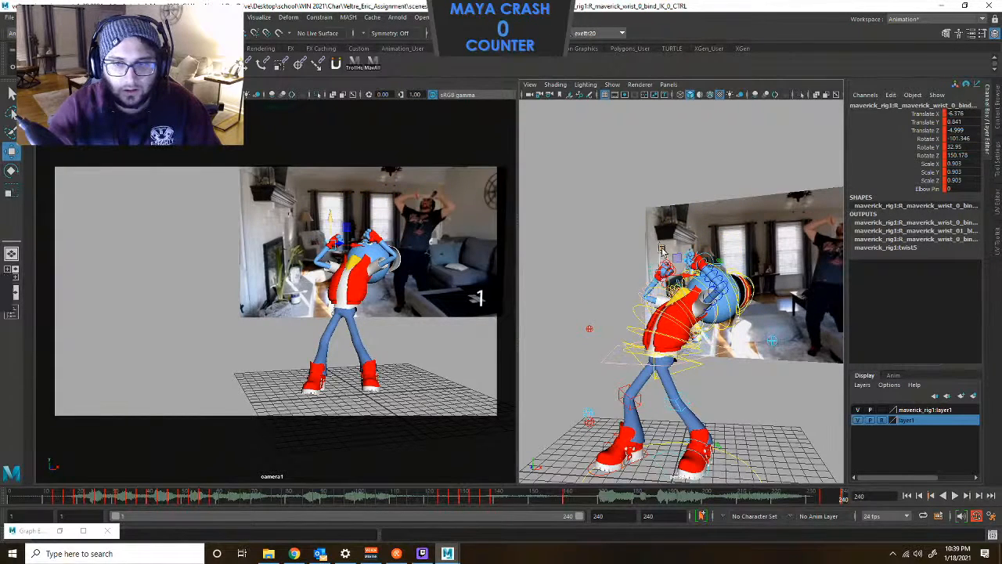
left_click(710, 251)
left_click(700, 240)
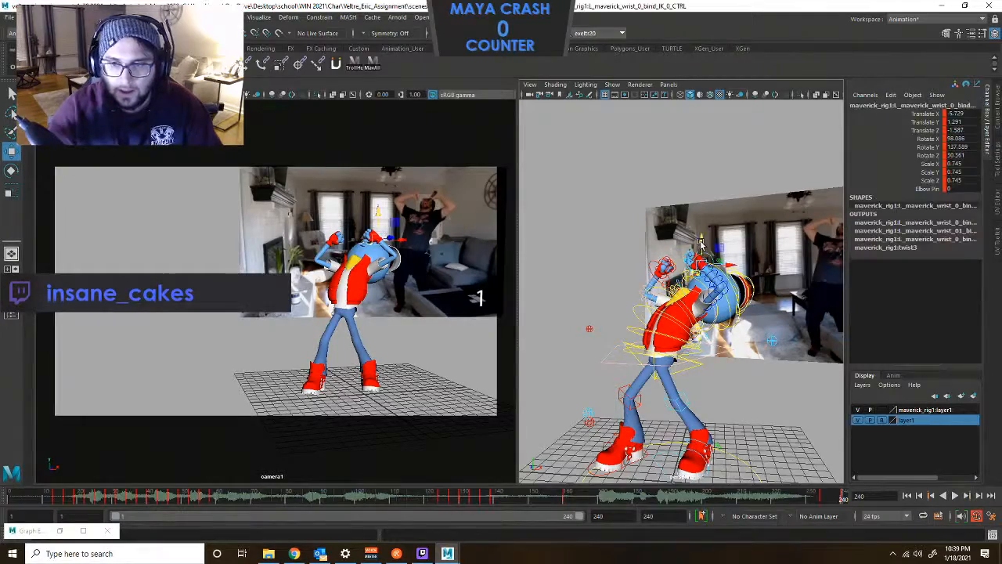
left_click_drag(701, 240, 701, 240)
scroll(705, 242, "up", 3)
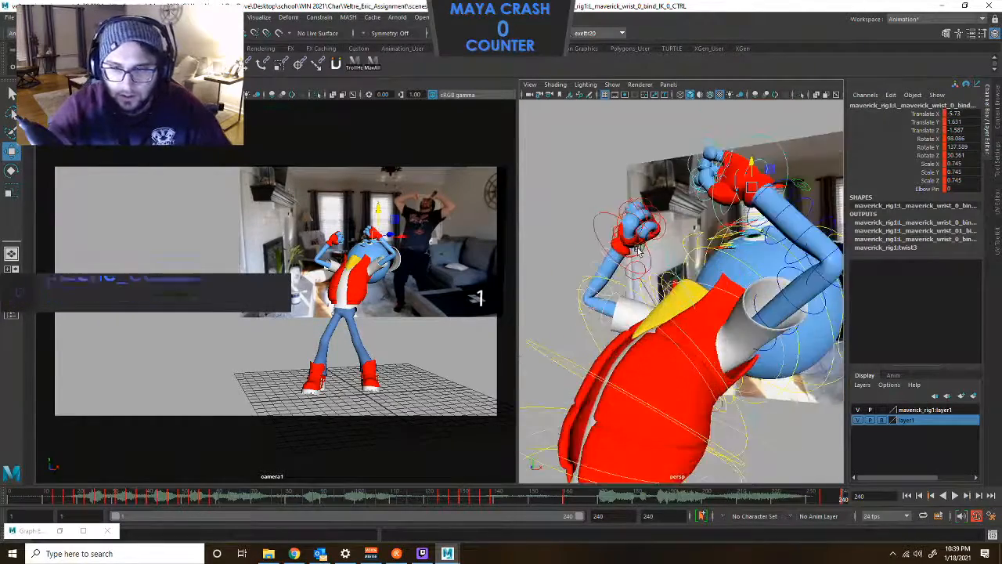
Rotate the head control at frame 240 to about X 1.09, Y 6.19, Z 2.714 and key the rotation.
left_click_drag(706, 242, 725, 254, "alt")
left_click_drag(754, 213, 689, 267, "alt")
left_click(686, 268)
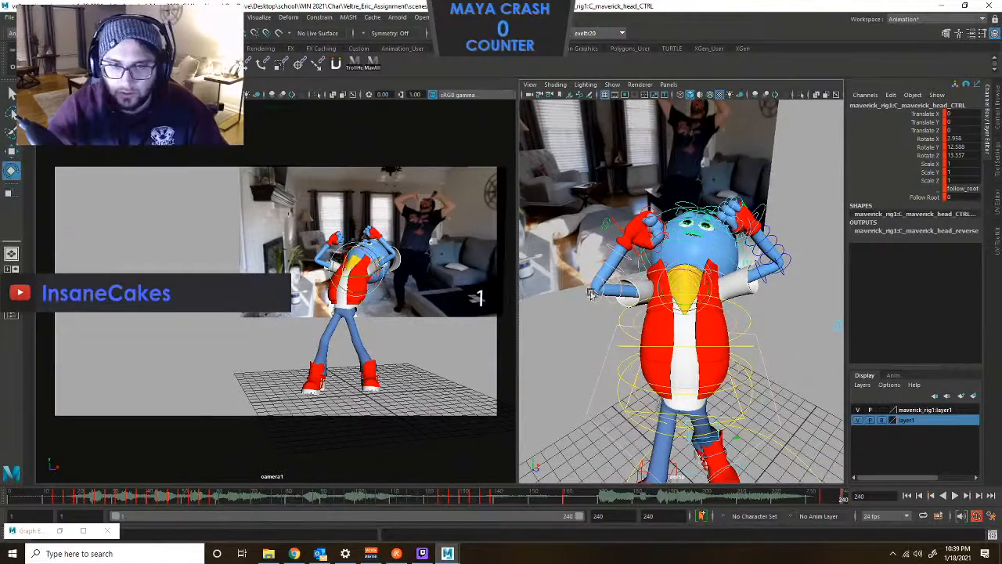
left_click_drag(354, 288, 349, 273)
key("shift+e")
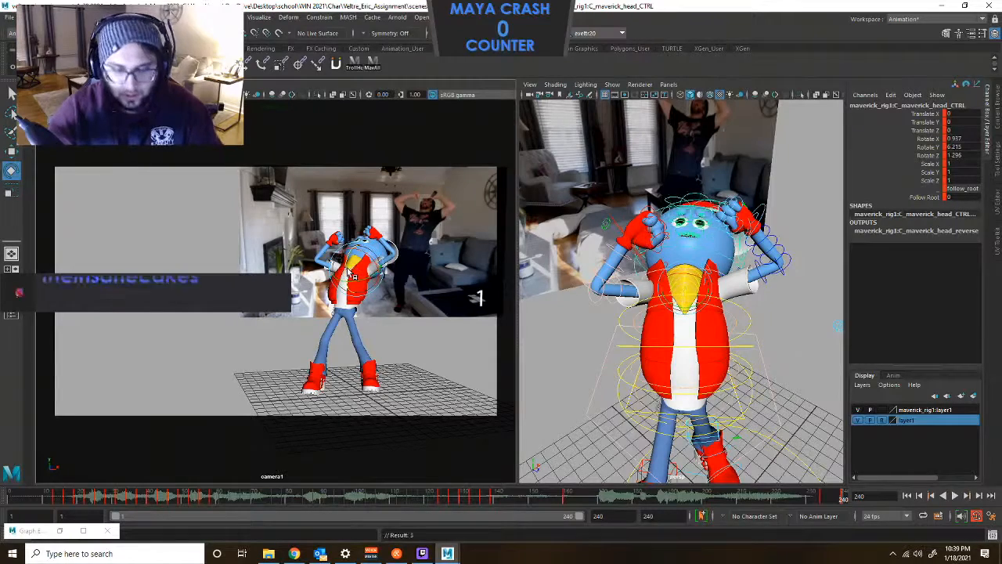
key("comma")
key("period")
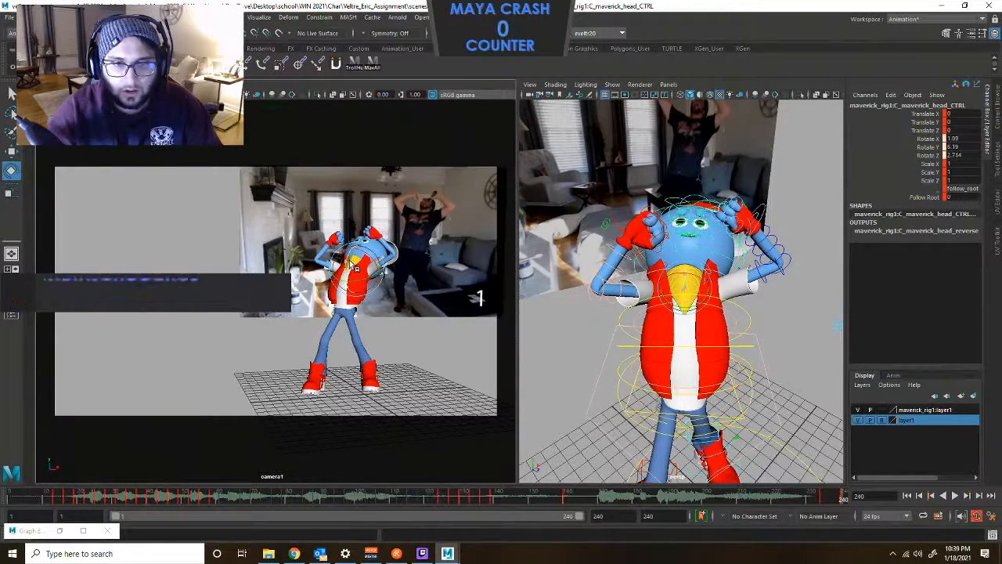
key("period")
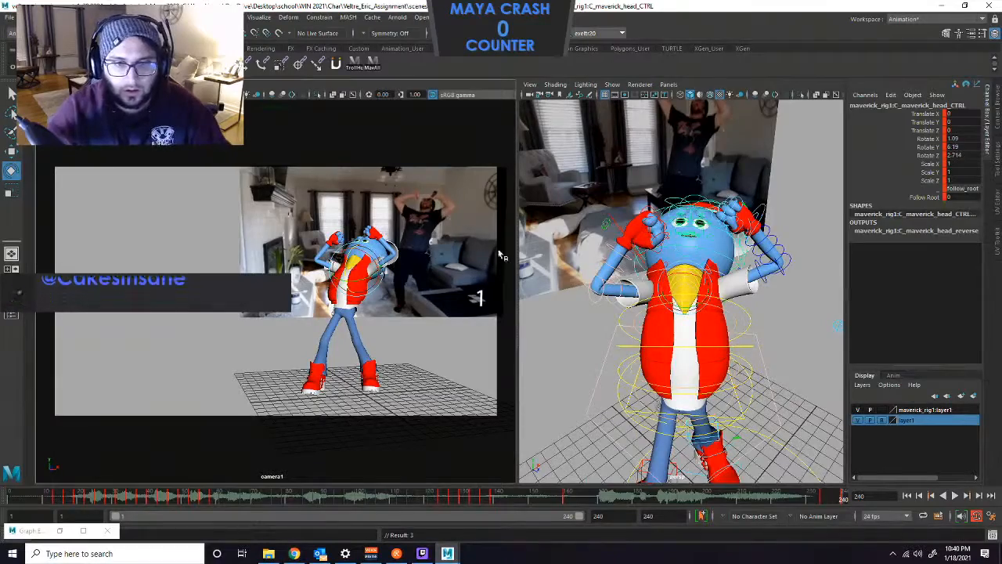
Rotate the pelvis control at frame 240 to about X 7.611, Y 5.778, Z -45.584.
left_click_drag(665, 262, 636, 312, "alt")
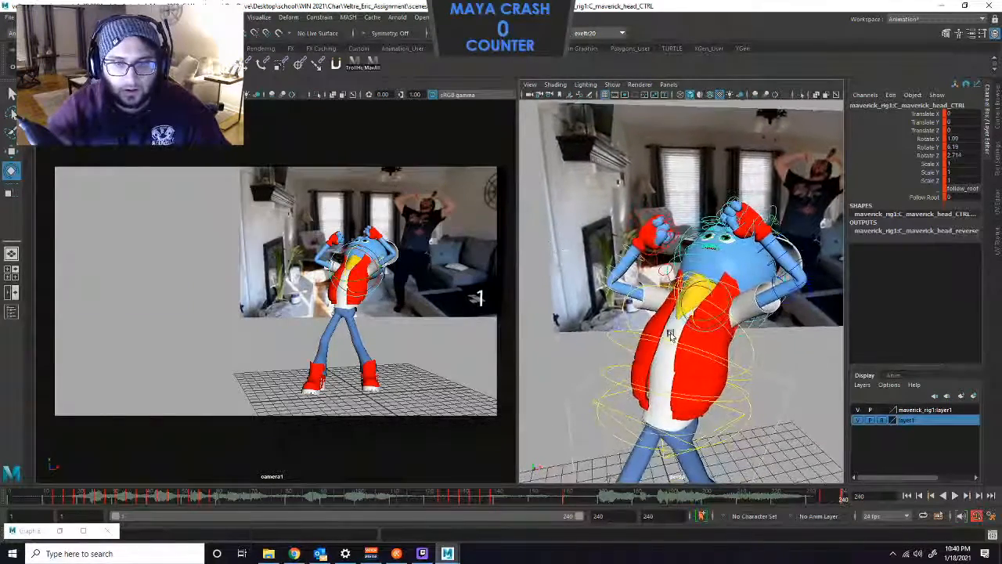
middle_click_drag(636, 314, 635, 291, "alt")
left_click_drag(635, 292, 693, 379, "alt")
left_click(672, 354)
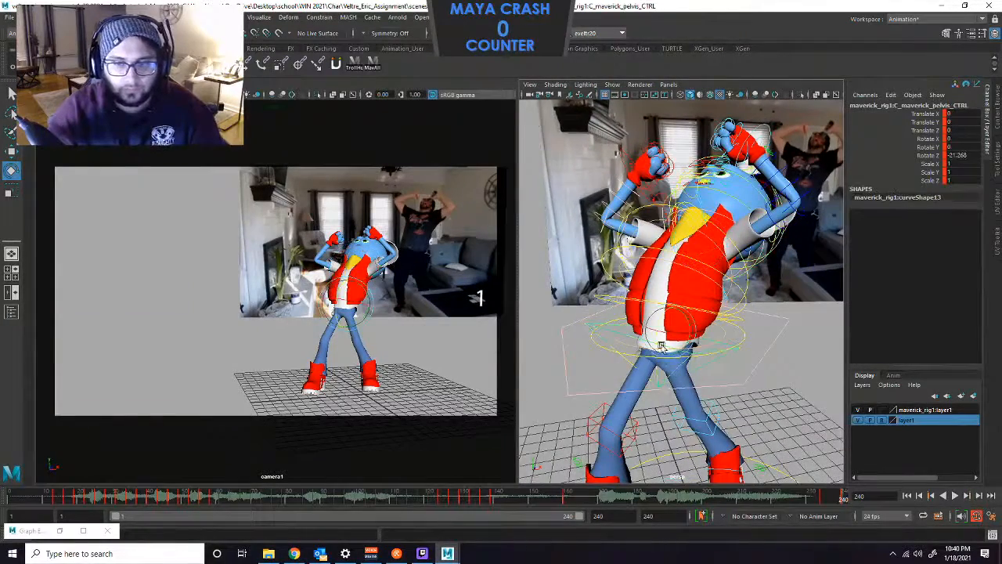
left_click_drag(666, 313, 670, 347)
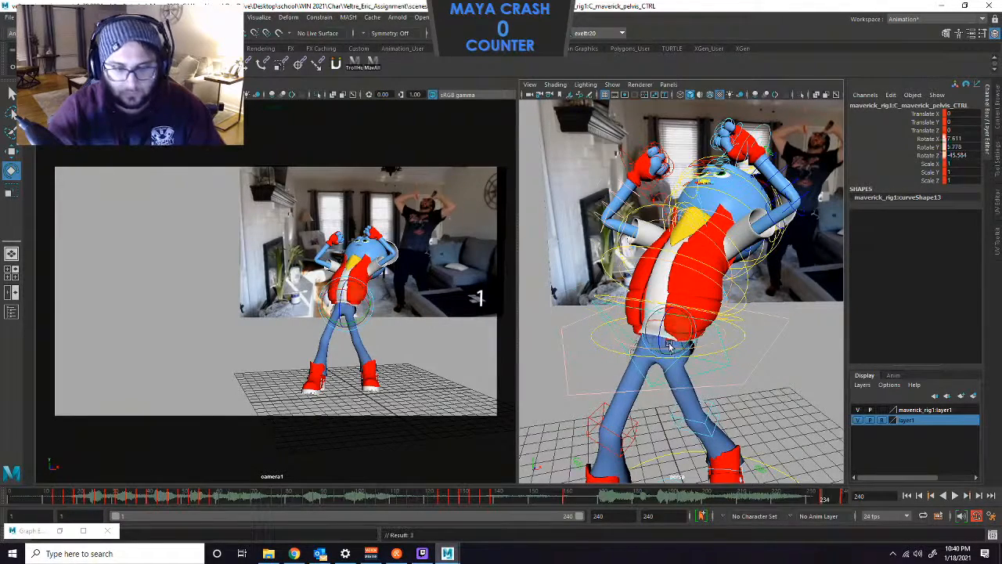
Flip repeatedly between the keyed poses at frames 234 and 240 to examine the pelvis tilt.
key("comma")
key("period")
key("comma")
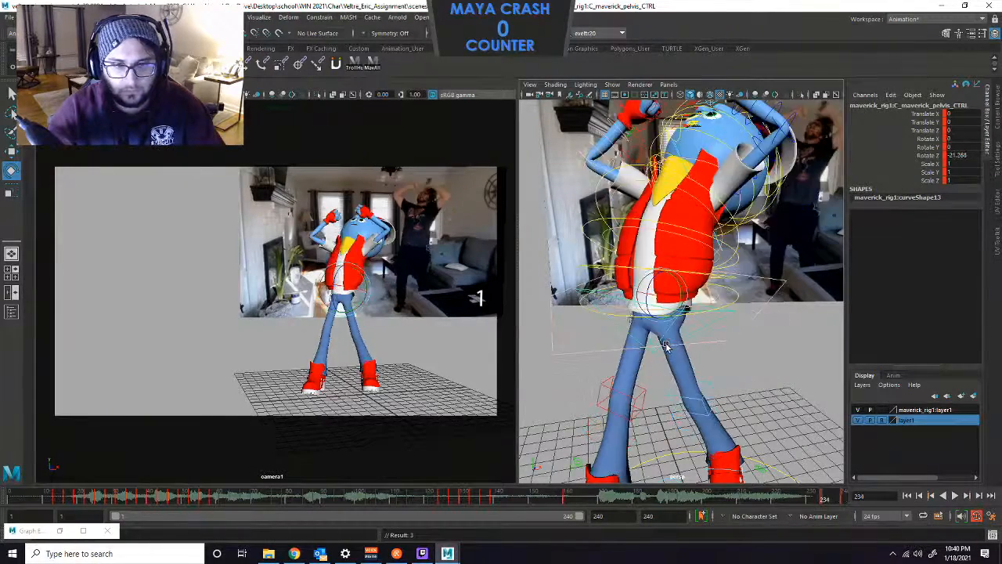
key("period")
key("comma")
key("period")
key("comma")
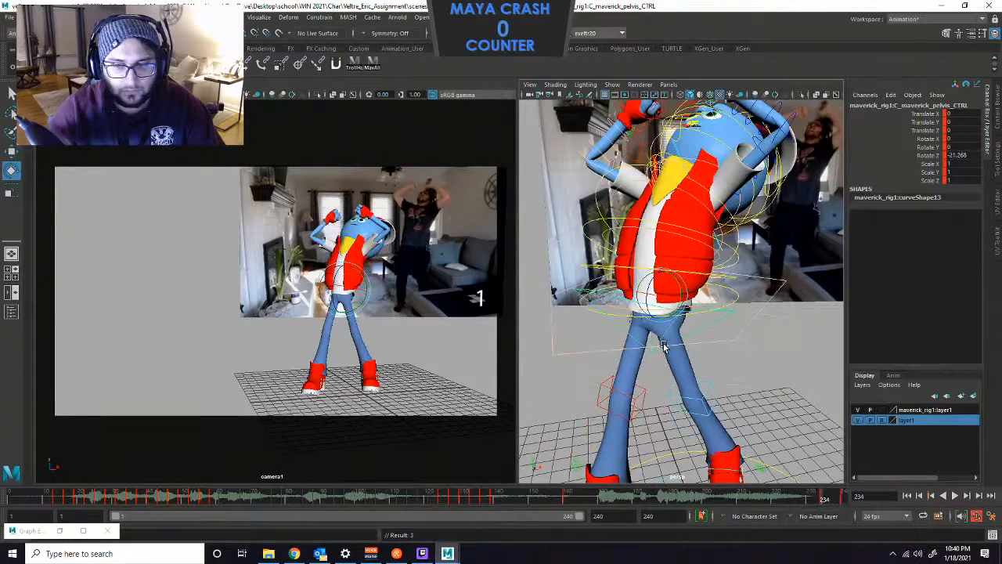
key("period")
key("comma")
key("period")
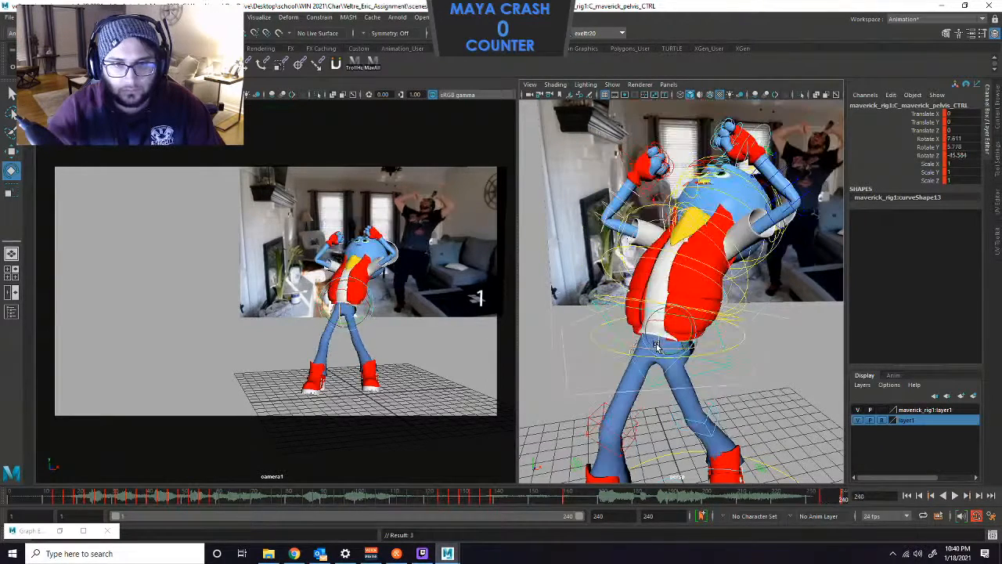
key("comma")
Shift the left wrist IK control at frame 234 to about Translate X -7.048.
scroll(722, 159, "up", 3)
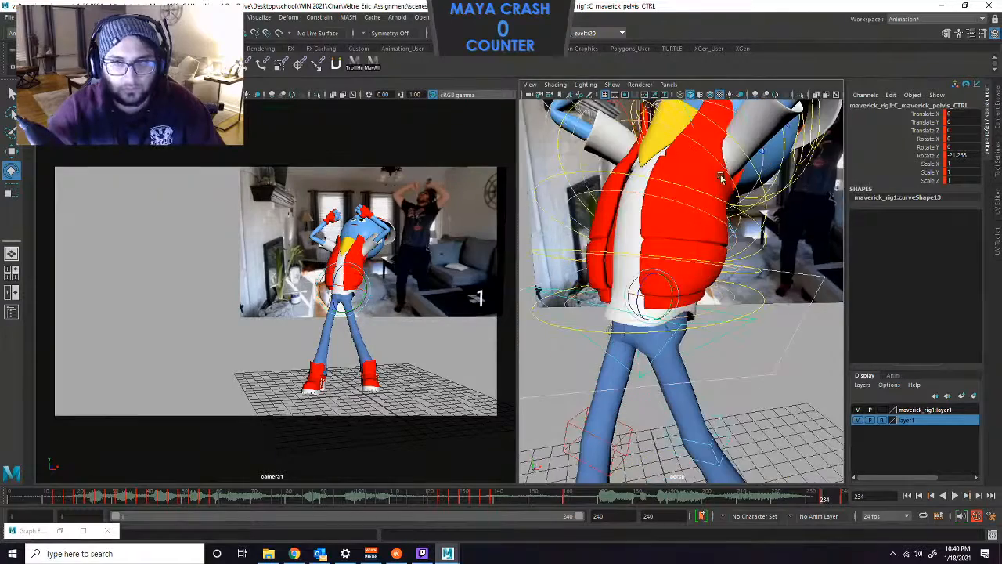
middle_click_drag(725, 155, 711, 204, "alt")
left_click(739, 126)
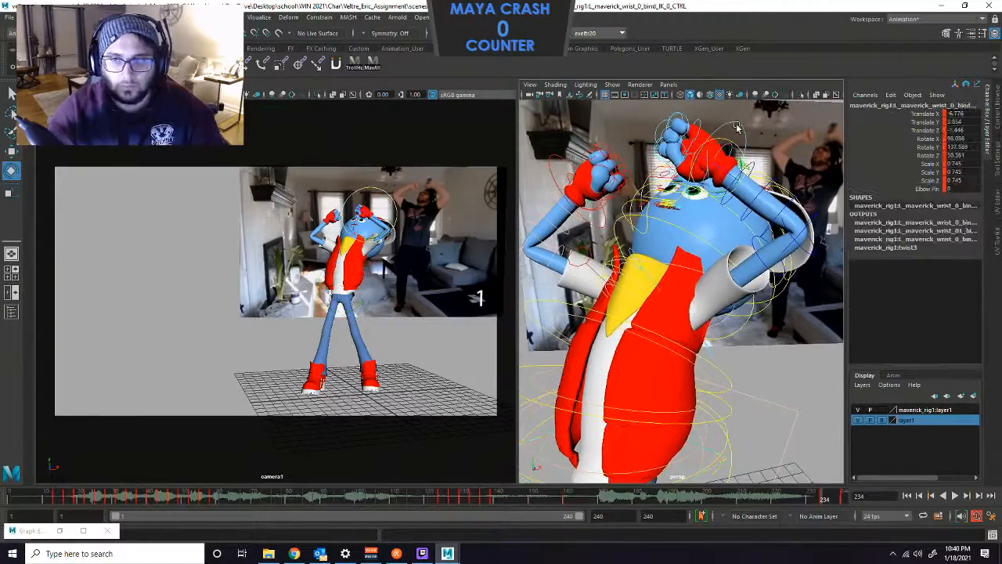
left_click_drag(736, 169, 725, 168)
Move the left wrist IK control at frame 240 to about Translate X -5.549, rotate it to about 90.754, 143.053, 19.649, and key it.
key("period")
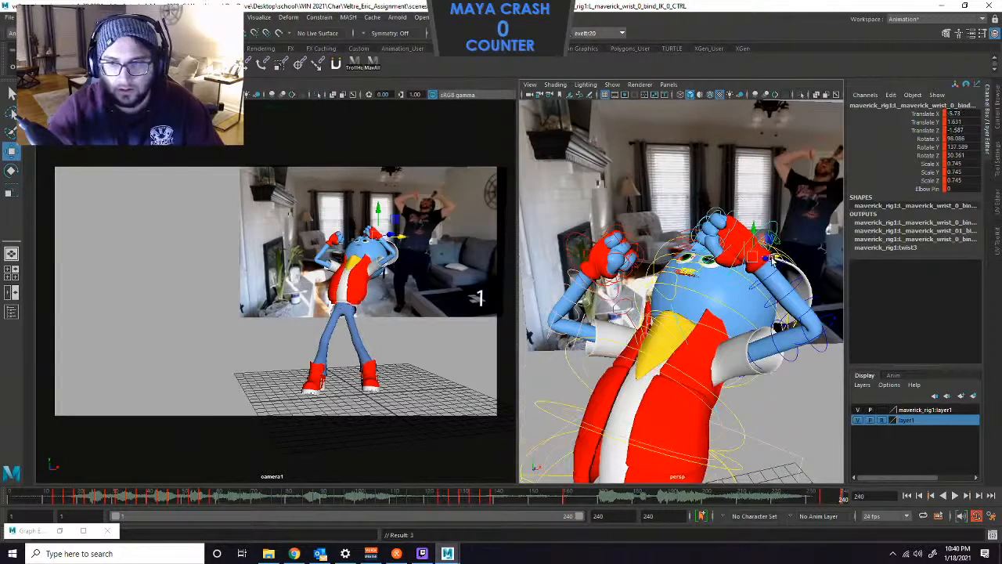
left_click_drag(772, 261, 771, 233)
key("e")
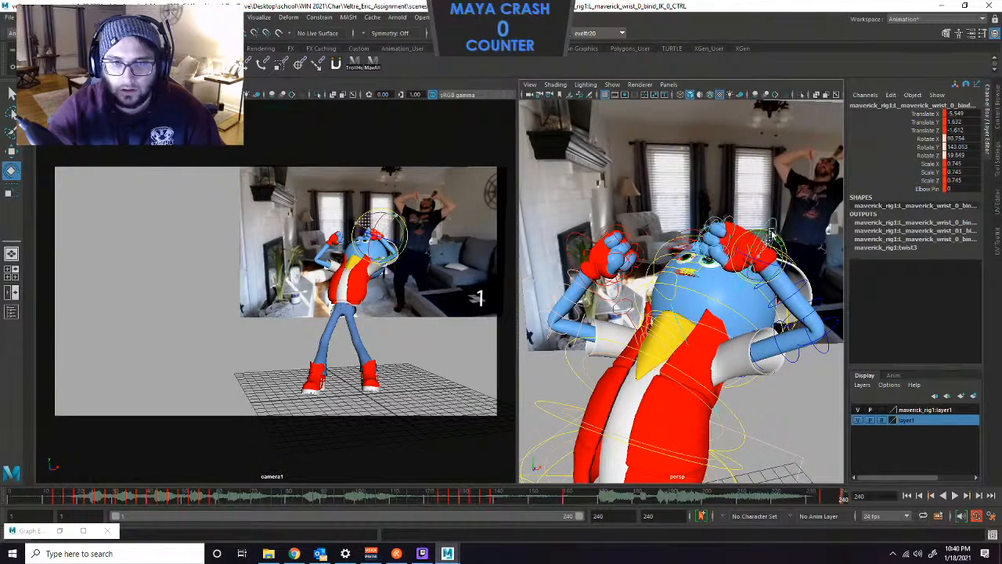
key("s")
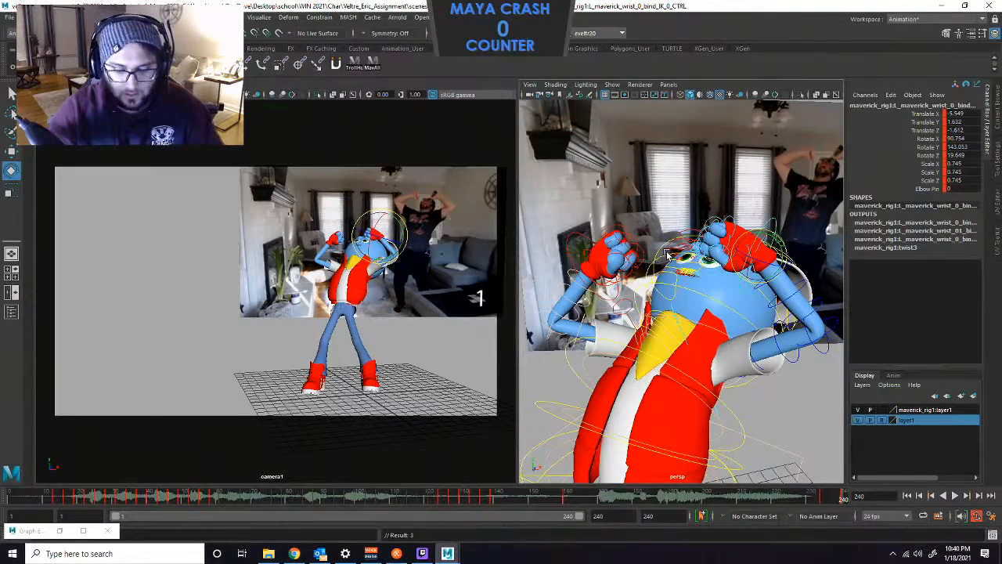
Step through frames 234 to 240 in both directions to examine how the body and hands settle.
key("alt+comma")
key("alt+comma")
key("alt+comma")
key("alt+comma")
key("alt+comma")
key("alt+comma")
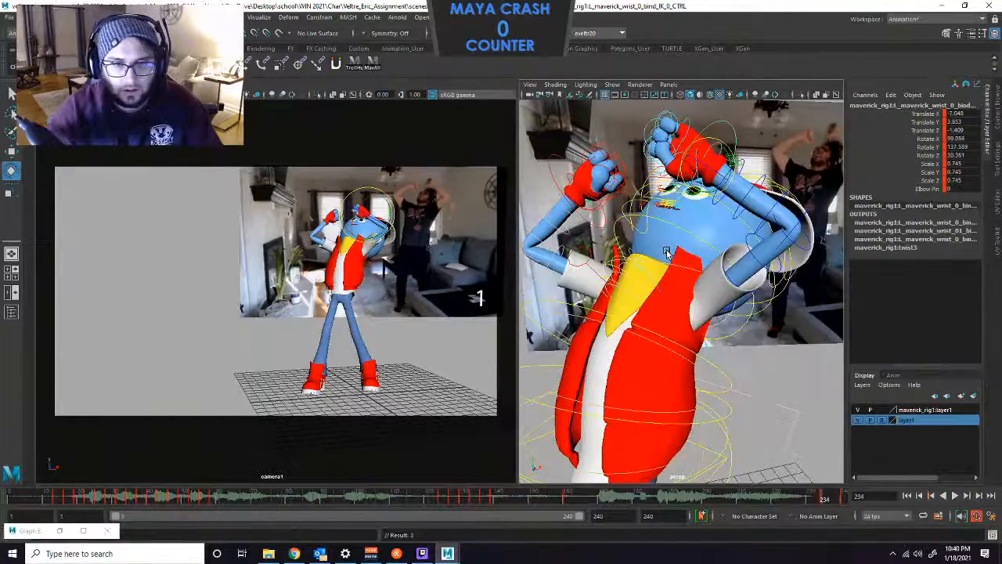
key("alt+period")
key("alt+period")
key("alt+period")
key("alt+period")
key("alt+period")
key("alt+period")
key("comma")
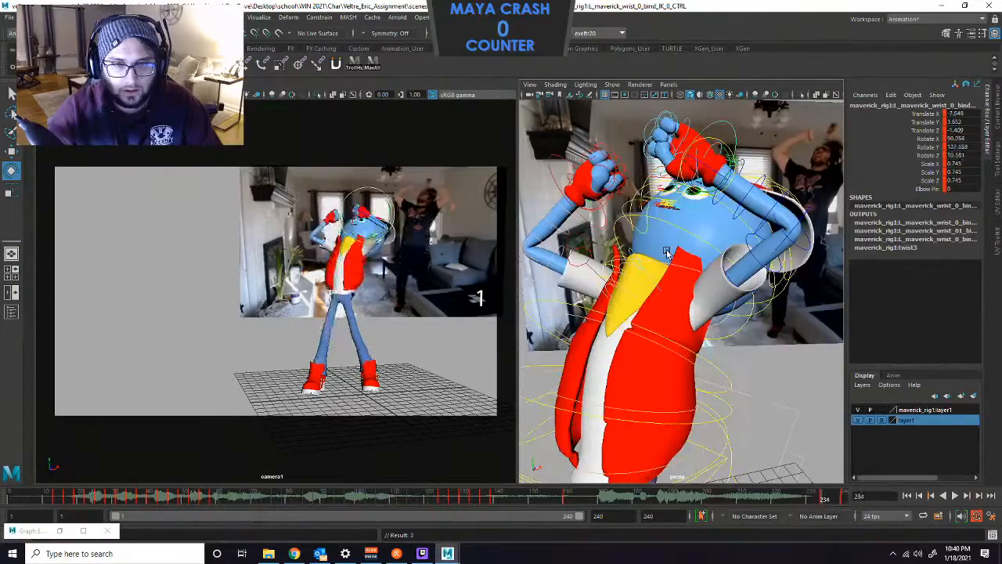
key("period")
key("comma")
key("period")
key("alt+comma")
key("alt+comma")
key("alt+comma")
key("alt+comma")
key("alt+comma")
key("alt+comma")
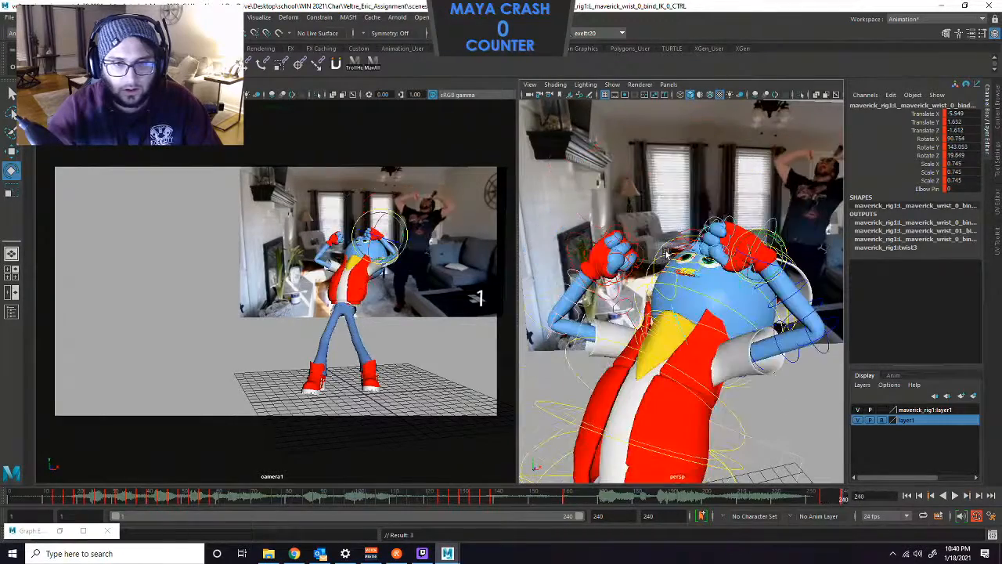
key("alt+comma")
key("alt+comma")
key("alt+comma")
key("alt+comma")
key("alt+comma")
key("alt+comma")
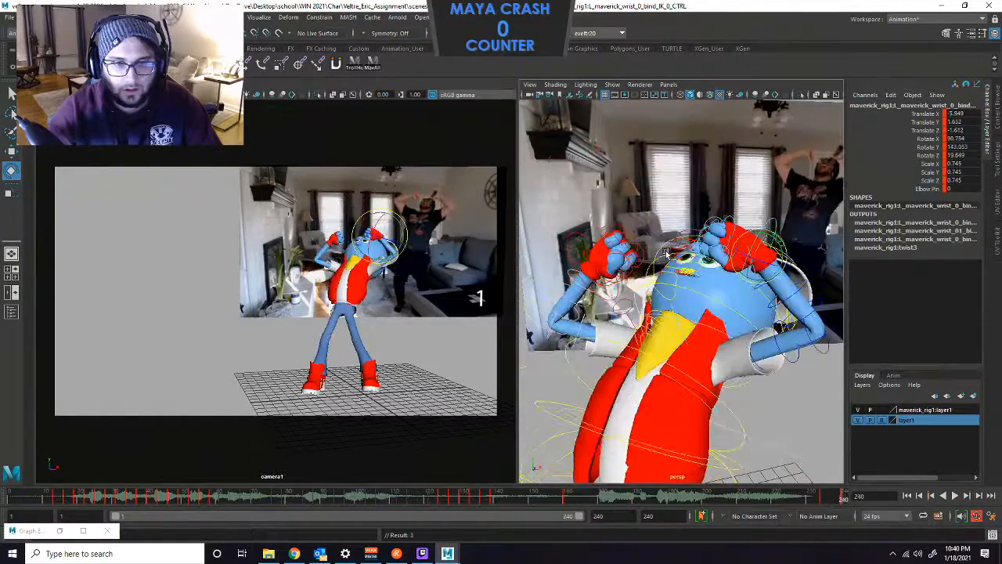
Compare the keyed poses at frames 211, 234 and 240, and play back part of the animation.
key("comma")
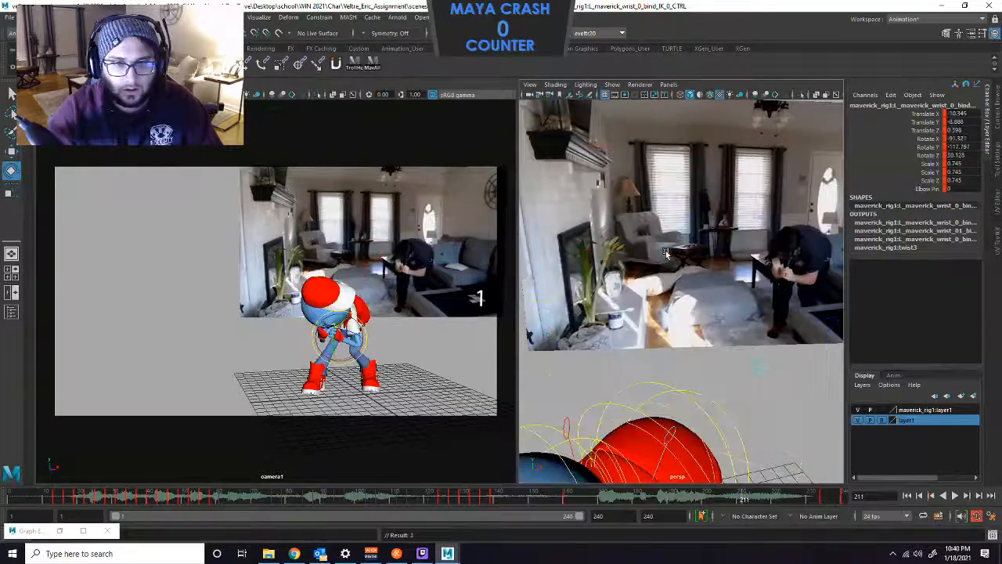
key("period")
key("period")
key("comma")
key("period")
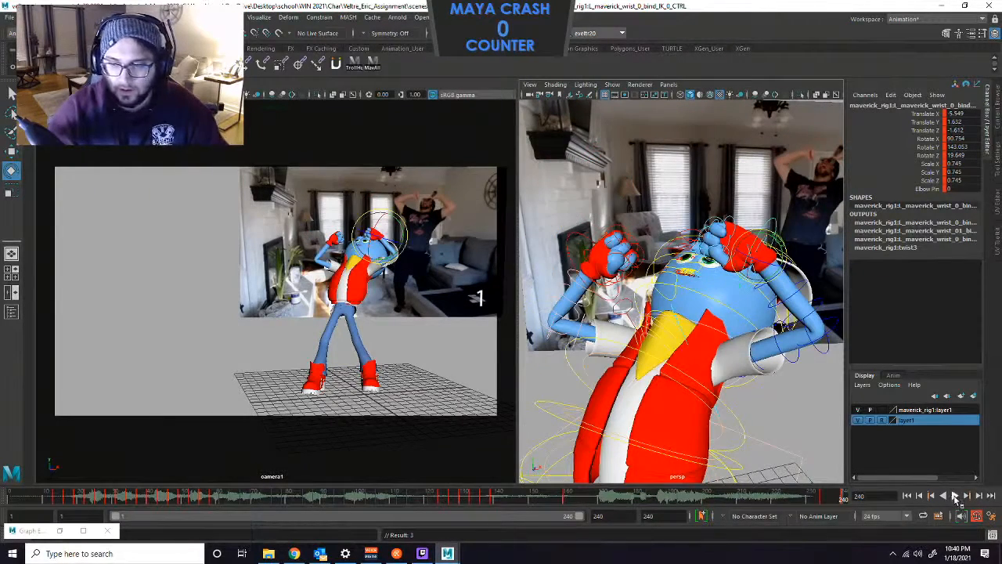
left_click(955, 496)
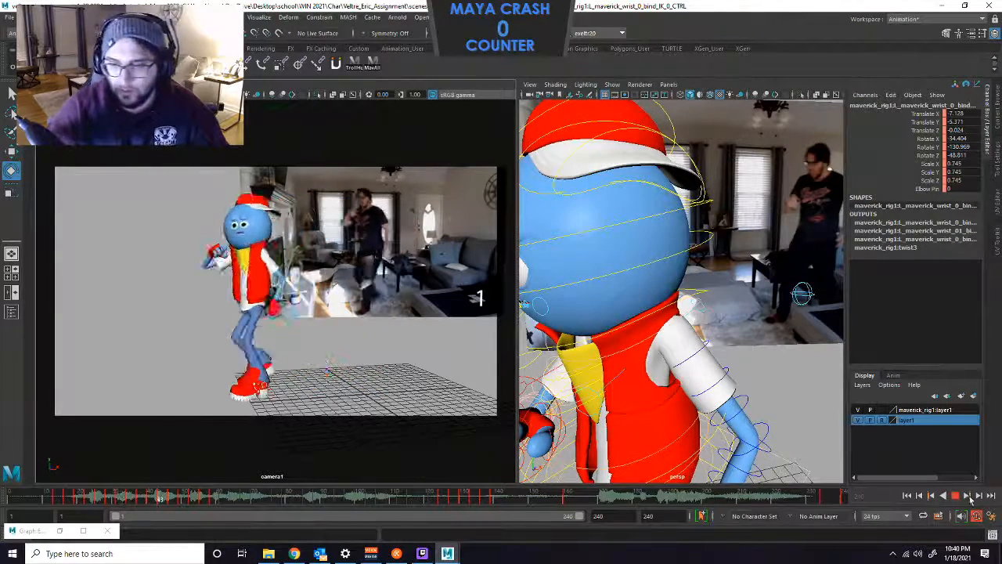
left_click(956, 496)
Select all of the character's rig controls and key them at frame 240.
scroll(637, 313, "down", 10)
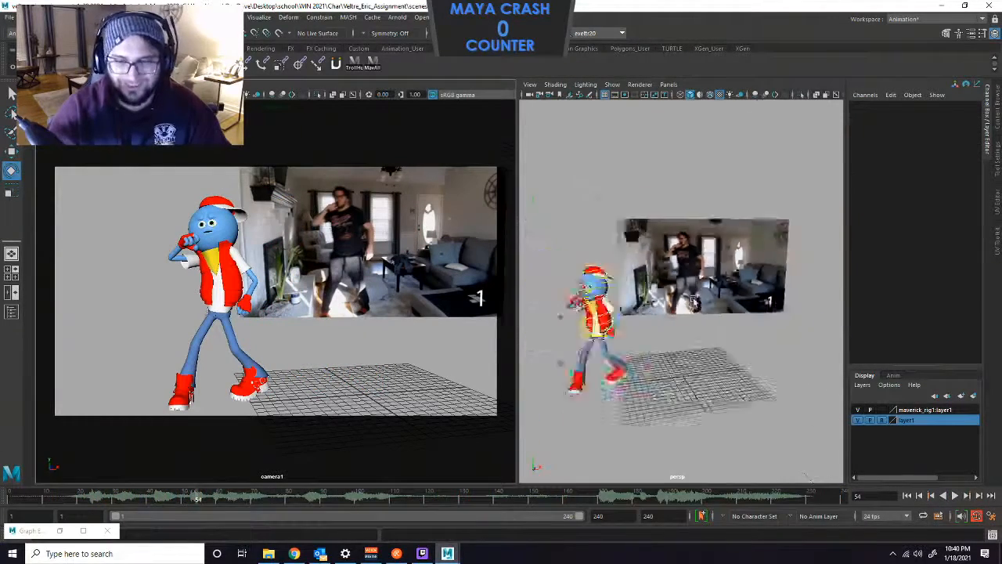
left_click_drag(636, 313, 707, 340, "alt")
left_click_drag(770, 271, 638, 401)
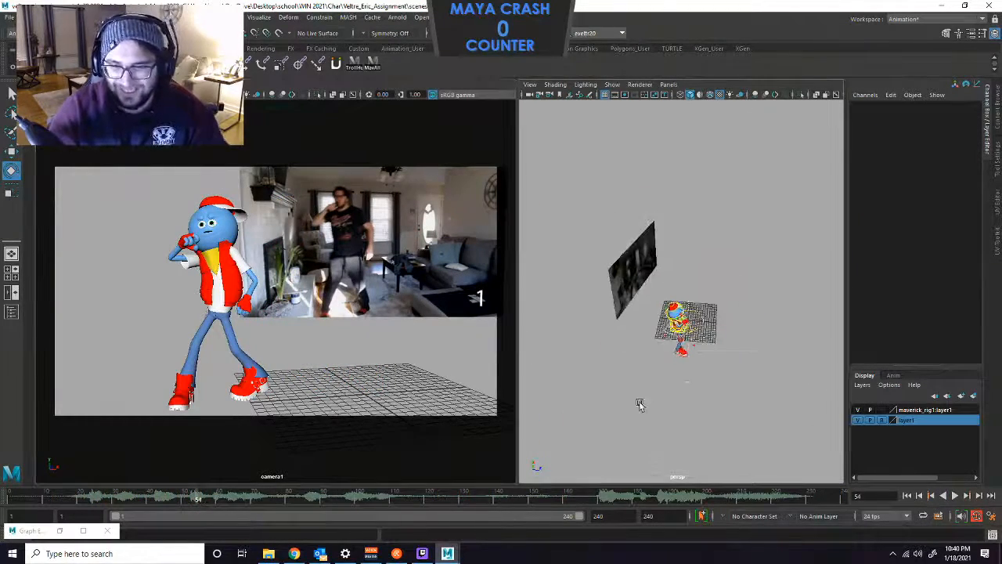
left_click(842, 497)
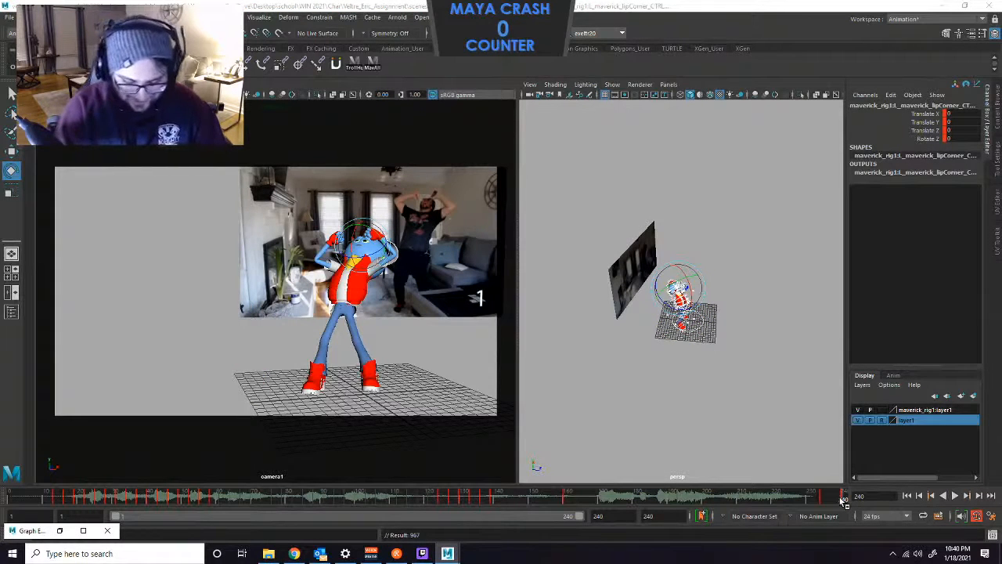
Step back through the character's keyed poses from frame 240 to frame 139.
key("comma")
key("comma")
key("comma")
key("comma")
key("comma")
key("comma")
key("comma")
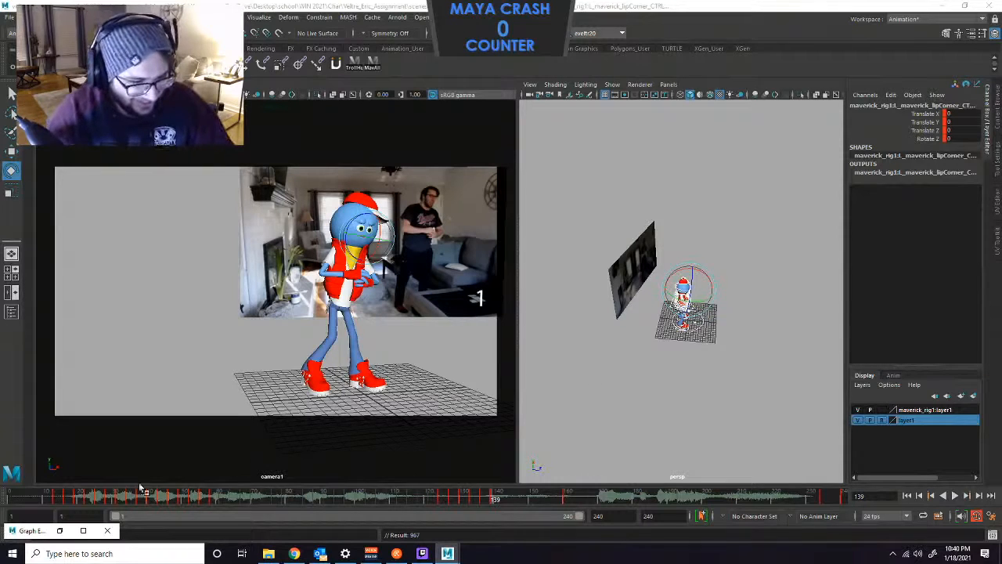
Set the tangents of the selected controls' keys from about frame 7 to 240 to Stepped.
left_click_drag(30, 493, 843, 495, "shift")
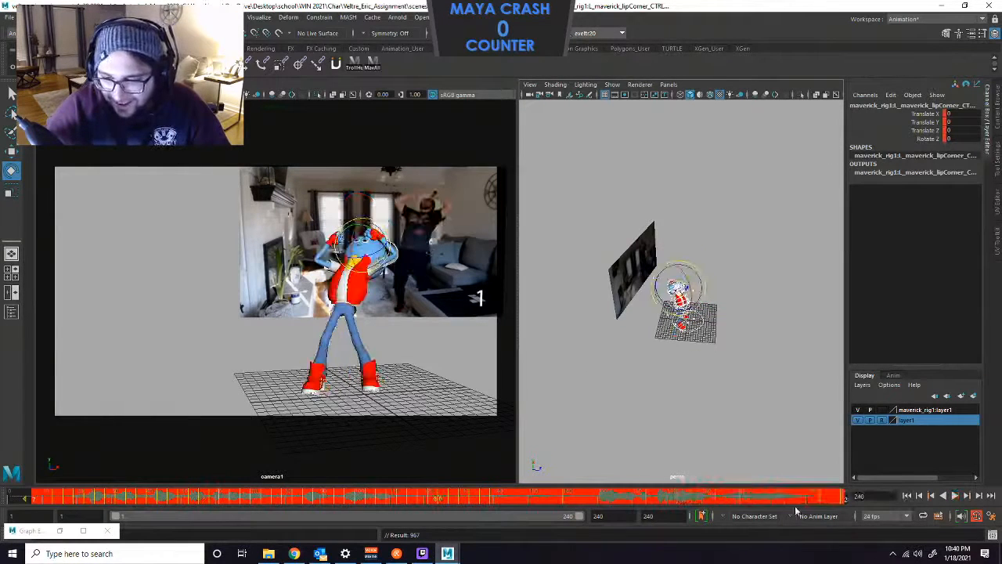
right_click(782, 499)
mouse_move(849, 365)
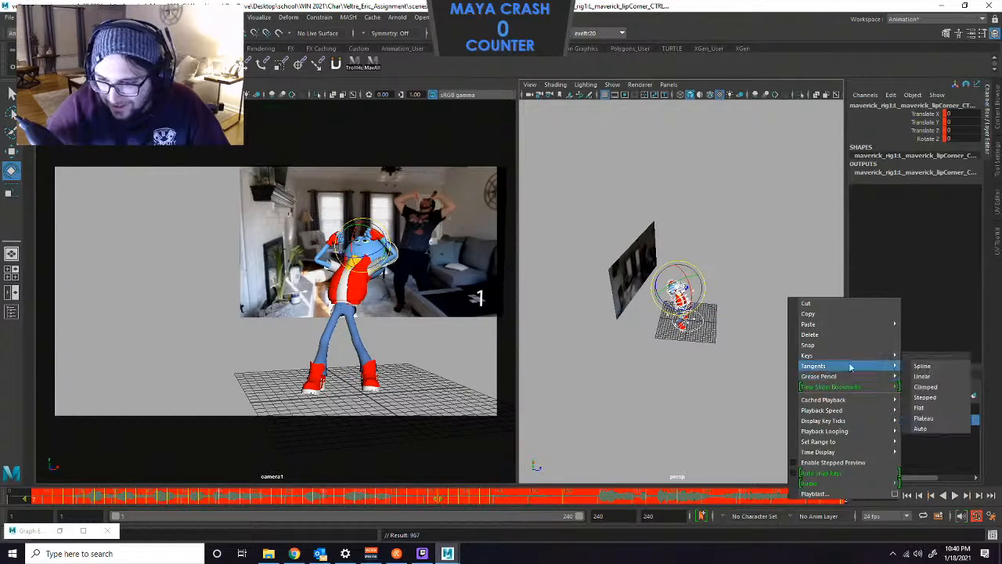
left_click(930, 399)
Show the camera view full size, return to frame 1 and clear the control selection.
key("space")
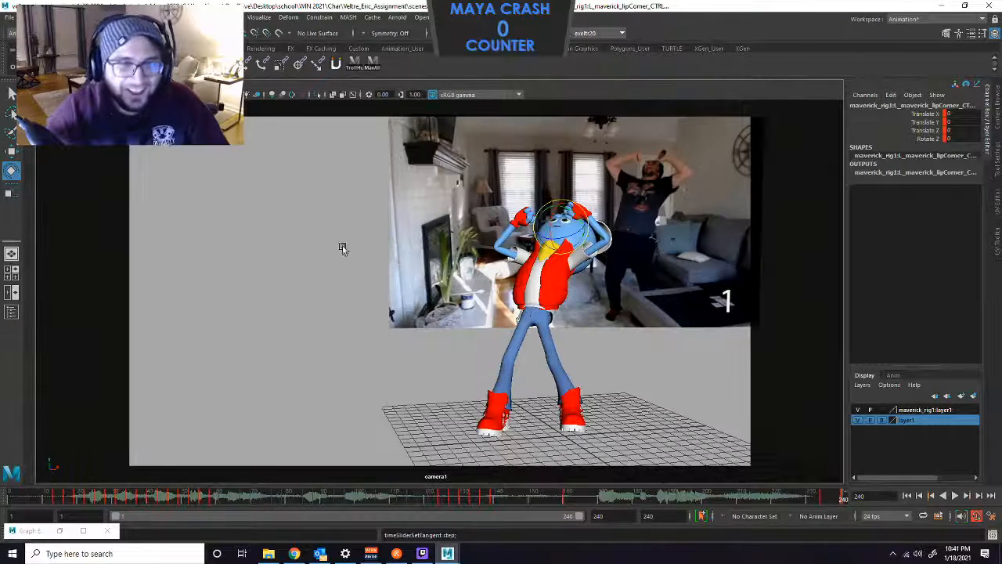
left_click_drag(102, 501, 13, 503)
left_click(336, 355)
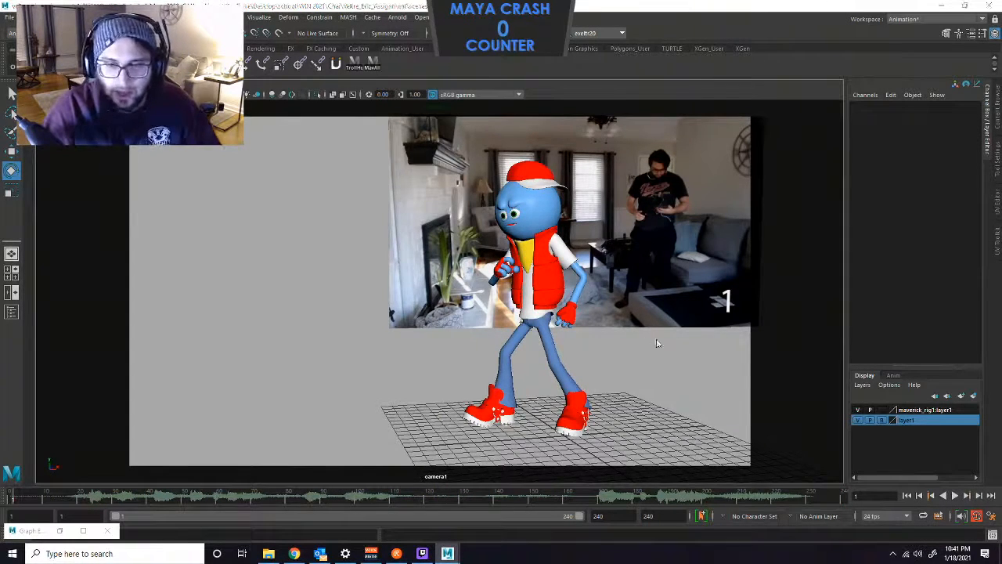
Restore the two-view layout, reselect the rig controls and save the scene as an incremented version.
key("space")
left_click(705, 323)
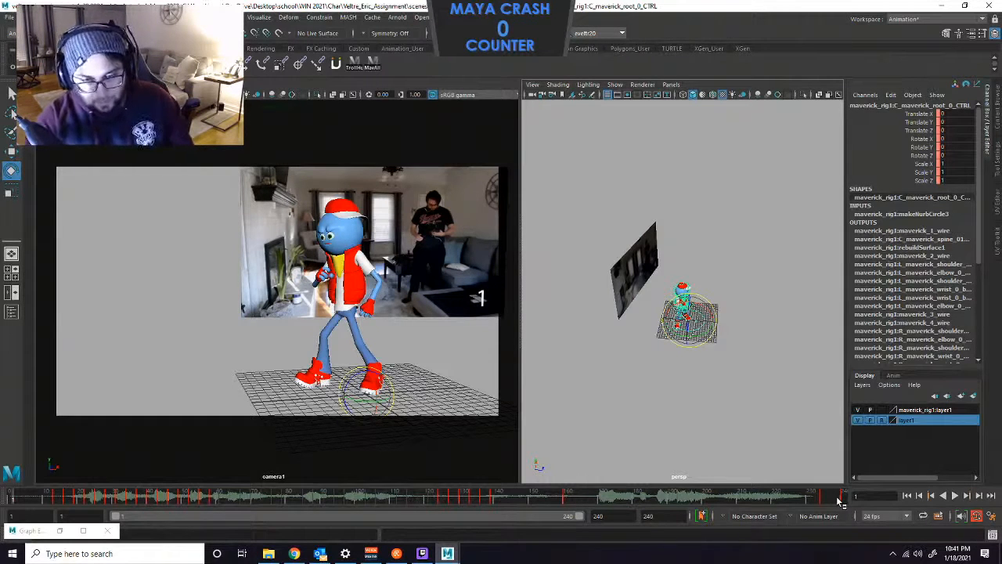
left_click(11, 20)
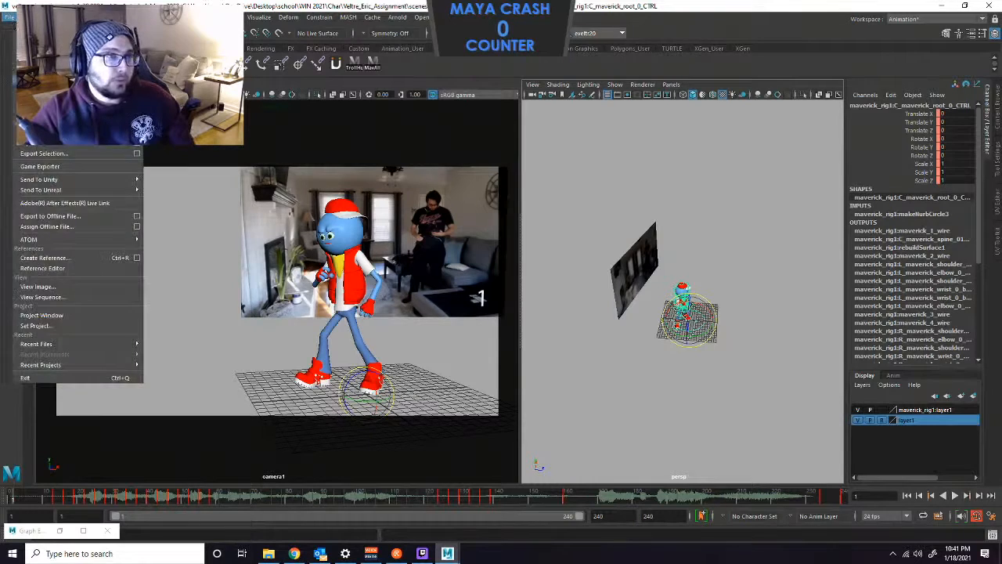
left_click(47, 78)
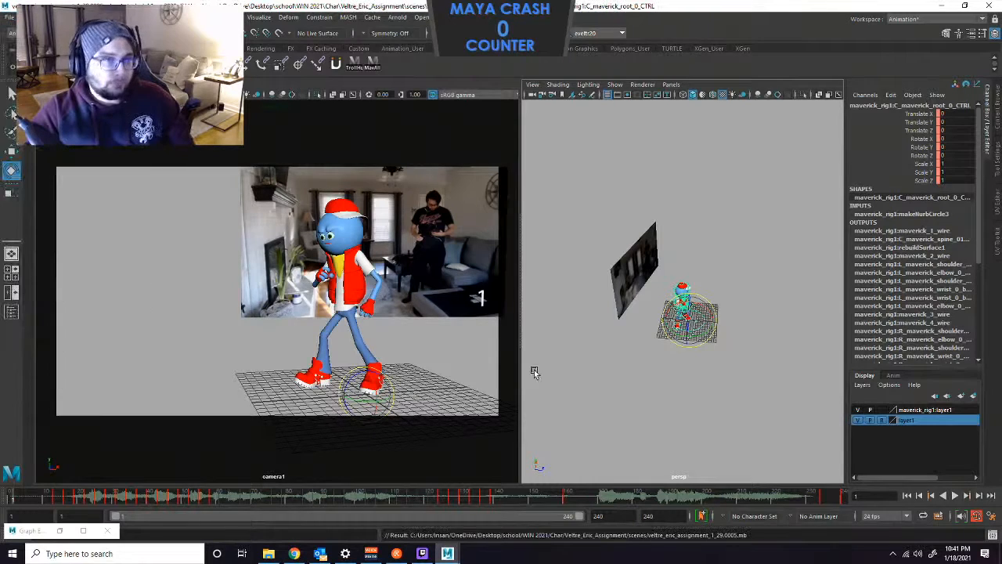
Clear the selection, enlarge the camera view and play the blocked animation from frame 1.
left_click(489, 313)
key("space")
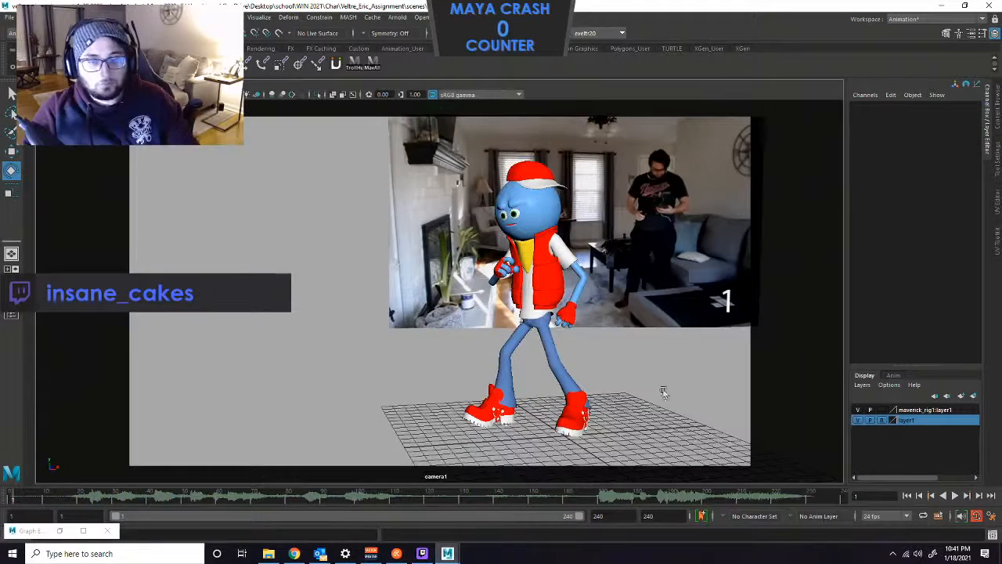
left_click(956, 496)
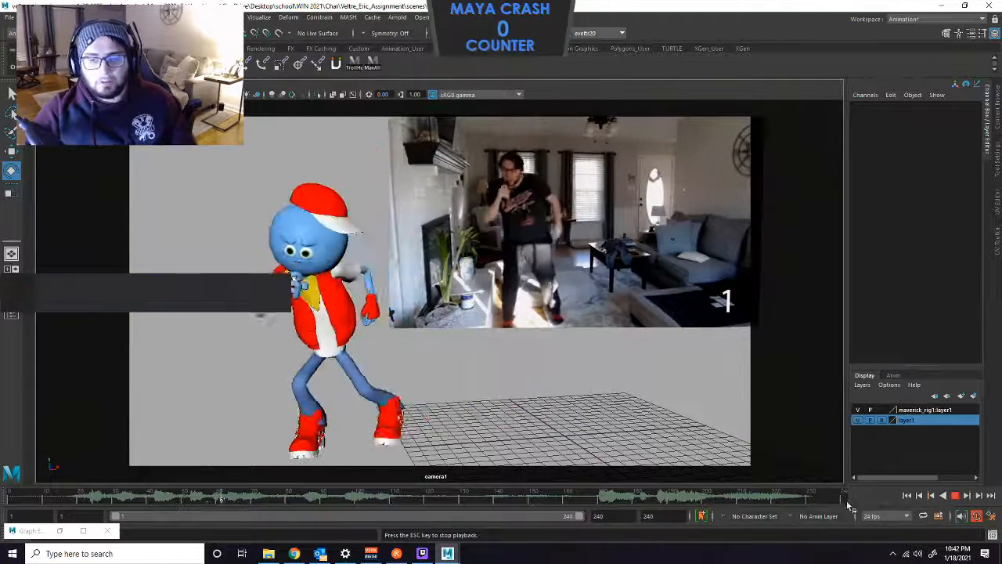
Stop the playback, go to frame 240, then restore the two-view layout with the character's rig controls selected.
left_click(956, 497)
left_click_drag(582, 499, 874, 507)
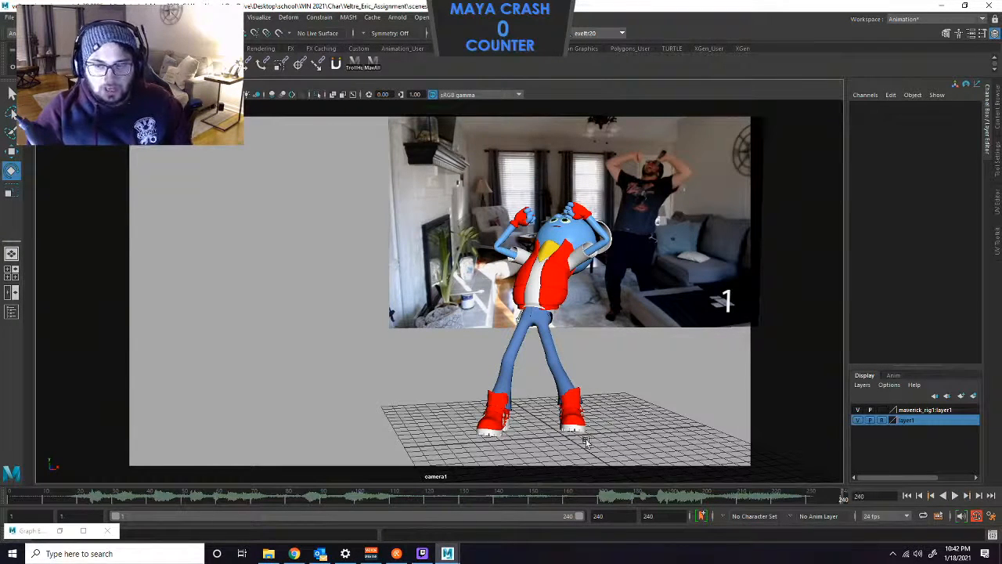
key("space")
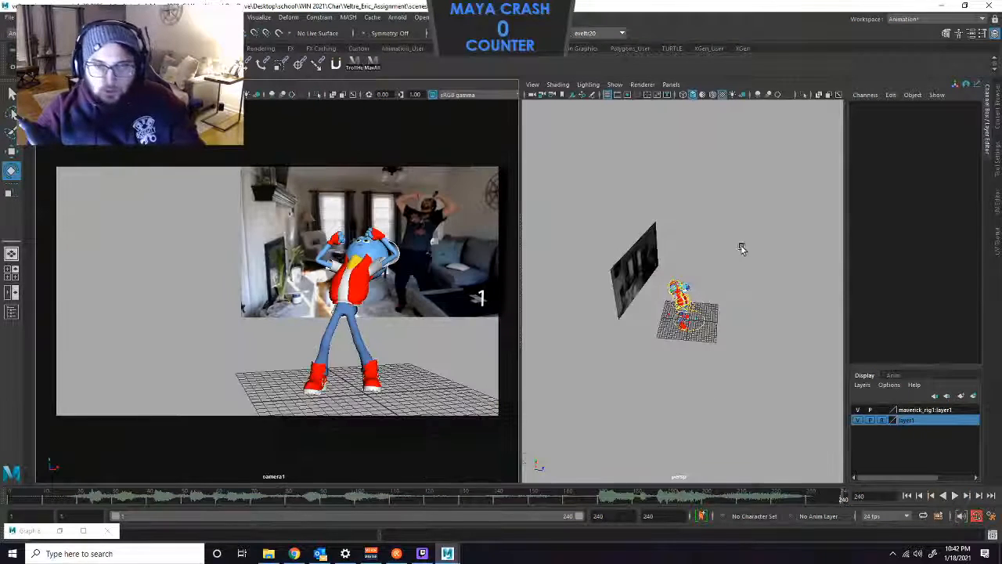
left_click(678, 291)
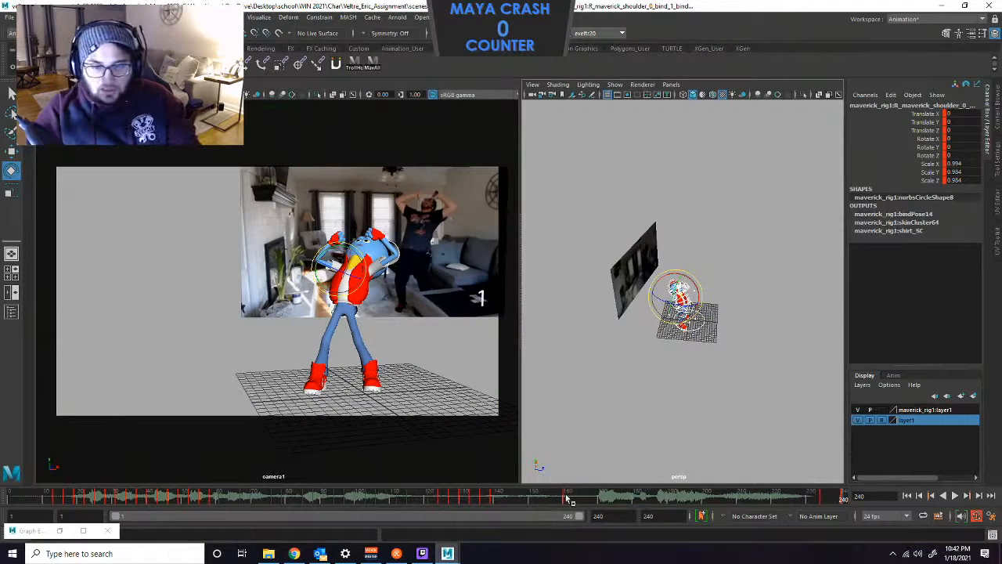
Review the blocked poses against the video reference at frames 175, 58, 102 and 240, playing the animation in between.
left_click_drag(634, 500, 623, 498)
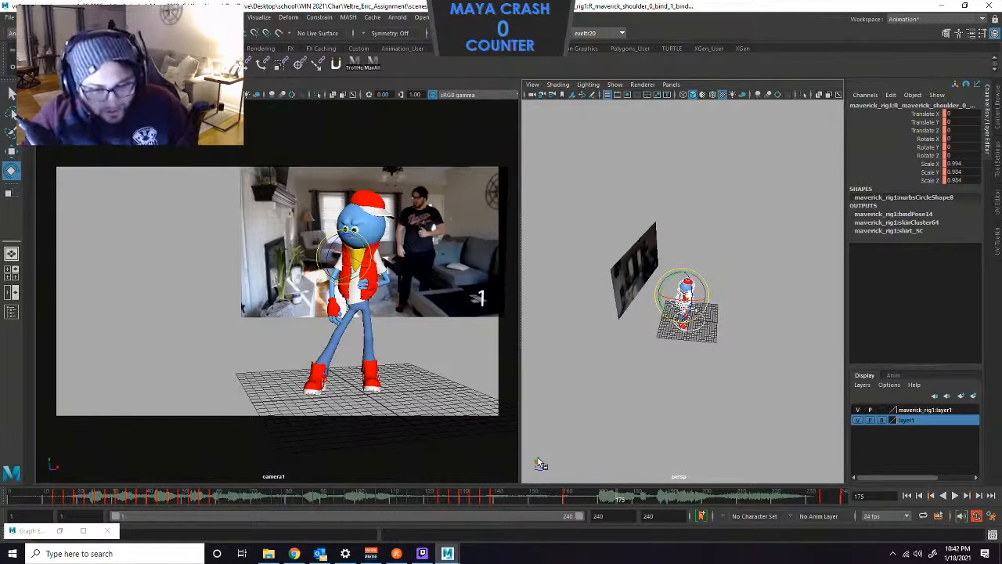
left_click(493, 499)
key("alt+v")
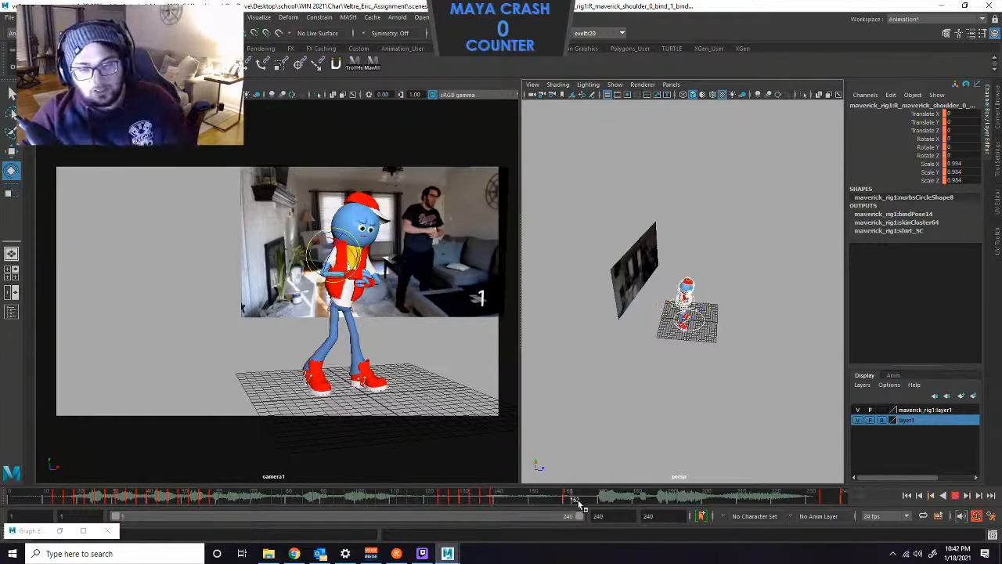
left_click(213, 498)
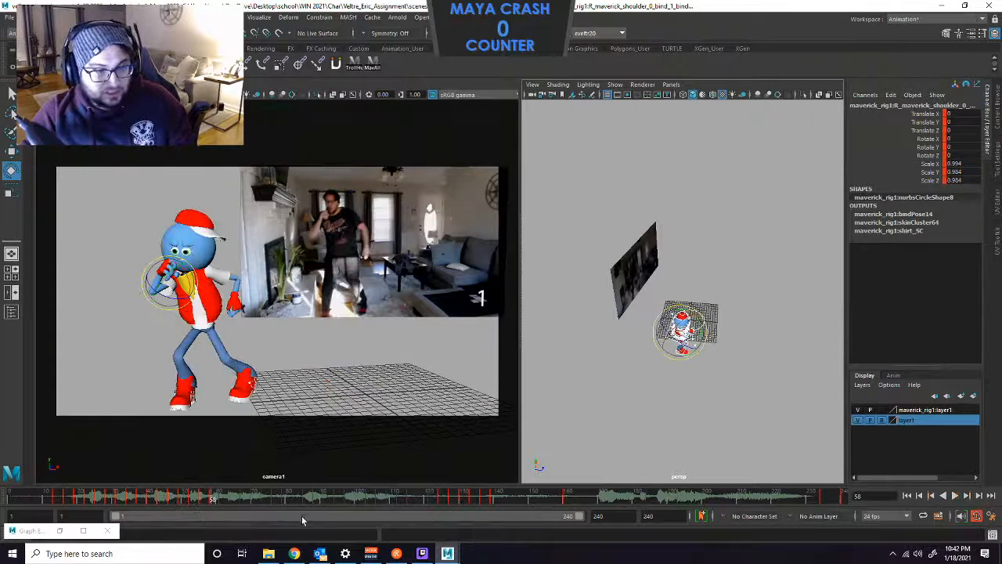
key("alt+v")
left_click(366, 501)
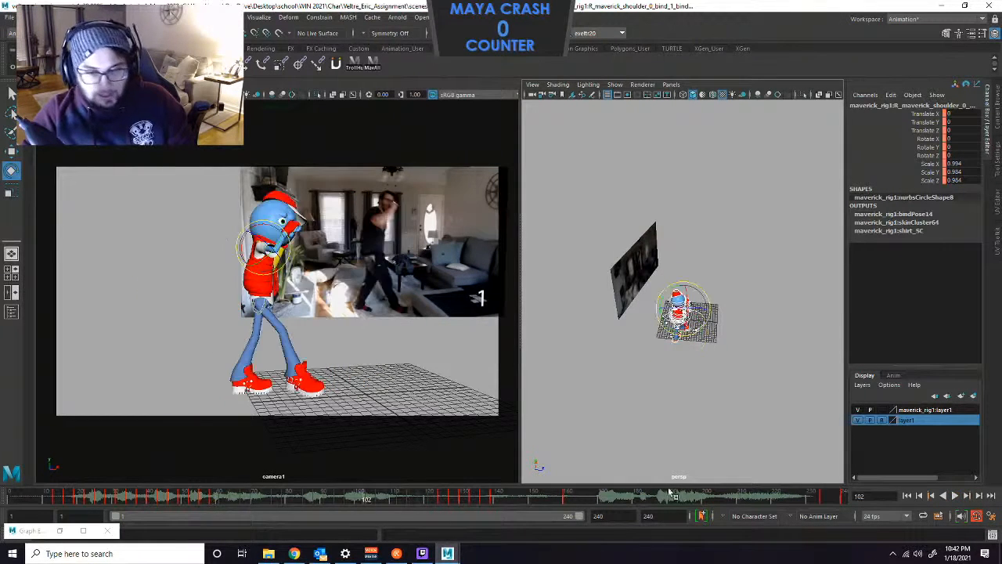
key("alt+v")
left_click(830, 499)
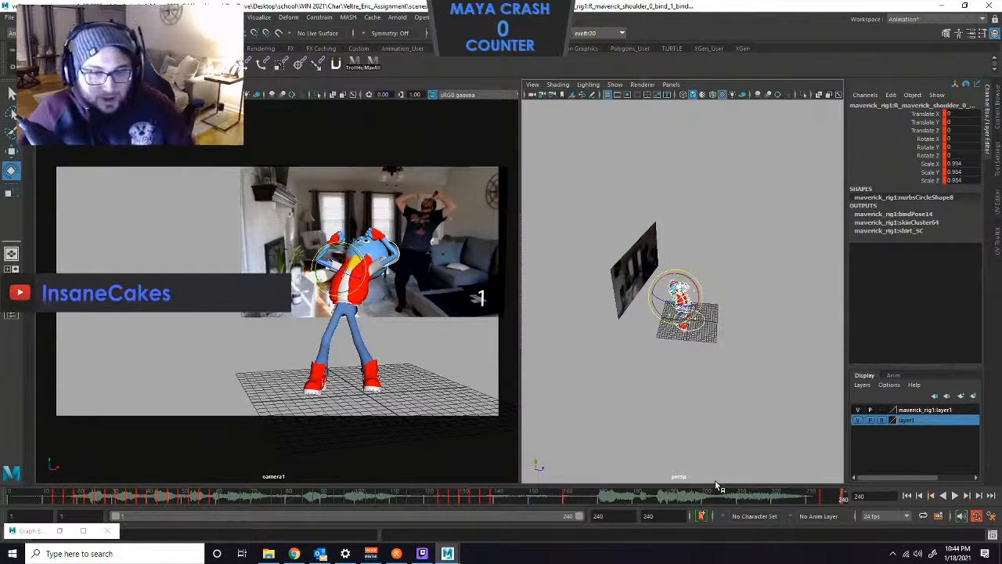
Inspect the poses at frames 139 and 160, clearing and reselecting the character's rig controls to check their keys.
left_click(495, 497)
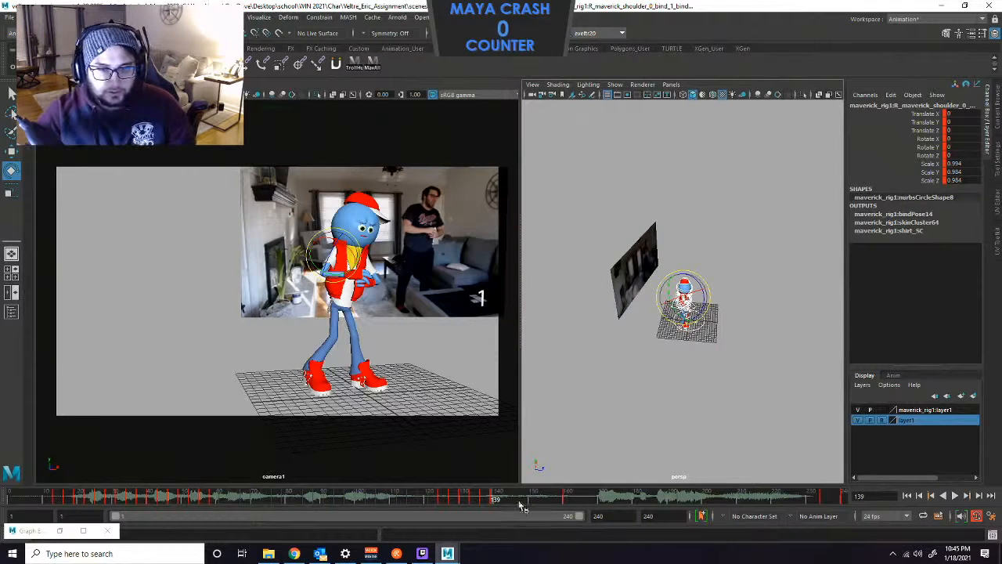
left_click(470, 440)
left_click_drag(806, 239, 626, 395)
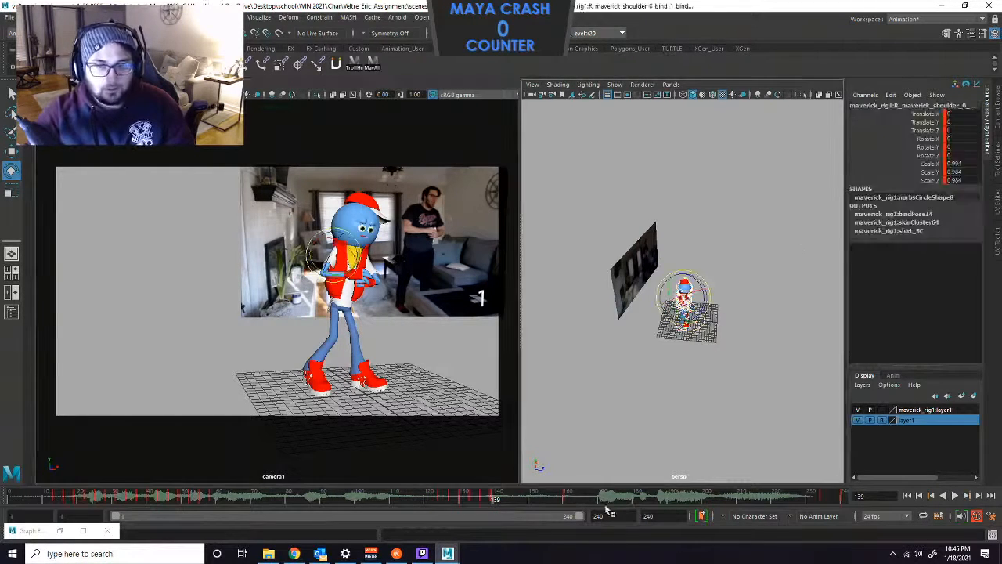
mouse_move(495, 501)
left_mouse_down()
mouse_move(857, 496)
mouse_move(107, 492)
mouse_move(798, 476)
mouse_move(425, 465)
mouse_move(108, 482)
mouse_move(566, 473)
left_mouse_up()
left_click(460, 439)
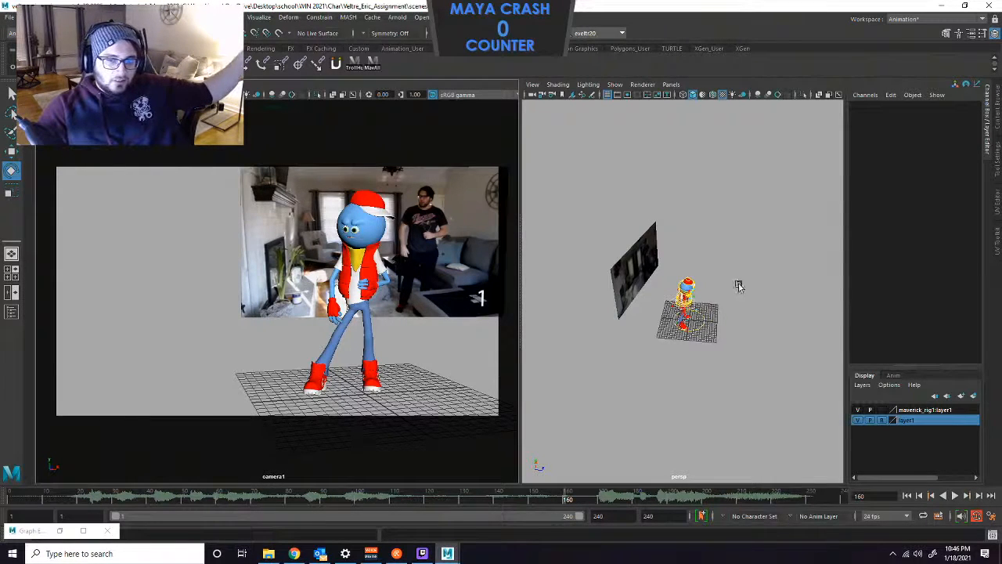
left_click_drag(738, 286, 666, 363)
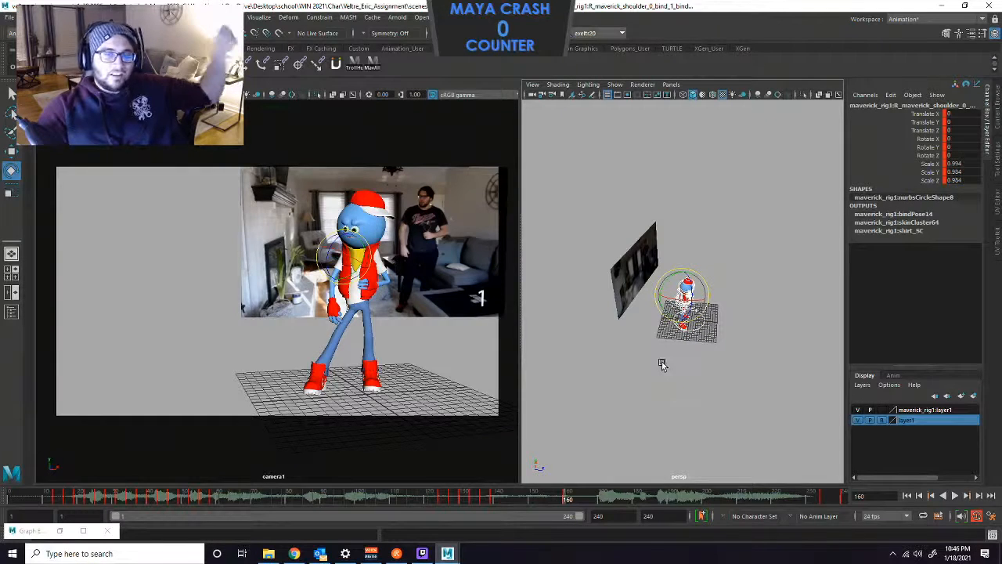